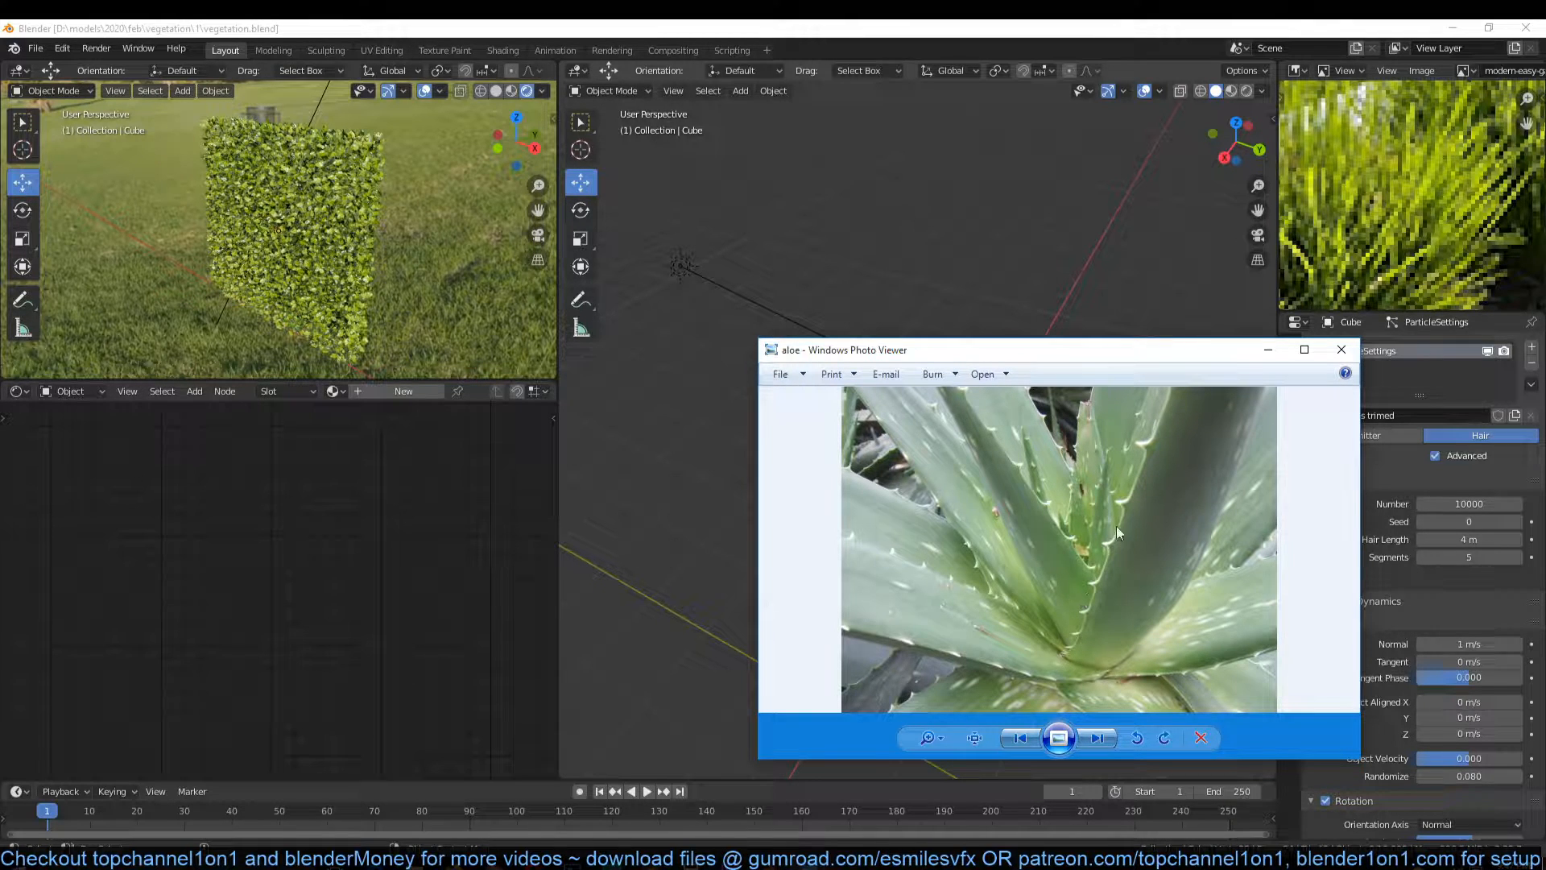
# Step: Save the scene as vegetation.blend in a new folder named 2 inside the vegetation folder
pyautogui.click(690, 471)
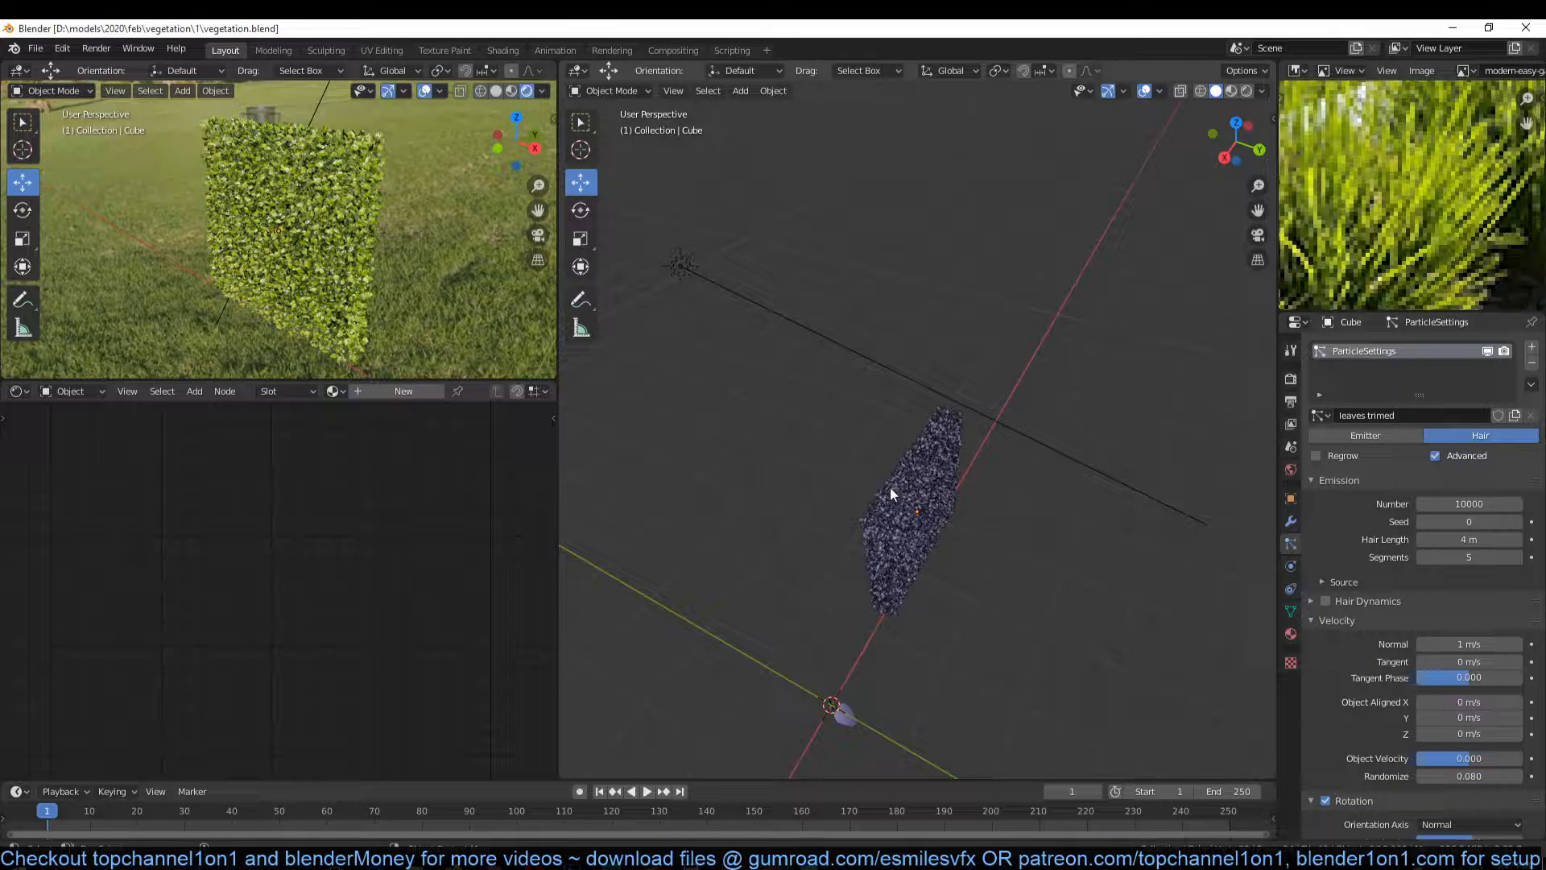
pyautogui.moveTo(911, 510); pyautogui.dragTo(997, 513, button='middle')
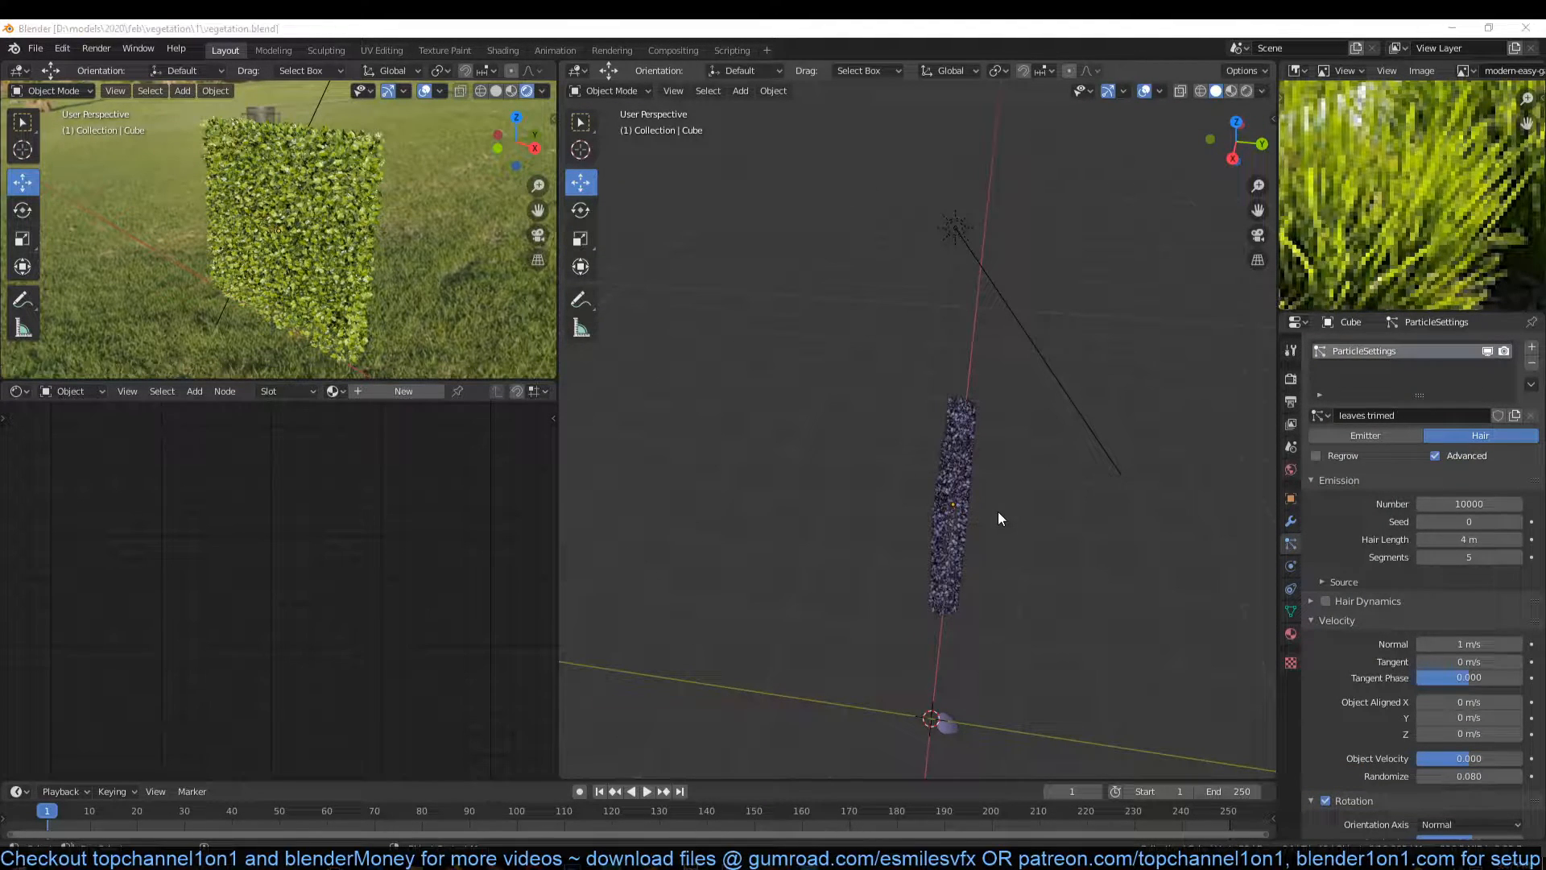
pyautogui.hotkey('ctrl', 'shift', 's')
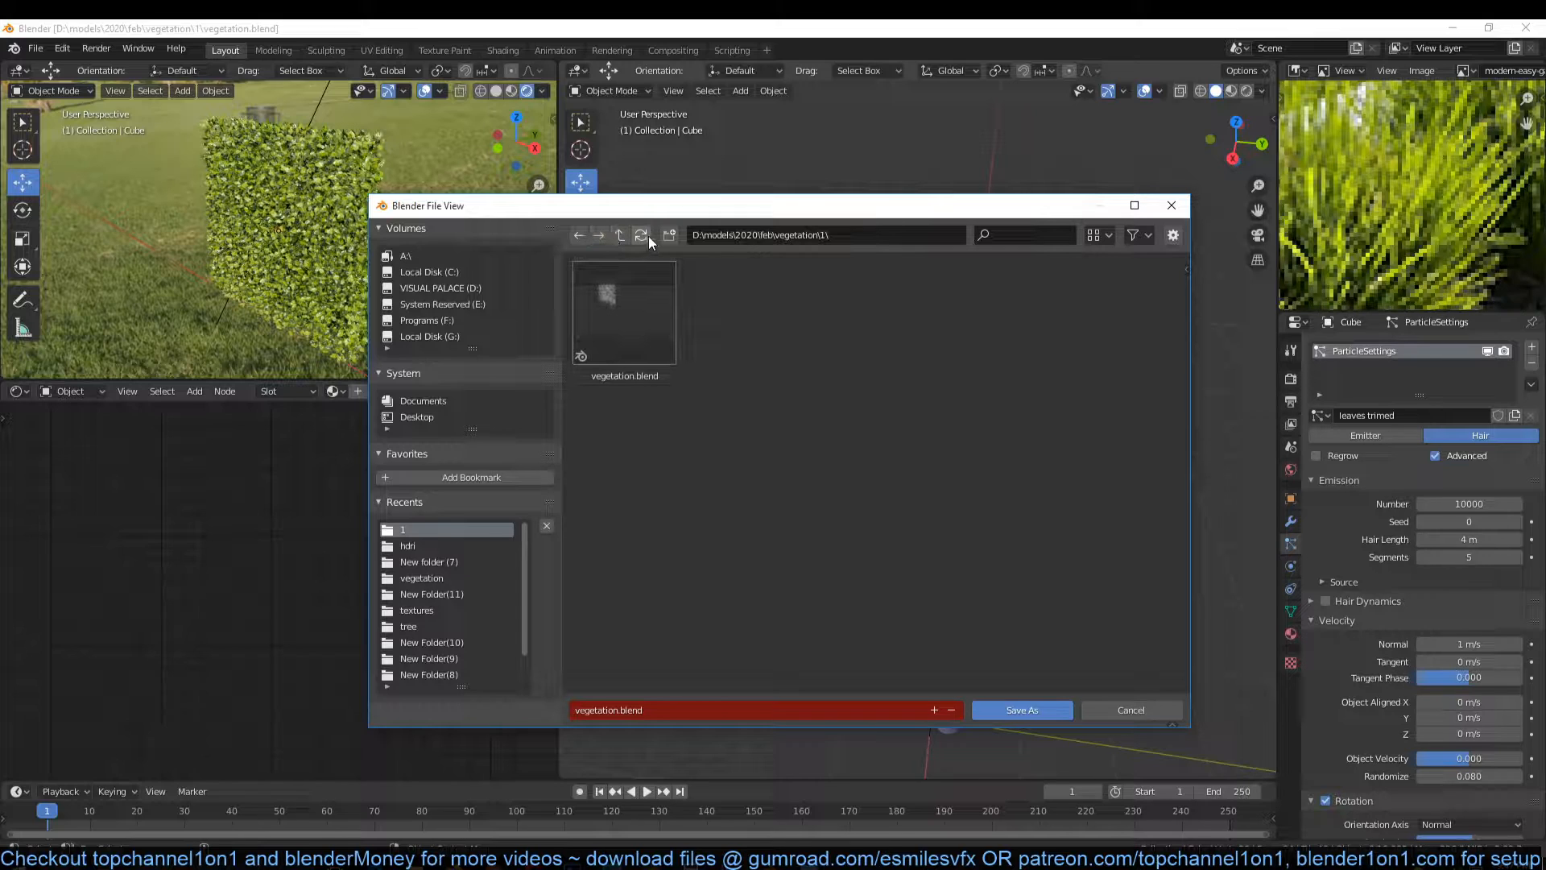
pyautogui.click(620, 234)
pyautogui.click(668, 235)
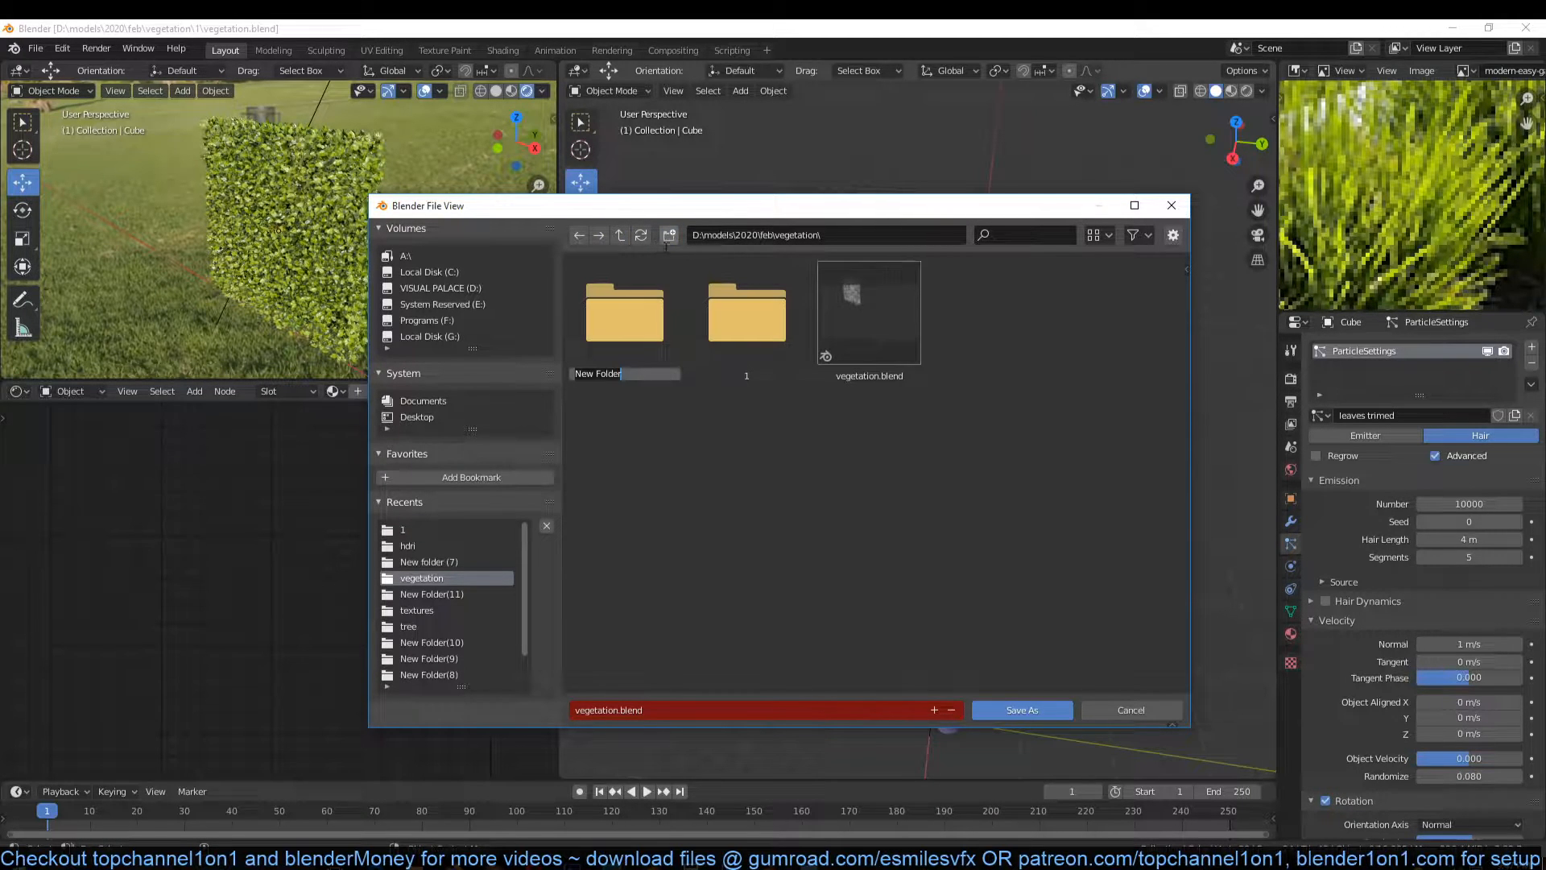
pyautogui.write('2')
pyautogui.press('Return')
pyautogui.doubleClick(644, 353)
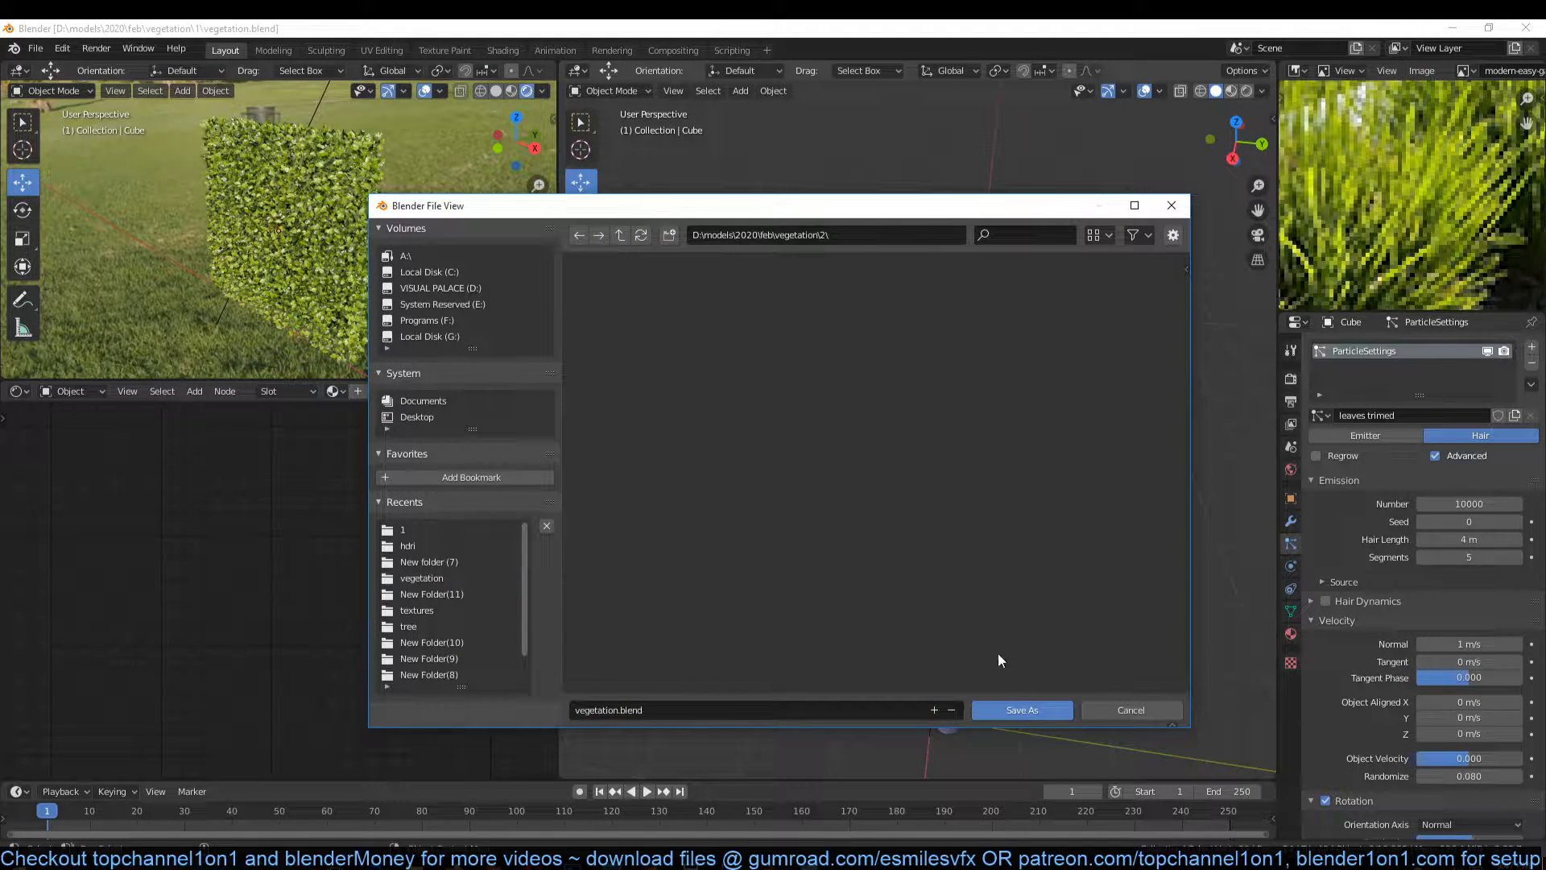
pyautogui.click(1023, 710)
# Step: Delete the leaf-covered hedge cube from the scene
pyautogui.moveTo(922, 620); pyautogui.dragTo(1024, 486, button='middle')
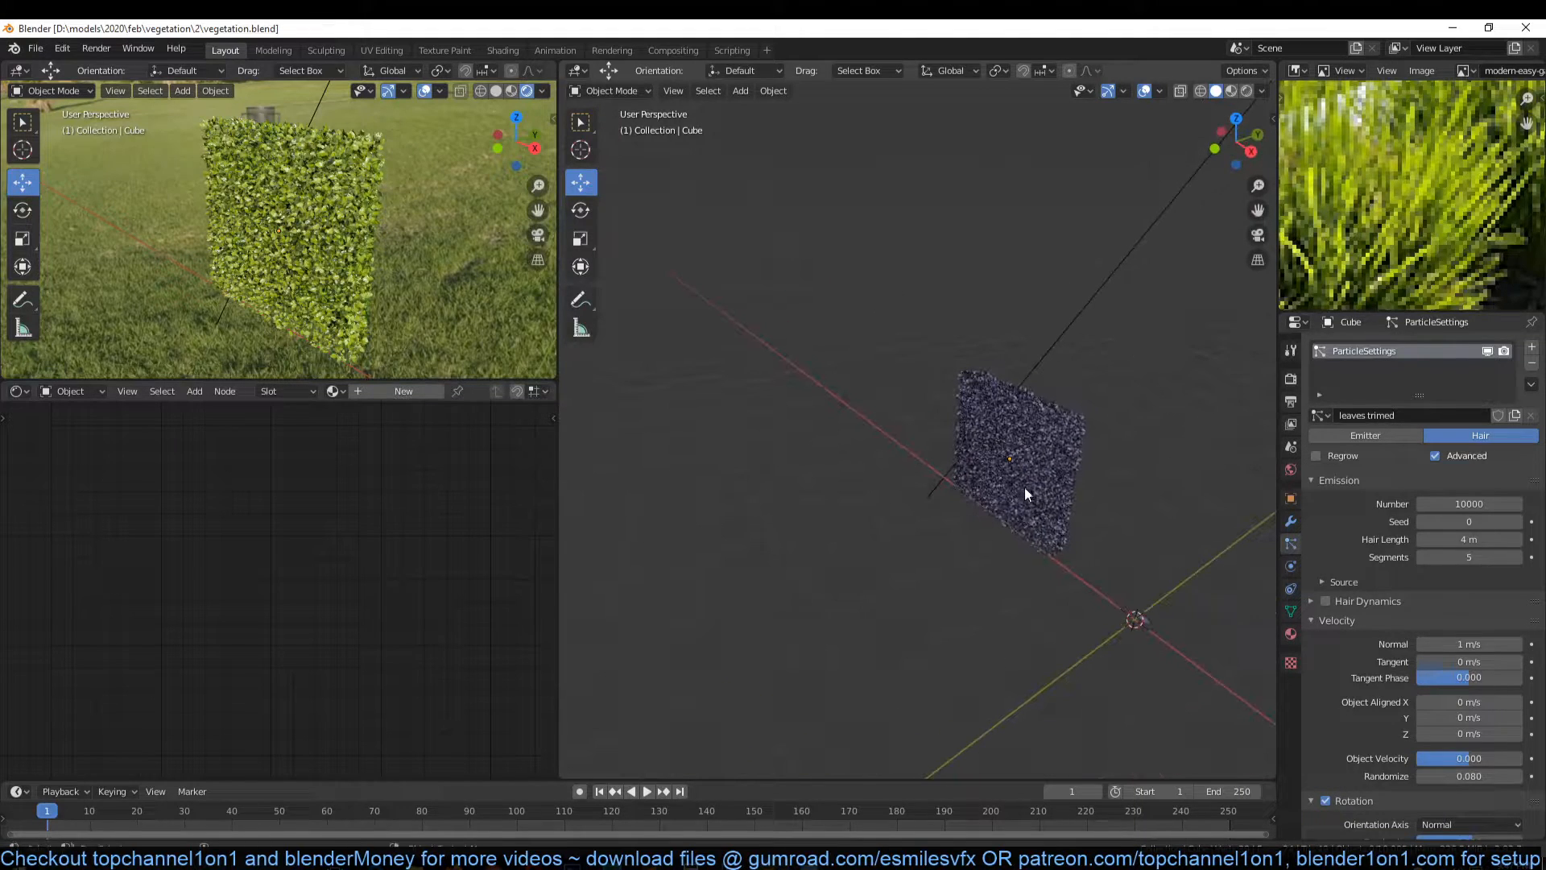
pyautogui.click(944, 491)
pyautogui.press('x')
pyautogui.click(939, 495)
# Step: Examine the material nodes of the remaining leaf object, from the image texture through to the Principled BSDF
pyautogui.moveTo(923, 481); pyautogui.dragTo(835, 407, button='middle')
pyautogui.click(839, 405)
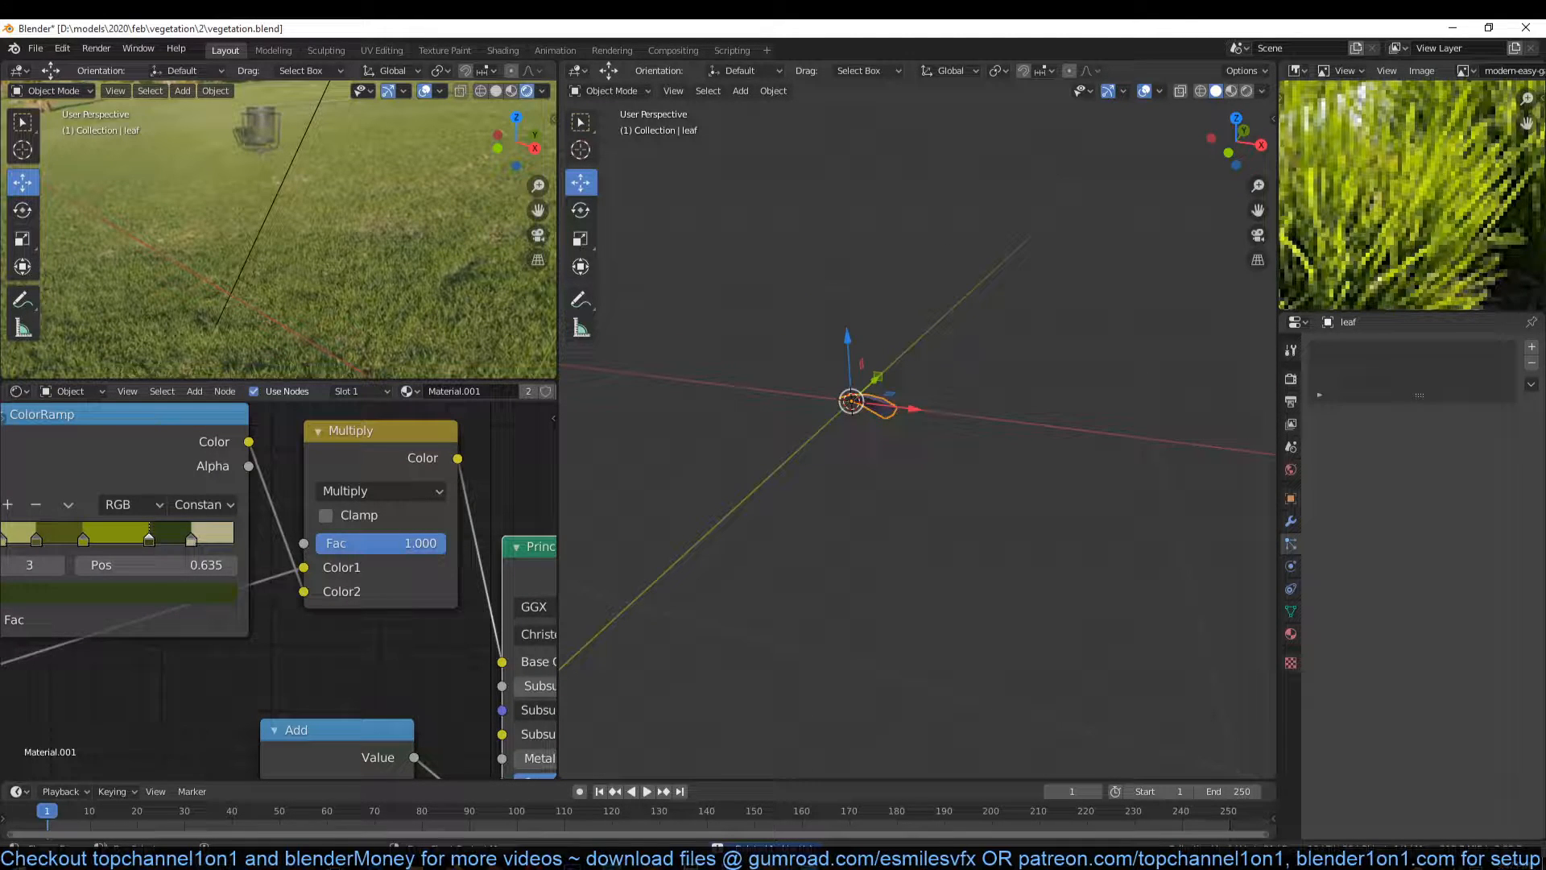
pyautogui.click(858, 862)
pyautogui.scroll(-6, 340, 488)
pyautogui.click(292, 505)
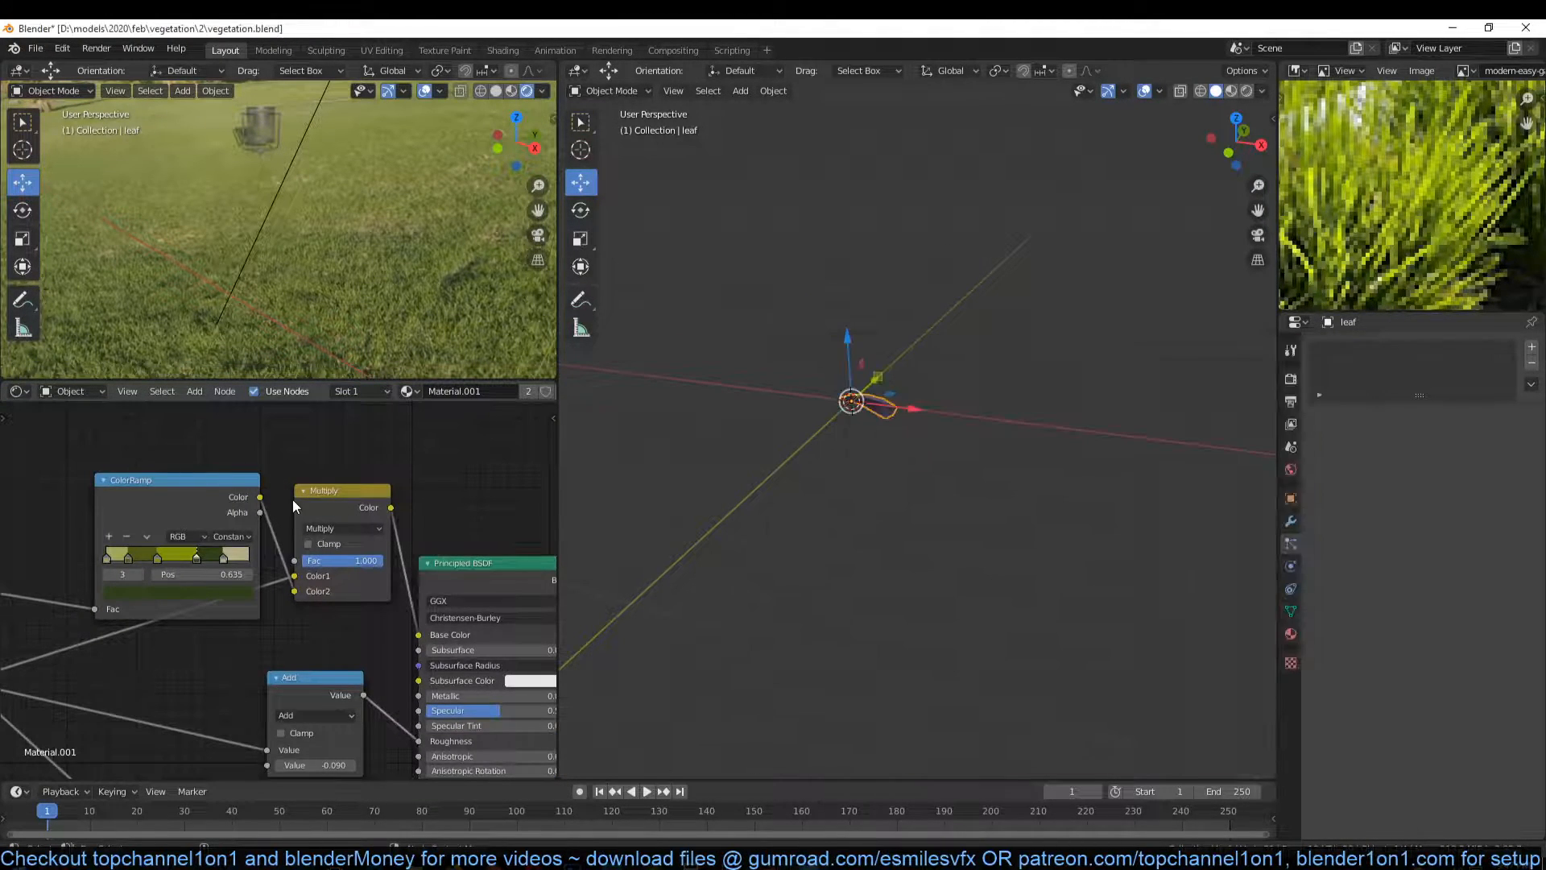
pyautogui.scroll(-3, 279, 504)
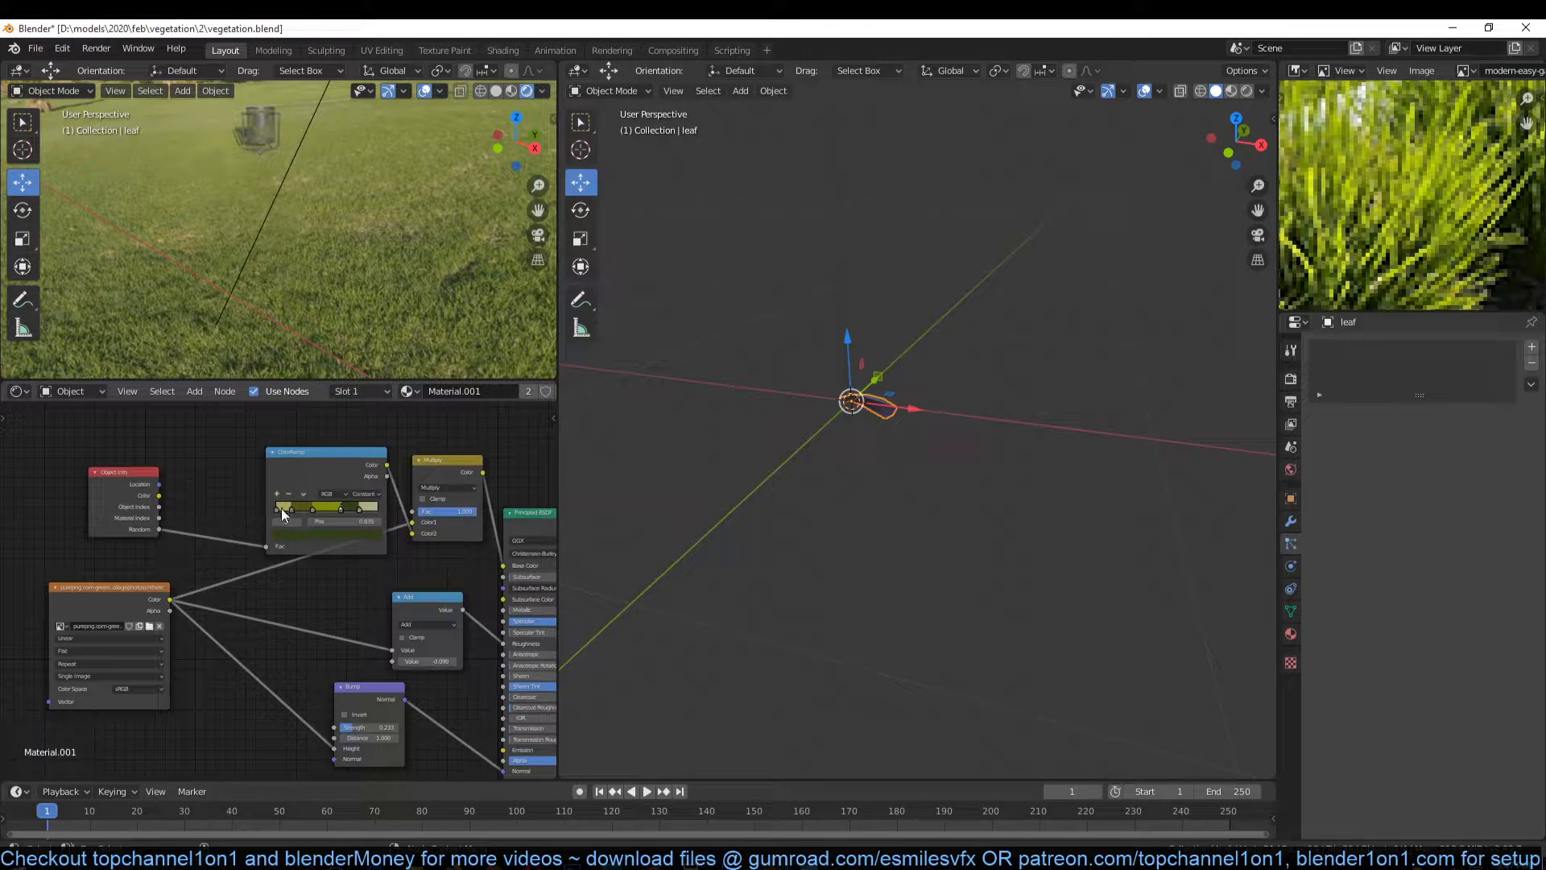
pyautogui.moveTo(282, 509); pyautogui.dragTo(423, 420, button='middle')
pyautogui.scroll(2, 277, 474)
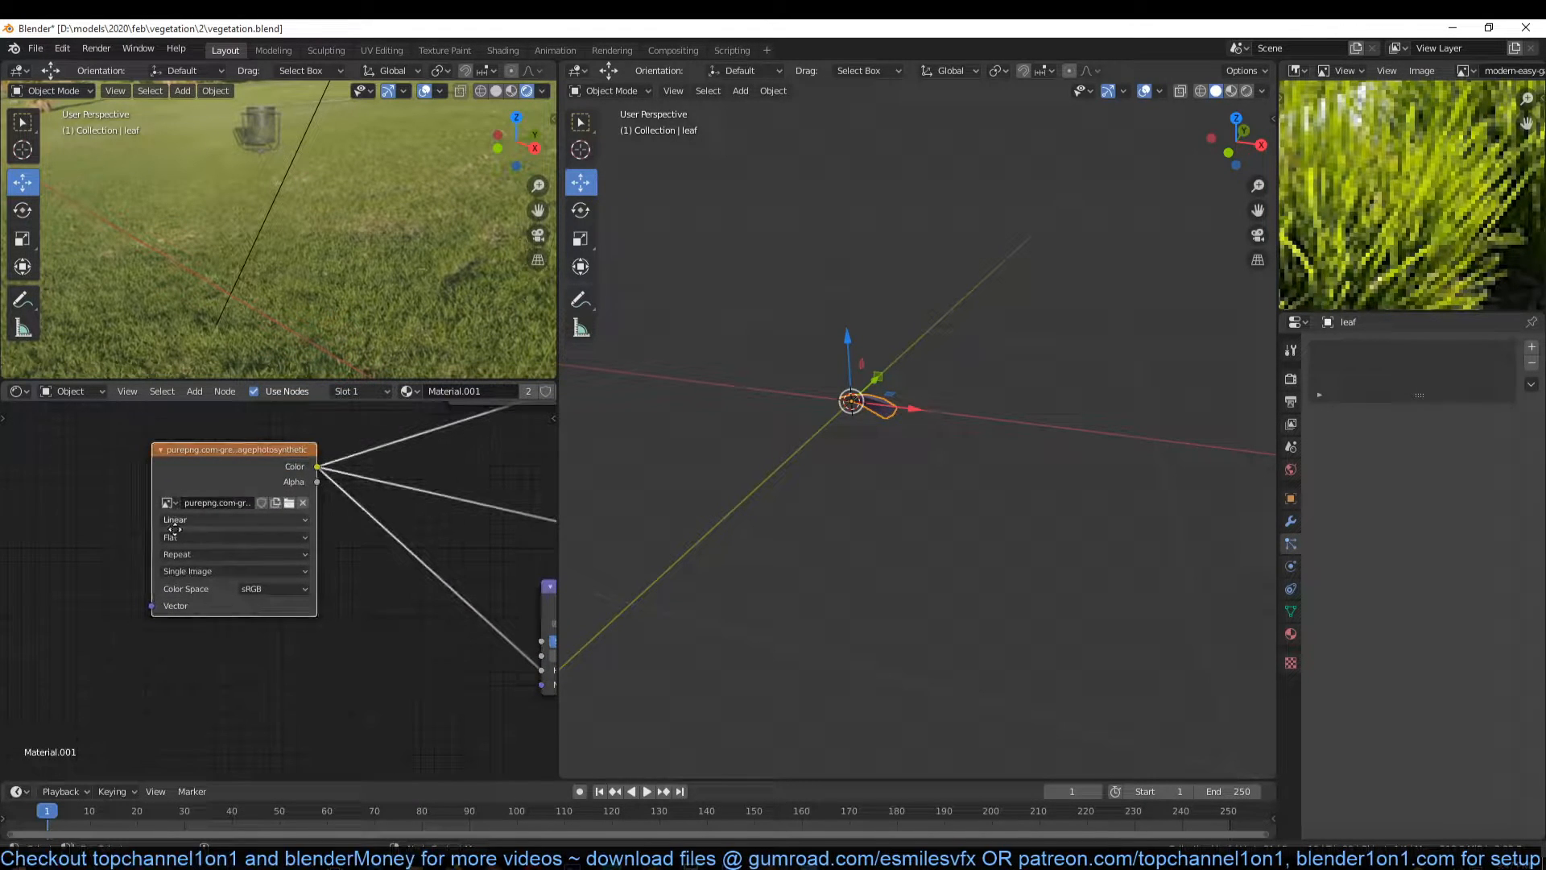
pyautogui.moveTo(376, 522); pyautogui.dragTo(283, 575, button='middle')
pyautogui.moveTo(379, 574); pyautogui.dragTo(239, 600, button='middle')
pyautogui.scroll(-5, 195, 573)
pyautogui.scroll(8, 846, 436)
# Step: Move the leaf aside from the origin along the X axis in top view, and hide the sun lamp
pyautogui.moveTo(849, 437); pyautogui.dragTo(788, 510, button='middle')
pyautogui.scroll(-7, 910, 501)
pyautogui.press('KP_7')
pyautogui.click(884, 520)
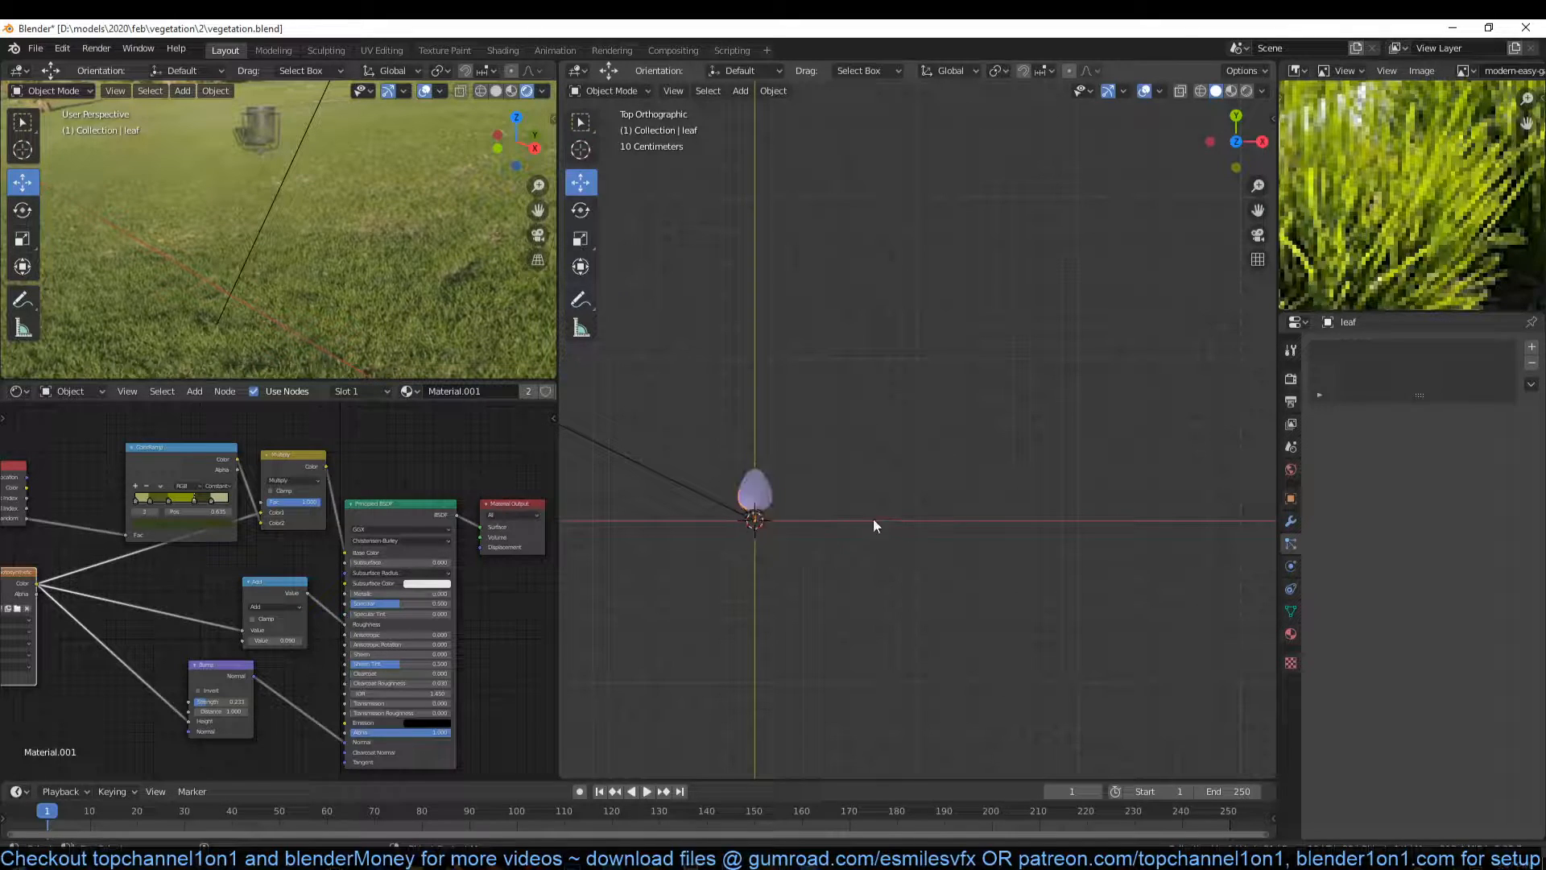
pyautogui.click(750, 495)
pyautogui.moveTo(819, 520); pyautogui.dragTo(1118, 520)
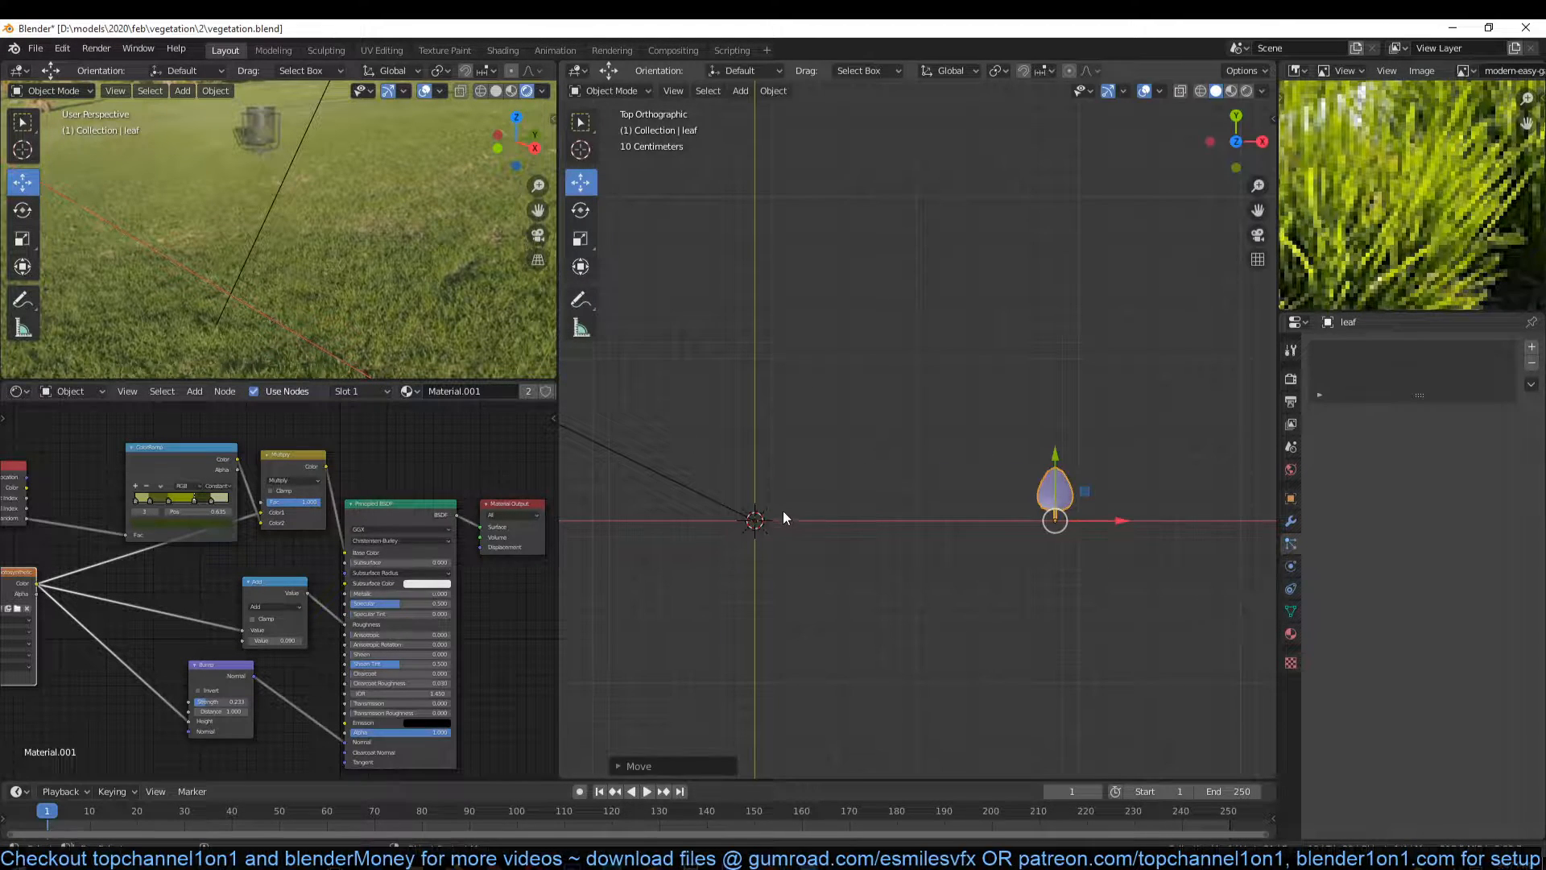
pyautogui.click(754, 521)
pyautogui.press('h')
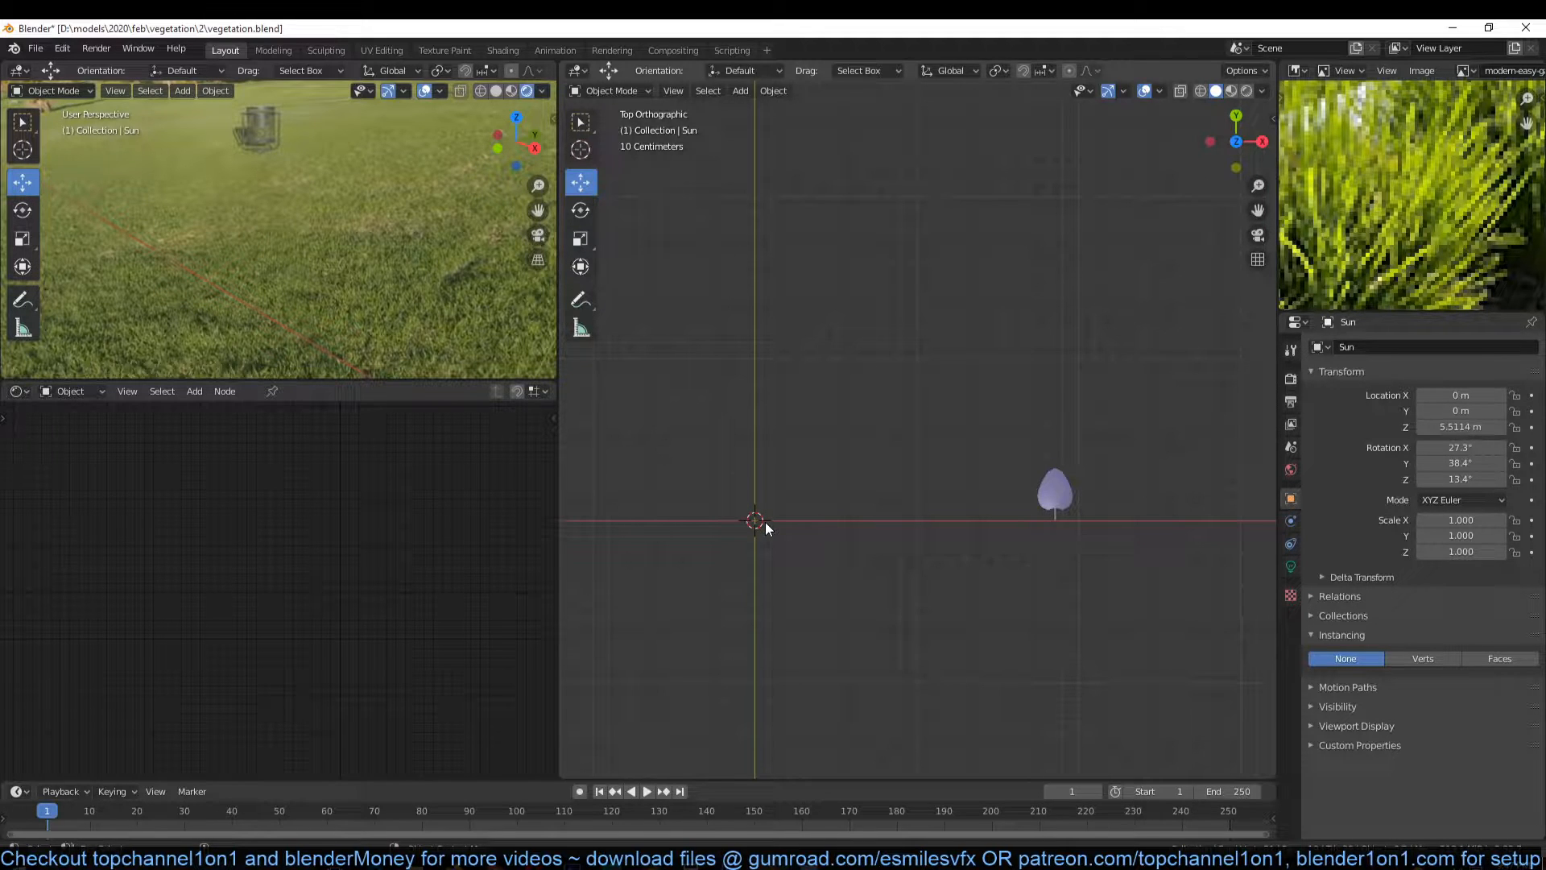
# Step: Bring up the aloe reference photo in Windows Photo Viewer and move its window off the modelling area
pyautogui.click(815, 859)
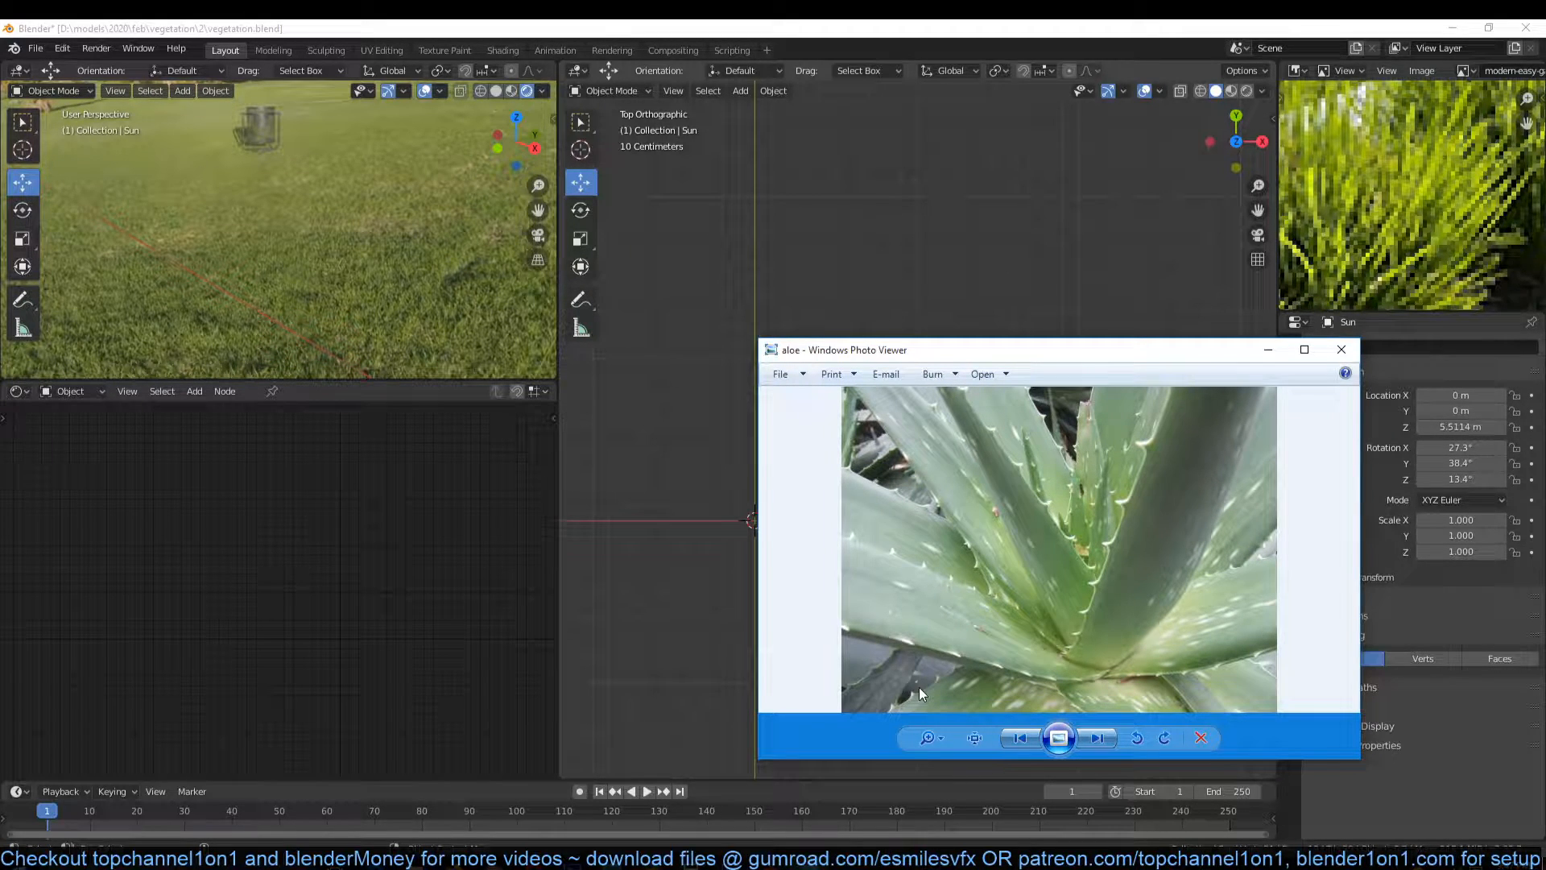
pyautogui.moveTo(1056, 354); pyautogui.dragTo(1545, 362)
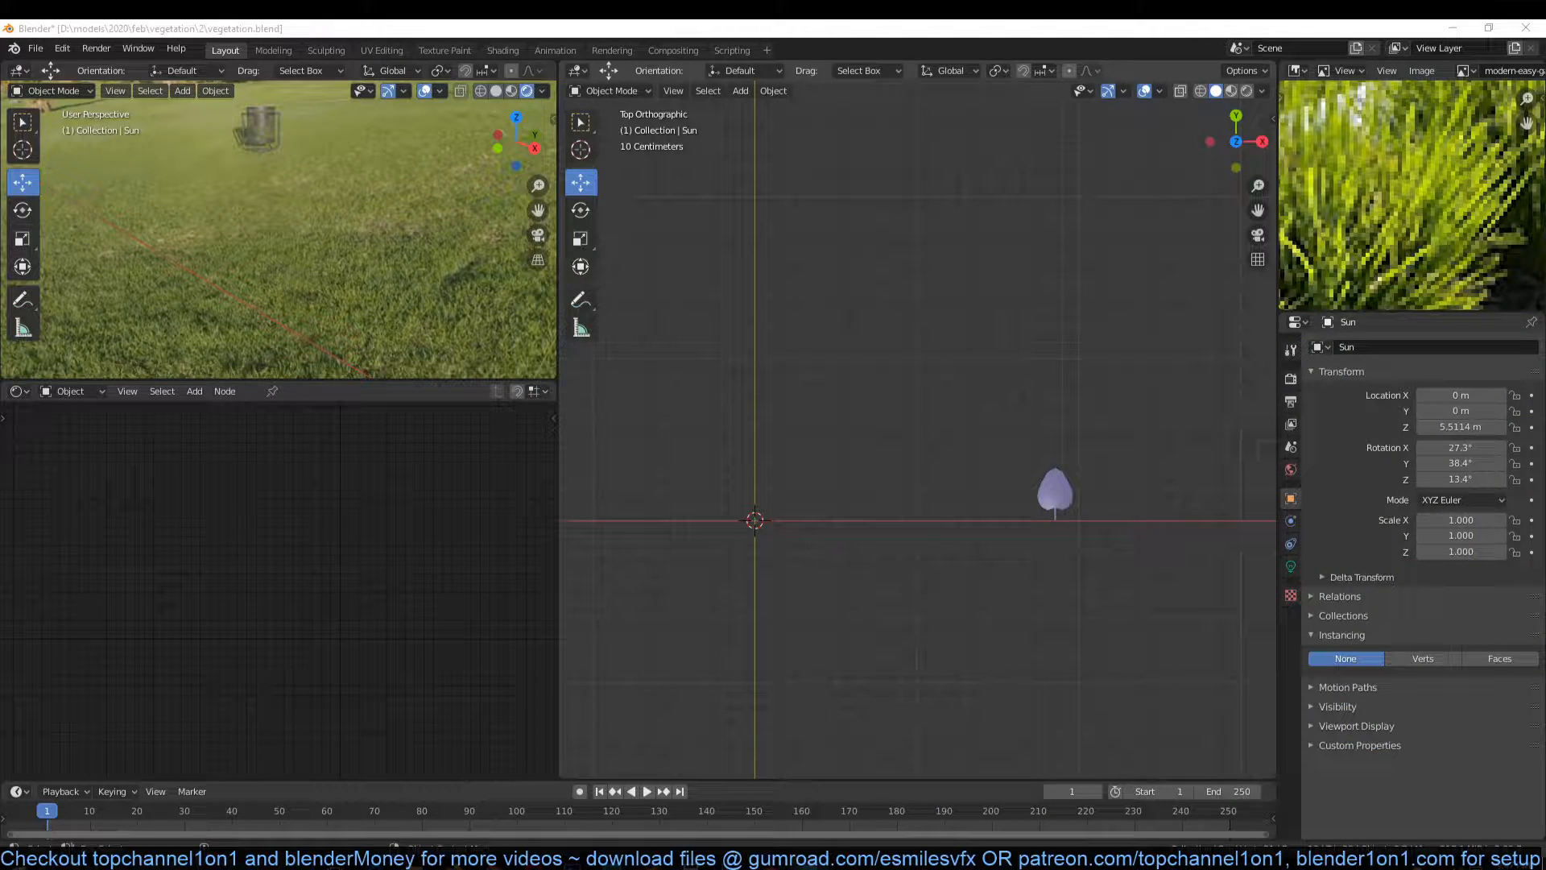
# Step: Add a plane at the origin and scale it down to roughly the leaf's size
pyautogui.scroll(6, 825, 503)
pyautogui.keyDown('shift'); pyautogui.moveTo(823, 491); pyautogui.dragTo(925, 424, button='middle'); pyautogui.keyUp('shift')
pyautogui.scroll(4, 926, 424)
pyautogui.keyDown('shift'); pyautogui.moveTo(847, 461); pyautogui.dragTo(876, 437, button='middle'); pyautogui.keyUp('shift')
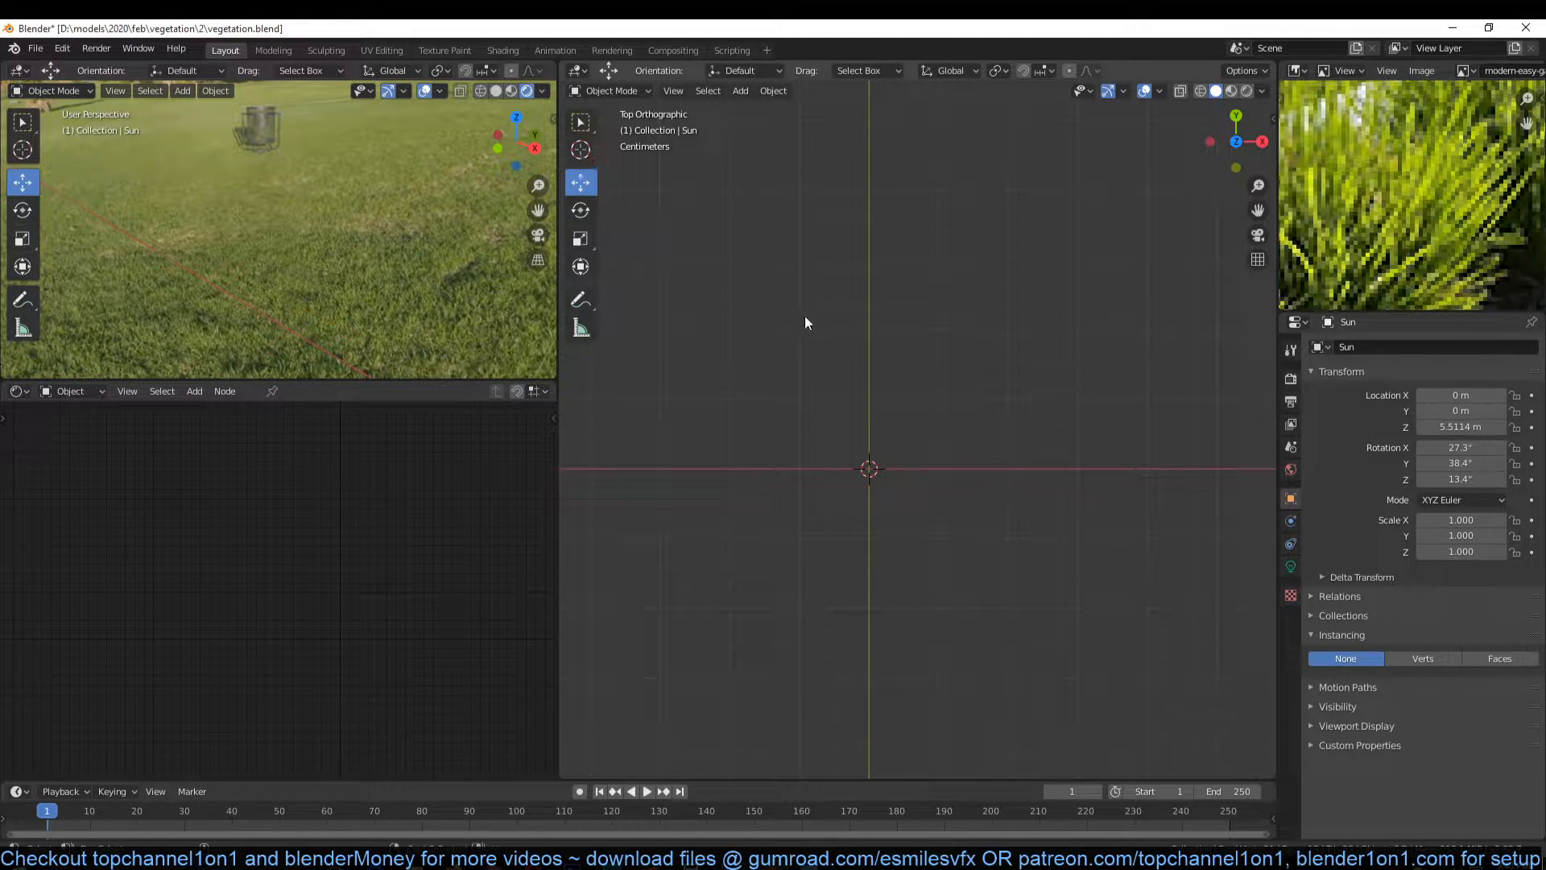
pyautogui.hotkey('shift', 'a')
pyautogui.moveTo(818, 312)
pyautogui.click(874, 314)
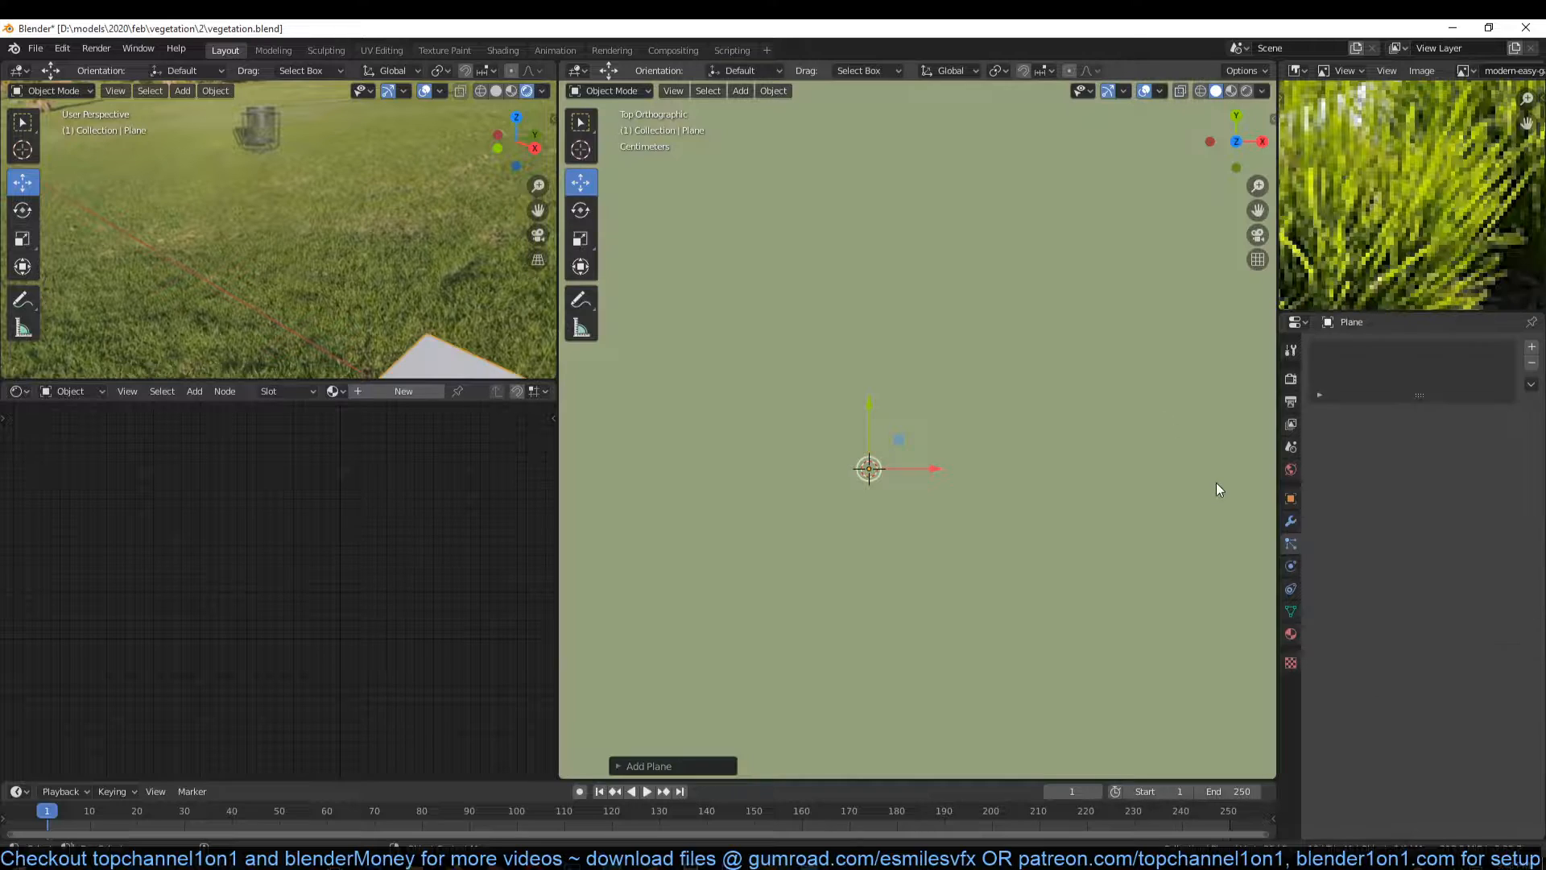
pyautogui.press('s')
pyautogui.click(931, 439)
pyautogui.scroll(-8, 1089, 472)
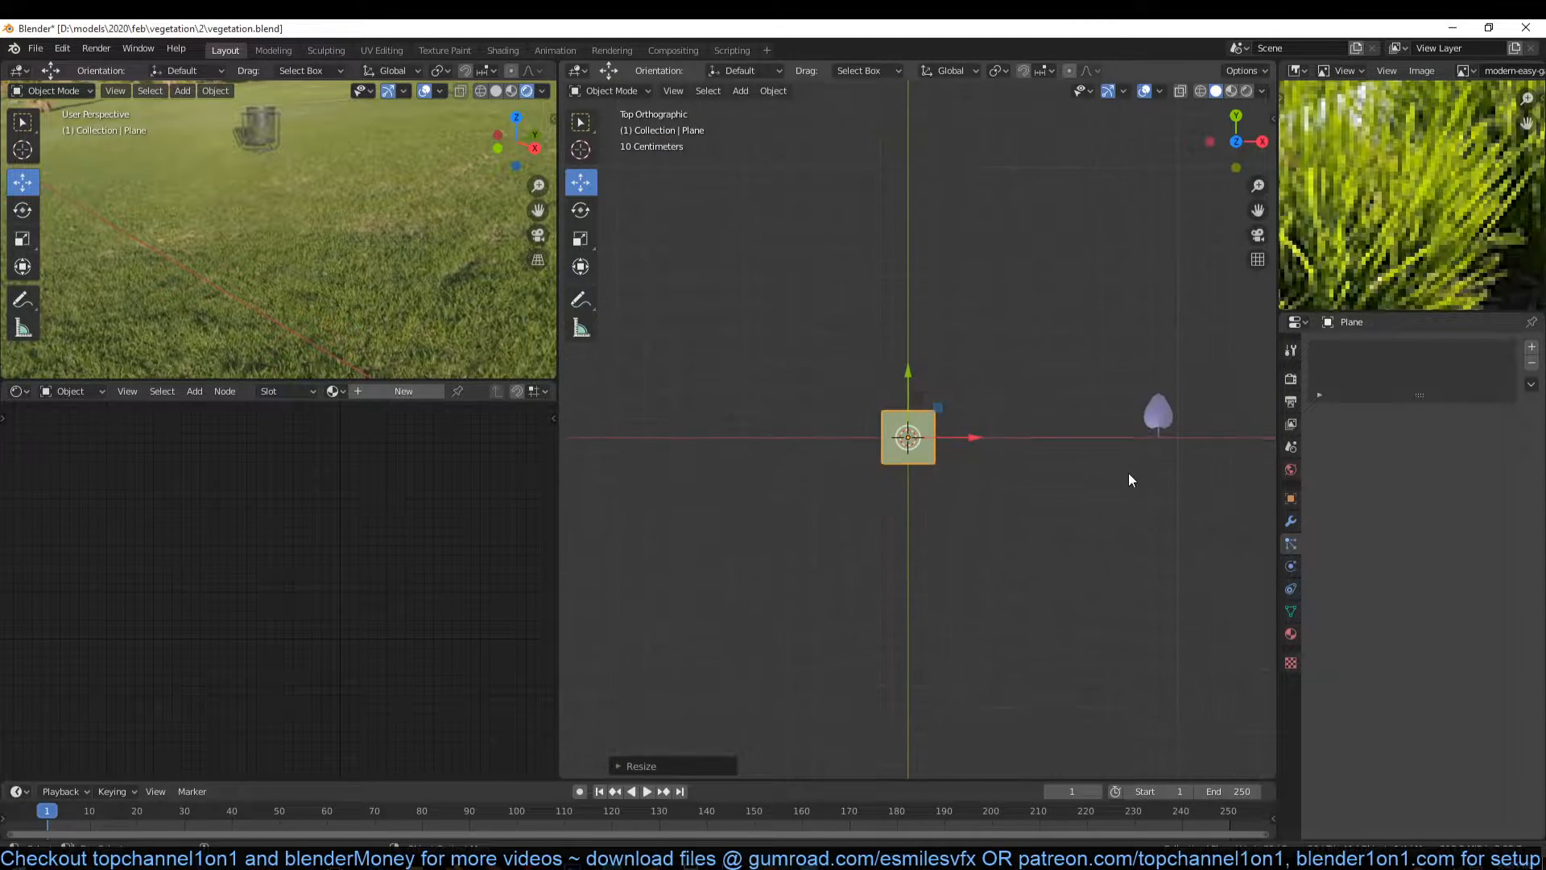
pyautogui.keyDown('shift'); pyautogui.moveTo(1189, 407); pyautogui.dragTo(1097, 404, button='middle'); pyautogui.keyUp('shift')
pyautogui.scroll(6, 895, 433)
pyautogui.keyDown('shift'); pyautogui.moveTo(778, 431); pyautogui.dragTo(930, 453, button='middle'); pyautogui.keyUp('shift')
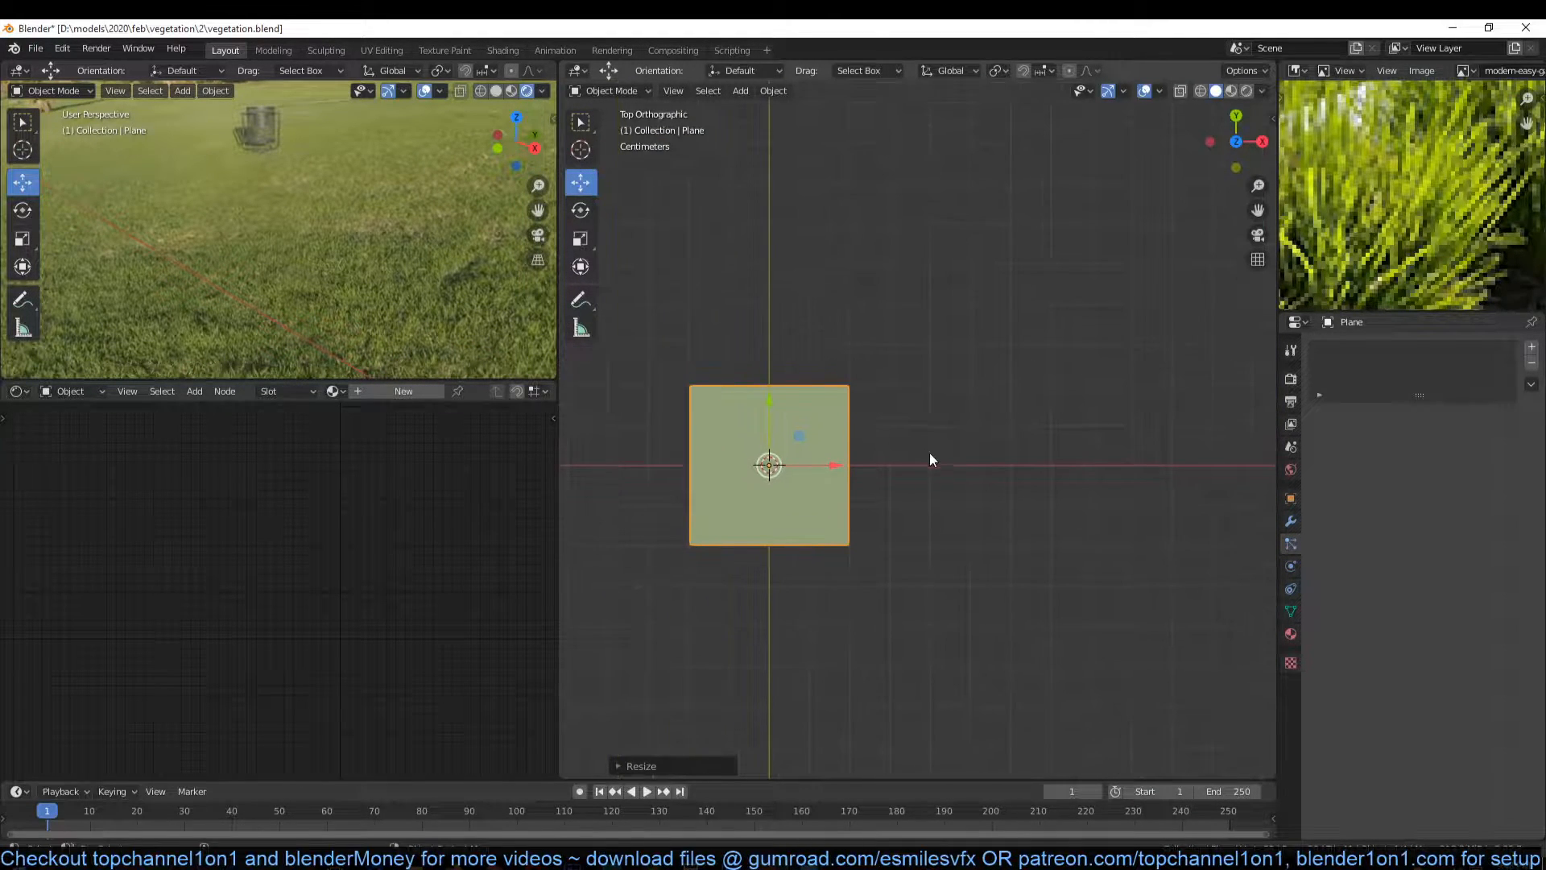
# Step: Add a level 2 subdivision surface to the plane and narrow it along X into a slim oval
pyautogui.hotkey('ctrl', '2')
pyautogui.scroll(2, 901, 469)
pyautogui.keyDown('shift'); pyautogui.moveTo(746, 477); pyautogui.dragTo(890, 460, button='middle'); pyautogui.keyUp('shift')
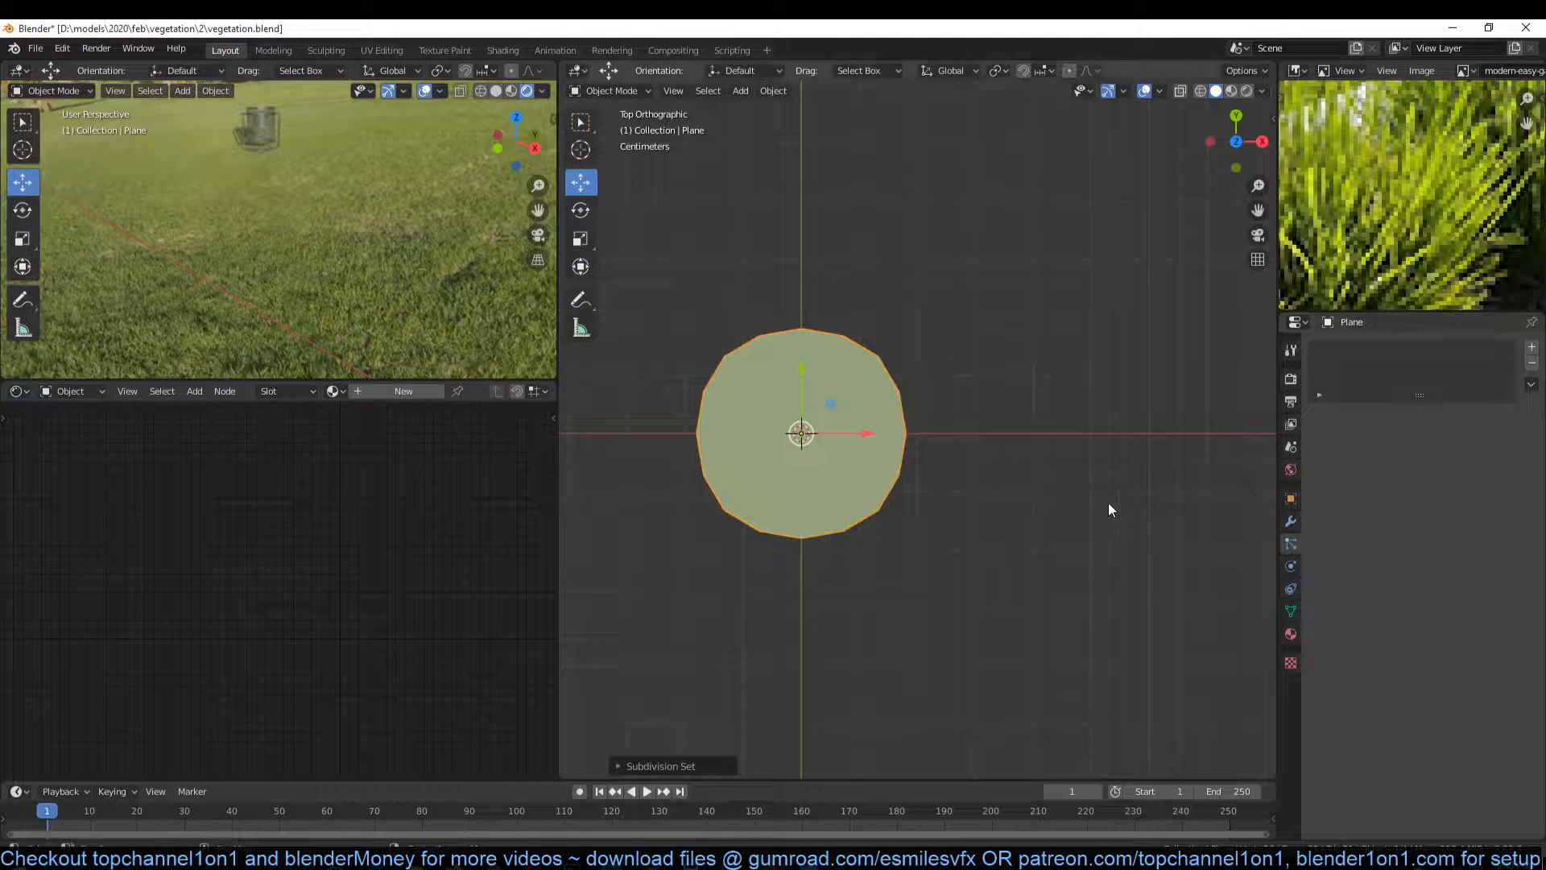
pyautogui.press('s')
pyautogui.press('x')
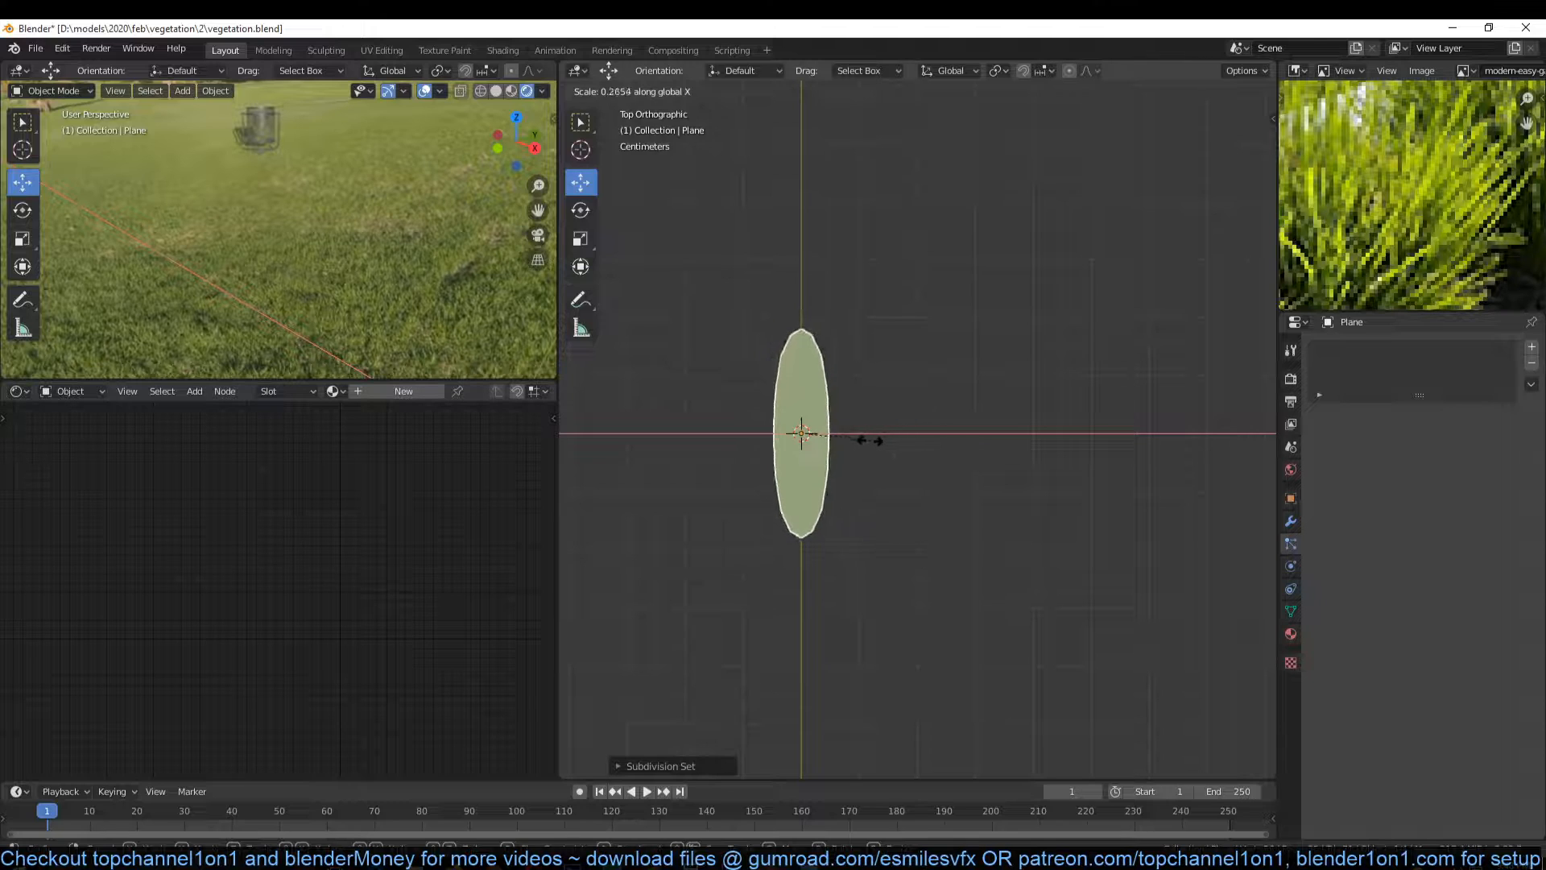
pyautogui.click(852, 441)
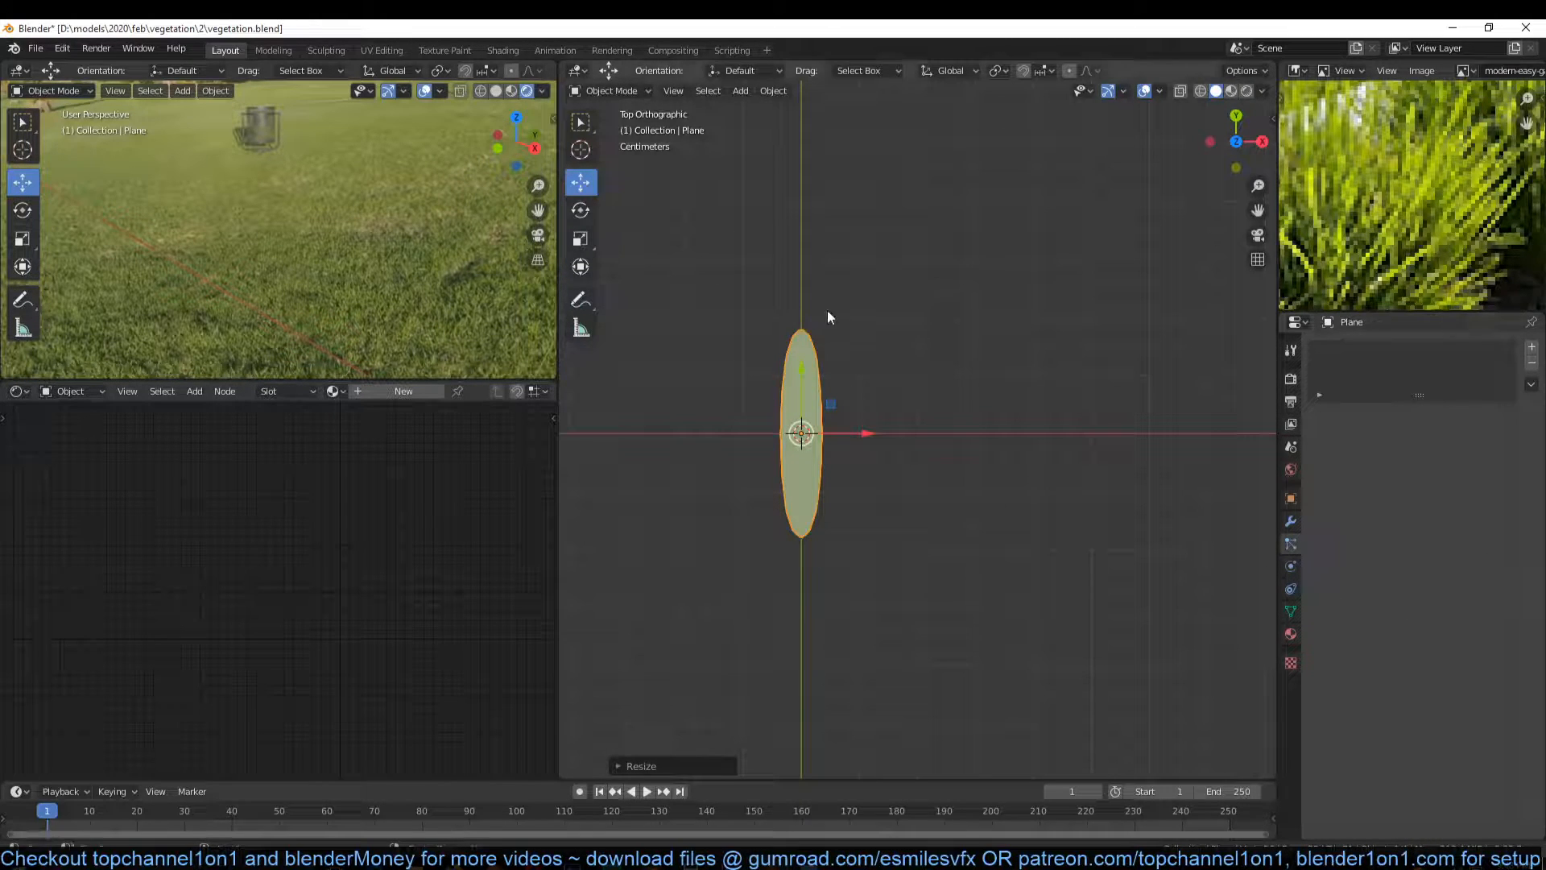
# Step: Remove the subdivision modifier from the narrowed plane and delete the plane
pyautogui.click(1291, 521)
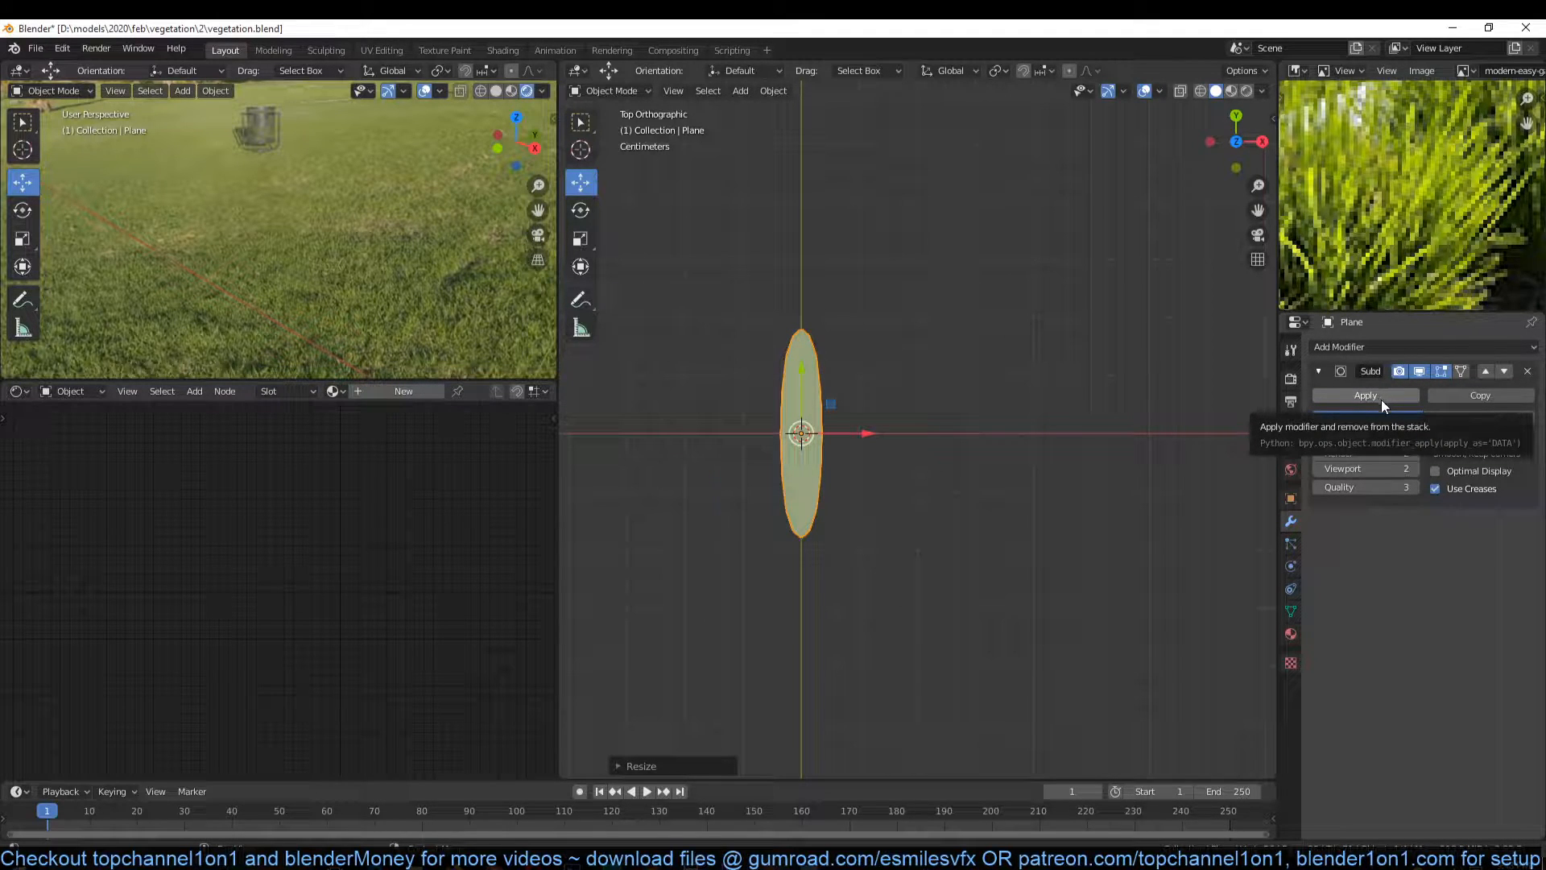
pyautogui.press('Tab')
pyautogui.scroll(3, 809, 474)
pyautogui.press('Tab')
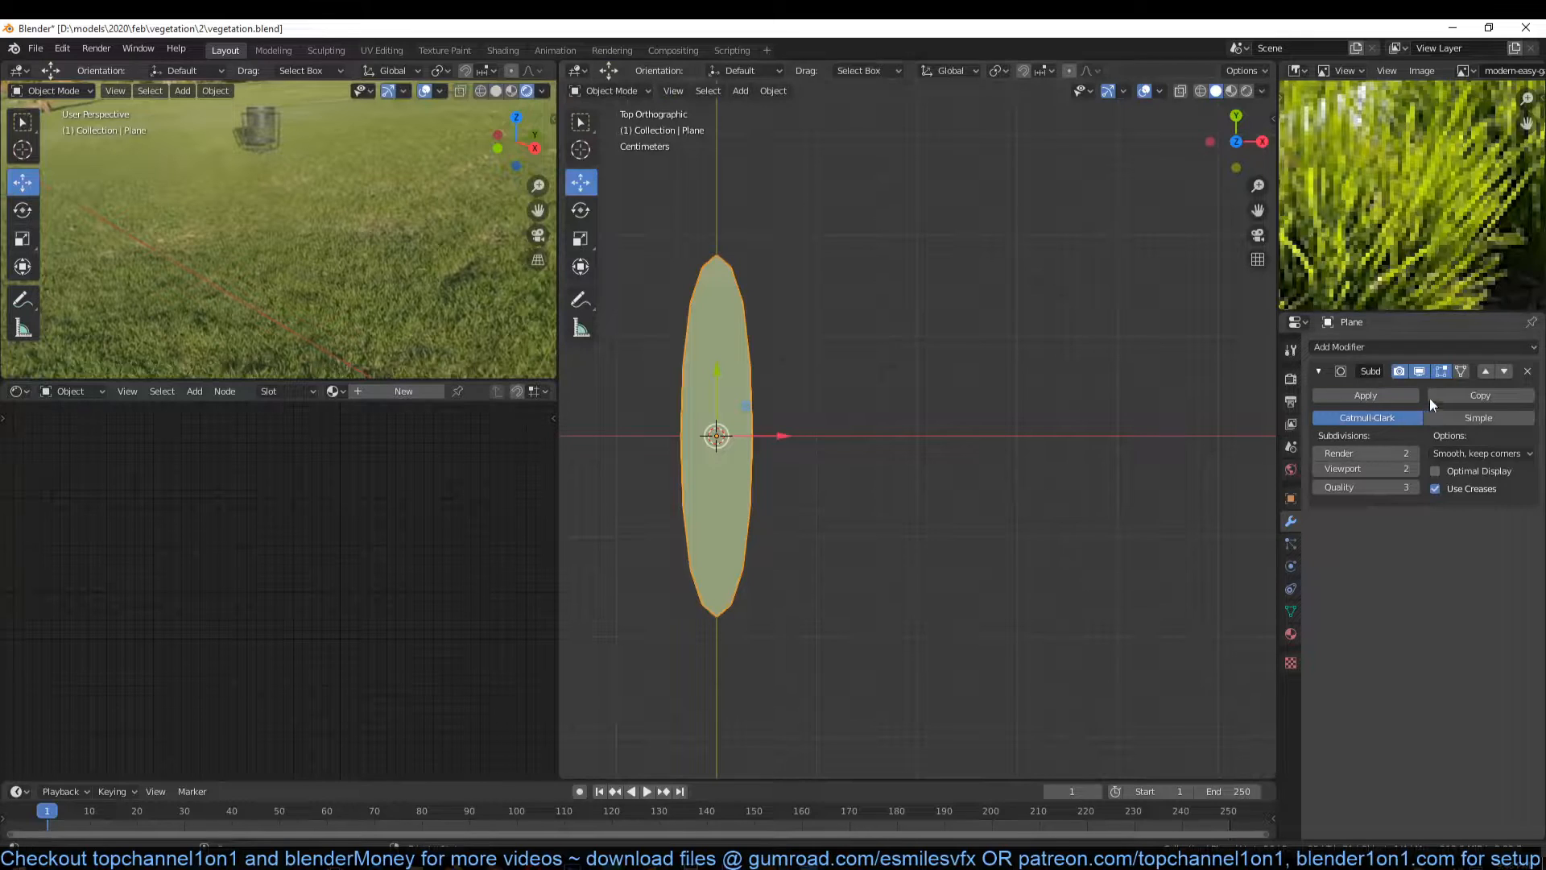
pyautogui.click(1527, 371)
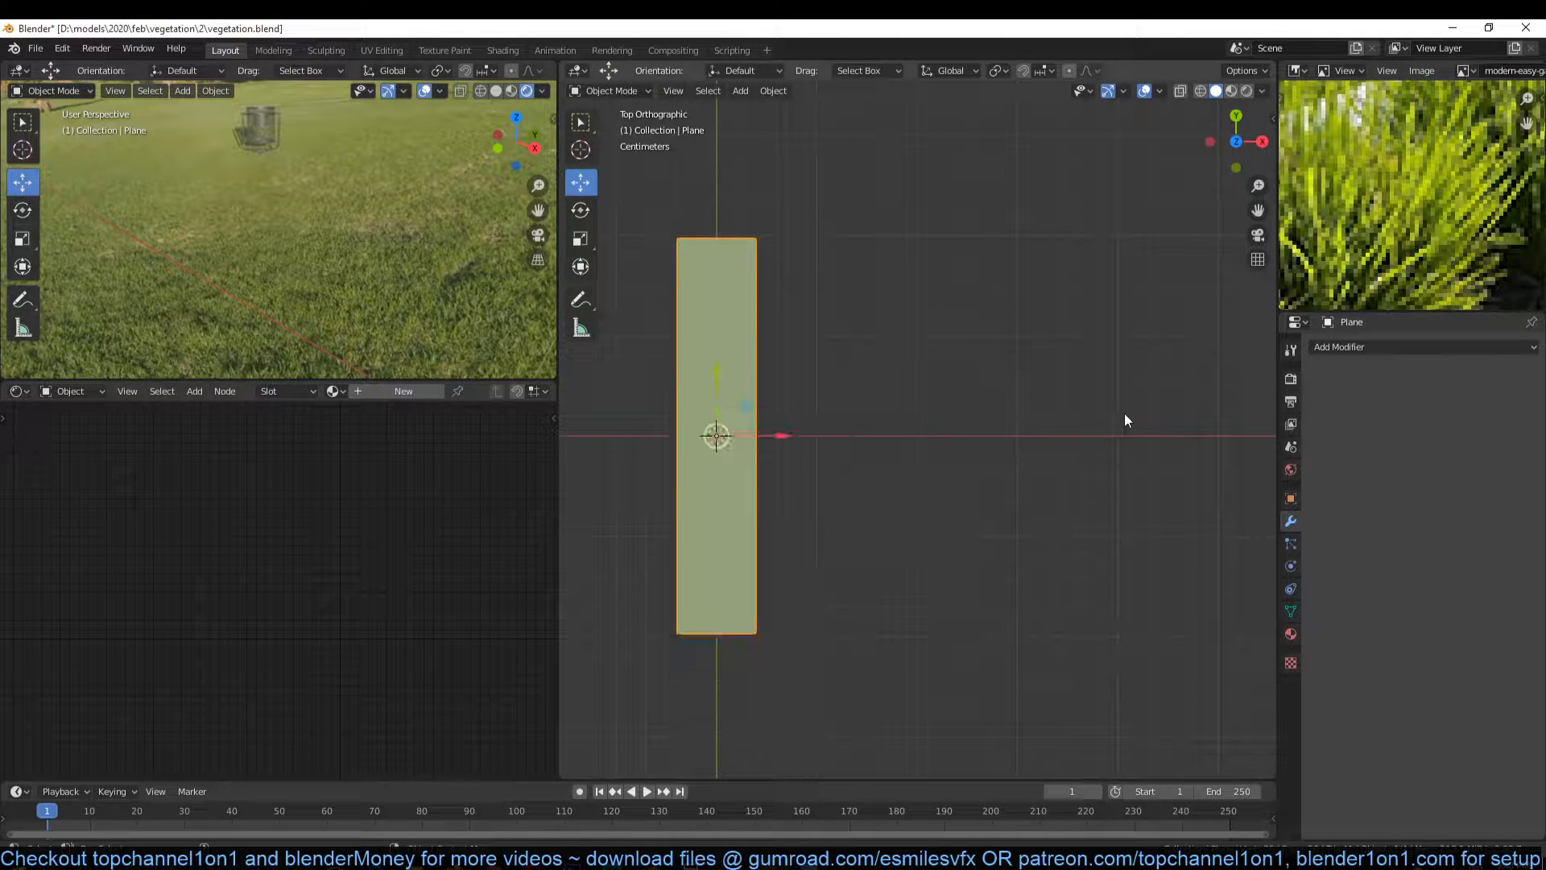
pyautogui.press('x')
pyautogui.click(767, 380)
# Step: Add a new plane at the origin and scale it down to about 0.3 m square
pyautogui.hotkey('shift', 'a')
pyautogui.moveTo(737, 415)
pyautogui.click(785, 415)
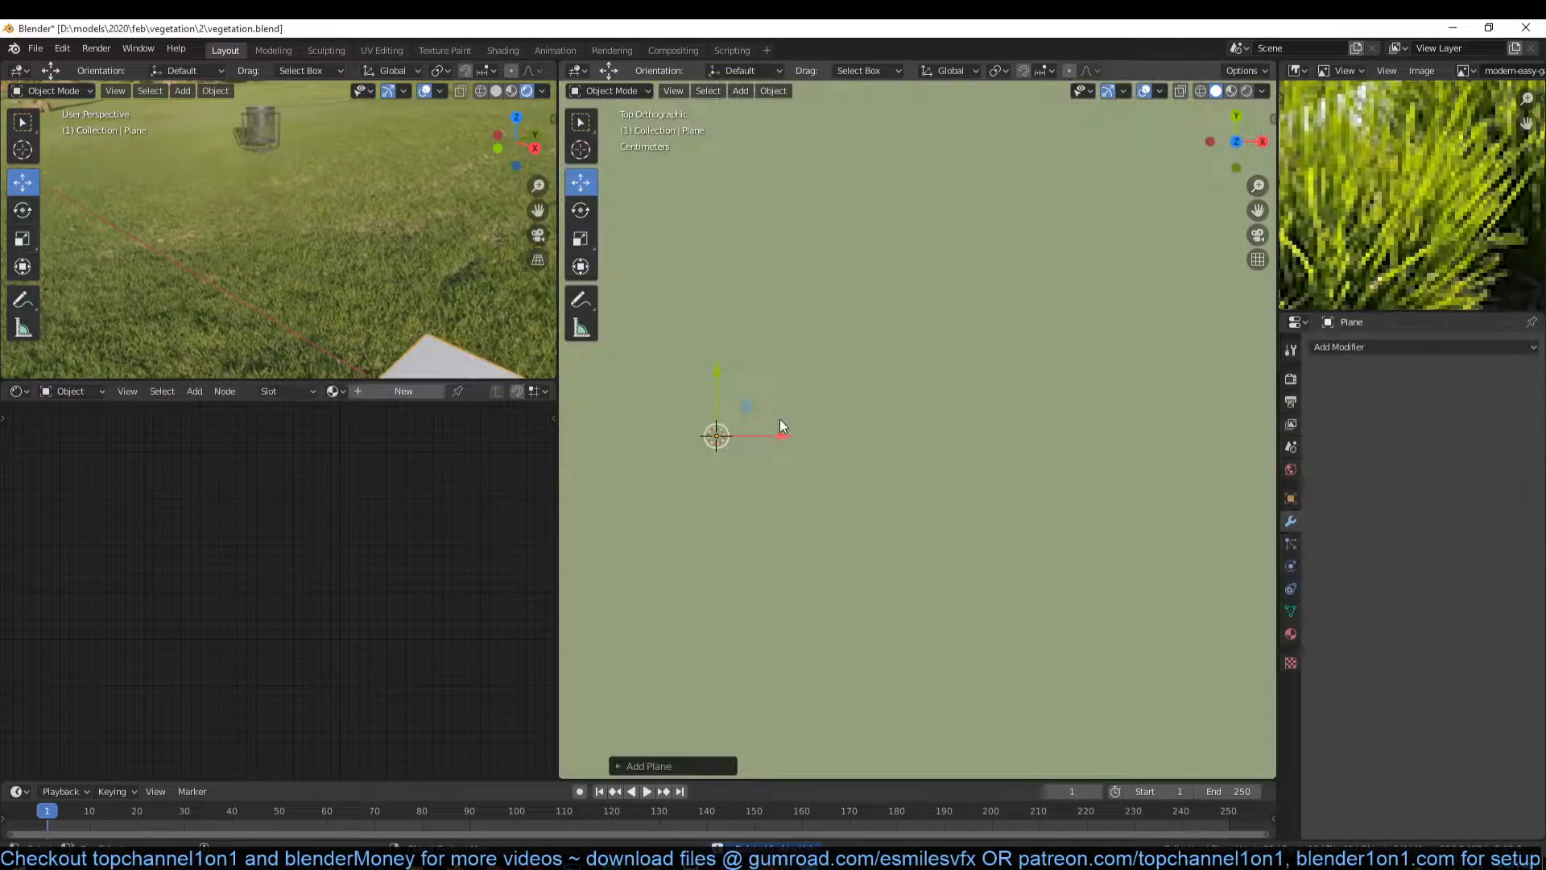
pyautogui.press('s')
pyautogui.click(819, 483)
# Step: Enable the Screencast Keys display in the main viewport
pyautogui.press('n')
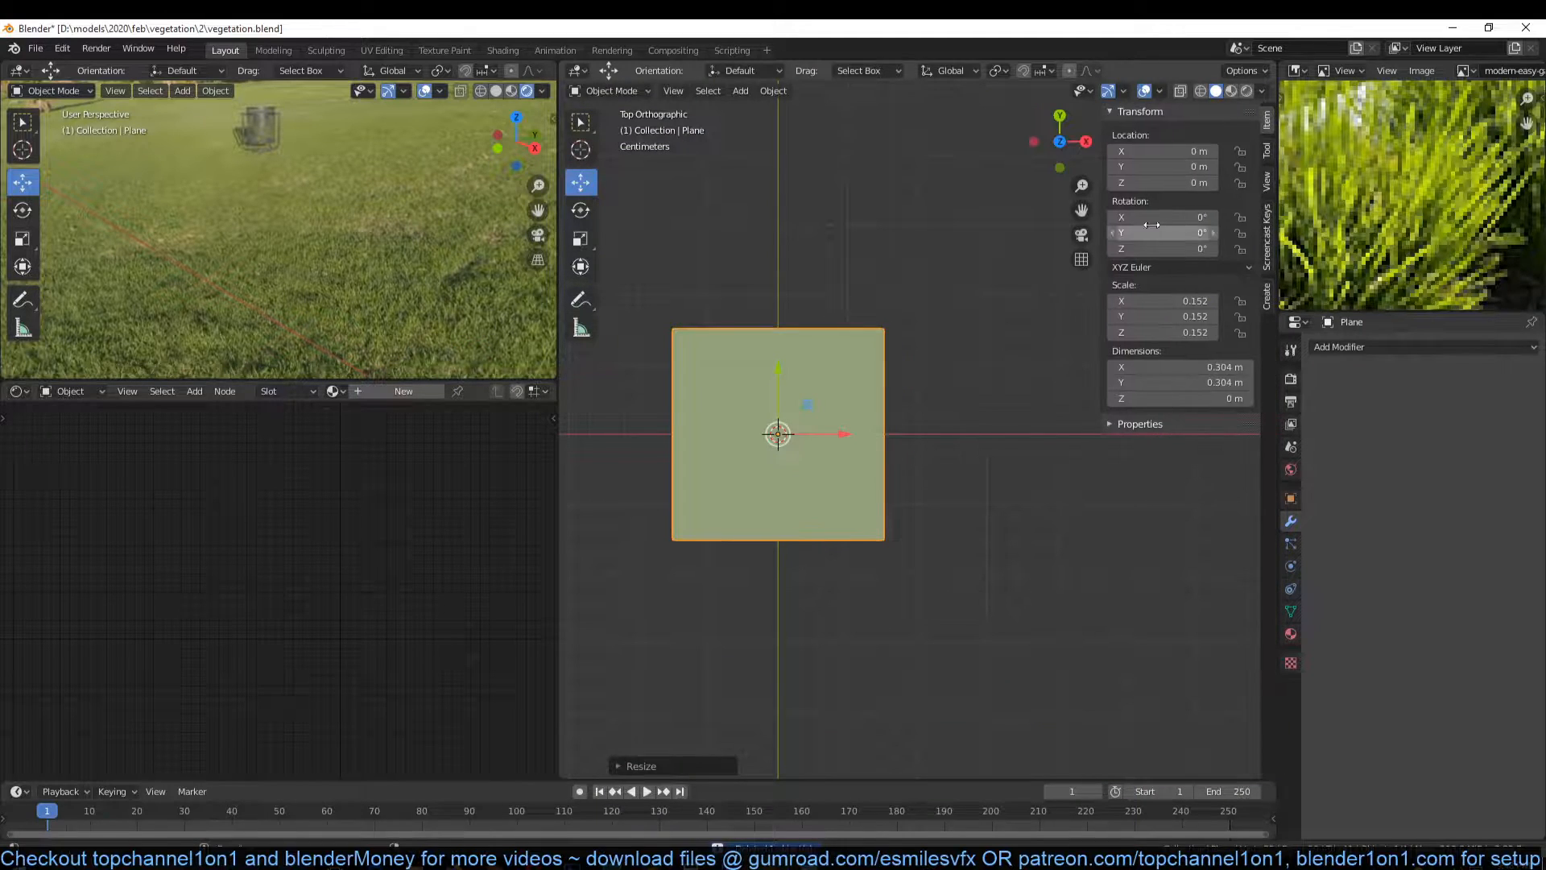
pyautogui.click(1269, 260)
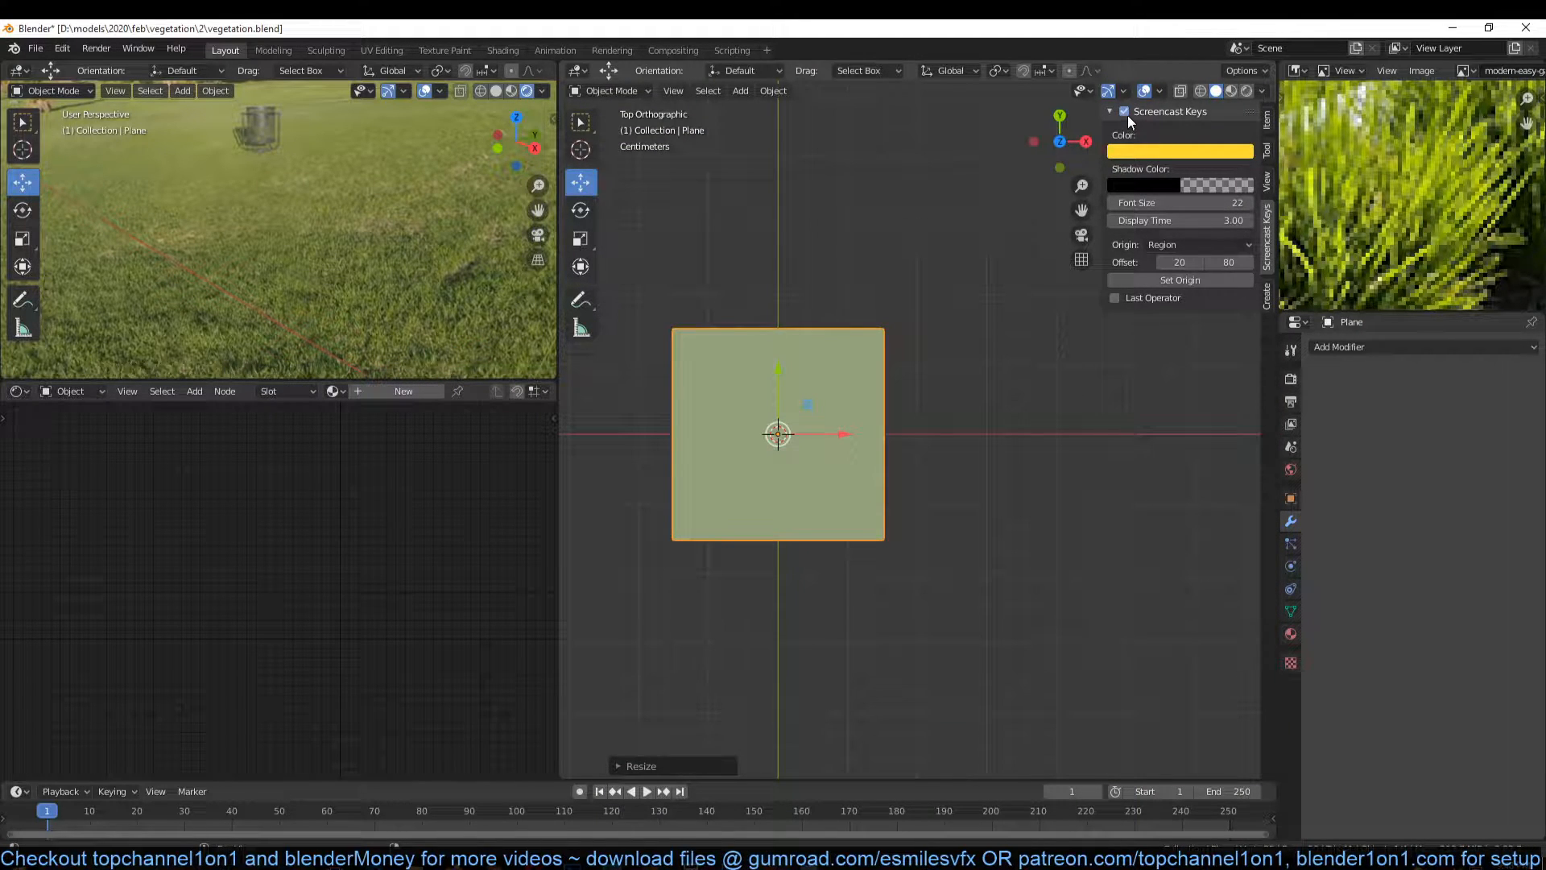
pyautogui.click(822, 347)
pyautogui.press('n')
# Step: Scale the plane down along the X axis into a long narrow strip
pyautogui.press('s')
pyautogui.press('x')
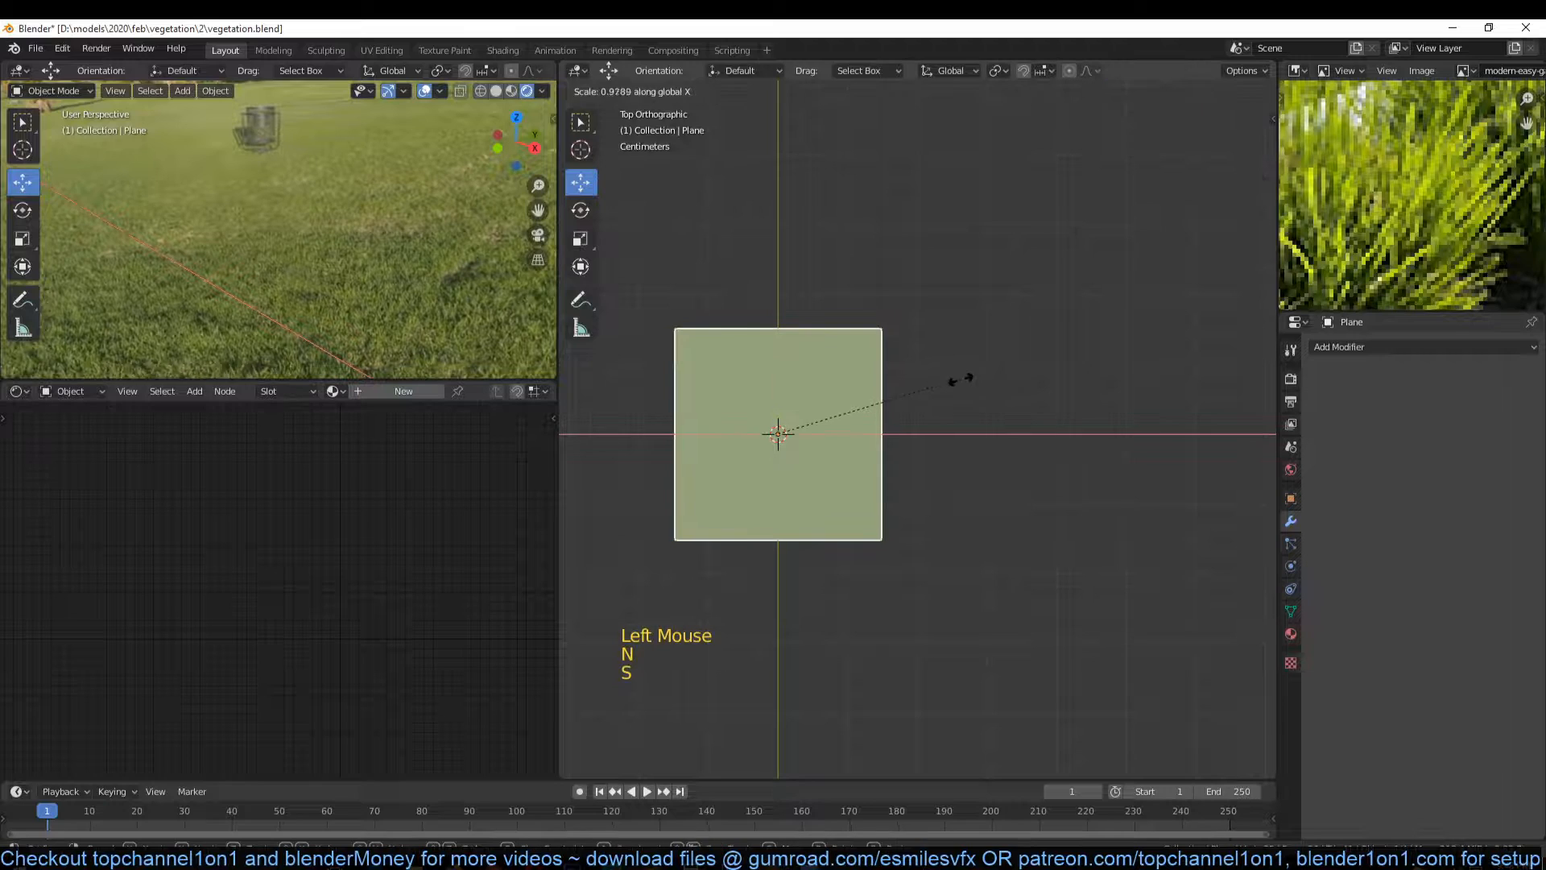
pyautogui.click(820, 416)
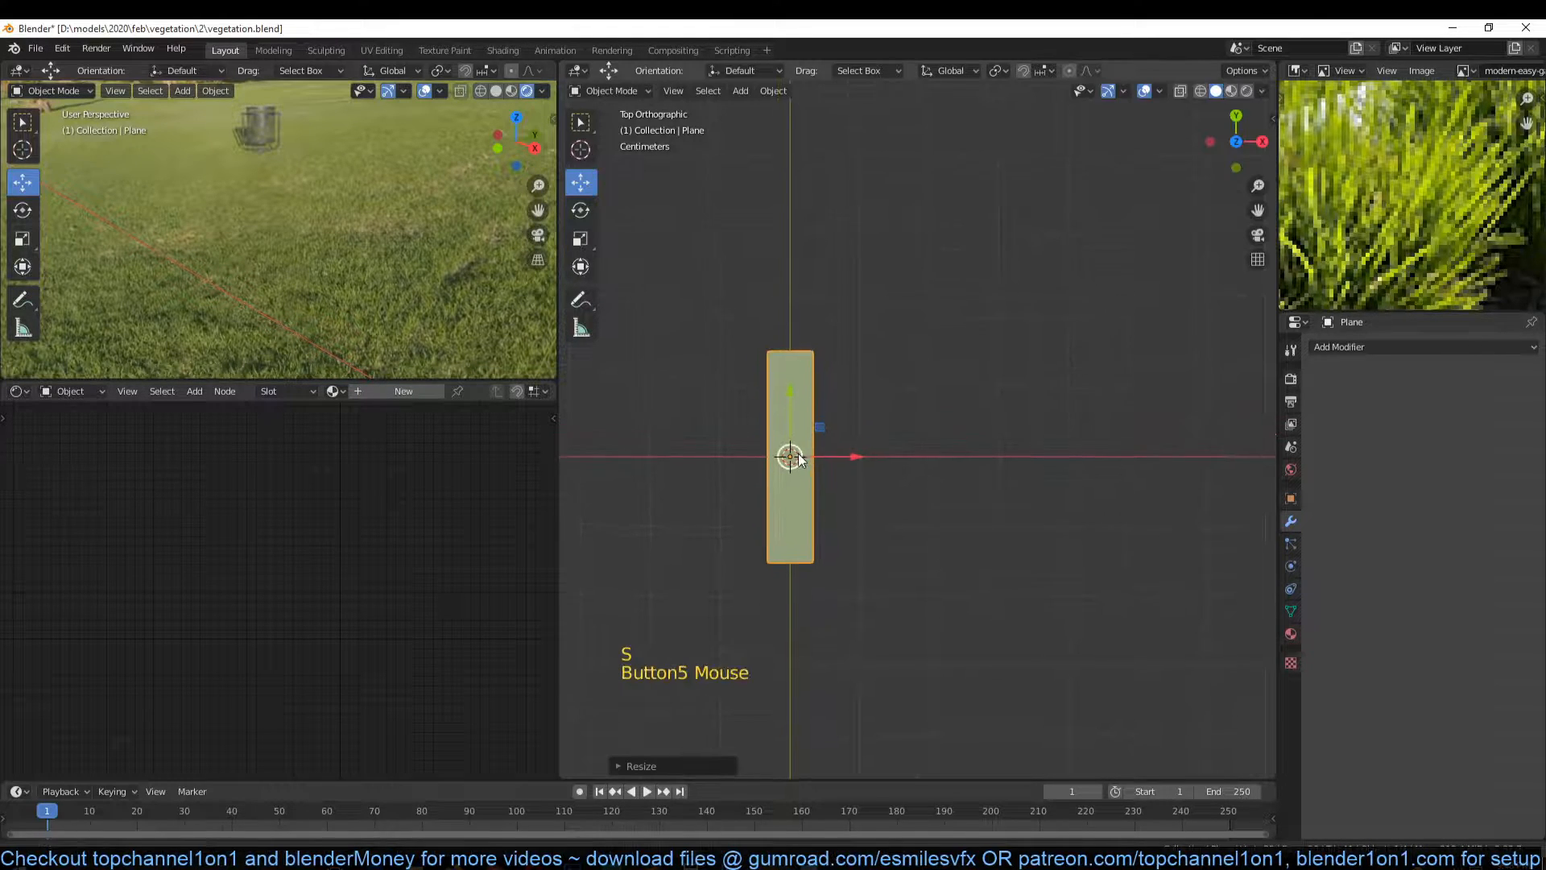
pyautogui.press('Tab')
pyautogui.scroll(2, 804, 449)
pyautogui.press('Tab')
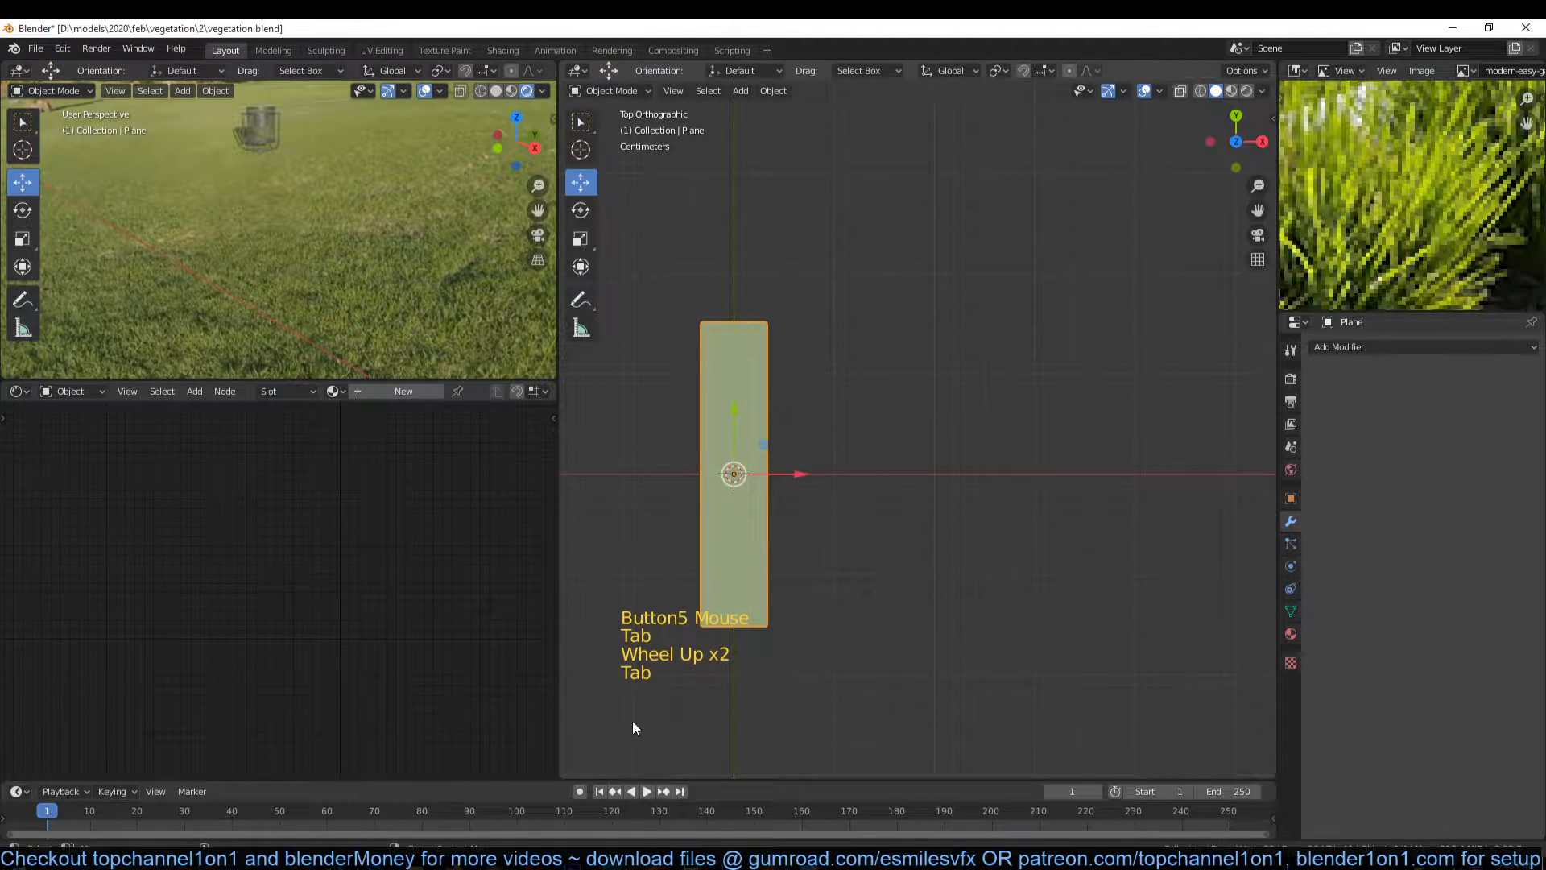
# Step: Load the aloe plant photo into the image editor as the reference image and fit it in view
pyautogui.moveTo(442, 850)
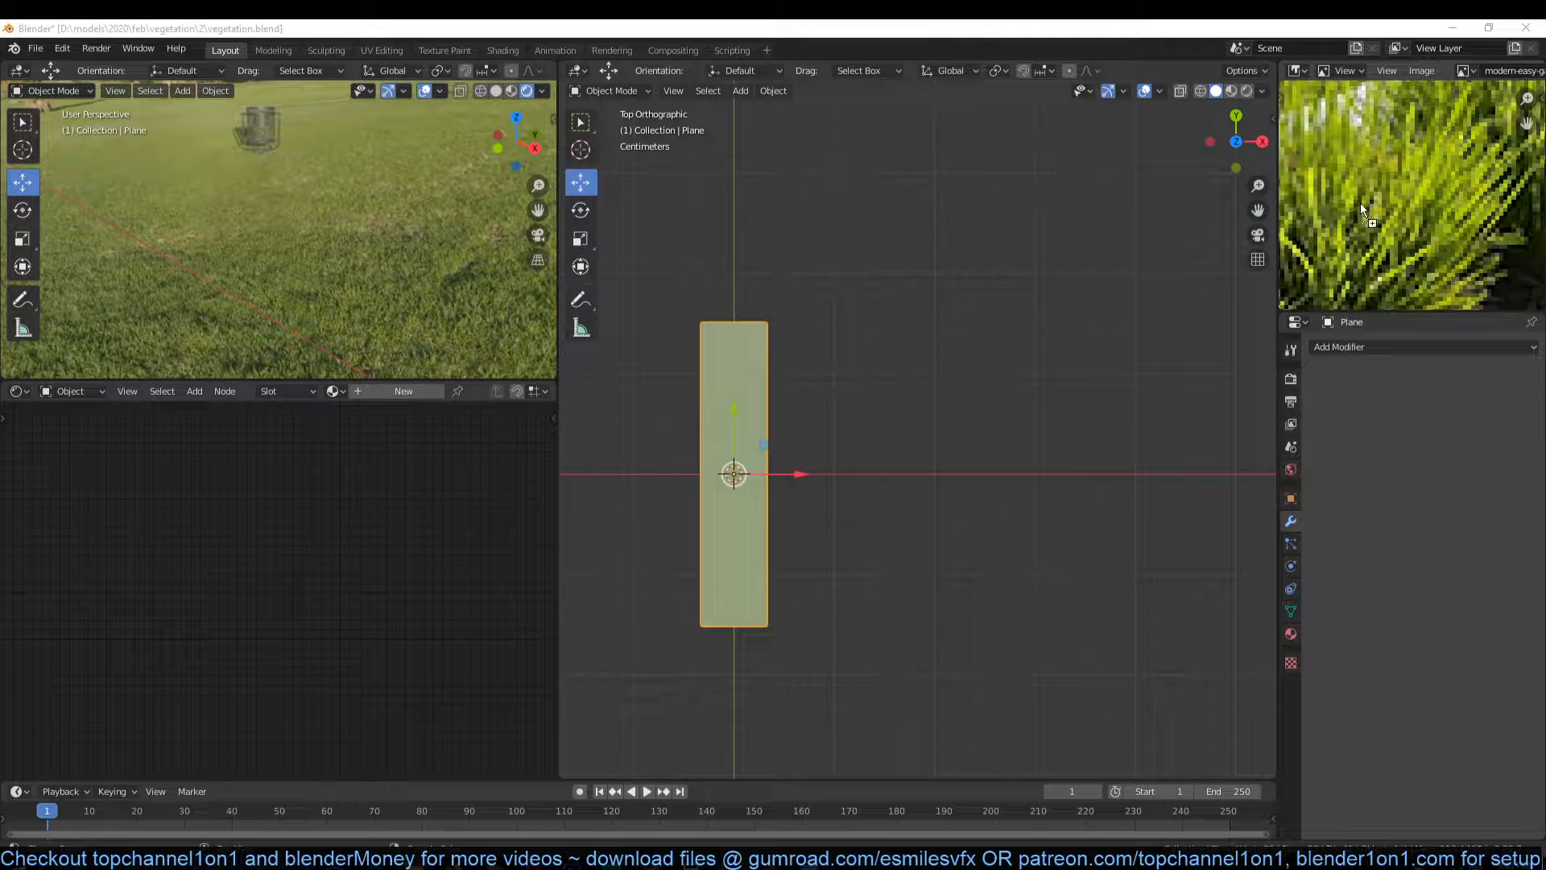
pyautogui.moveTo(1361, 203); pyautogui.dragTo(1363, 201)
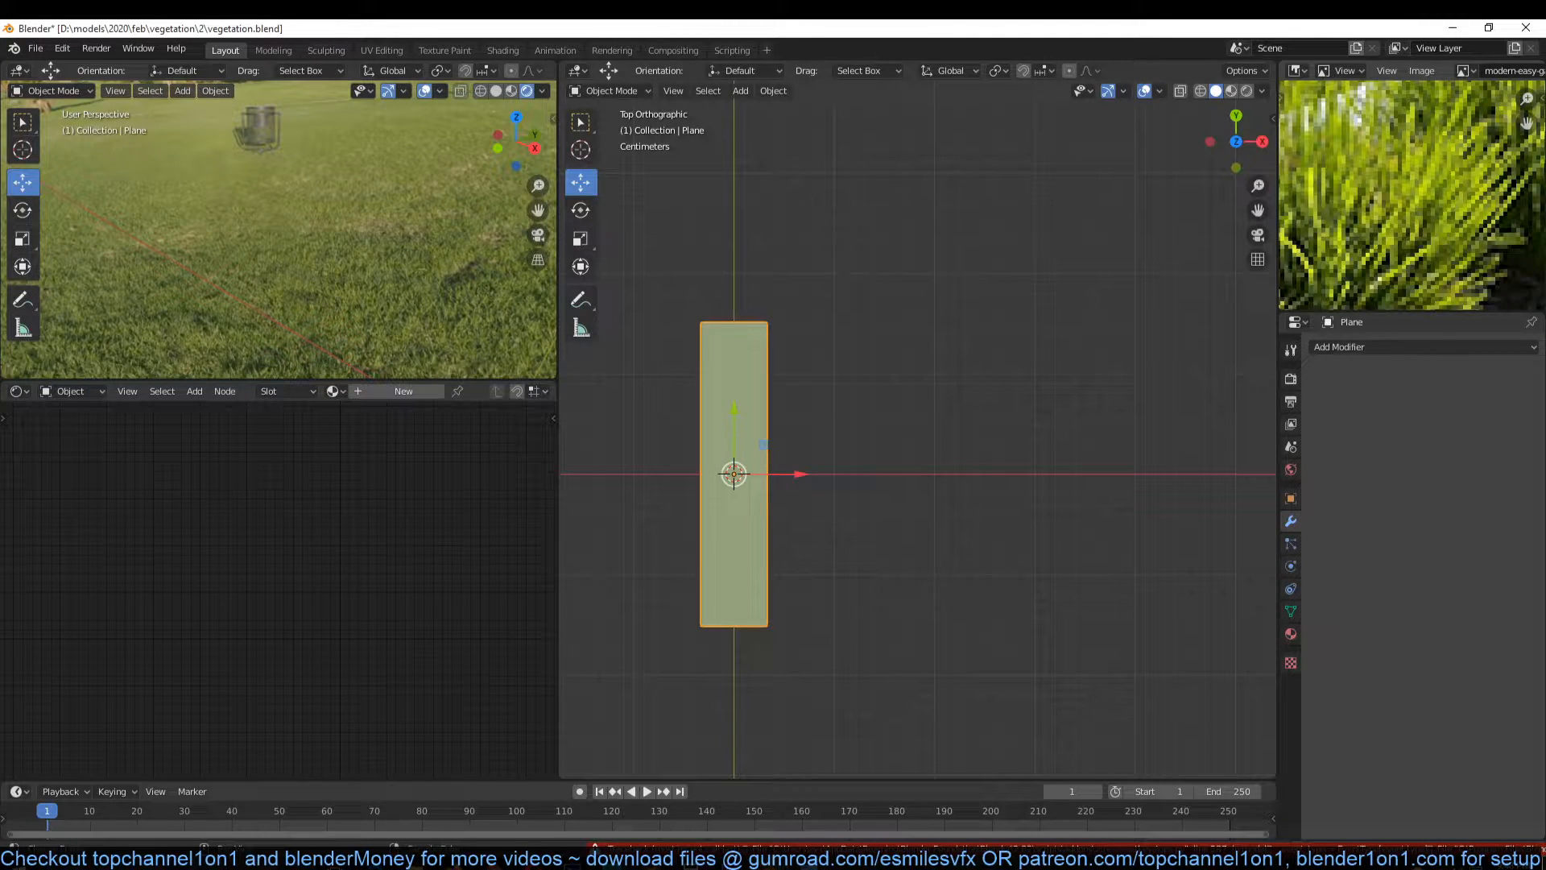
pyautogui.scroll(-5, 1369, 226)
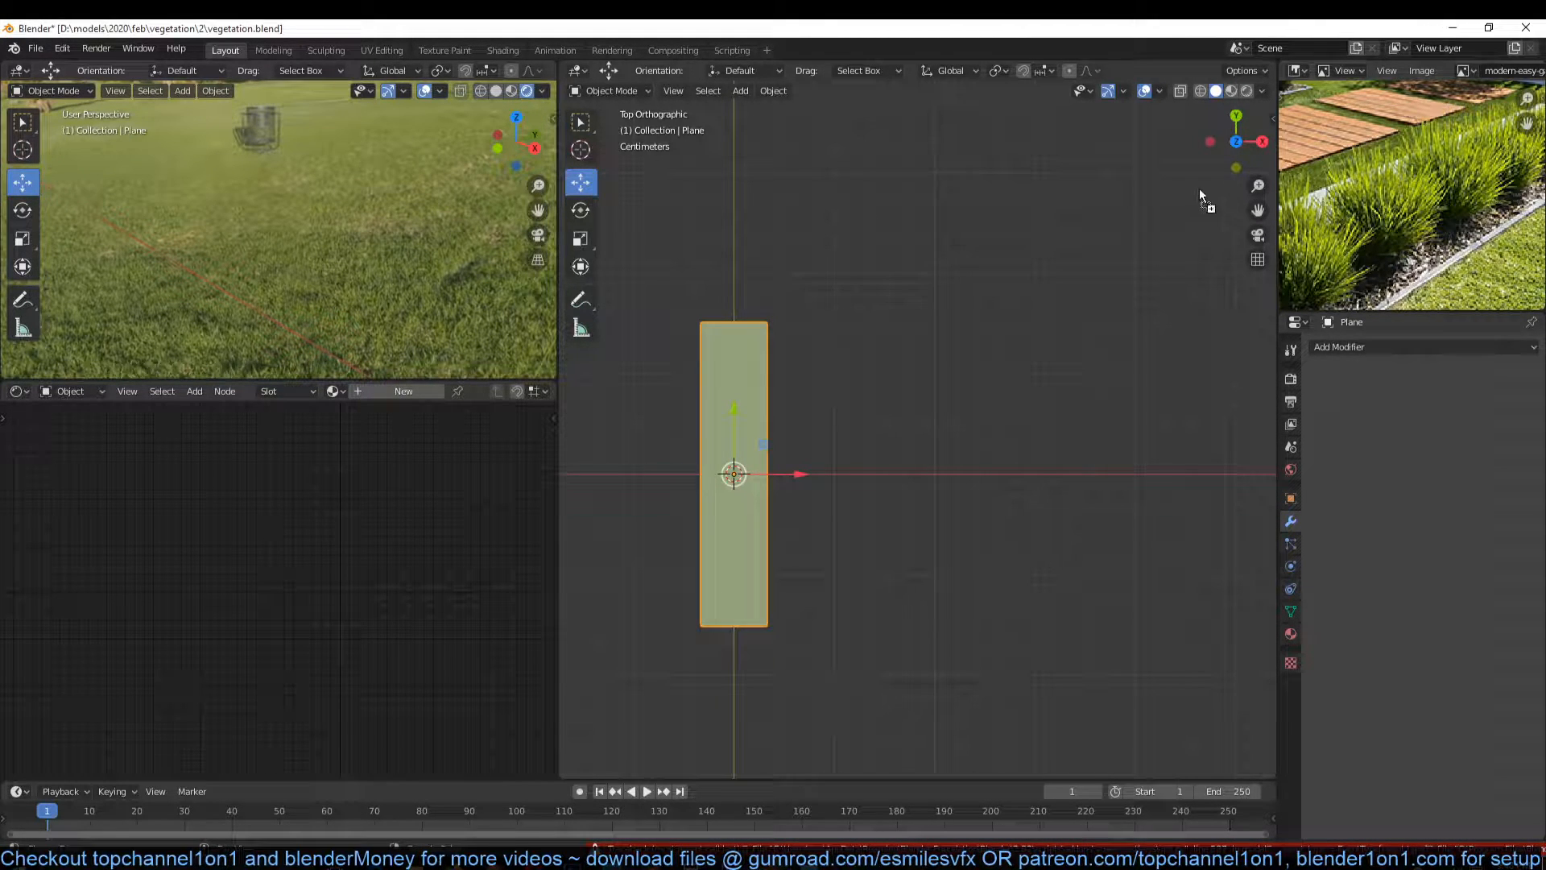
pyautogui.moveTo(1348, 161); pyautogui.dragTo(1358, 178)
pyautogui.scroll(-4, 1364, 185)
pyautogui.scroll(3, 1365, 187)
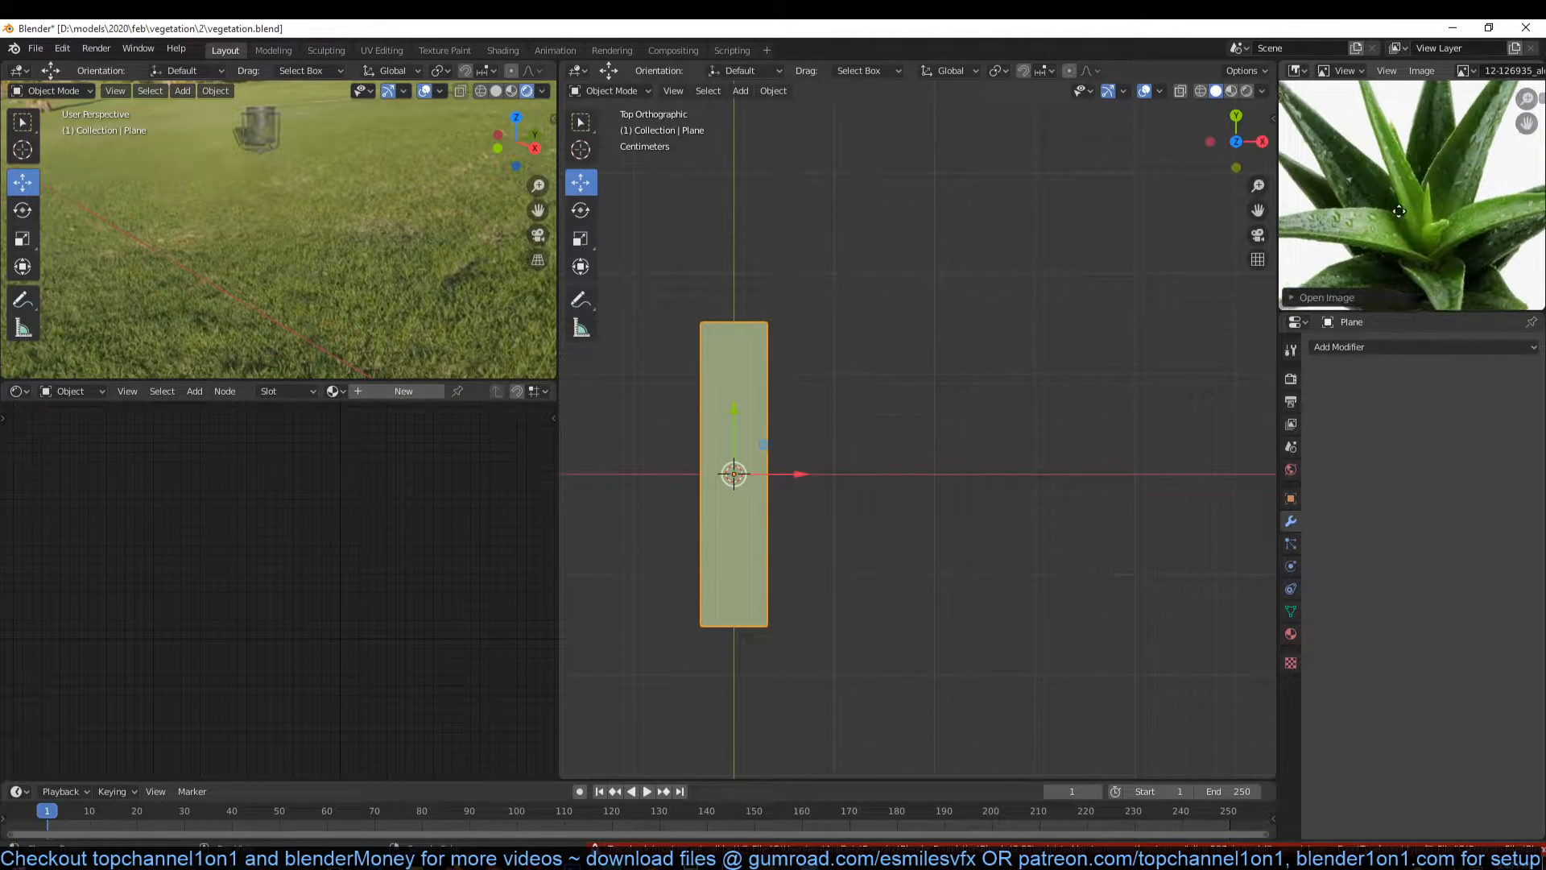
# Step: Taper the strip by scaling its top edge down to about 0.18 of its width
pyautogui.moveTo(1381, 179); pyautogui.dragTo(1470, 198, button='middle')
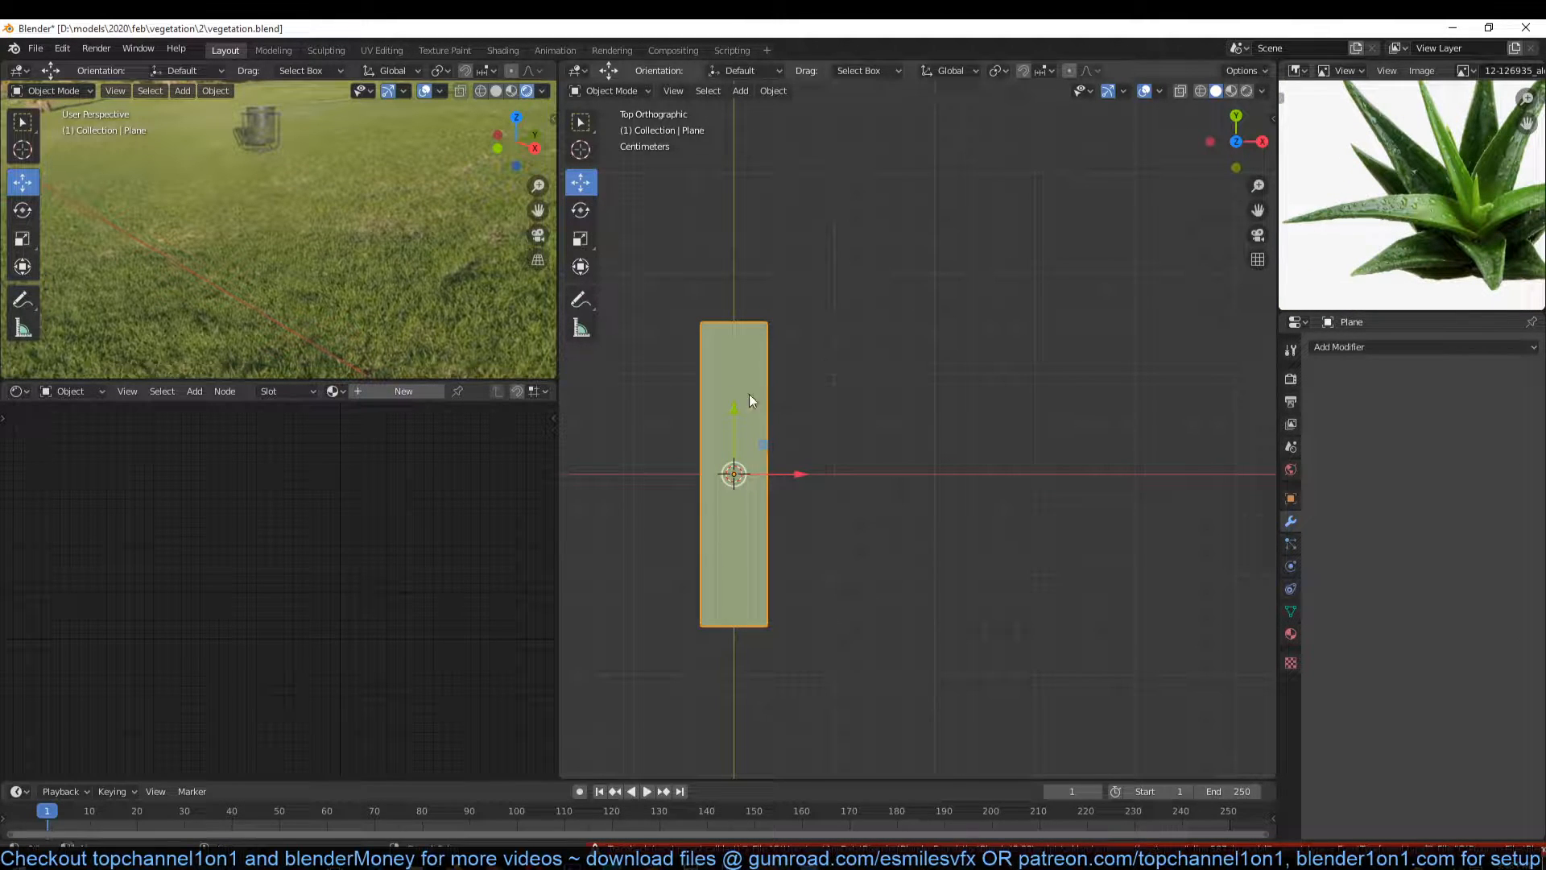
pyautogui.keyDown('shift'); pyautogui.moveTo(741, 389); pyautogui.dragTo(843, 345, button='middle'); pyautogui.keyUp('shift')
pyautogui.press('Tab')
pyautogui.keyDown('alt'); pyautogui.click(843, 269); pyautogui.keyUp('alt')
pyautogui.press('s')
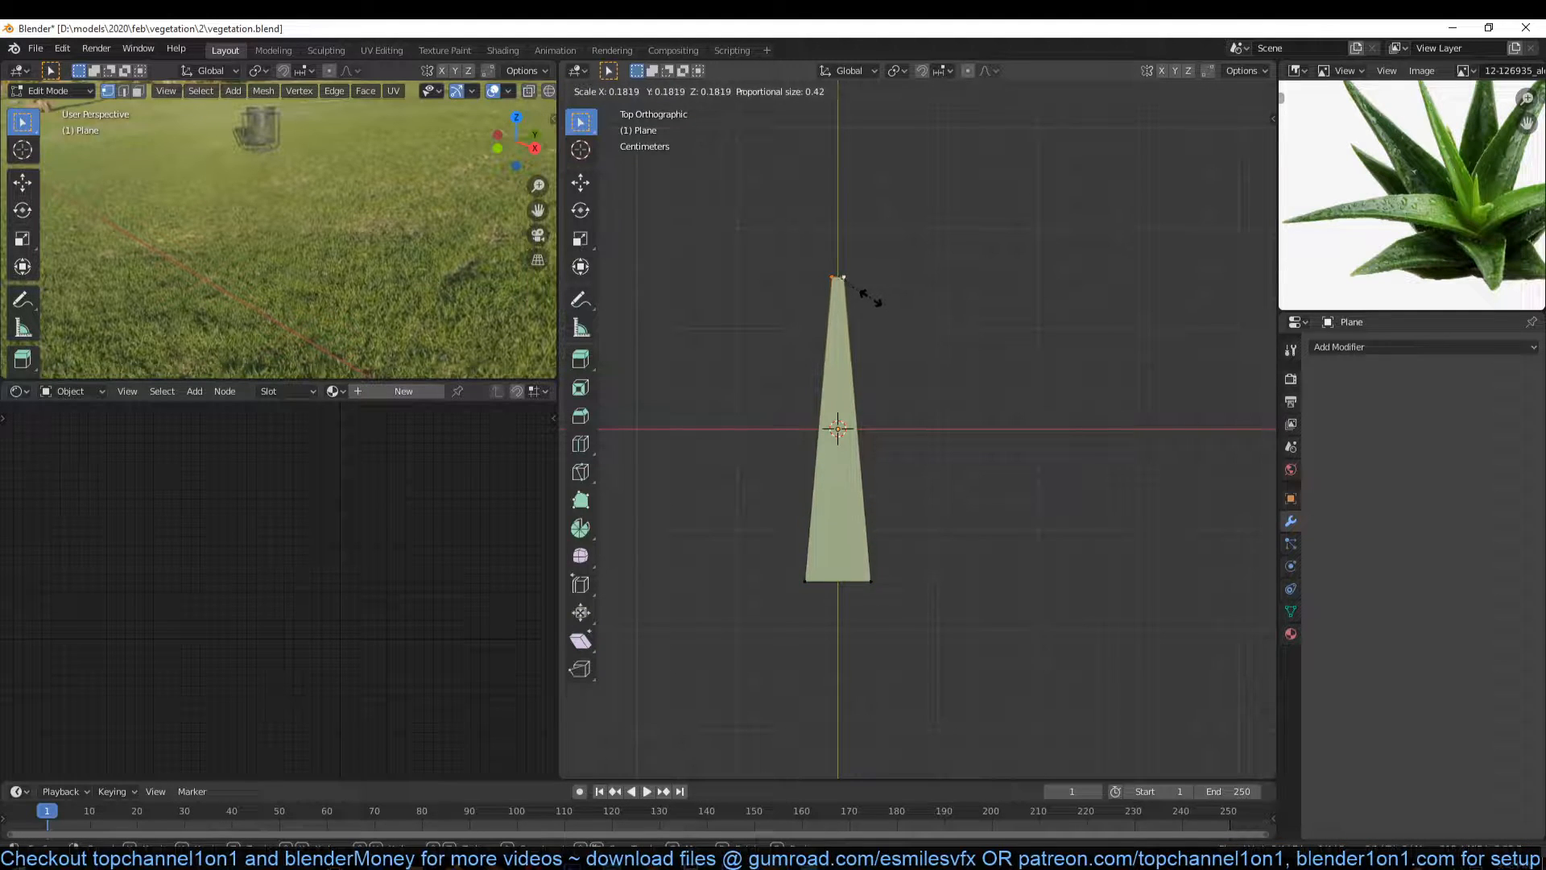
pyautogui.click(870, 298)
# Step: Add a loop cut across the middle of the strip and scale it wider than the base
pyautogui.hotkey('ctrl', 'r')
pyautogui.click(816, 416)
pyautogui.rightClick(817, 417)
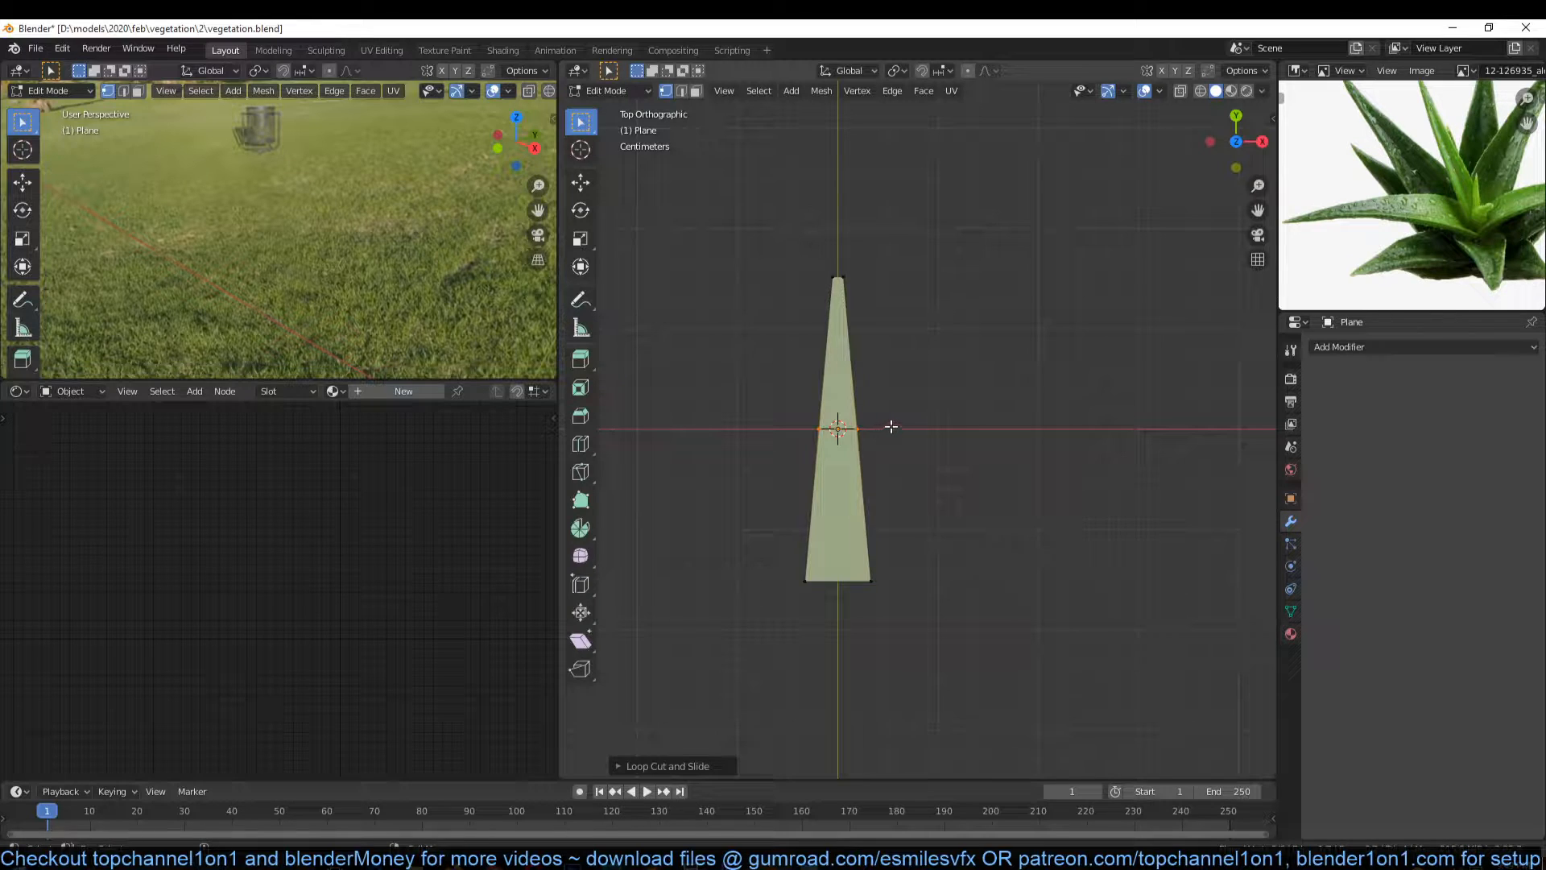
pyautogui.press('s')
pyautogui.click(950, 425)
# Step: Add a loop cut halfway along the upper part and scale it wider to round the leaf outline
pyautogui.hotkey('ctrl', 'r')
pyautogui.click(814, 368)
pyautogui.rightClick(815, 368)
pyautogui.press('s')
pyautogui.click(944, 377)
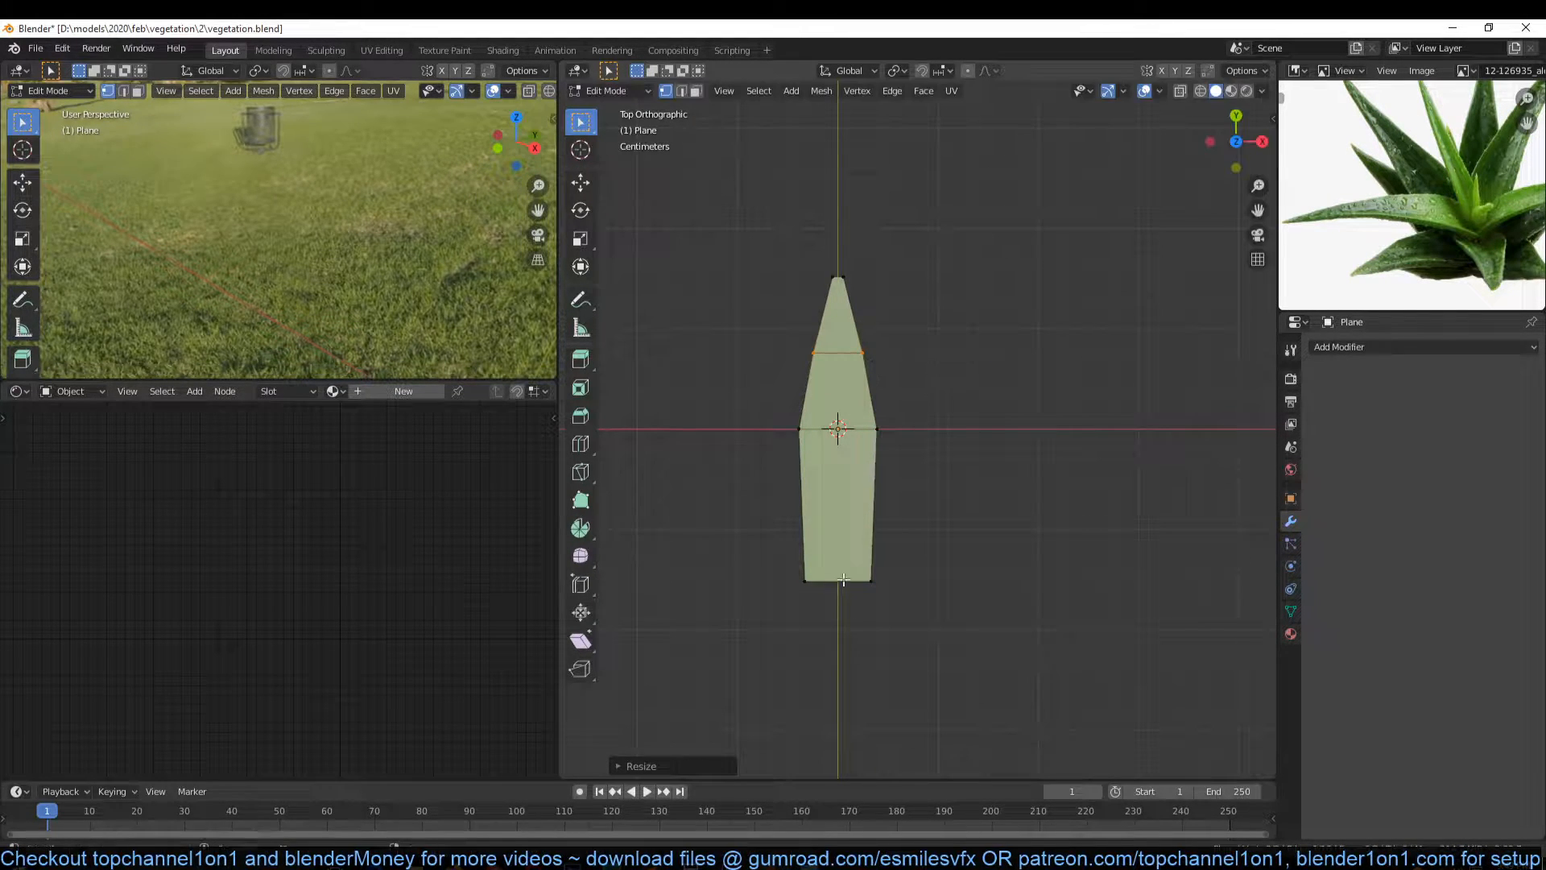
# Step: Scale the bottom edge of the leaf narrower than its middle
pyautogui.press('s')
pyautogui.rightClick(952, 547)
pyautogui.keyDown('alt'); pyautogui.click(854, 615); pyautogui.keyUp('alt')
pyautogui.press('s')
pyautogui.click(966, 536)
# Step: Turn the Screencast Keys display back on in the main viewport
pyautogui.press('q')
pyautogui.press('Tab')
pyautogui.press('n')
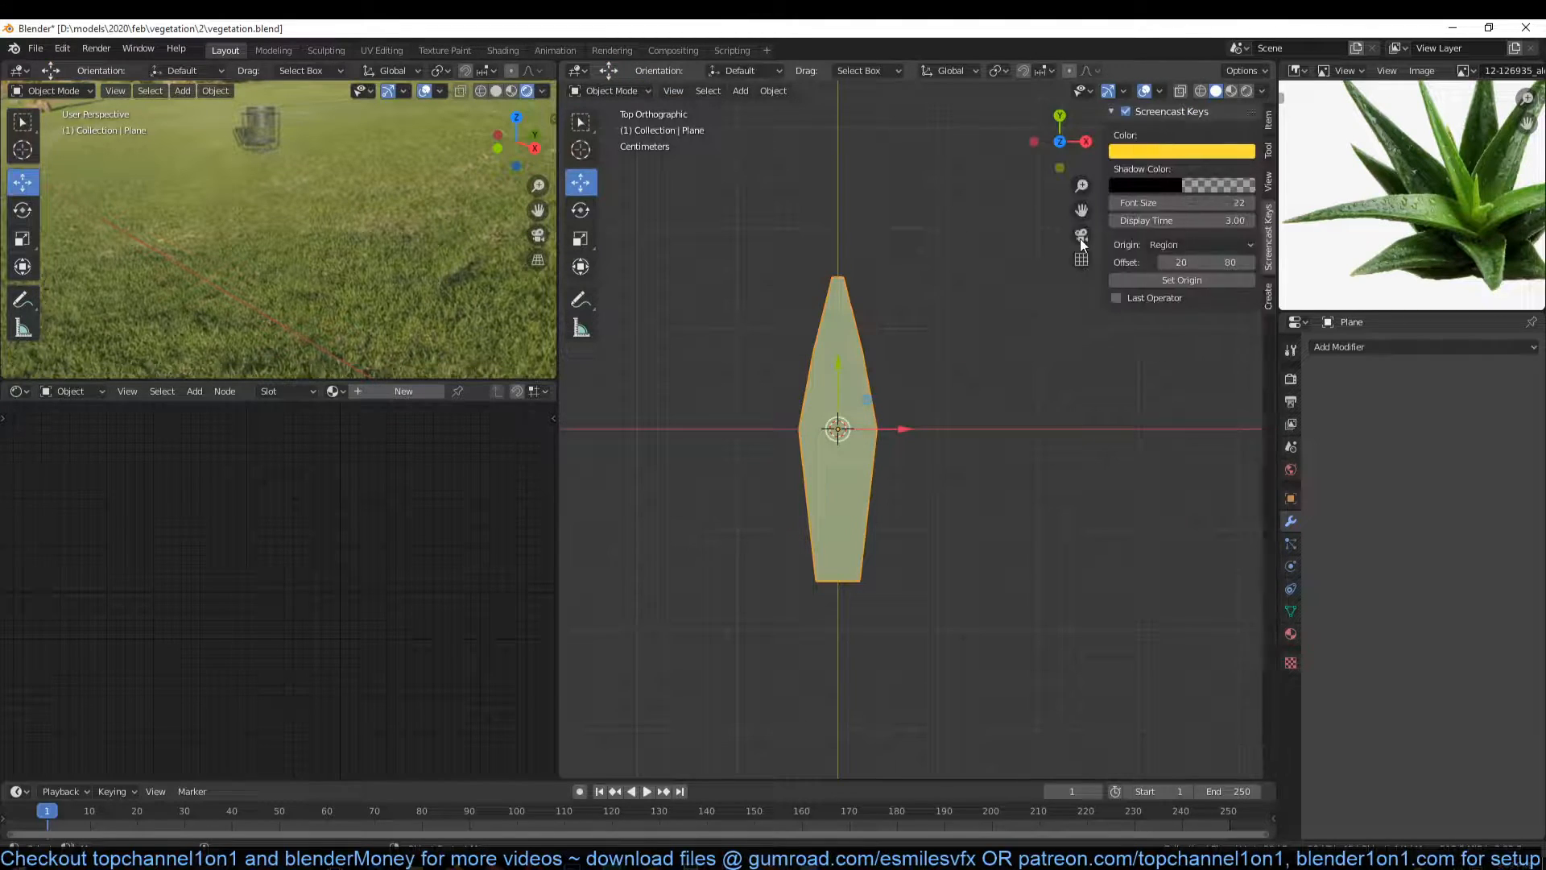
pyautogui.press('n')
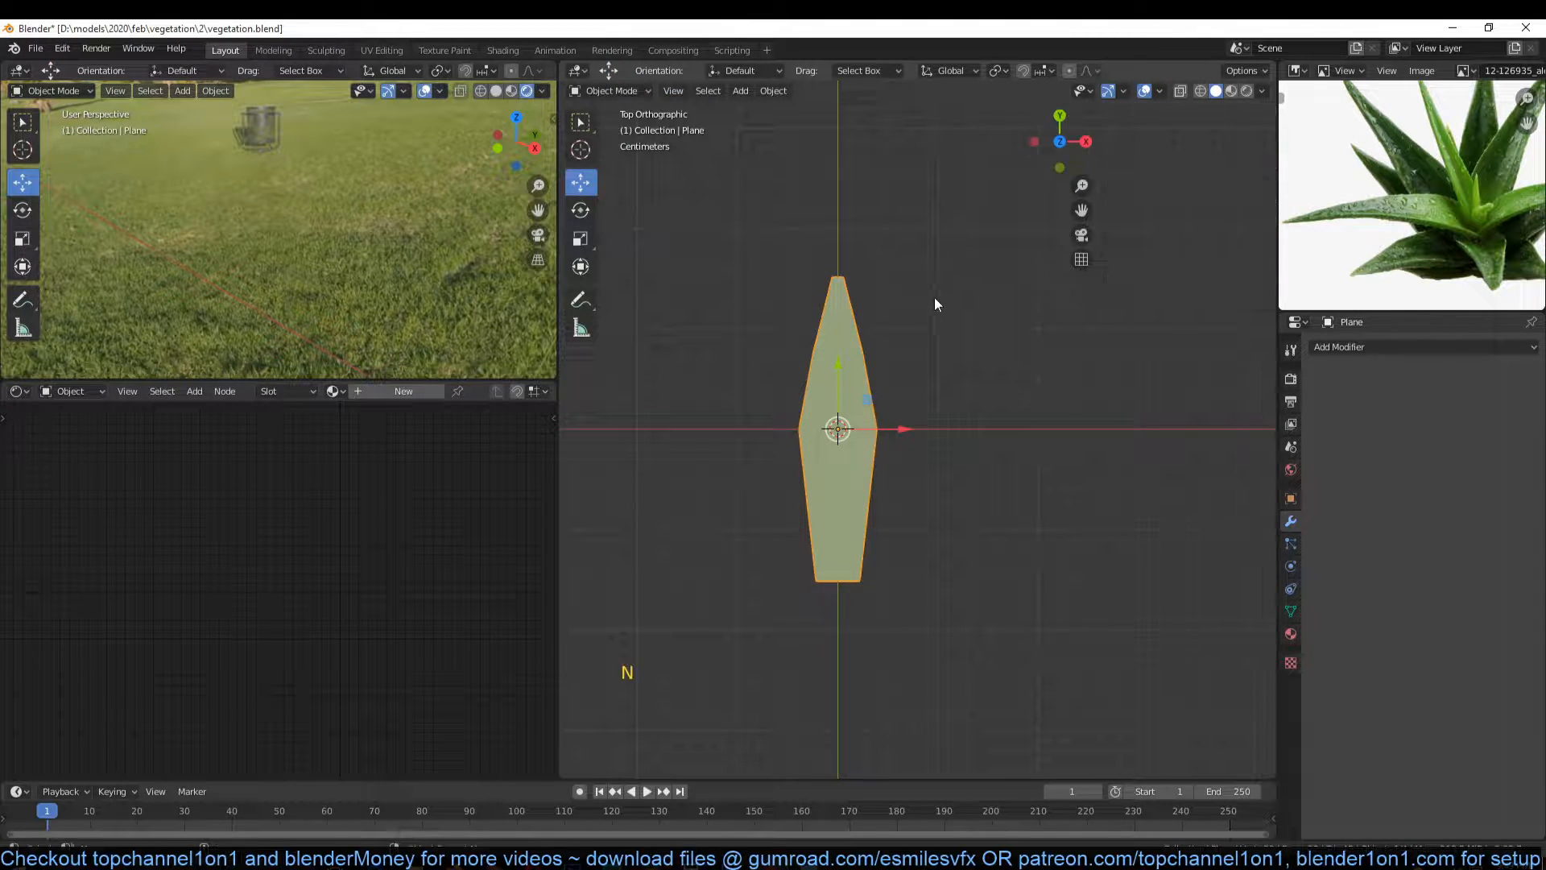
# Step: Narrow the leaf's bottom edge again by scaling it to about 0.70
pyautogui.press('Tab')
pyautogui.keyDown('alt'); pyautogui.click(989, 540); pyautogui.keyUp('alt')
pyautogui.press('s')
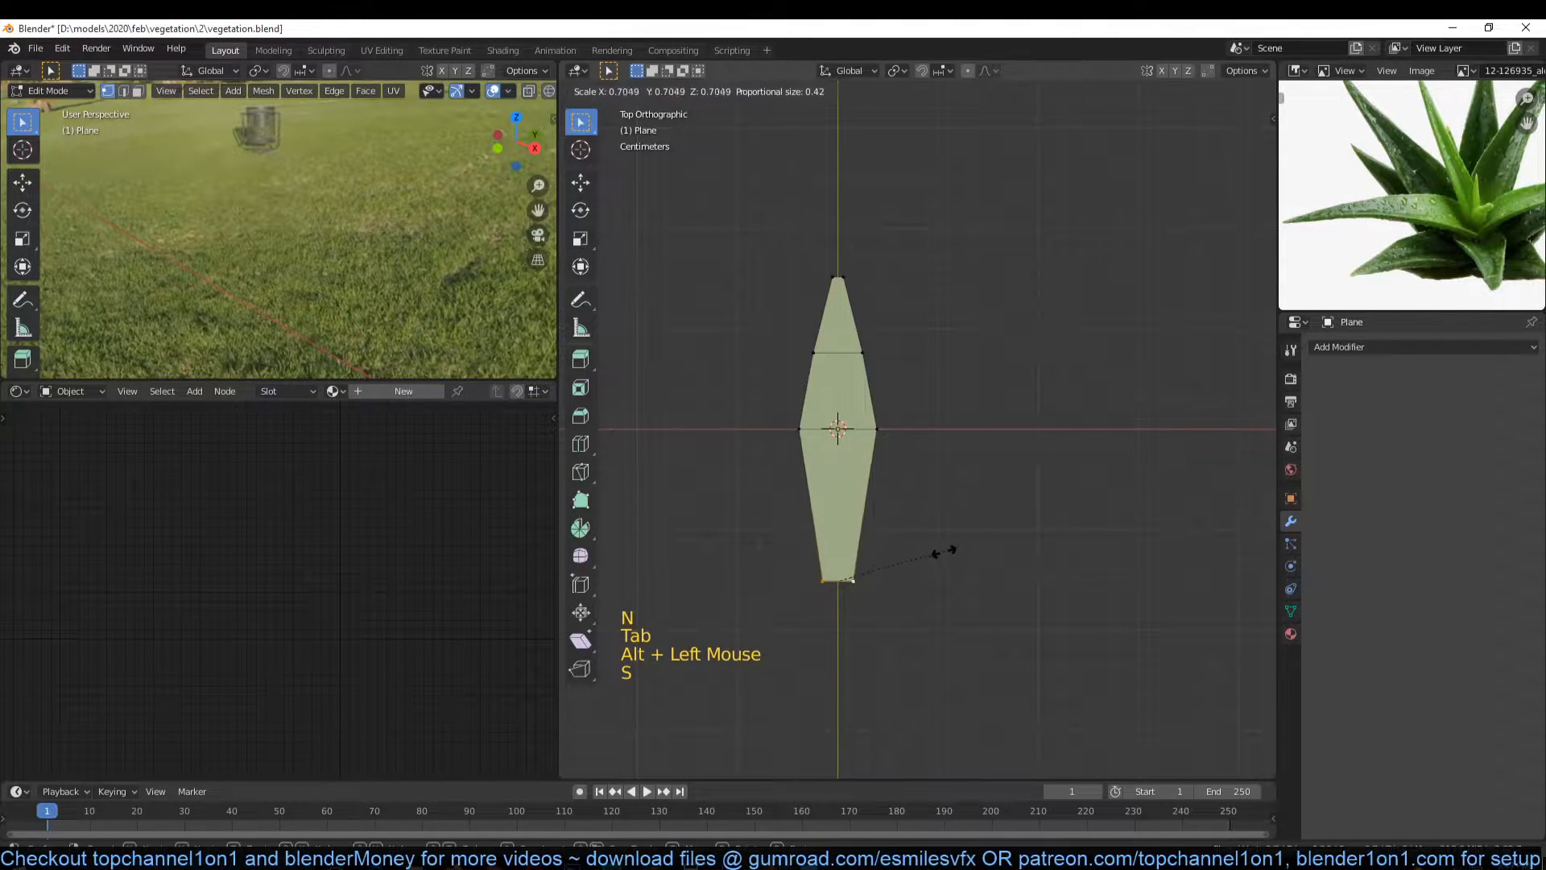
pyautogui.click(939, 545)
# Step: Add a widened loop cut across the leaf's lower half and smooth the mesh with a level 2 Subdivision Surface modifier
pyautogui.hotkey('ctrl', 'r')
pyautogui.click(902, 515)
pyautogui.press('s')
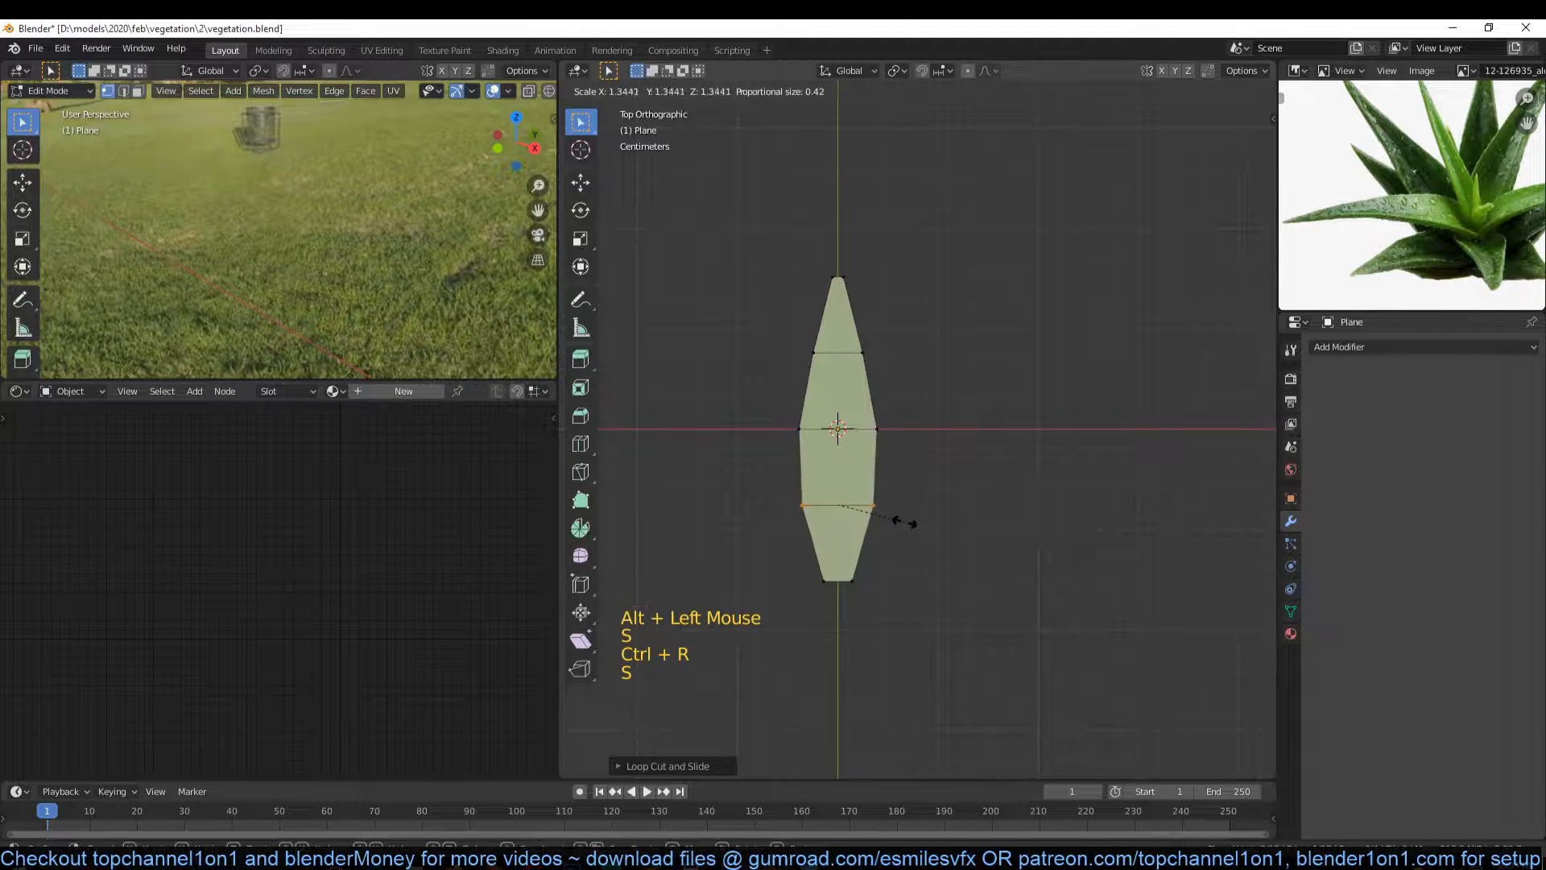
pyautogui.click(900, 477)
pyautogui.press('Tab')
pyautogui.hotkey('ctrl', '2')
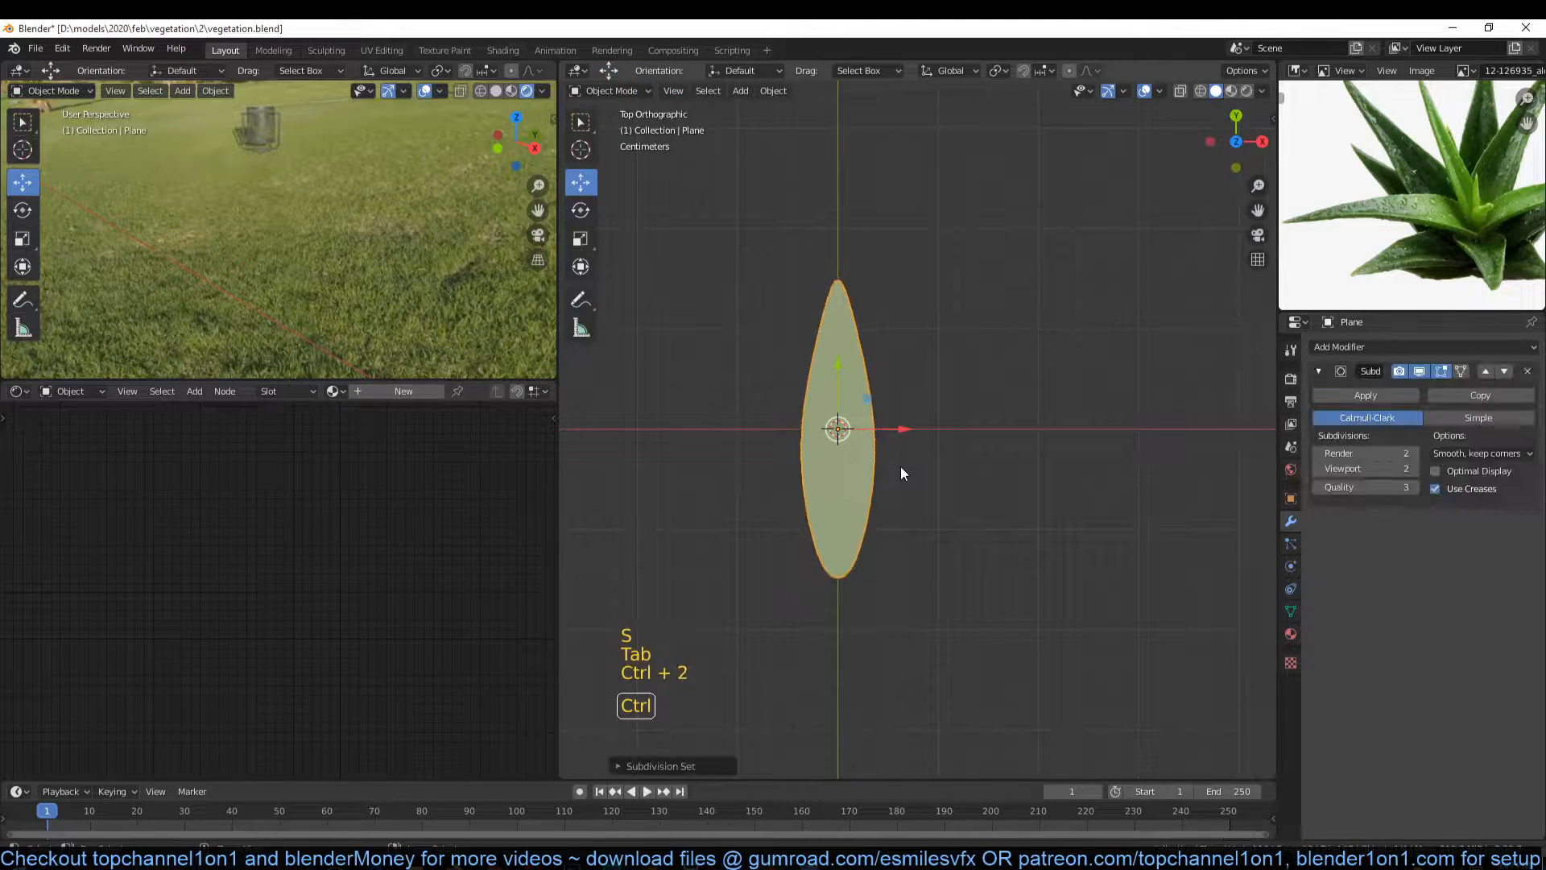
# Step: Move the leaf's two tip vertices upward to lengthen the leaf and scale them together into a sharper point
pyautogui.press('Tab')
pyautogui.click(834, 266)
pyautogui.keyDown('shift'); pyautogui.click(849, 270); pyautogui.keyUp('shift')
pyautogui.keyDown('shift'); pyautogui.click(846, 274); pyautogui.keyUp('shift')
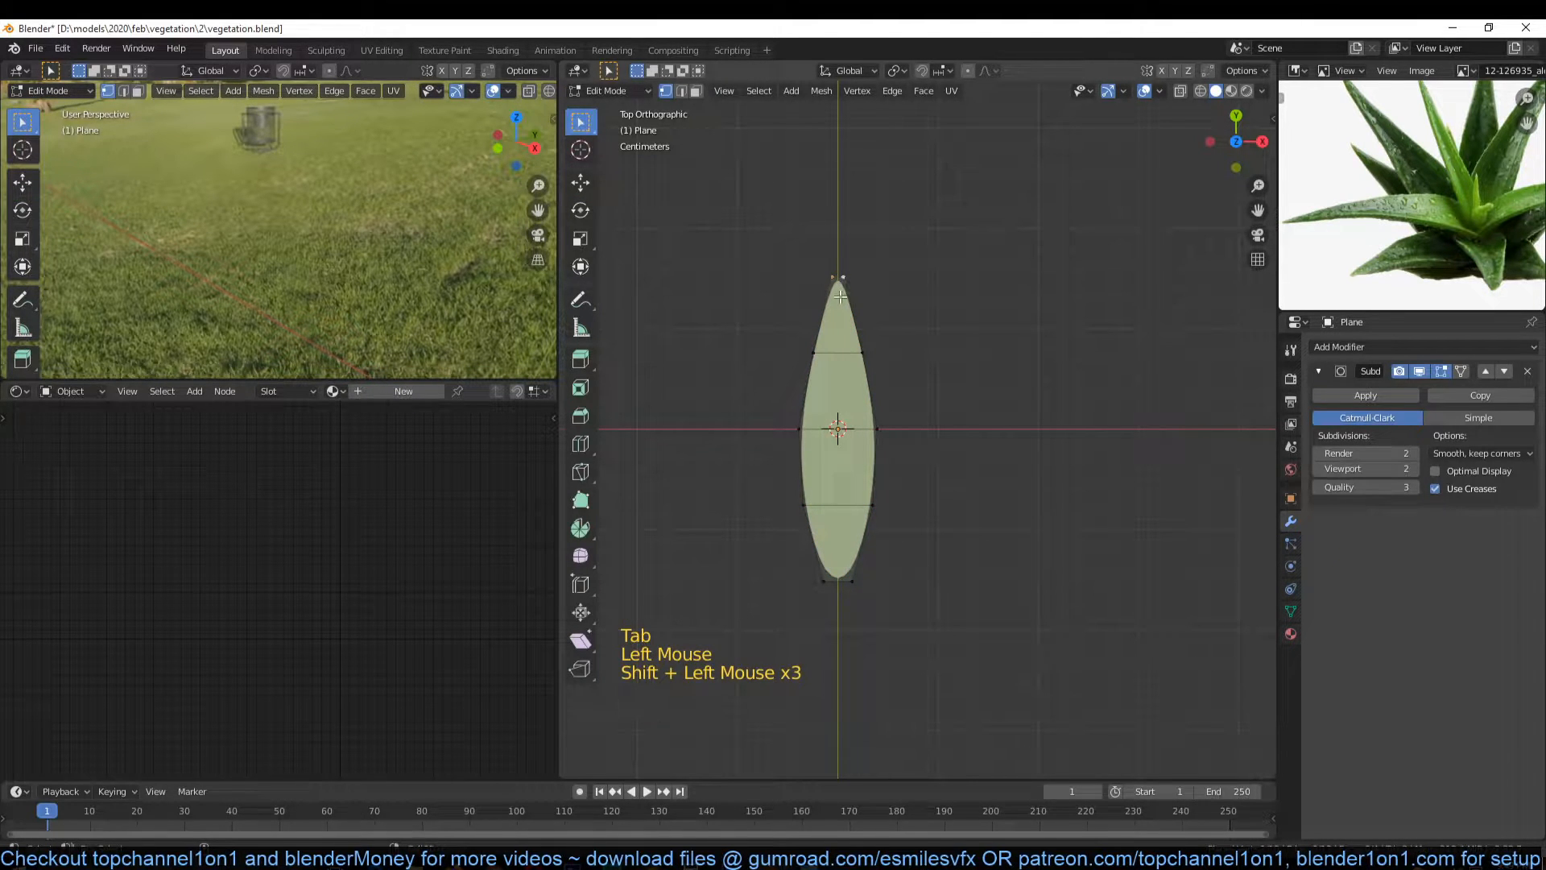
pyautogui.press('g')
pyautogui.click(848, 214)
pyautogui.press('s')
pyautogui.click(870, 286)
# Step: Scale the upper edge loop and the bottom edge wider to fill out the leaf outline
pyautogui.keyDown('alt'); pyautogui.click(865, 355); pyautogui.keyUp('alt')
pyautogui.press('s')
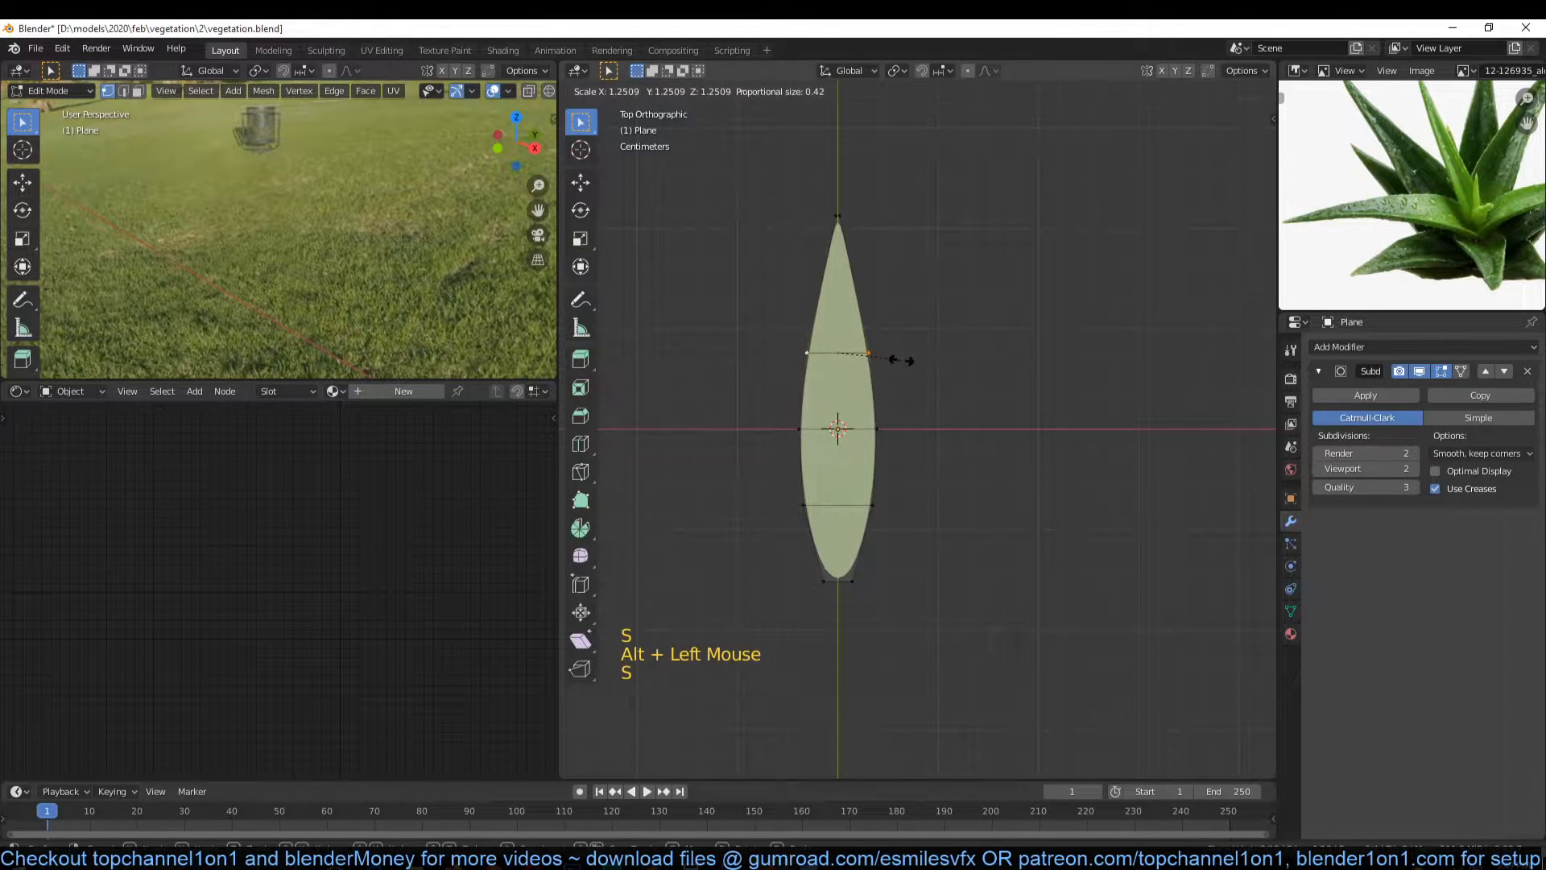
pyautogui.click(902, 360)
pyautogui.keyDown('alt'); pyautogui.click(844, 581); pyautogui.keyUp('alt')
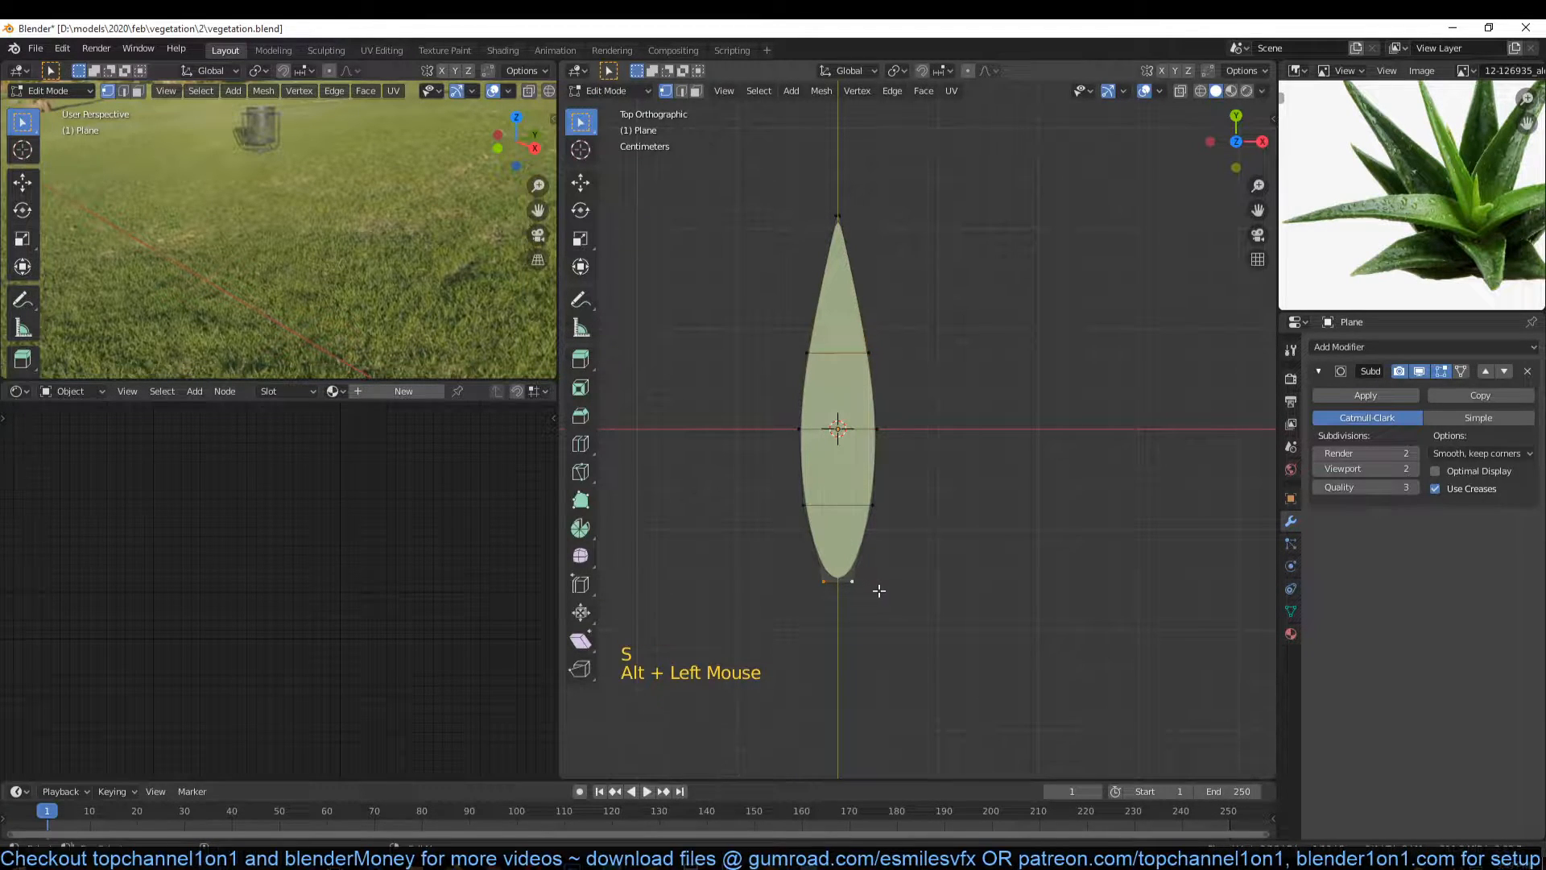
pyautogui.press('s')
pyautogui.click(908, 539)
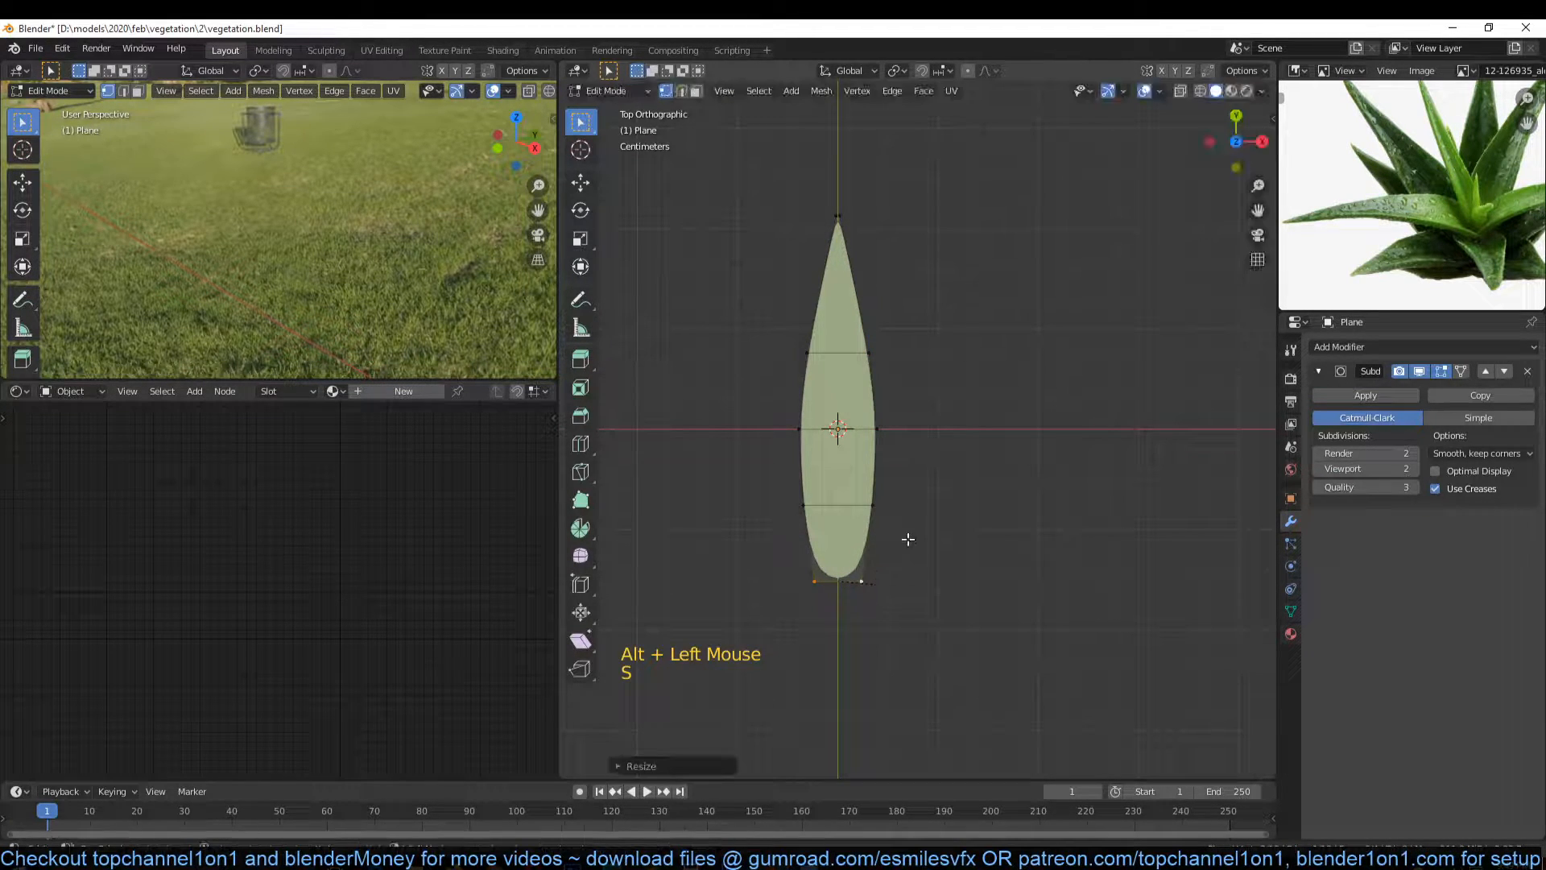
# Step: Add a supporting loop cut just above the bottom edge and scale both bottom loops slightly narrower
pyautogui.hotkey('ctrl', 'r')
pyautogui.click(822, 553)
pyautogui.click(820, 576)
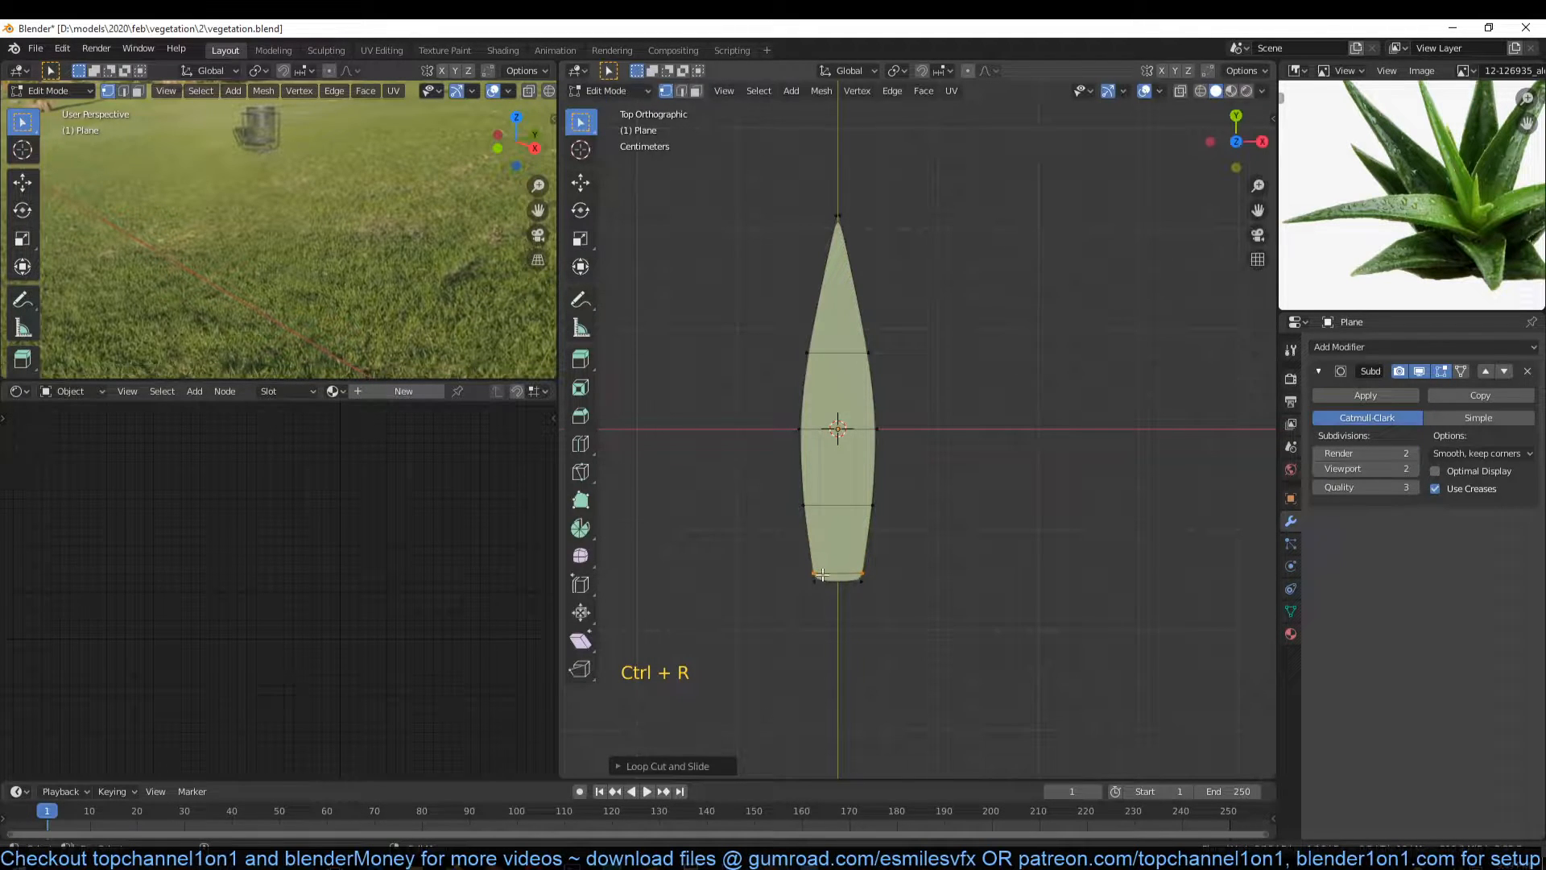
pyautogui.keyDown('alt'); pyautogui.click(855, 581); pyautogui.keyUp('alt')
pyautogui.keyDown('alt'); pyautogui.keyDown('shift'); pyautogui.click(857, 574); pyautogui.keyUp('shift'); pyautogui.keyUp('alt')
pyautogui.press('s')
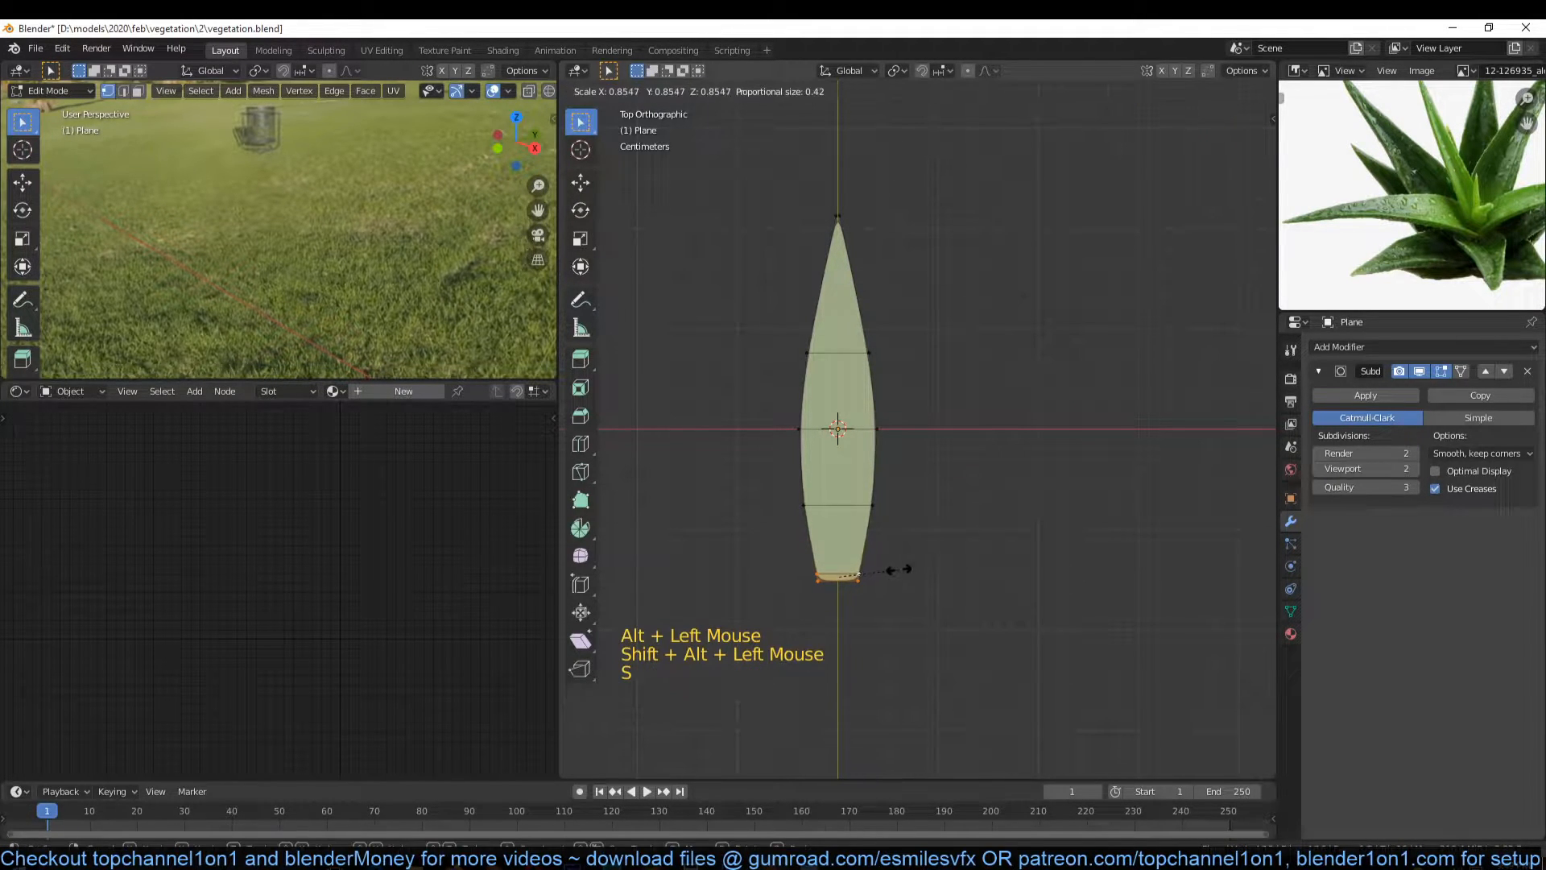
pyautogui.press('Tab')
# Step: Add a lengthwise loop cut down the centre of the leaf from base to tip
pyautogui.scroll(2, 897, 568)
pyautogui.press('`')
pyautogui.scroll(-3, 942, 381)
pyautogui.press('KP_Decimal')
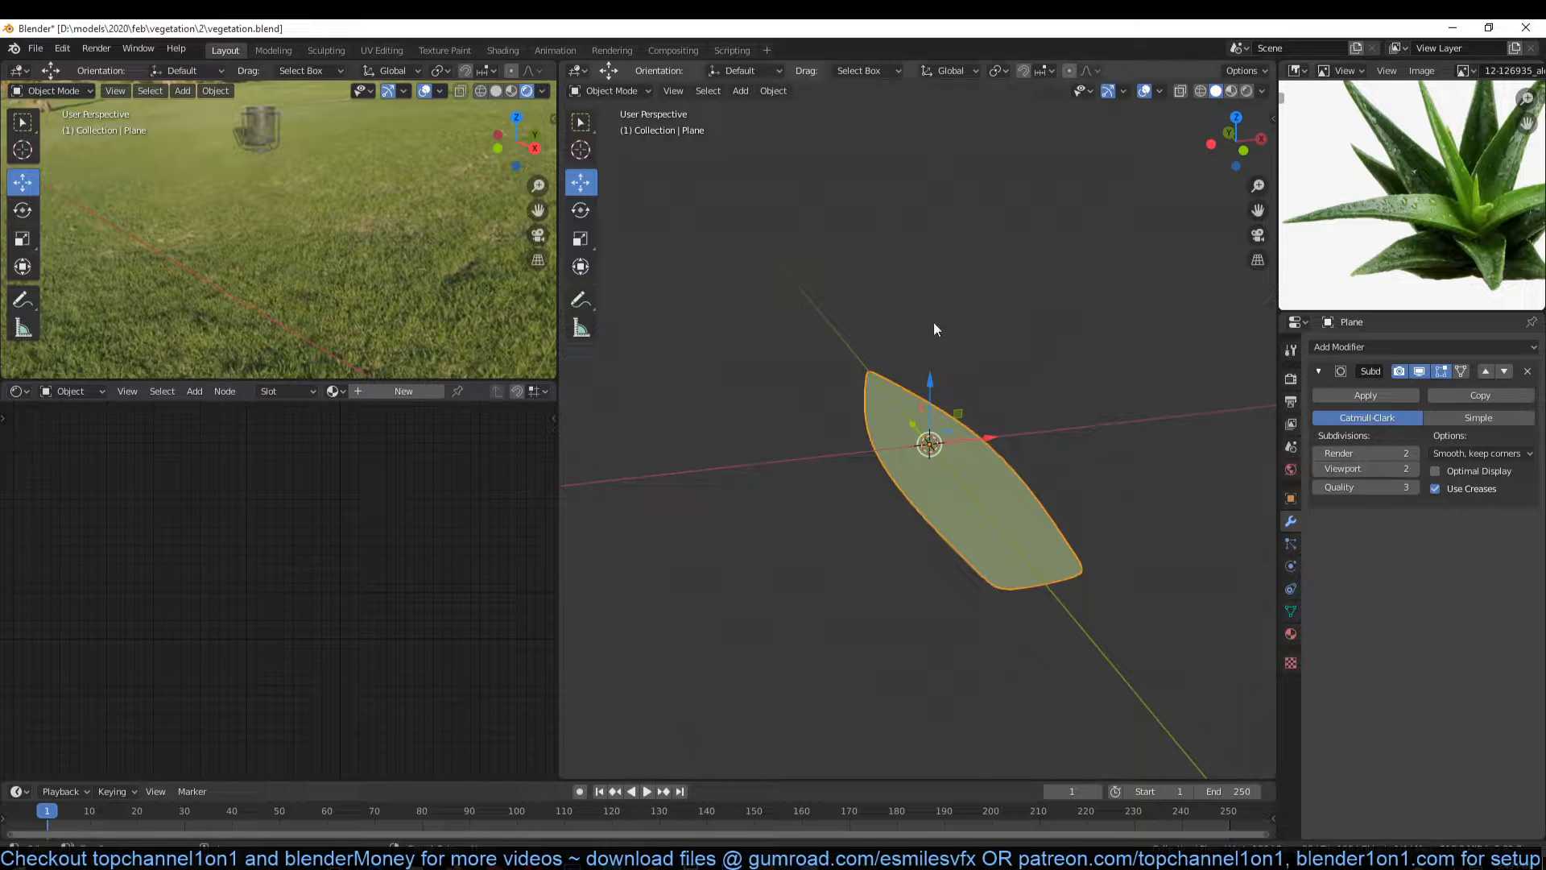
pyautogui.press('Tab')
pyautogui.moveTo(959, 455); pyautogui.dragTo(942, 486, button='middle')
pyautogui.hotkey('ctrl', 'e')
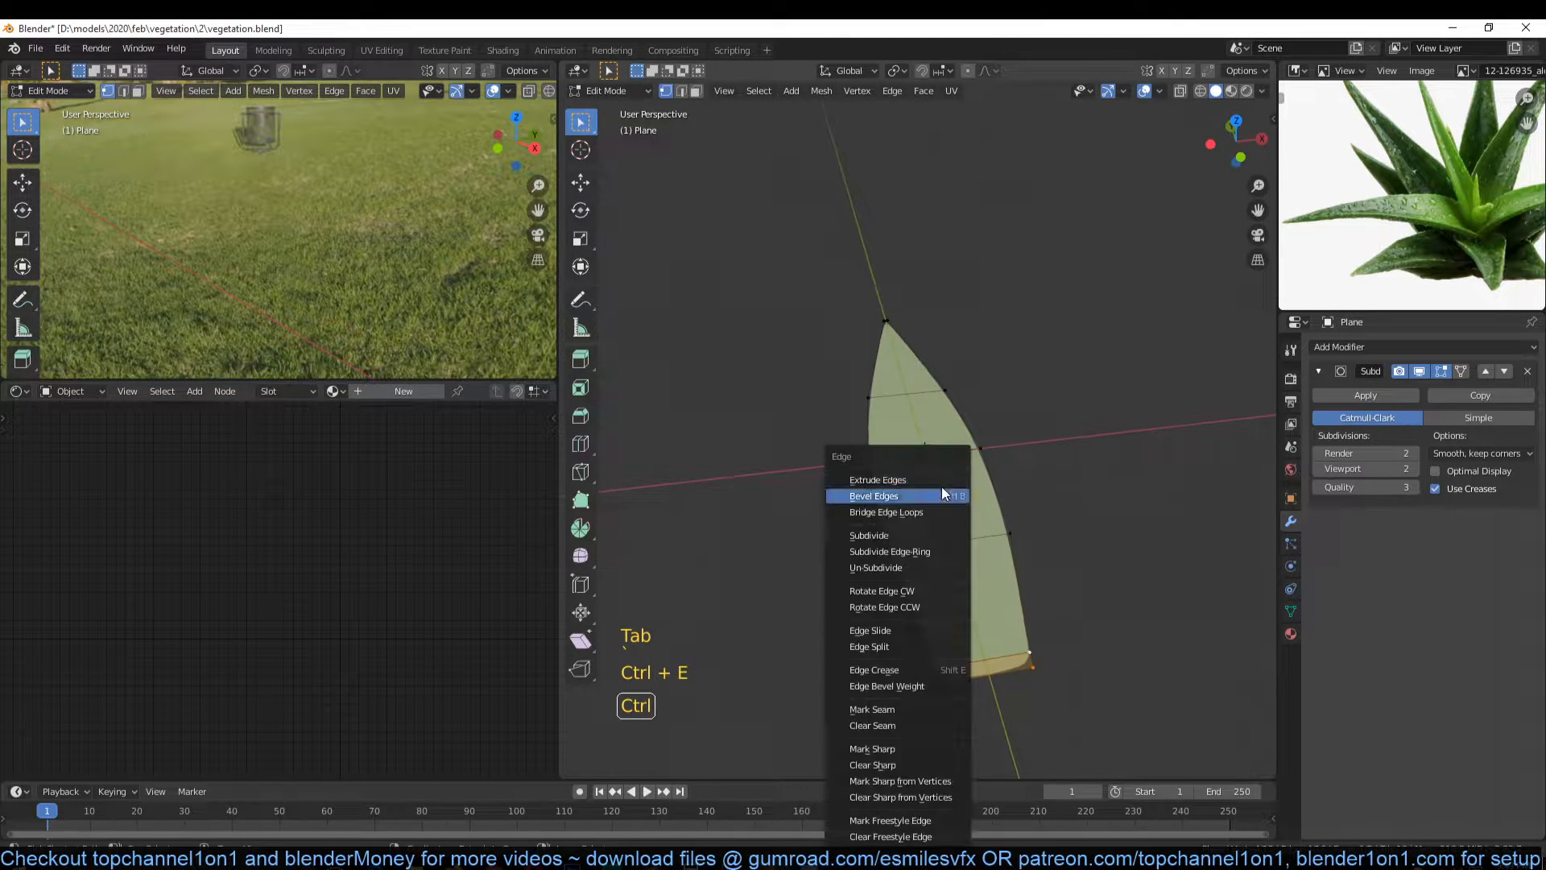
pyautogui.hotkey('ctrl', 'r')
pyautogui.click(941, 463)
pyautogui.moveTo(941, 463); pyautogui.dragTo(1084, 399, button='middle')
pyautogui.scroll(2, 1019, 411)
pyautogui.press('Tab')
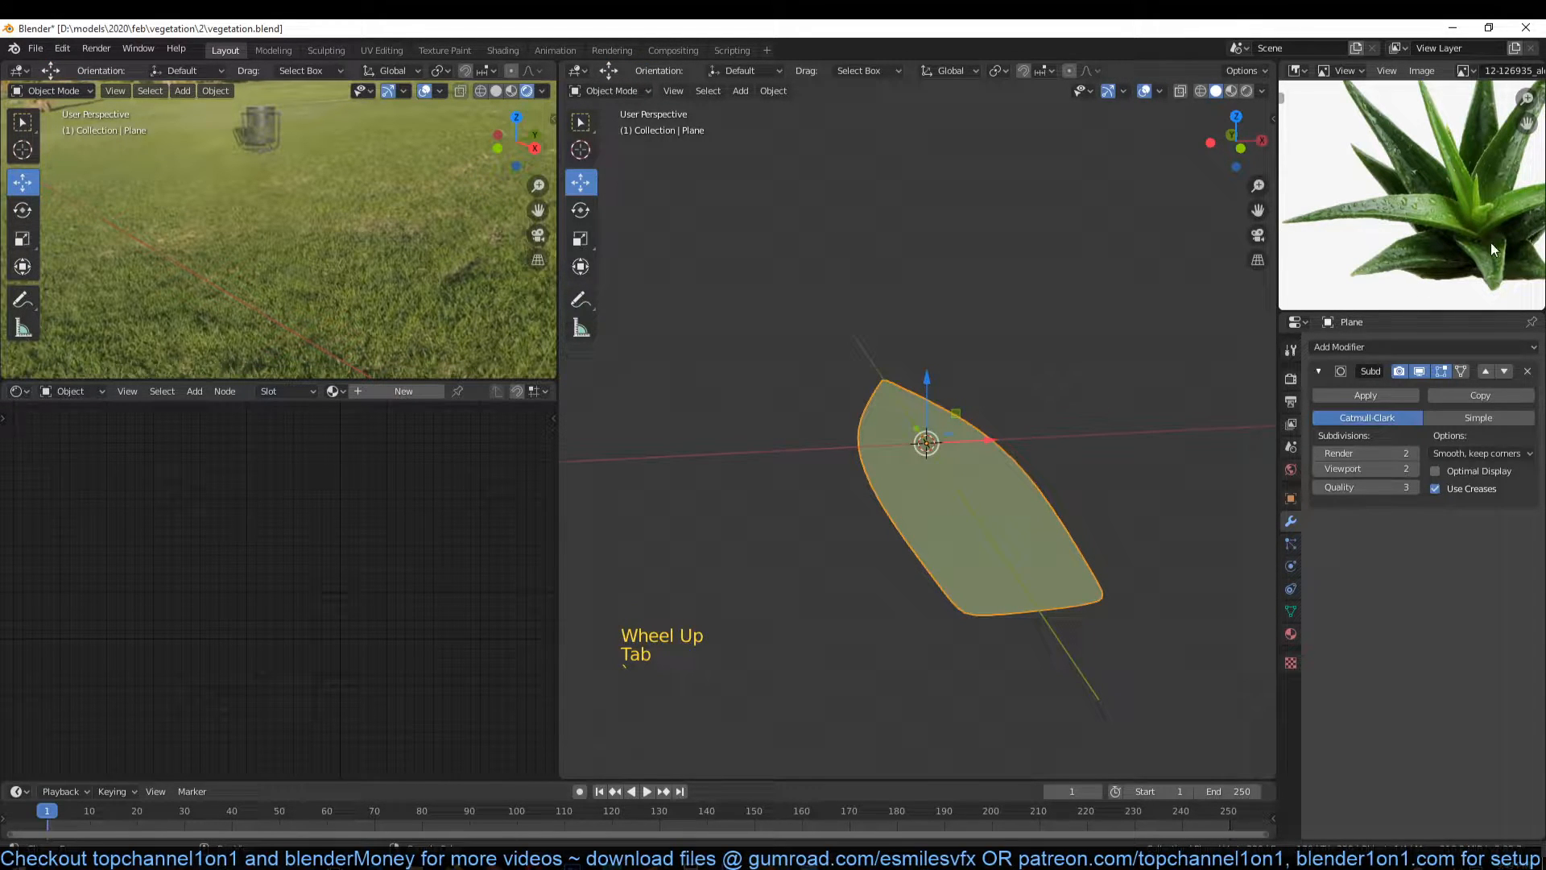
# Step: Add a Simple Deform modifier to the leaf and set its mode to Bend
pyautogui.click(1345, 377)
pyautogui.click(1361, 347)
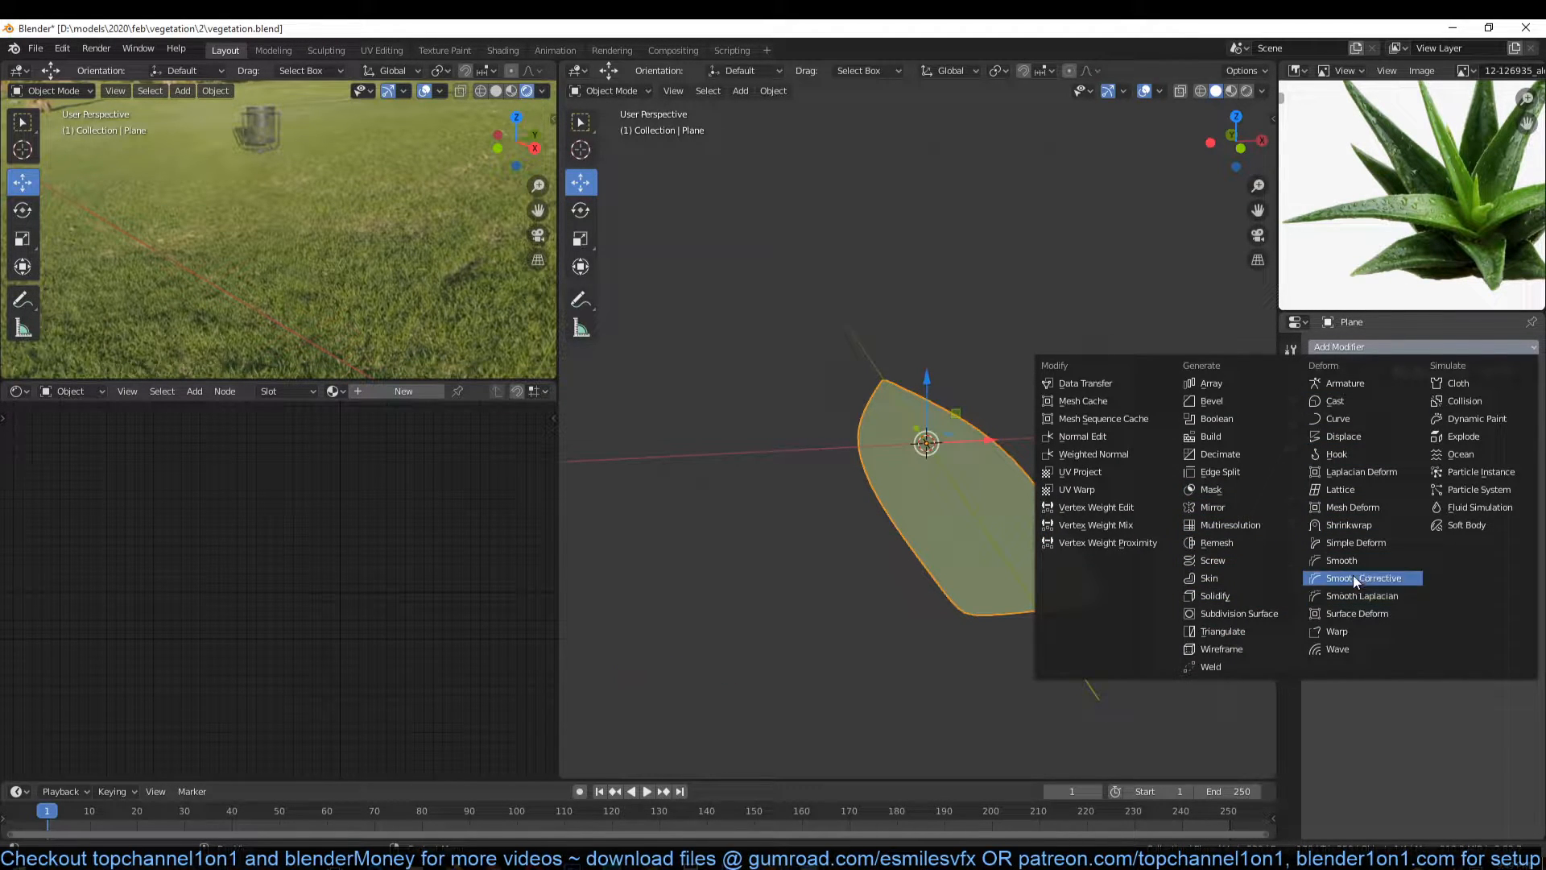
pyautogui.click(1383, 541)
pyautogui.click(1394, 446)
pyautogui.moveTo(1192, 475); pyautogui.dragTo(1144, 459, button='middle')
pyautogui.press('Tab')
pyautogui.press('Tab')
# Step: Move the whole leaf mesh along the Y axis so that its base sits at the object's origin
pyautogui.scroll(-3, 1071, 524)
pyautogui.press('KP_7')
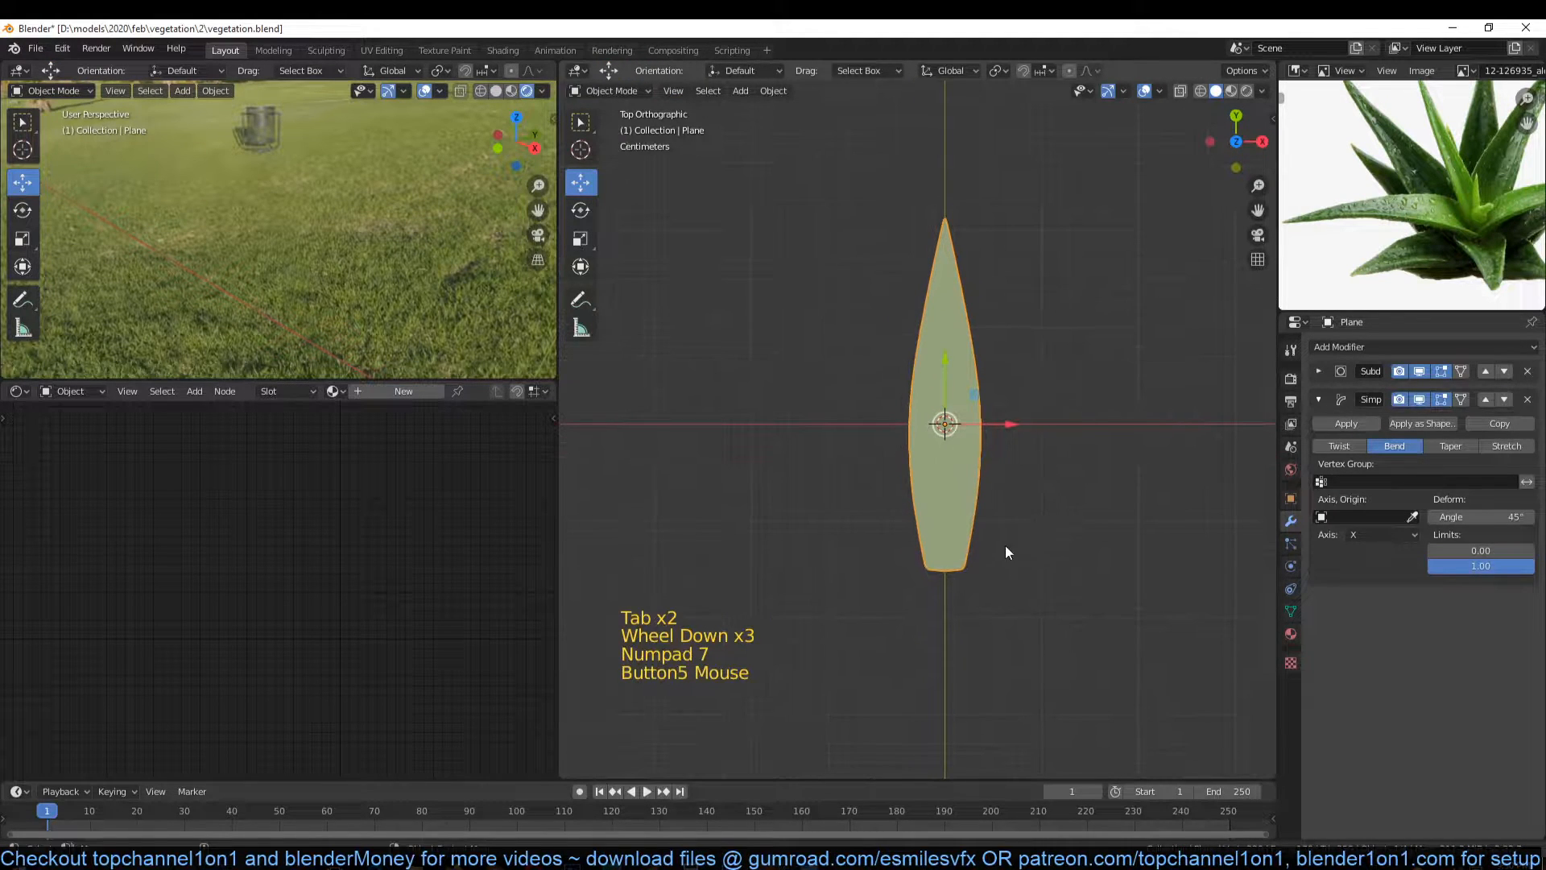
pyautogui.press('Tab')
pyautogui.press('a')
pyautogui.press('g')
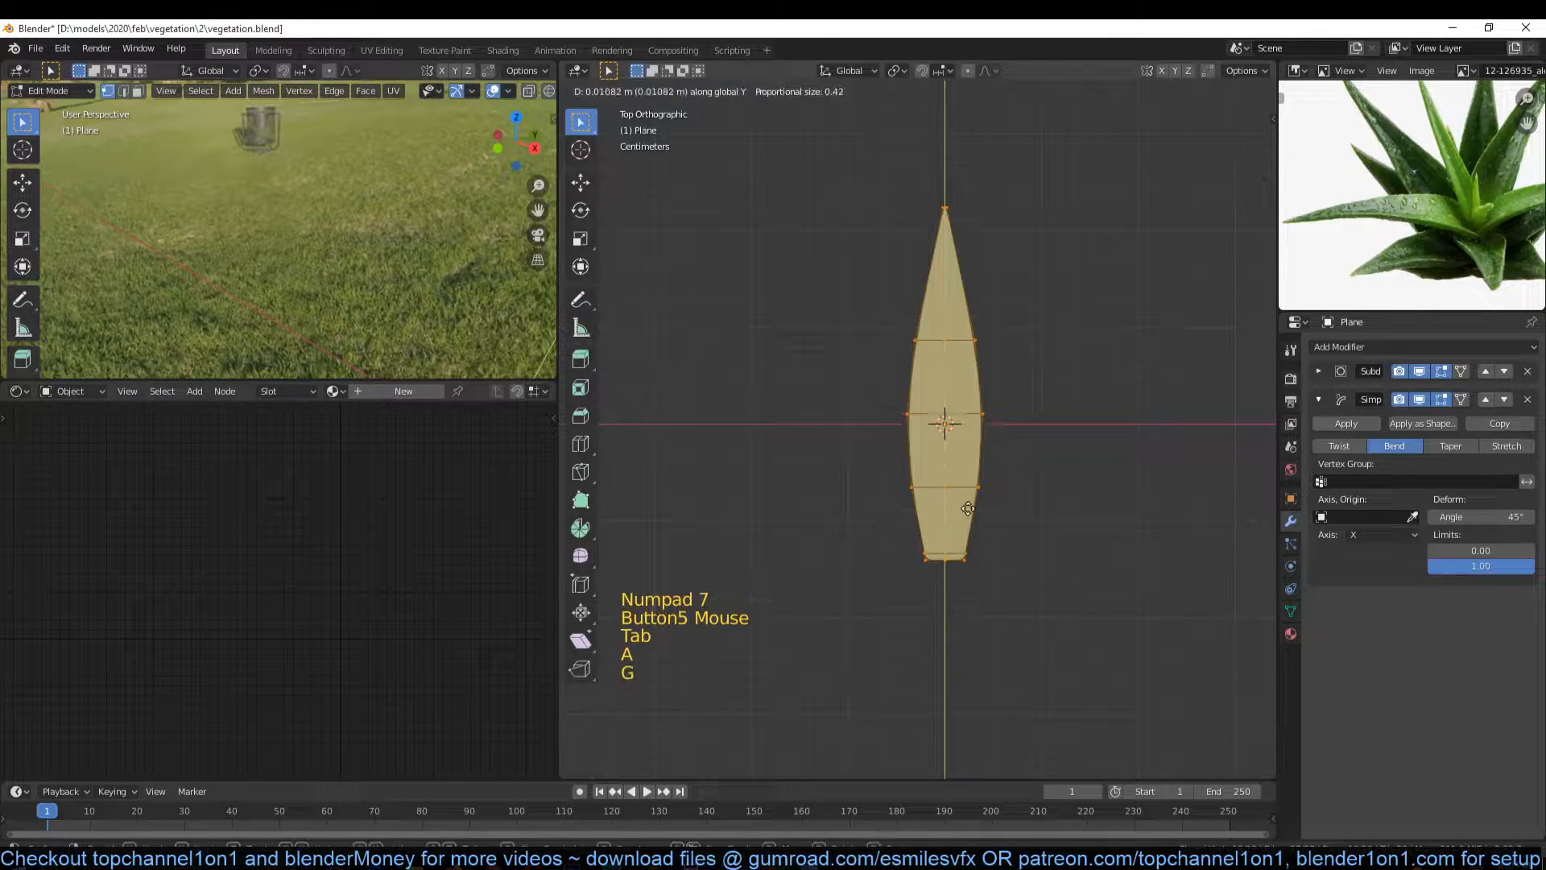
pyautogui.click(999, 411)
pyautogui.press('Tab')
# Step: Try the Simple Deform bend about the Y axis, and set its axis to Z
pyautogui.moveTo(1012, 416); pyautogui.dragTo(977, 414, button='middle')
pyautogui.scroll(4, 967, 380)
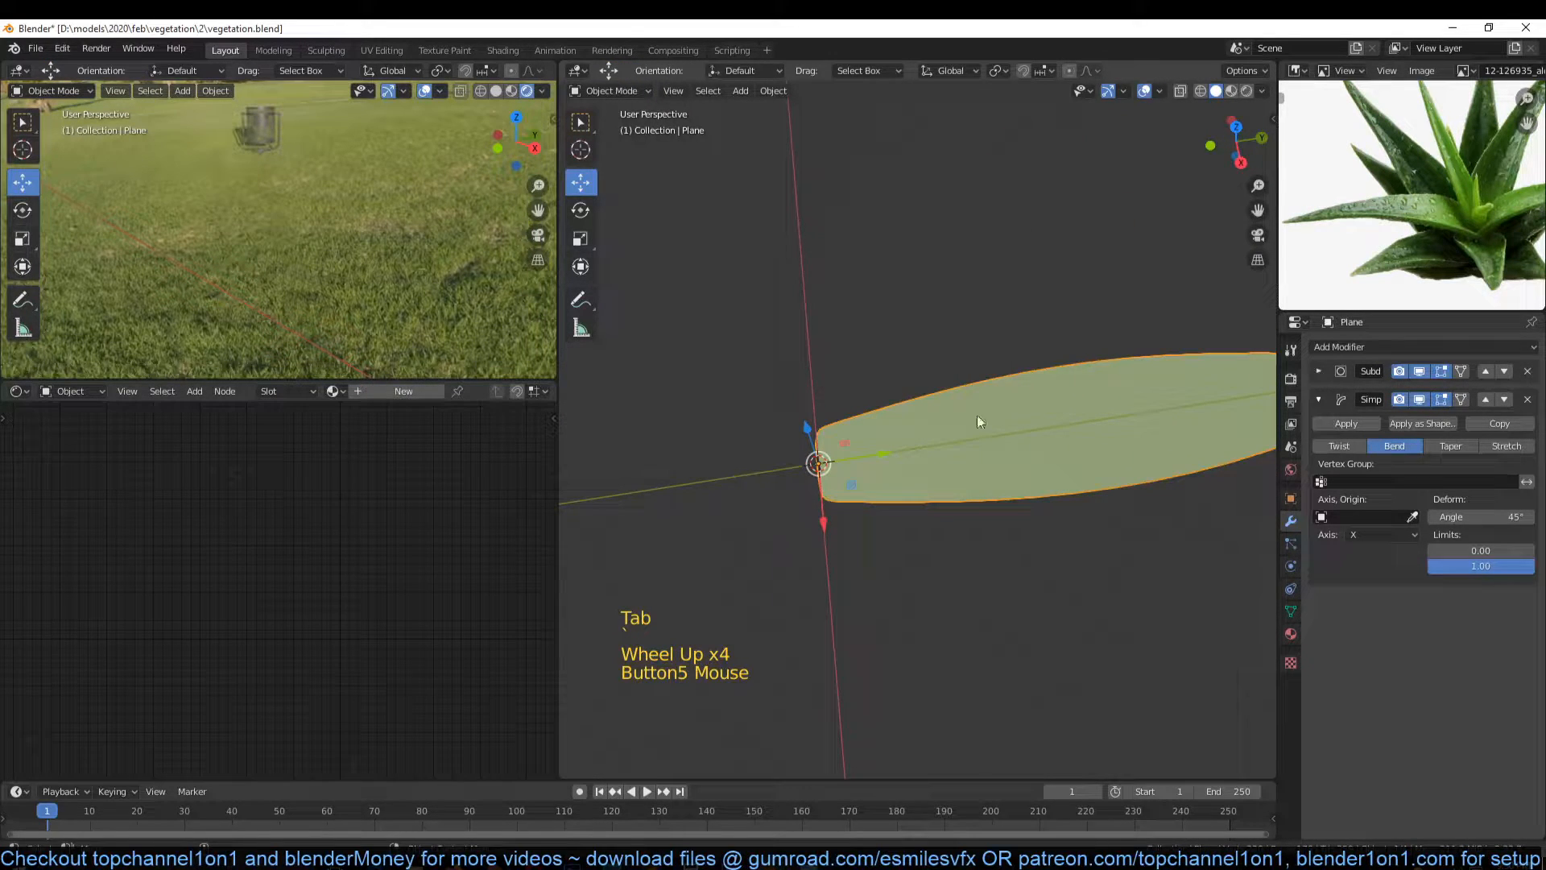
pyautogui.click(1383, 535)
pyautogui.click(1388, 570)
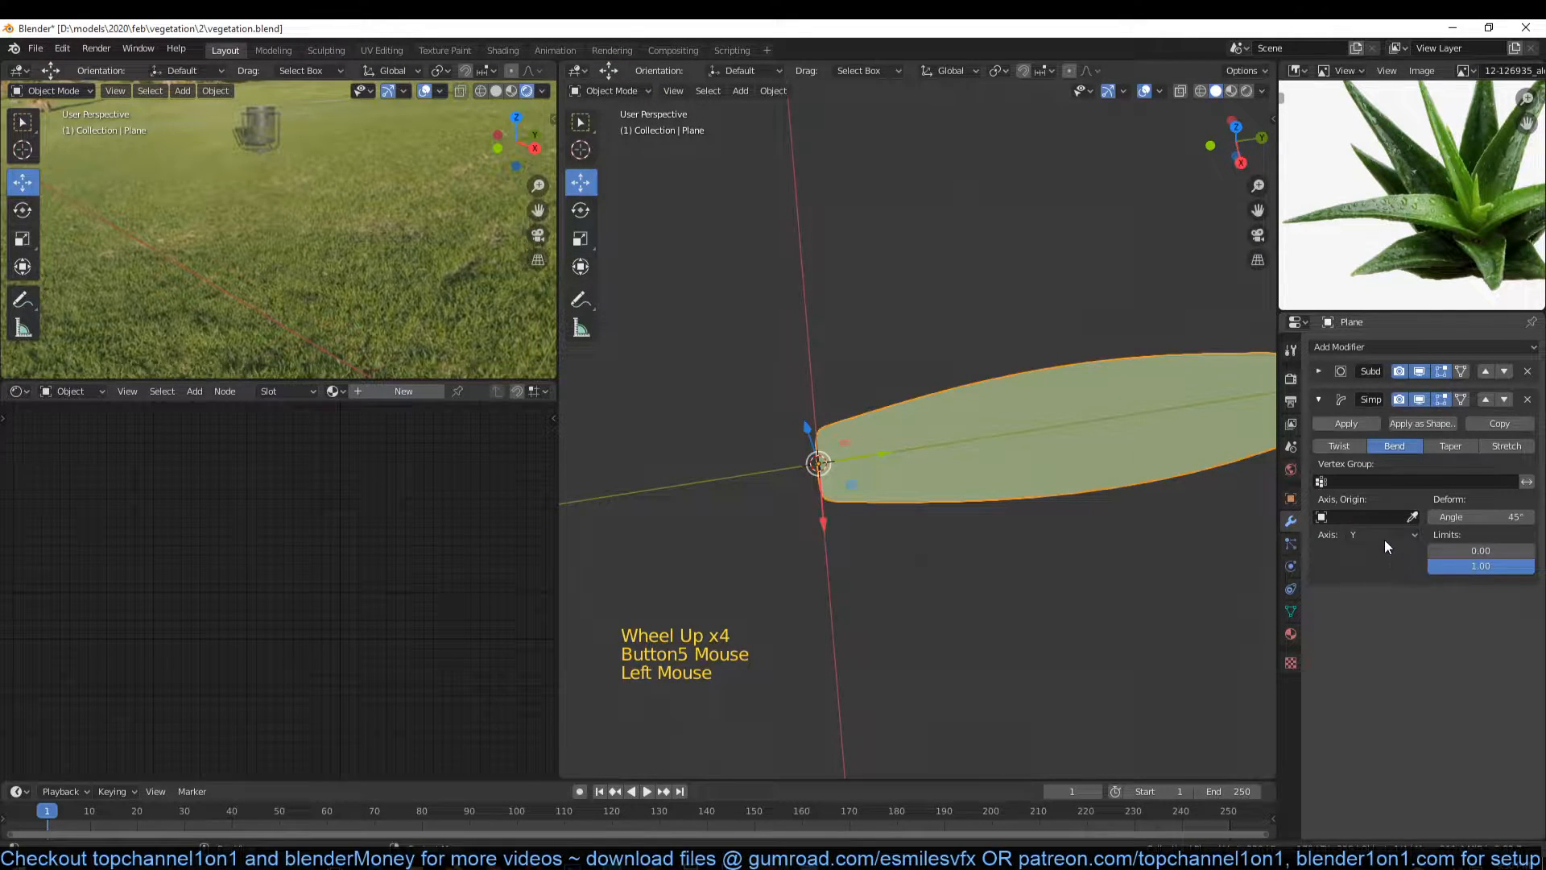
pyautogui.click(1384, 536)
pyautogui.click(1375, 588)
pyautogui.moveTo(981, 437); pyautogui.dragTo(1111, 403, button='middle')
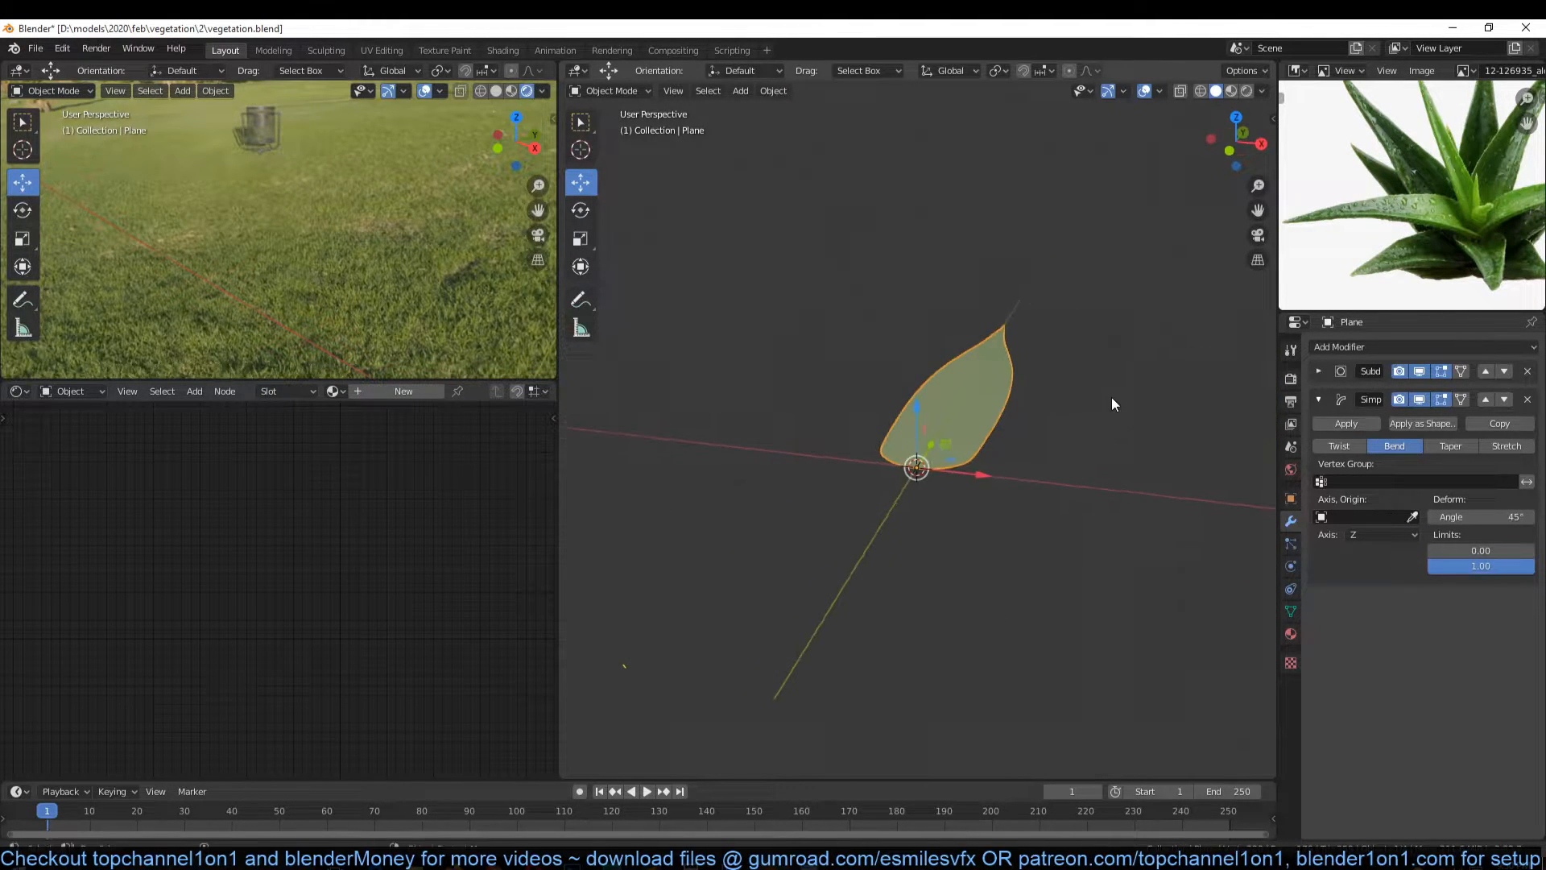
pyautogui.press('Tab')
pyautogui.press('a')
pyautogui.press('r')
pyautogui.press('y')
pyautogui.press('x')
pyautogui.rightClick(1019, 429)
# Step: Set the pivot point to the 3D Cursor and rotate the whole leaf mesh 90° about the X axis
pyautogui.press('Tab')
pyautogui.press('.')
pyautogui.click(1134, 447)
pyautogui.press('Tab')
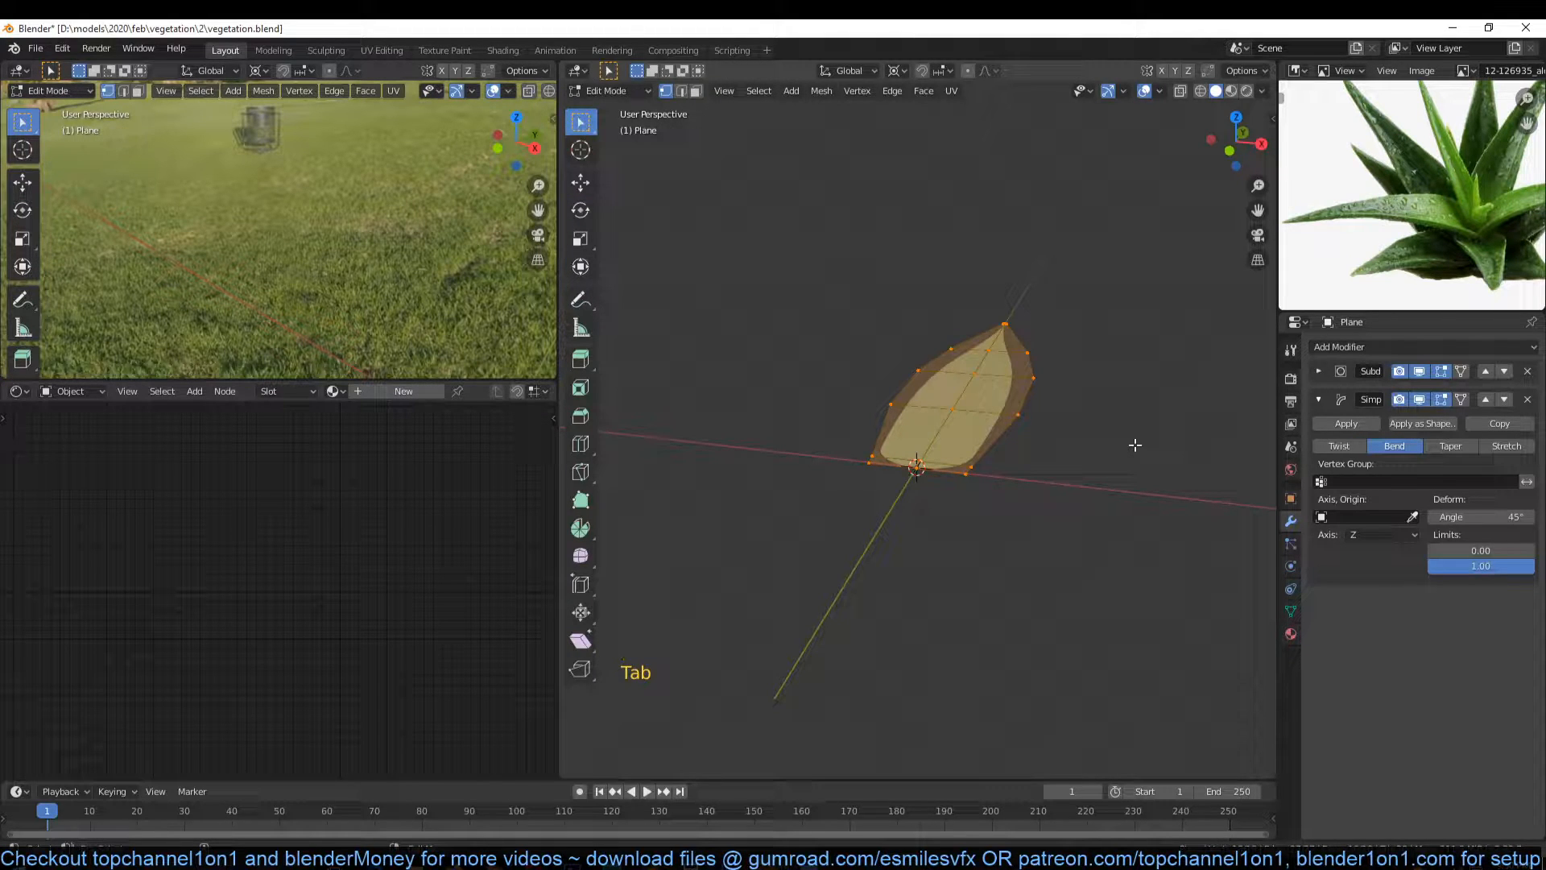
pyautogui.write('r90')
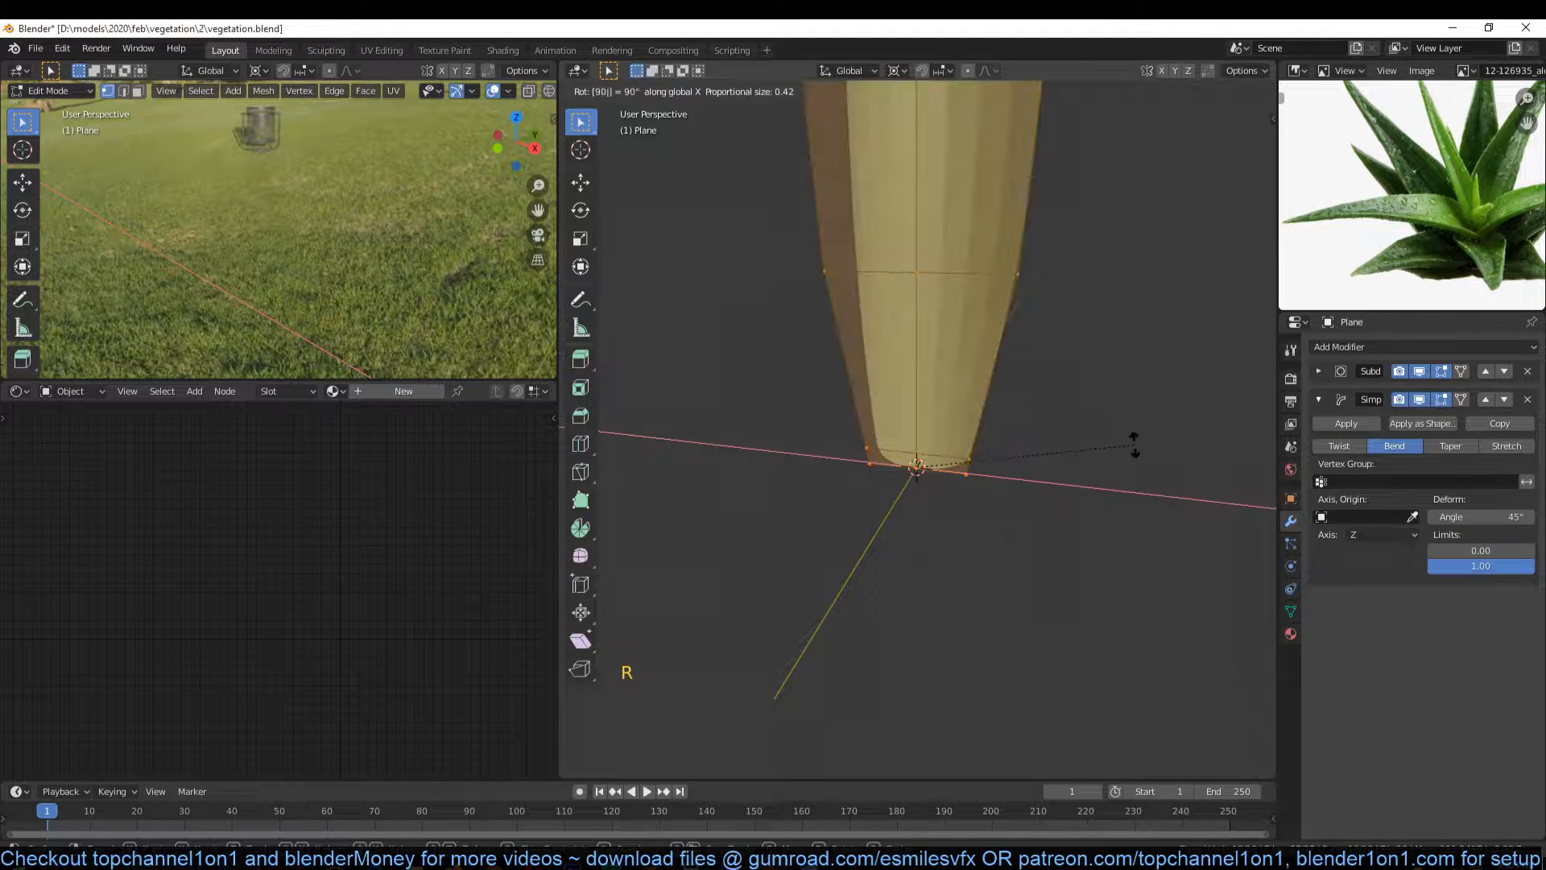
pyautogui.click(1135, 445)
pyautogui.press('Tab')
# Step: Examine the curvature of the upright leaf from several sides
pyautogui.scroll(-6, 1135, 445)
pyautogui.moveTo(1135, 444); pyautogui.dragTo(1014, 427, button='middle')
pyautogui.press('`')
pyautogui.moveTo(868, 331); pyautogui.dragTo(1012, 443, button='middle')
pyautogui.scroll(3, 955, 356)
pyautogui.rightClick(960, 427)
pyautogui.click(948, 383)
pyautogui.moveTo(950, 382); pyautogui.dragTo(994, 364, button='middle')
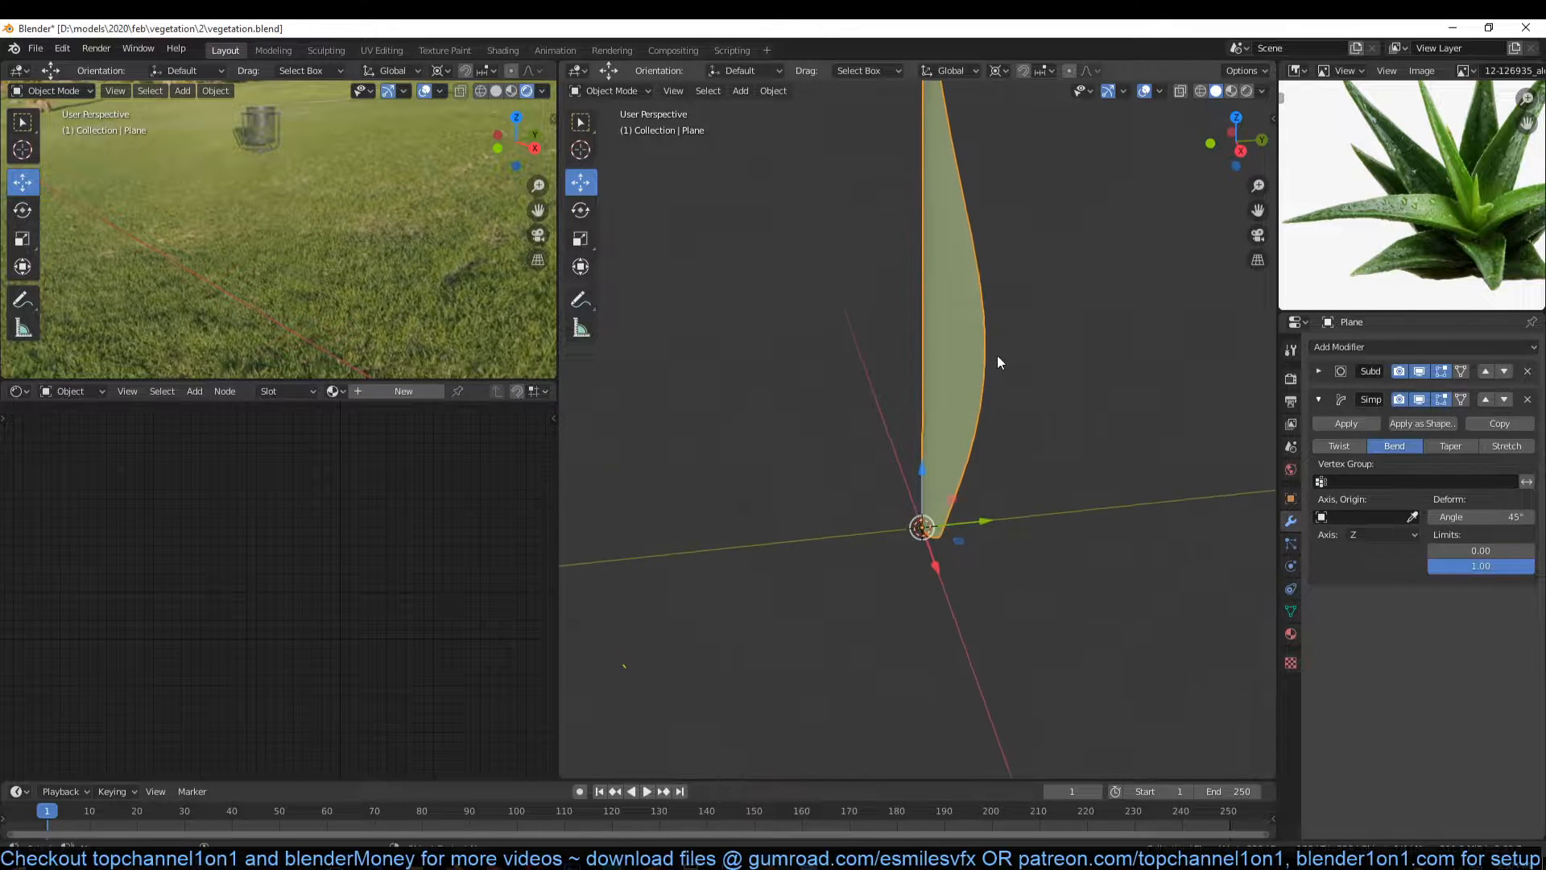
pyautogui.moveTo(809, 316); pyautogui.dragTo(1214, 418, button='middle')
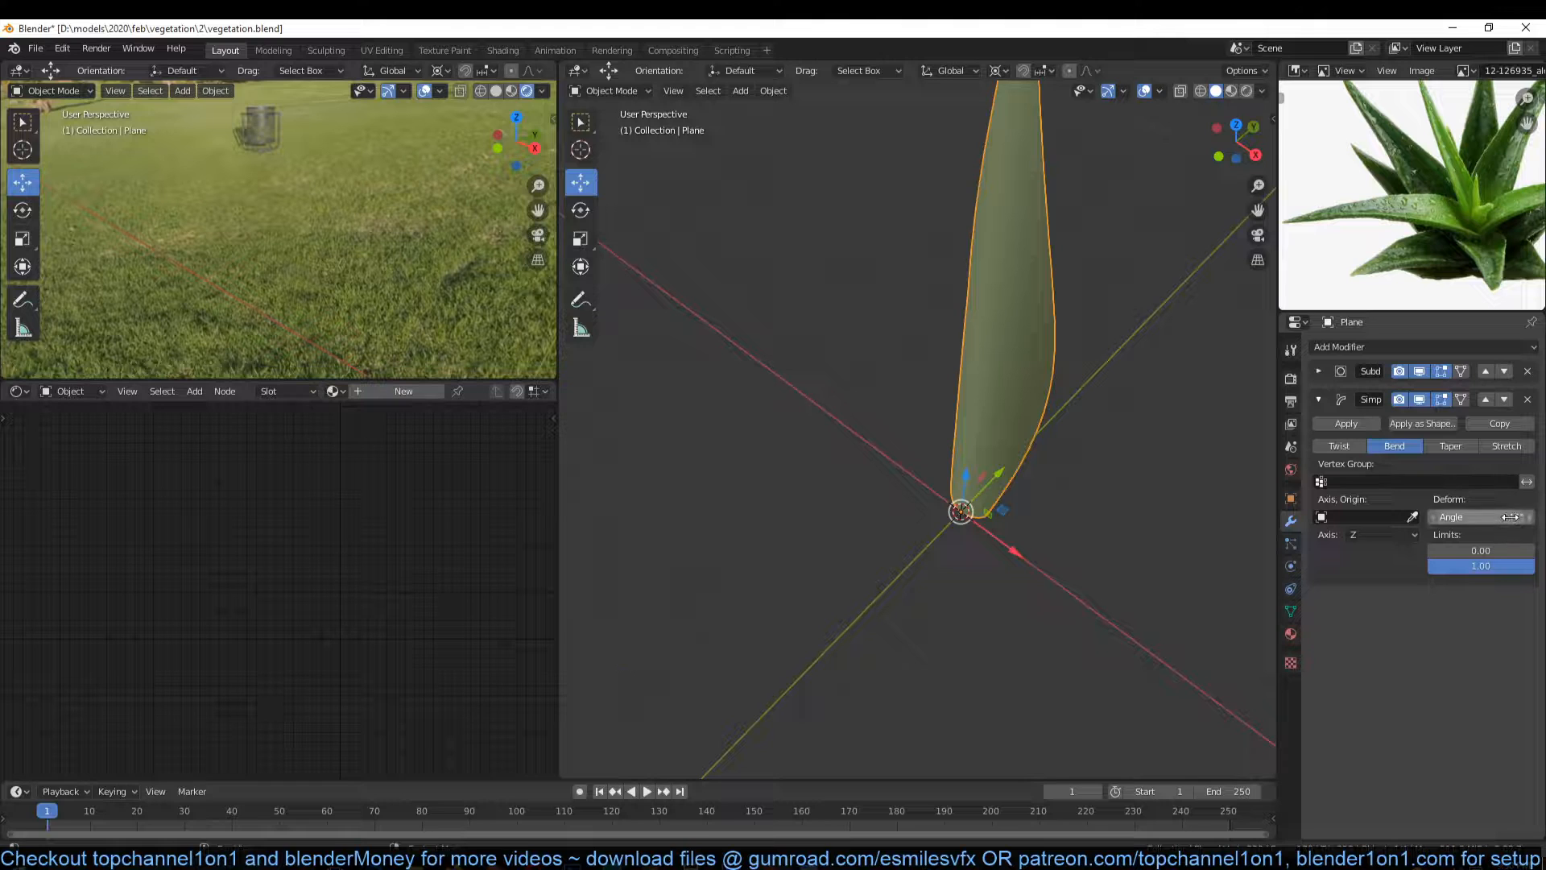
# Step: Set the Z-axis bend angle of the Simple Deform modifier to -37.2°
pyautogui.moveTo(1509, 517); pyautogui.dragTo(1461, 516)
pyautogui.moveTo(1193, 435); pyautogui.dragTo(1112, 408, button='middle')
pyautogui.scroll(-1, 1112, 407)
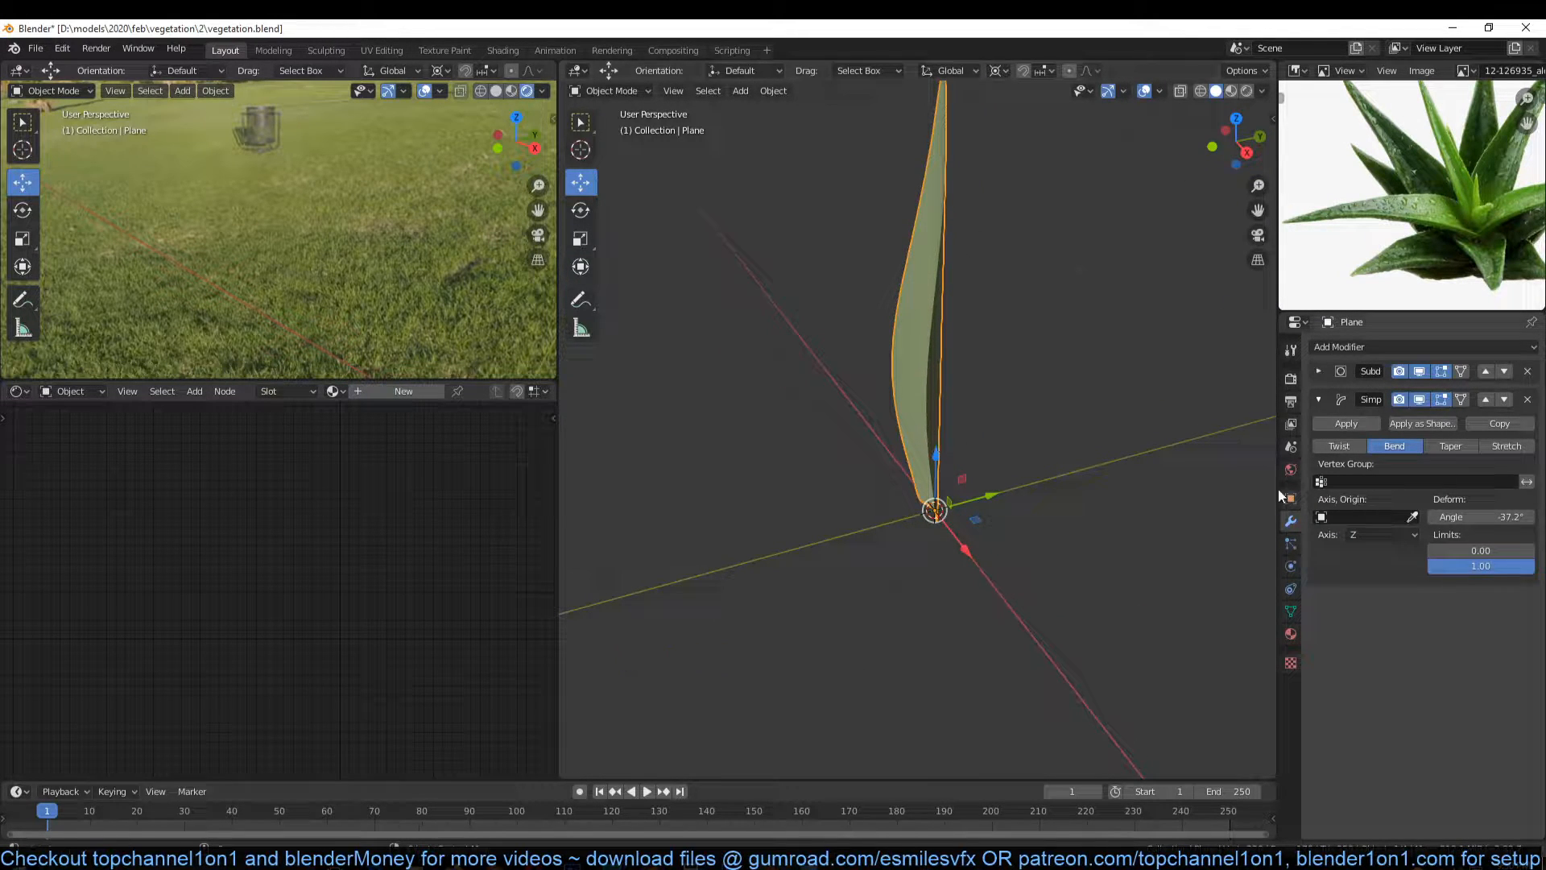
# Step: Duplicate the Simple Deform bend modifier and set the copy's axis to X
pyautogui.click(1514, 423)
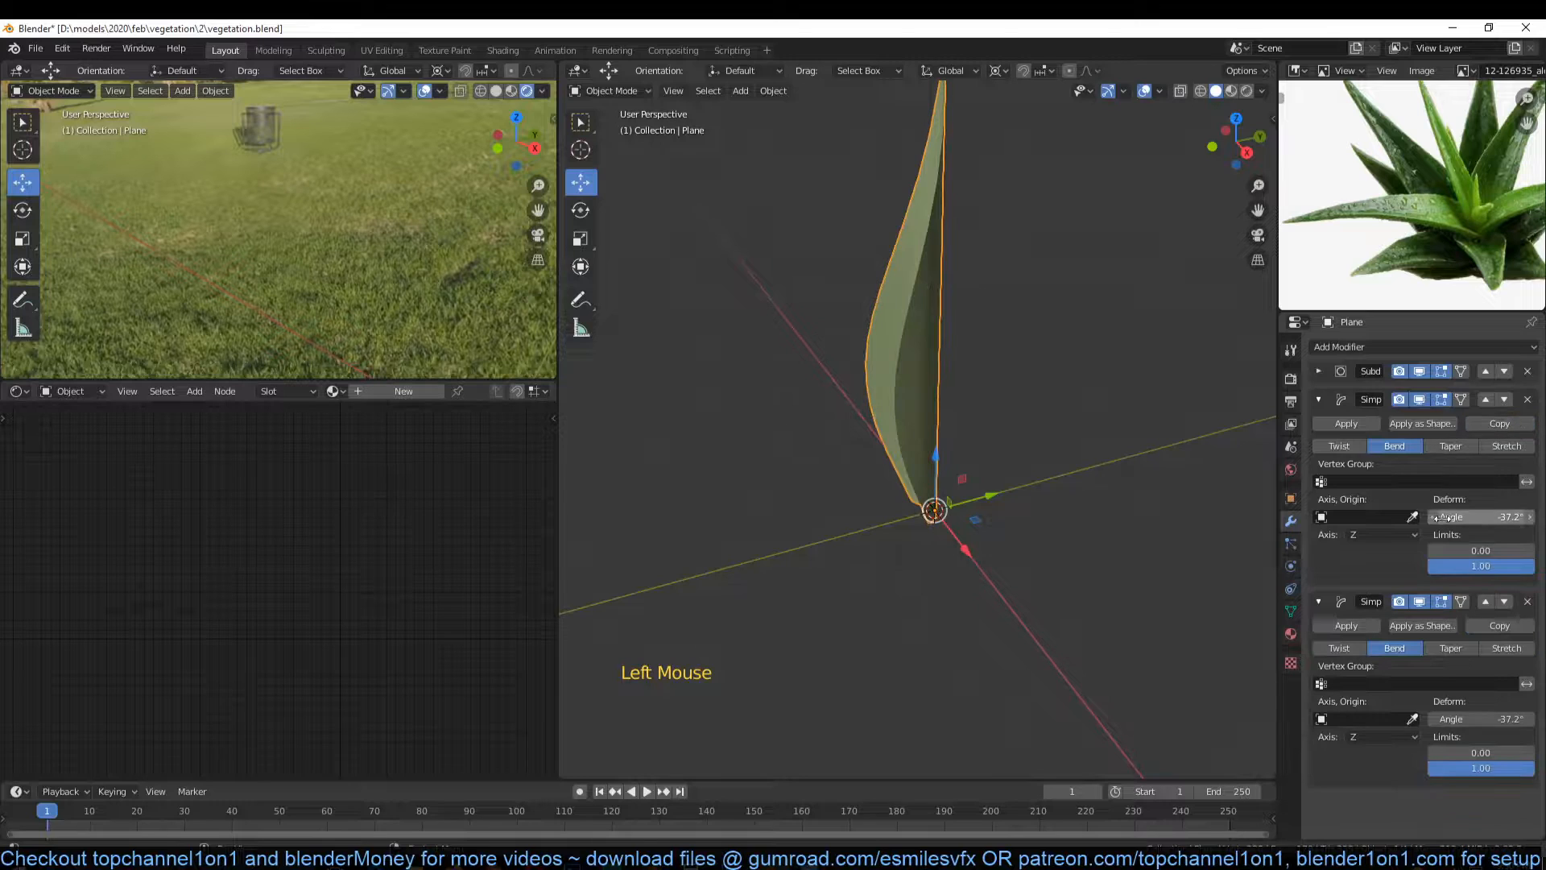
pyautogui.click(1320, 399)
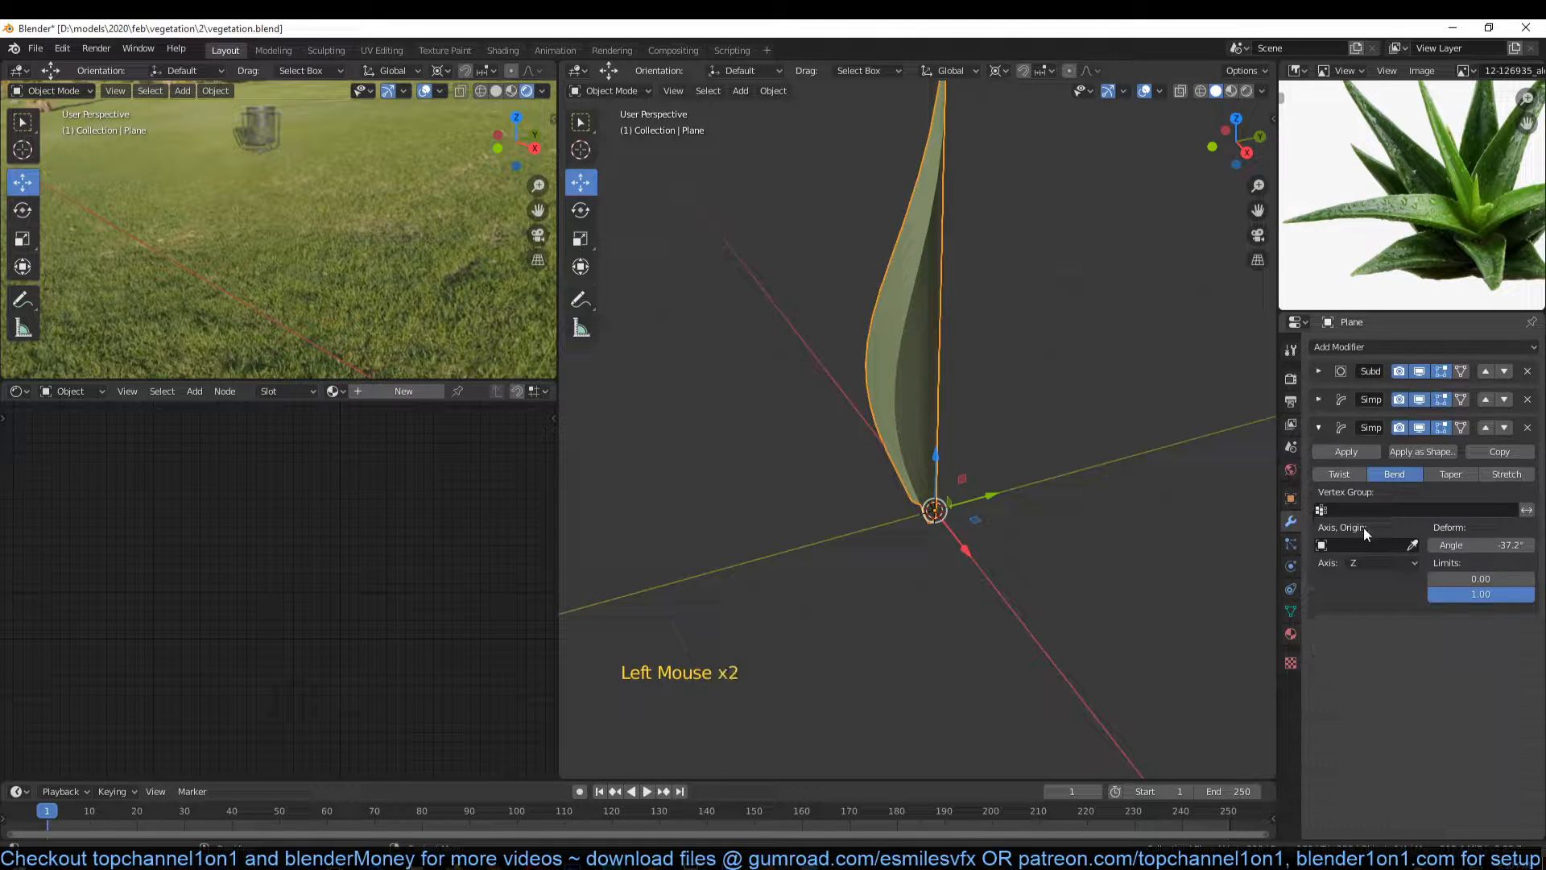
pyautogui.click(1384, 567)
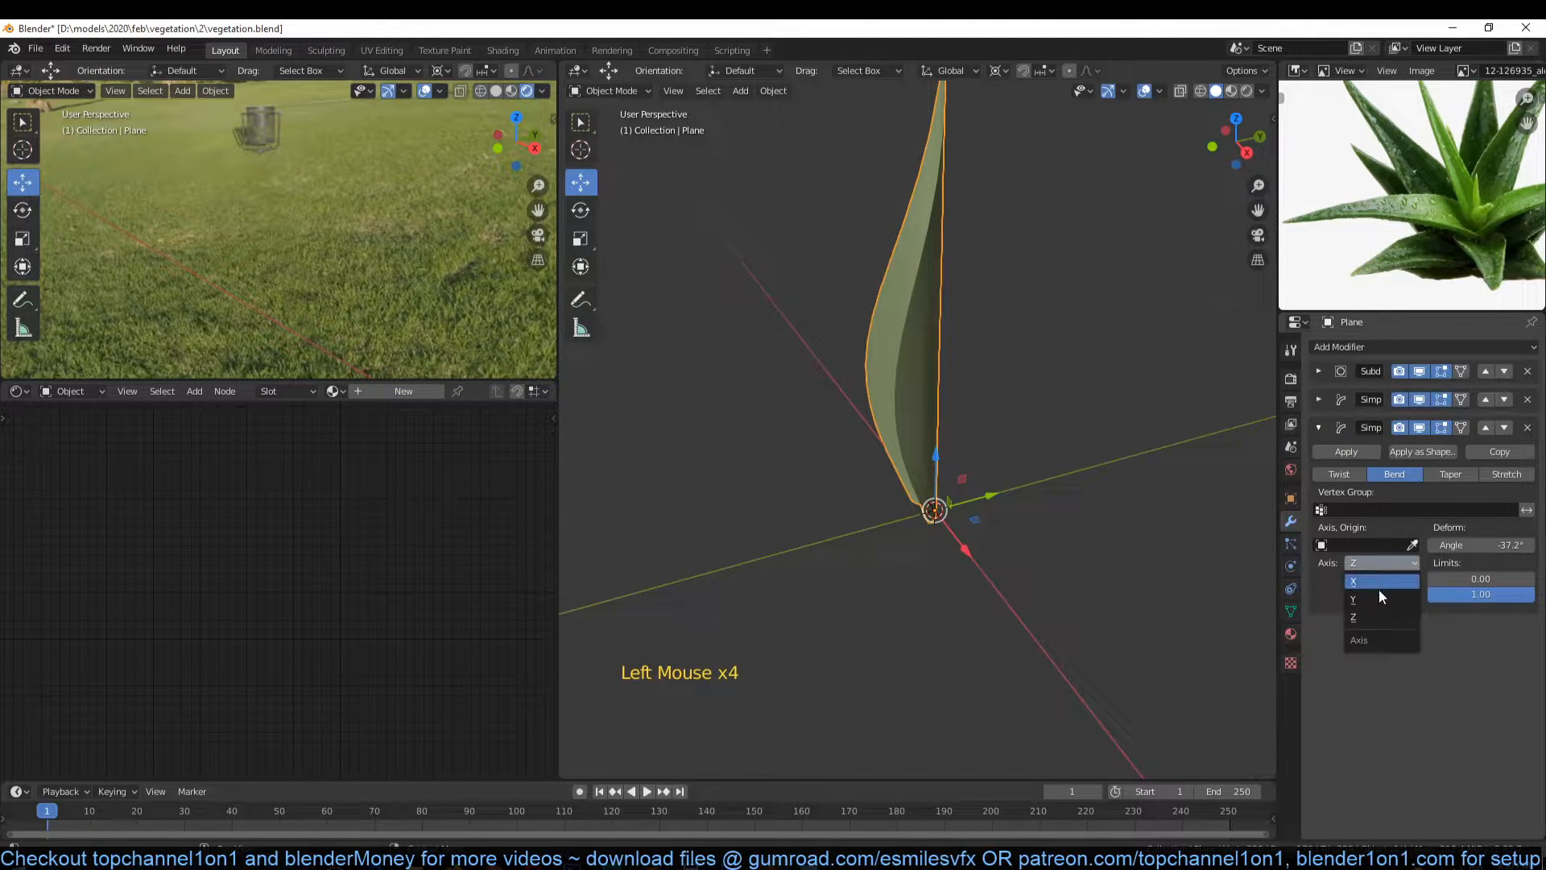
pyautogui.click(1381, 583)
# Step: Set the X-axis bend angle to 95.9° so the leaf arches along its length
pyautogui.moveTo(927, 313); pyautogui.dragTo(967, 319, button='middle')
pyautogui.moveTo(1479, 546); pyautogui.dragTo(1538, 545)
pyautogui.moveTo(951, 370); pyautogui.dragTo(1015, 401, button='middle')
pyautogui.scroll(3, 1020, 430)
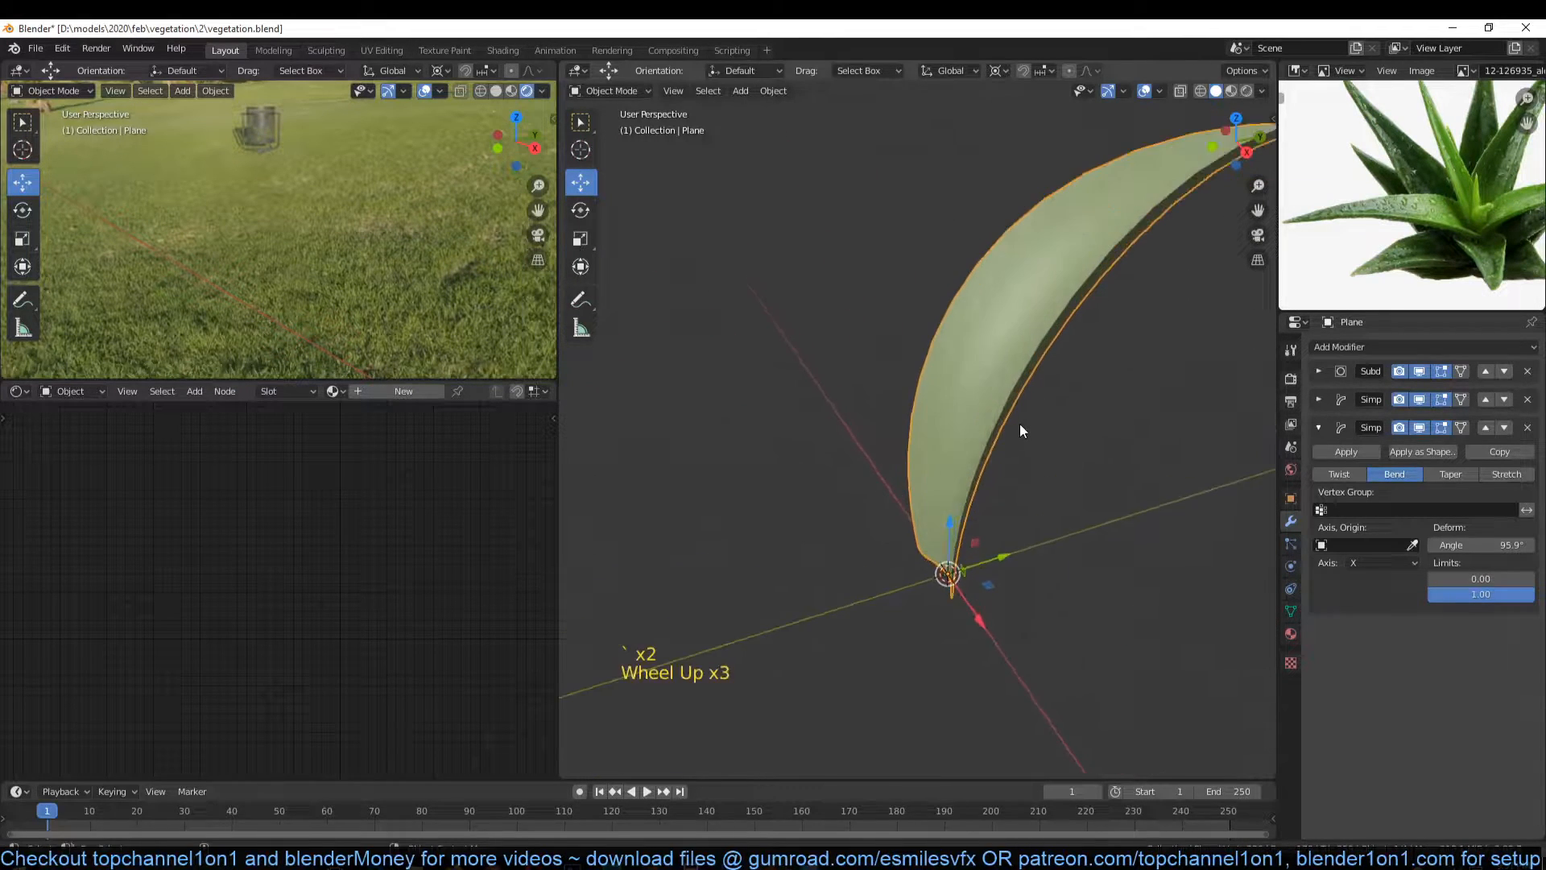
# Step: Add a Solidify modifier to the leaf with a thickness of 0.11 m
pyautogui.scroll(3, 1422, 206)
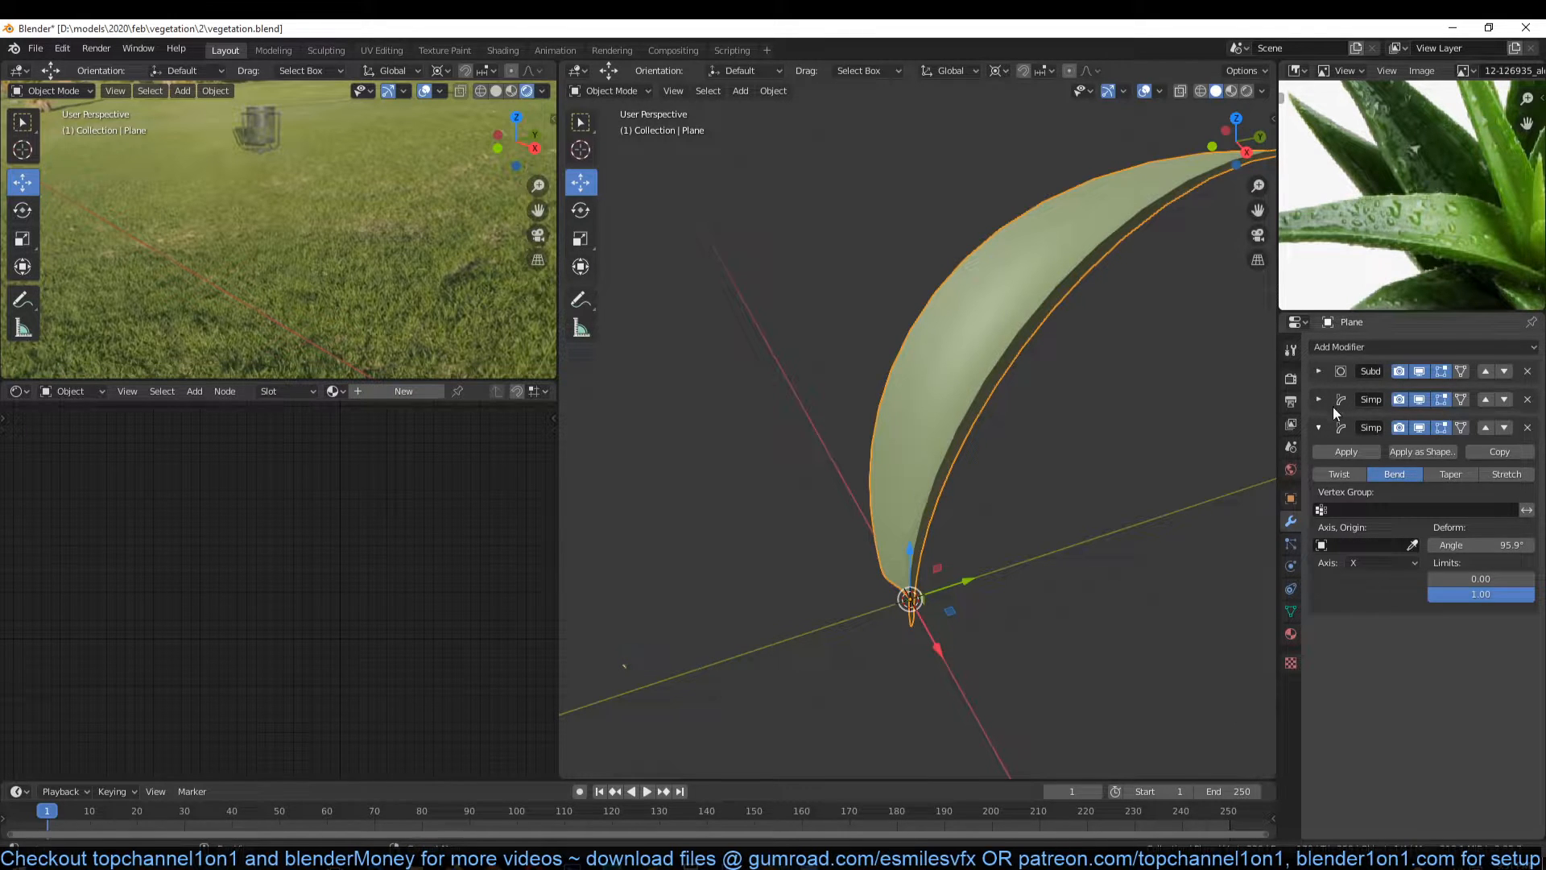
pyautogui.click(1375, 348)
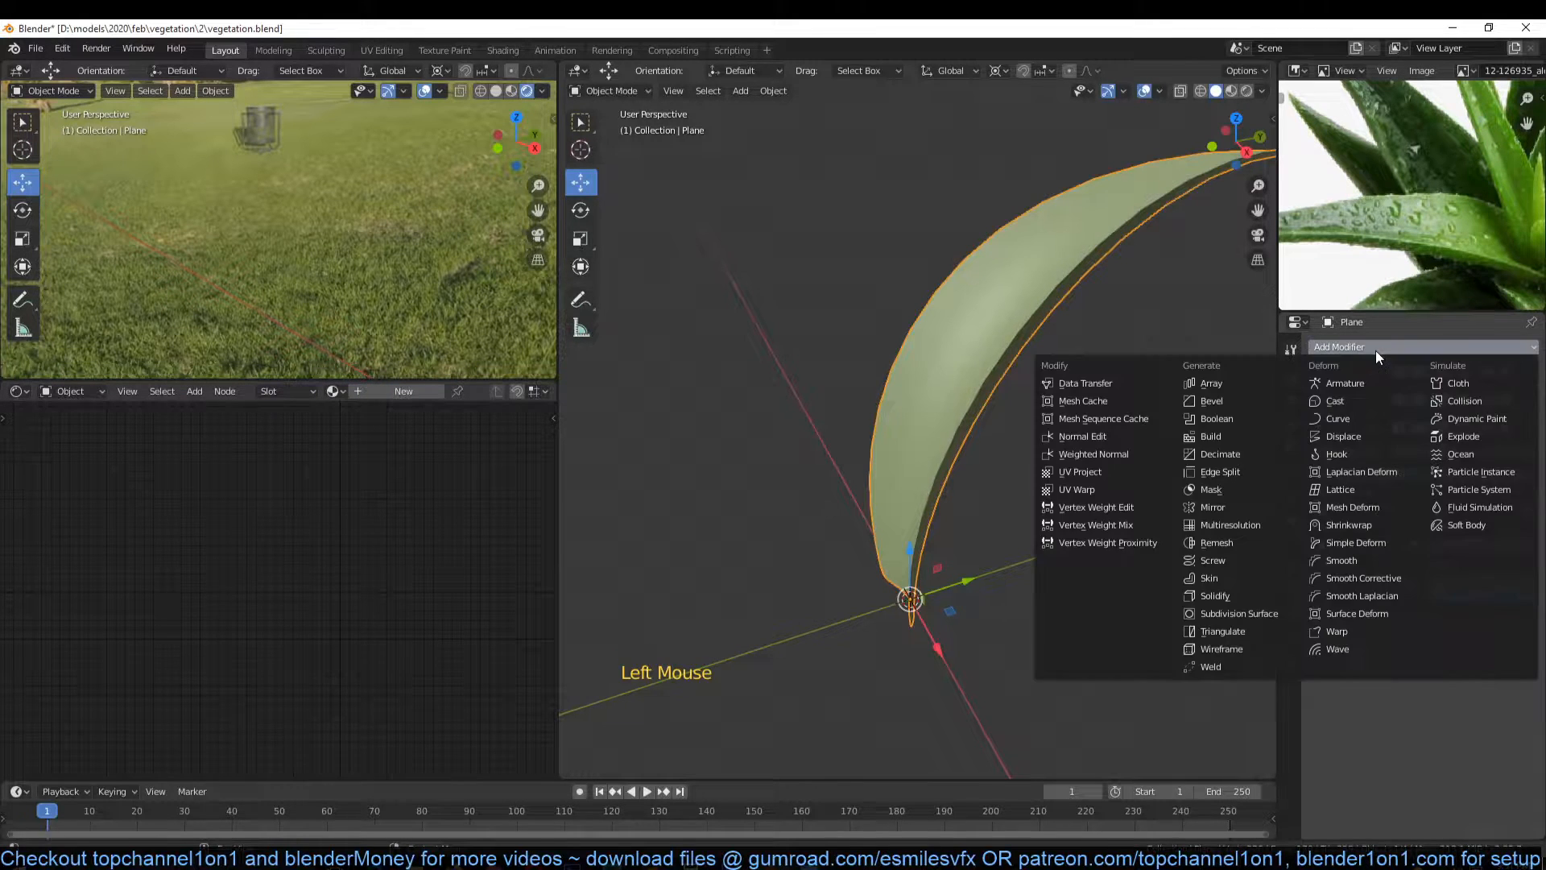
pyautogui.click(1235, 596)
pyautogui.moveTo(1149, 561); pyautogui.dragTo(1192, 386, button='middle')
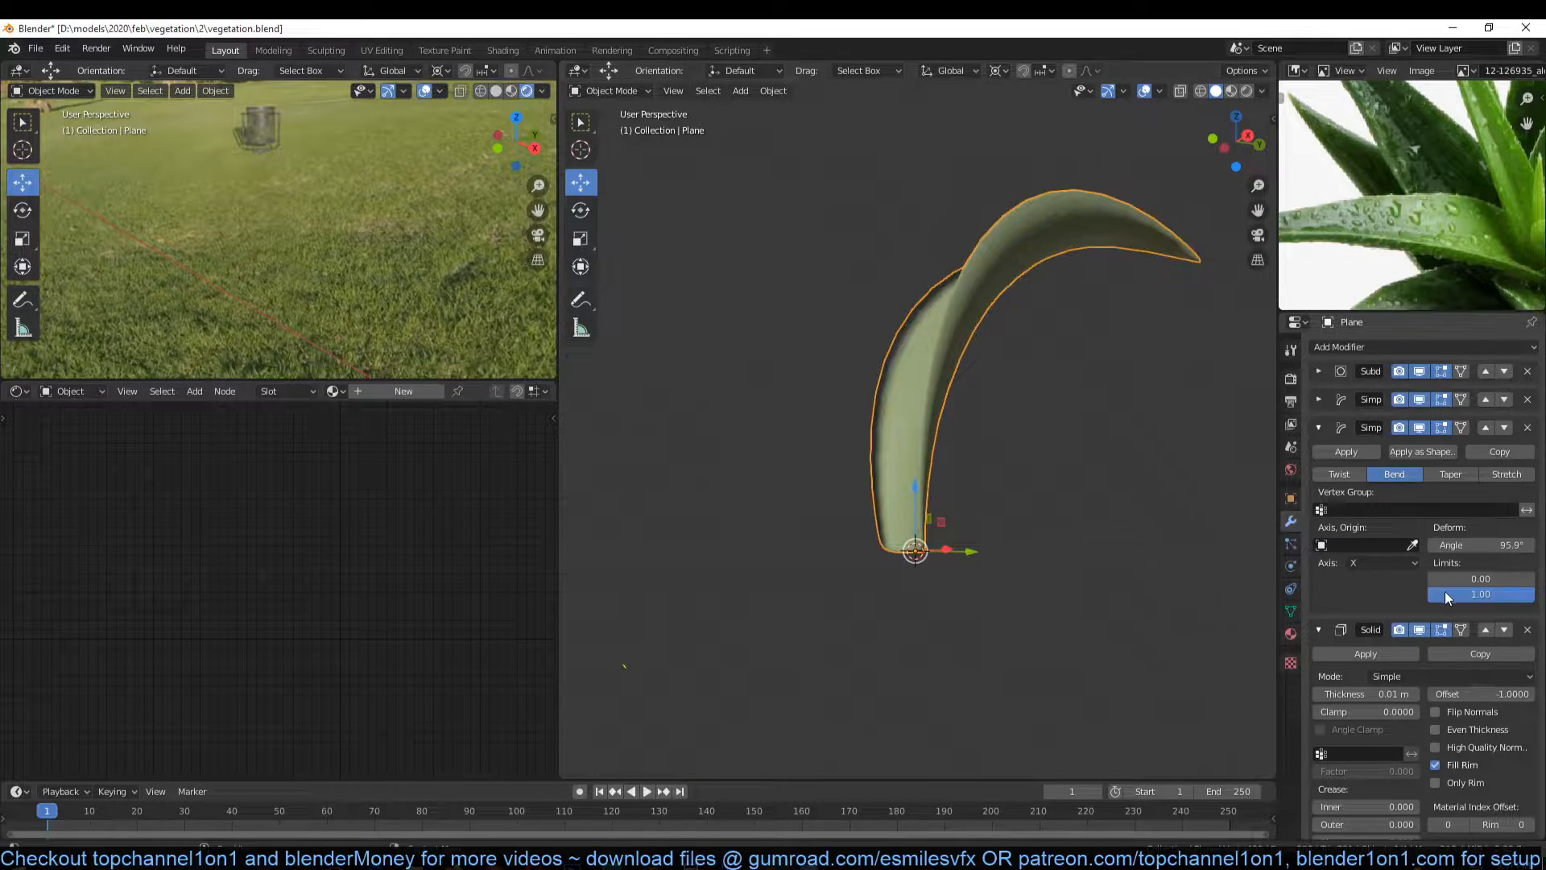
pyautogui.click(1319, 427)
pyautogui.moveTo(1366, 519); pyautogui.dragTo(1403, 519)
pyautogui.moveTo(1153, 451); pyautogui.dragTo(1410, 480, button='middle')
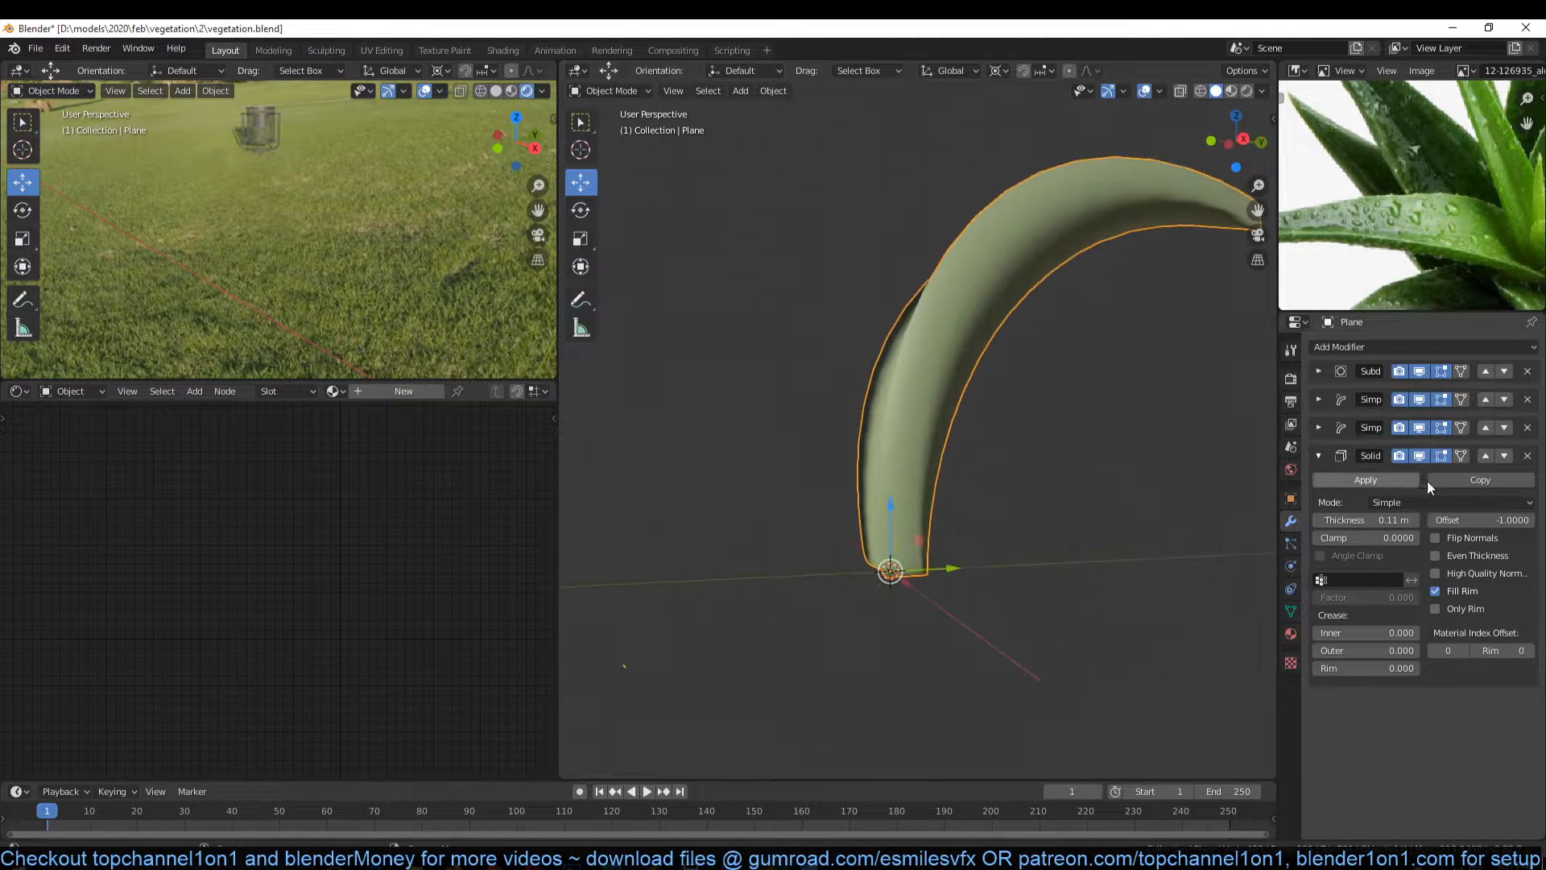
# Step: Move the Solidify modifier to the first place in the stack, above the Subdivision and both Simple Deform modifiers
pyautogui.click(1488, 457)
pyautogui.click(1487, 428)
pyautogui.click(1486, 399)
pyautogui.moveTo(1240, 387); pyautogui.dragTo(1084, 331, button='middle')
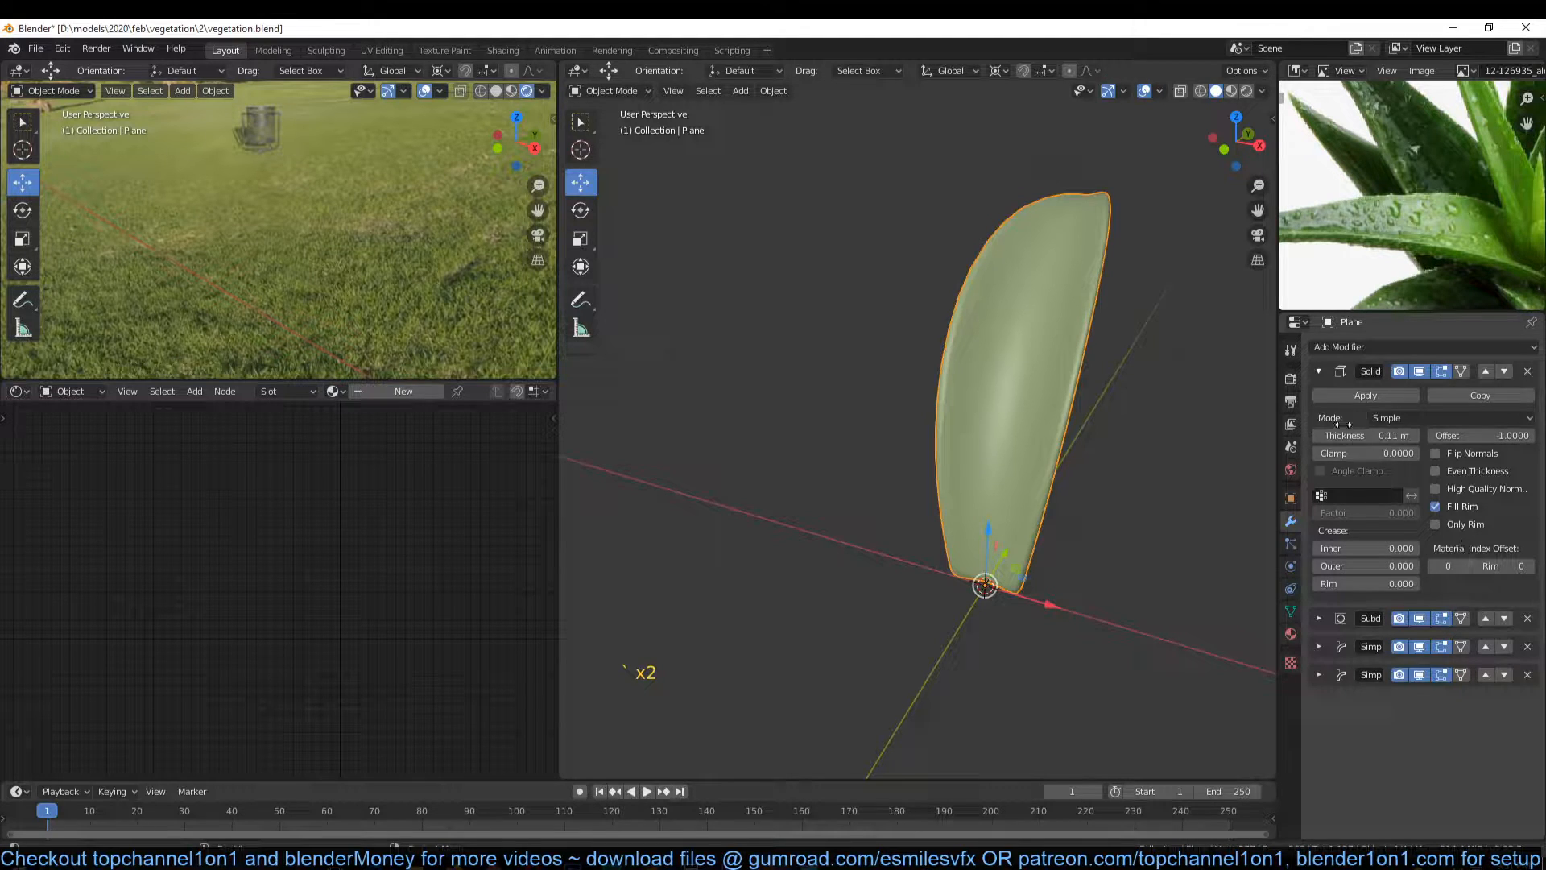
# Step: Set the Solidify thickness to 0.112 m
pyautogui.moveTo(1369, 435); pyautogui.dragTo(1402, 435)
pyautogui.moveTo(1143, 379); pyautogui.dragTo(1055, 251, button='middle')
pyautogui.keyDown('shift'); pyautogui.moveTo(1369, 435); pyautogui.dragTo(965, 430); pyautogui.keyUp('shift')
pyautogui.moveTo(965, 430); pyautogui.dragTo(1026, 533, button='middle')
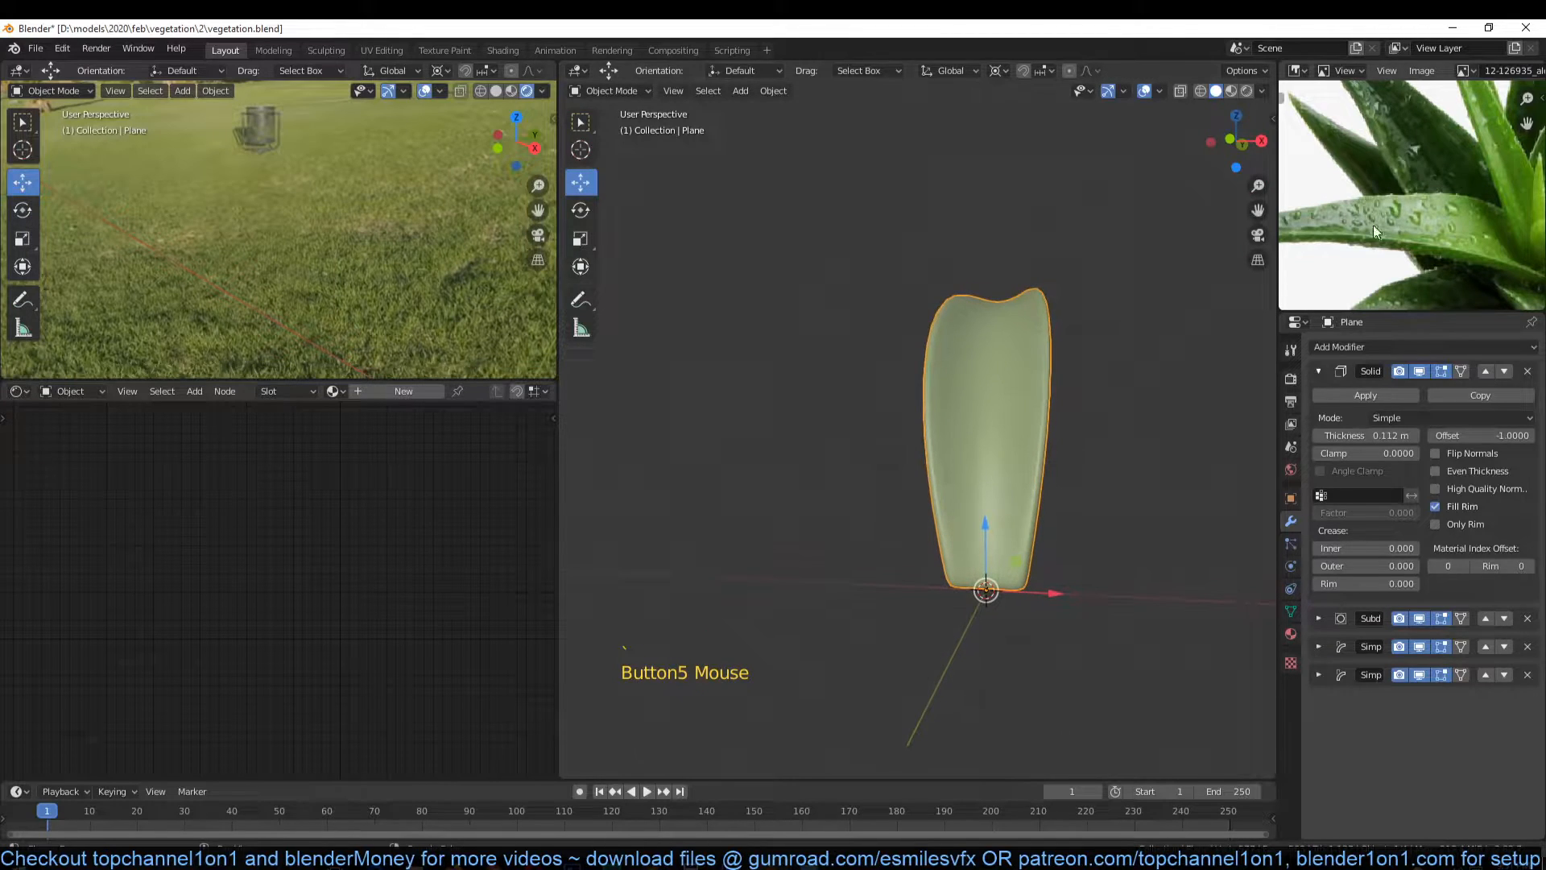
# Step: Add two lengthwise loop cuts to the leaf mesh, one close to each side of the centre line
pyautogui.scroll(-3, 1430, 211)
pyautogui.scroll(1, 1417, 205)
pyautogui.scroll(4, 1122, 316)
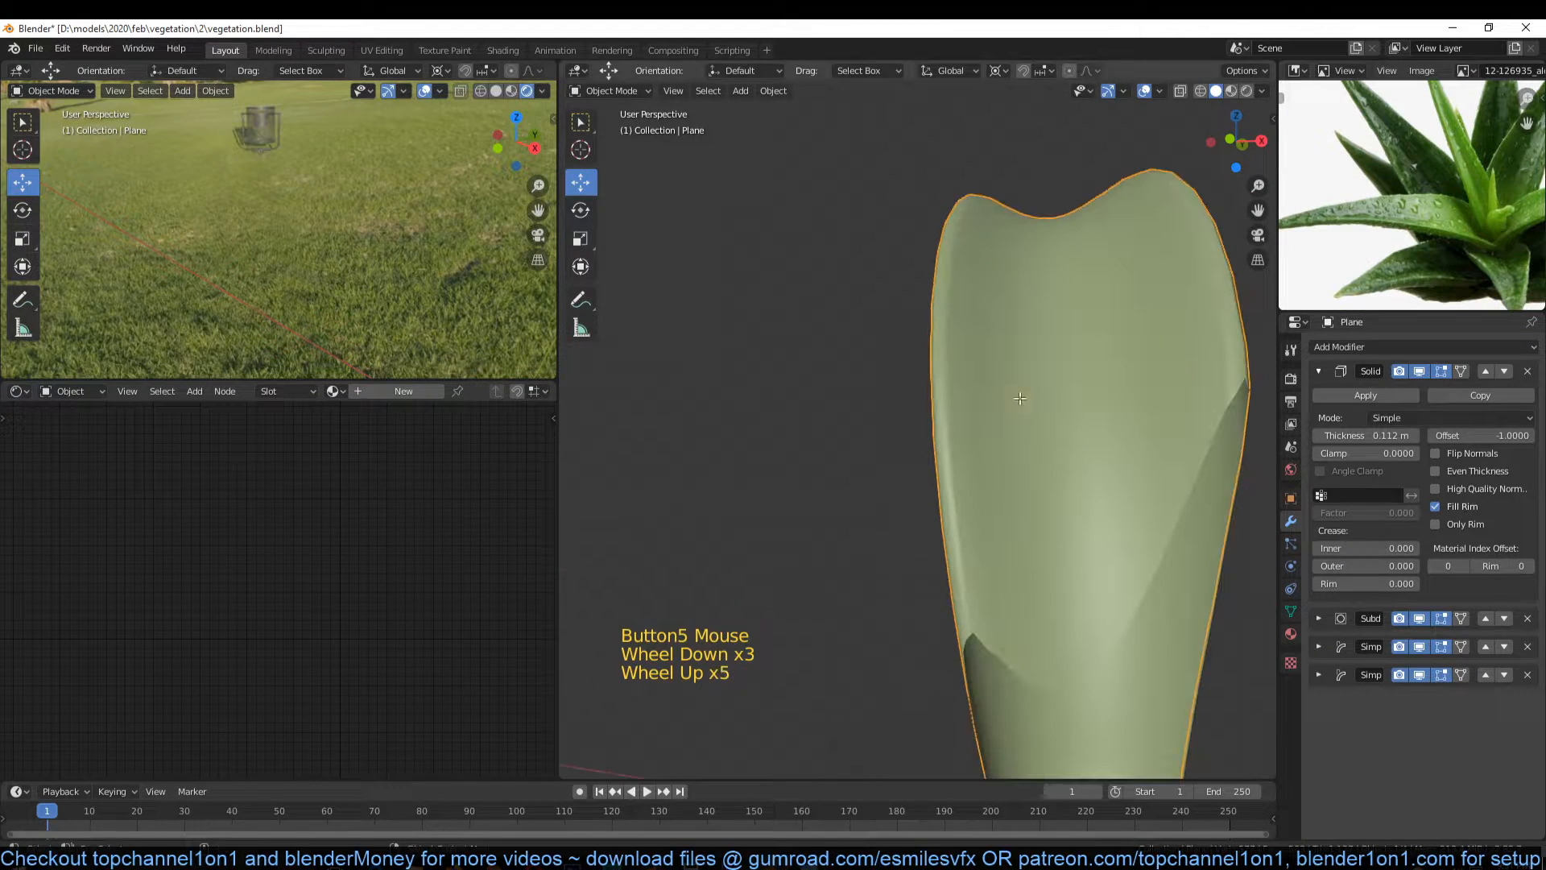
pyautogui.press('Tab')
pyautogui.scroll(-2, 1123, 315)
pyautogui.scroll(-2, 1123, 316)
pyautogui.hotkey('alt', 'a')
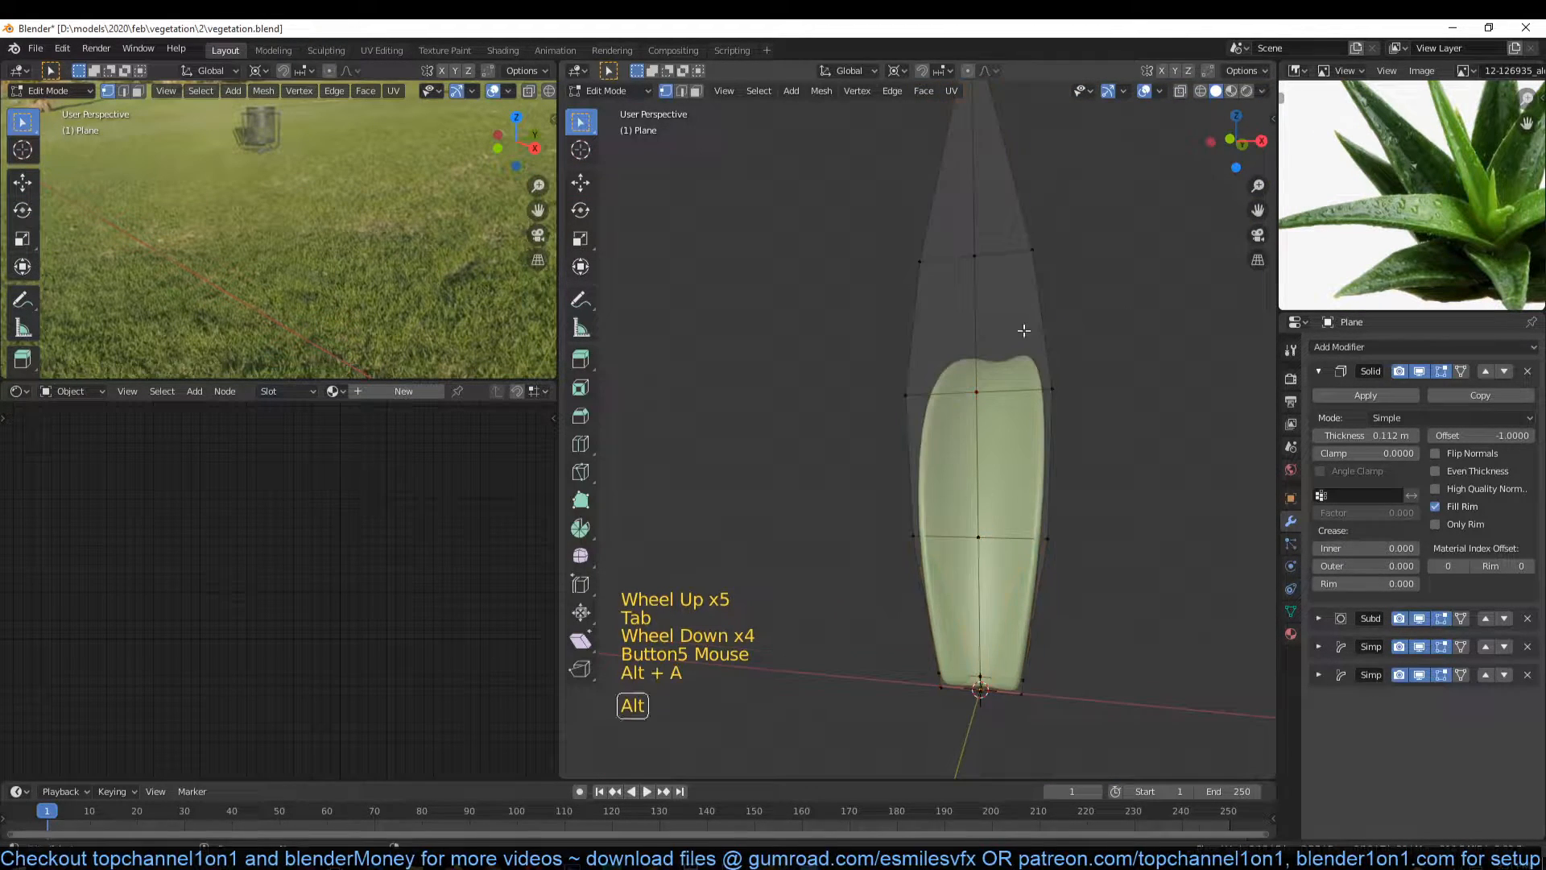
pyautogui.hotkey('ctrl', 'r')
pyautogui.click(1001, 259)
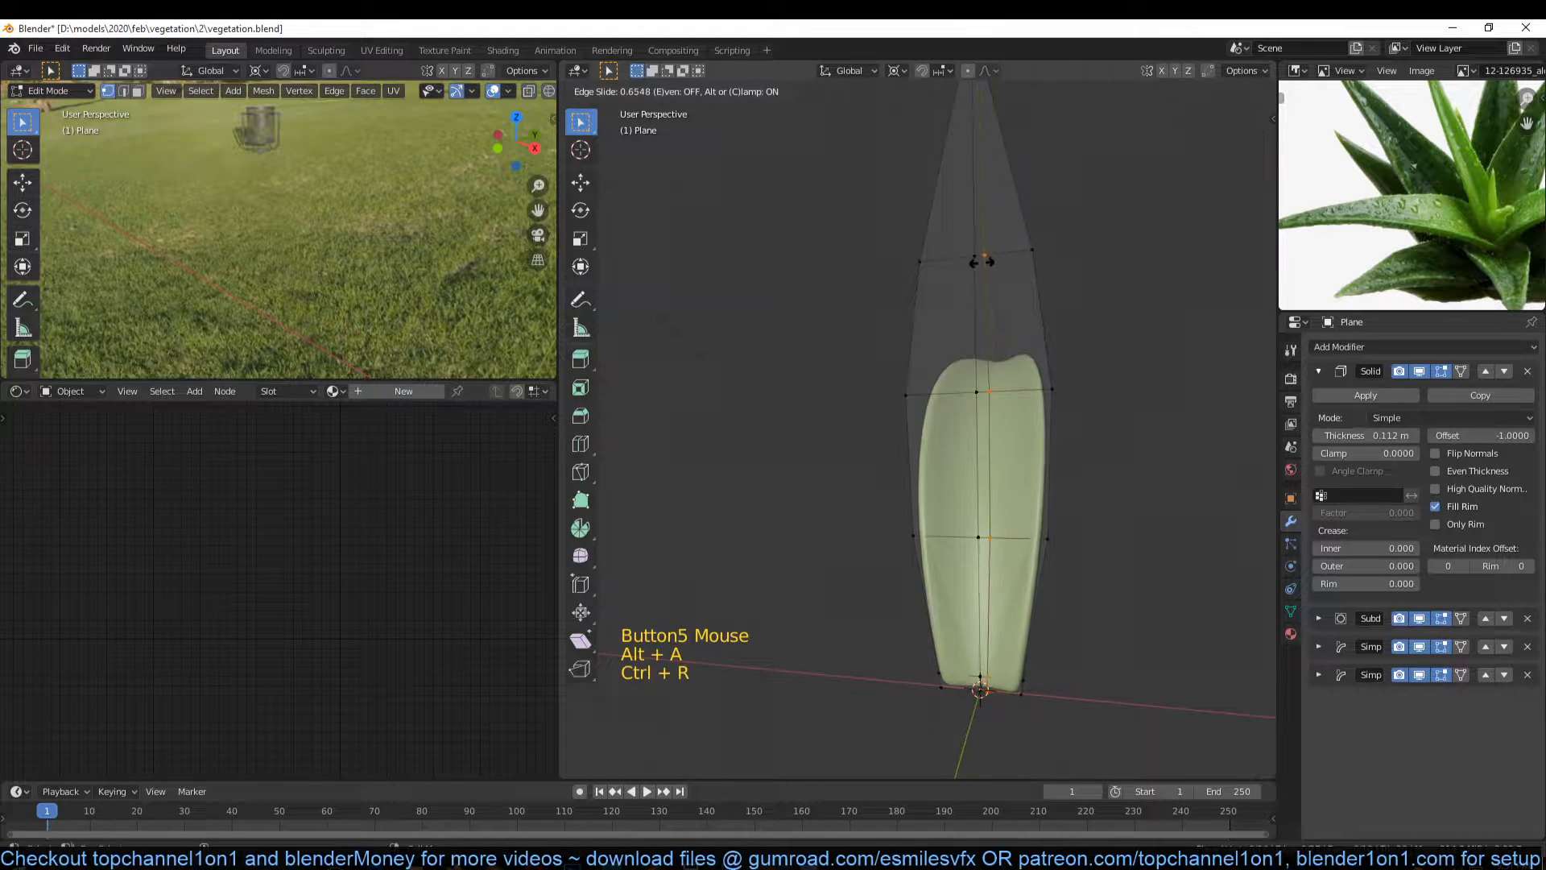
pyautogui.click(977, 262)
pyautogui.hotkey('ctrl', 'r')
pyautogui.click(963, 263)
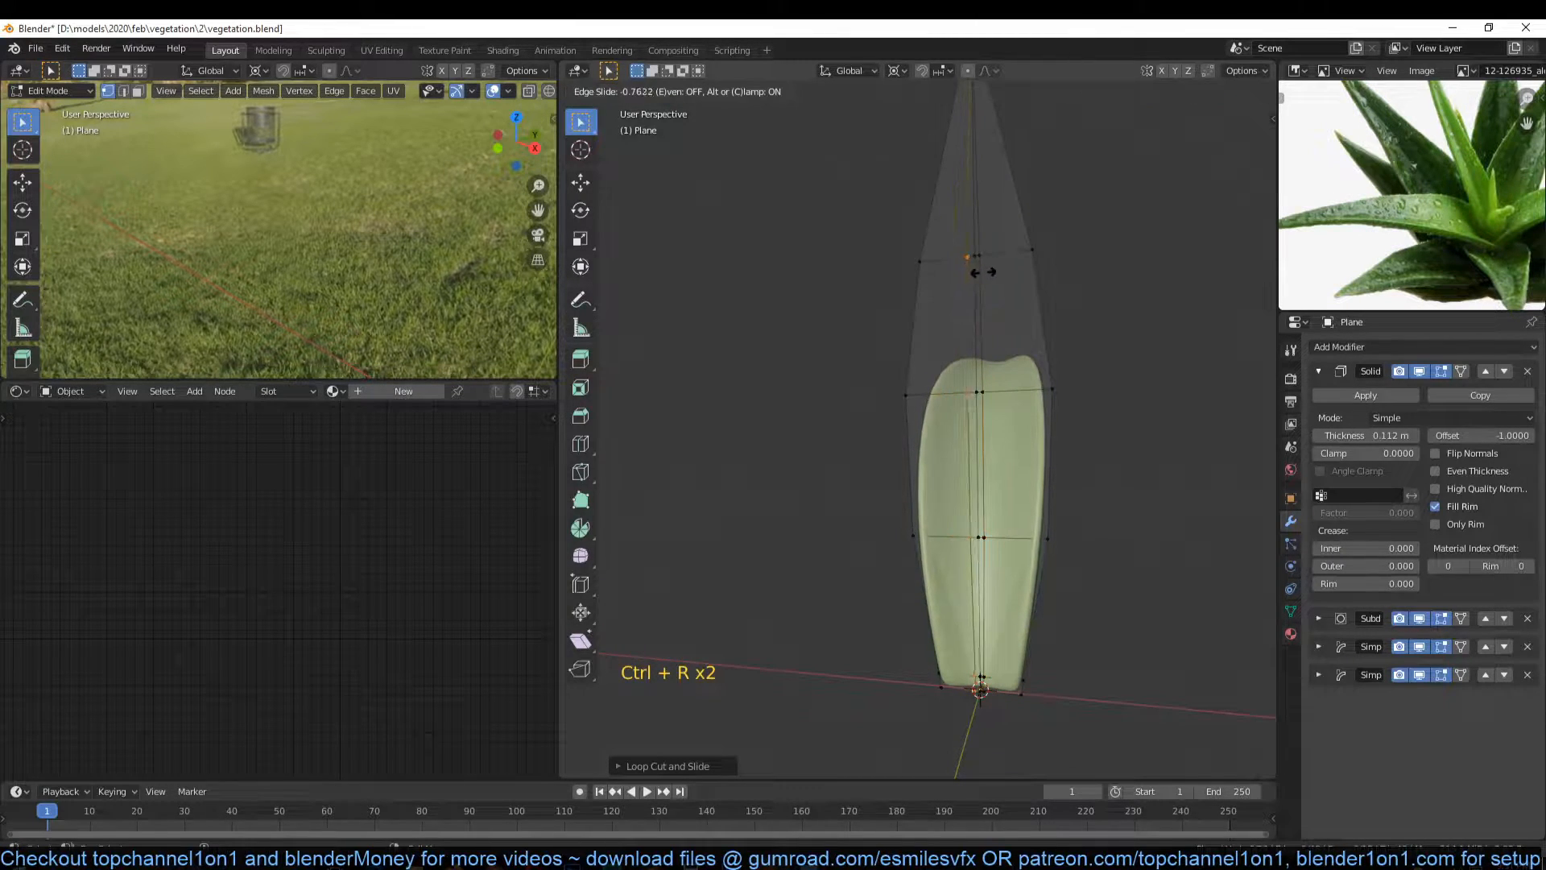
pyautogui.click(985, 273)
# Step: Select the lengthwise edge loops around the leaf's centre line and move them about 0.008 m along Y
pyautogui.press('Tab')
pyautogui.moveTo(985, 280); pyautogui.dragTo(999, 427, button='middle')
pyautogui.press('Tab')
pyautogui.keyDown('alt'); pyautogui.click(954, 436); pyautogui.keyUp('alt')
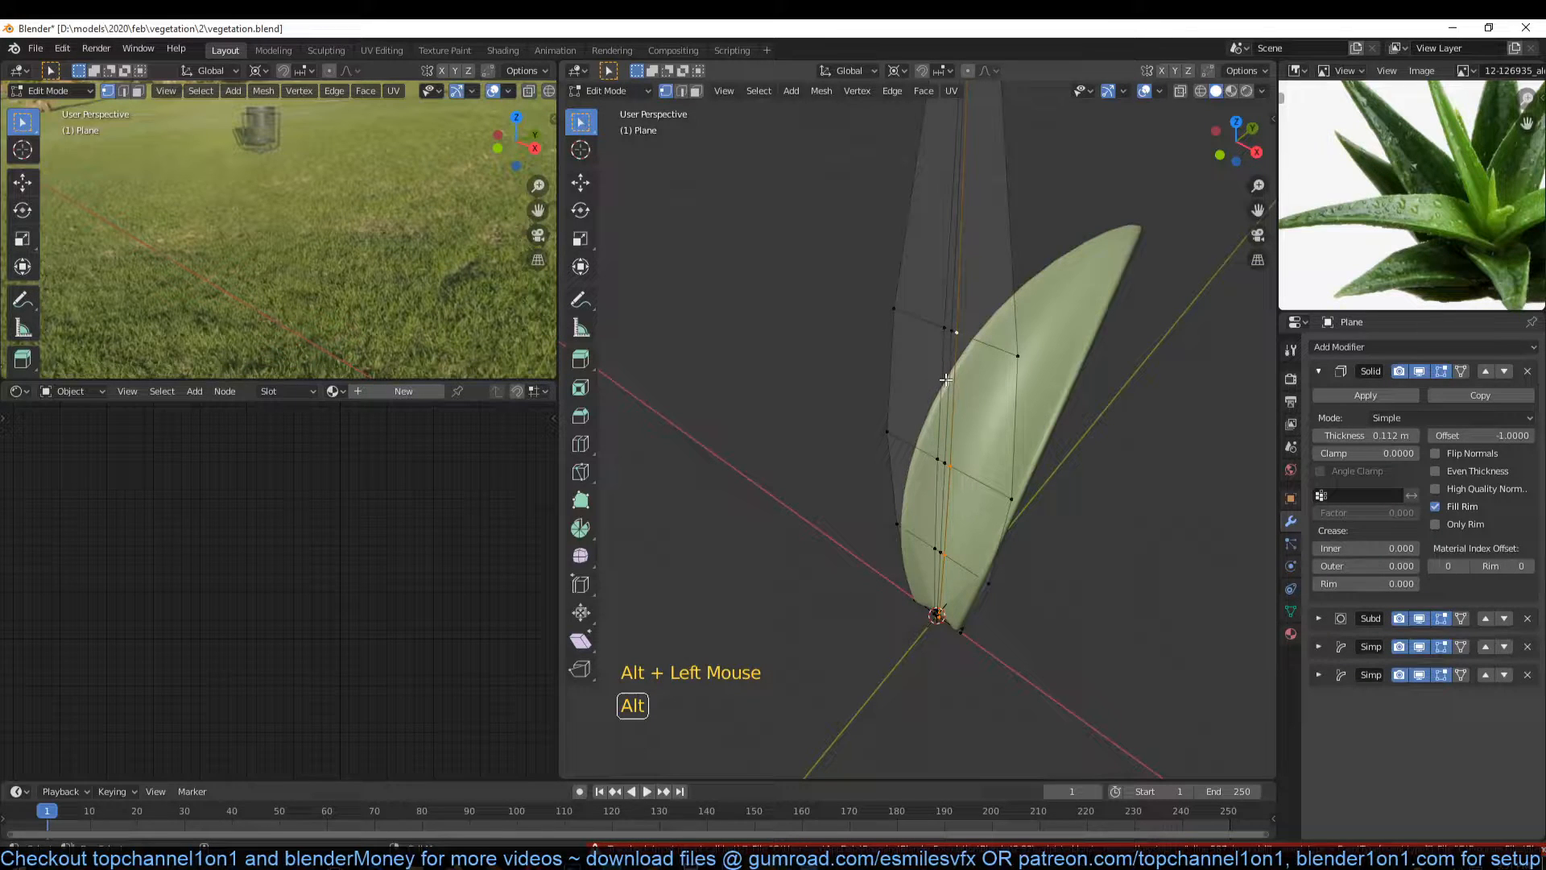
pyautogui.keyDown('alt'); pyautogui.click(949, 386); pyautogui.keyUp('alt')
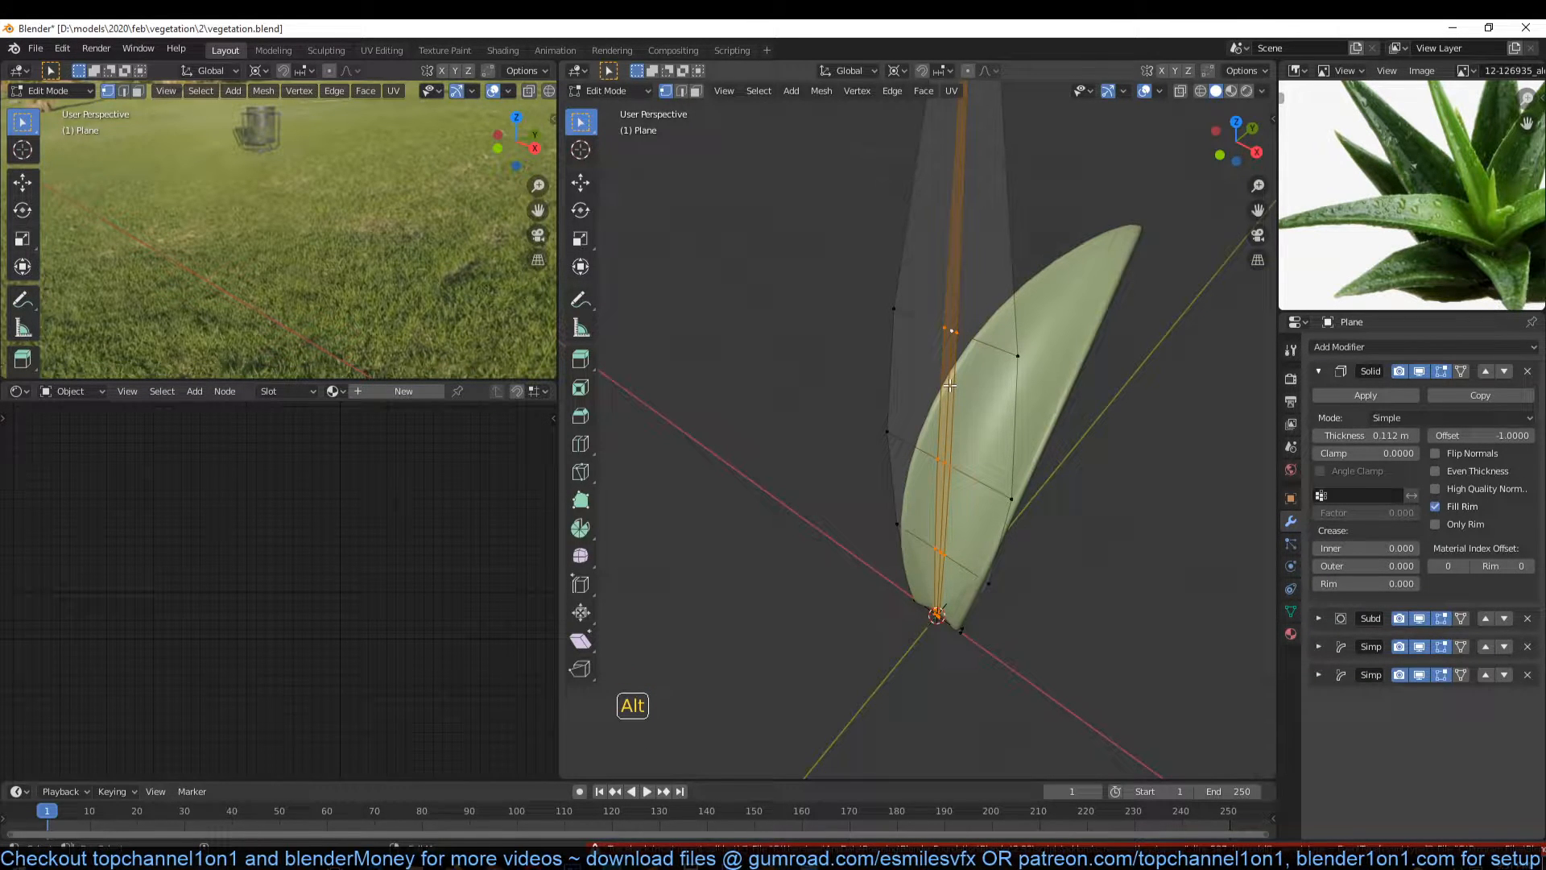
pyautogui.press('g')
pyautogui.press('y')
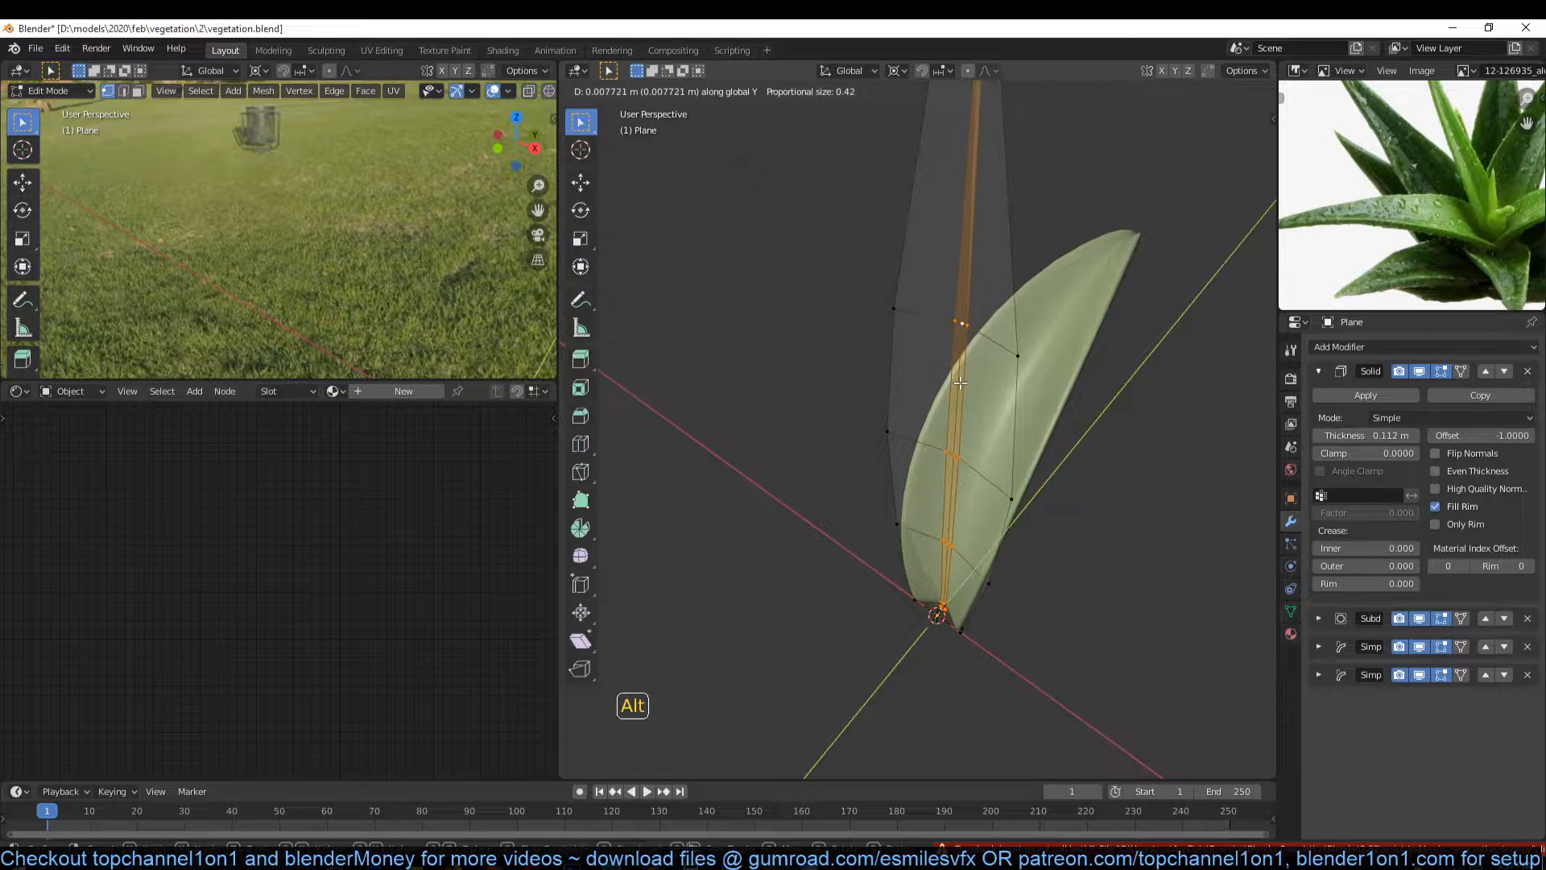
pyautogui.click(961, 383)
# Step: Select only the middle lengthwise edge loop and shift it slightly further along positive Y
pyautogui.moveTo(1042, 351); pyautogui.dragTo(880, 398, button='middle')
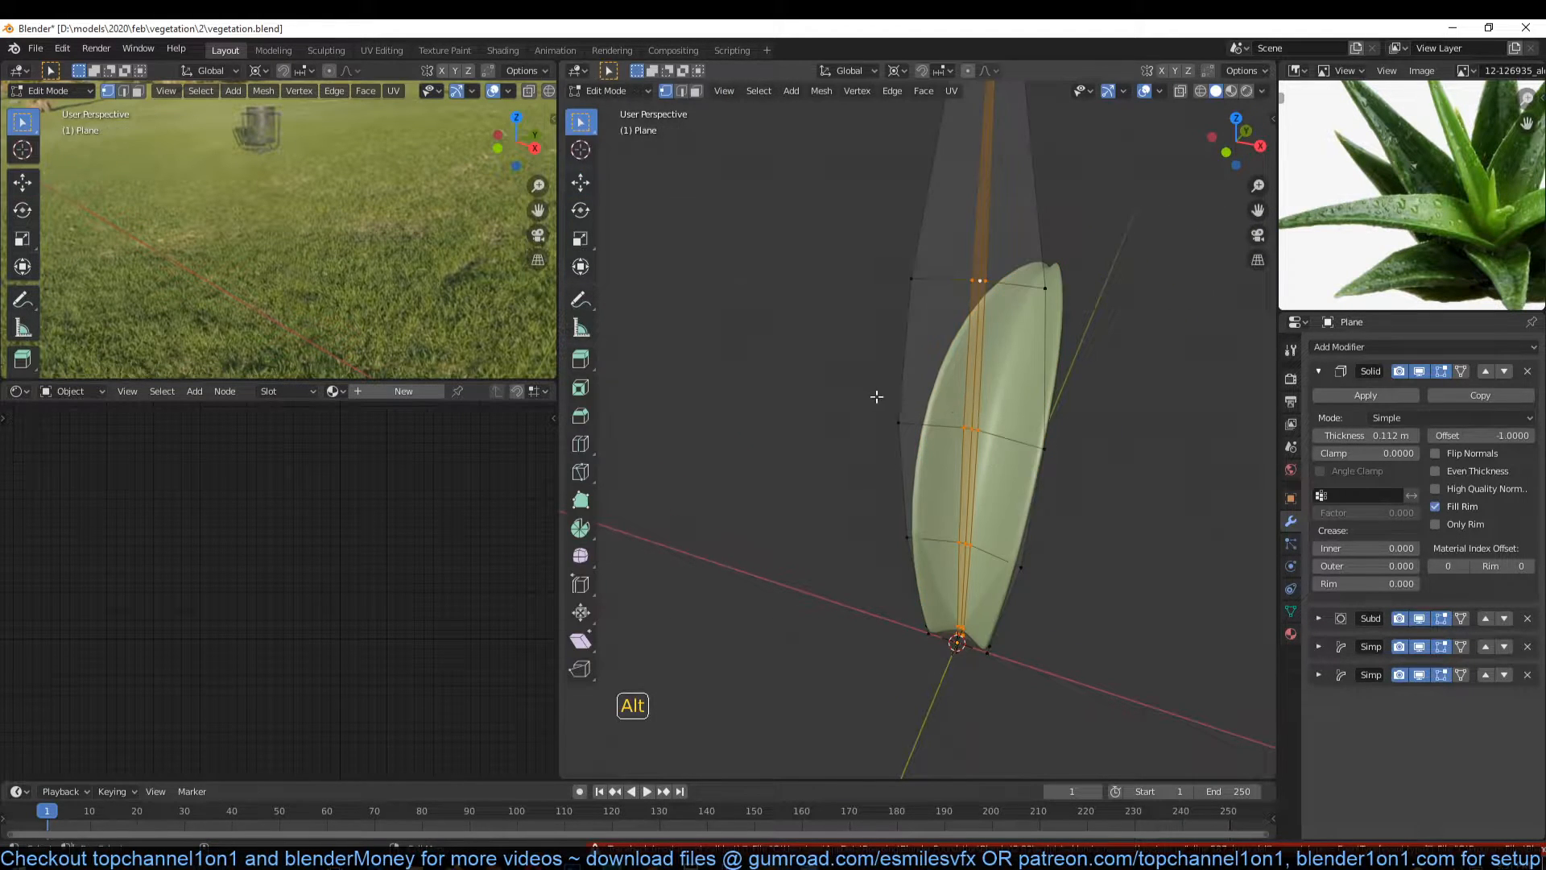
pyautogui.keyDown('alt'); pyautogui.click(973, 387); pyautogui.keyUp('alt')
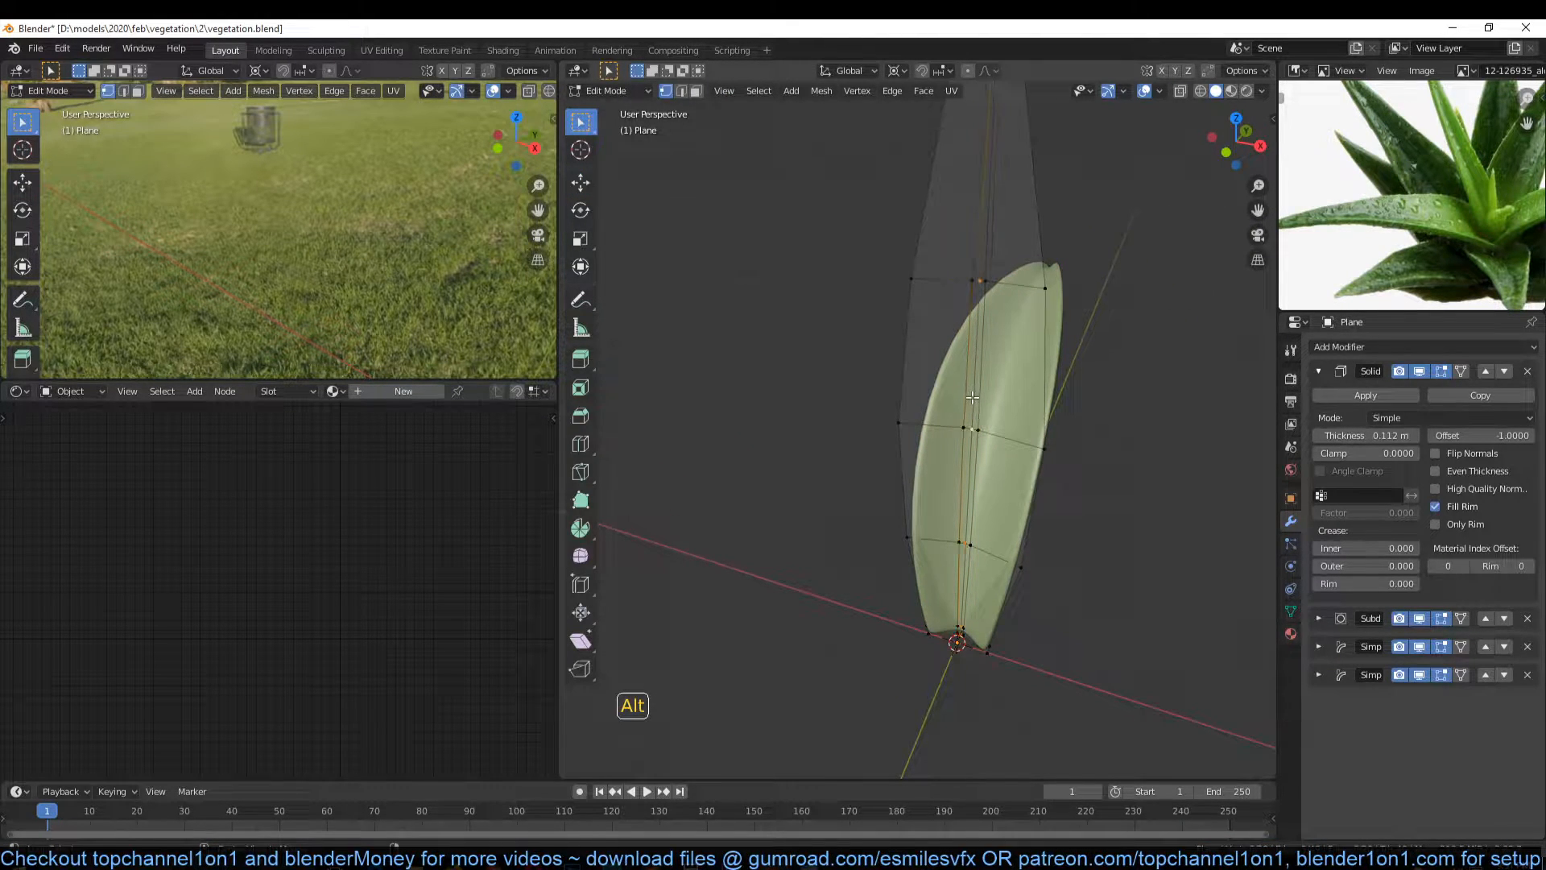
pyautogui.press('g')
pyautogui.press('y')
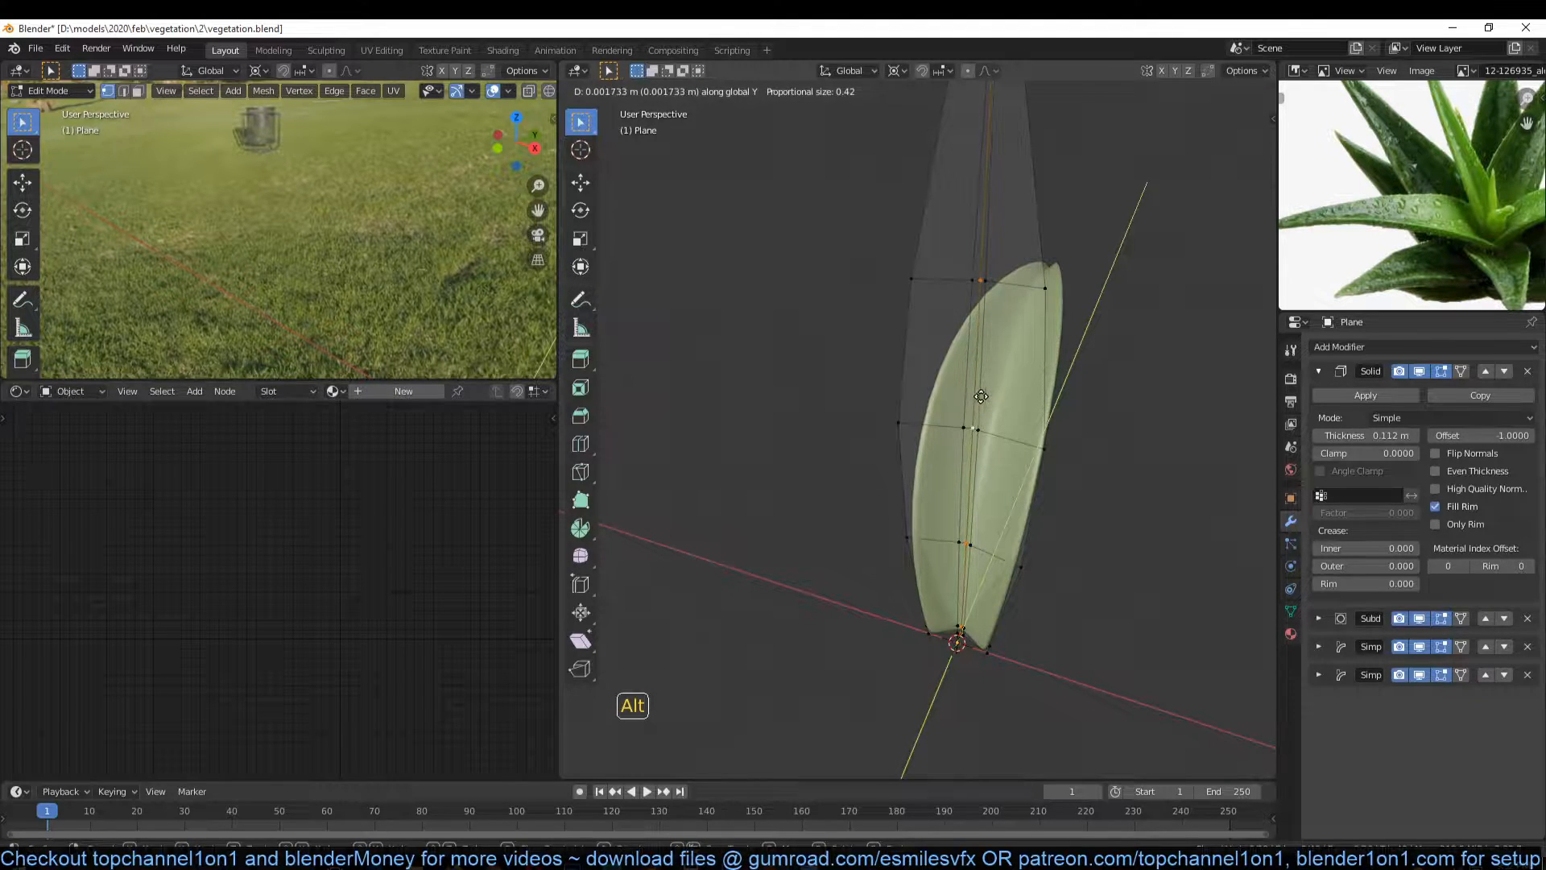
pyautogui.click(985, 390)
pyautogui.press('Tab')
pyautogui.moveTo(1055, 398); pyautogui.dragTo(1013, 351, button='middle')
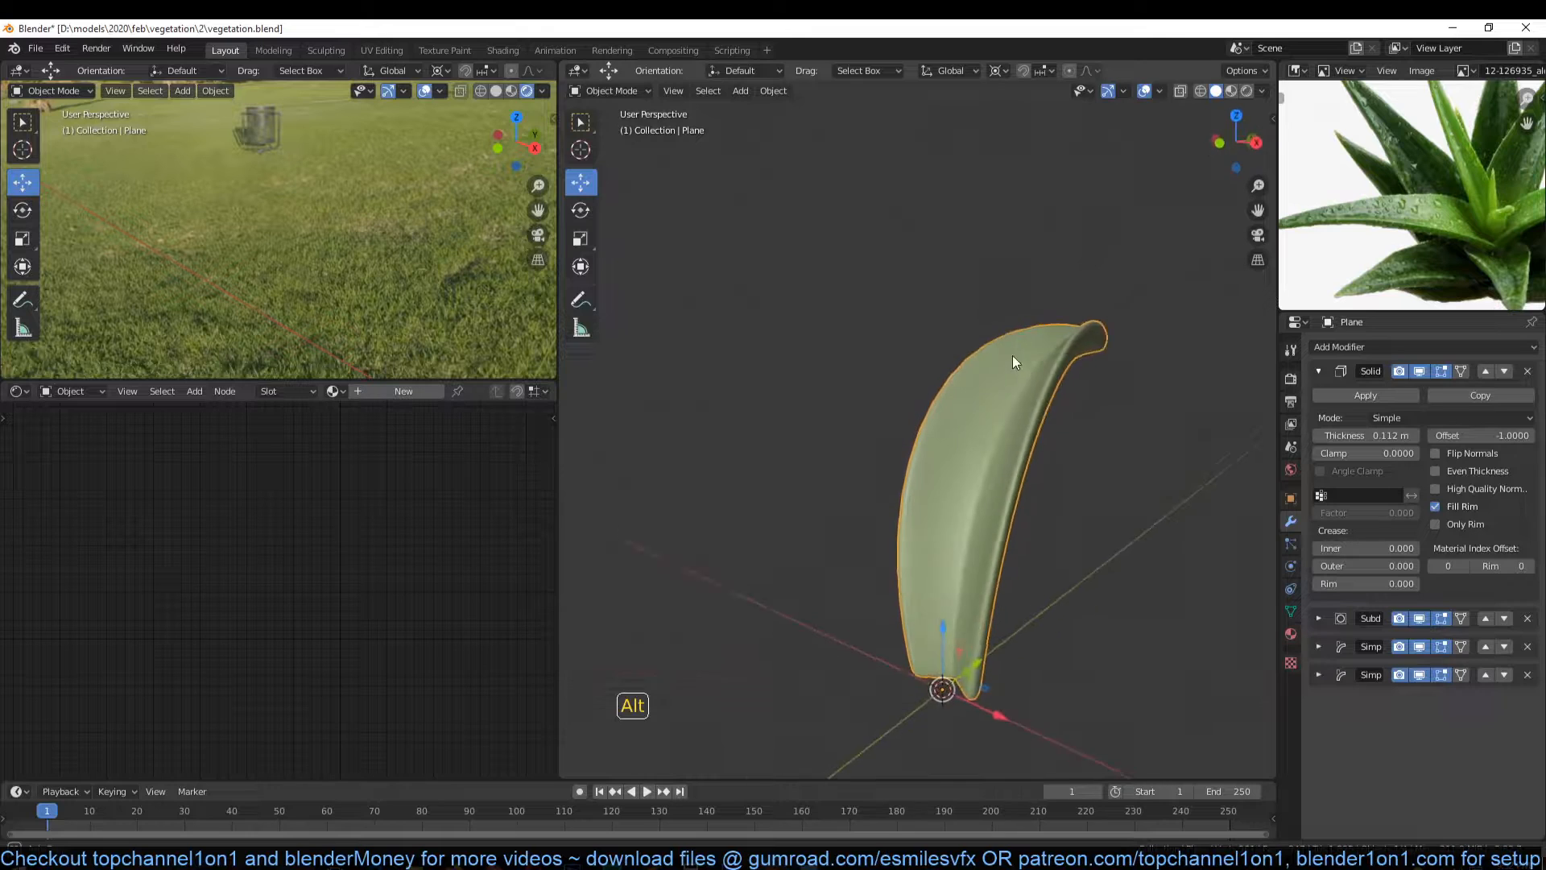
# Step: Move the middle lengthwise edge loop slightly back along negative Y
pyautogui.press('Tab')
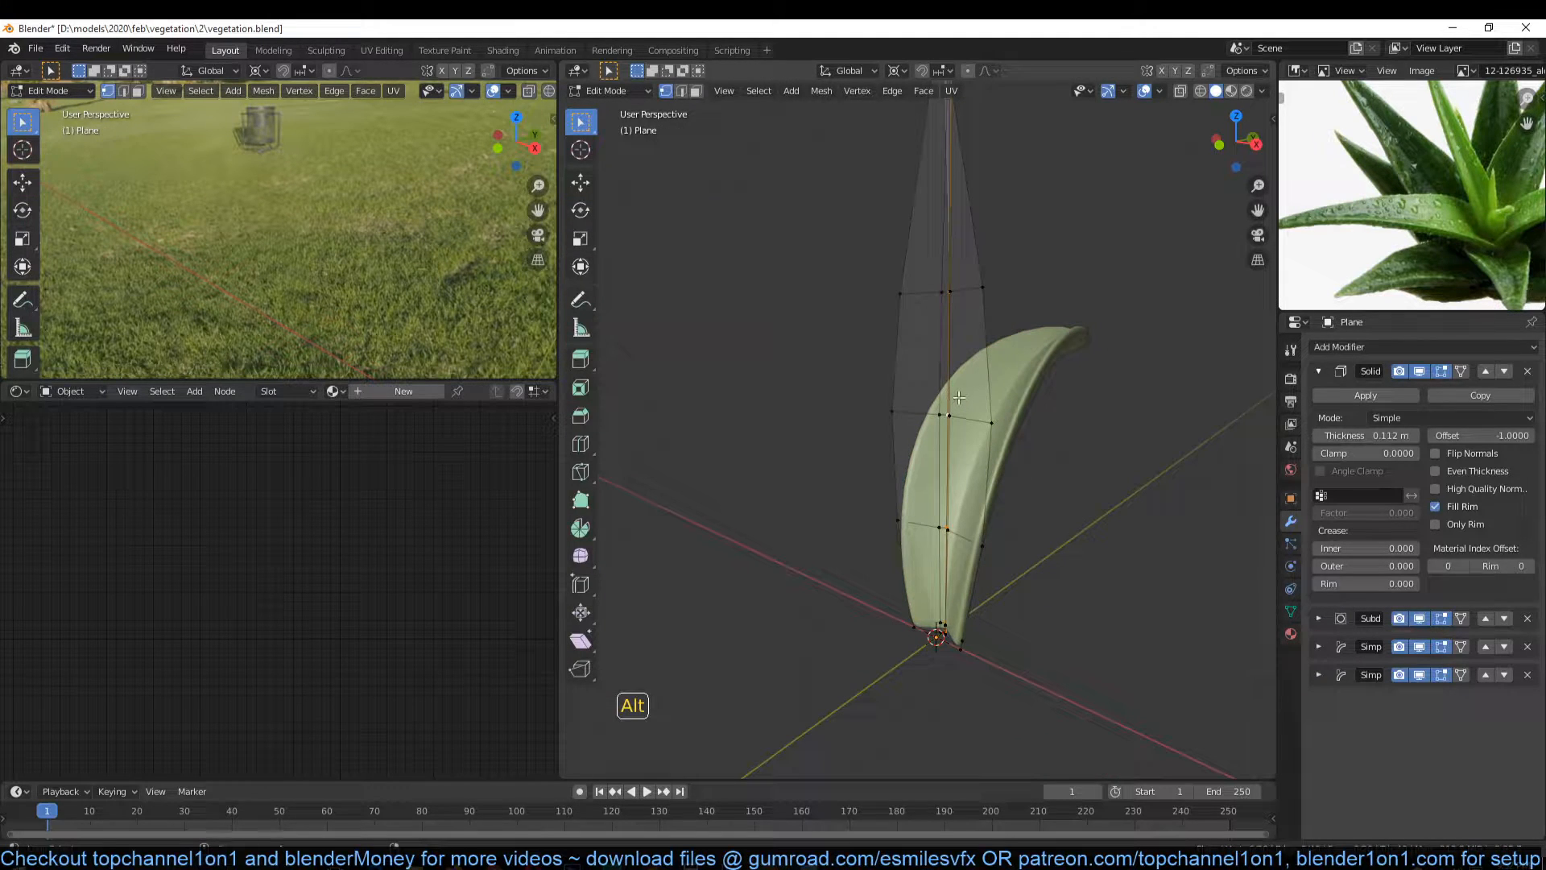
pyautogui.press('g')
pyautogui.press('y')
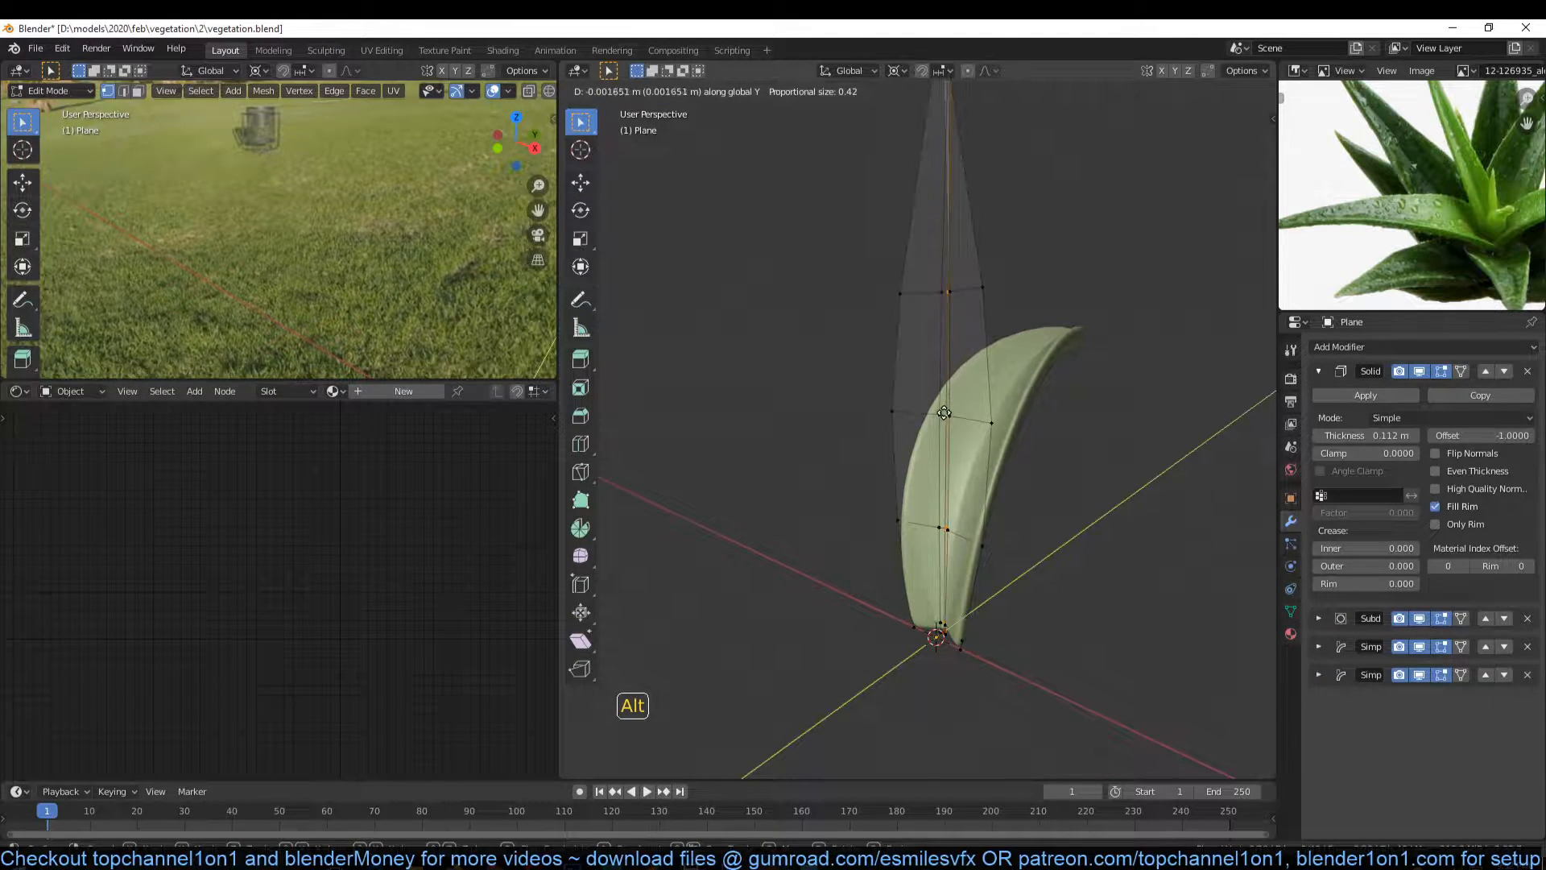
pyautogui.click(941, 415)
# Step: Display the mesh as wireframe and circle-select the vertices at the leaf's base
pyautogui.moveTo(1026, 418); pyautogui.dragTo(1012, 569, button='middle')
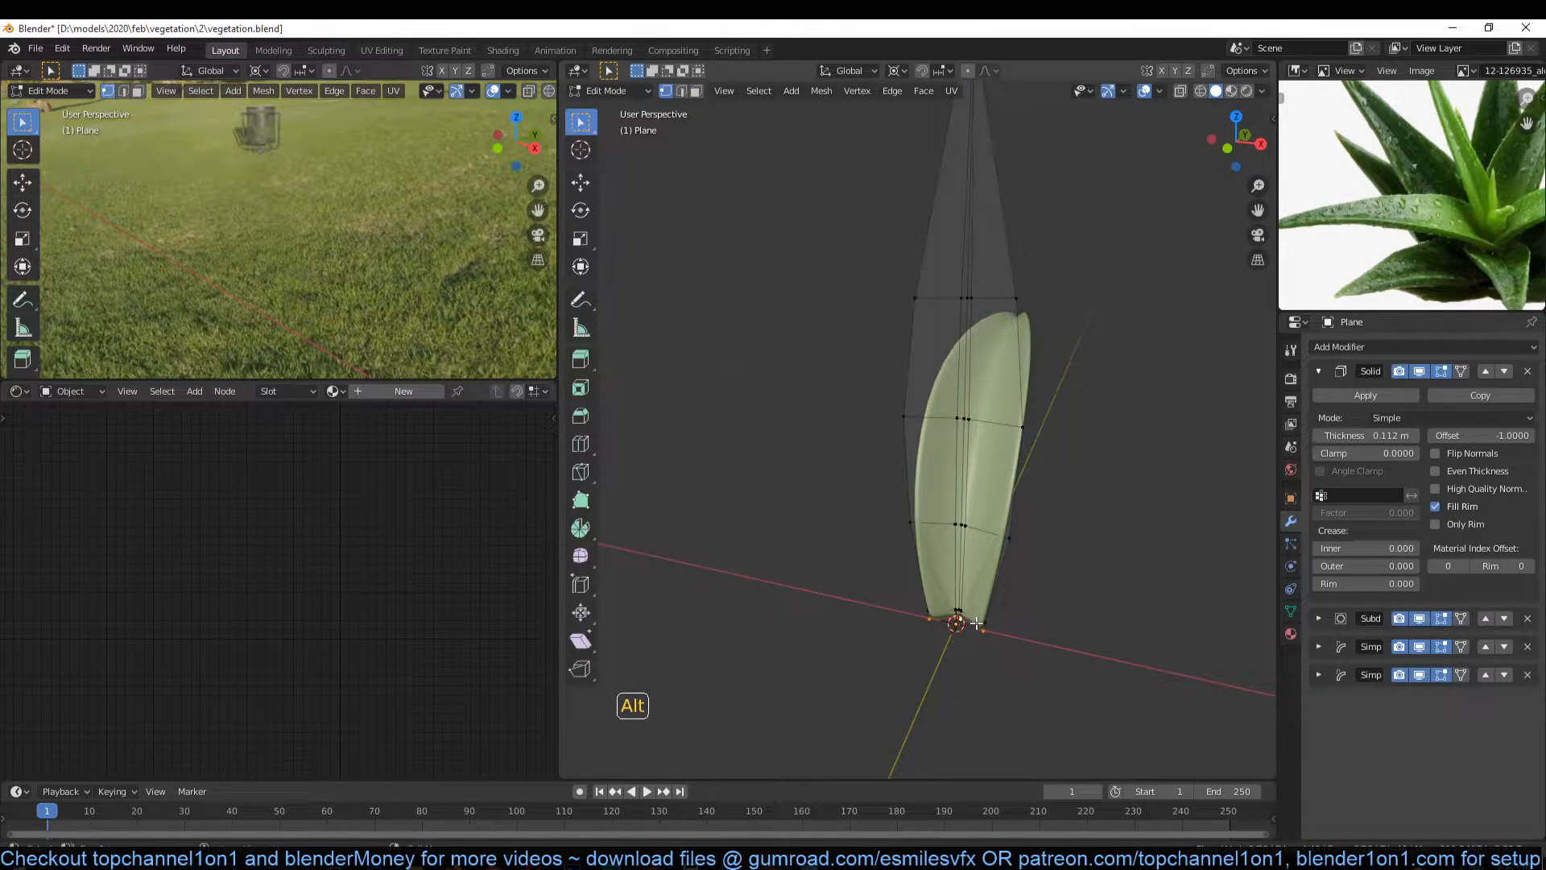
pyautogui.press('z')
pyautogui.click(854, 601)
pyautogui.press('c')
pyautogui.moveTo(986, 627); pyautogui.dragTo(932, 625)
pyautogui.press('Escape')
pyautogui.press('s')
pyautogui.press('x')
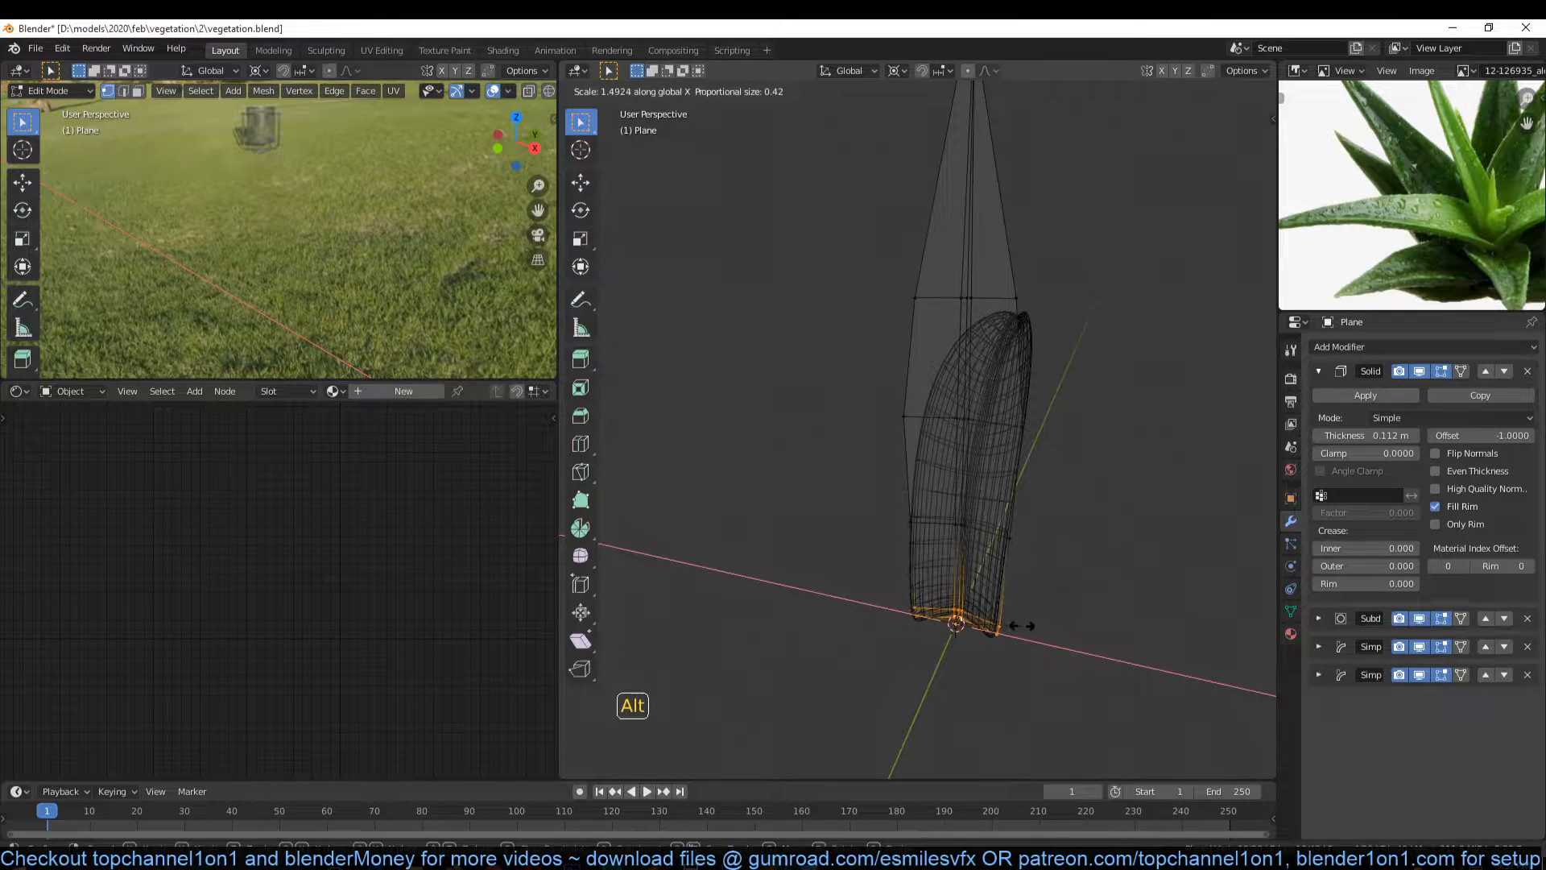
pyautogui.click(1007, 622)
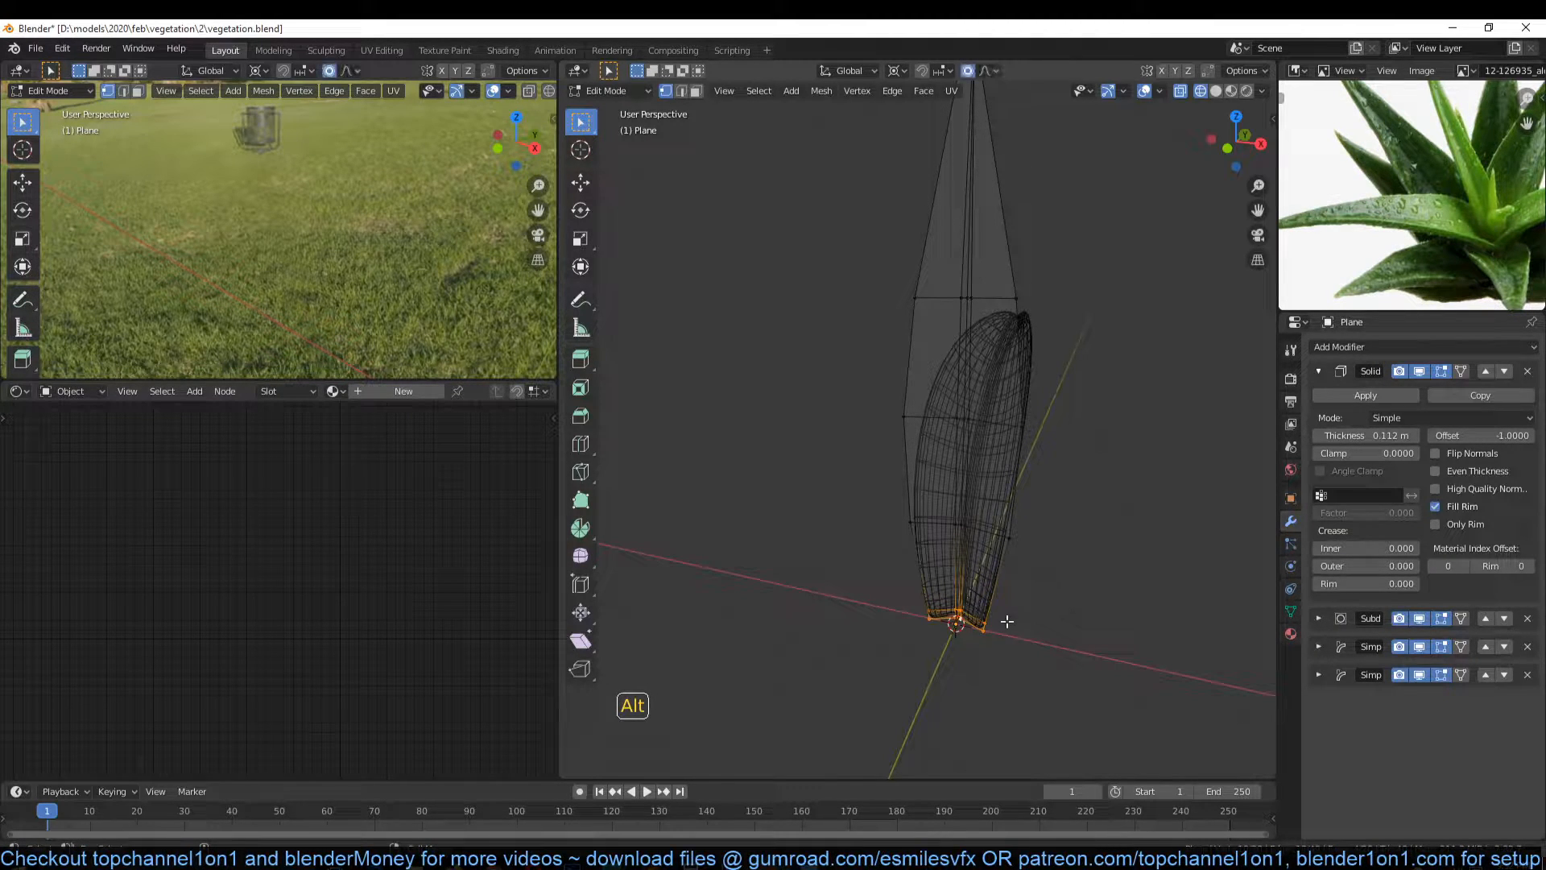
# Step: Widen the leaf's base by scaling it about 1.64 along X with smooth proportional editing, and return to solid shading in Object Mode
pyautogui.press('s')
pyautogui.press('x')
pyautogui.scroll(3, 1038, 622)
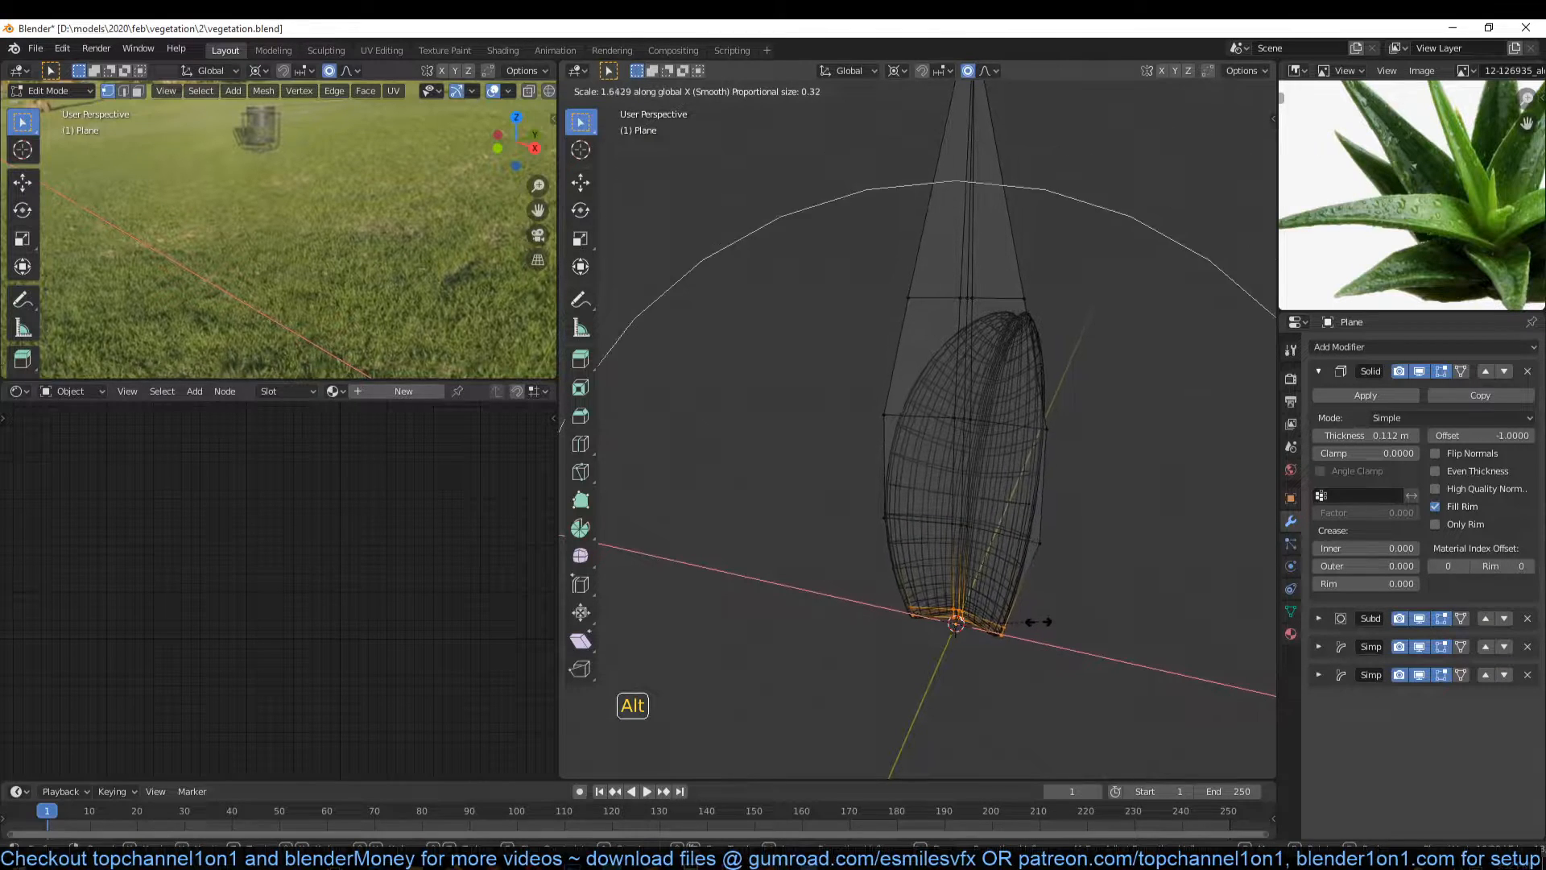
pyautogui.click(1039, 622)
pyautogui.press('Tab')
pyautogui.press('z')
pyautogui.moveTo(1035, 528); pyautogui.dragTo(1207, 533, button='middle')
# Step: Examine the leaf's width and arch from several angles and in side view against the reference photo
pyautogui.scroll(-2, 1426, 277)
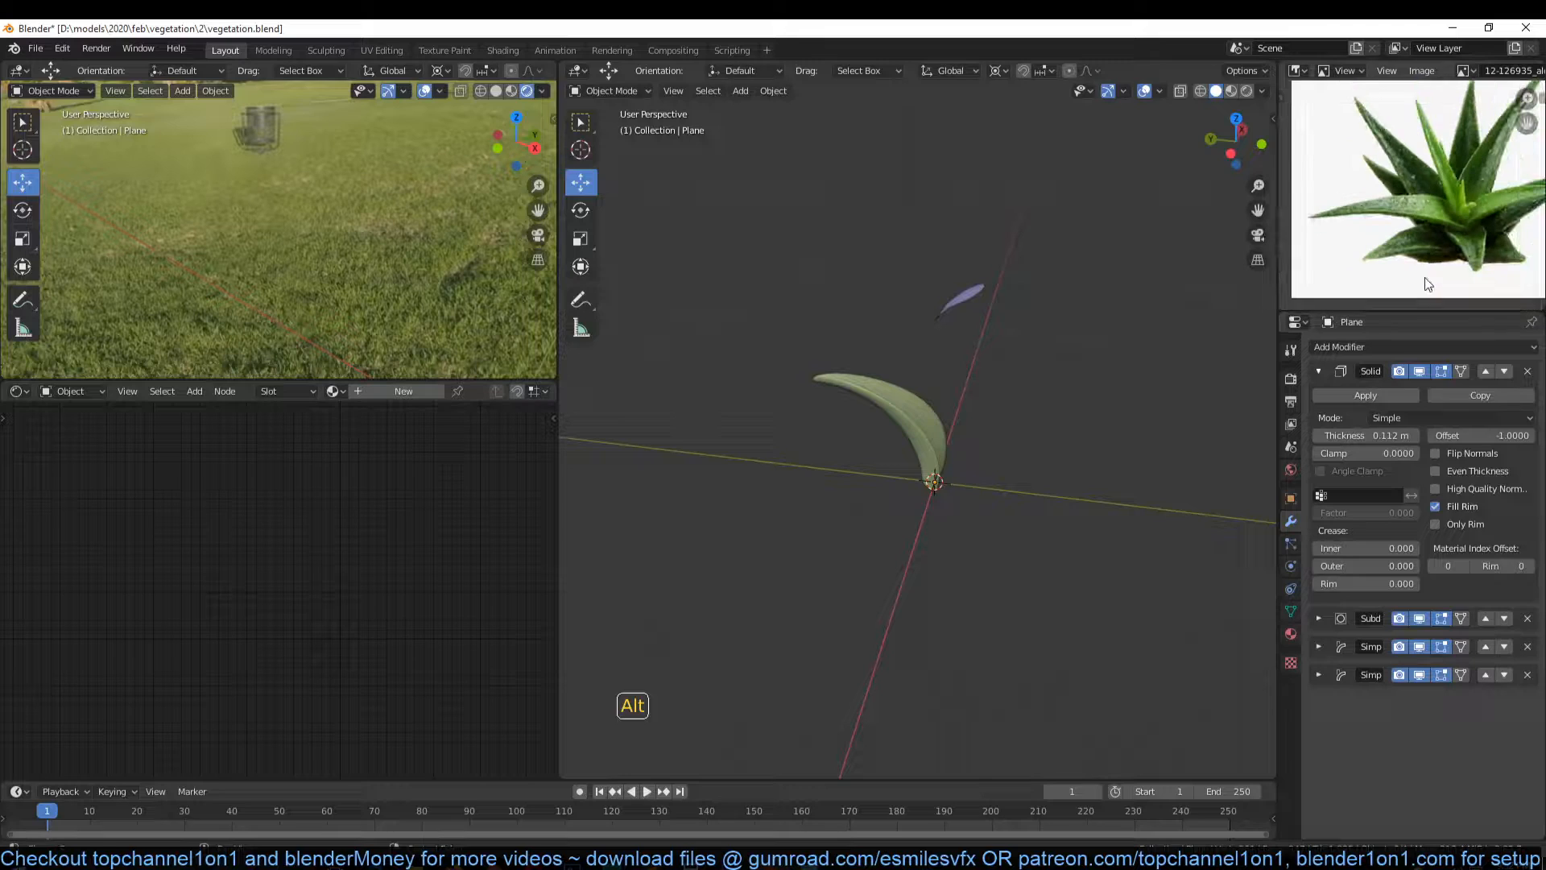
pyautogui.scroll(2, 1323, 273)
pyautogui.click(901, 425)
pyautogui.keyDown('alt'); pyautogui.moveTo(904, 425); pyautogui.dragTo(1074, 462, button='middle'); pyautogui.keyUp('alt')
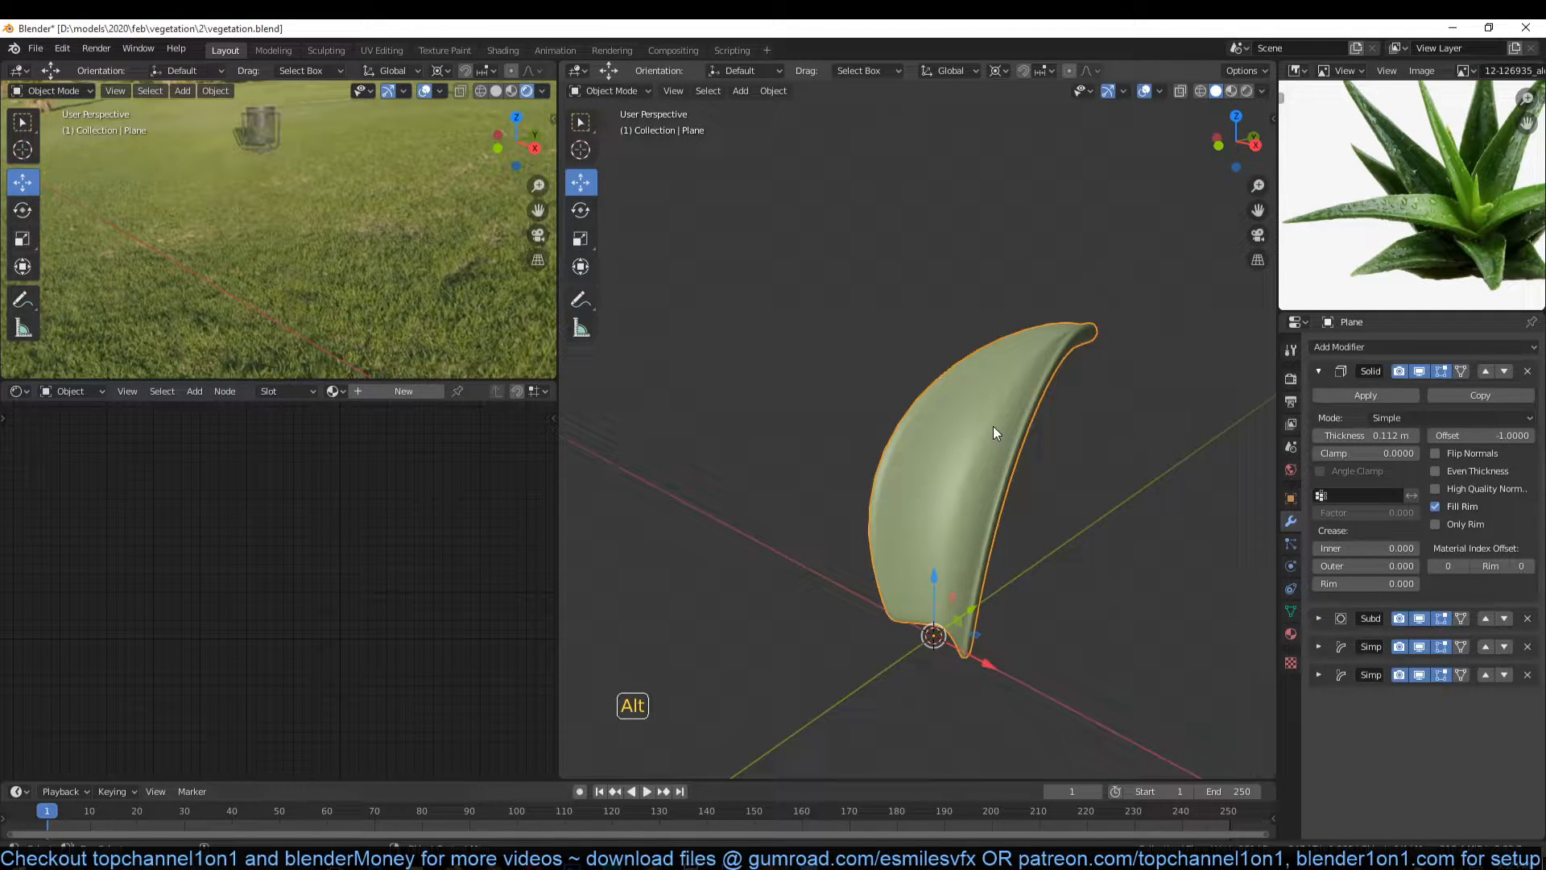
pyautogui.moveTo(994, 436); pyautogui.dragTo(970, 457, button='middle')
pyautogui.press('Tab')
pyautogui.press('Tab')
pyautogui.scroll(-2, 1437, 209)
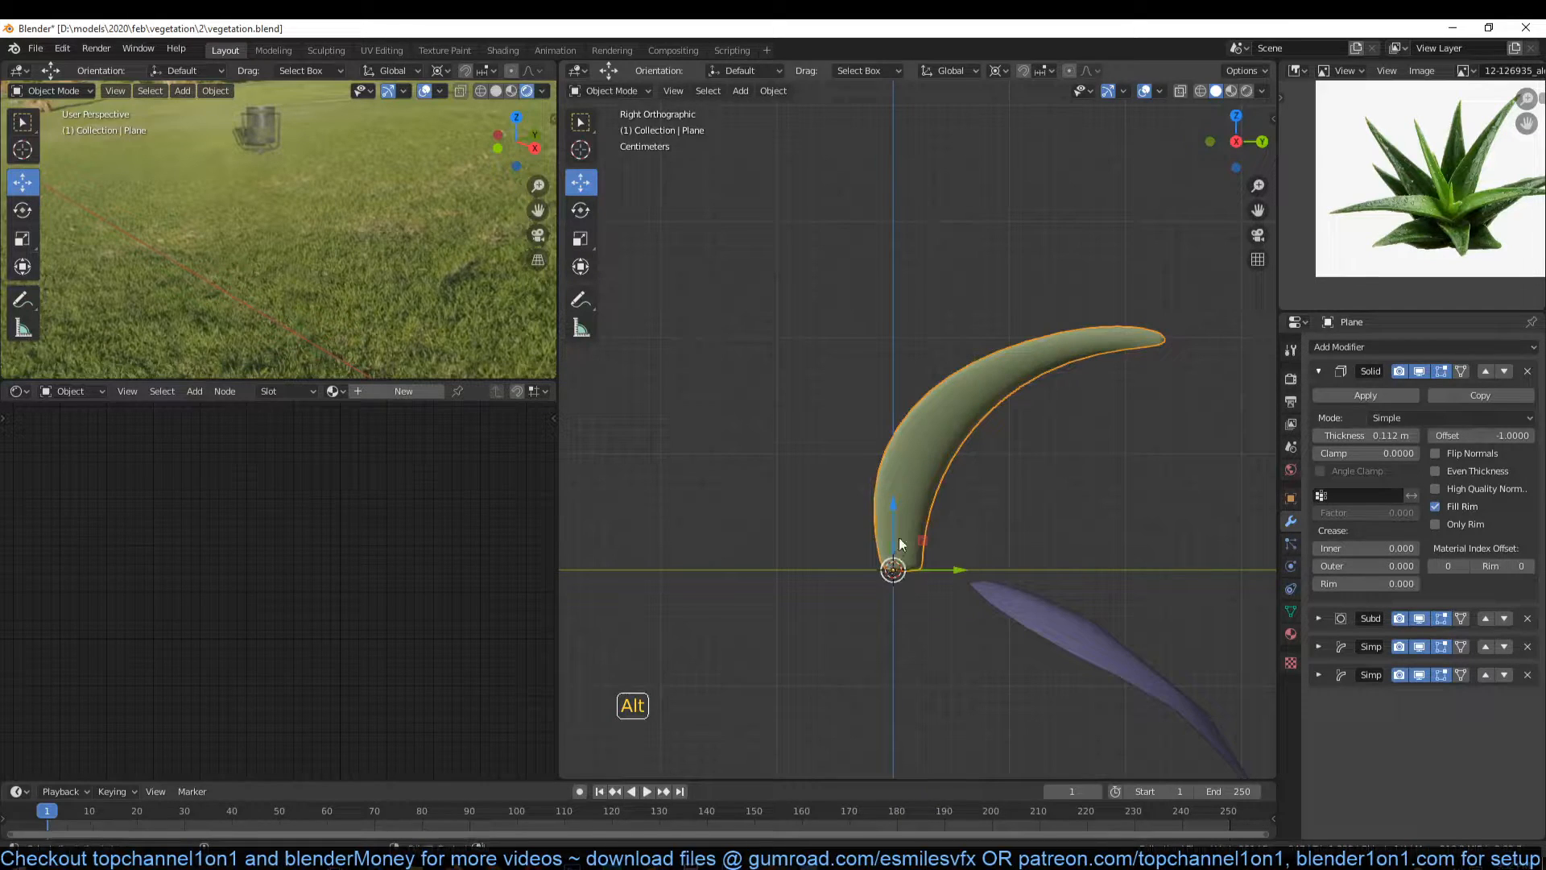
# Step: Add an Array modifier to the leaf with a count of 5
pyautogui.click(1318, 370)
pyautogui.click(1411, 347)
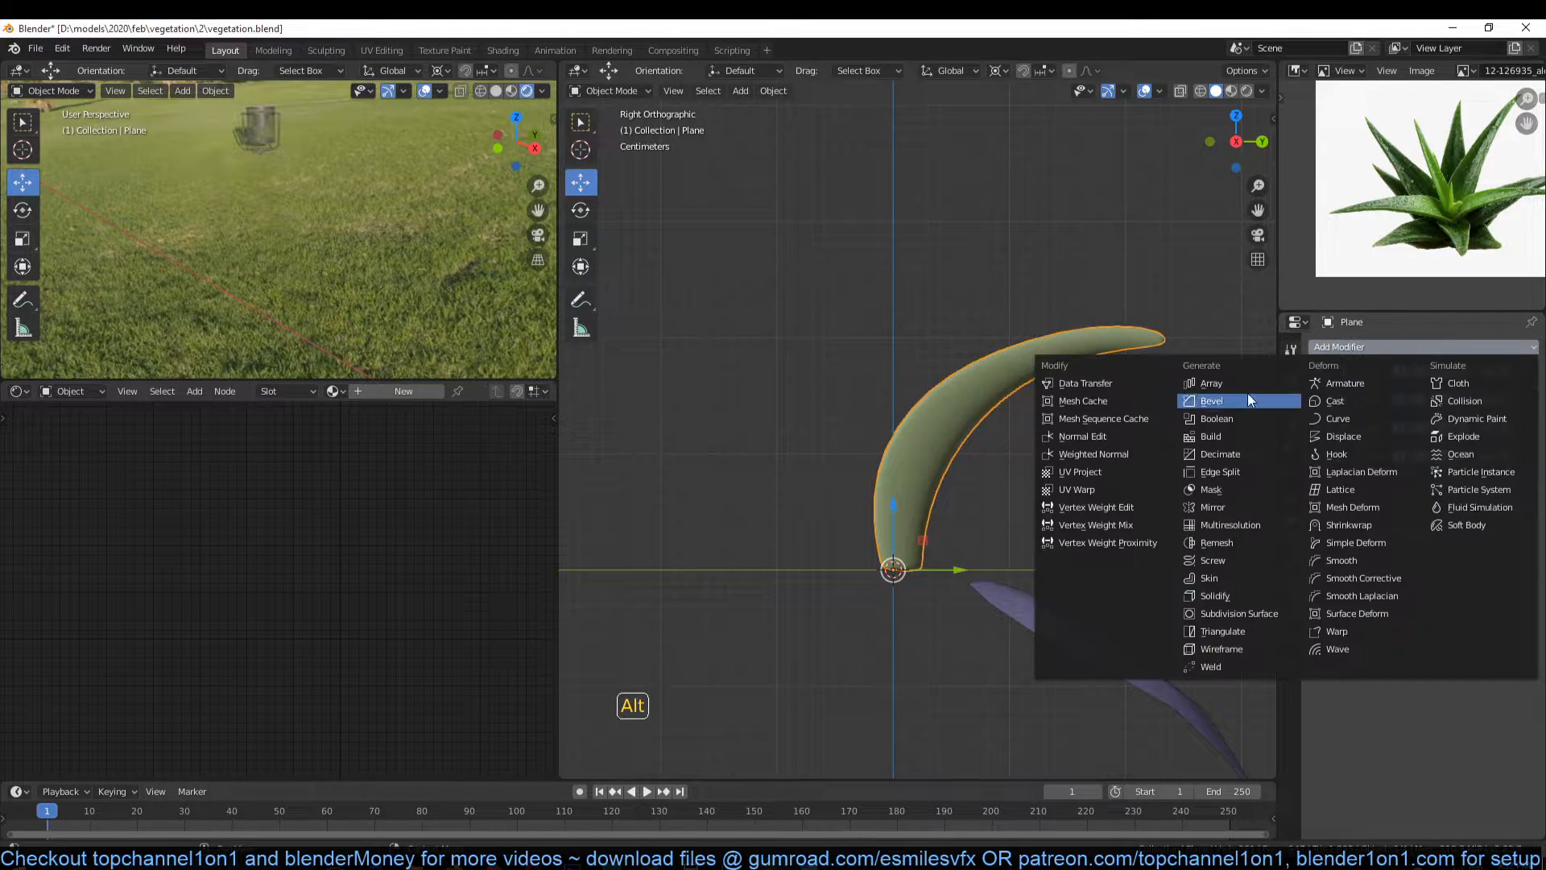
pyautogui.click(1211, 383)
pyautogui.moveTo(1151, 372); pyautogui.dragTo(1150, 447, button='middle')
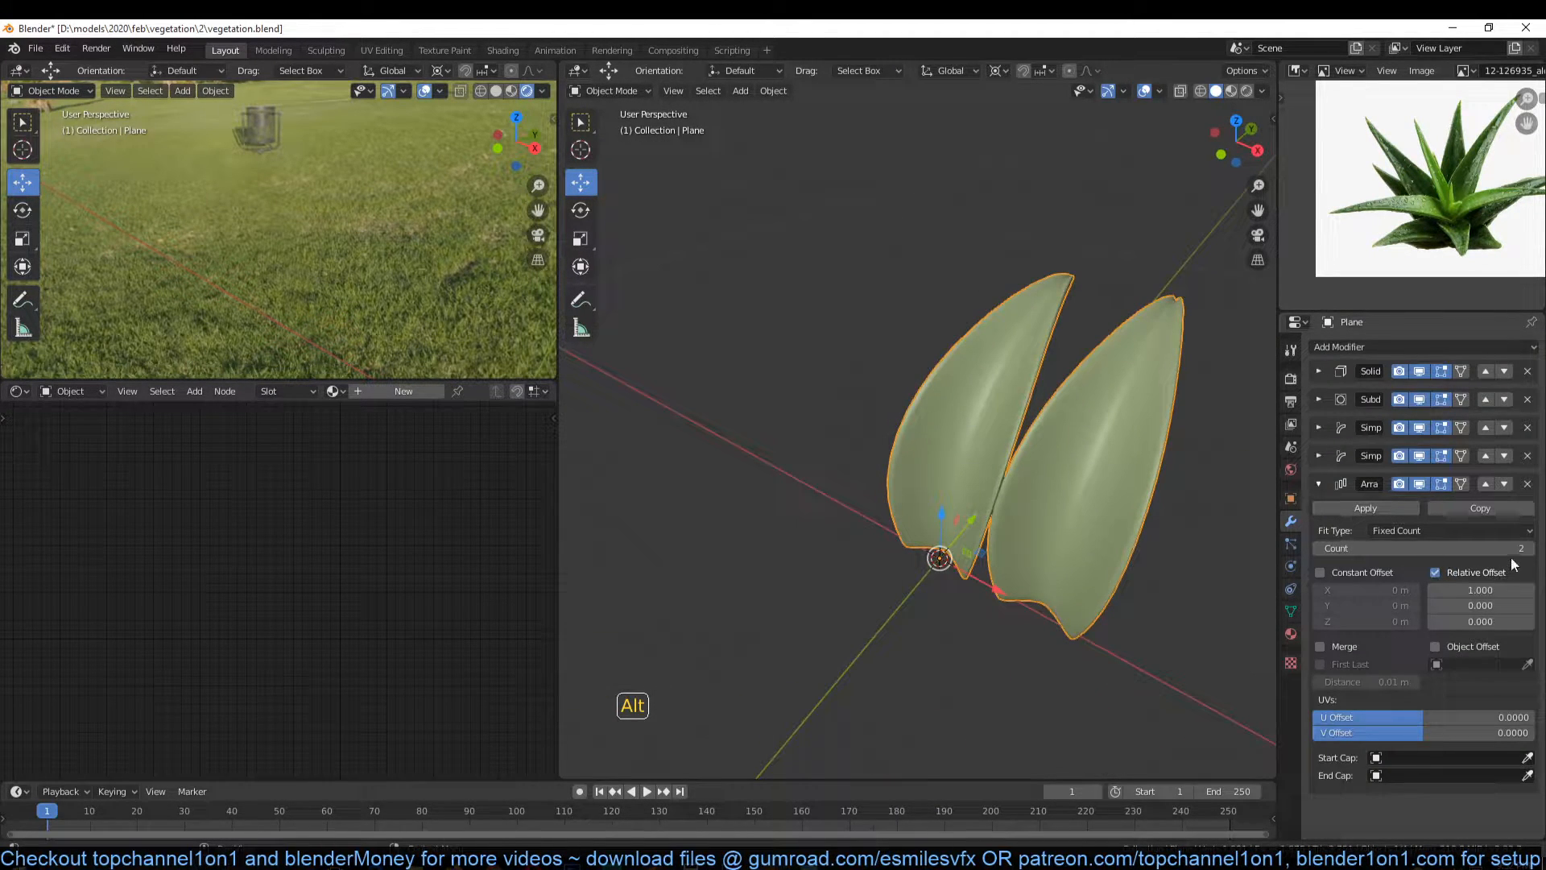
pyautogui.click(1531, 549)
pyautogui.click(1531, 549)
pyautogui.click(1530, 549)
# Step: Switch to the top view and add an Arrows empty at the first leaf's base
pyautogui.scroll(-4, 937, 448)
pyautogui.scroll(2, 938, 451)
pyautogui.press('KP_7')
pyautogui.keyDown('shift'); pyautogui.moveTo(849, 442); pyautogui.dragTo(574, 410, button='middle'); pyautogui.keyUp('shift')
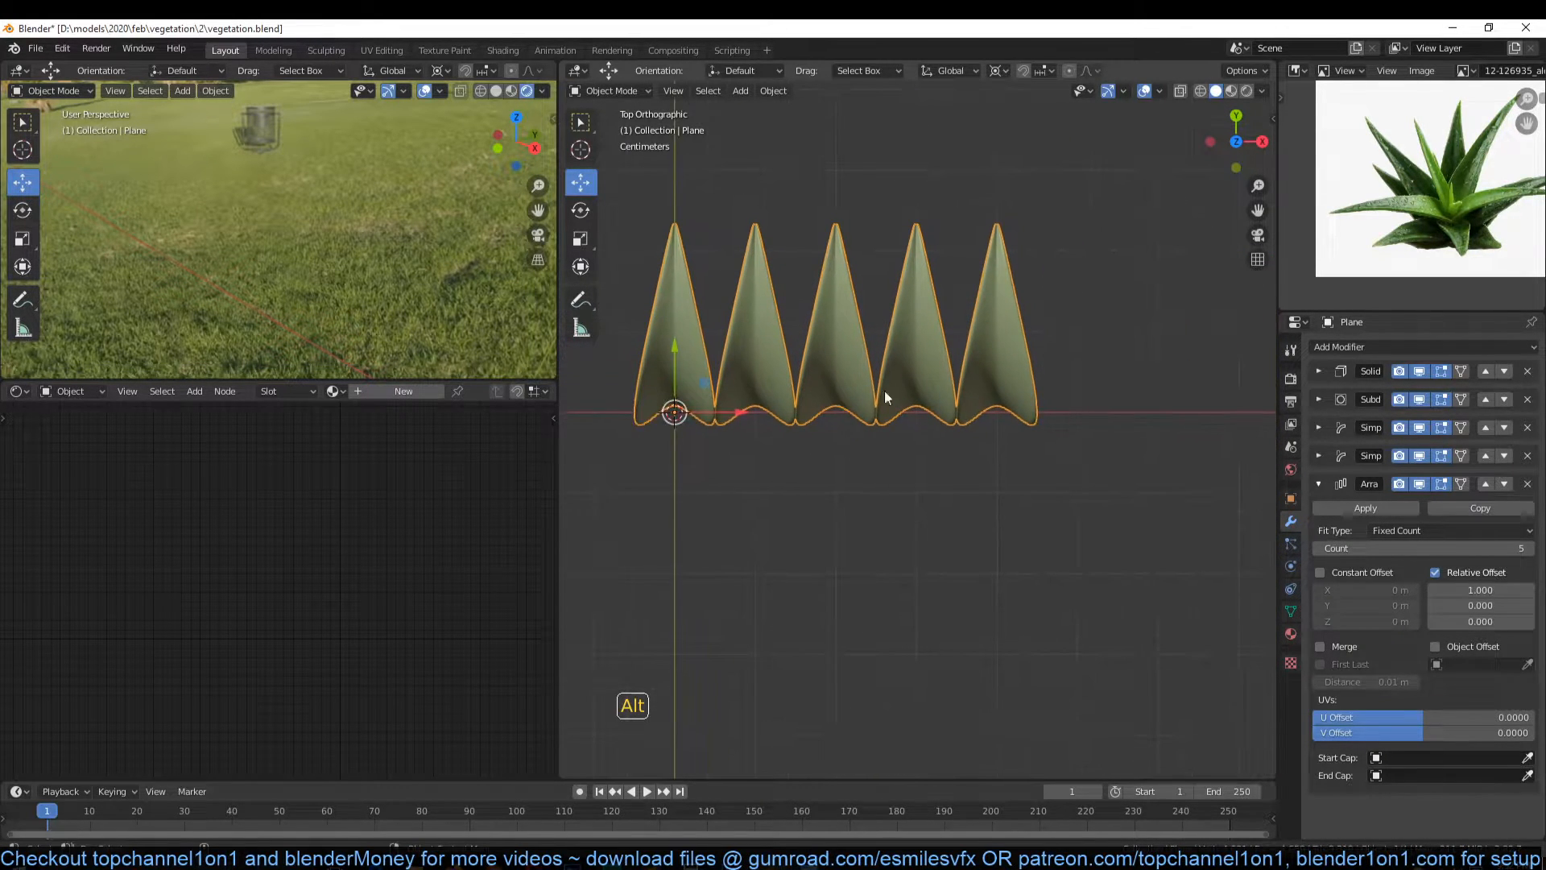
pyautogui.keyDown('shift'); pyautogui.moveTo(724, 385); pyautogui.dragTo(795, 387, button='middle'); pyautogui.keyUp('shift')
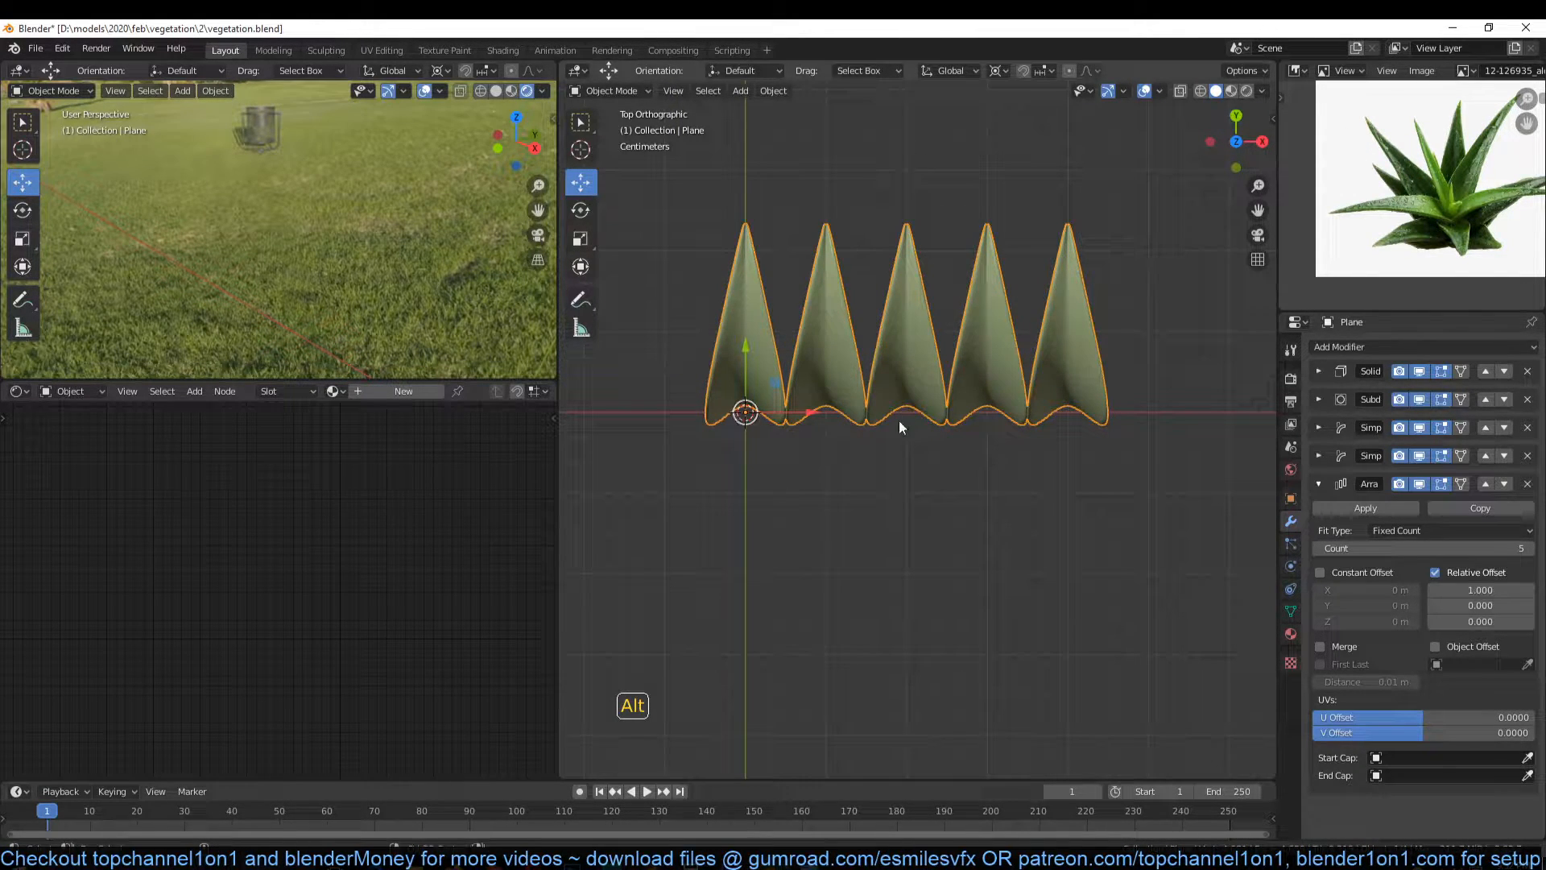
pyautogui.hotkey('shift', 'a')
pyautogui.moveTo(841, 564)
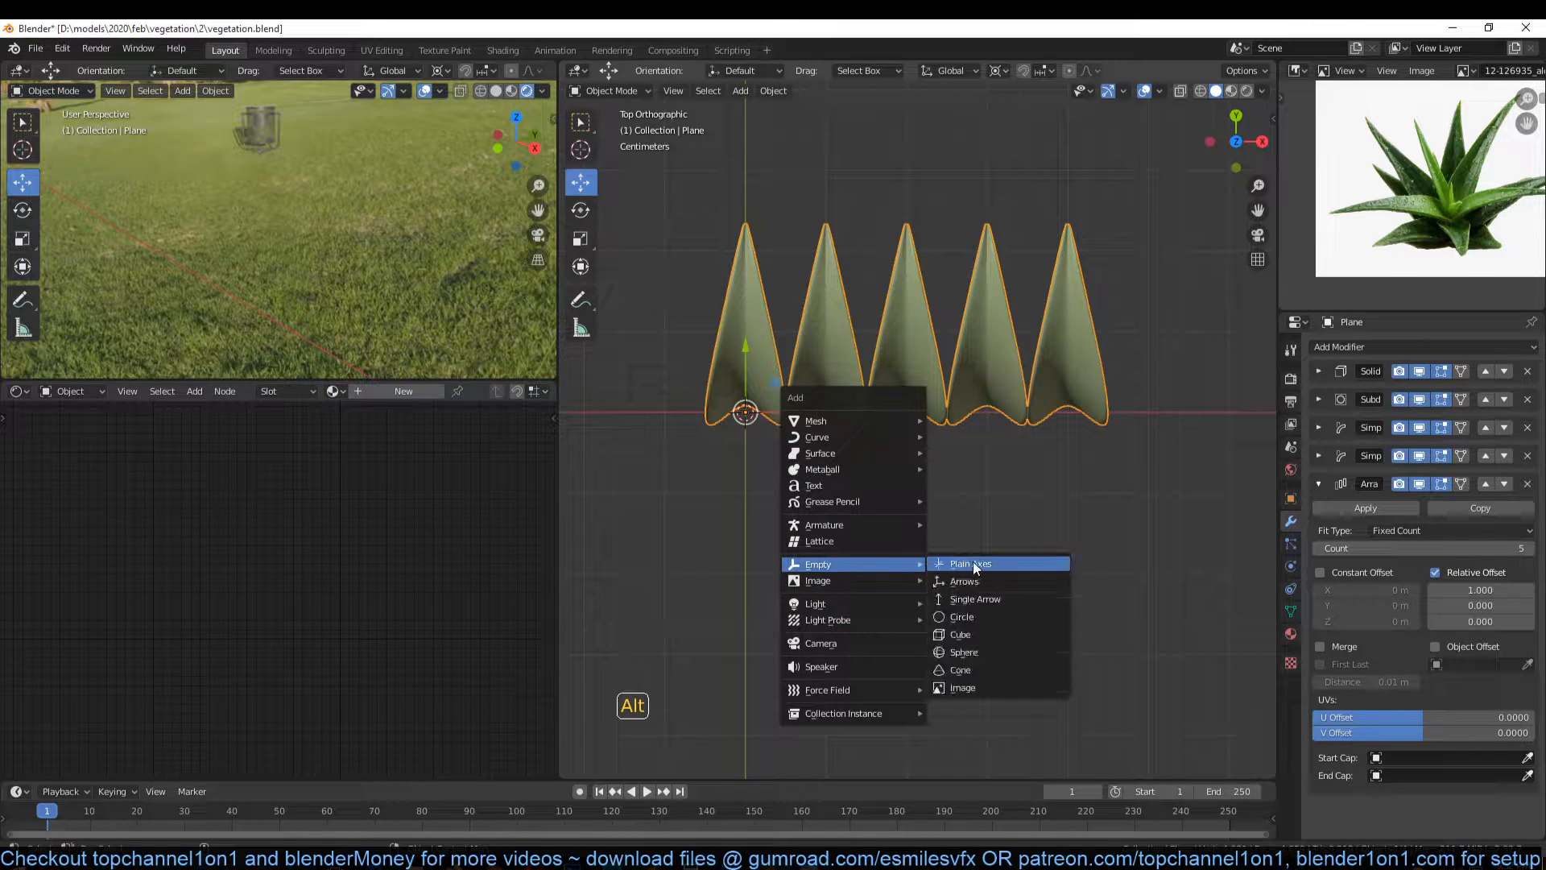
pyautogui.click(973, 581)
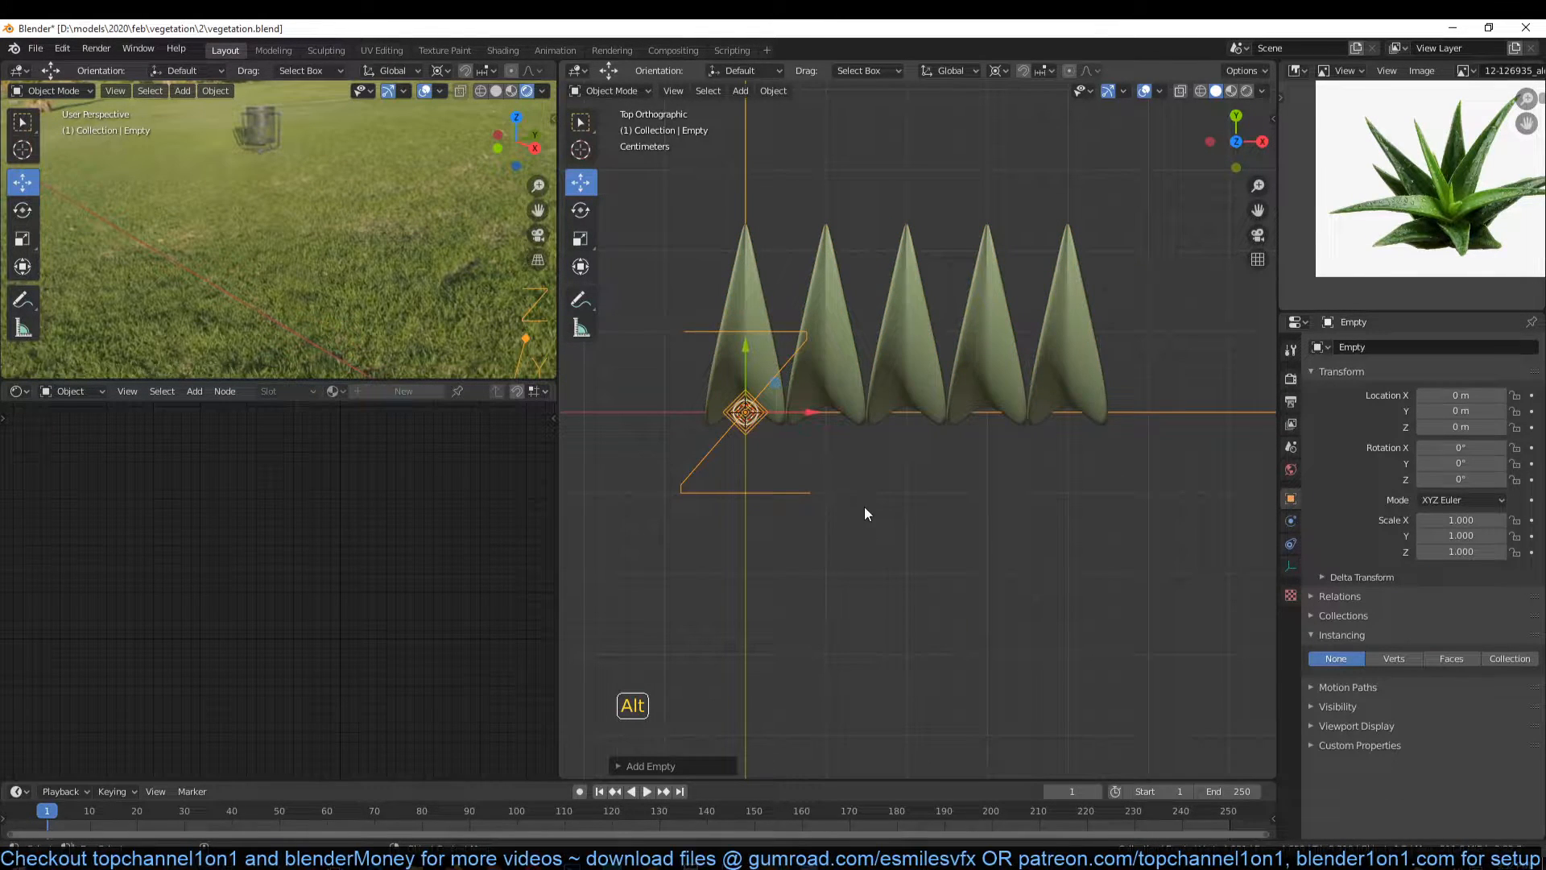
# Step: Turn off the leaf array's relative offset and use the arrows empty as its object offset
pyautogui.click(745, 292)
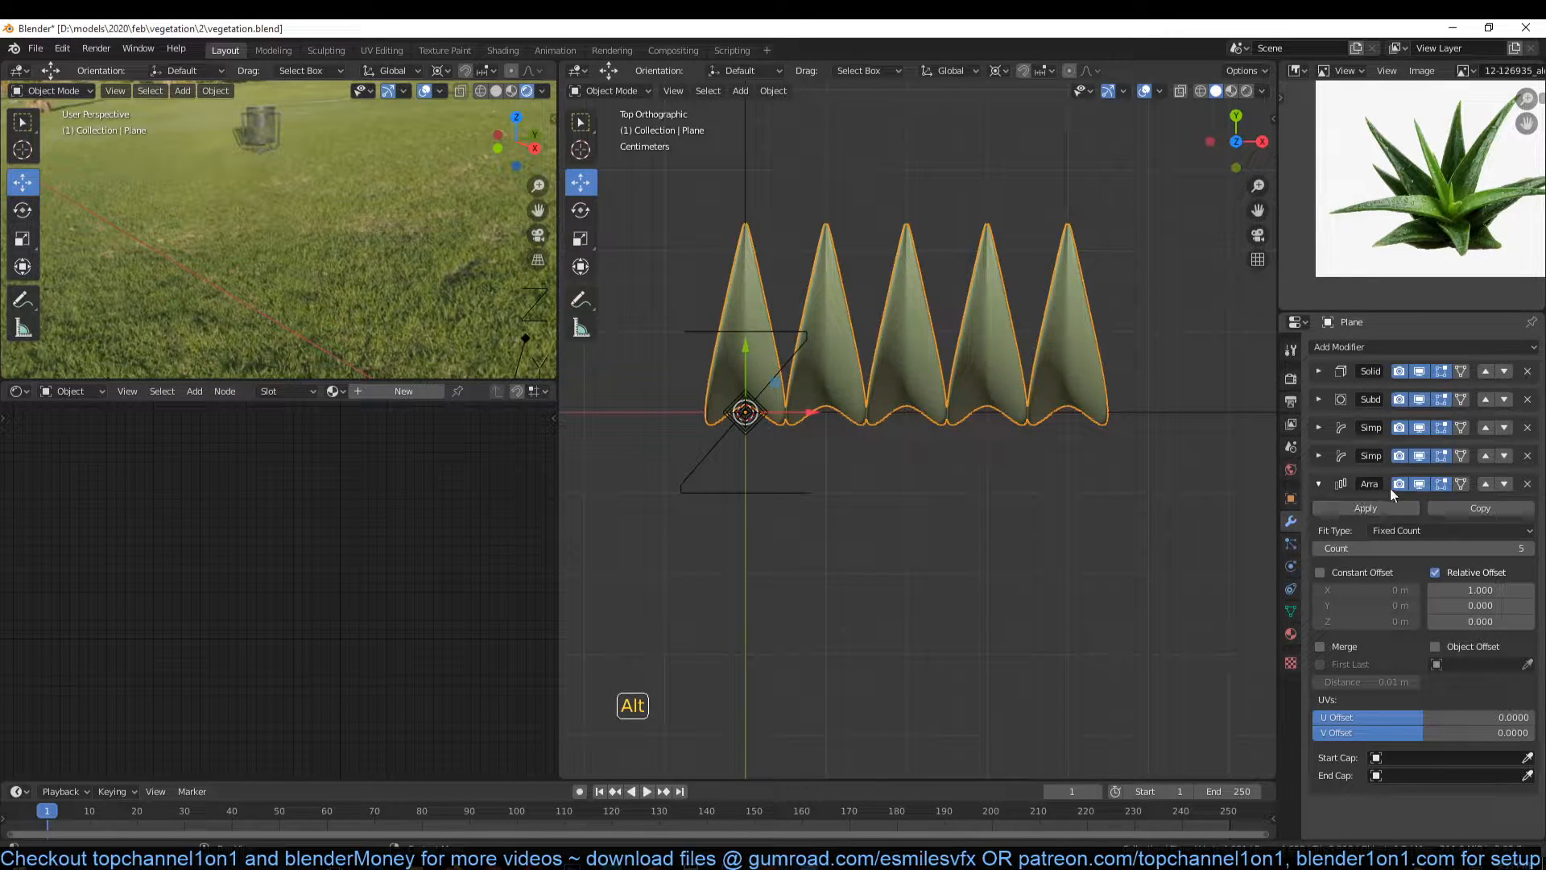
pyautogui.click(1435, 572)
pyautogui.click(1521, 649)
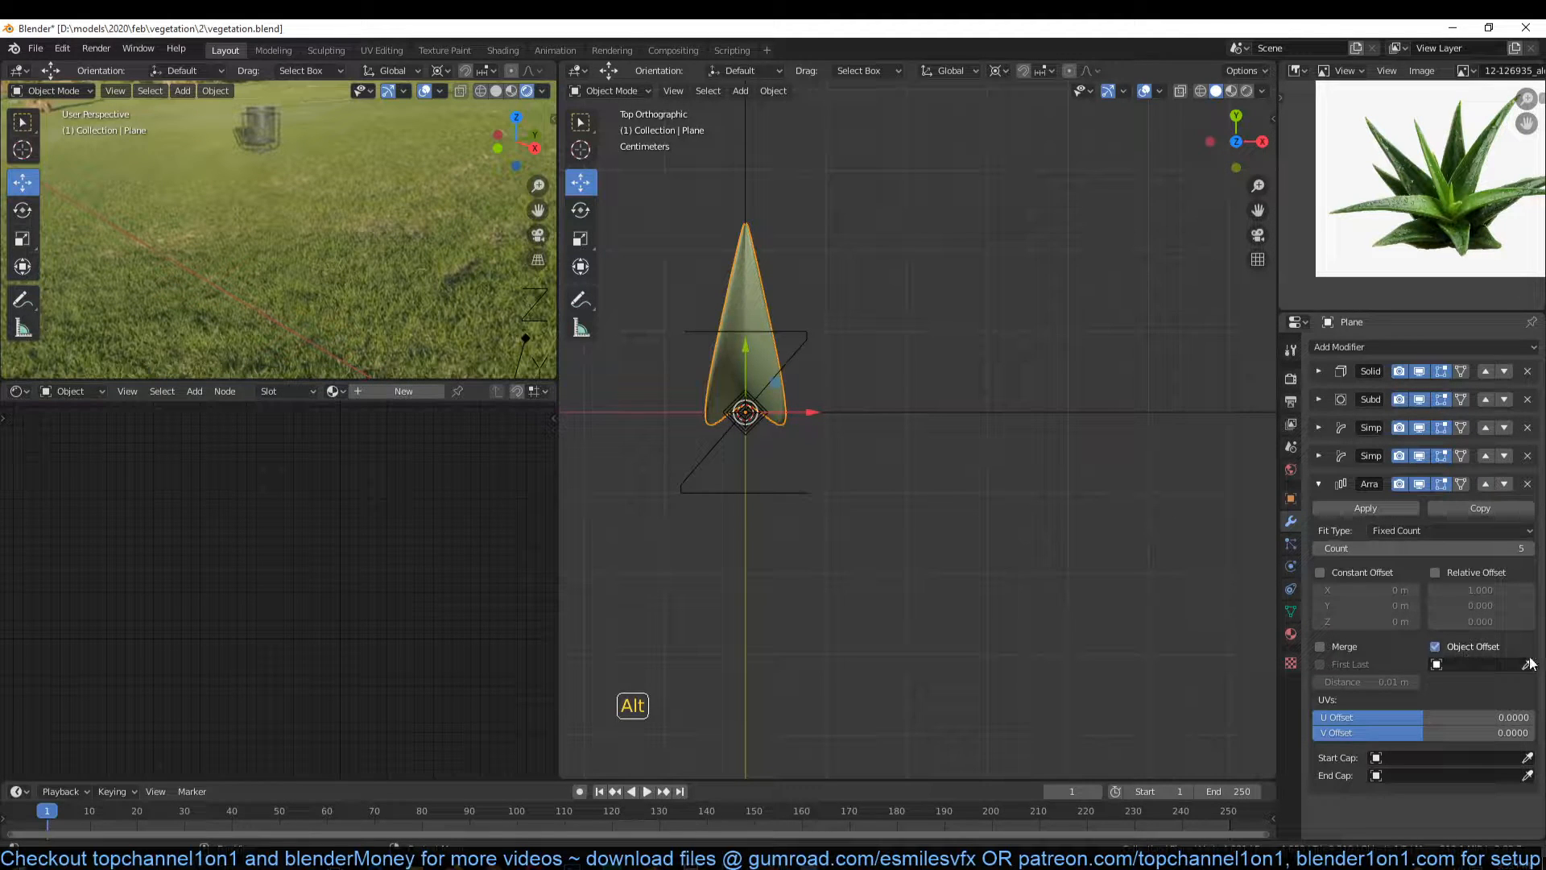
pyautogui.click(802, 492)
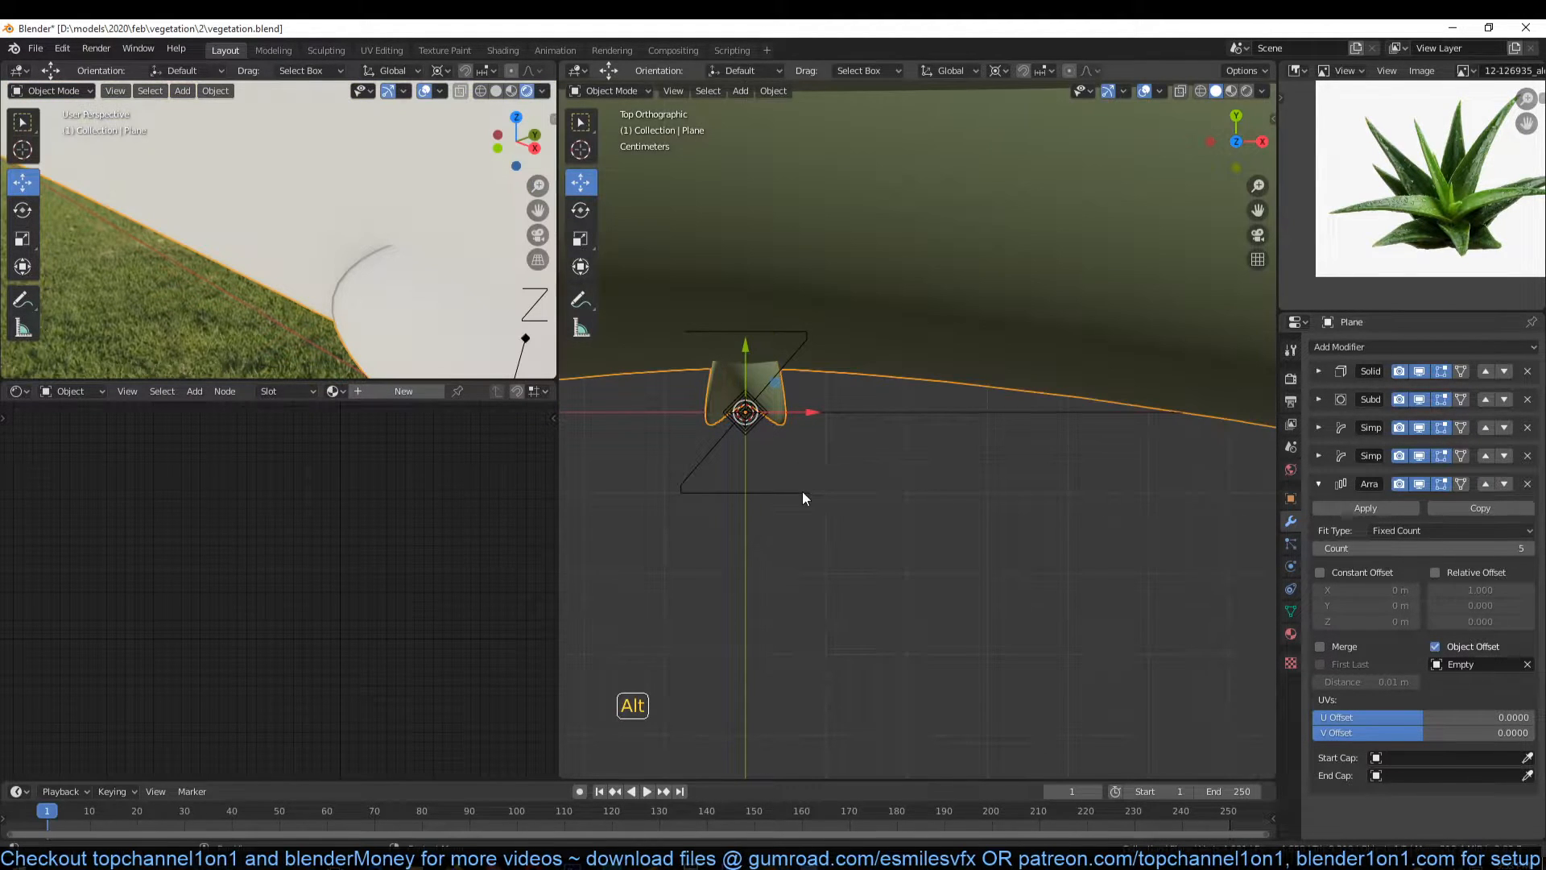
# Step: Apply the scale of the leaf object
pyautogui.scroll(-6, 830, 470)
pyautogui.moveTo(1048, 535); pyautogui.dragTo(952, 413, button='middle')
pyautogui.scroll(12, 952, 418)
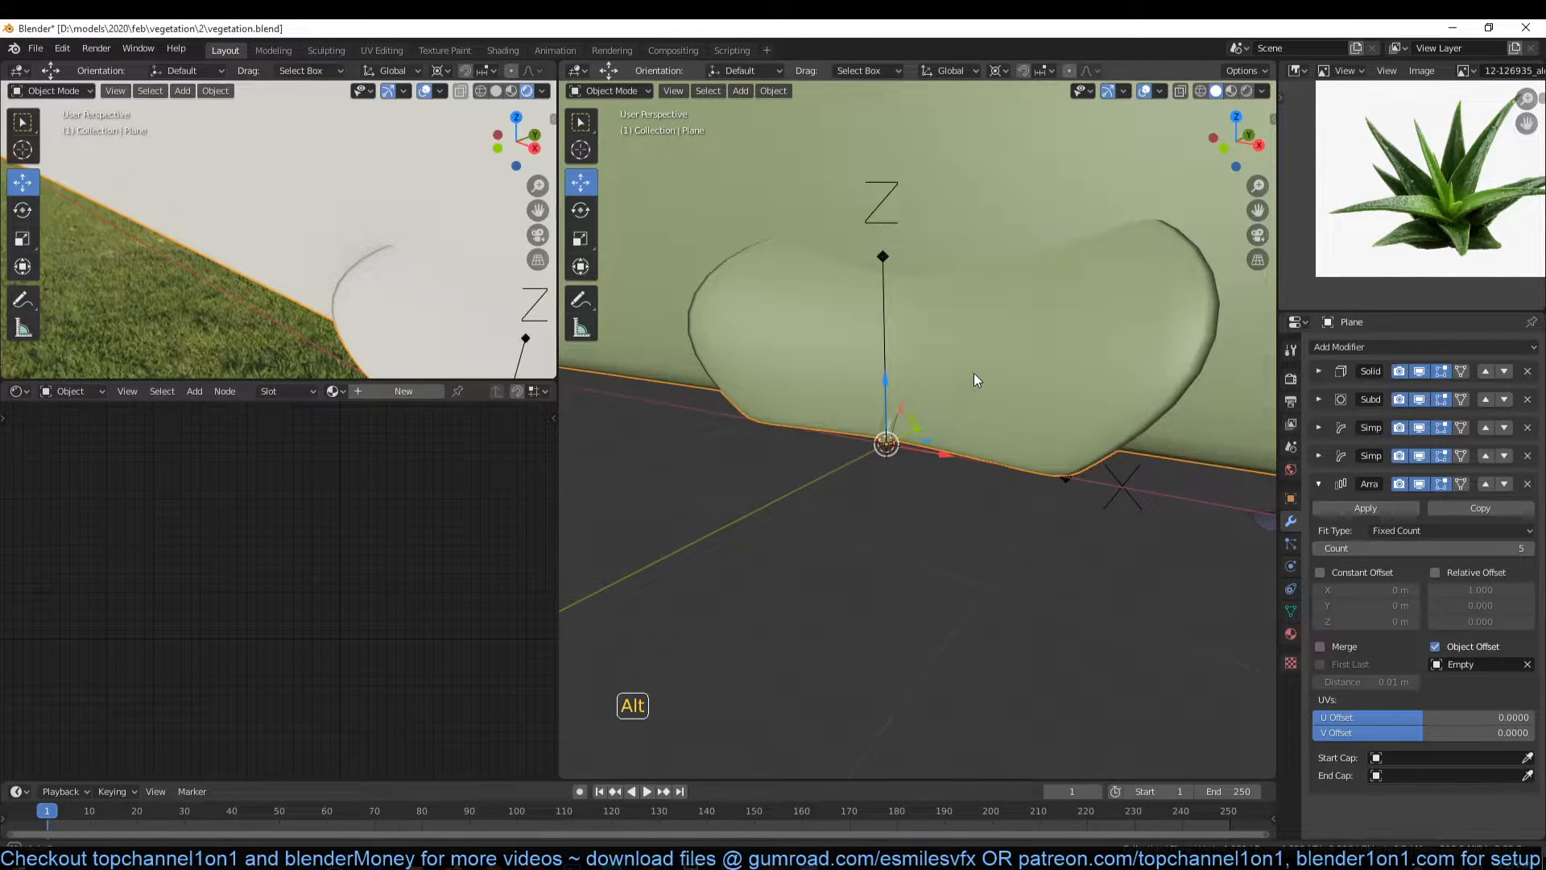
pyautogui.moveTo(973, 373); pyautogui.dragTo(1038, 398, button='middle')
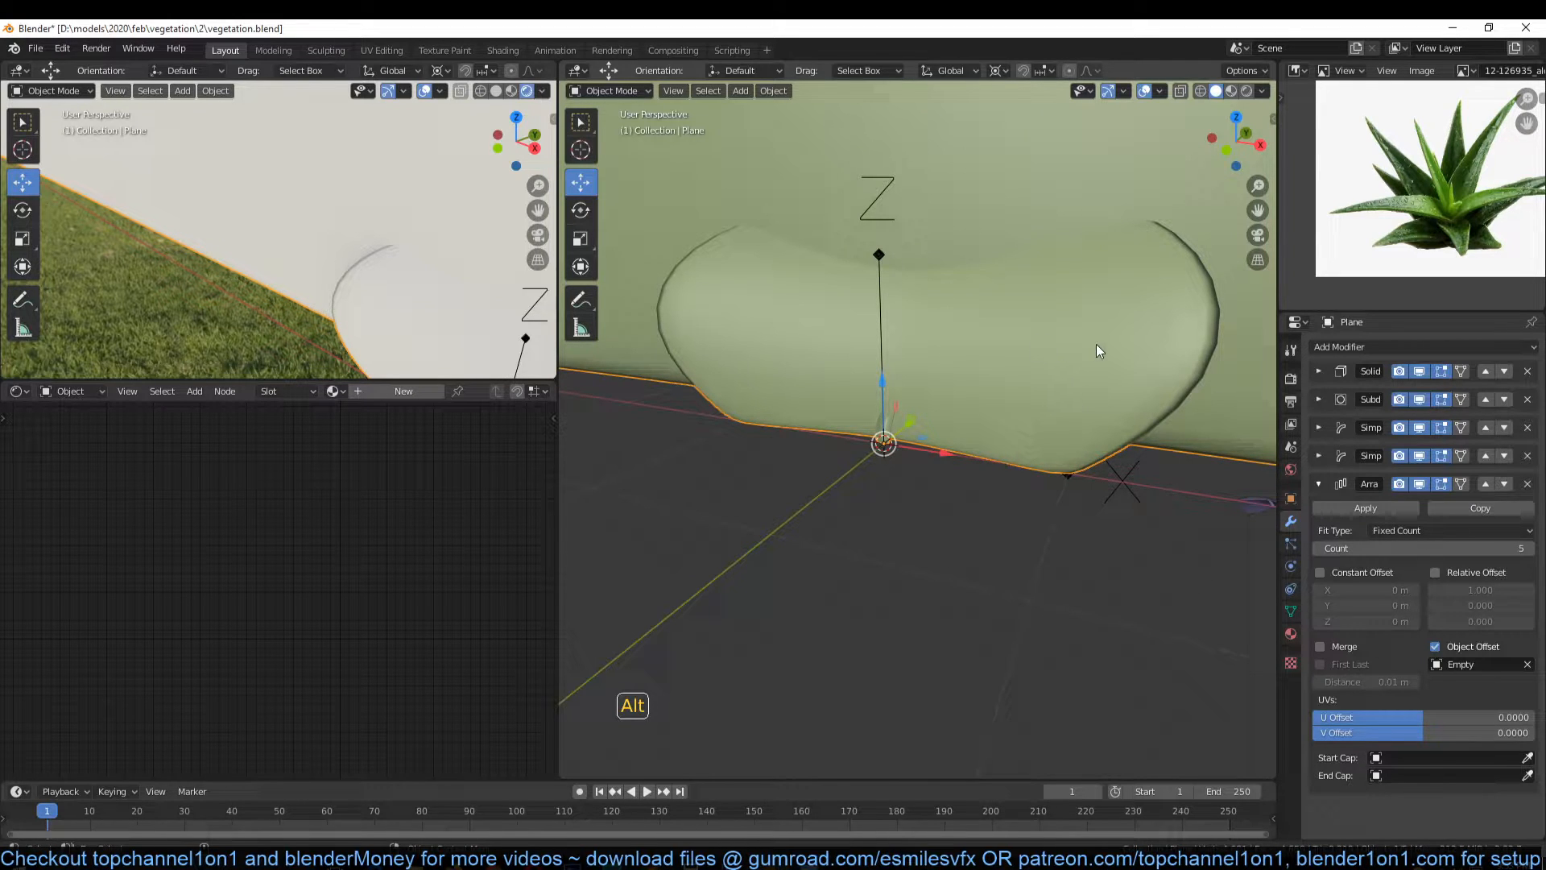
pyautogui.moveTo(828, 443); pyautogui.dragTo(845, 456, button='middle')
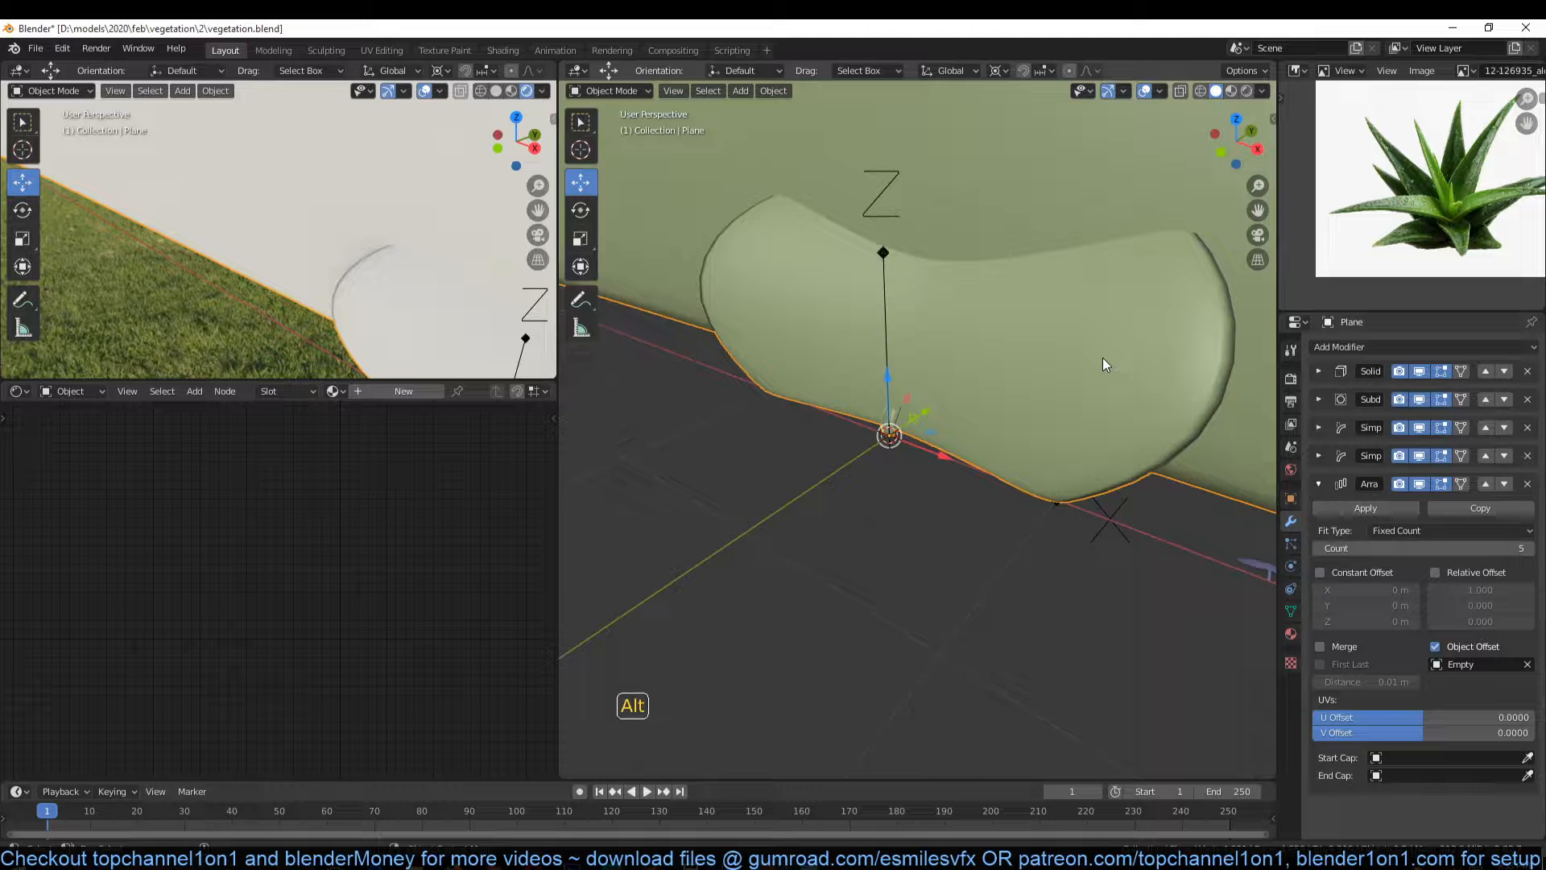
pyautogui.hotkey('ctrl', 'a')
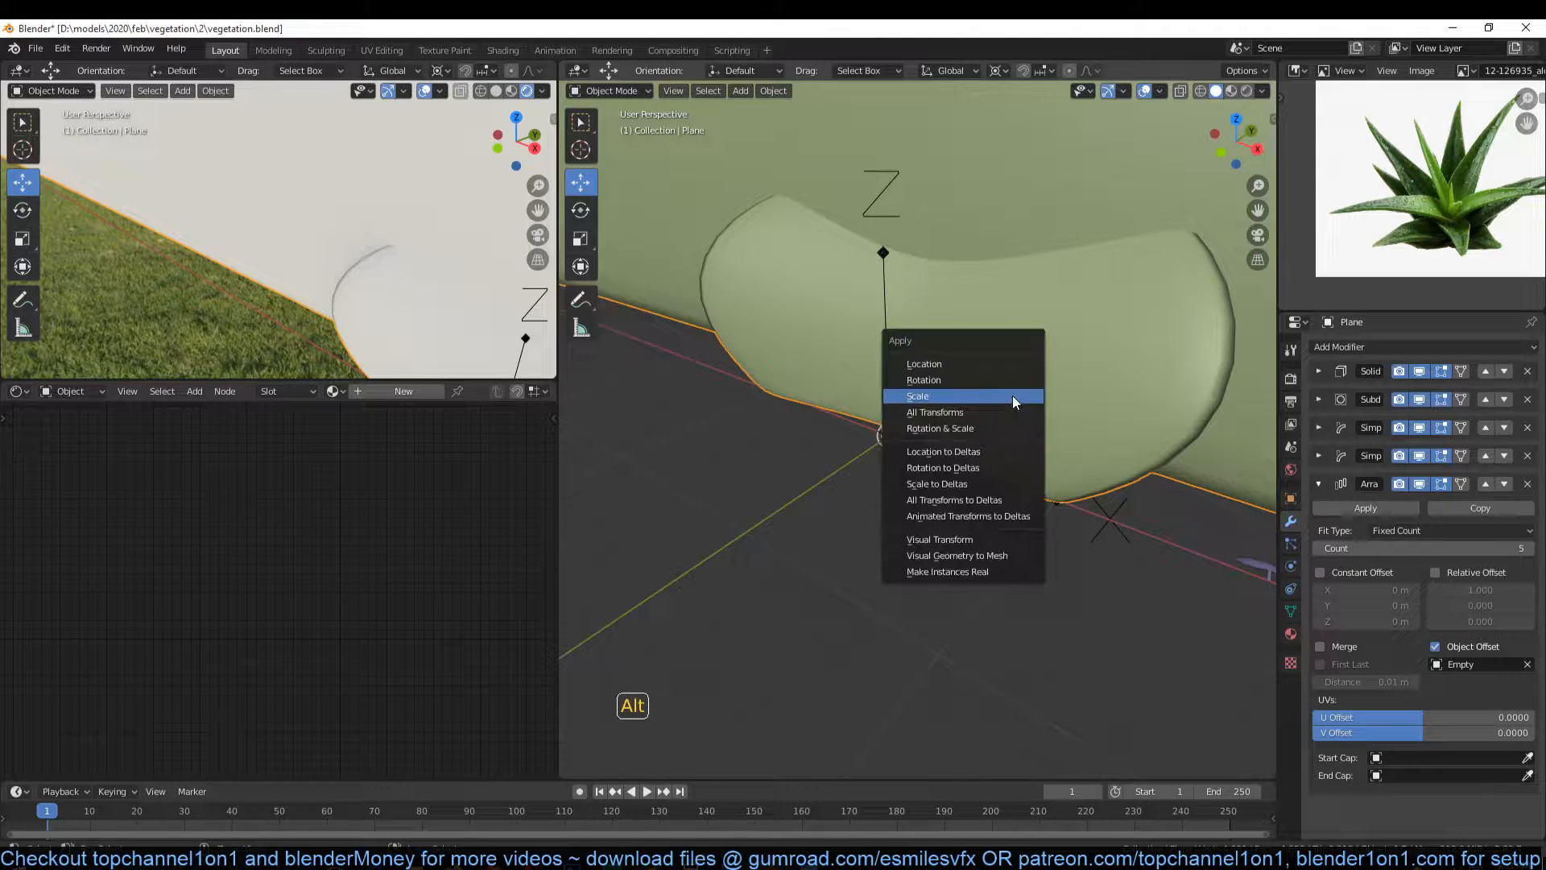
pyautogui.click(1012, 394)
pyautogui.moveTo(1012, 399); pyautogui.dragTo(868, 404, button='middle')
pyautogui.hotkey('ctrl', 'a')
pyautogui.click(1021, 410)
pyautogui.moveTo(981, 429); pyautogui.dragTo(1057, 512, button='middle')
# Step: Select the arrows empty at the leaf's base and apply its object transform
pyautogui.click(776, 282)
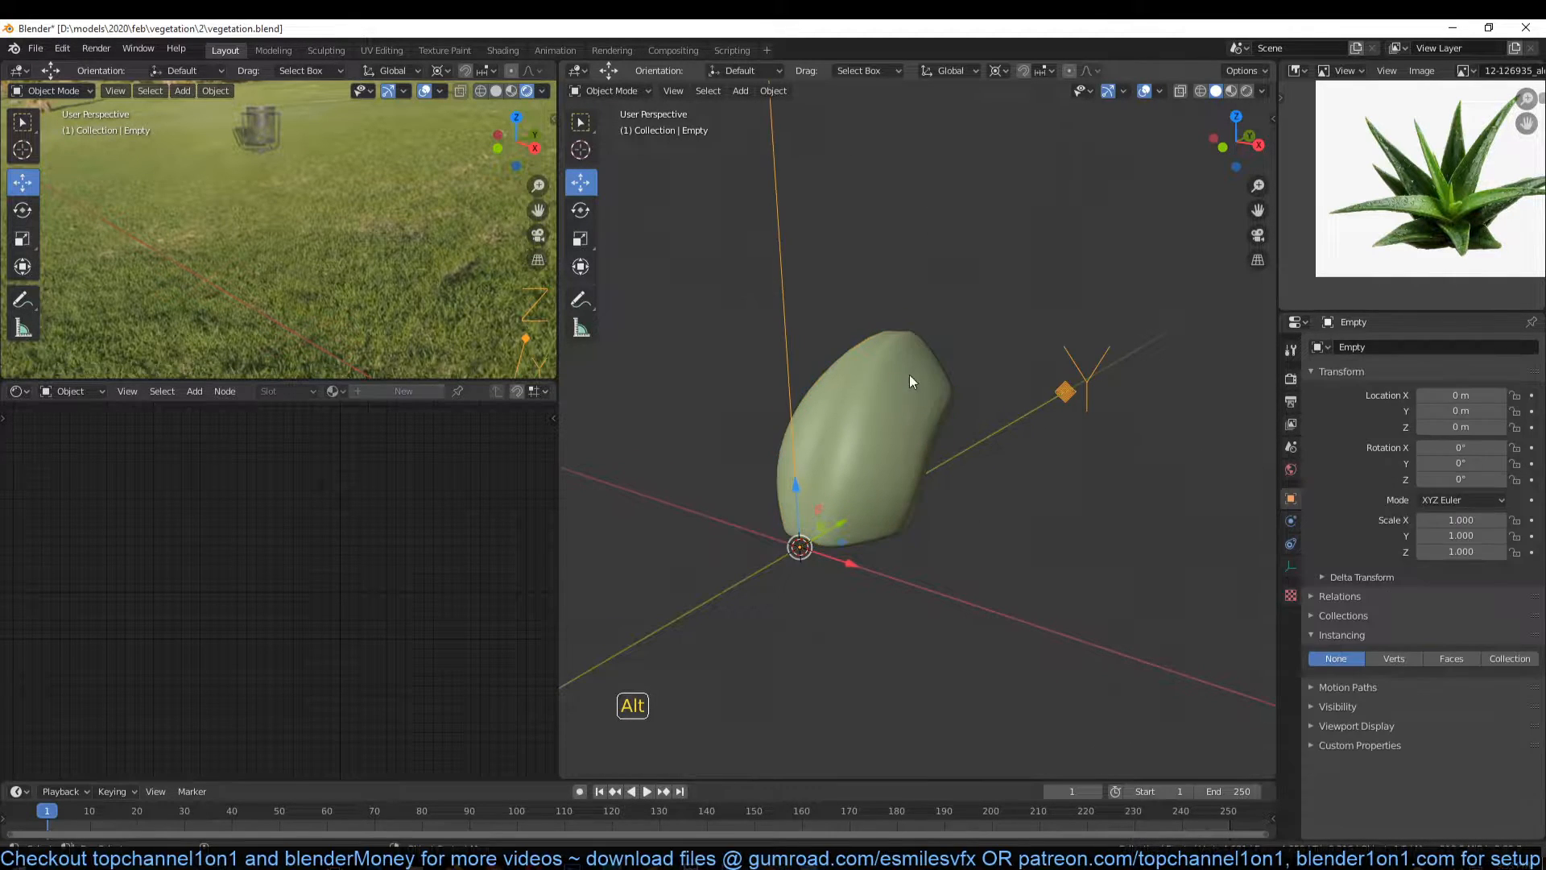
pyautogui.press('s')
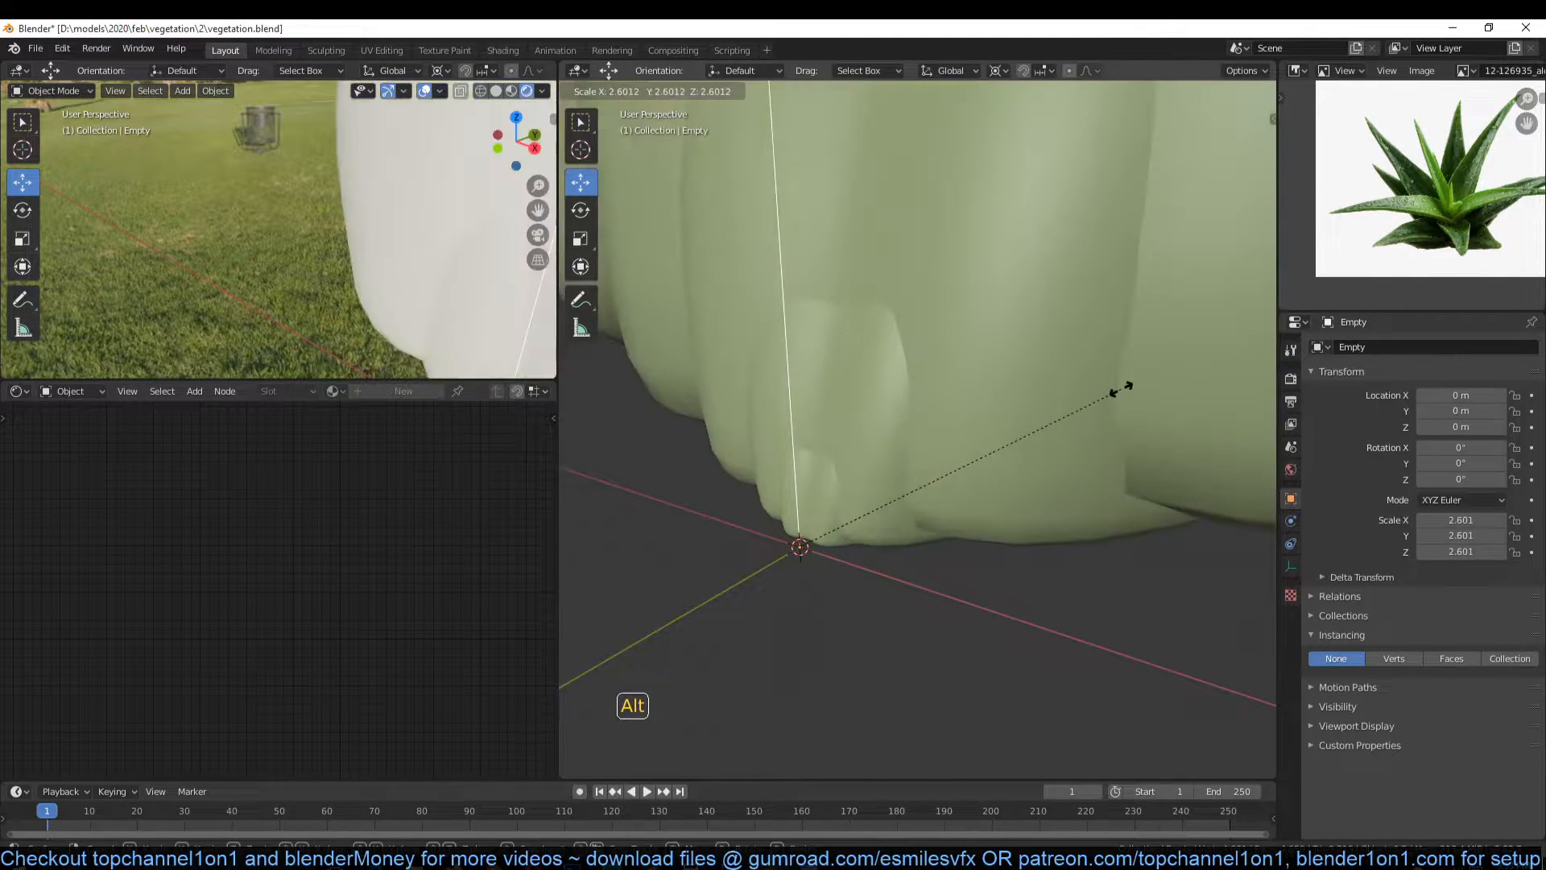
pyautogui.rightClick(983, 444)
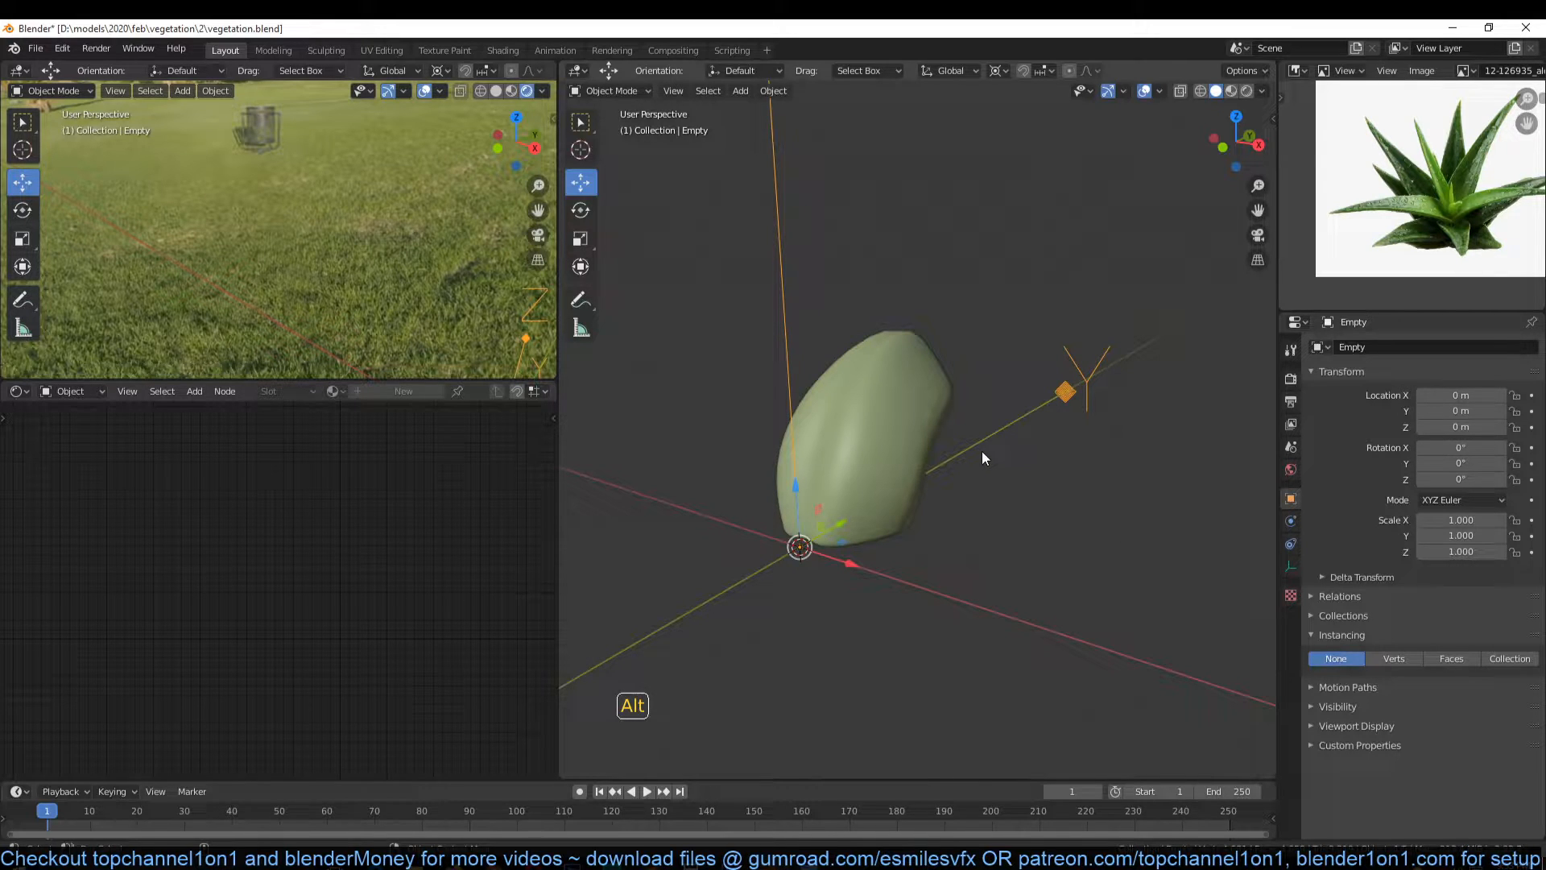
pyautogui.hotkey('ctrl', 'a')
pyautogui.click(934, 456)
pyautogui.hotkey('ctrl', 'a')
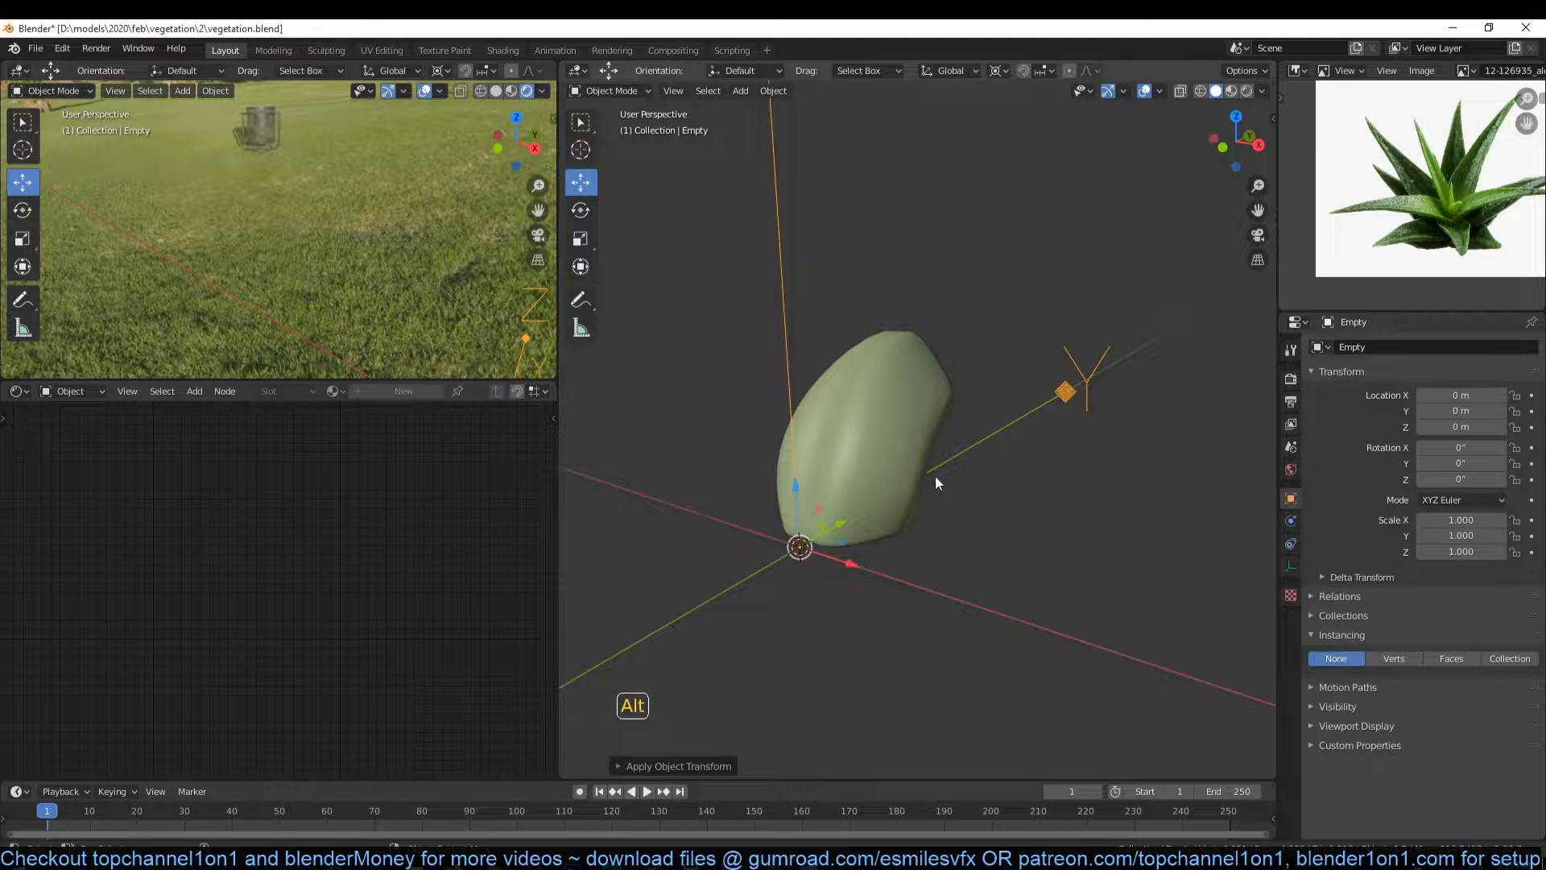
# Step: Examine the leaf and the arrows empty at its base from several angles
pyautogui.scroll(1, 943, 494)
pyautogui.keyDown('alt'); pyautogui.moveTo(935, 478); pyautogui.dragTo(810, 477); pyautogui.keyUp('alt')
pyautogui.scroll(-5, 810, 477)
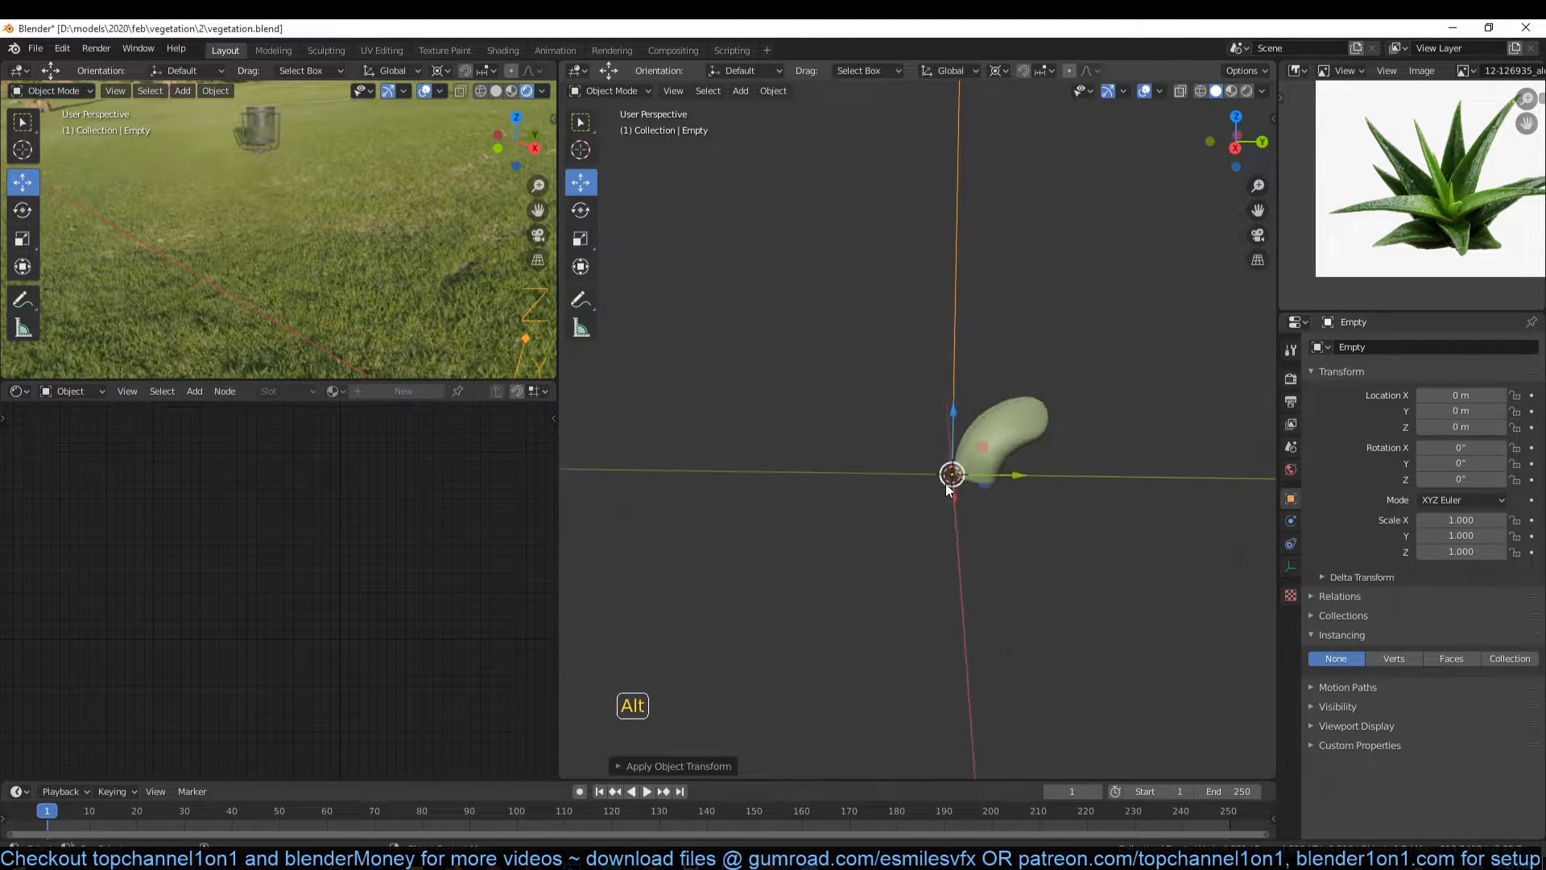
pyautogui.click(1040, 449)
pyautogui.press('KP_1')
pyautogui.scroll(4, 977, 458)
pyautogui.keyDown('alt'); pyautogui.moveTo(978, 459); pyautogui.dragTo(808, 491); pyautogui.keyUp('alt')
pyautogui.scroll(3, 912, 477)
pyautogui.scroll(-3, 912, 477)
pyautogui.click(988, 469)
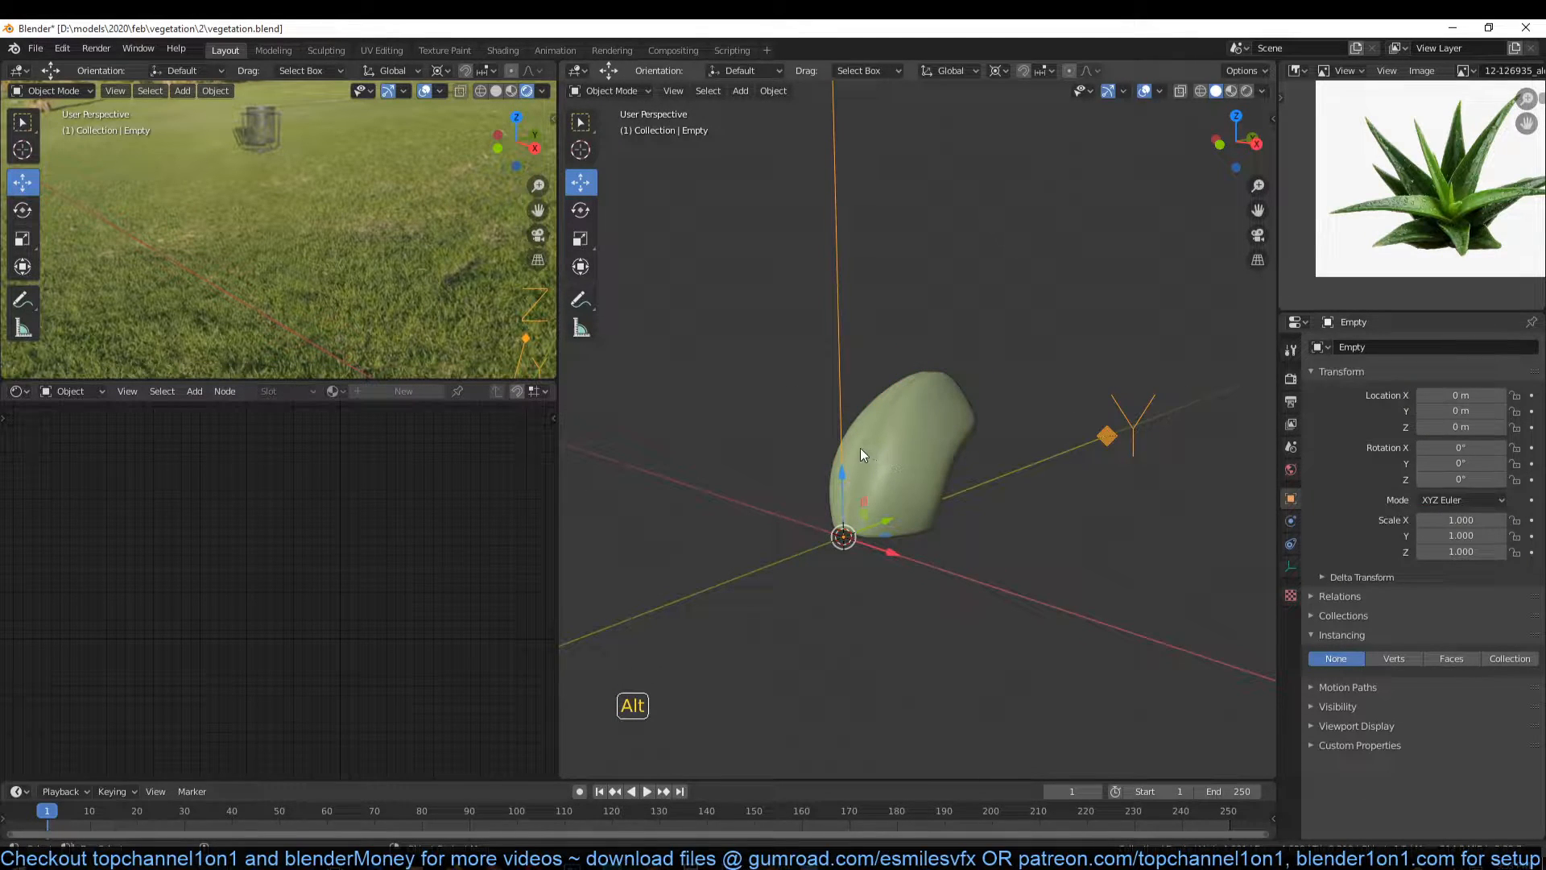
# Step: Show the model in wireframe and rotate the arrows empty in top view to about -27.3° around Z
pyautogui.hotkey('shift', 'z')
pyautogui.keyDown('alt'); pyautogui.moveTo(777, 454); pyautogui.dragTo(868, 410); pyautogui.keyUp('alt')
pyautogui.click(913, 389)
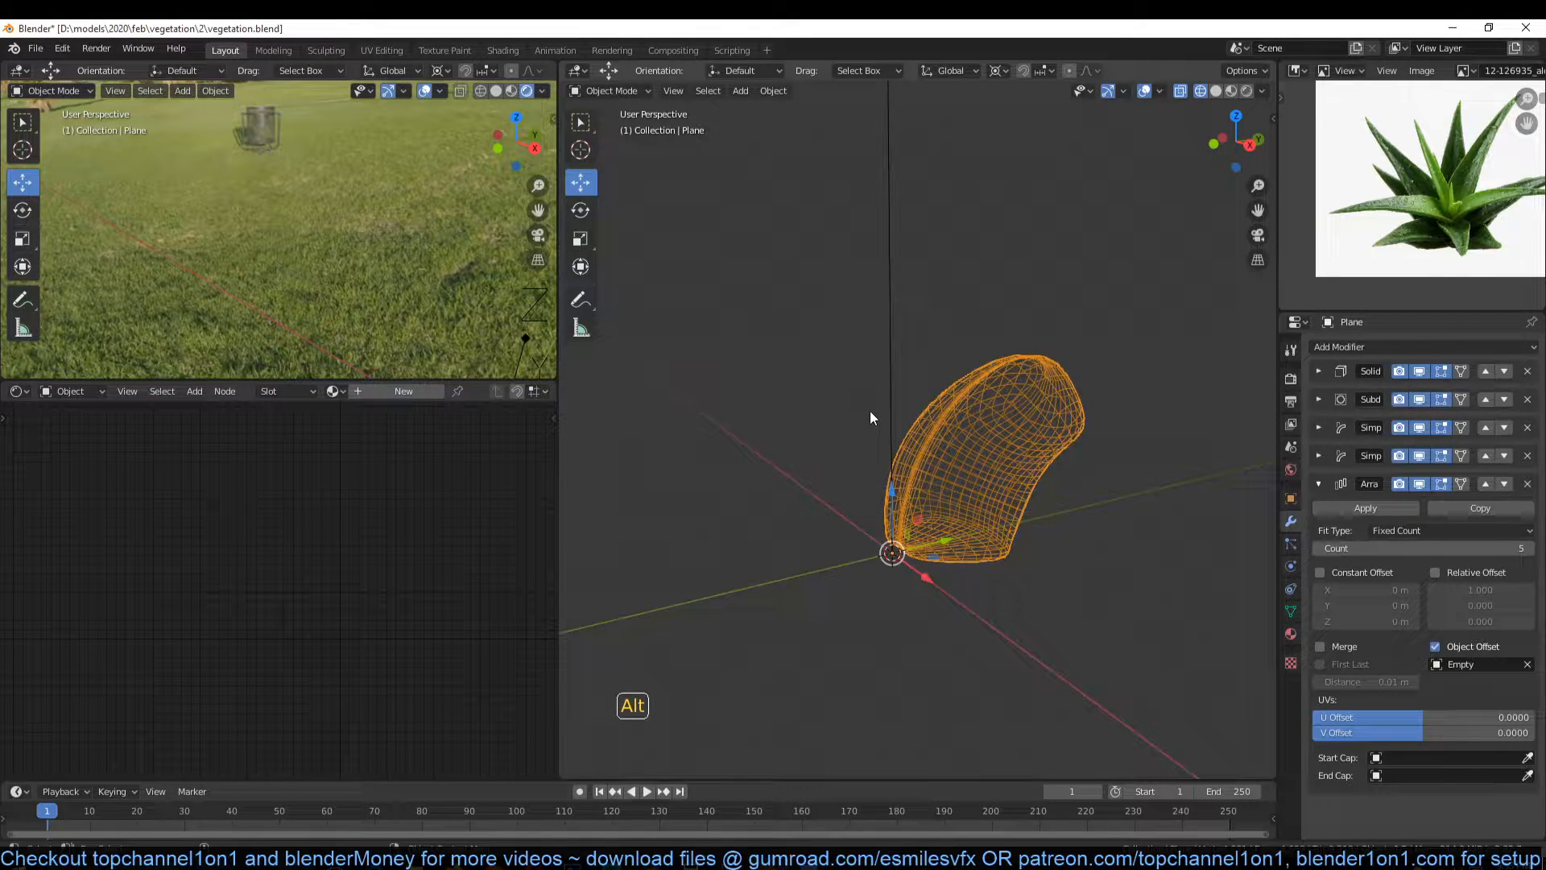
pyautogui.click(881, 259)
pyautogui.keyDown('alt'); pyautogui.moveTo(935, 277); pyautogui.dragTo(896, 263); pyautogui.keyUp('alt')
pyautogui.press('r')
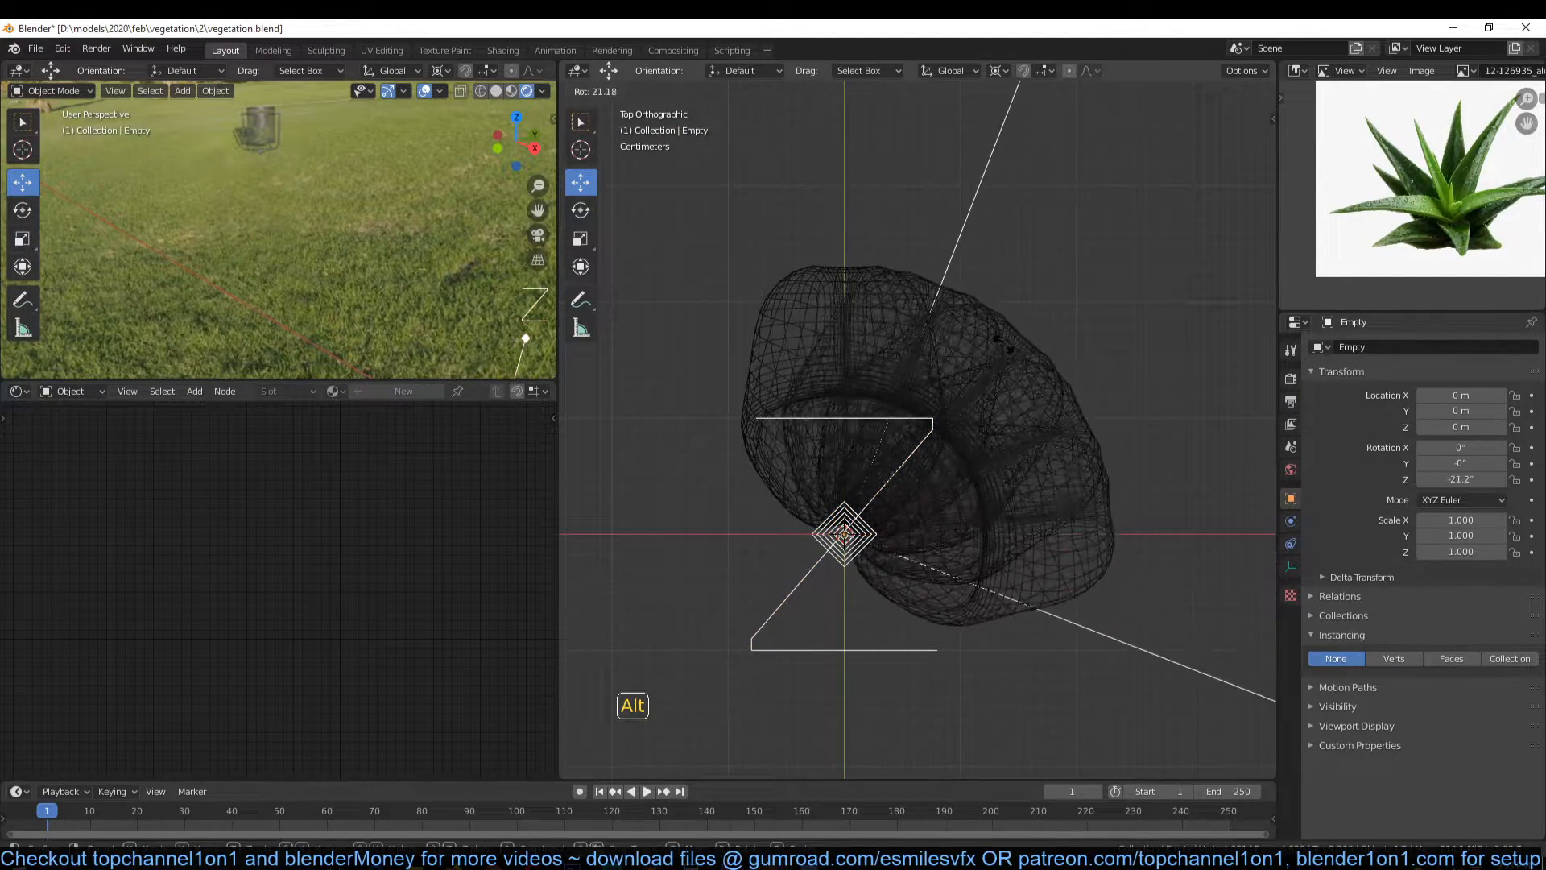
pyautogui.click(1003, 378)
# Step: Return to solid shading and rotate the arrows empty further, to about -62.3° around Z
pyautogui.press('z')
pyautogui.click(1063, 381)
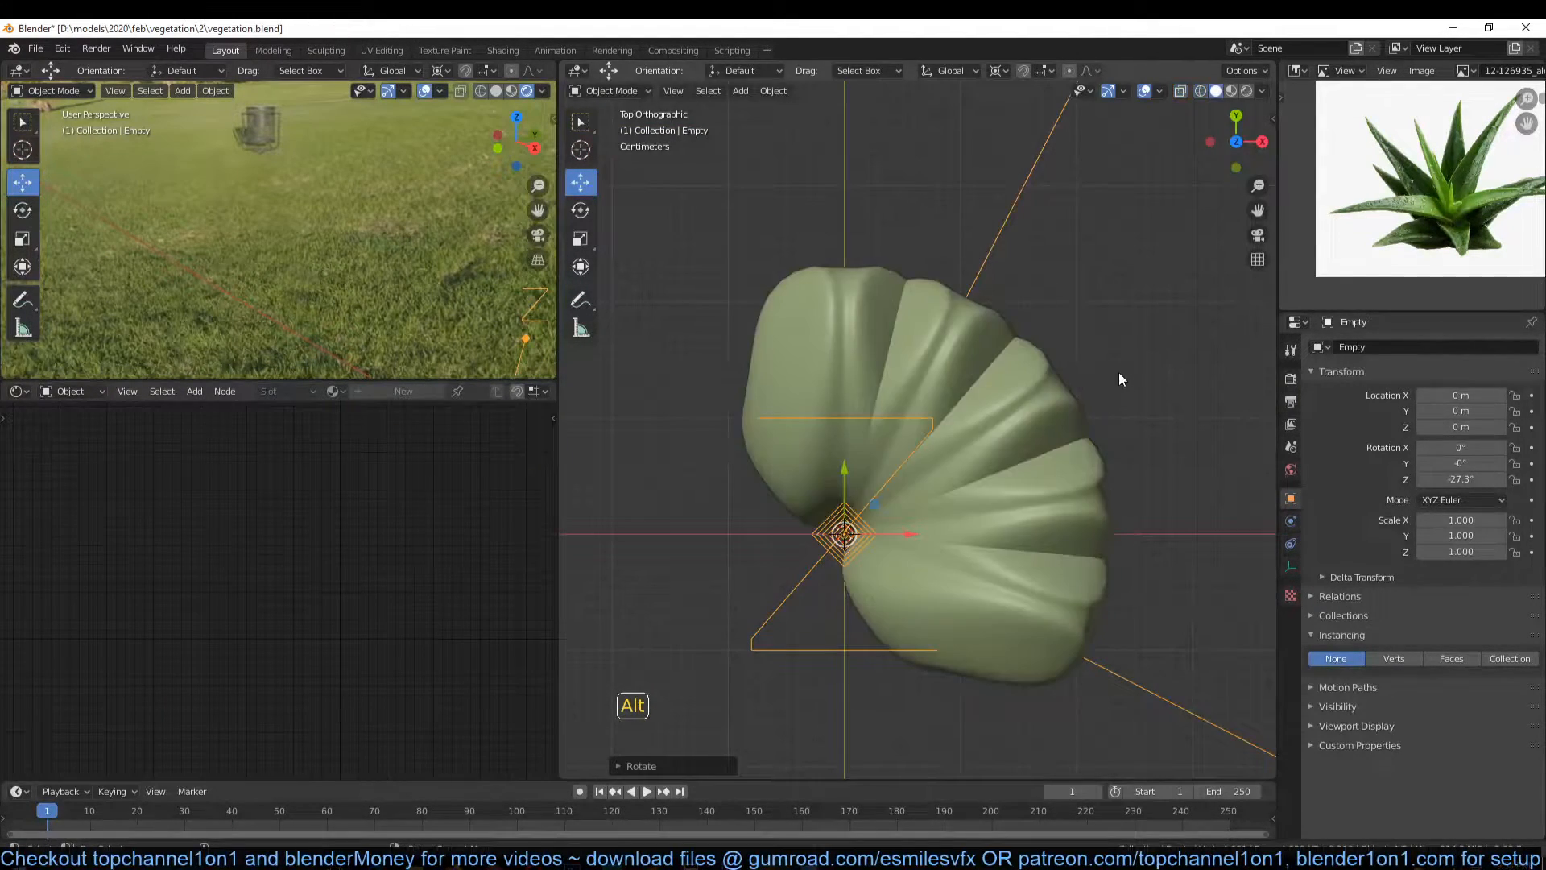
pyautogui.press('r')
pyautogui.click(1060, 520)
# Step: Select the arrayed leaf and reduce its Solidify thickness to about 0.006 m
pyautogui.keyDown('alt'); pyautogui.moveTo(1060, 520); pyautogui.dragTo(946, 314); pyautogui.keyUp('alt')
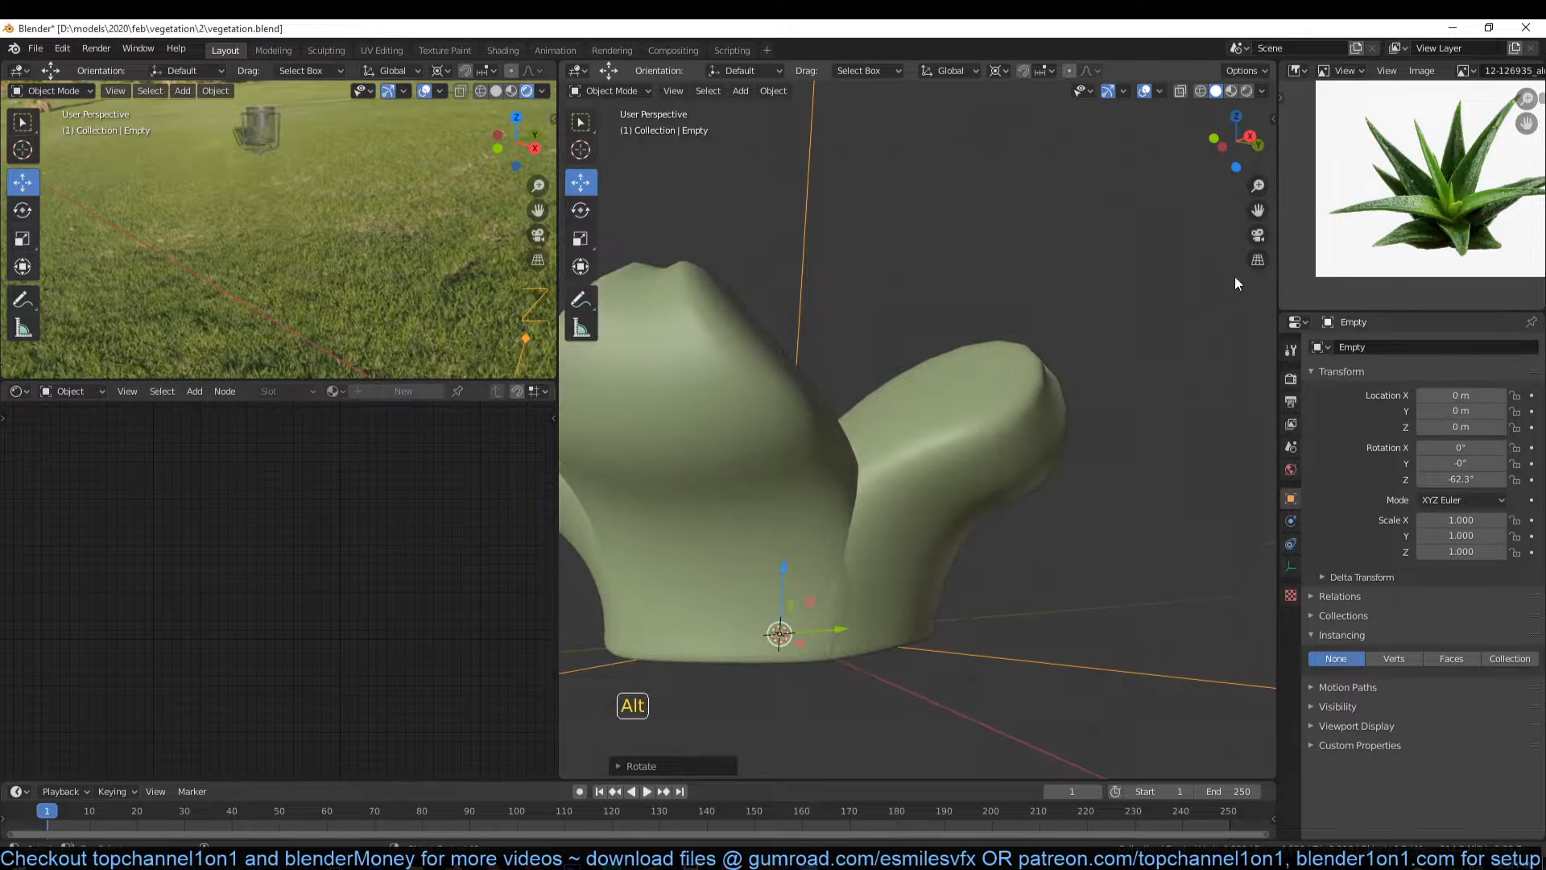
pyautogui.keyDown('alt'); pyautogui.moveTo(888, 428); pyautogui.dragTo(802, 537); pyautogui.keyUp('alt')
pyautogui.click(803, 538)
pyautogui.keyDown('alt'); pyautogui.moveTo(897, 477); pyautogui.dragTo(768, 483); pyautogui.keyUp('alt')
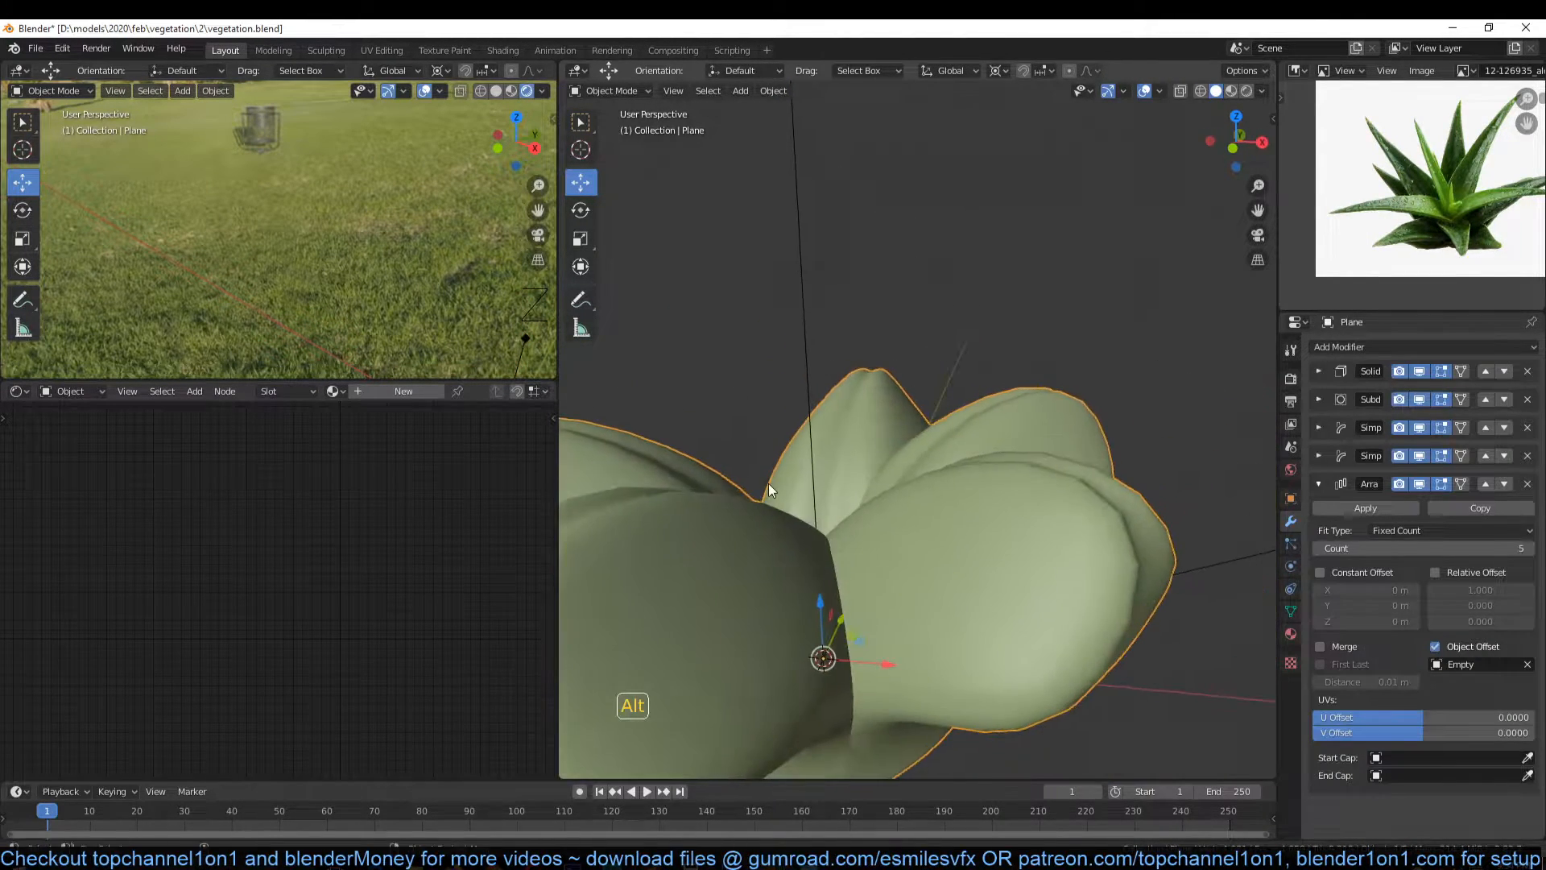
pyautogui.keyDown('alt'); pyautogui.moveTo(878, 533); pyautogui.dragTo(881, 496); pyautogui.keyUp('alt')
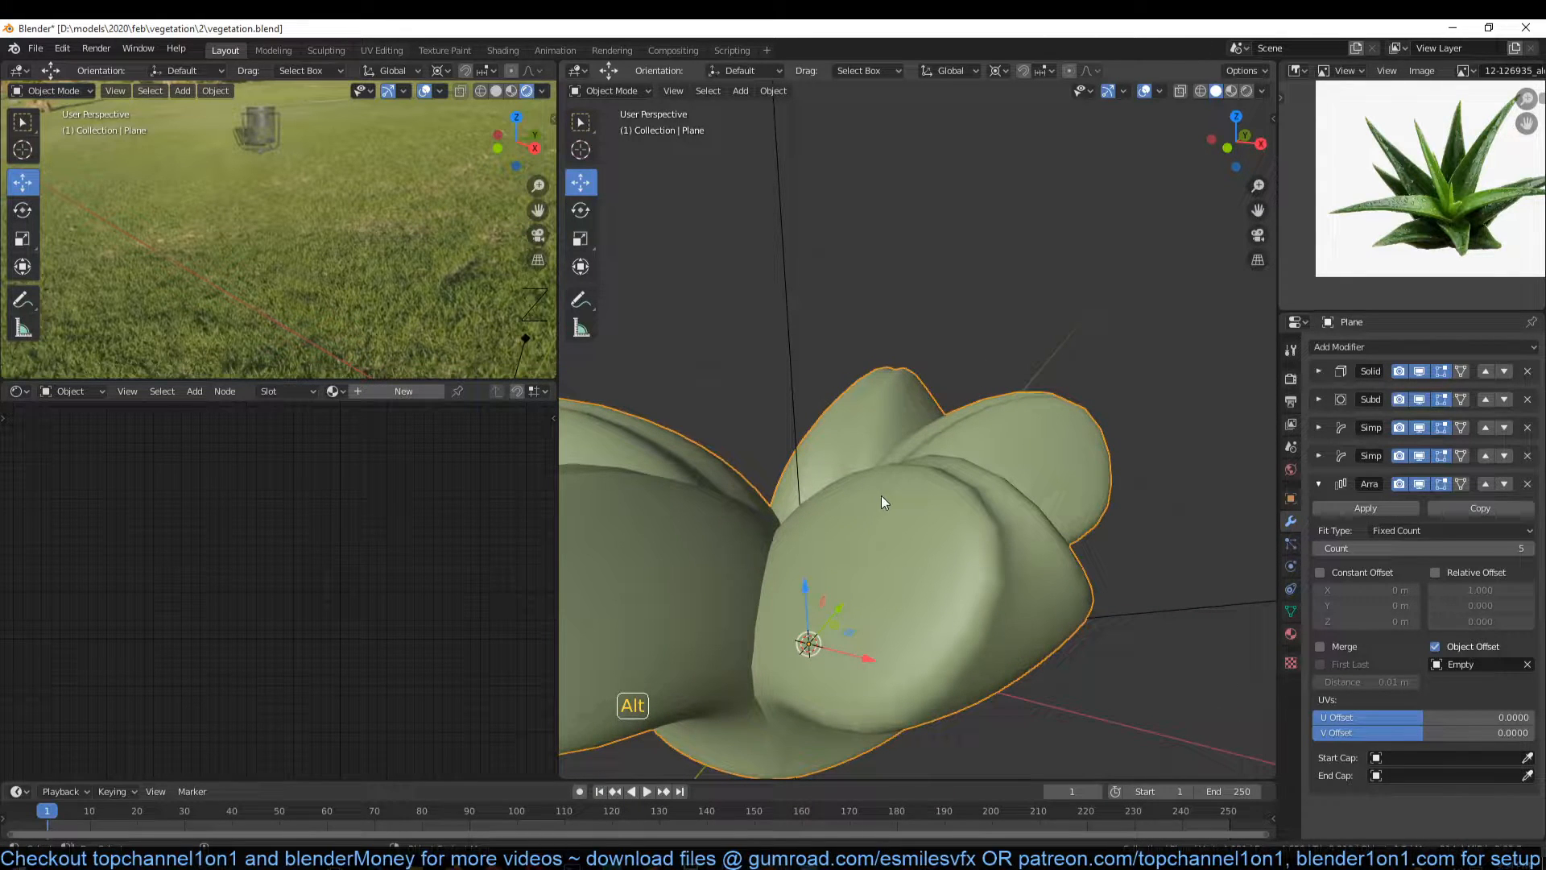
pyautogui.click(1318, 457)
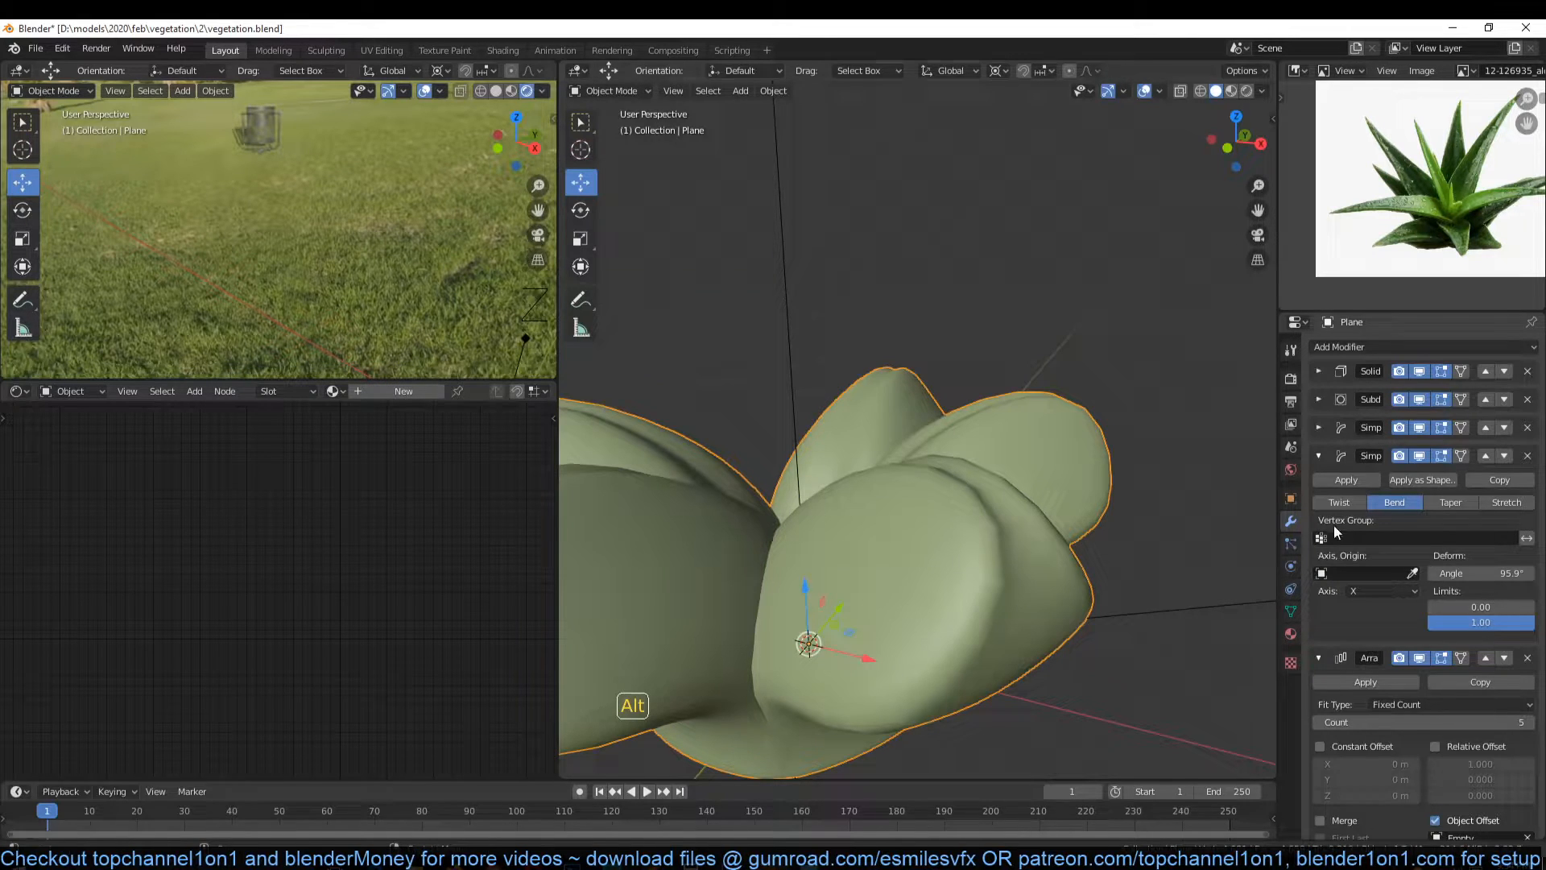
pyautogui.click(1340, 457)
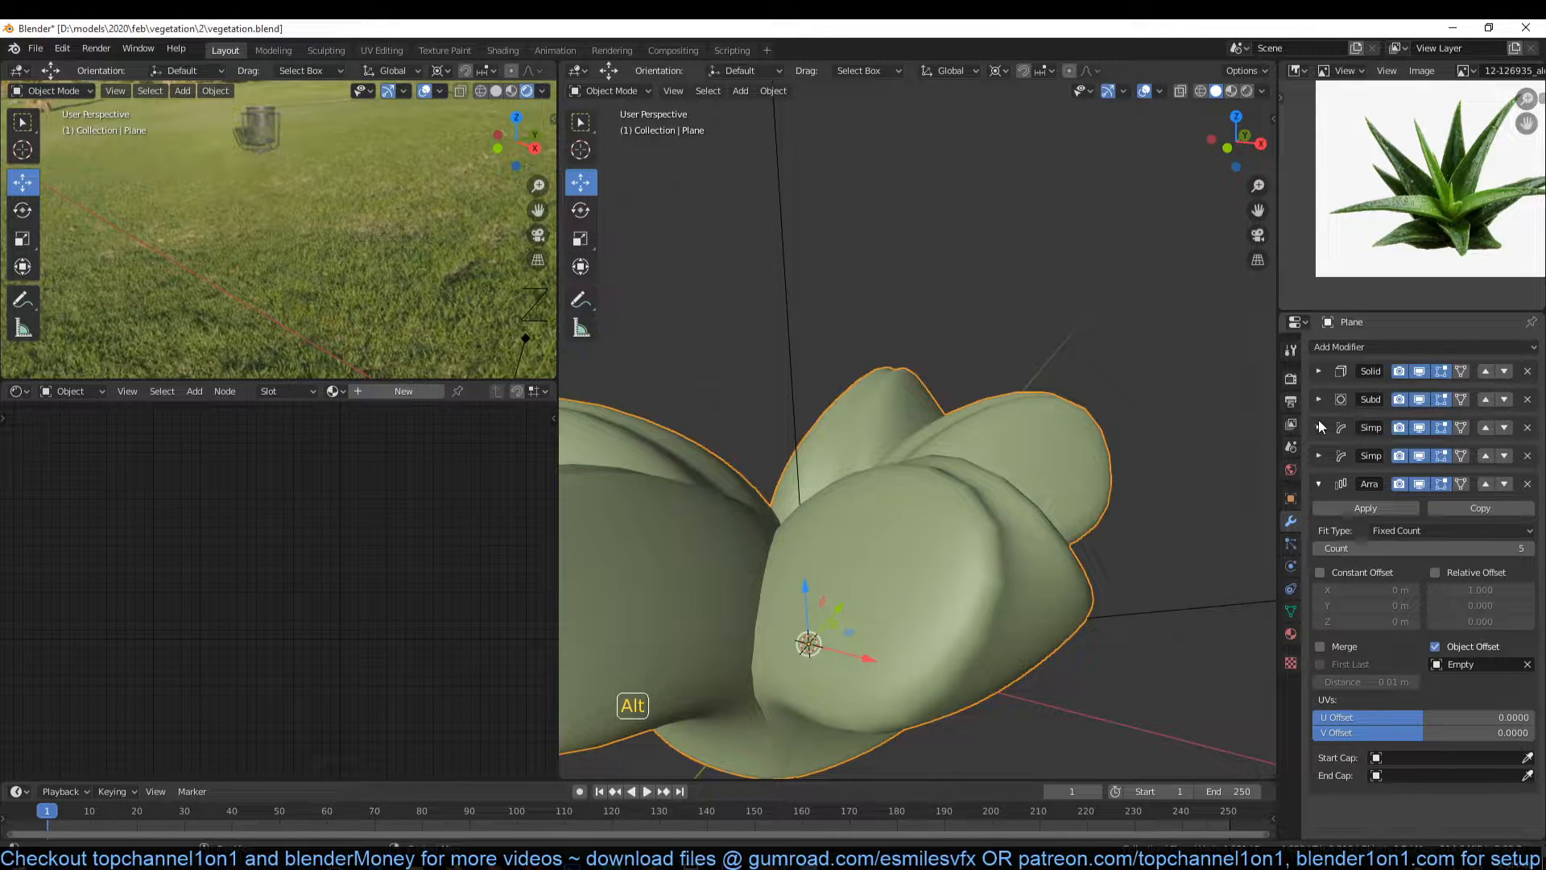
pyautogui.click(1320, 371)
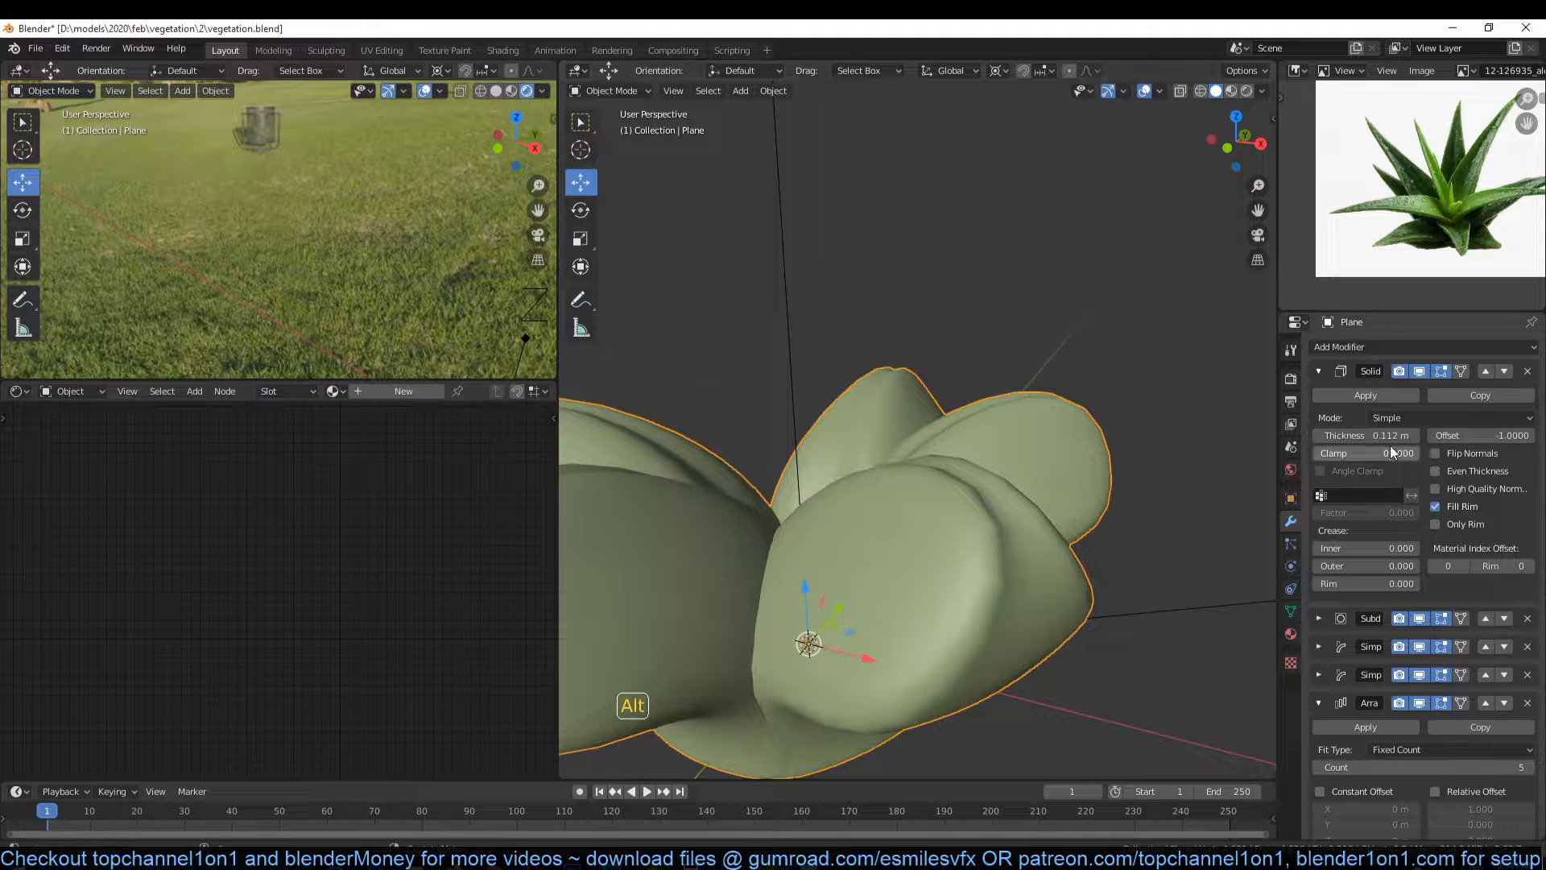
pyautogui.moveTo(1402, 436); pyautogui.dragTo(1363, 435)
pyautogui.moveTo(1045, 456); pyautogui.dragTo(1079, 534, button='middle')
pyautogui.scroll(-4, 1177, 511)
pyautogui.scroll(4, 1071, 530)
# Step: Select the arrayed leaf in top view and raise its array count to 6
pyautogui.click(1112, 398)
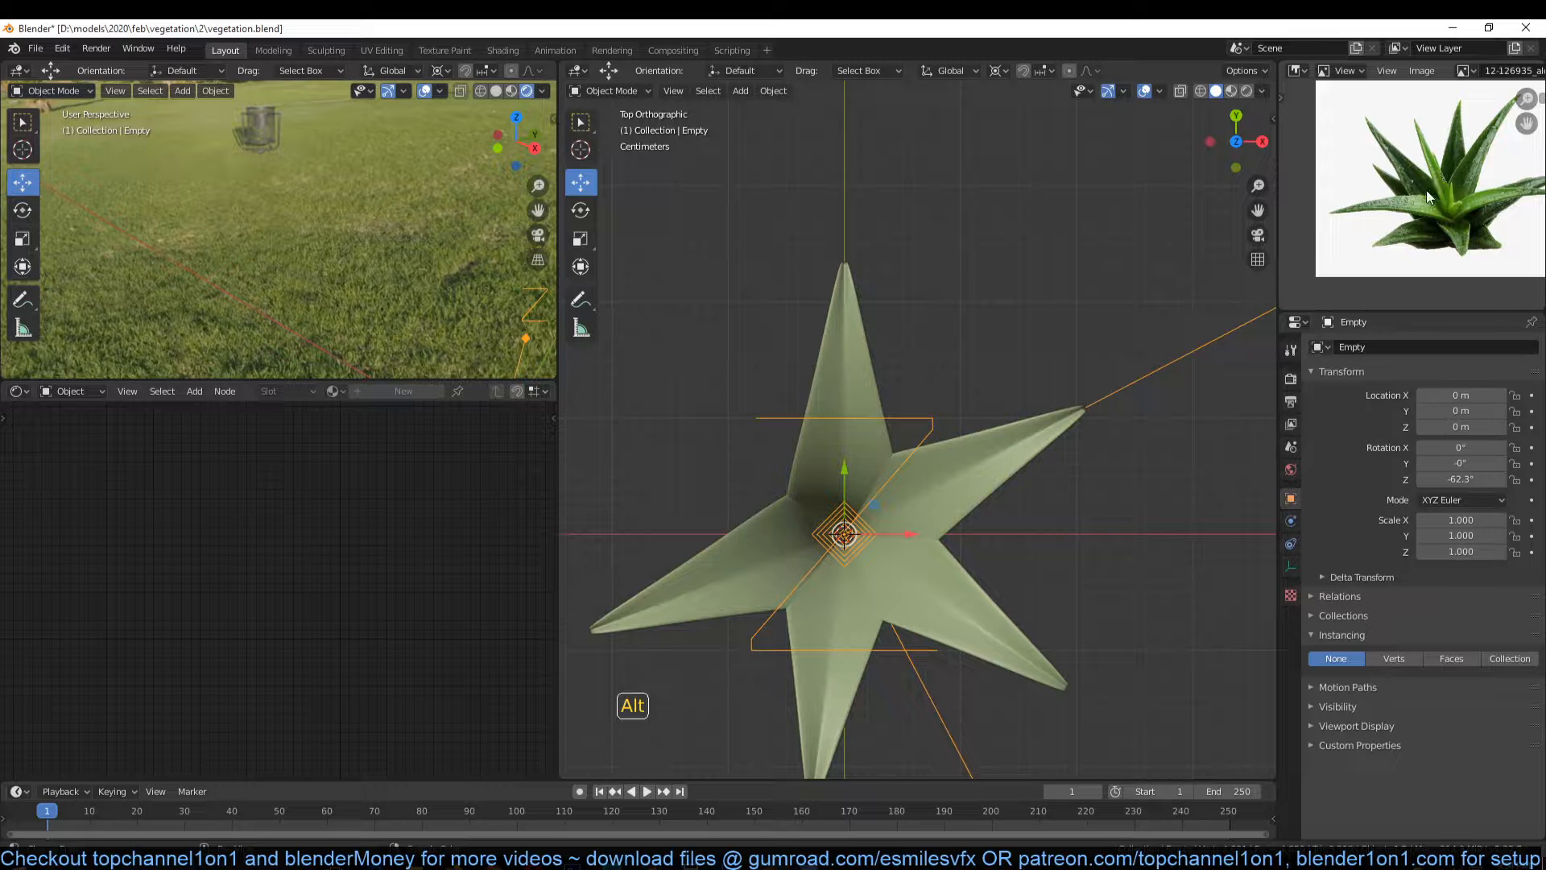
pyautogui.click(996, 485)
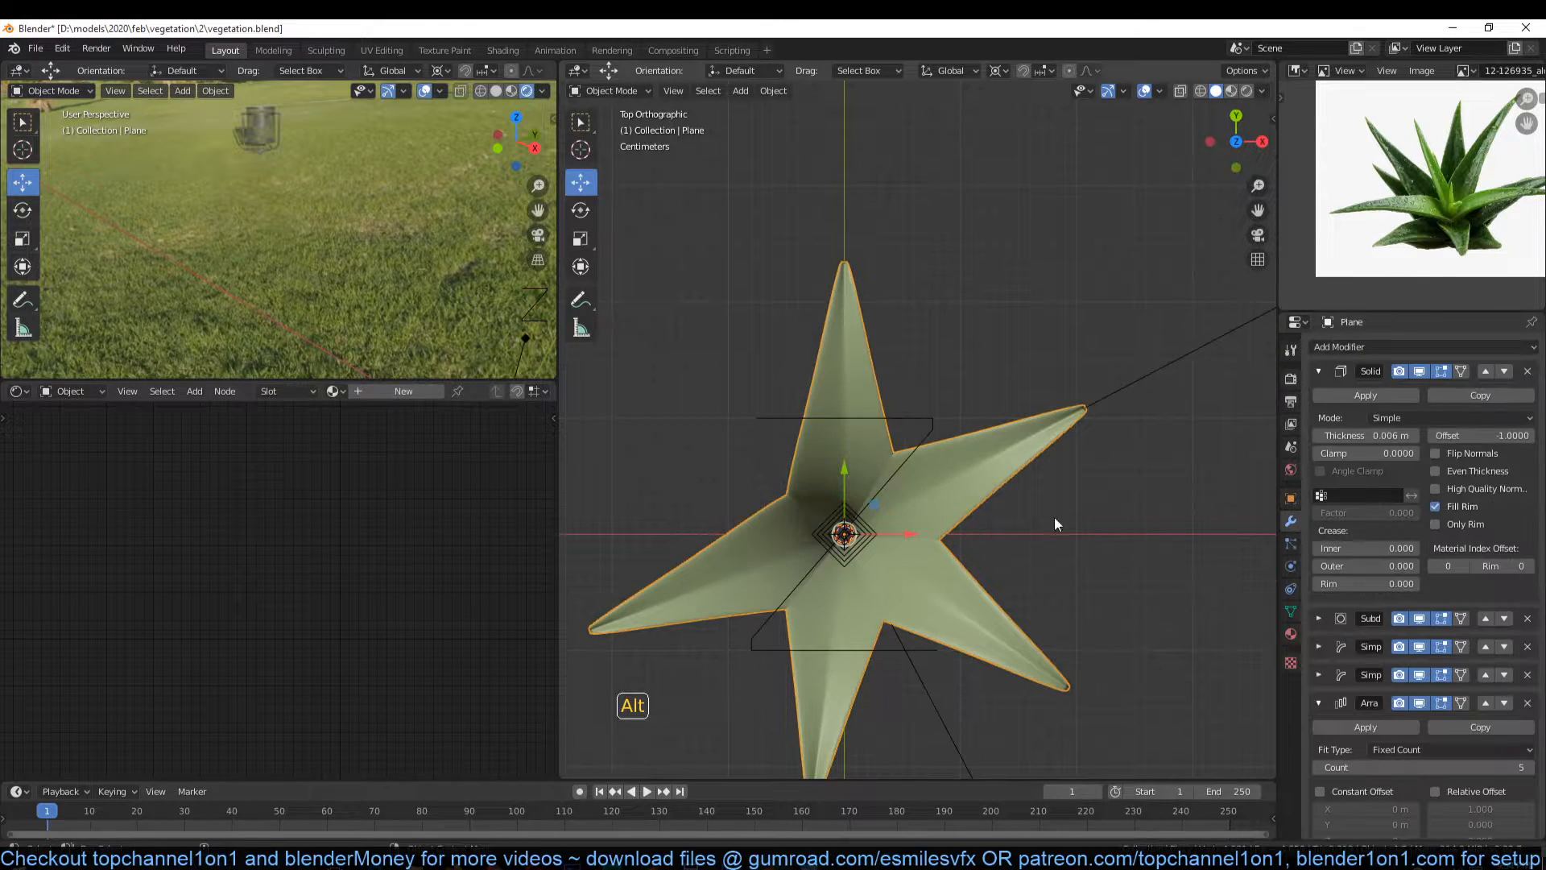
pyautogui.click(1318, 372)
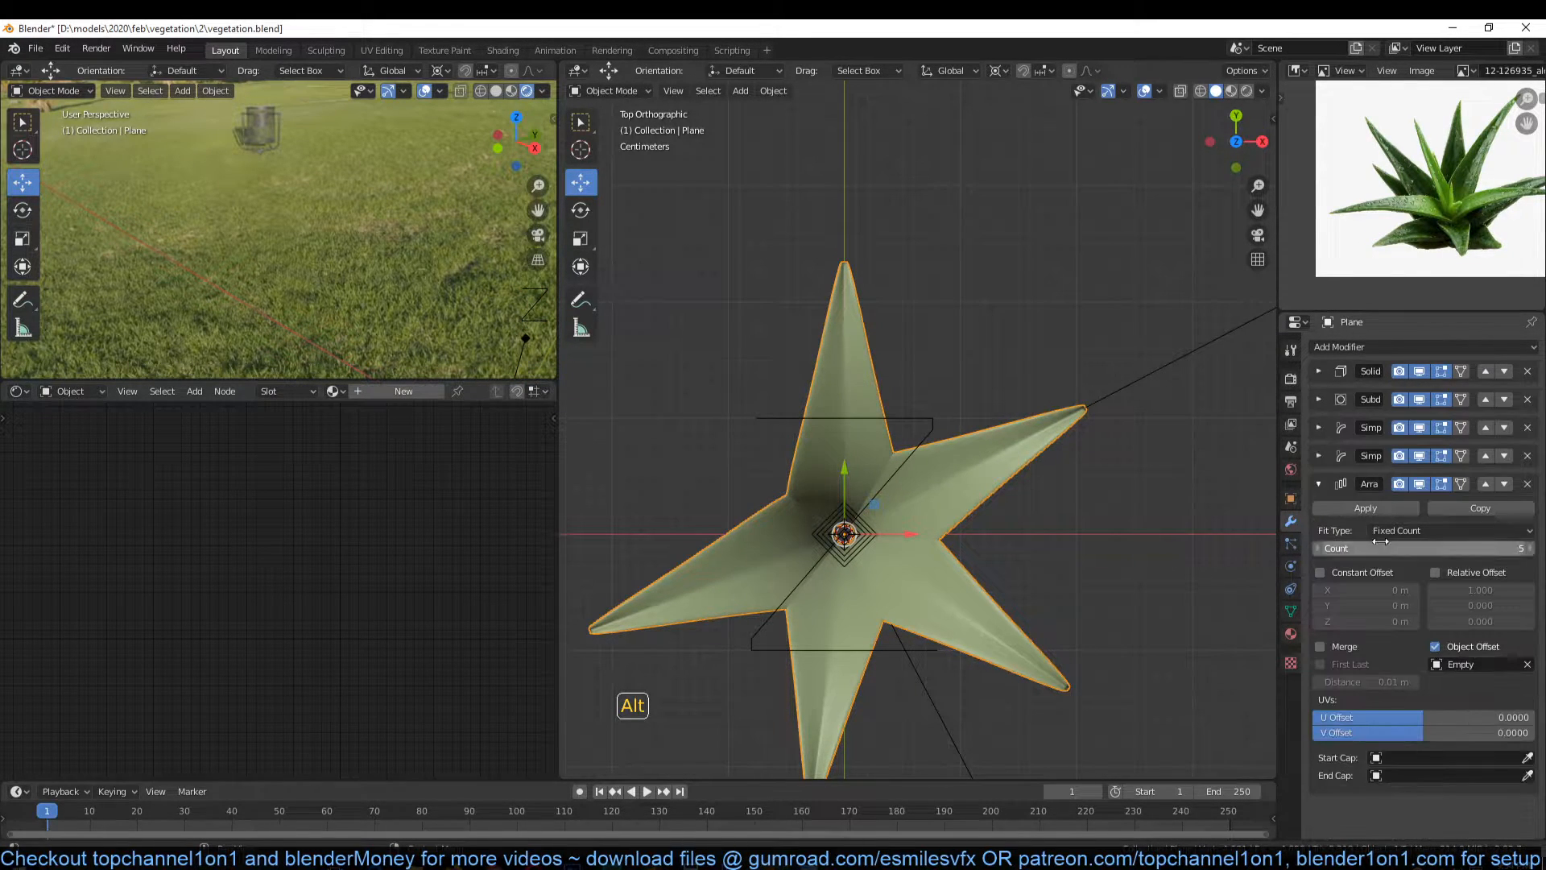
pyautogui.click(1529, 548)
pyautogui.keyDown('alt'); pyautogui.moveTo(944, 532); pyautogui.dragTo(927, 571); pyautogui.keyUp('alt')
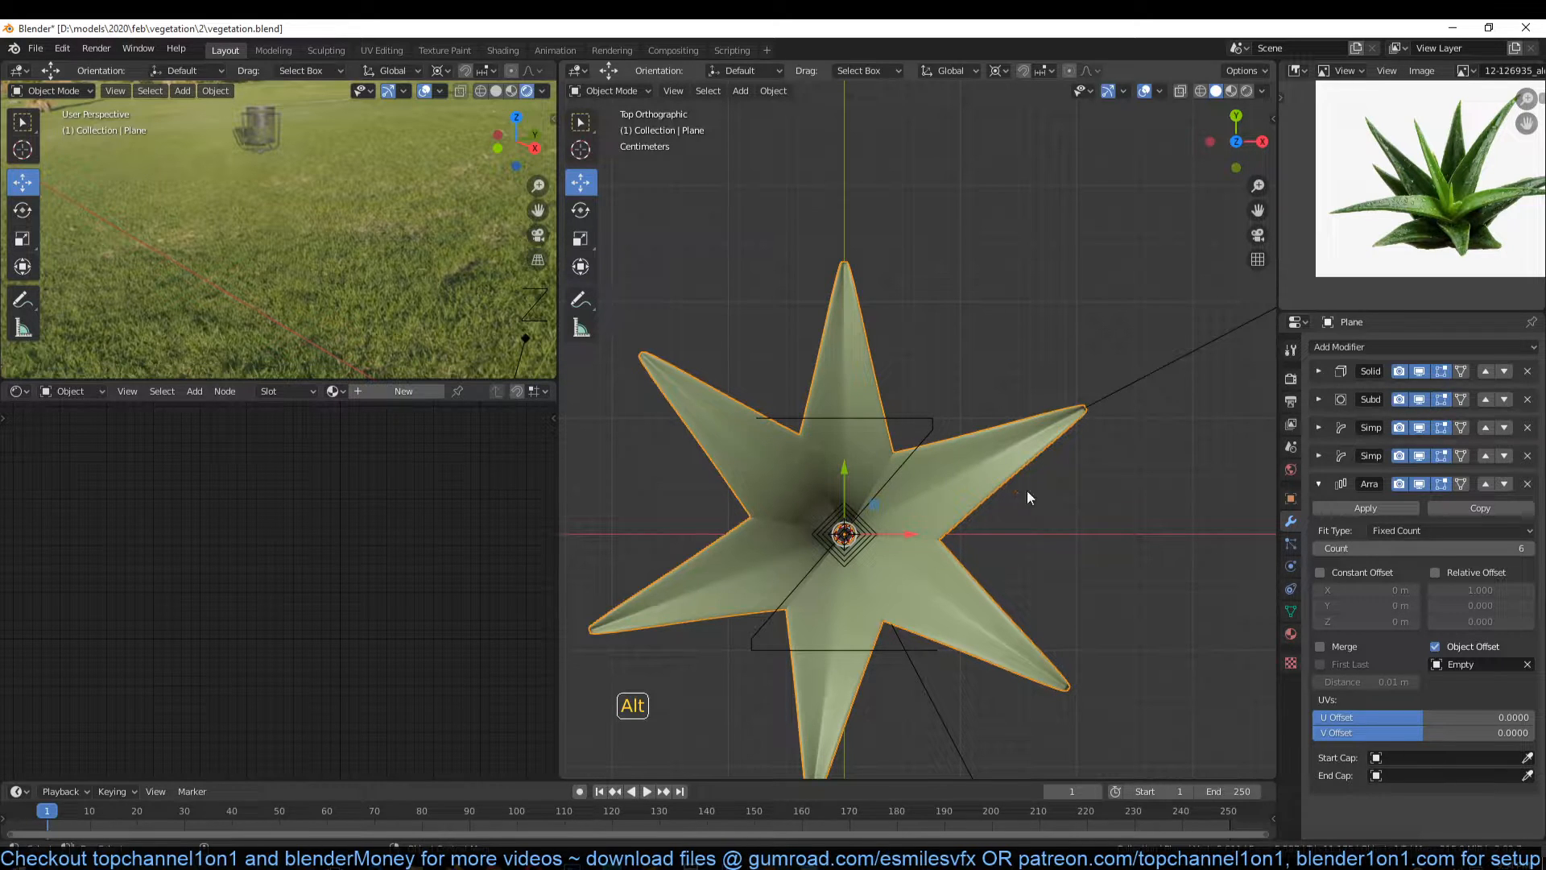
# Step: Try tilting the leaf around its base in side view, with the array hidden and with it shown
pyautogui.click(1419, 483)
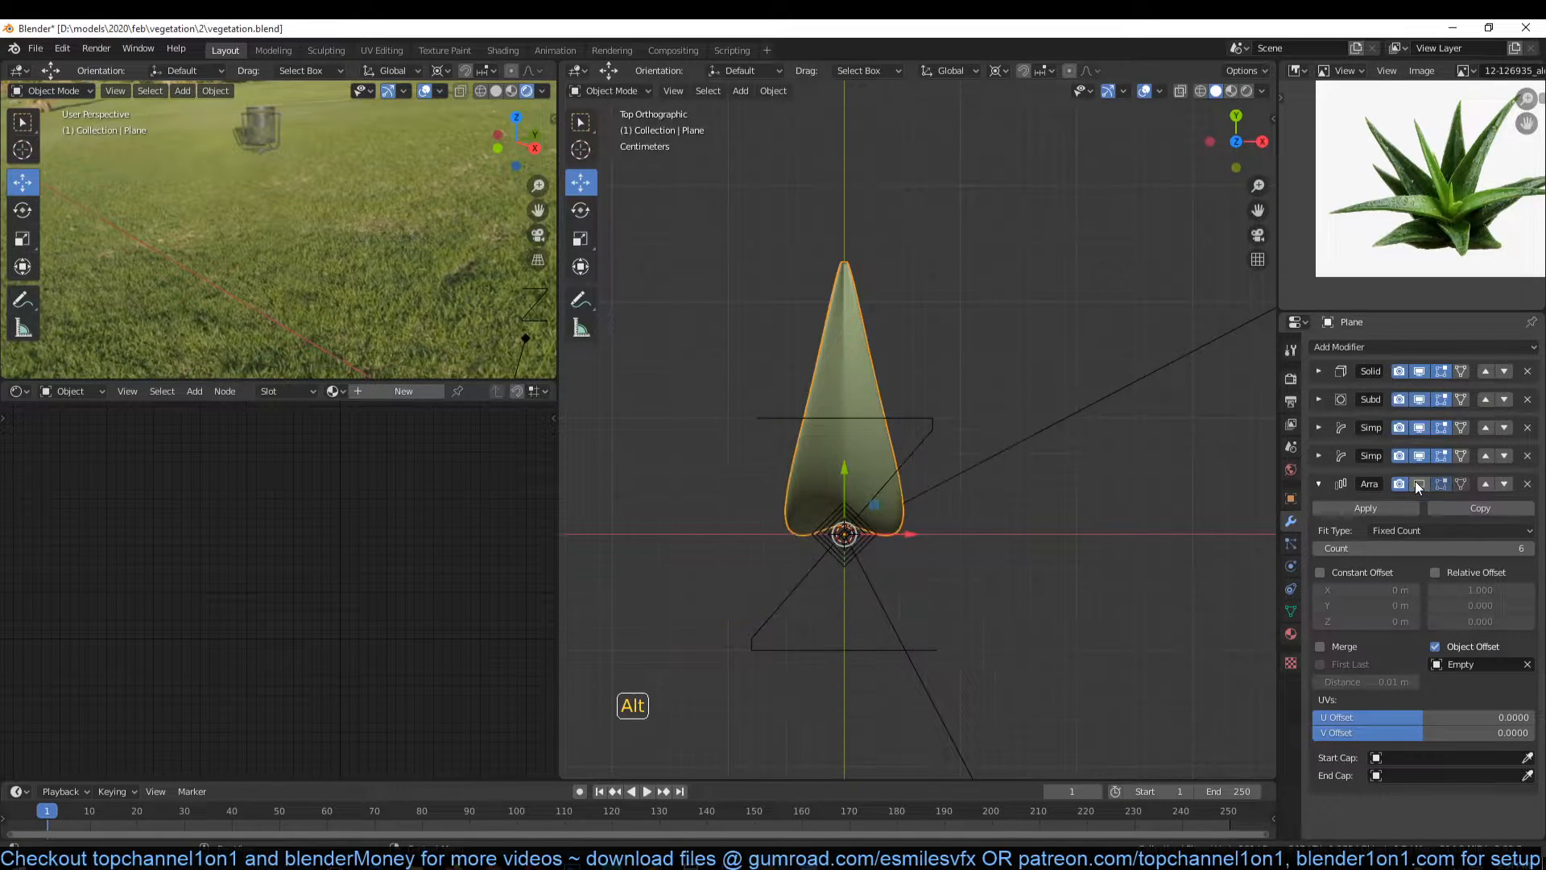
pyautogui.keyDown('alt'); pyautogui.moveTo(1003, 482); pyautogui.dragTo(931, 486, button='middle'); pyautogui.keyUp('alt')
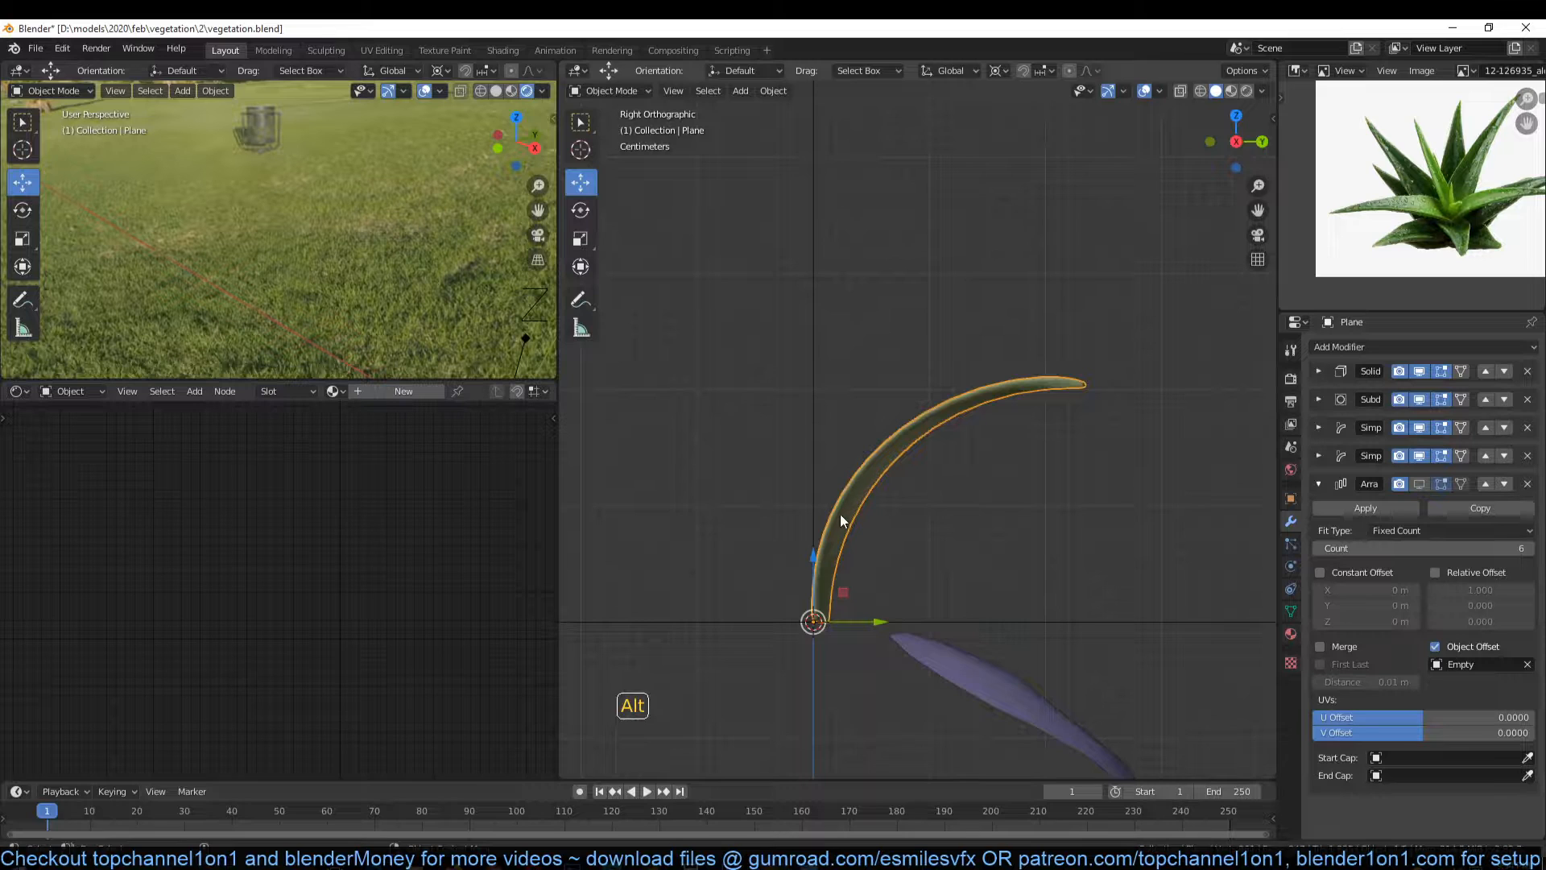
pyautogui.press('r')
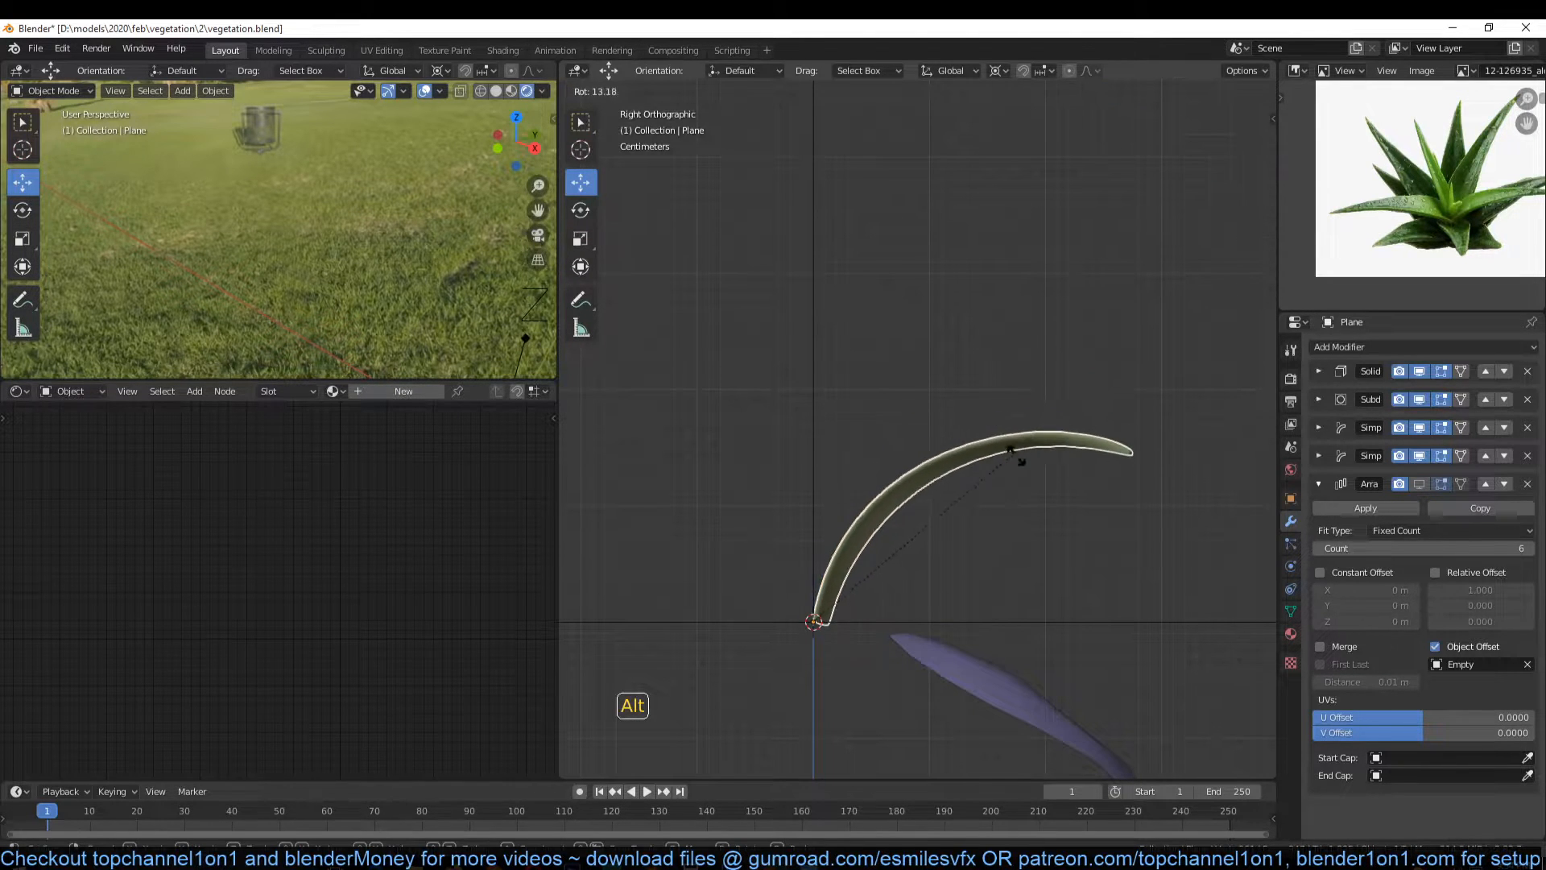
pyautogui.rightClick(999, 407)
pyautogui.press('r')
pyautogui.rightClick(931, 591)
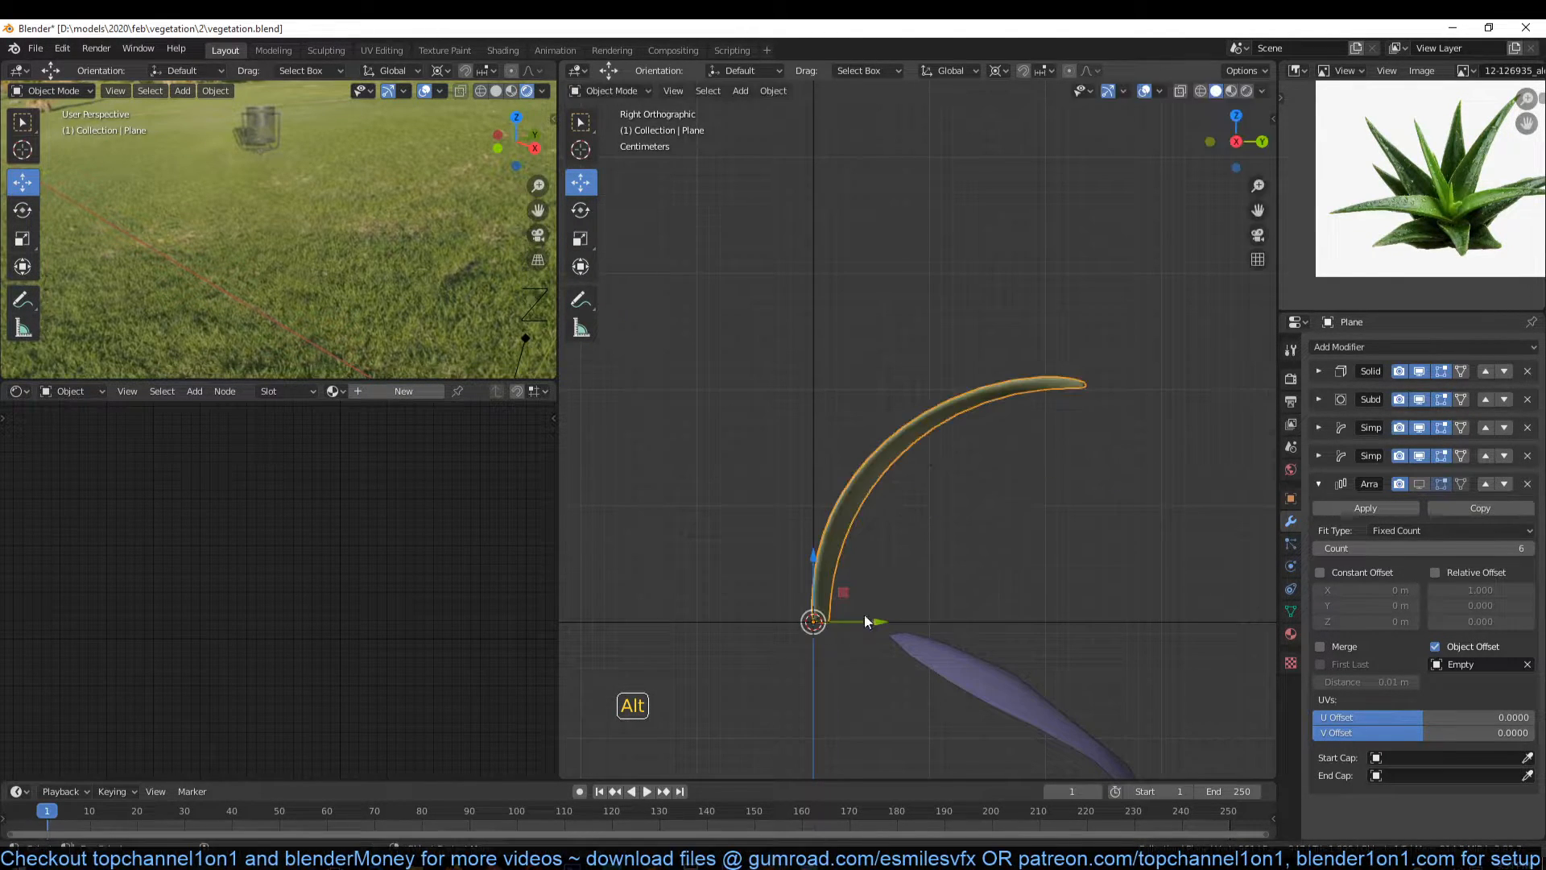
pyautogui.press('r')
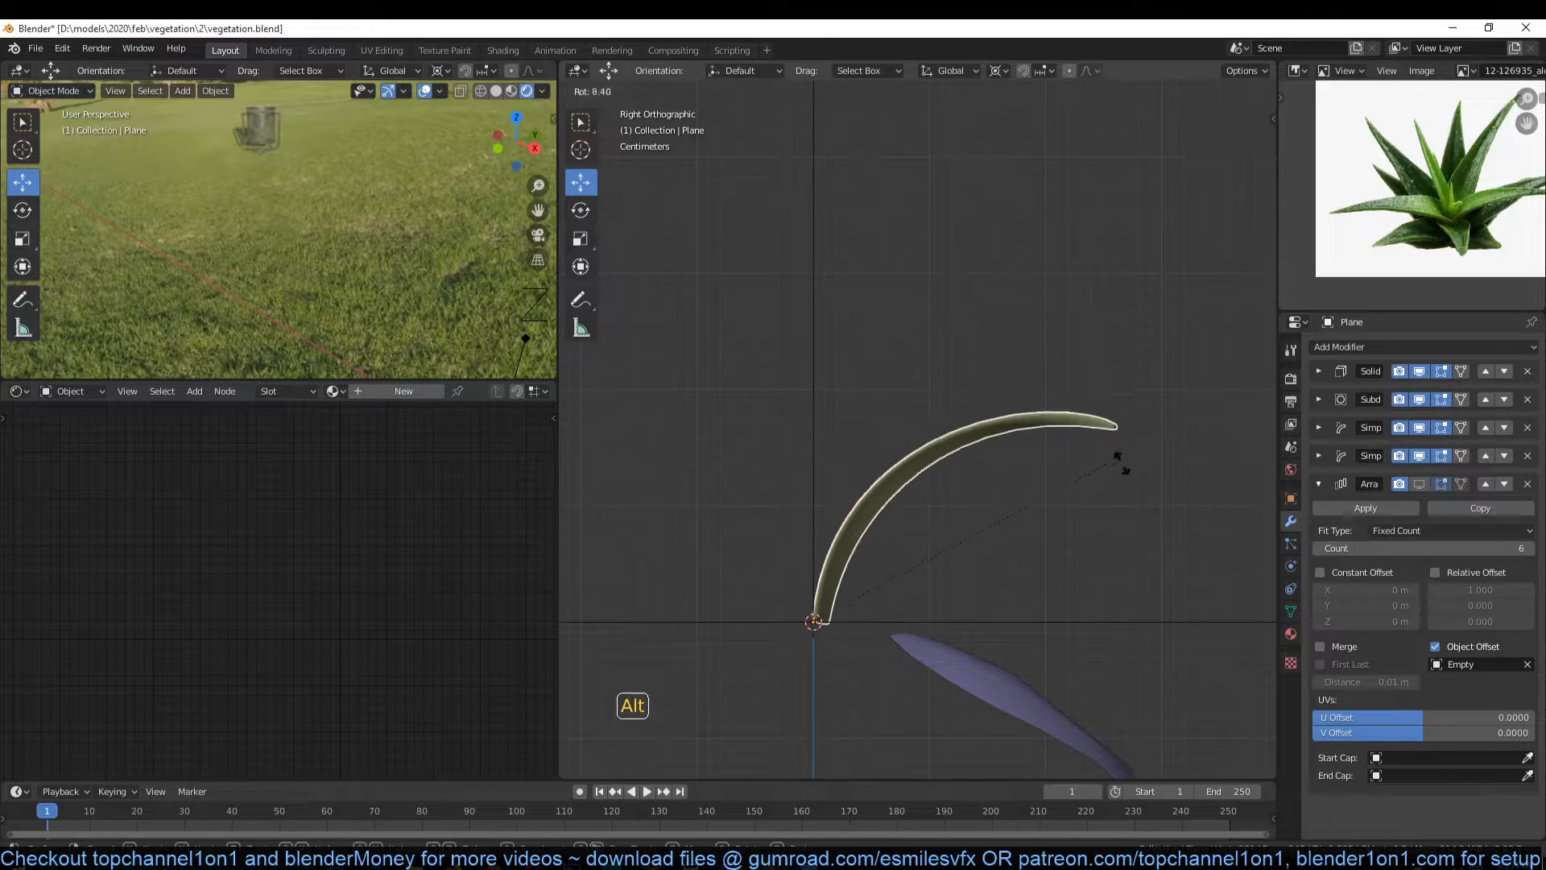
pyautogui.rightClick(1131, 528)
pyautogui.click(1419, 484)
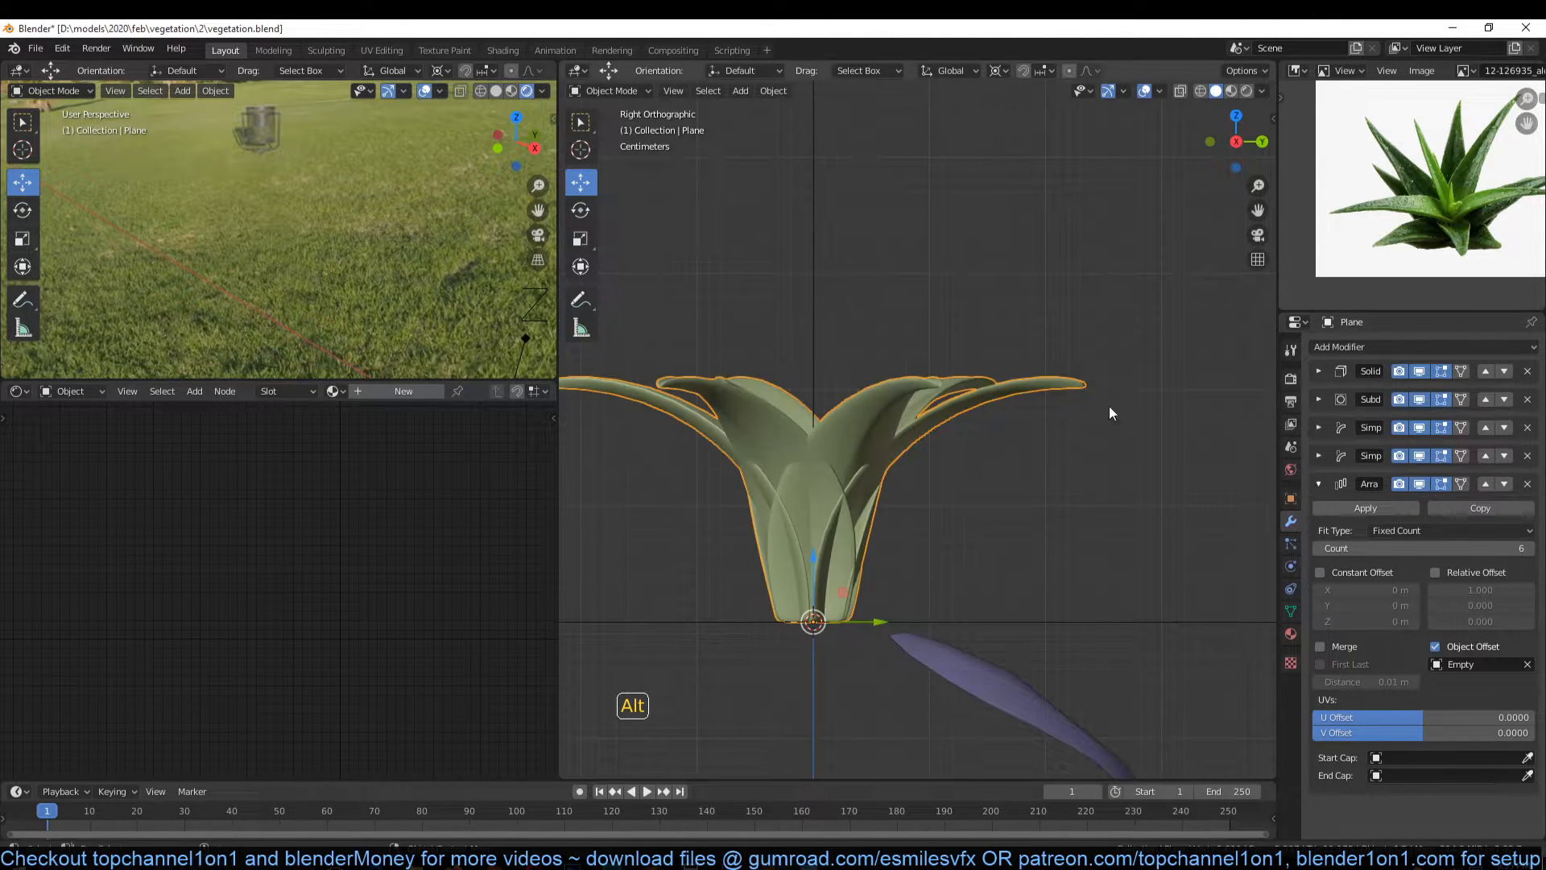
pyautogui.press('r')
pyautogui.rightClick(1156, 568)
# Step: Try rotating the arrayed leaf around the global X axis in top view, then undo that rotation
pyautogui.press('KP_7')
pyautogui.press('x')
pyautogui.rightClick(984, 448)
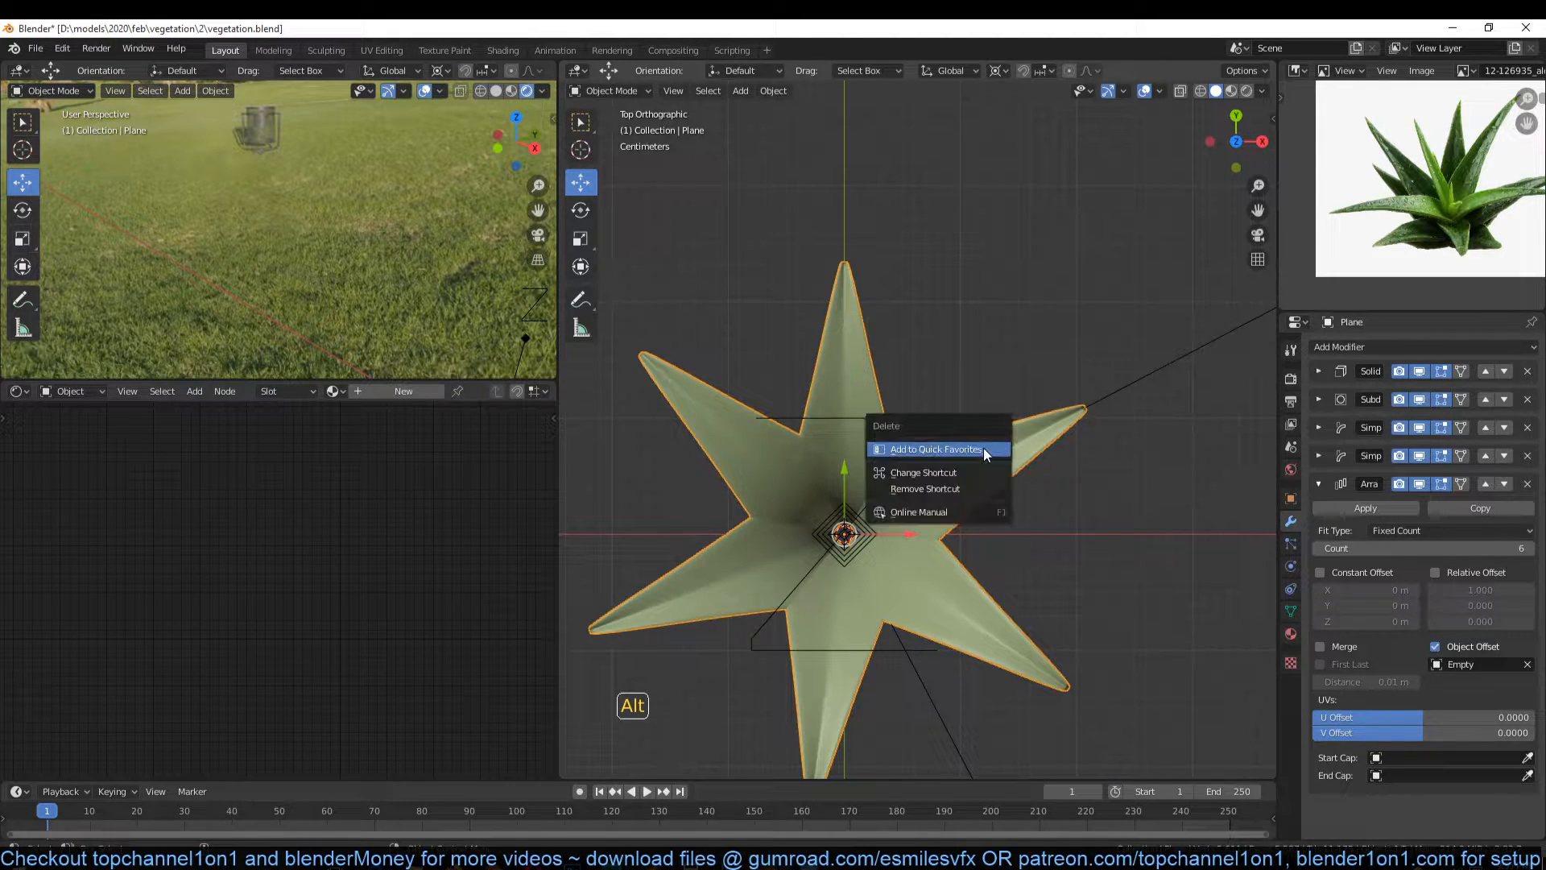
pyautogui.press('r')
pyautogui.press('x')
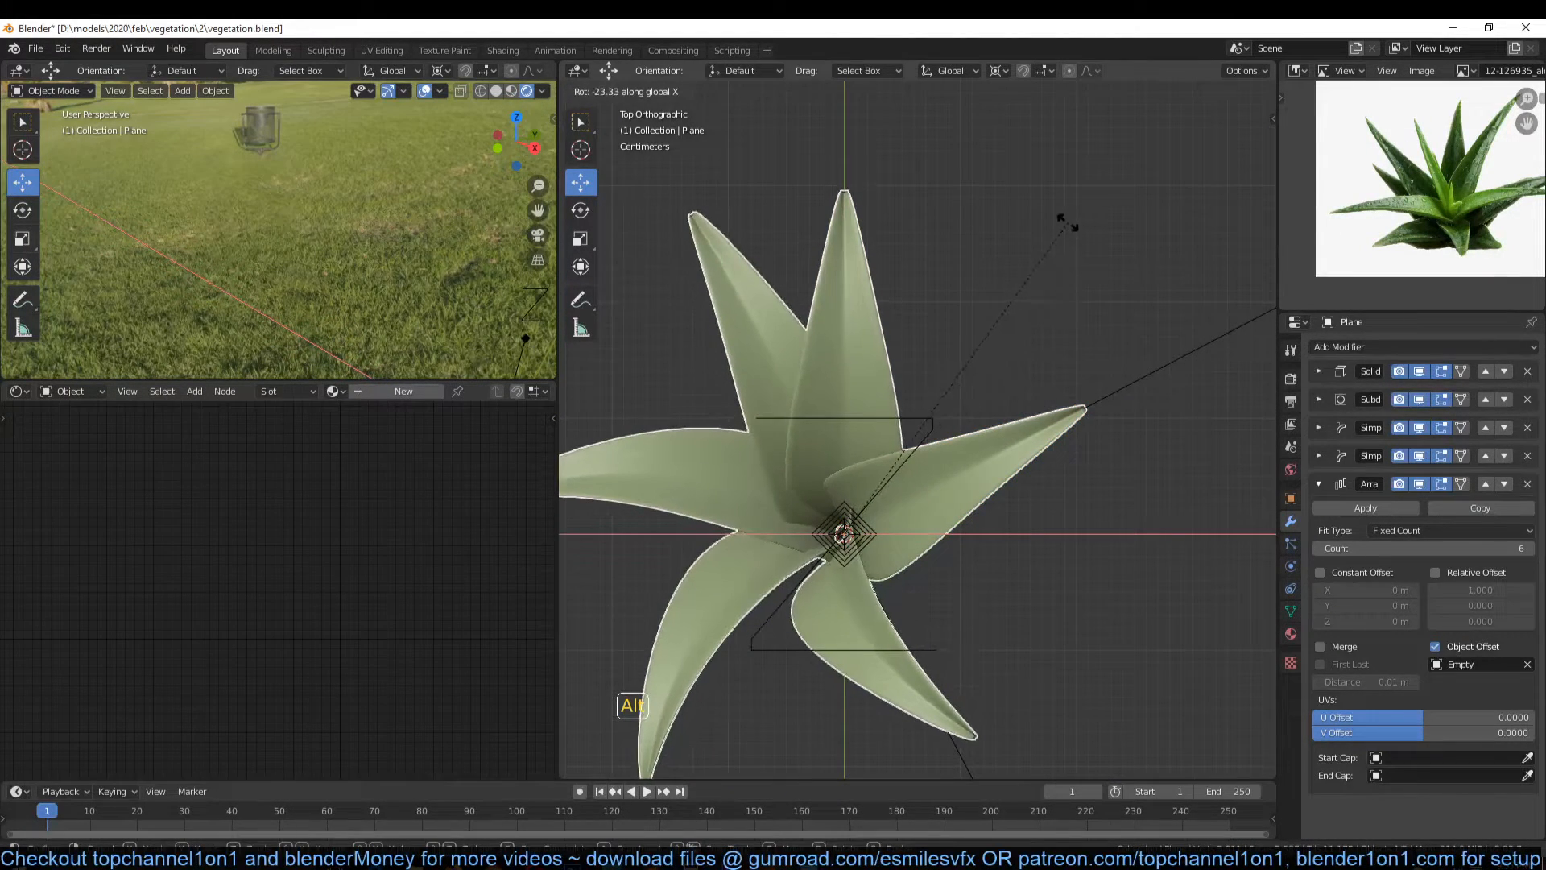
pyautogui.click(1076, 314)
pyautogui.moveTo(731, 472); pyautogui.dragTo(812, 506, button='middle')
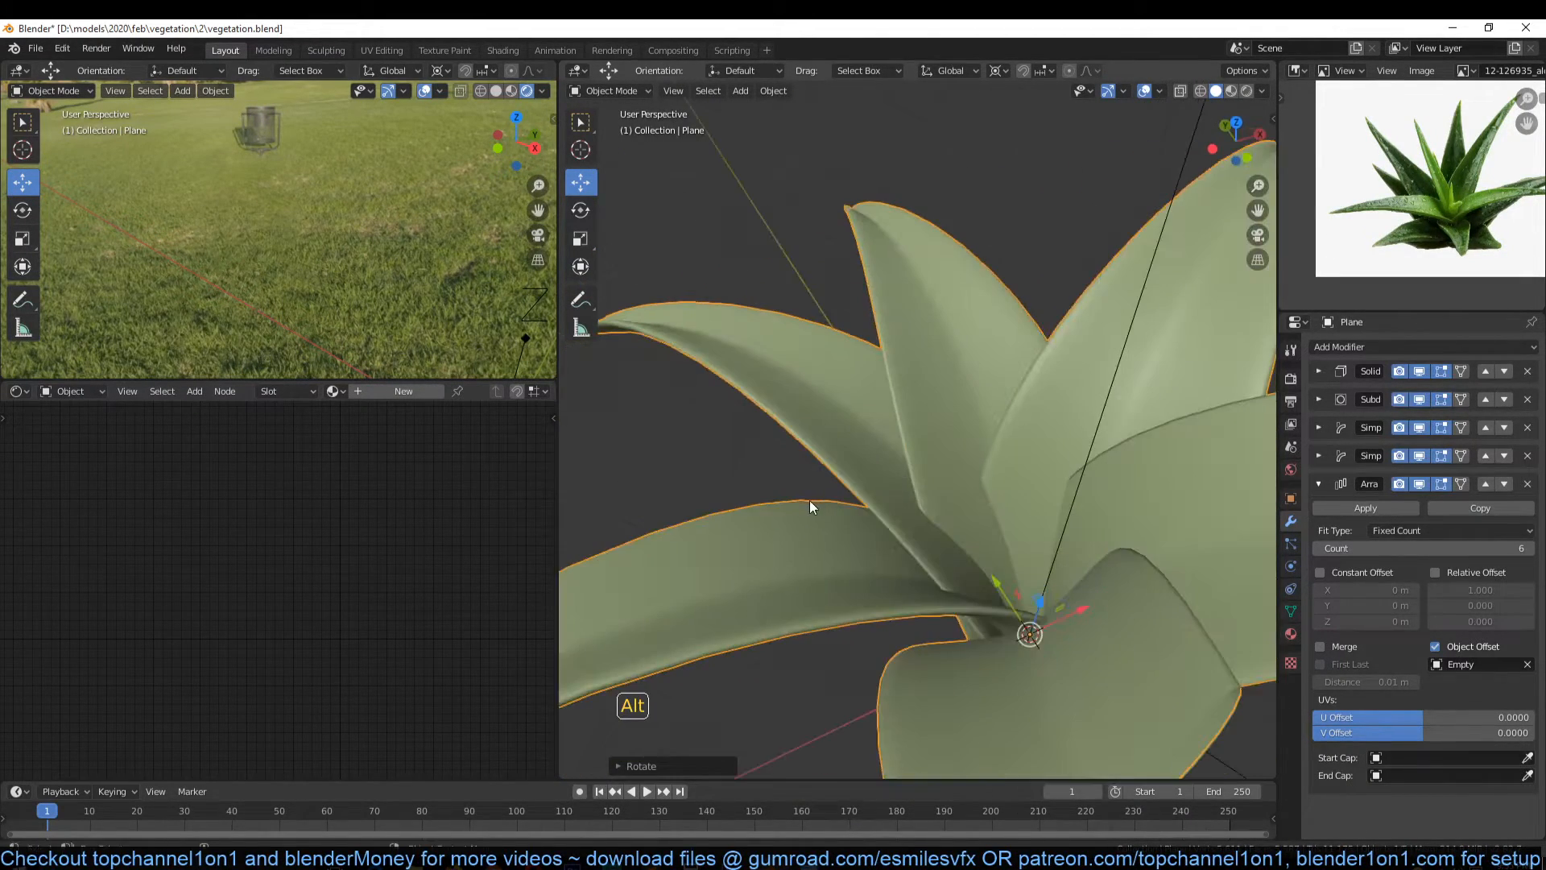
pyautogui.press('KP_7')
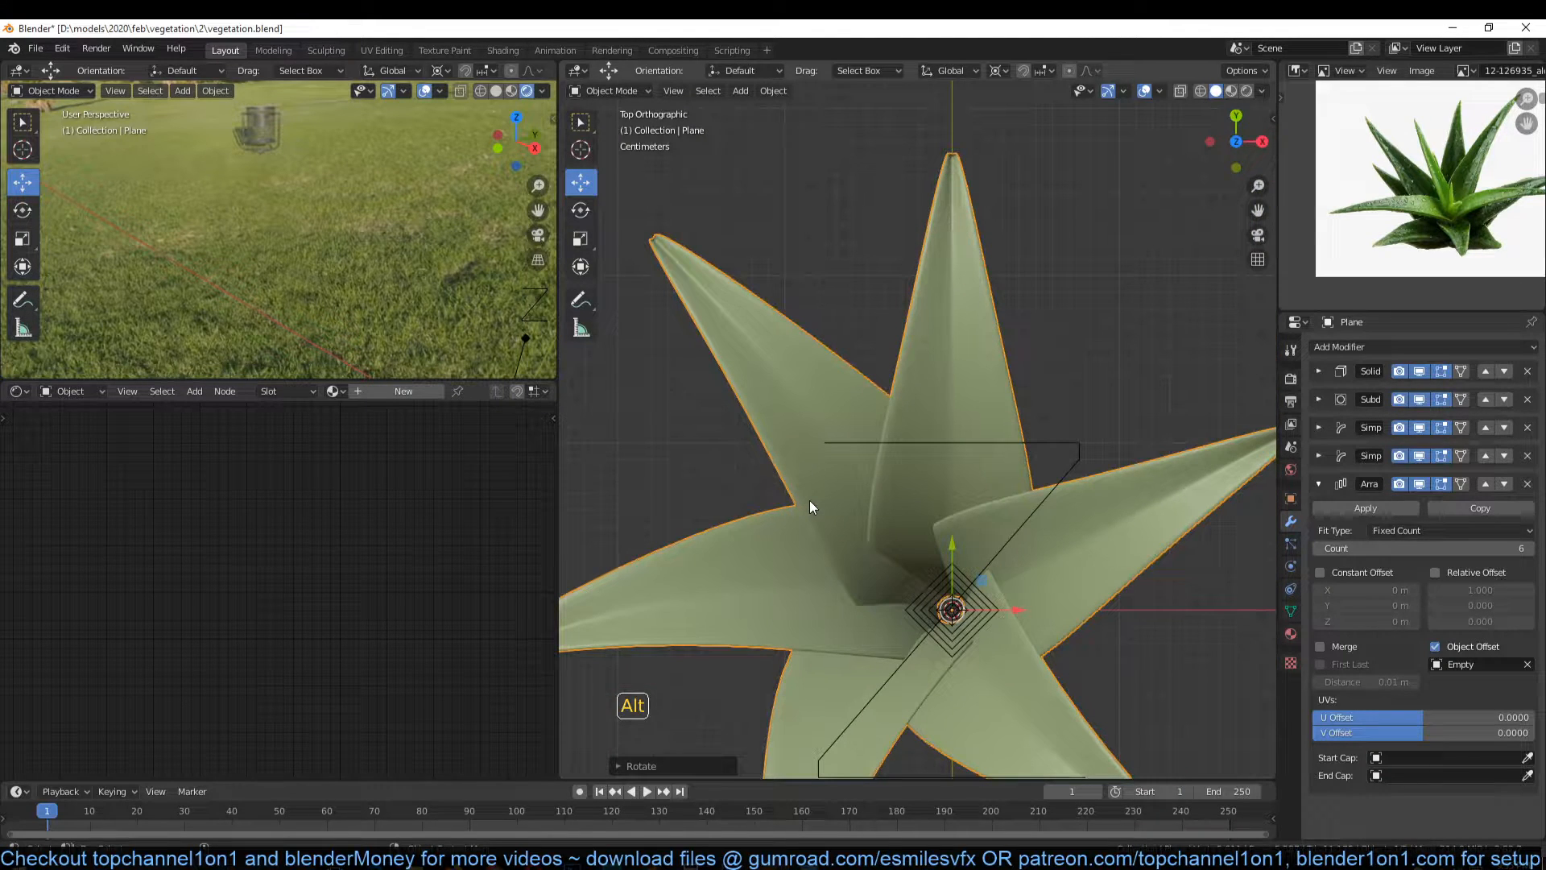
pyautogui.hotkey('ctrl', 'z')
# Step: Rotate the arrayed leaf about -9 degrees around the global X axis
pyautogui.press('r')
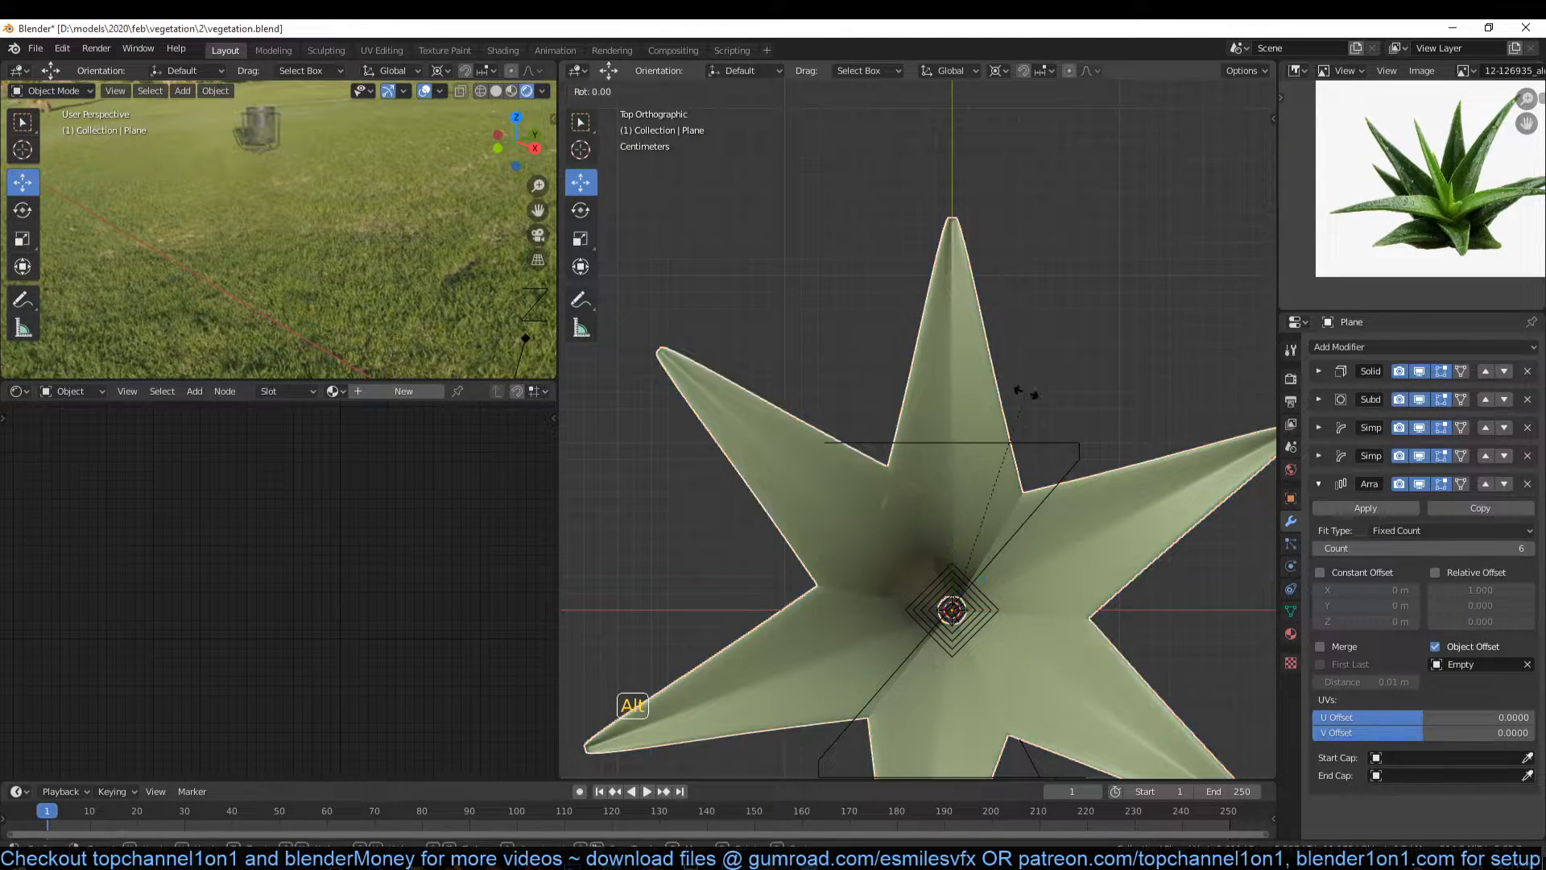
pyautogui.press('x')
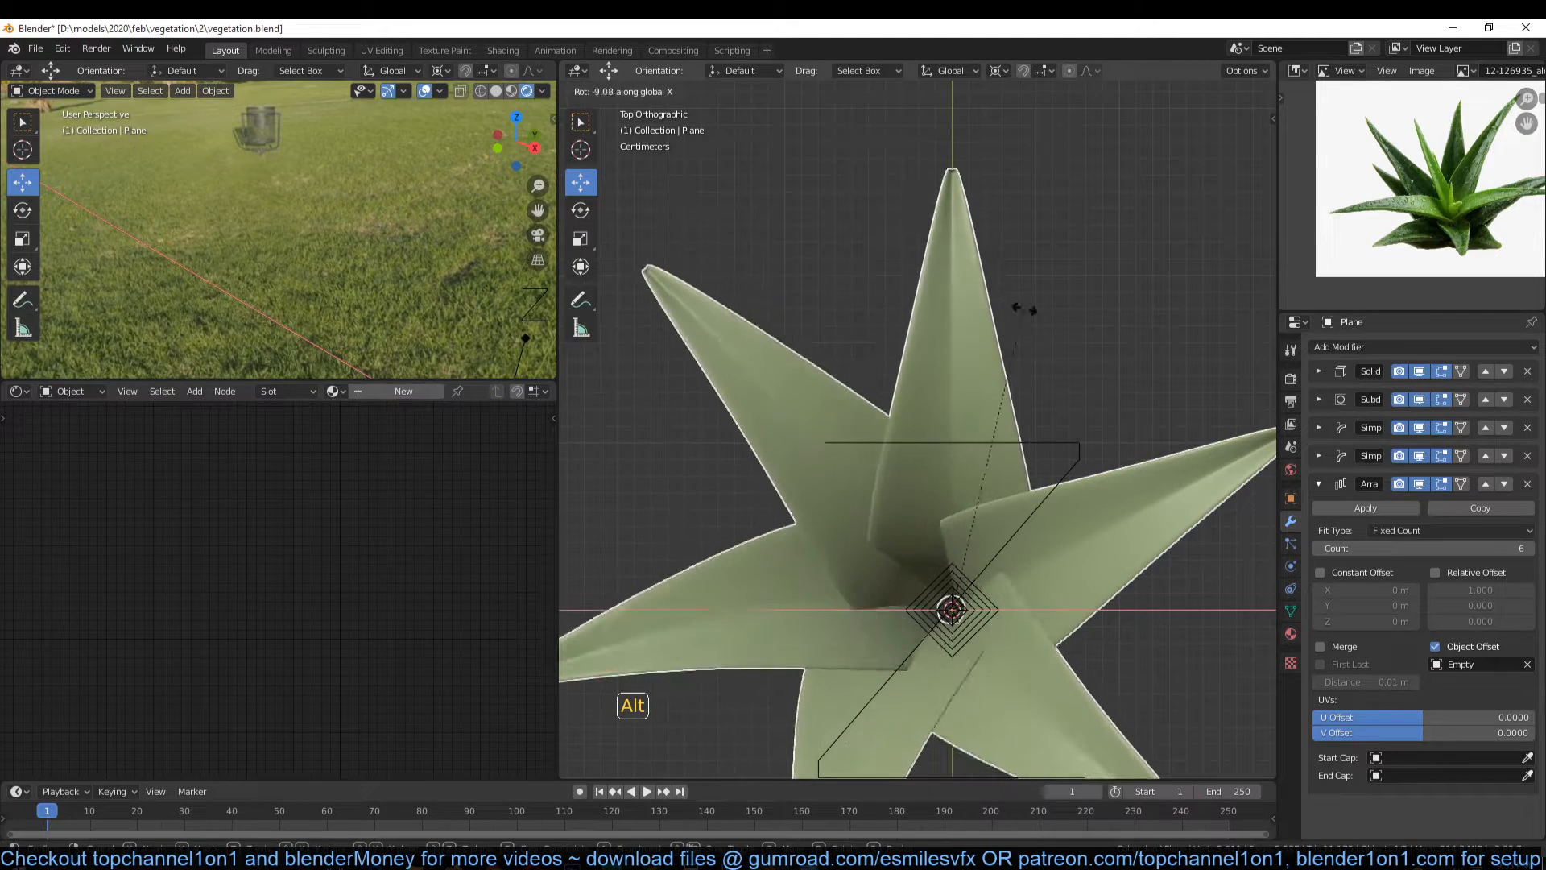
pyautogui.click(1007, 414)
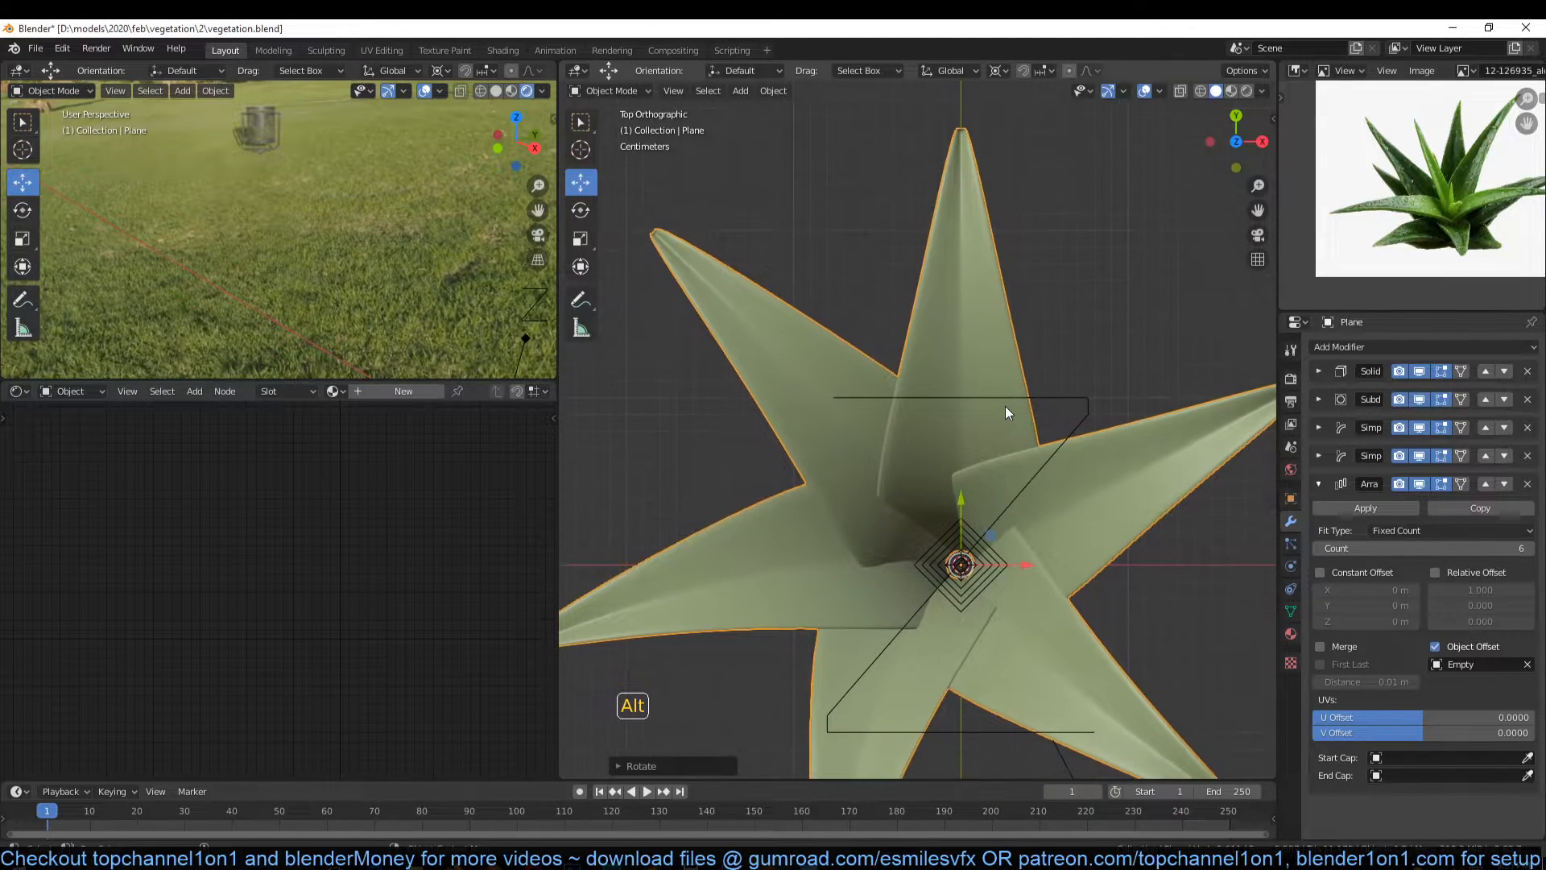
pyautogui.moveTo(959, 496); pyautogui.dragTo(978, 473)
pyautogui.moveTo(978, 473); pyautogui.dragTo(1081, 351, button='middle')
pyautogui.scroll(-6, 1088, 472)
pyautogui.press('KP_7')
pyautogui.scroll(3, 1042, 503)
pyautogui.click(1081, 352)
pyautogui.click(1347, 486)
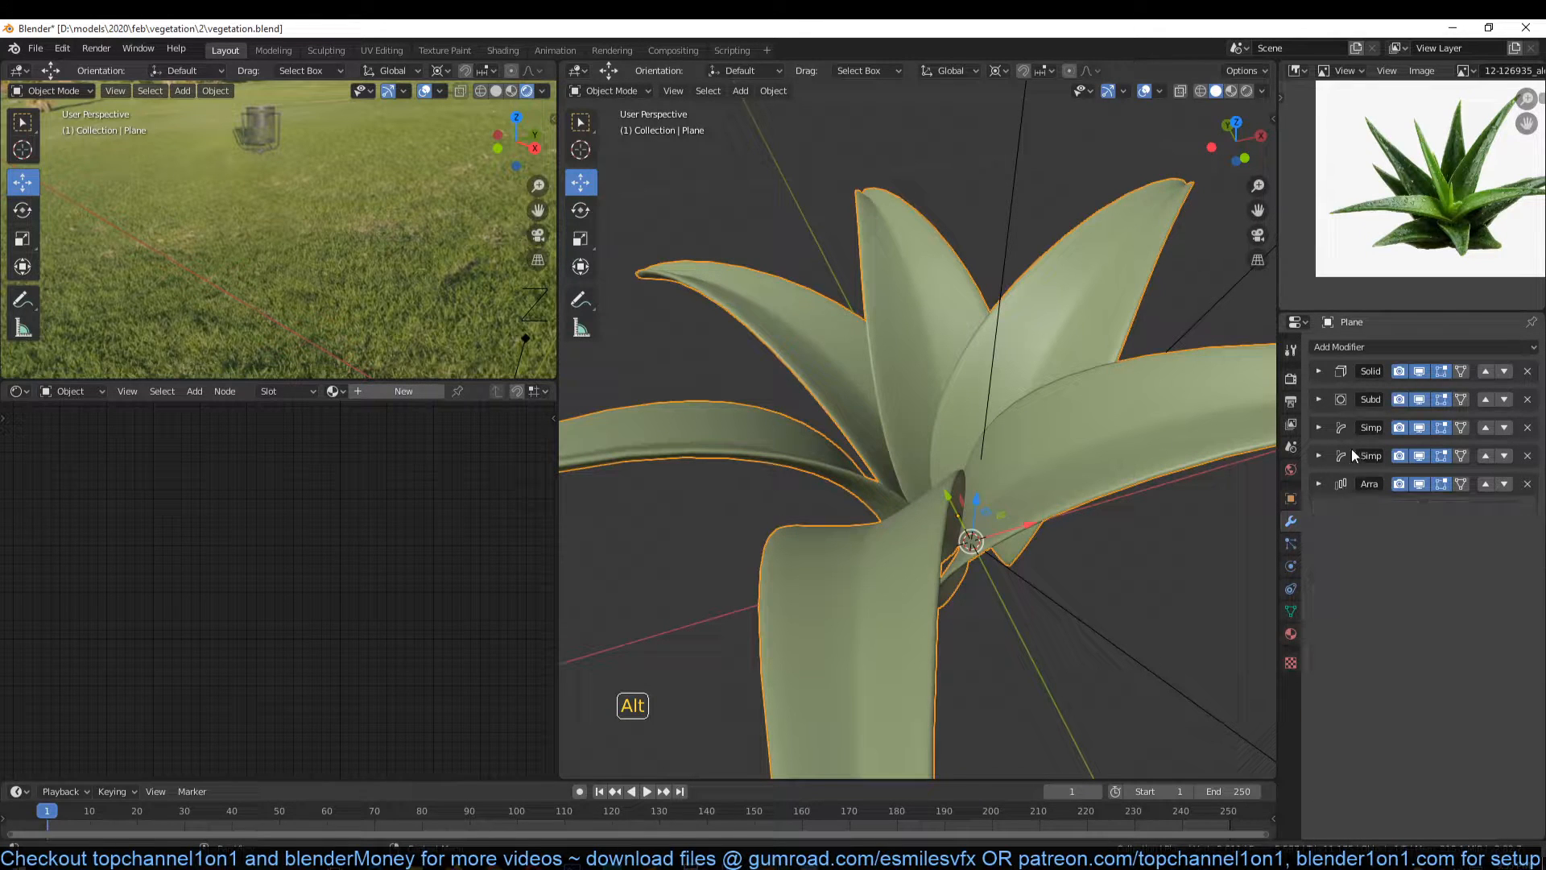
pyautogui.click(1318, 428)
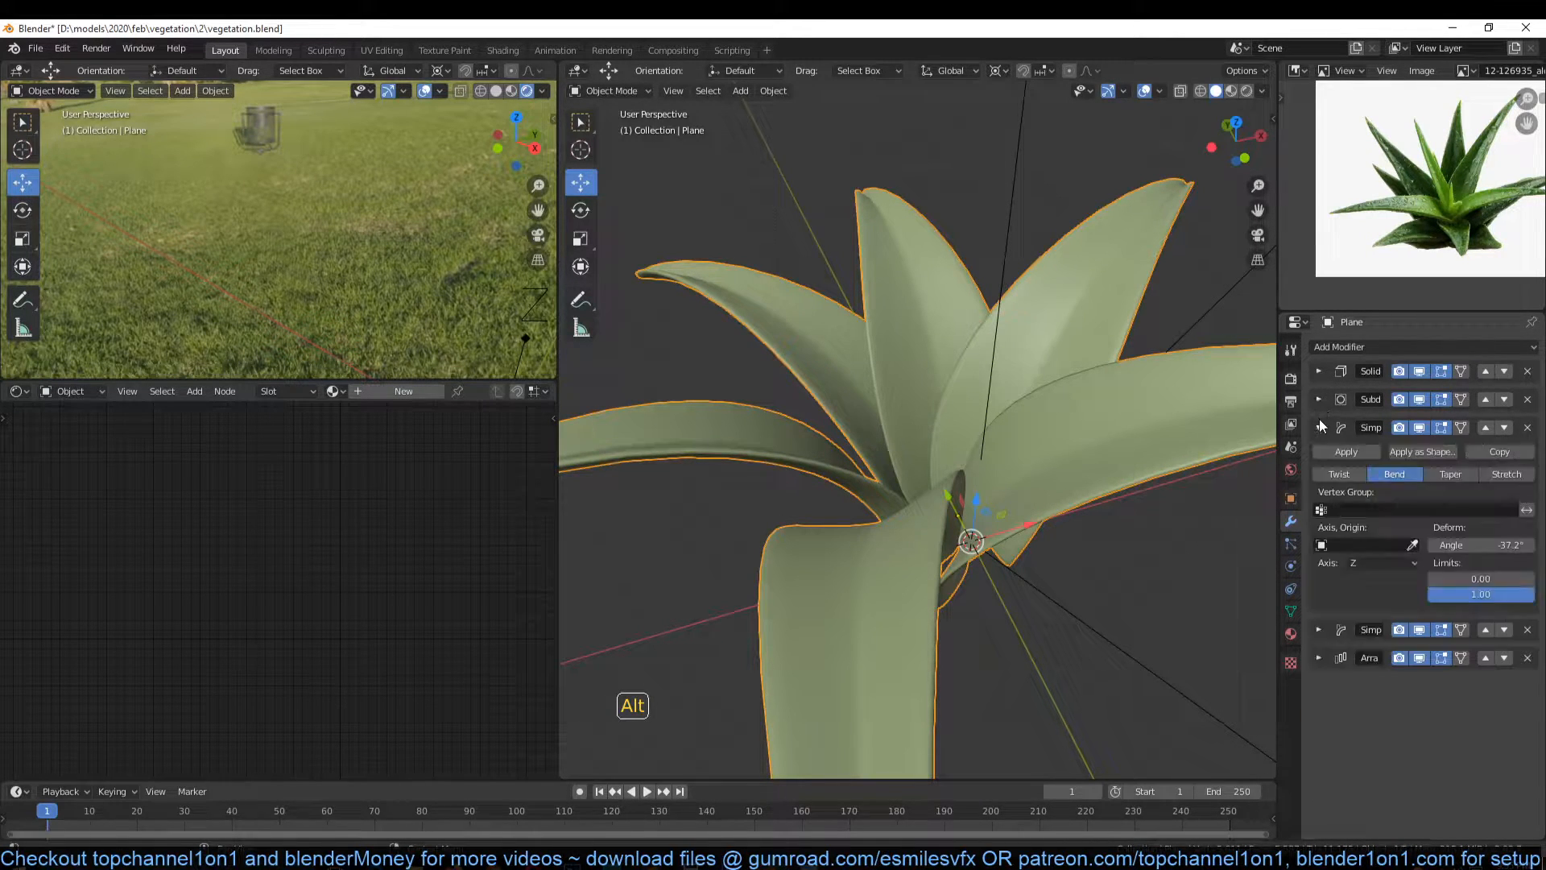
pyautogui.moveTo(1481, 546)
pyautogui.mouseDown()
pyautogui.moveTo(1517, 545)
pyautogui.moveTo(1487, 545)
pyautogui.mouseUp()
pyautogui.rightClick(1481, 545)
pyautogui.click(1313, 427)
# Step: Increase the bend angle of the second Simple Deform modifier, around the X axis, to 162°
pyautogui.click(1319, 456)
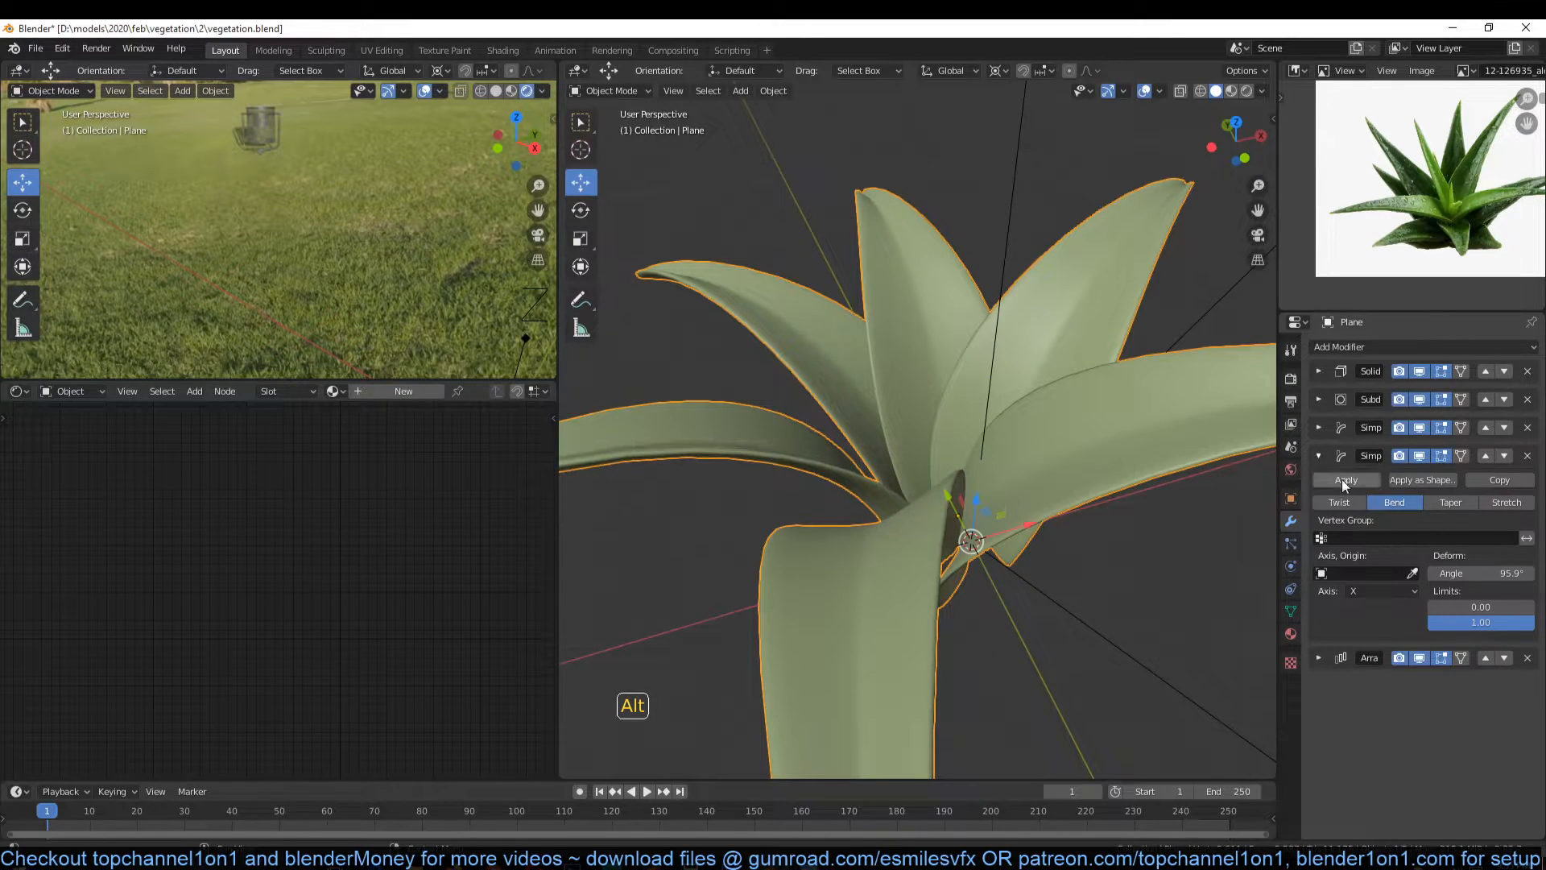
pyautogui.moveTo(1481, 572); pyautogui.dragTo(1520, 571)
pyautogui.keyDown('alt'); pyautogui.moveTo(952, 462); pyautogui.dragTo(984, 475); pyautogui.keyUp('alt')
pyautogui.moveTo(1486, 573); pyautogui.dragTo(1497, 573)
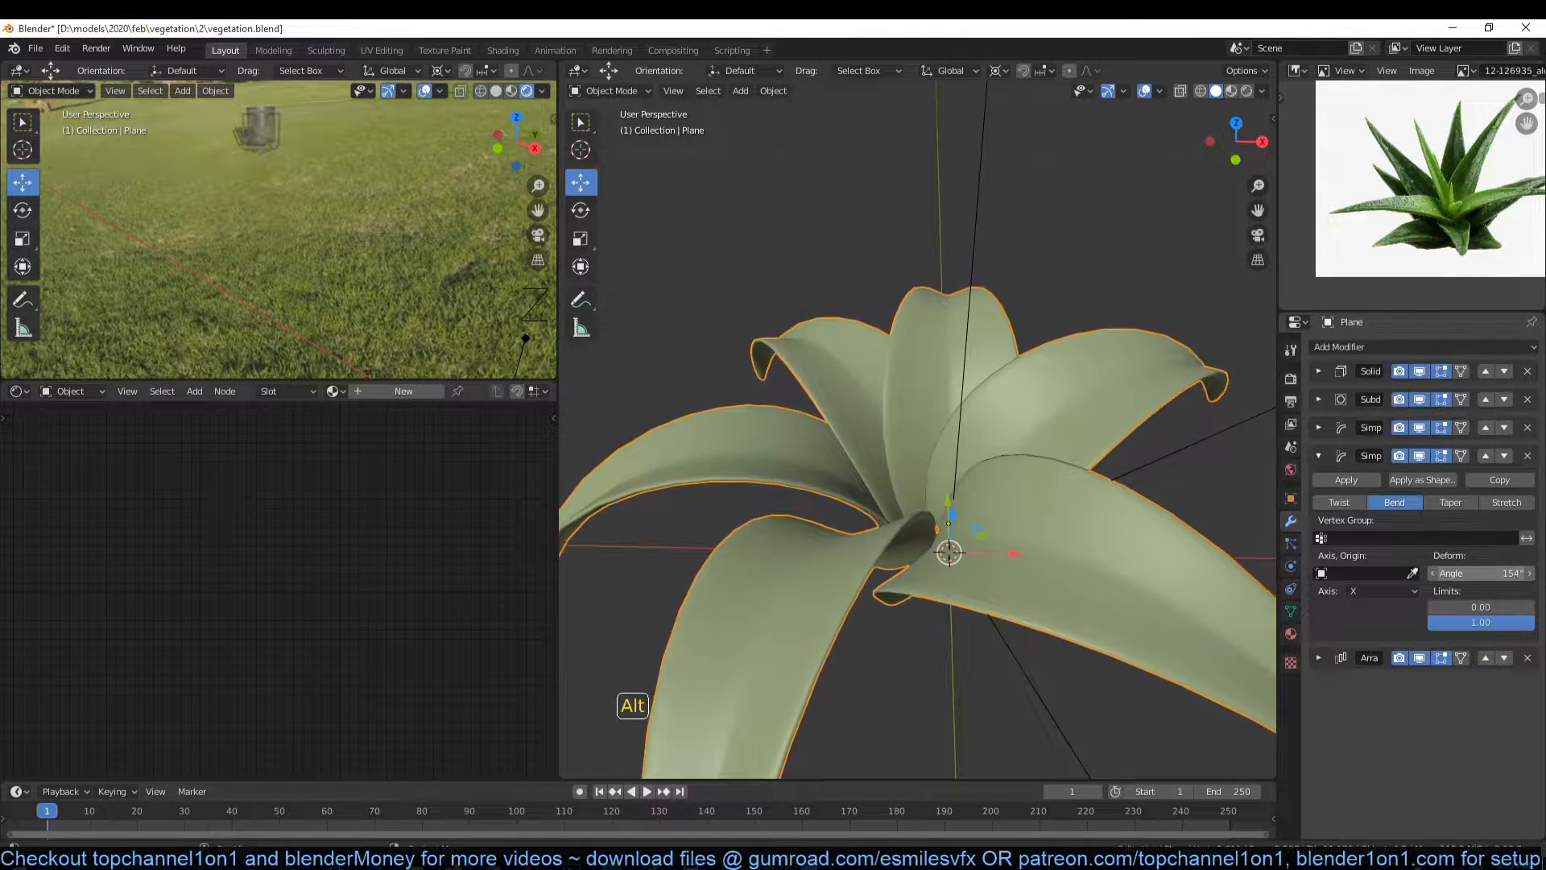
pyautogui.press('KP_7')
pyautogui.click(1039, 539)
pyautogui.click(1023, 548)
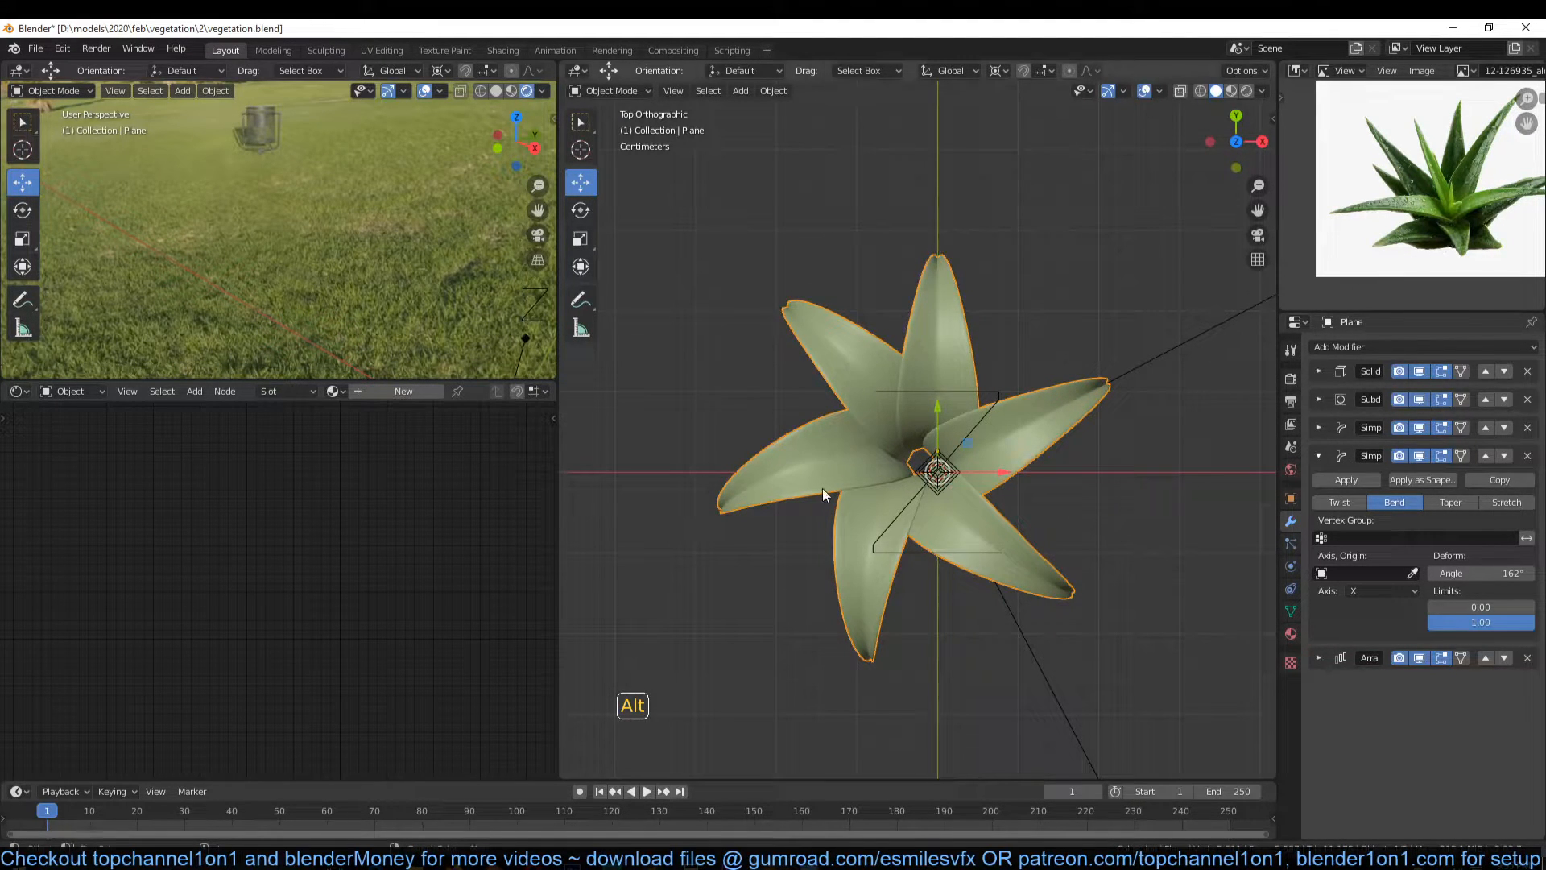
# Step: Duplicate the arrayed leaf in place and try rotating the copy in top view
pyautogui.hotkey('shift', 'd')
pyautogui.press('Escape')
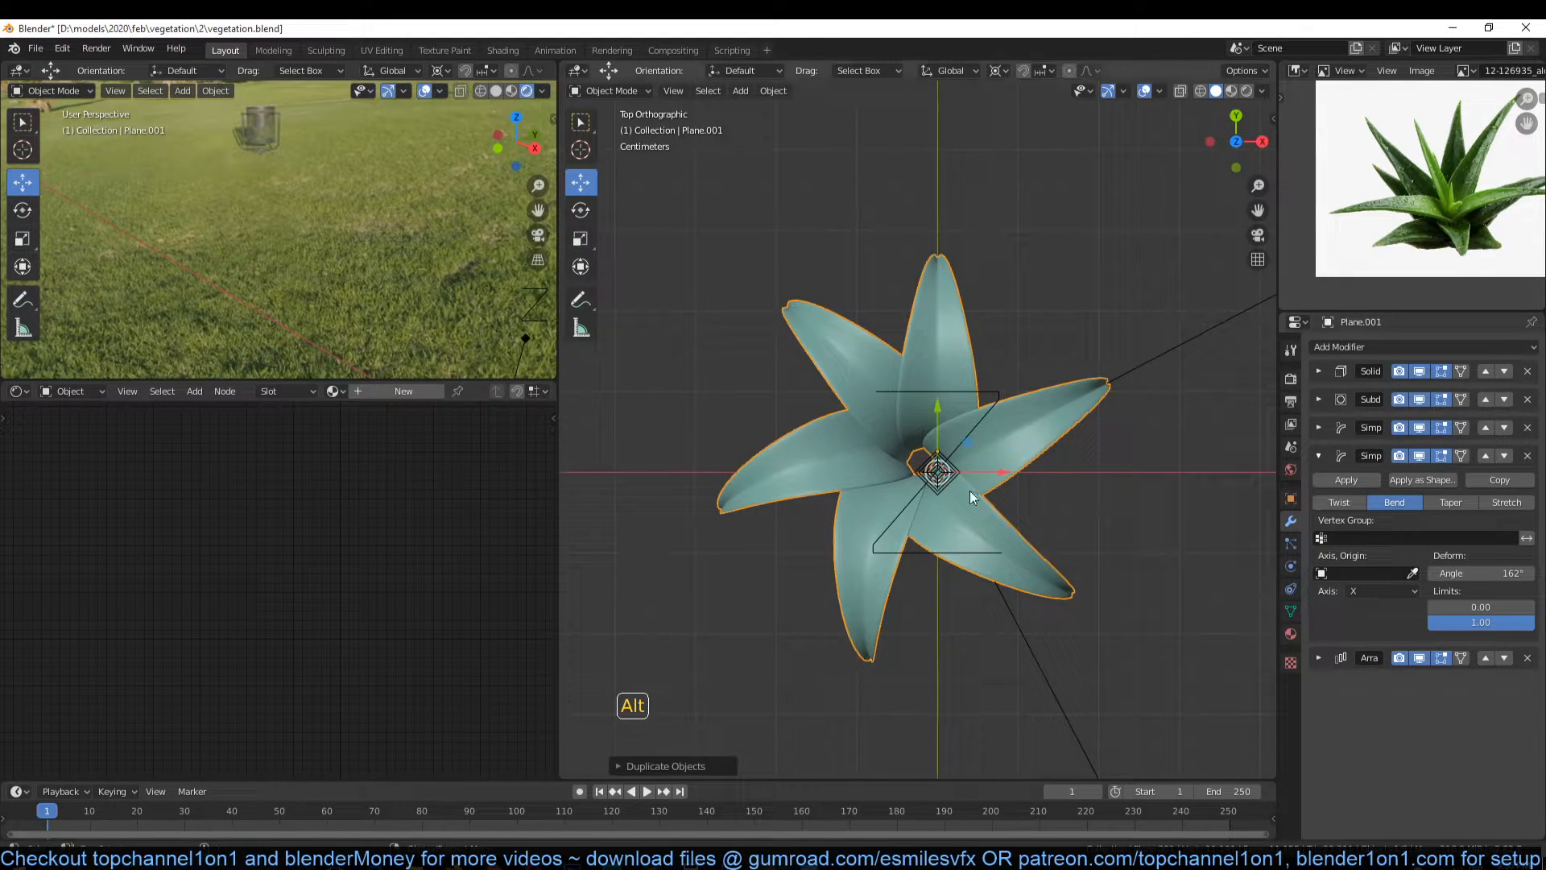
pyautogui.press('r')
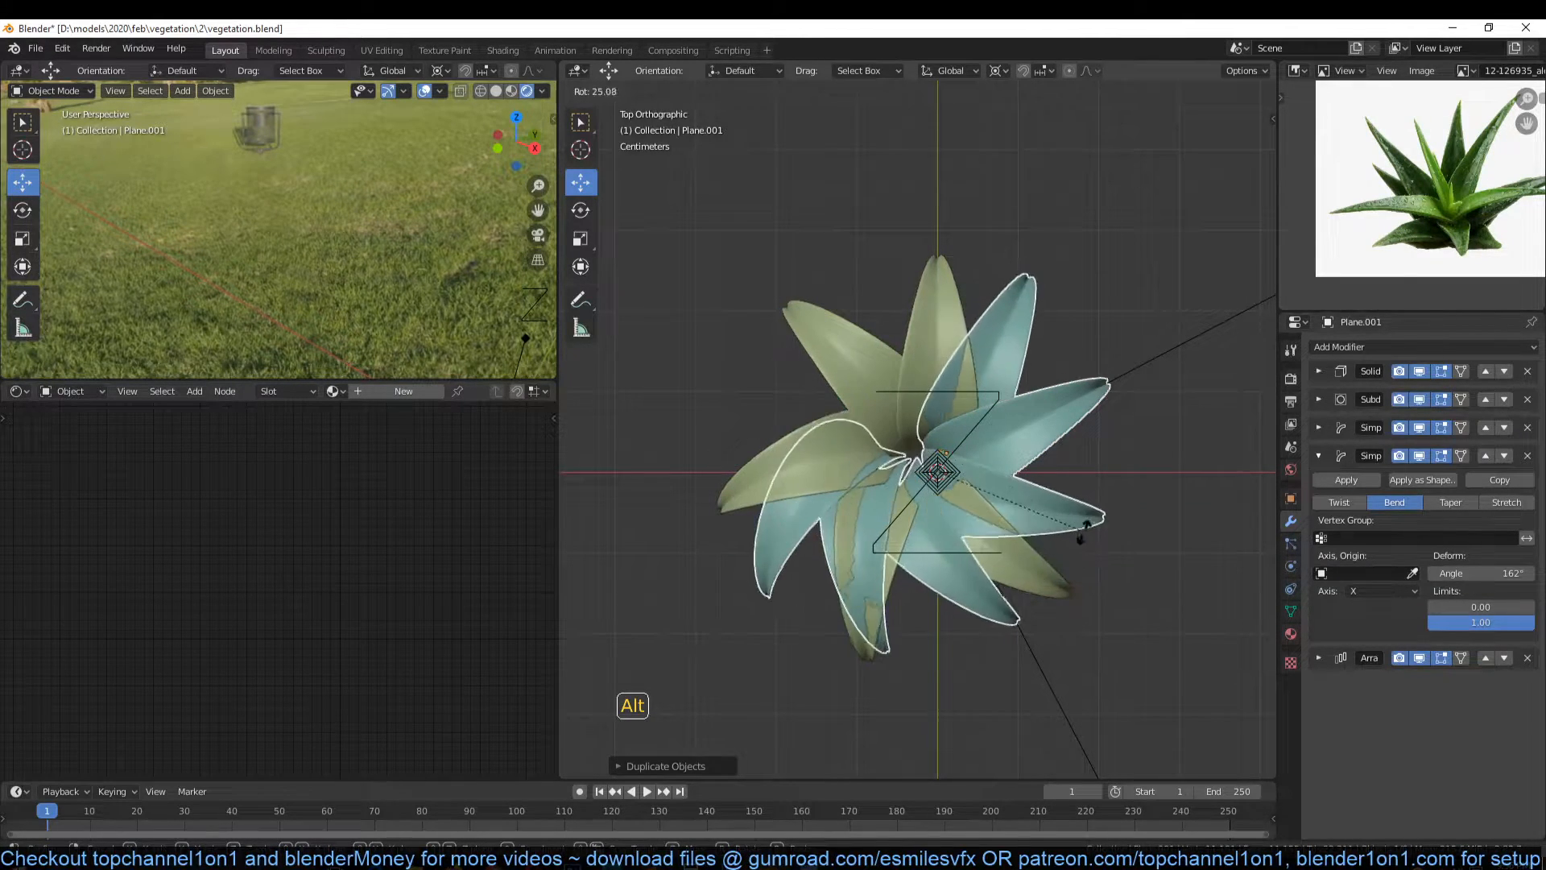
pyautogui.rightClick(1033, 425)
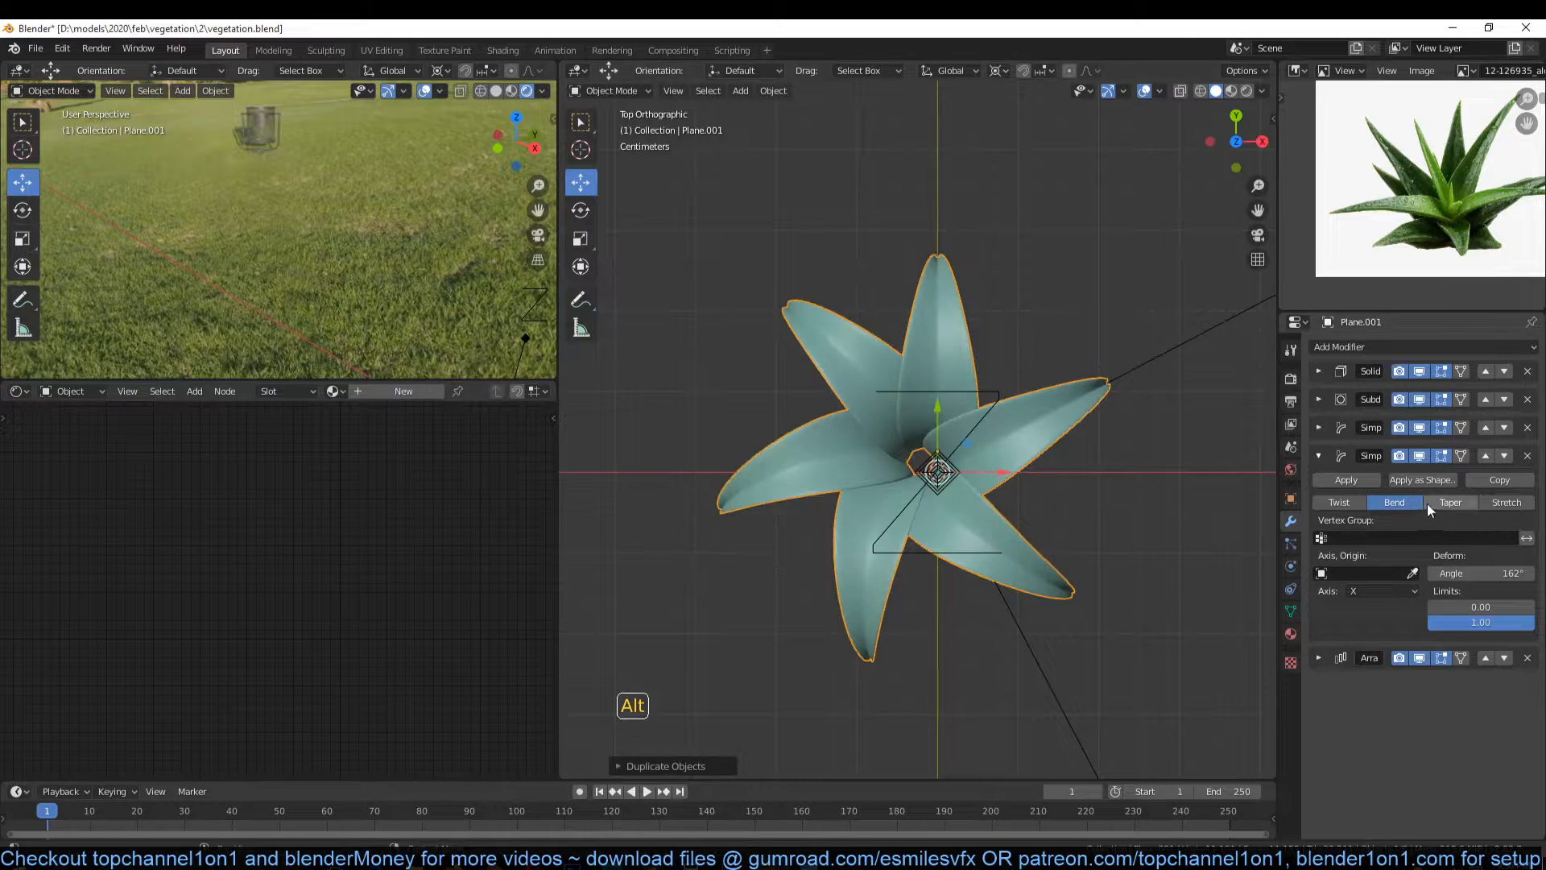
# Step: Try a fixed array count of 4 on the duplicated leaf
pyautogui.click(1319, 427)
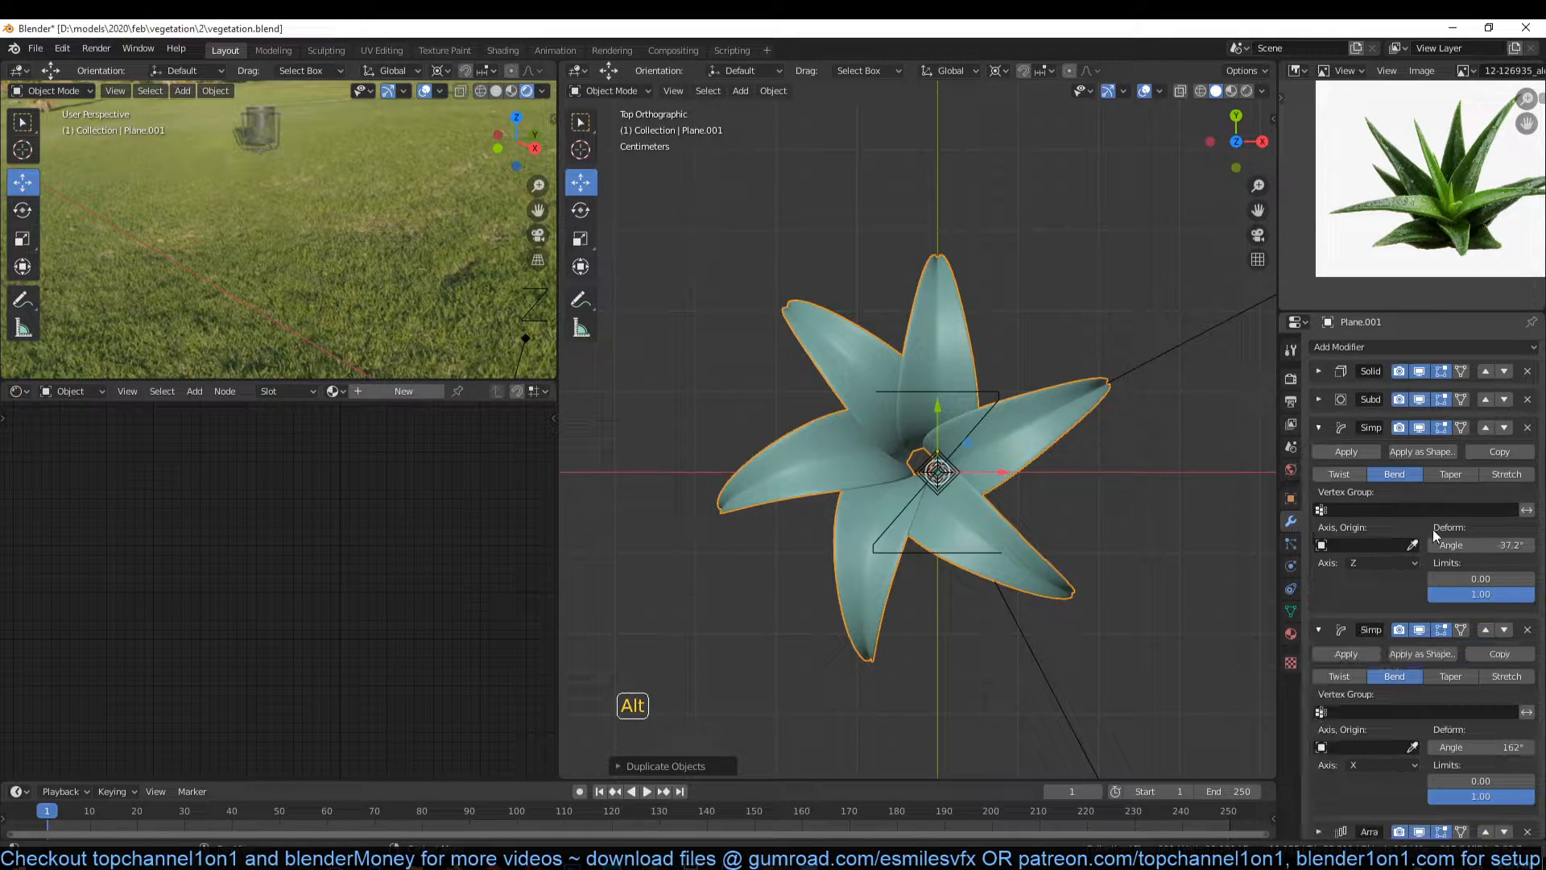
pyautogui.moveTo(1150, 460); pyautogui.dragTo(1066, 374, button='middle')
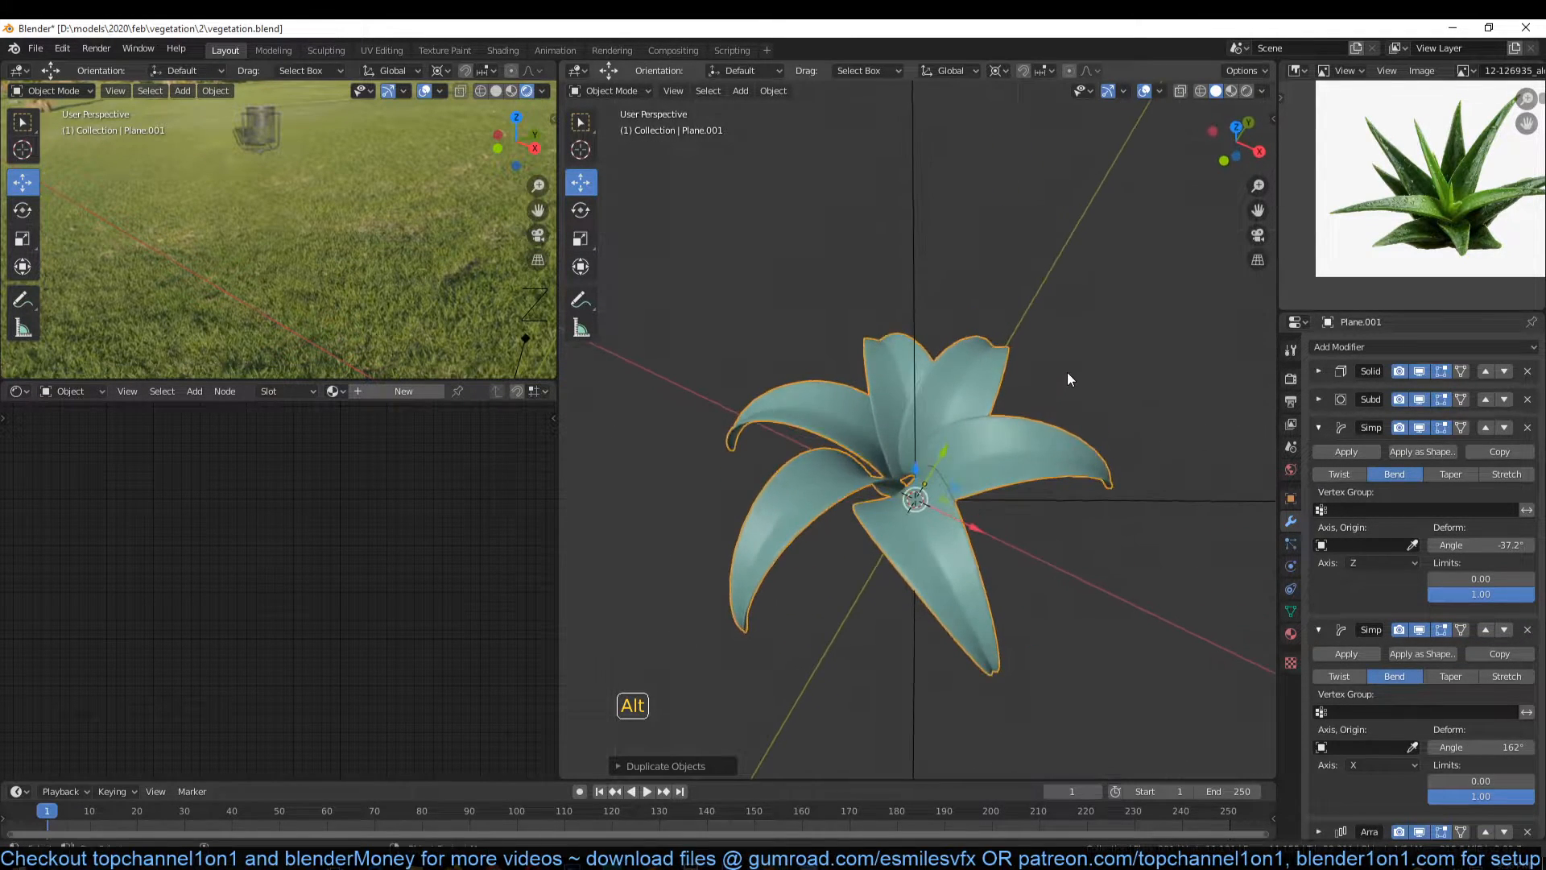
pyautogui.click(1320, 428)
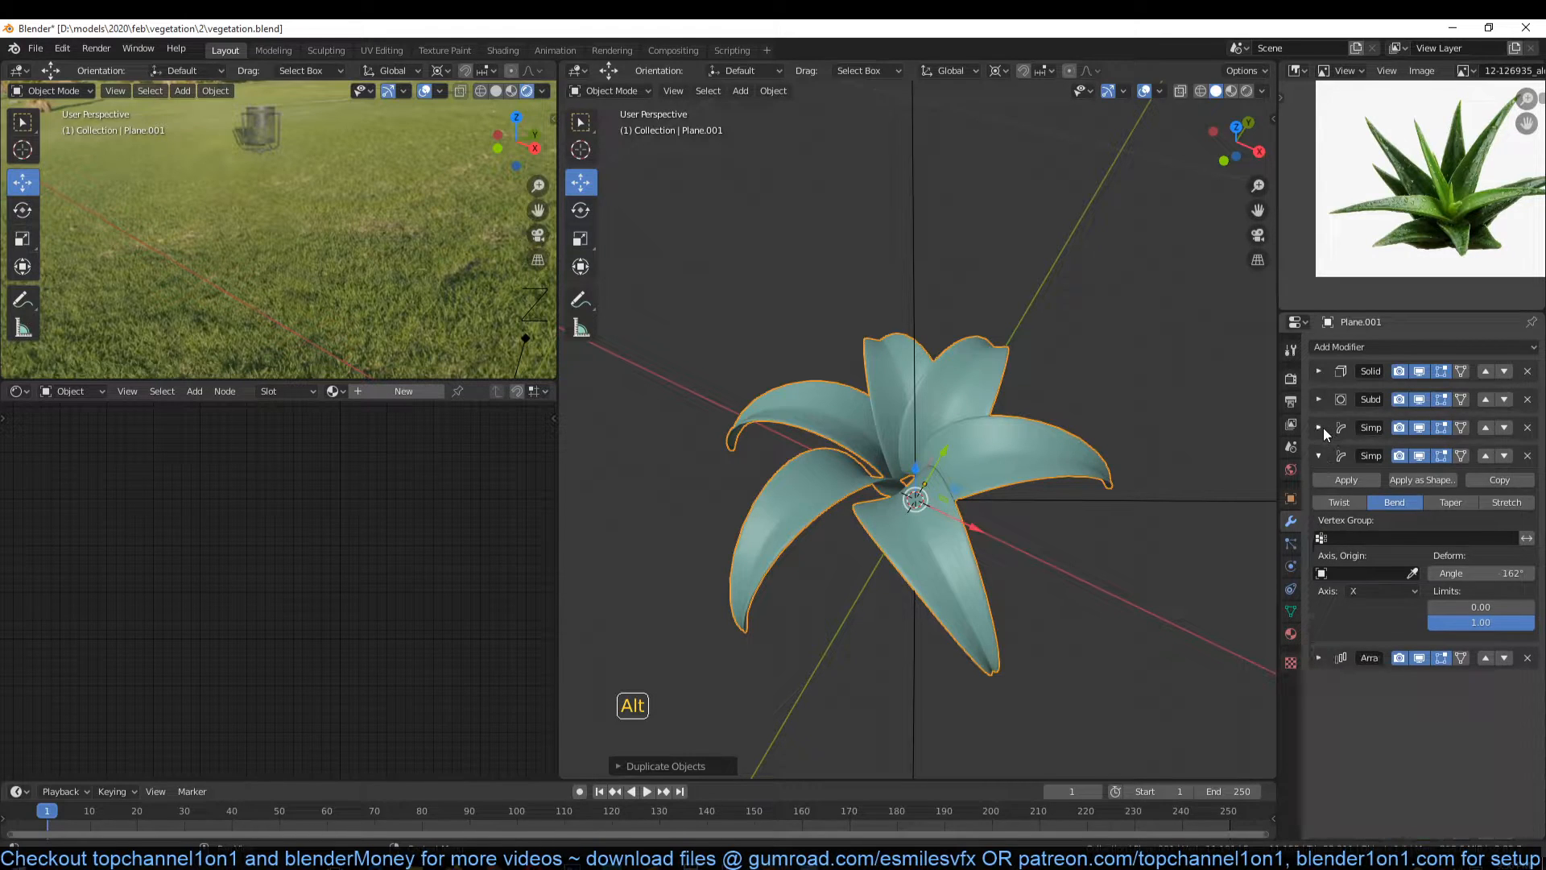
pyautogui.click(1319, 456)
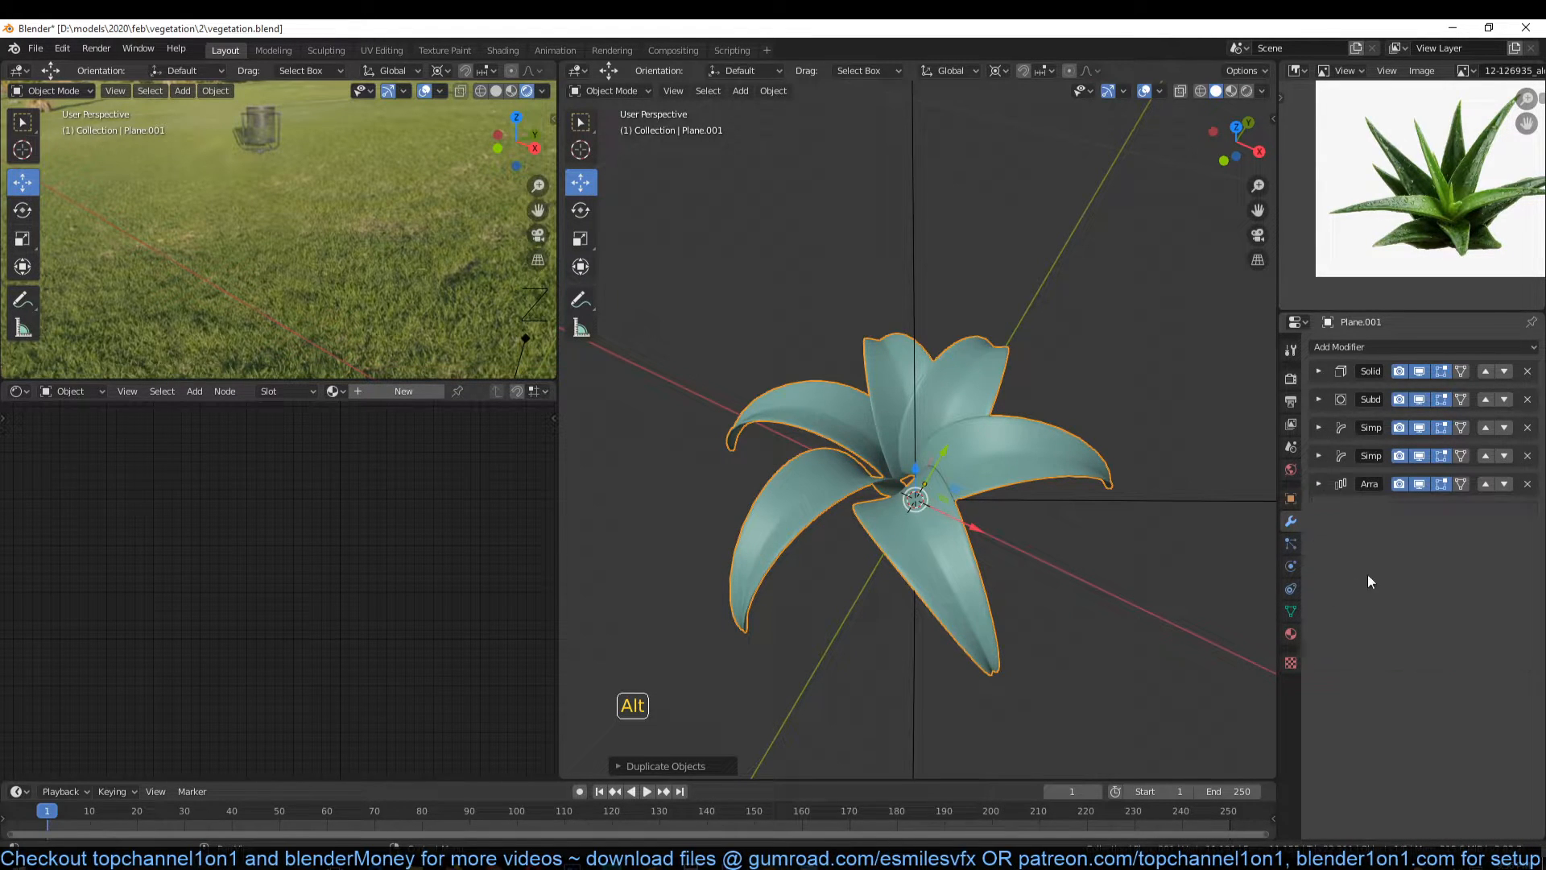
pyautogui.click(1319, 484)
pyautogui.moveTo(1485, 548)
pyautogui.mouseDown()
pyautogui.moveTo(1446, 548)
pyautogui.moveTo(1506, 549)
pyautogui.mouseUp()
pyautogui.click(1486, 549)
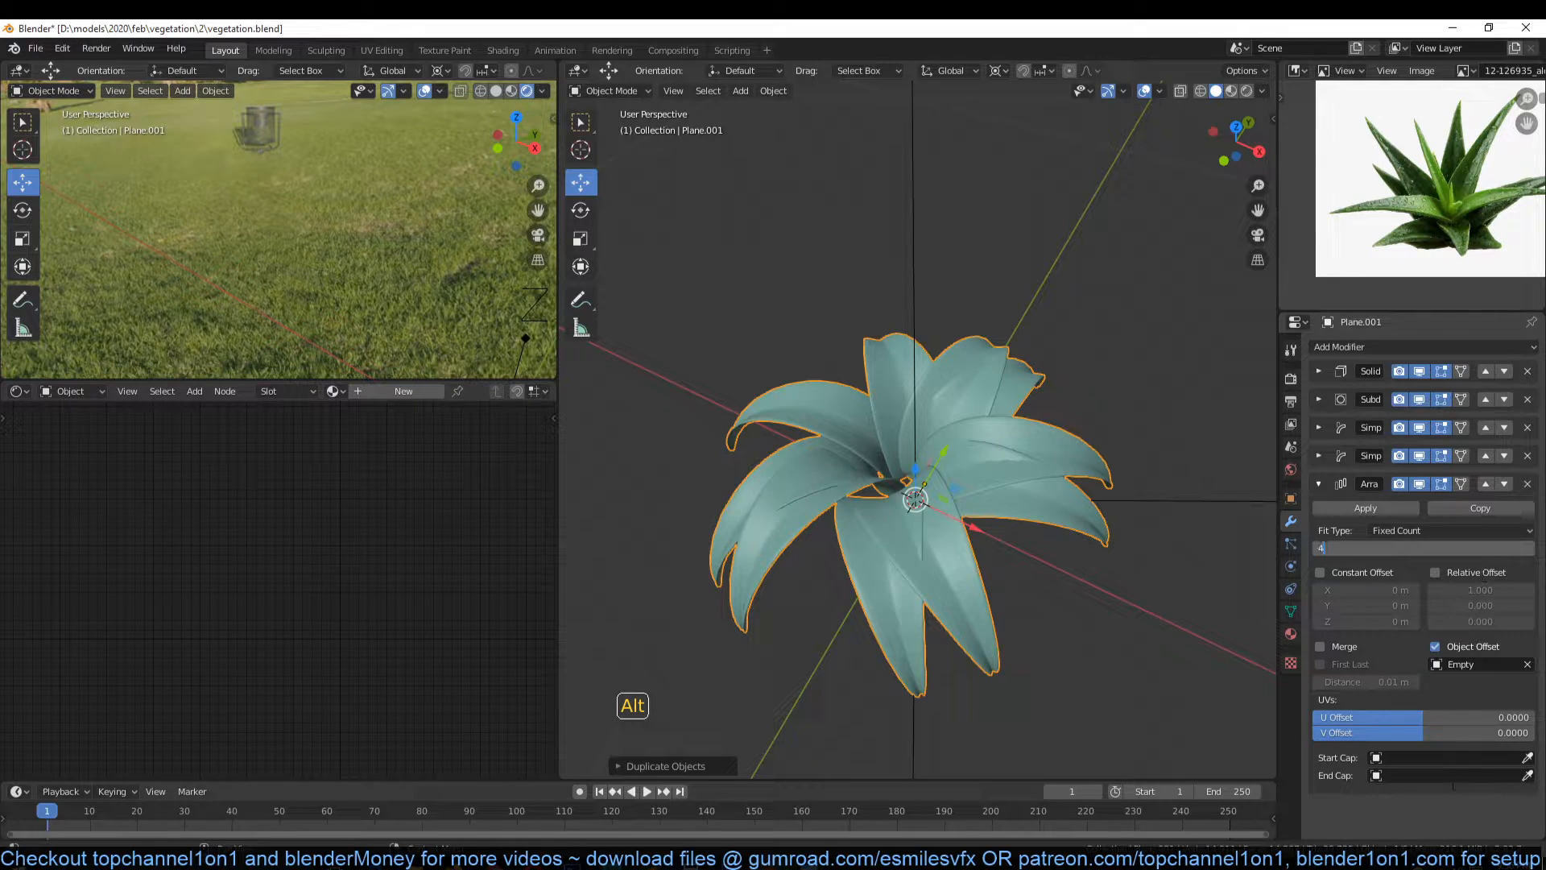
pyautogui.write('4')
pyautogui.press('Return')
pyautogui.keyDown('alt'); pyautogui.moveTo(839, 547); pyautogui.dragTo(849, 551, button='middle'); pyautogui.keyUp('alt')
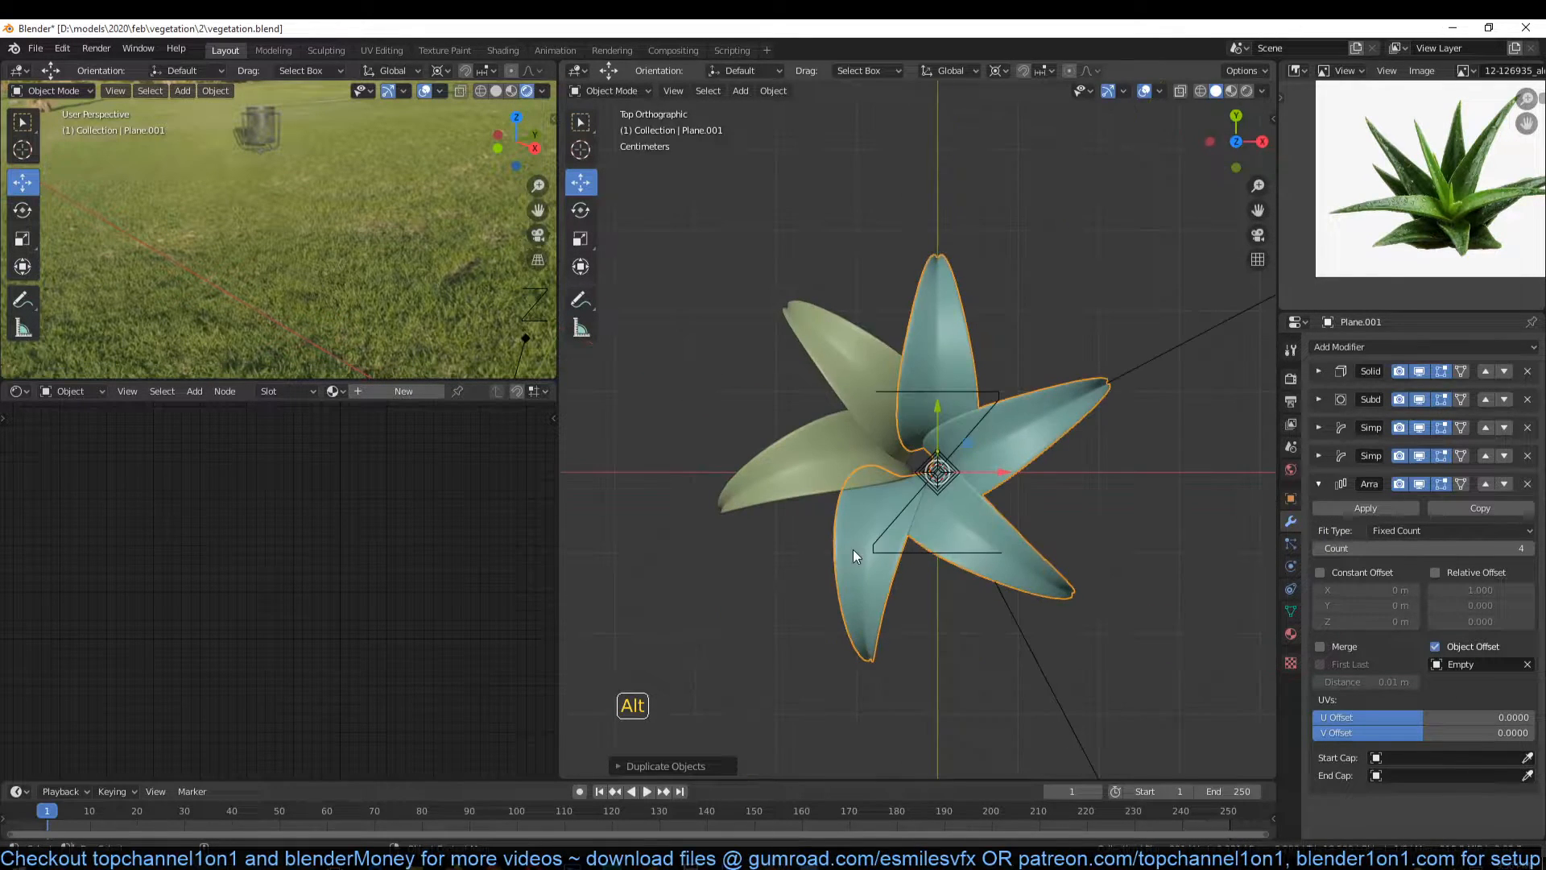
# Step: Try rotating the four-leaf copy and shifting it so its leaves fall into the gaps of the original ring
pyautogui.press('r')
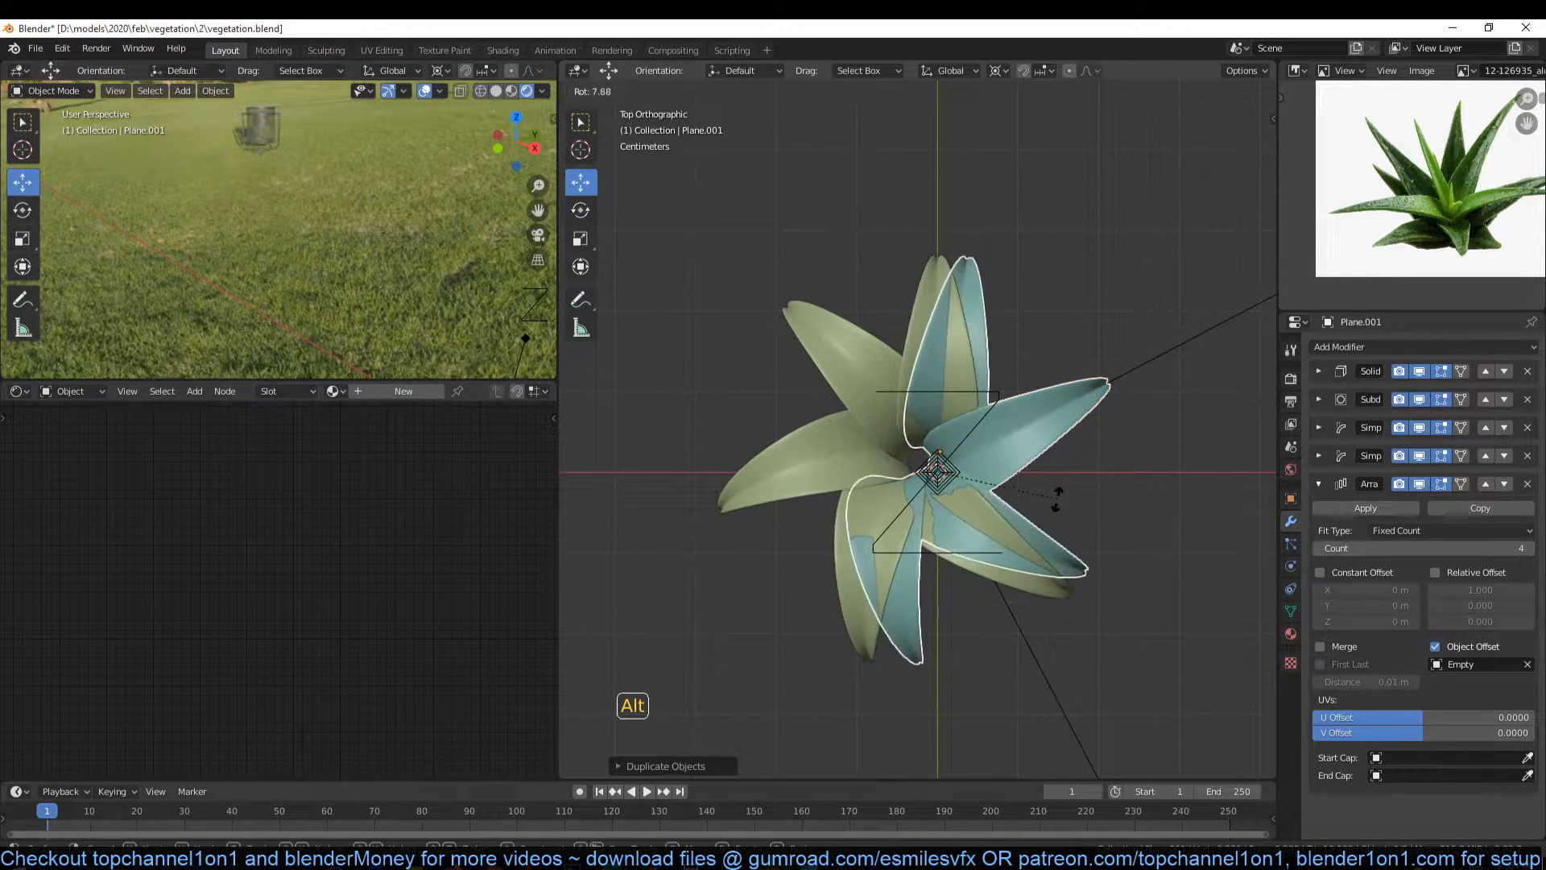
pyautogui.click(1055, 441)
pyautogui.keyDown('alt'); pyautogui.moveTo(1055, 438); pyautogui.dragTo(989, 368, button='middle'); pyautogui.keyUp('alt')
pyautogui.moveTo(941, 457)
pyautogui.keyDown('alt'); pyautogui.mouseDown(button='middle')
pyautogui.moveTo(894, 448)
pyautogui.moveTo(920, 453)
pyautogui.moveTo(892, 467)
pyautogui.moveTo(931, 482)
pyautogui.mouseUp(button='middle'); pyautogui.keyUp('alt')
pyautogui.press('g')
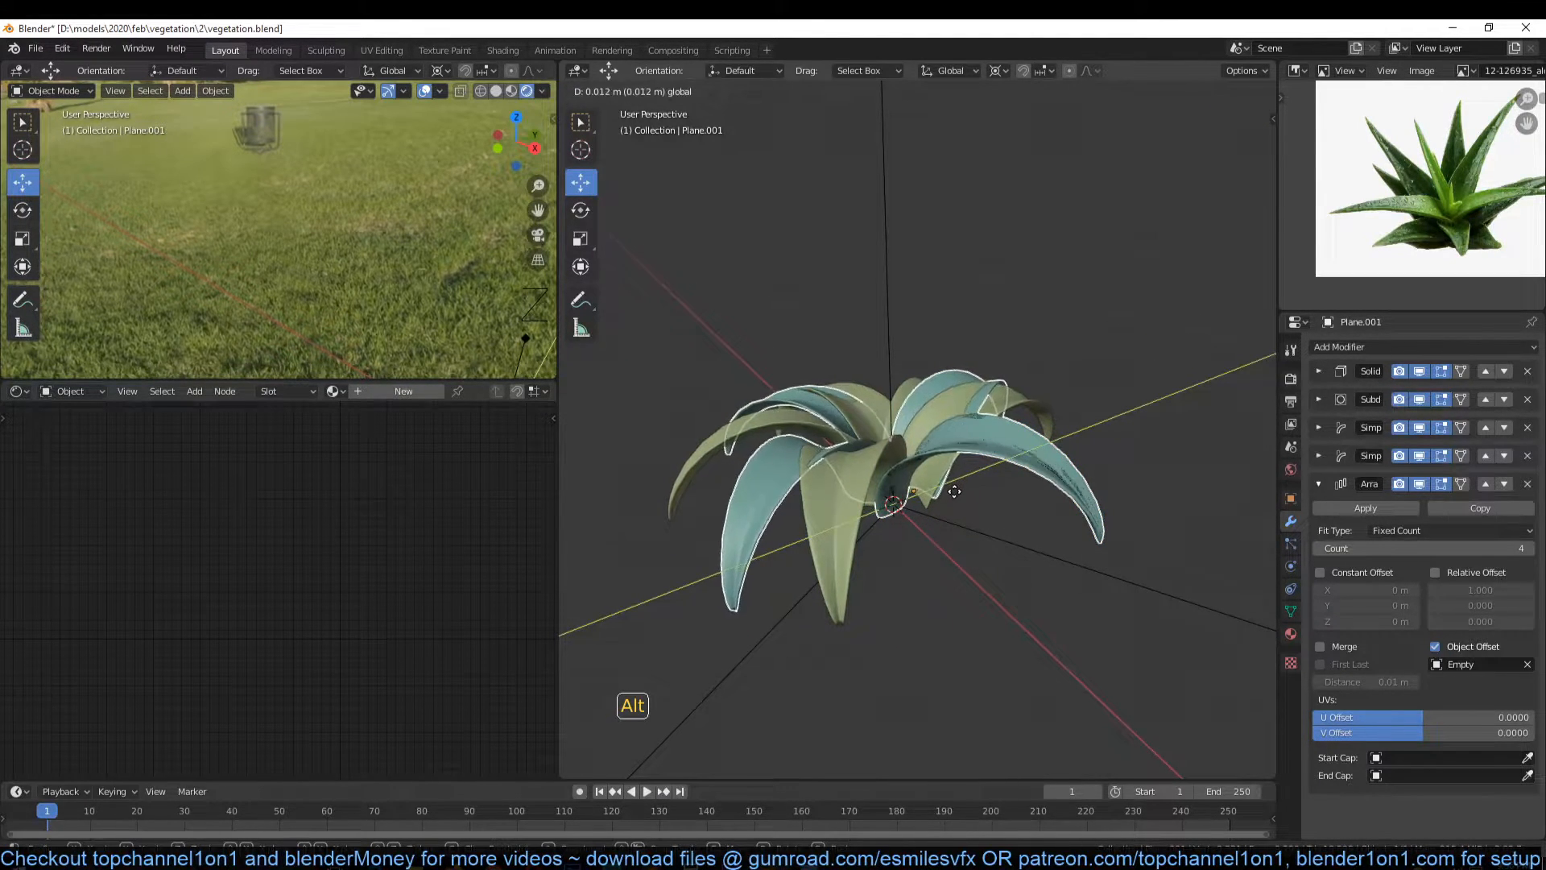
pyautogui.click(958, 491)
pyautogui.moveTo(939, 492); pyautogui.dragTo(925, 499)
pyautogui.moveTo(891, 491); pyautogui.dragTo(872, 470, button='middle')
pyautogui.keyDown('alt'); pyautogui.moveTo(872, 469); pyautogui.dragTo(988, 546); pyautogui.keyUp('alt')
pyautogui.scroll(4, 891, 462)
# Step: Try one more slight rotation of the four-leaf copy in top view, then undo the recent changes to the copy
pyautogui.press('KP_7')
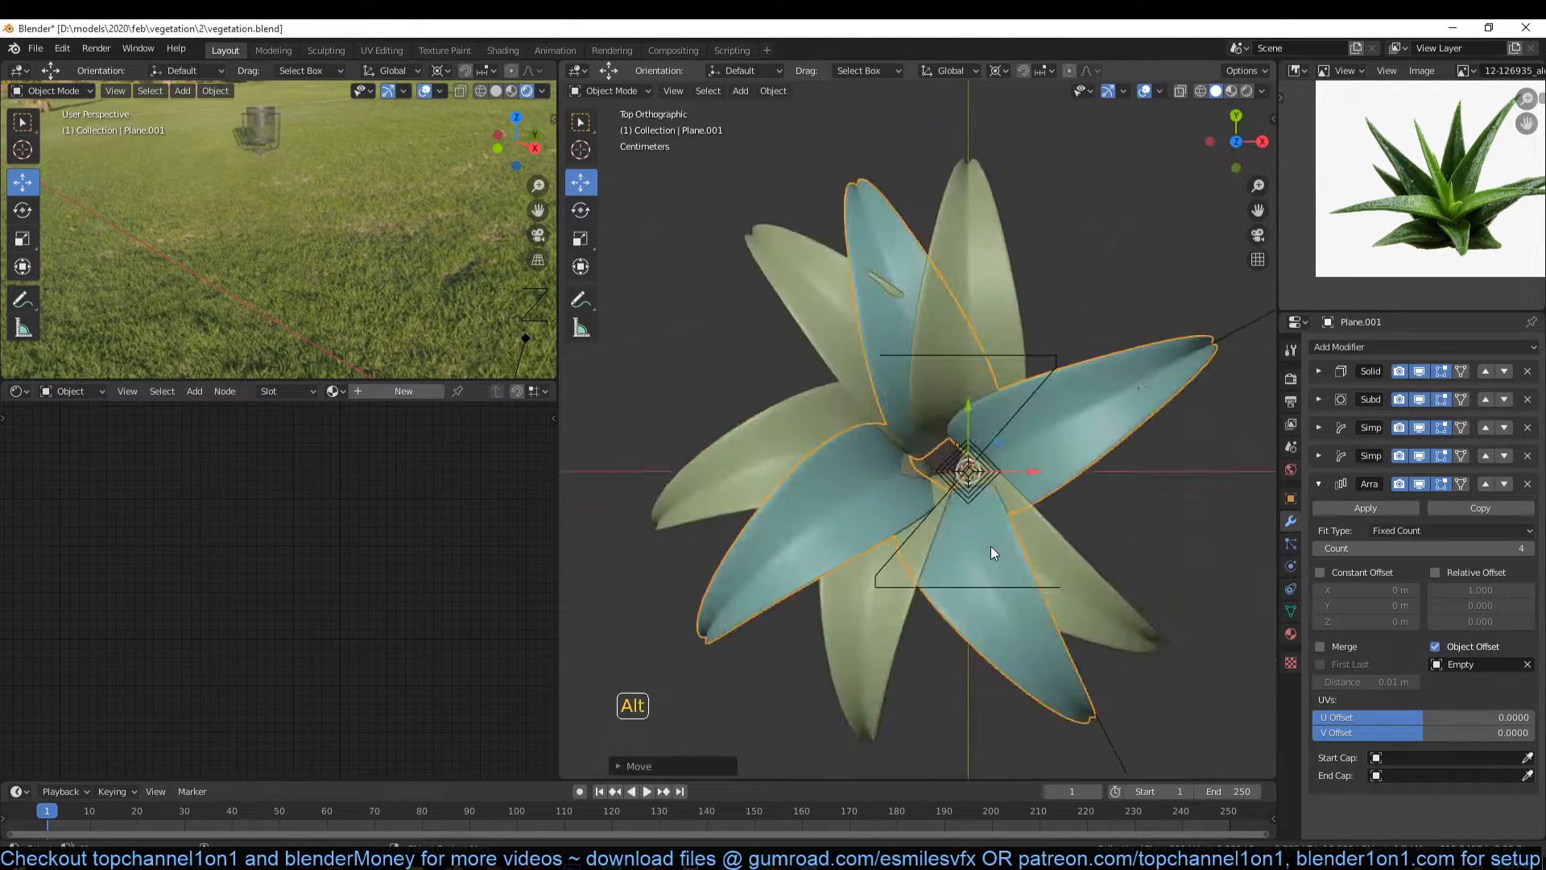
pyautogui.press('r')
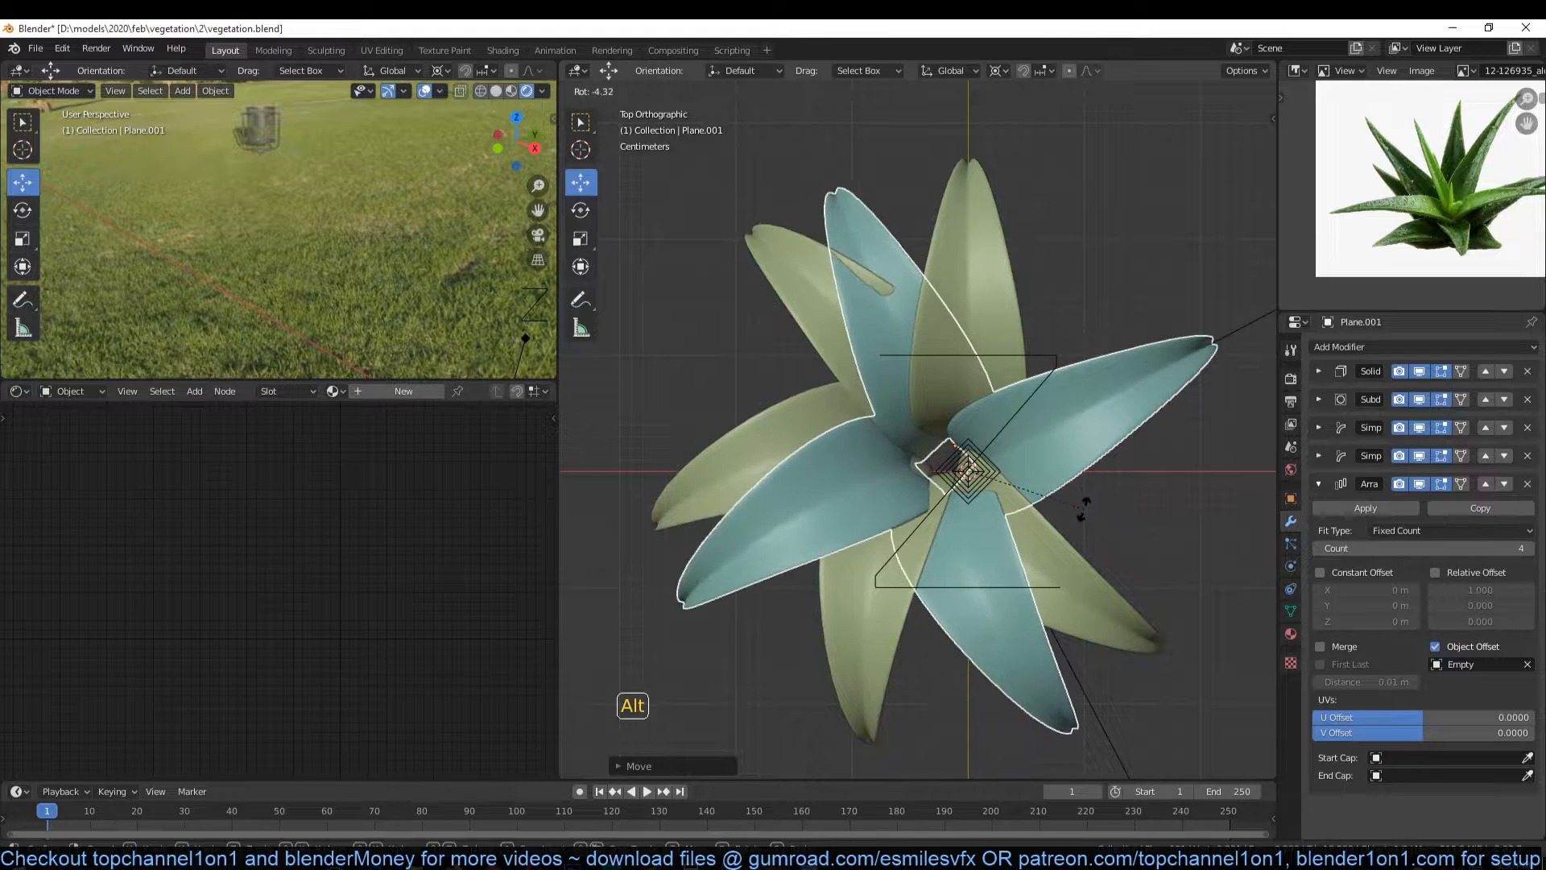
pyautogui.click(1085, 514)
pyautogui.hotkey('ctrl', 'z')
pyautogui.hotkey('ctrl', 'z')
pyautogui.hotkey('ctrl', 'z')
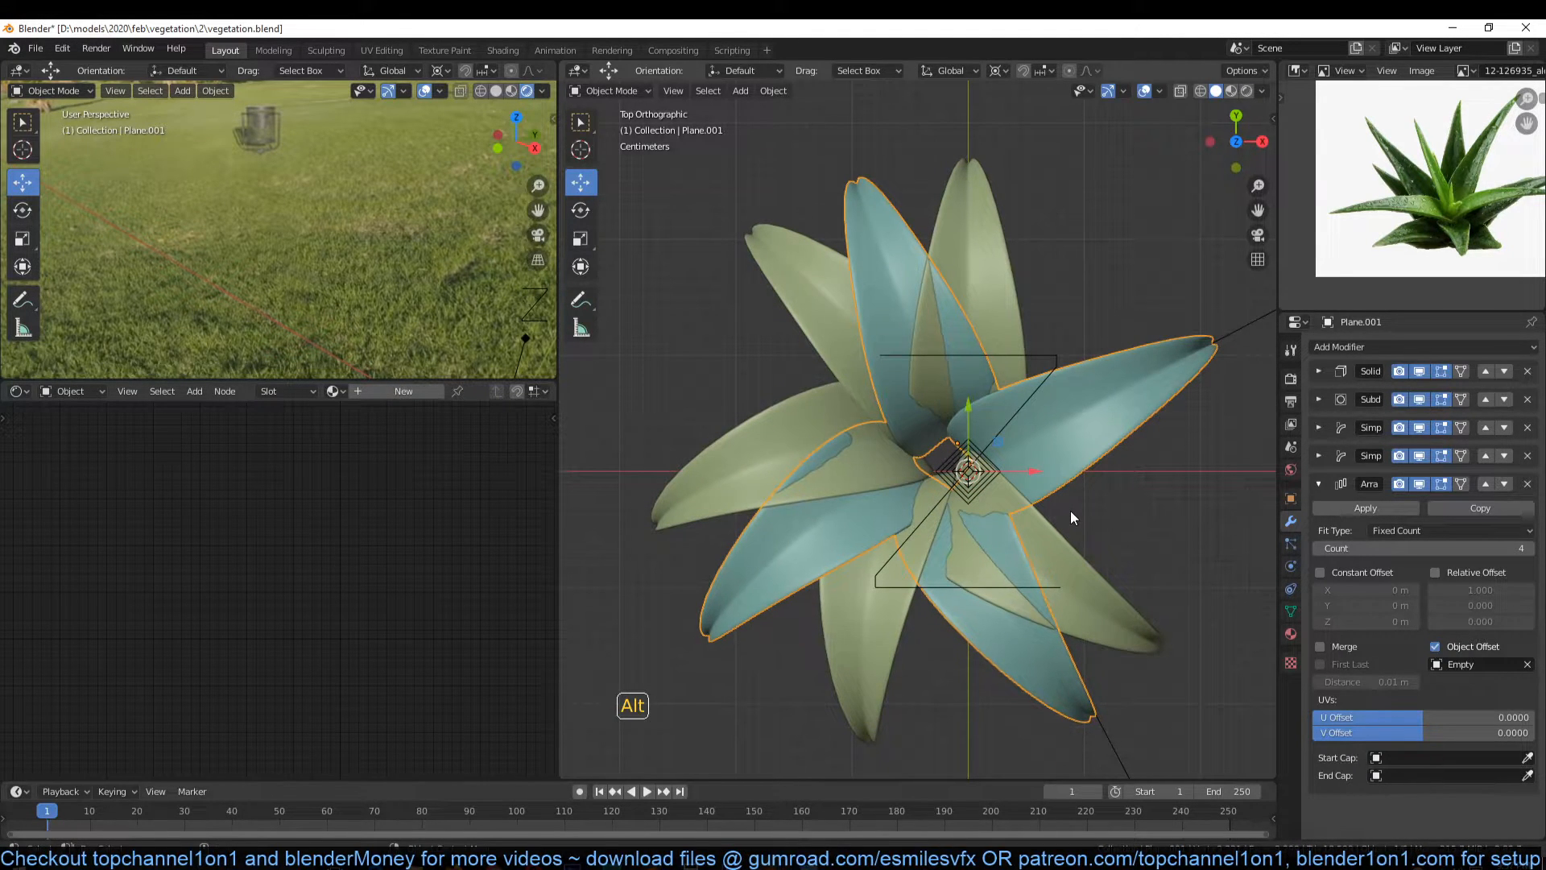
# Step: Select the original arrayed leaf overlapping the copy and delete it
pyautogui.keyDown('alt'); pyautogui.moveTo(1109, 466); pyautogui.dragTo(1069, 418); pyautogui.keyUp('alt')
pyautogui.click(1077, 459)
pyautogui.click(950, 346)
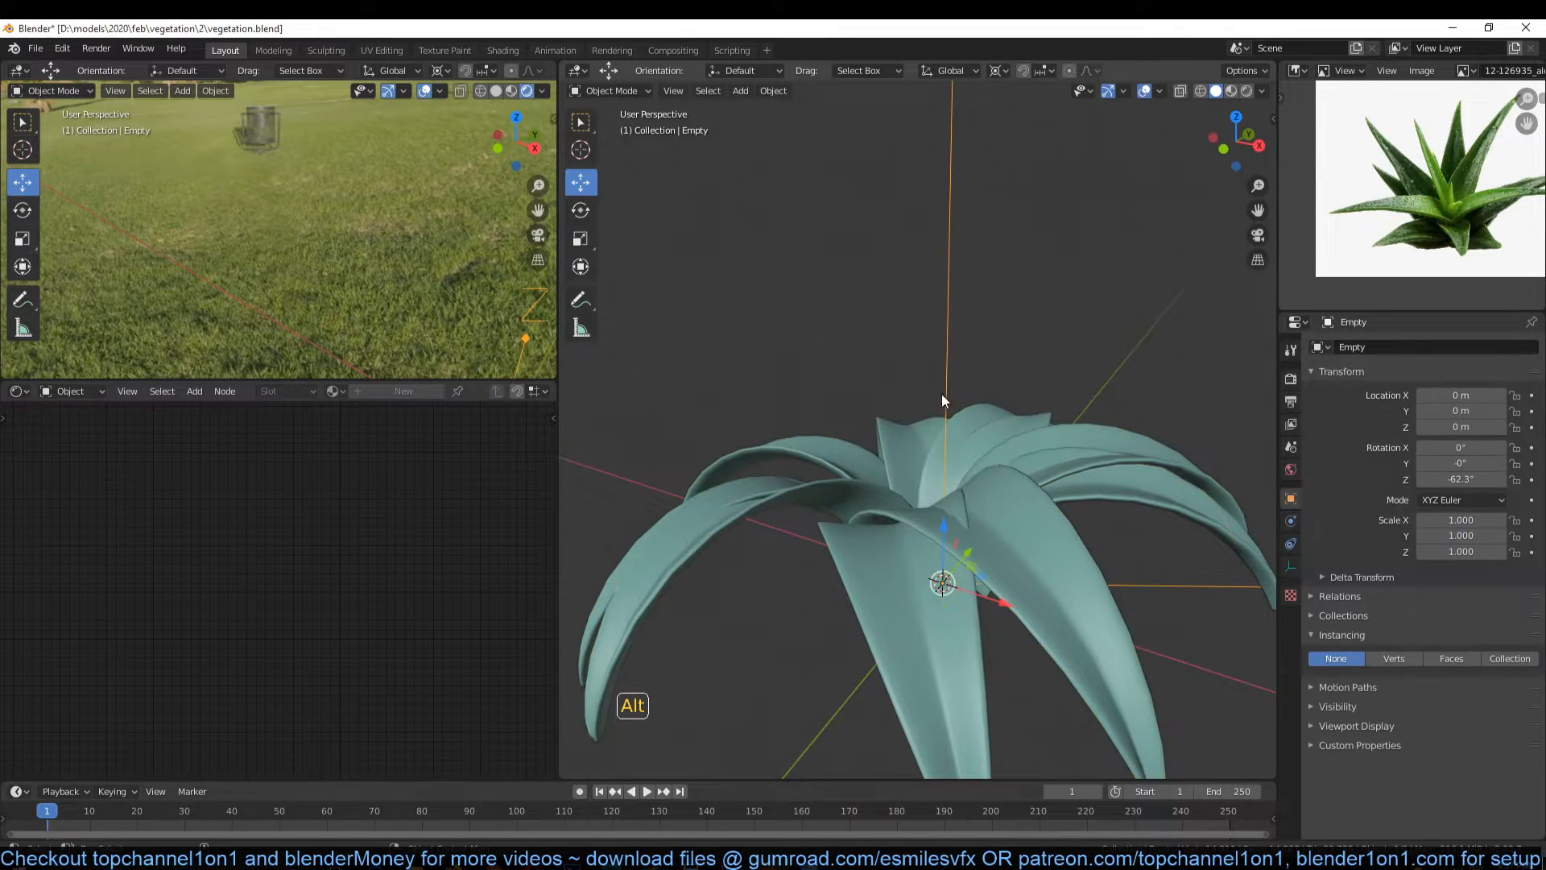
pyautogui.click(1060, 528)
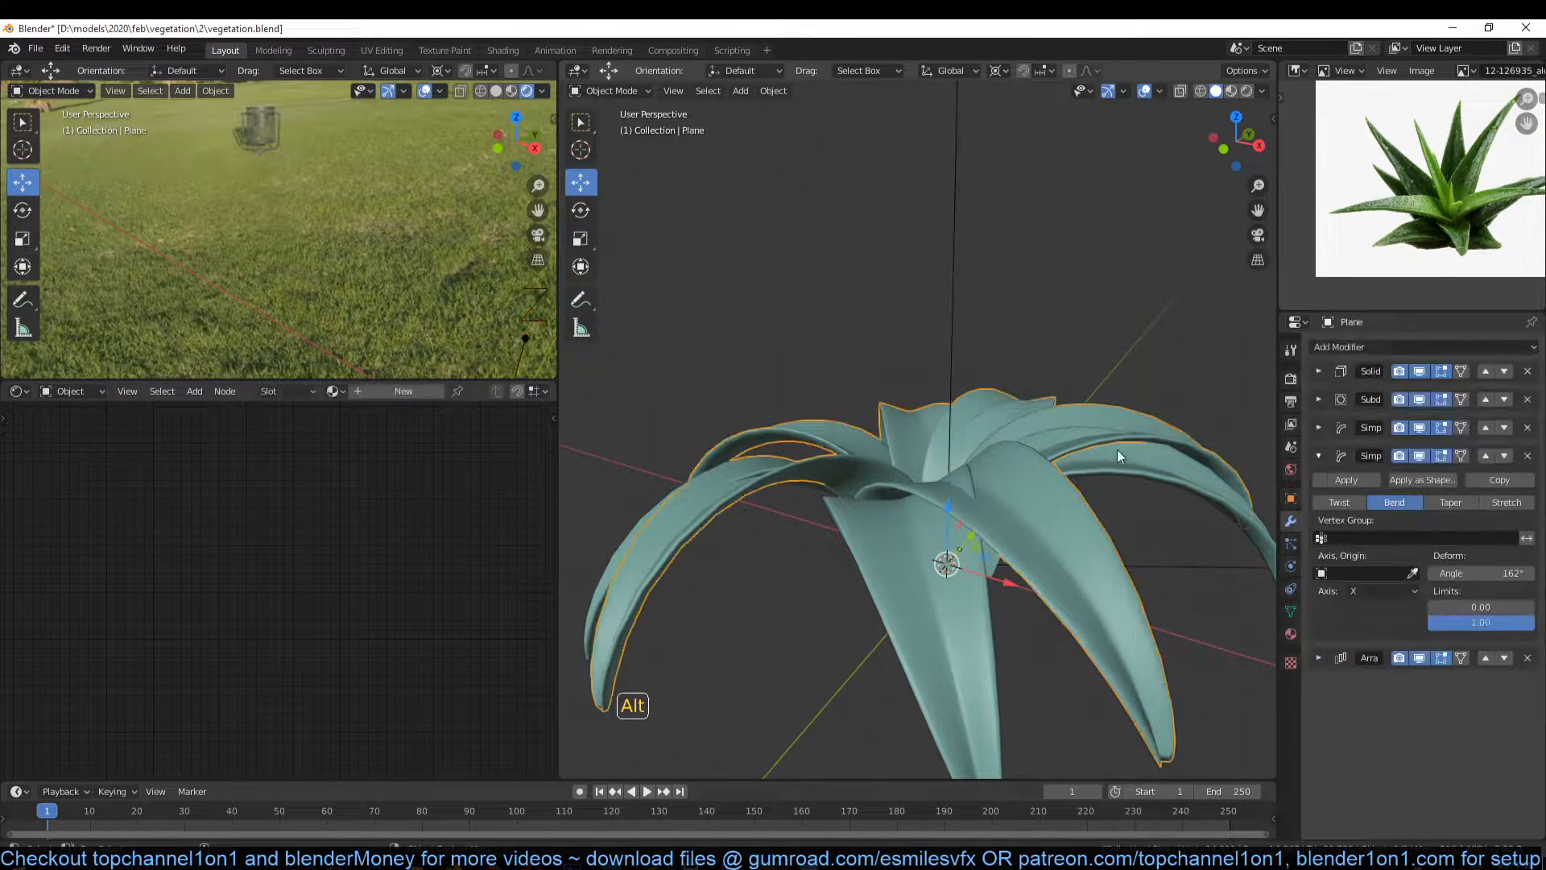
pyautogui.press('g')
pyautogui.rightClick(978, 403)
pyautogui.press('x')
pyautogui.click(978, 403)
# Step: Select the remaining arrayed leaf and set its array count to 6
pyautogui.click(1042, 451)
pyautogui.keyDown('alt'); pyautogui.moveTo(1042, 451); pyautogui.dragTo(1037, 499); pyautogui.keyUp('alt')
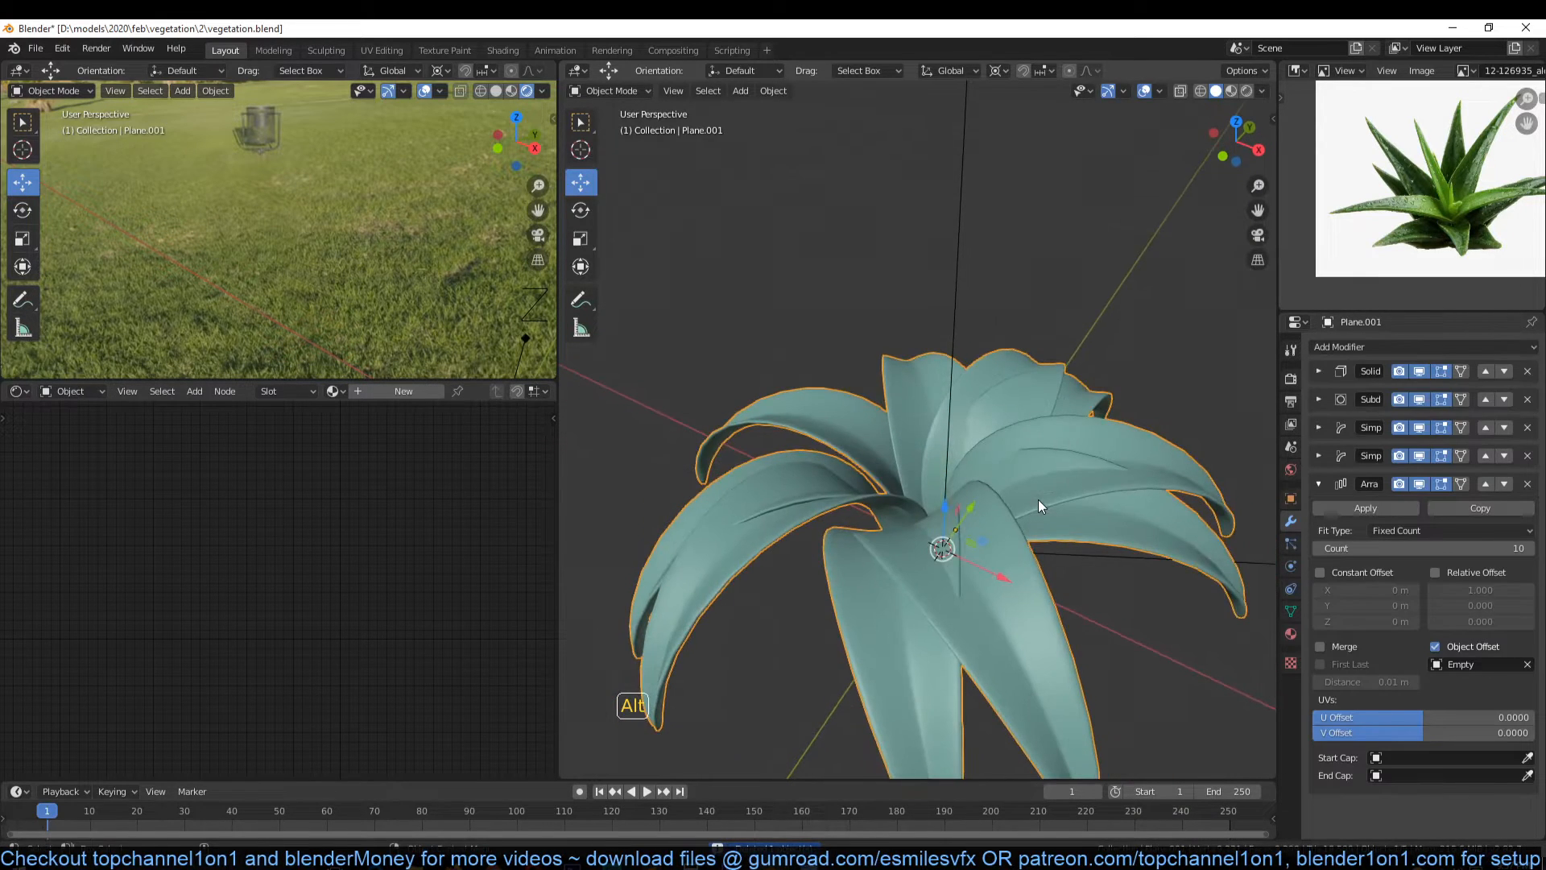
pyautogui.scroll(-4, 1038, 500)
pyautogui.press('KP_7')
pyautogui.scroll(2, 1001, 501)
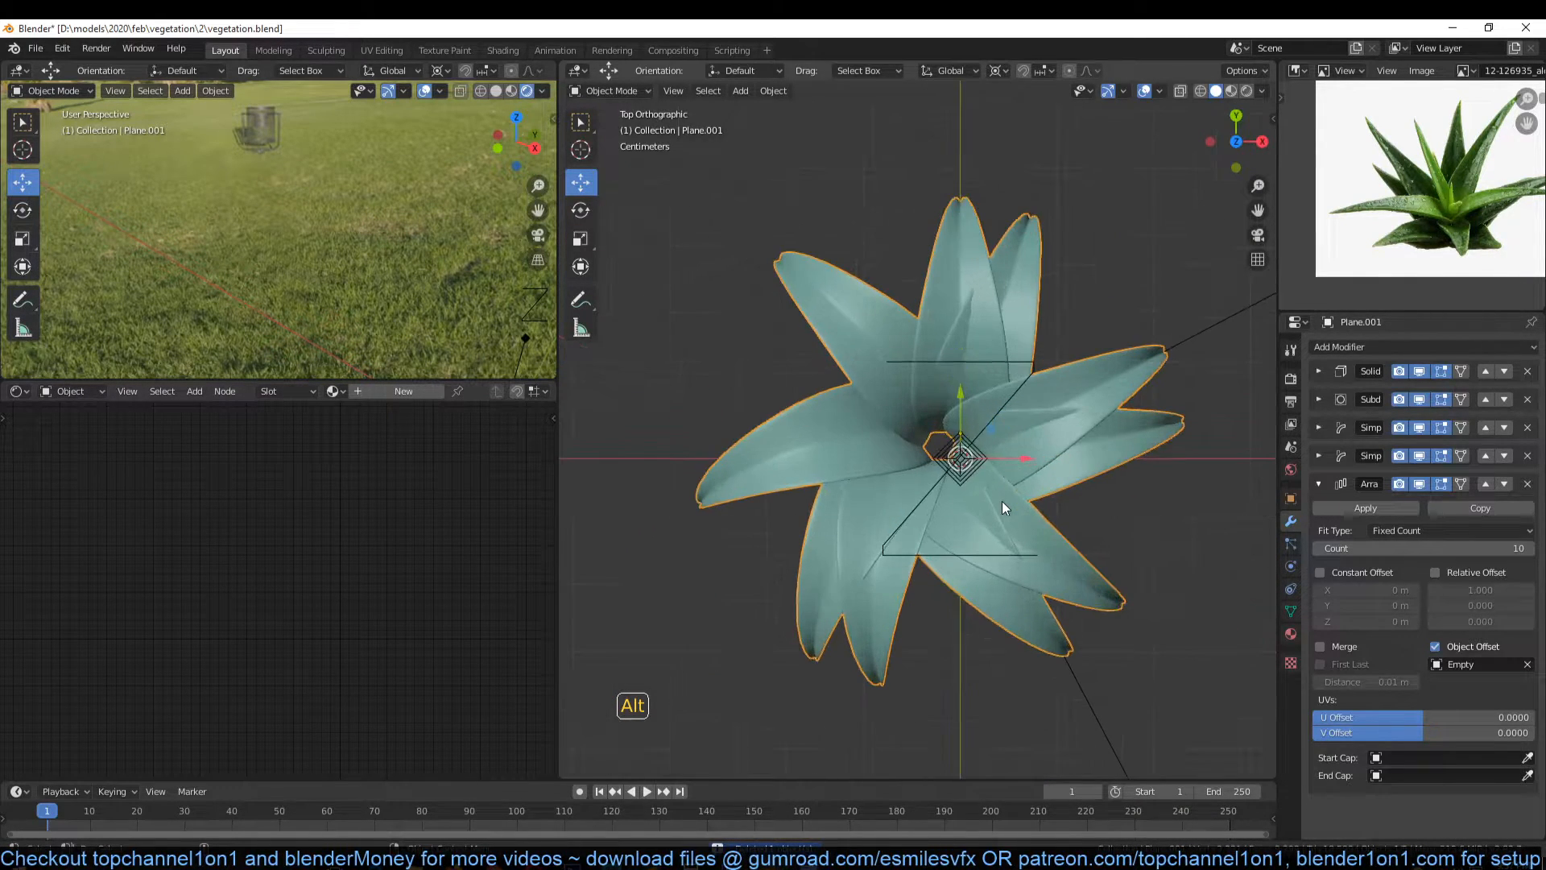
pyautogui.doubleClick(1482, 548)
pyautogui.write('5')
pyautogui.press('Return')
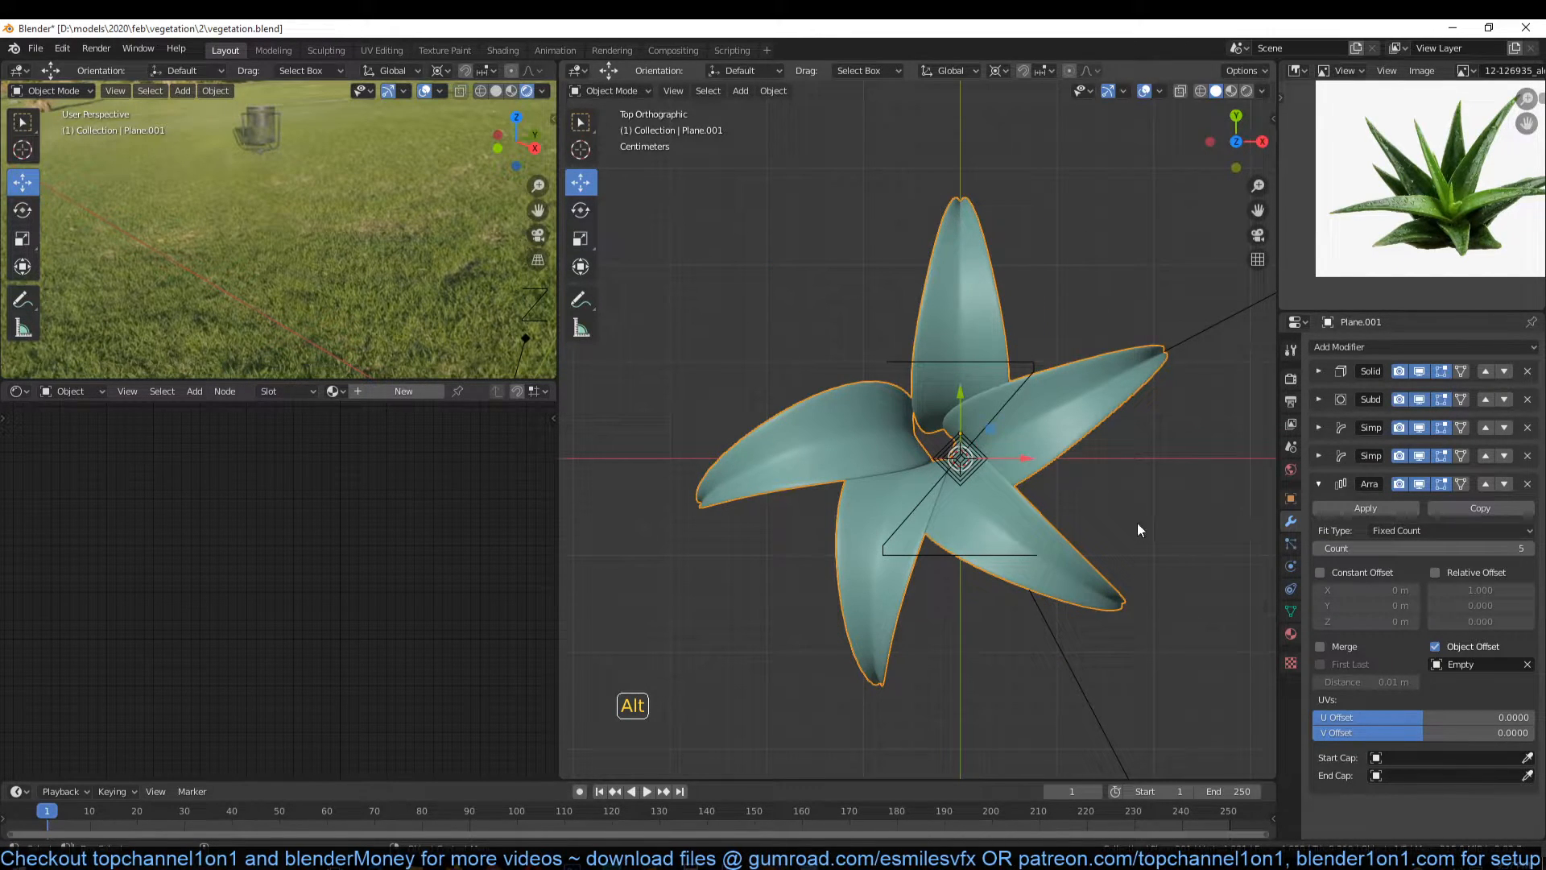
pyautogui.click(1528, 549)
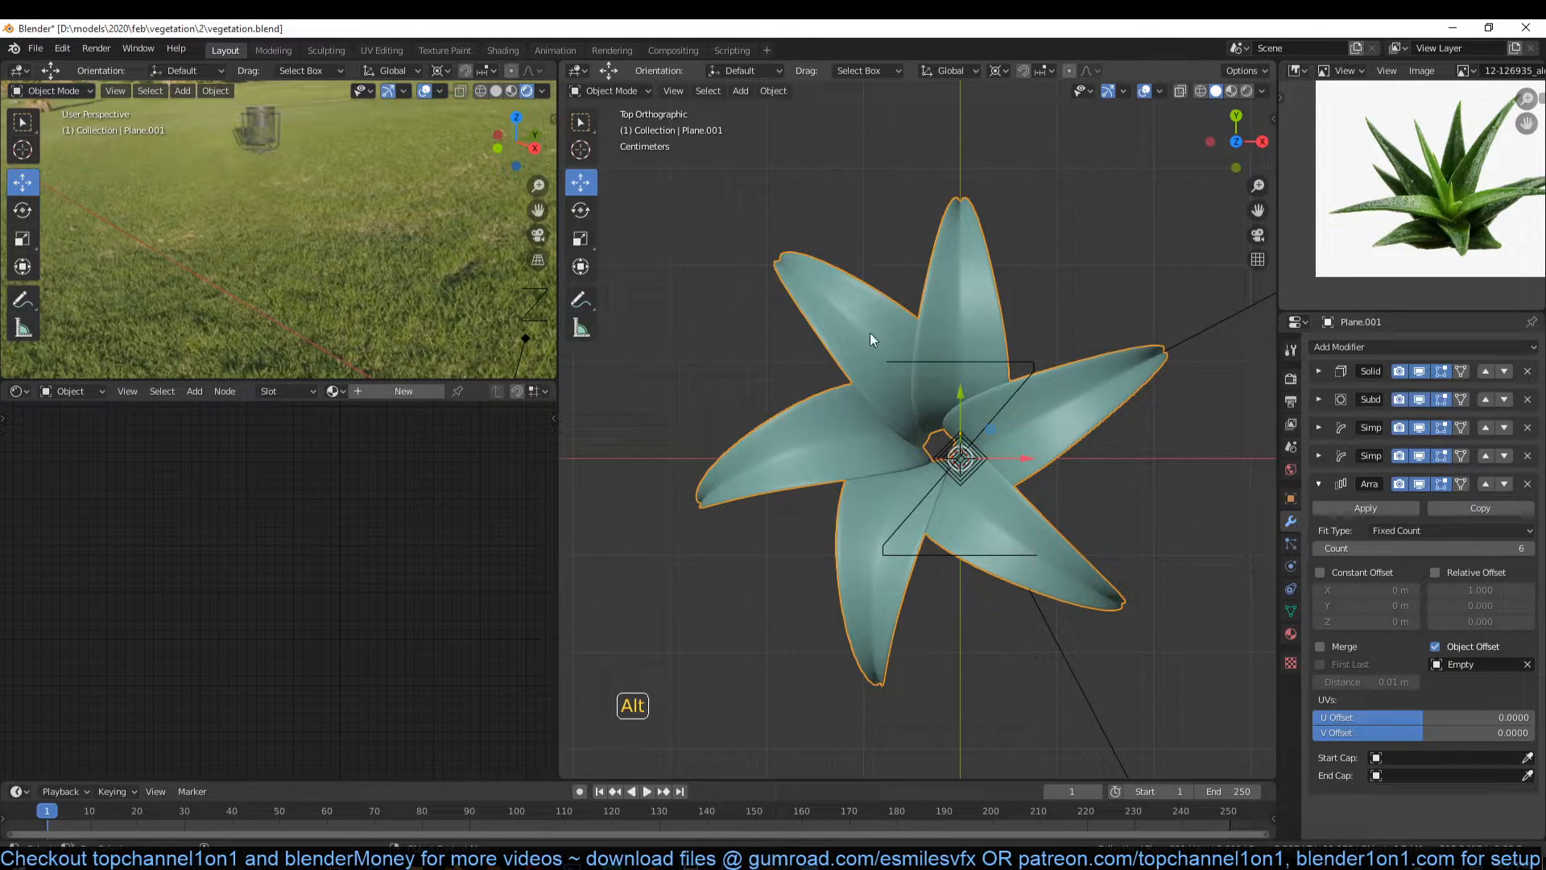
# Step: Duplicate the arrayed leaf together with its empty in front view and raise the copies about 0.029 m along Z
pyautogui.moveTo(947, 365); pyautogui.dragTo(976, 371)
pyautogui.click(984, 355)
pyautogui.keyDown('shift'); pyautogui.click(1018, 362); pyautogui.keyUp('shift')
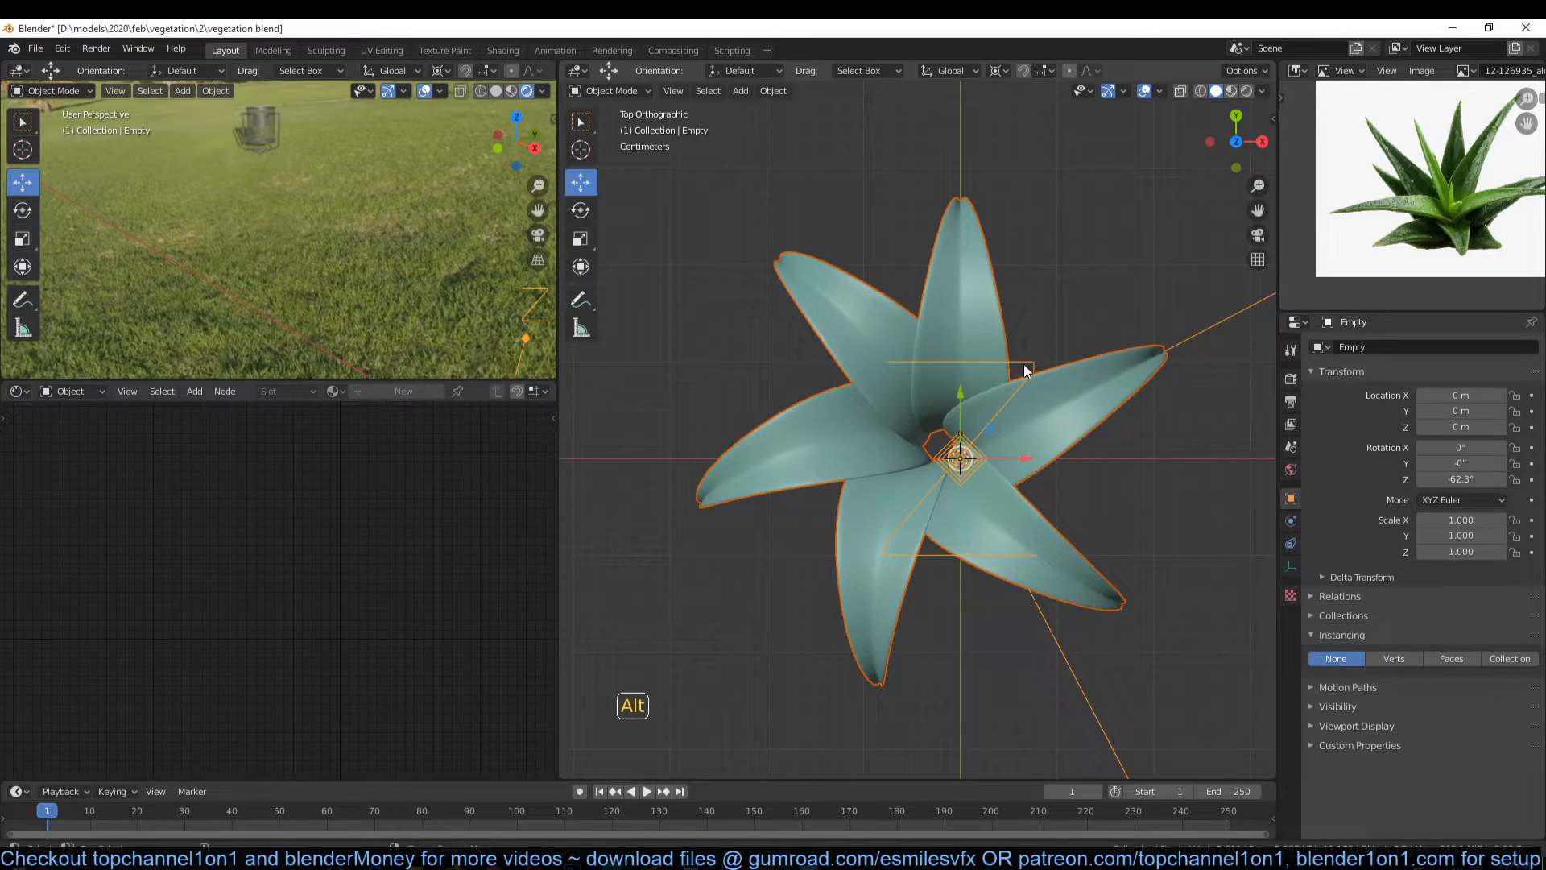
pyautogui.press('KP_1')
pyautogui.hotkey('shift', 'd')
pyautogui.press('z')
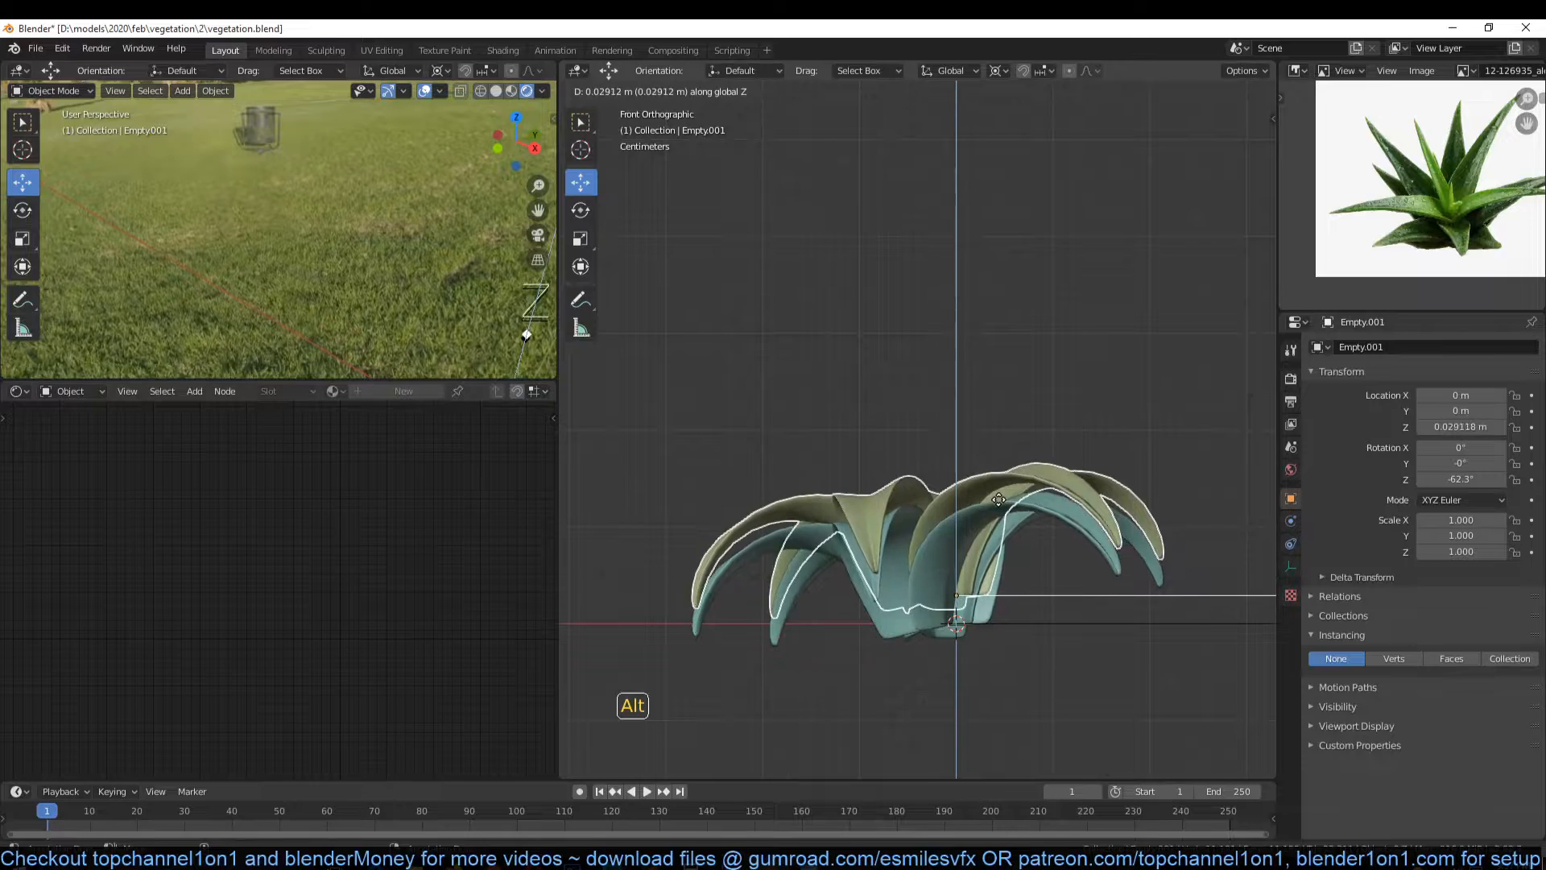
pyautogui.click(1001, 500)
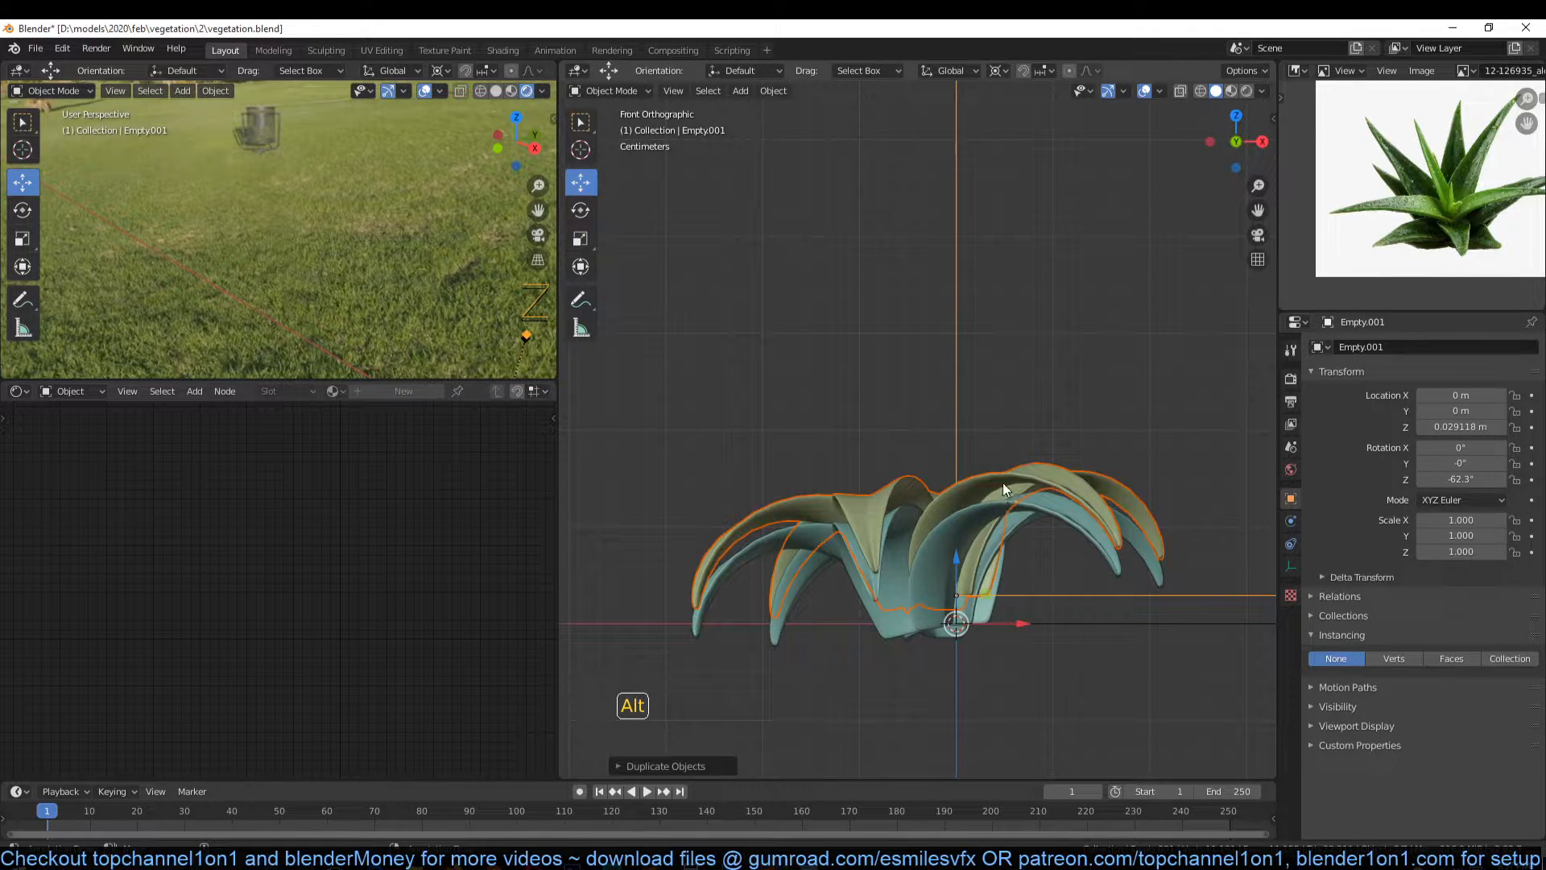
# Step: Rotate the raised leaf copy and its empty about 16° clockwise in top view and shift them about 0.012 m toward negative X
pyautogui.press('KP_7')
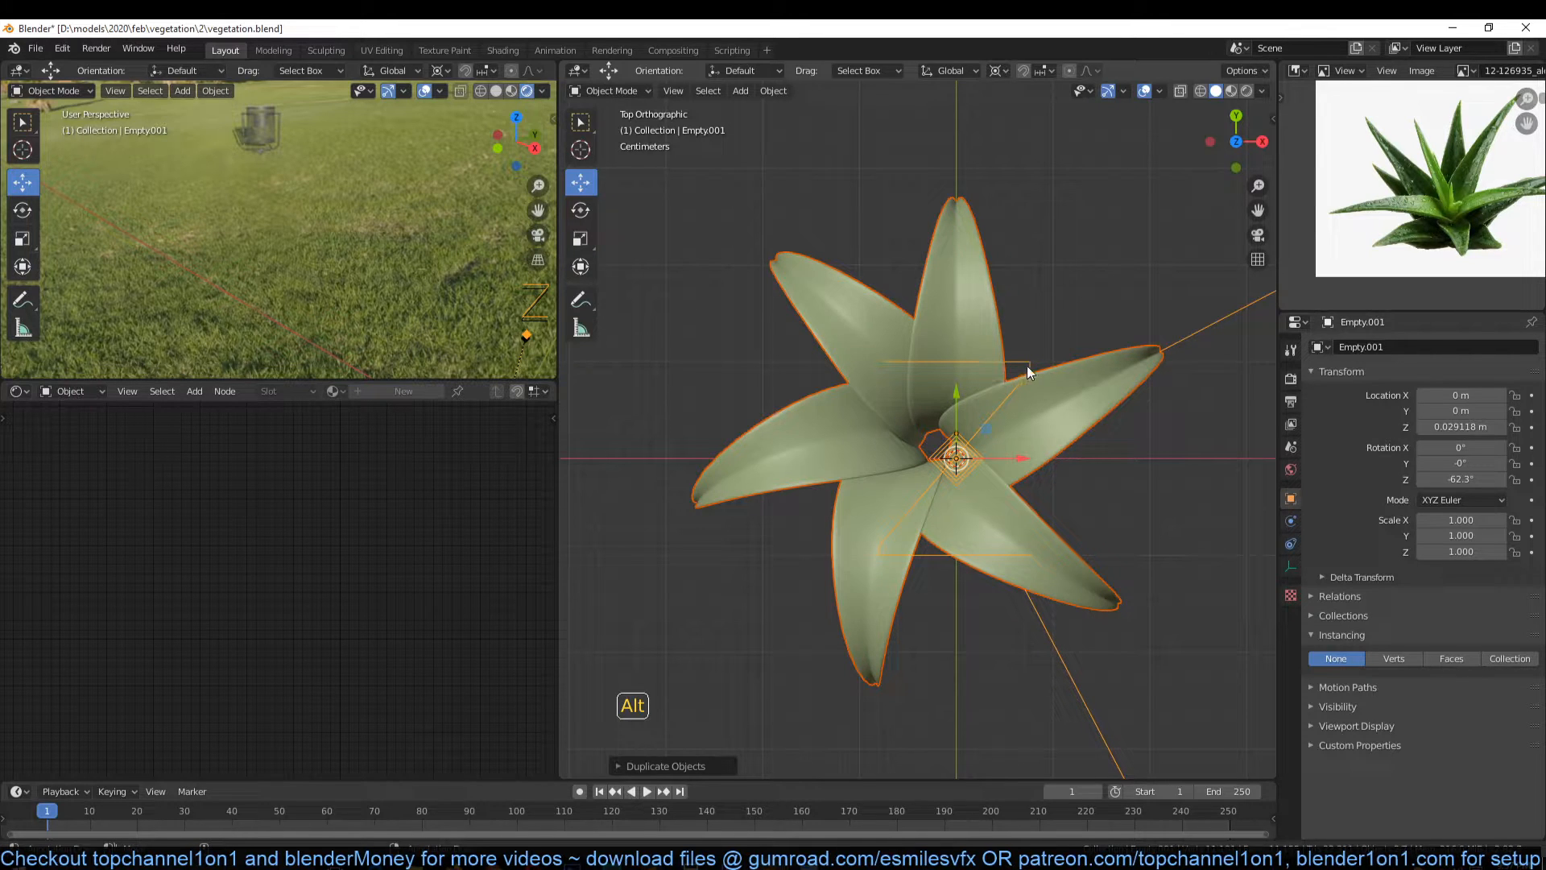
pyautogui.press('r')
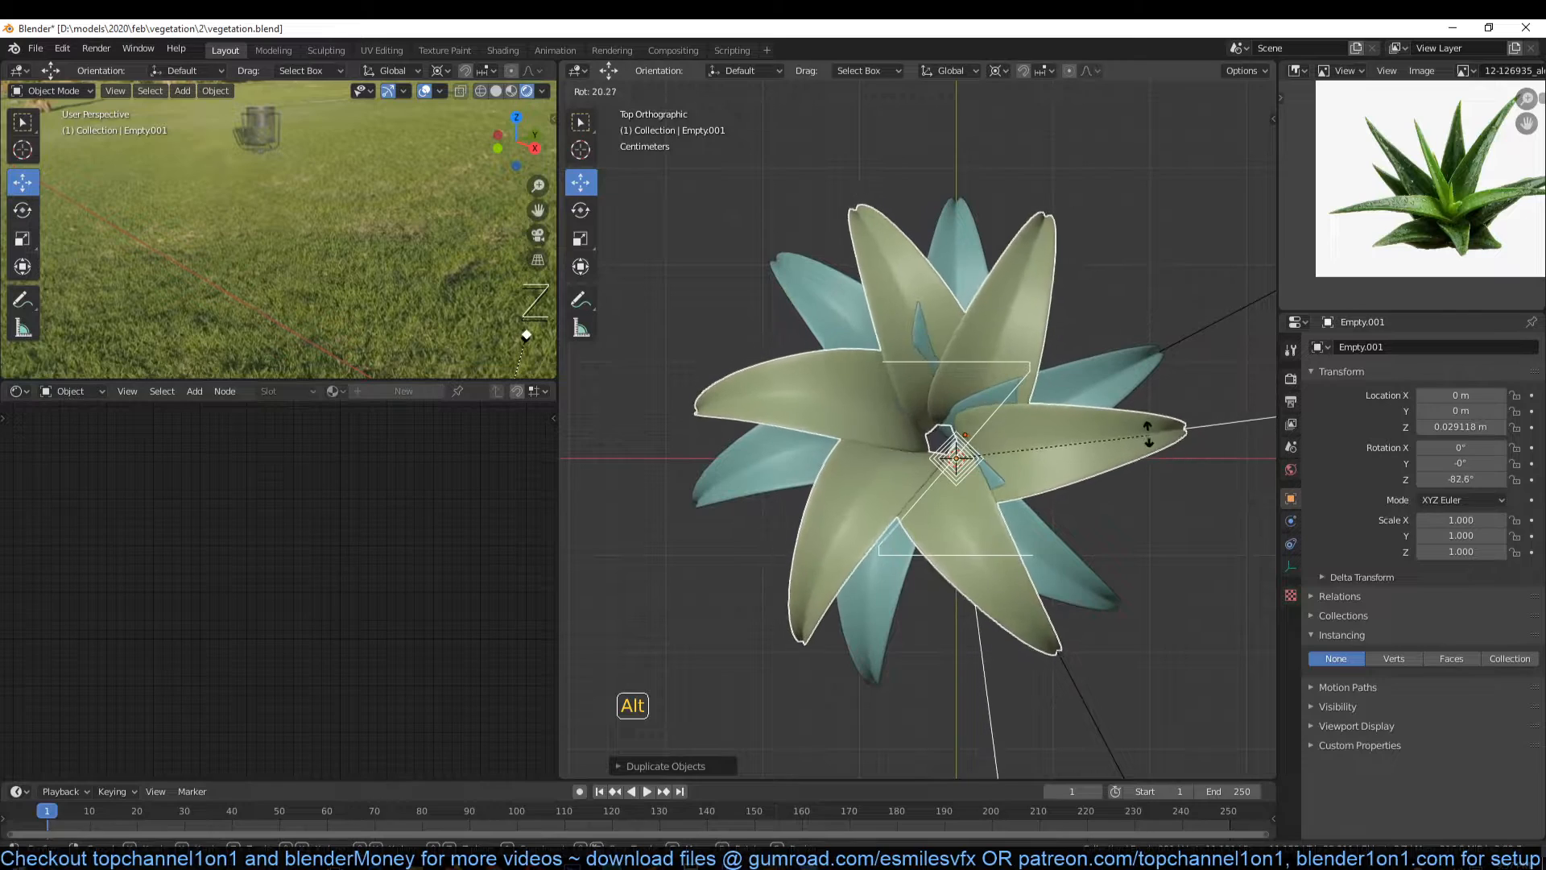
pyautogui.click(1149, 418)
pyautogui.press('g')
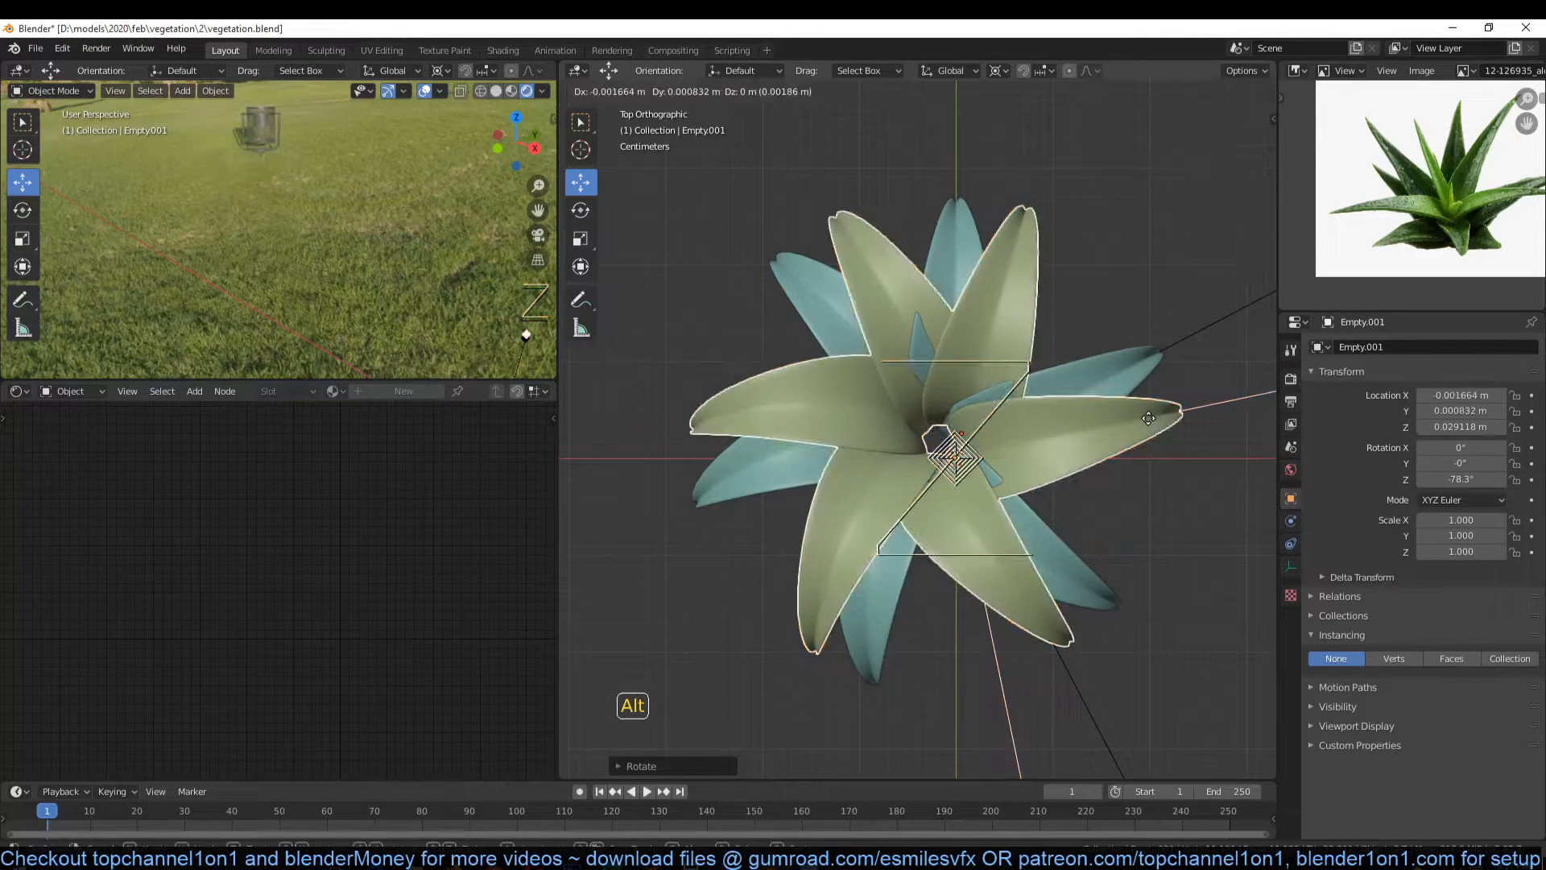
pyautogui.click(1144, 418)
pyautogui.press('r')
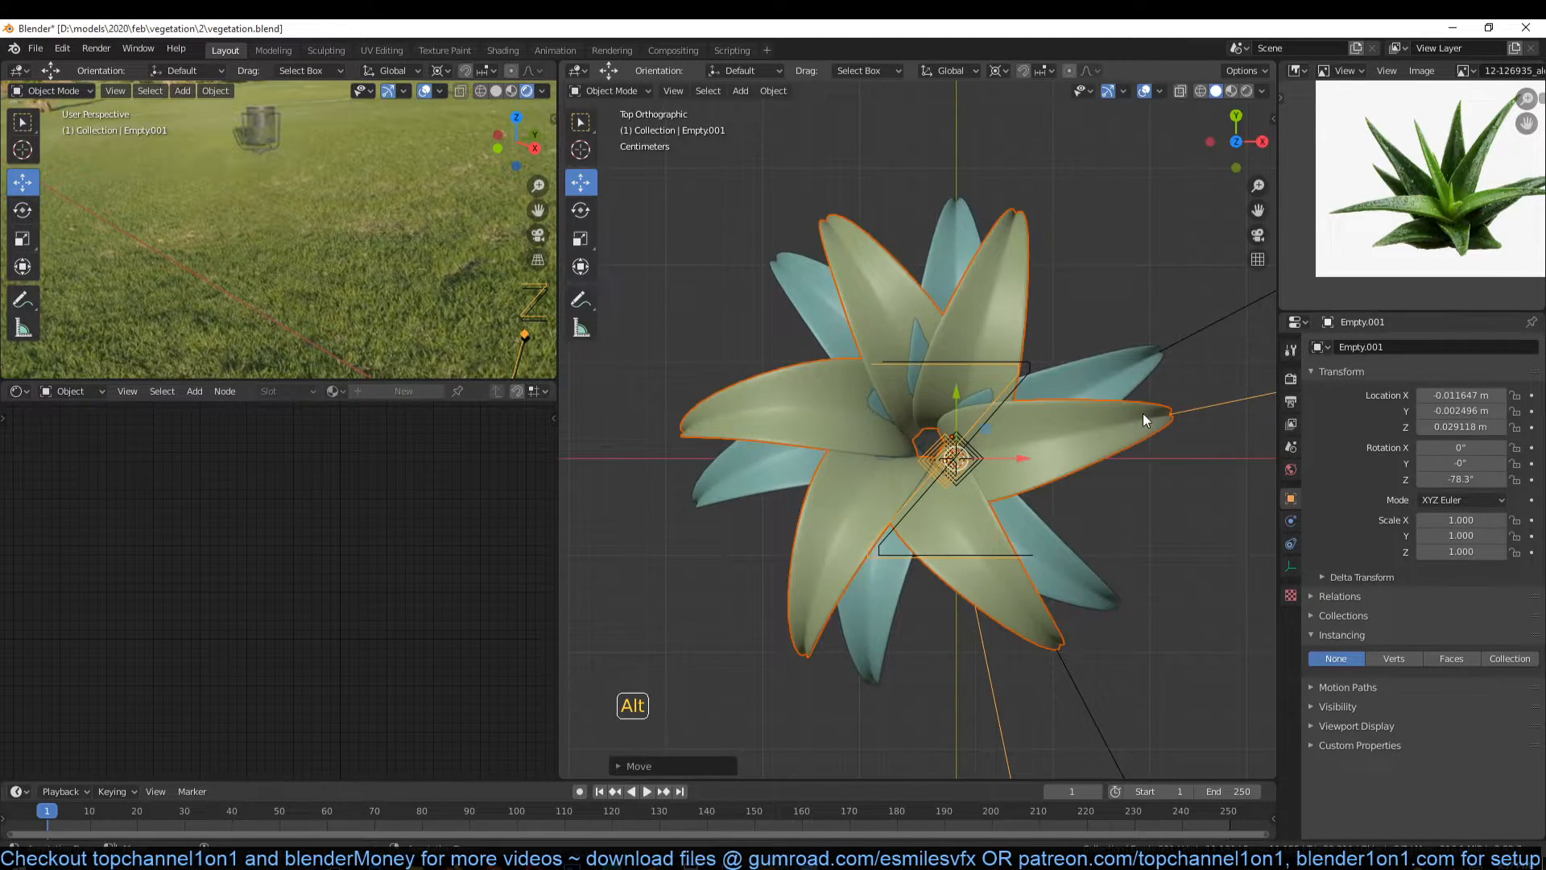
pyautogui.rightClick(1145, 427)
pyautogui.click(1133, 426)
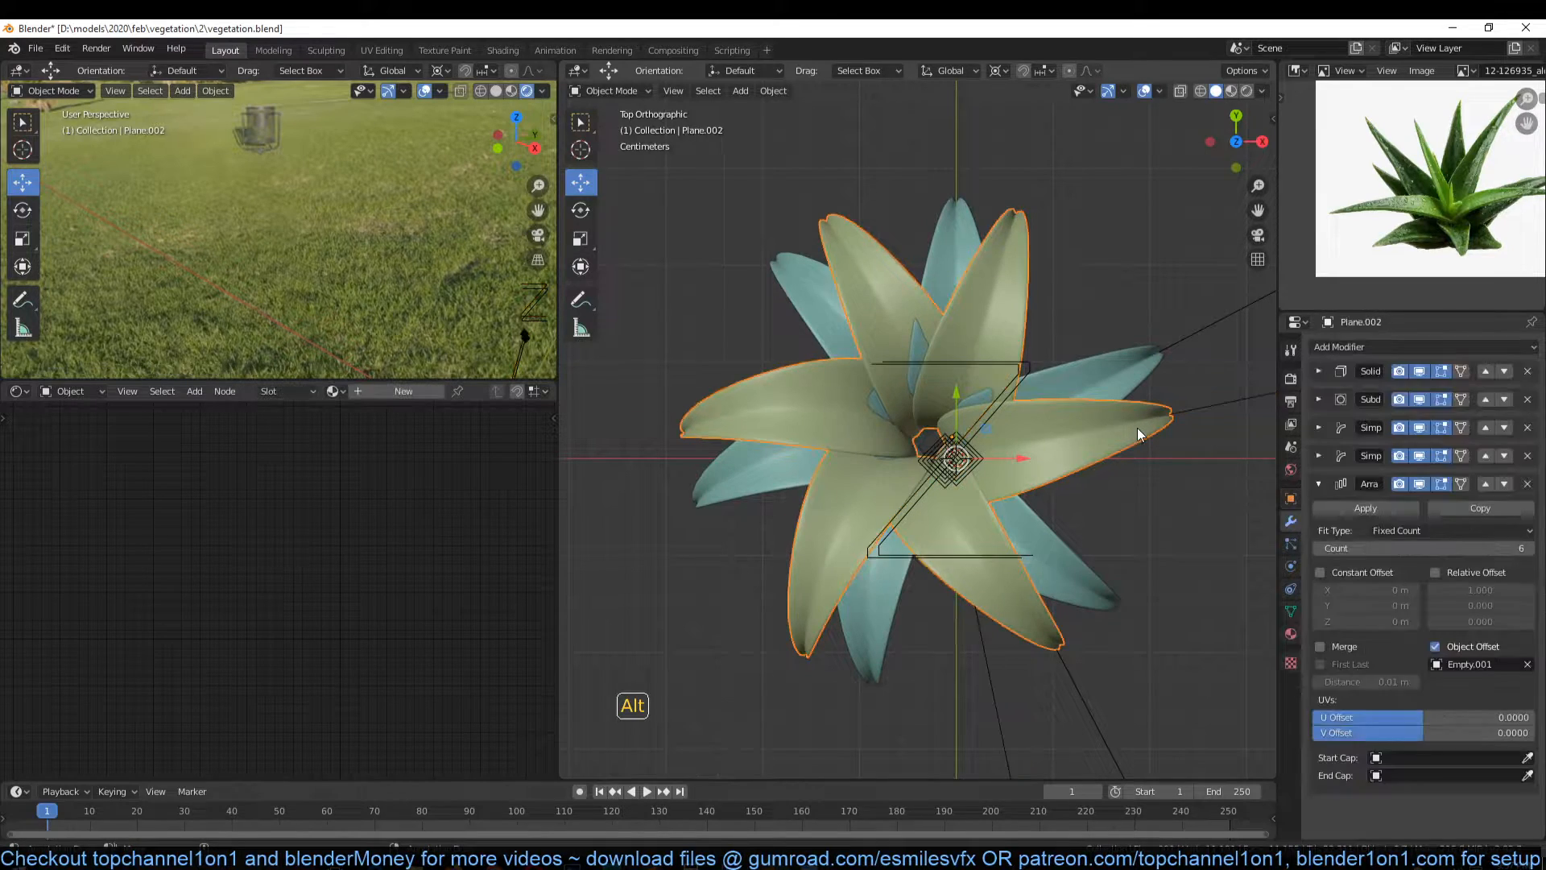
pyautogui.press('r')
pyautogui.rightClick(1089, 376)
pyautogui.click(1032, 365)
pyautogui.press('r')
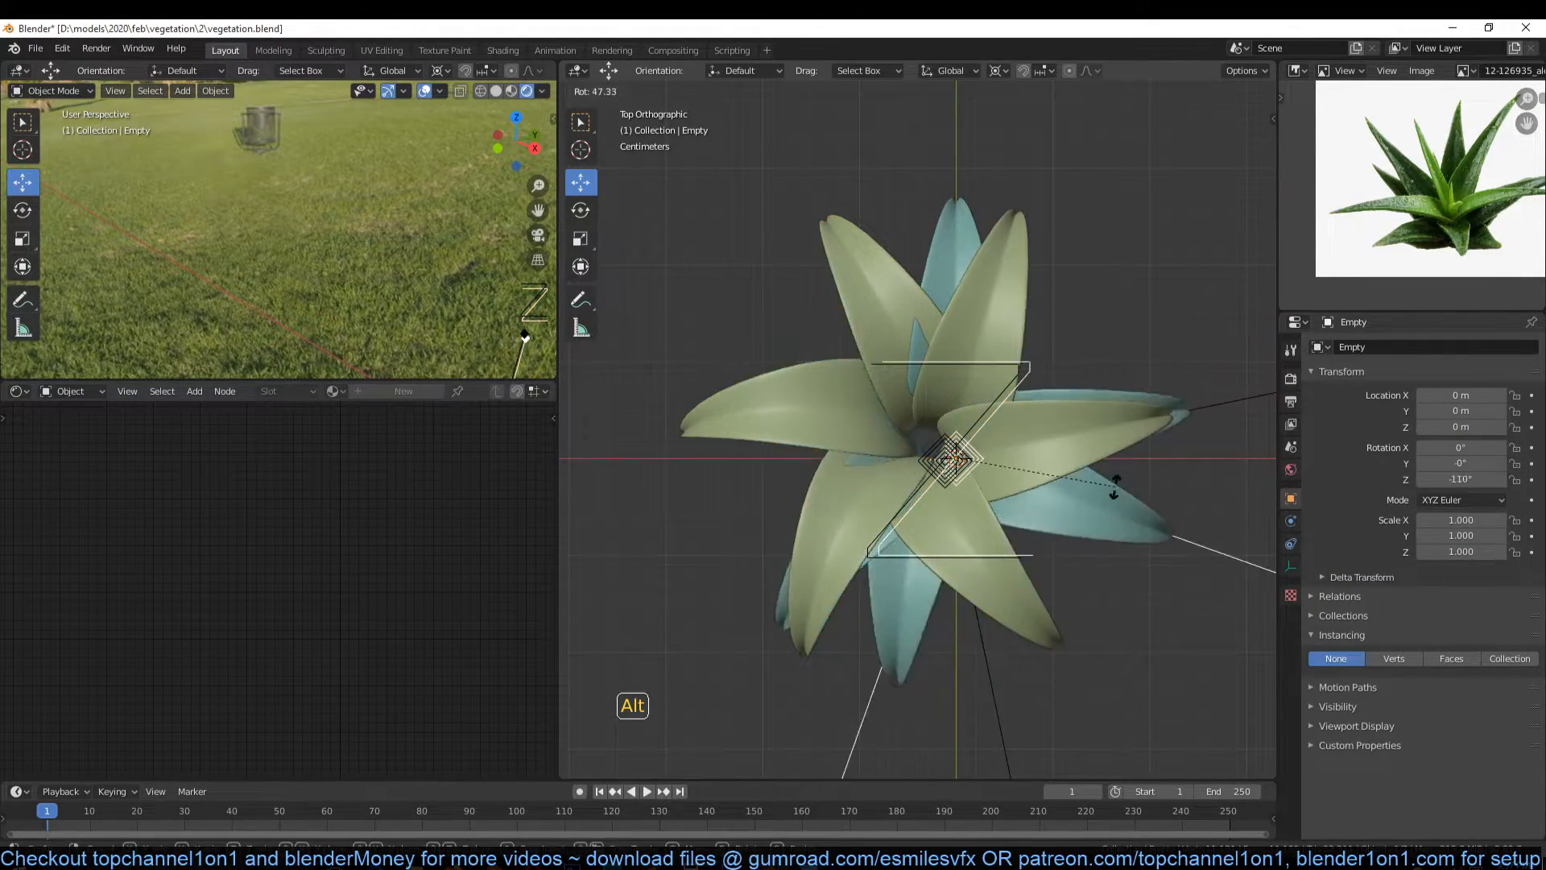
pyautogui.rightClick(1077, 380)
pyautogui.moveTo(1077, 380); pyautogui.dragTo(957, 476, button='middle')
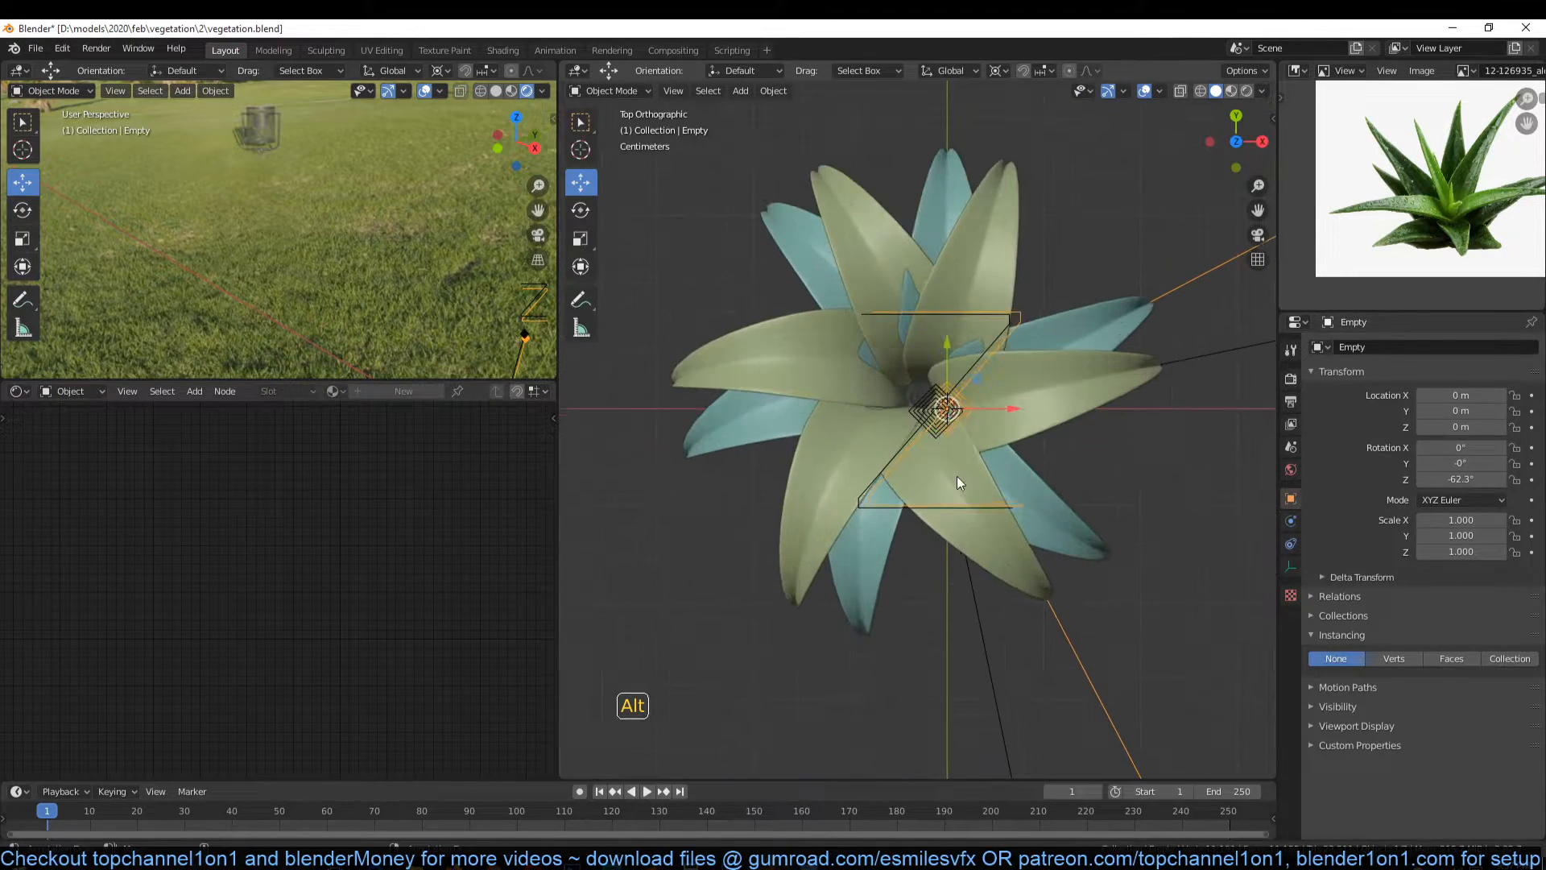
# Step: Select only the raised arrayed leaf and nudge it slightly along X
pyautogui.click(1039, 400)
pyautogui.scroll(3, 1031, 419)
pyautogui.moveTo(1030, 388); pyautogui.dragTo(1043, 388)
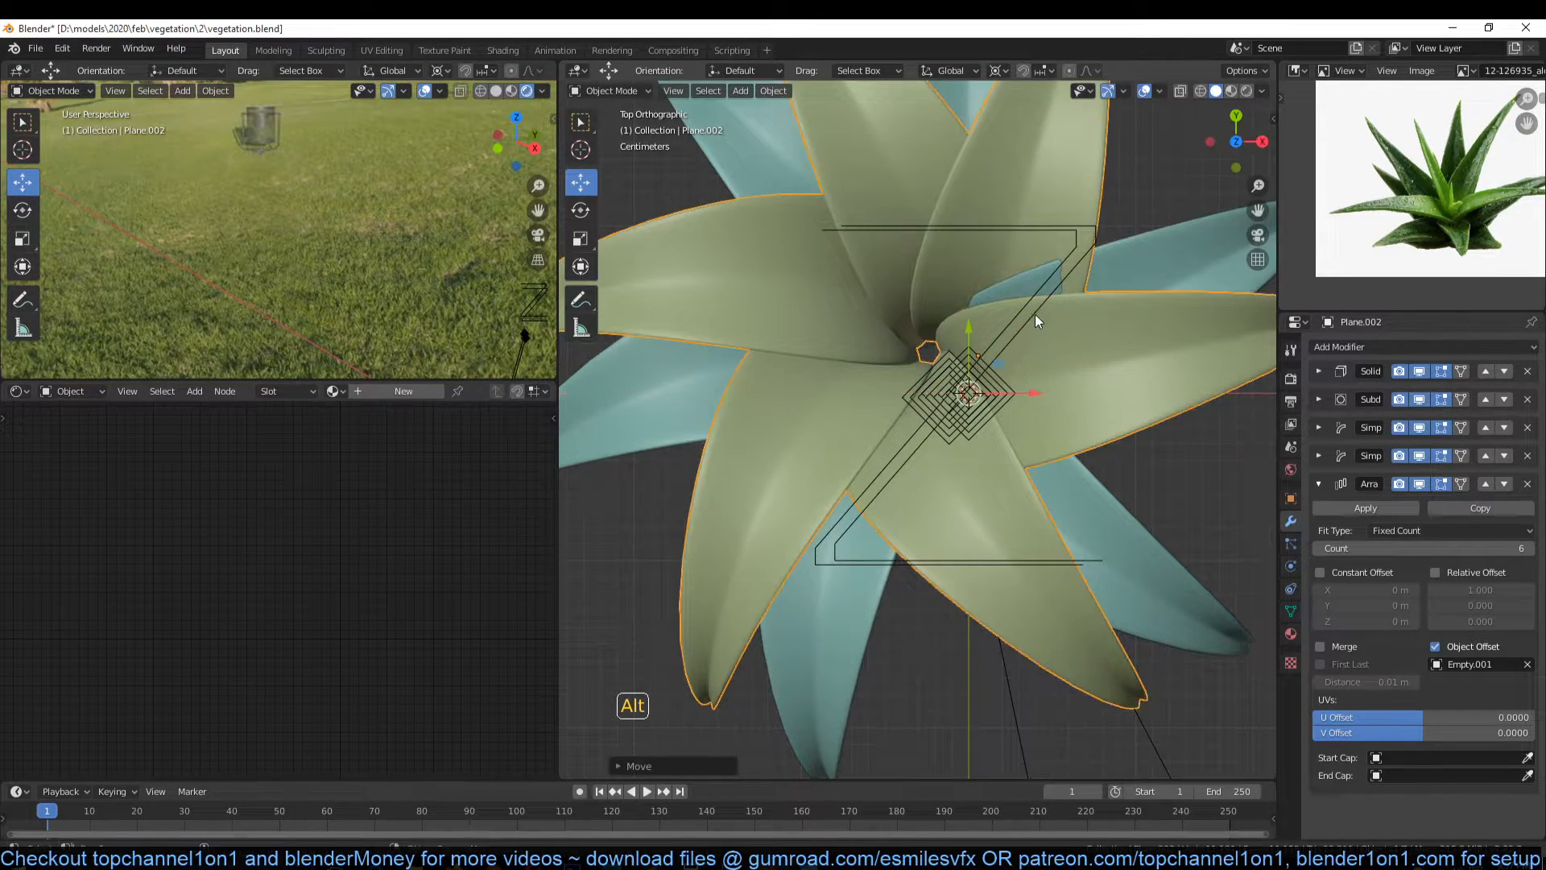
pyautogui.keyDown('alt'); pyautogui.moveTo(985, 347); pyautogui.dragTo(945, 263, button='middle'); pyautogui.keyUp('alt')
pyautogui.keyDown('shift'); pyautogui.click(951, 287); pyautogui.keyUp('shift')
pyautogui.press('KP_7')
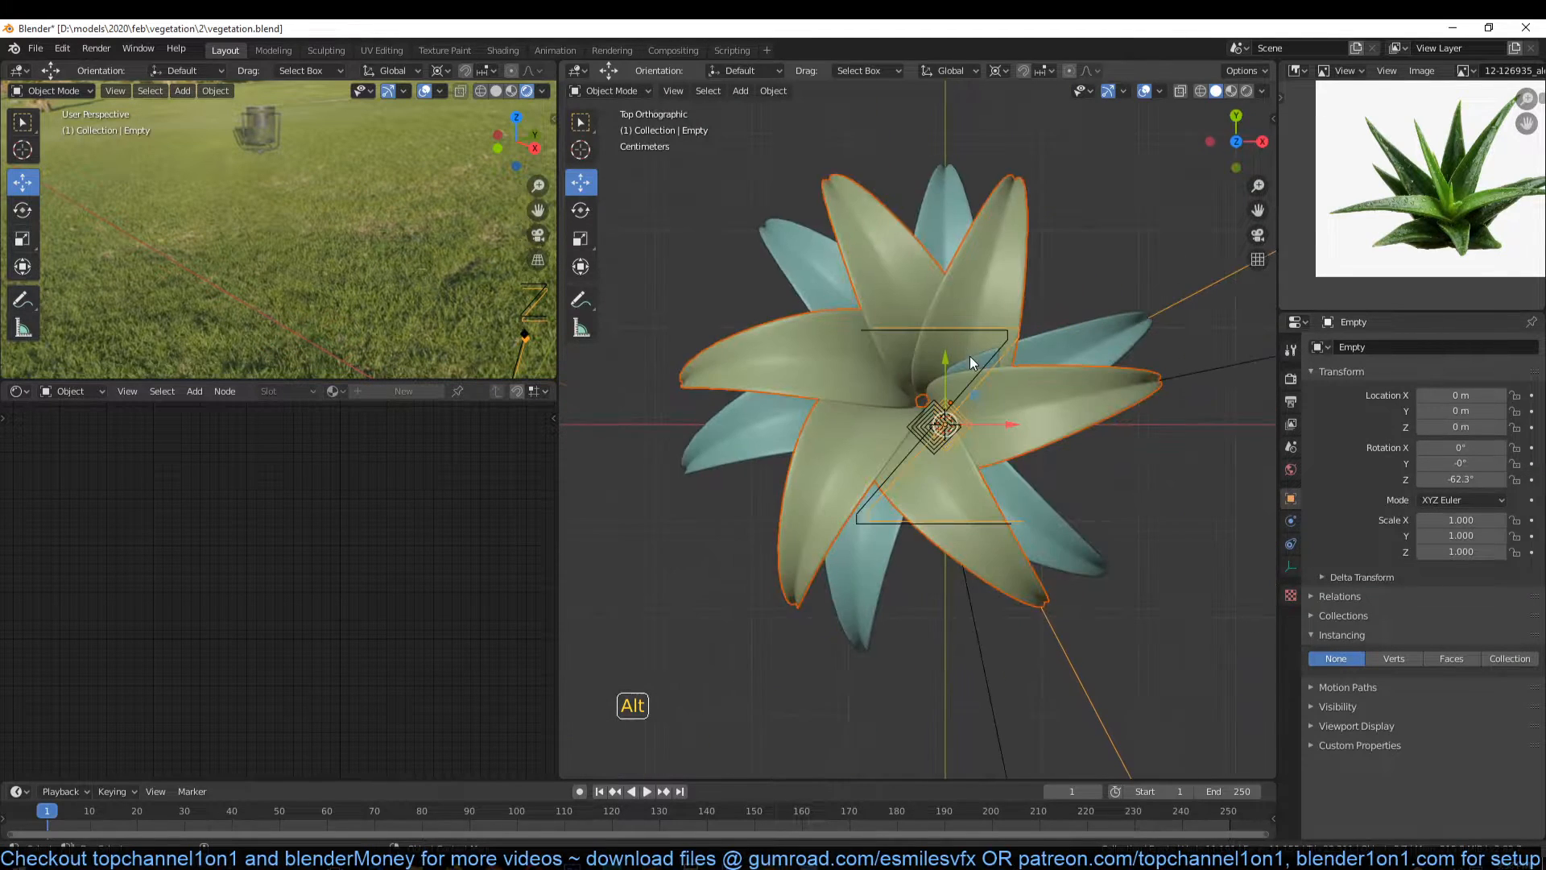
pyautogui.press('g')
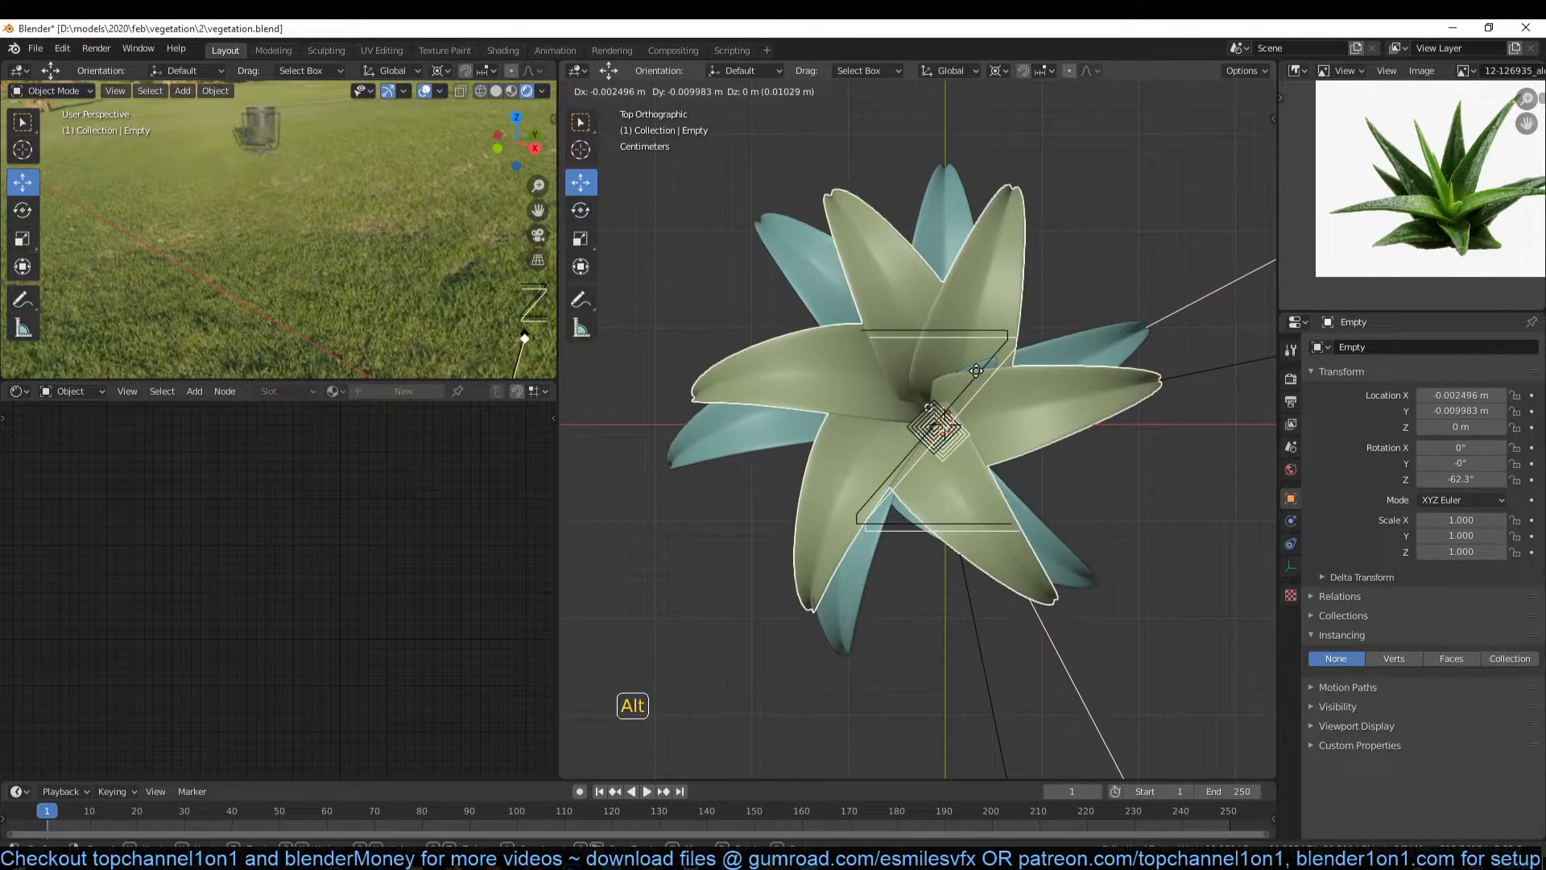
pyautogui.rightClick(981, 378)
# Step: Select the raised leaf together with its own empty and move both slightly in top view
pyautogui.click(955, 319)
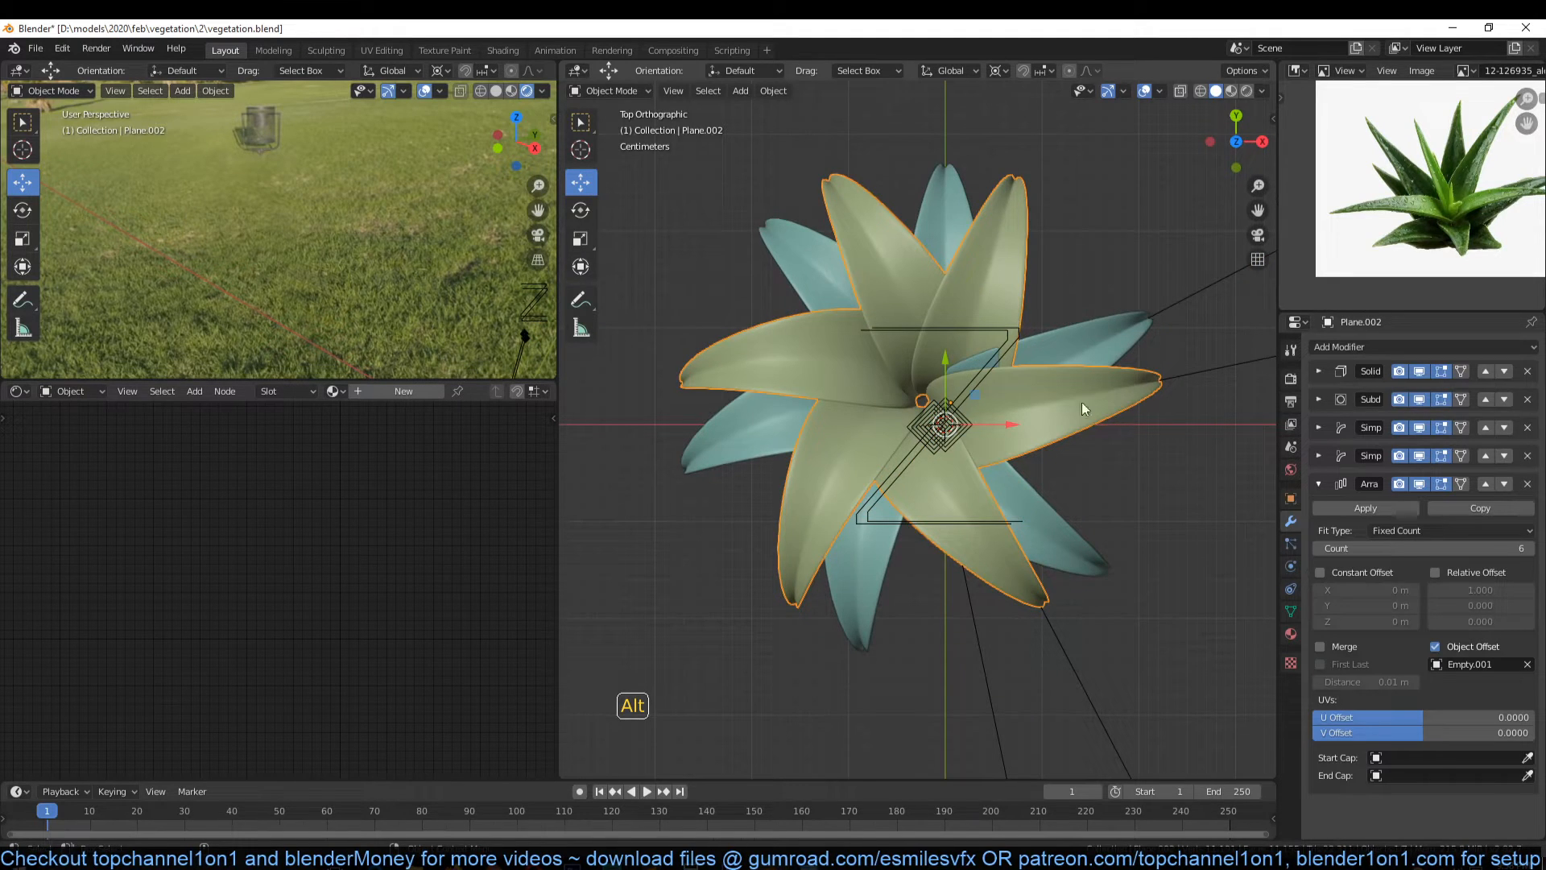
pyautogui.keyDown('shift'); pyautogui.click(938, 430); pyautogui.keyUp('shift')
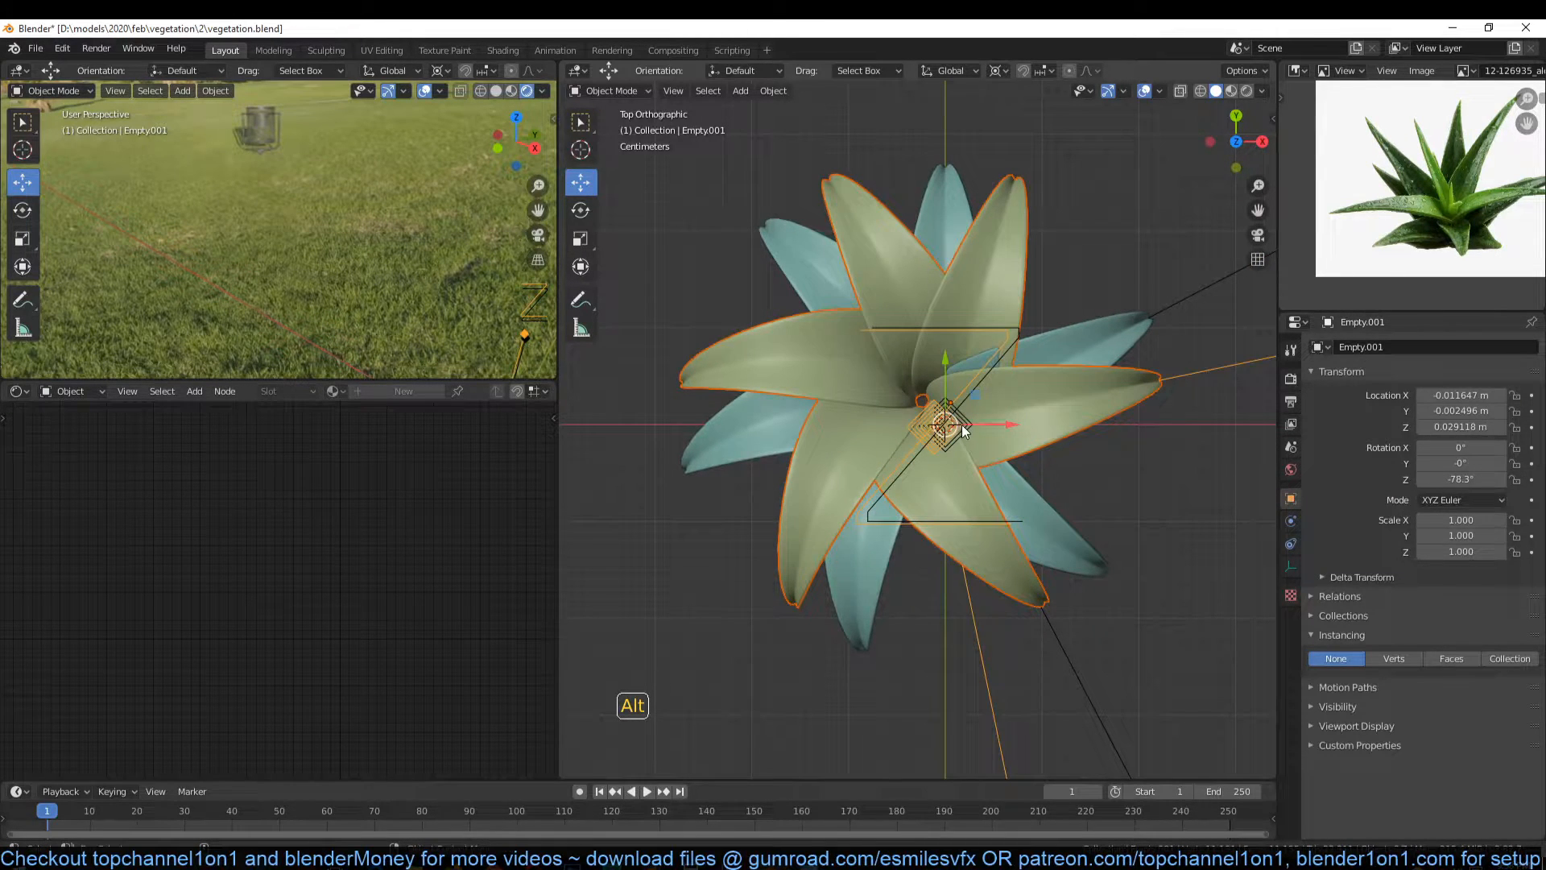
pyautogui.press('g')
pyautogui.click(954, 433)
# Step: Set the bend angle of the raised leaf's second Simple Deform modifier to 104°
pyautogui.moveTo(953, 433); pyautogui.dragTo(909, 367, button='middle')
pyautogui.keyDown('alt'); pyautogui.moveTo(909, 365); pyautogui.dragTo(905, 336); pyautogui.keyUp('alt')
pyautogui.click(1039, 342)
pyautogui.keyDown('alt'); pyautogui.moveTo(966, 438); pyautogui.dragTo(1037, 461); pyautogui.keyUp('alt')
pyautogui.click(1038, 462)
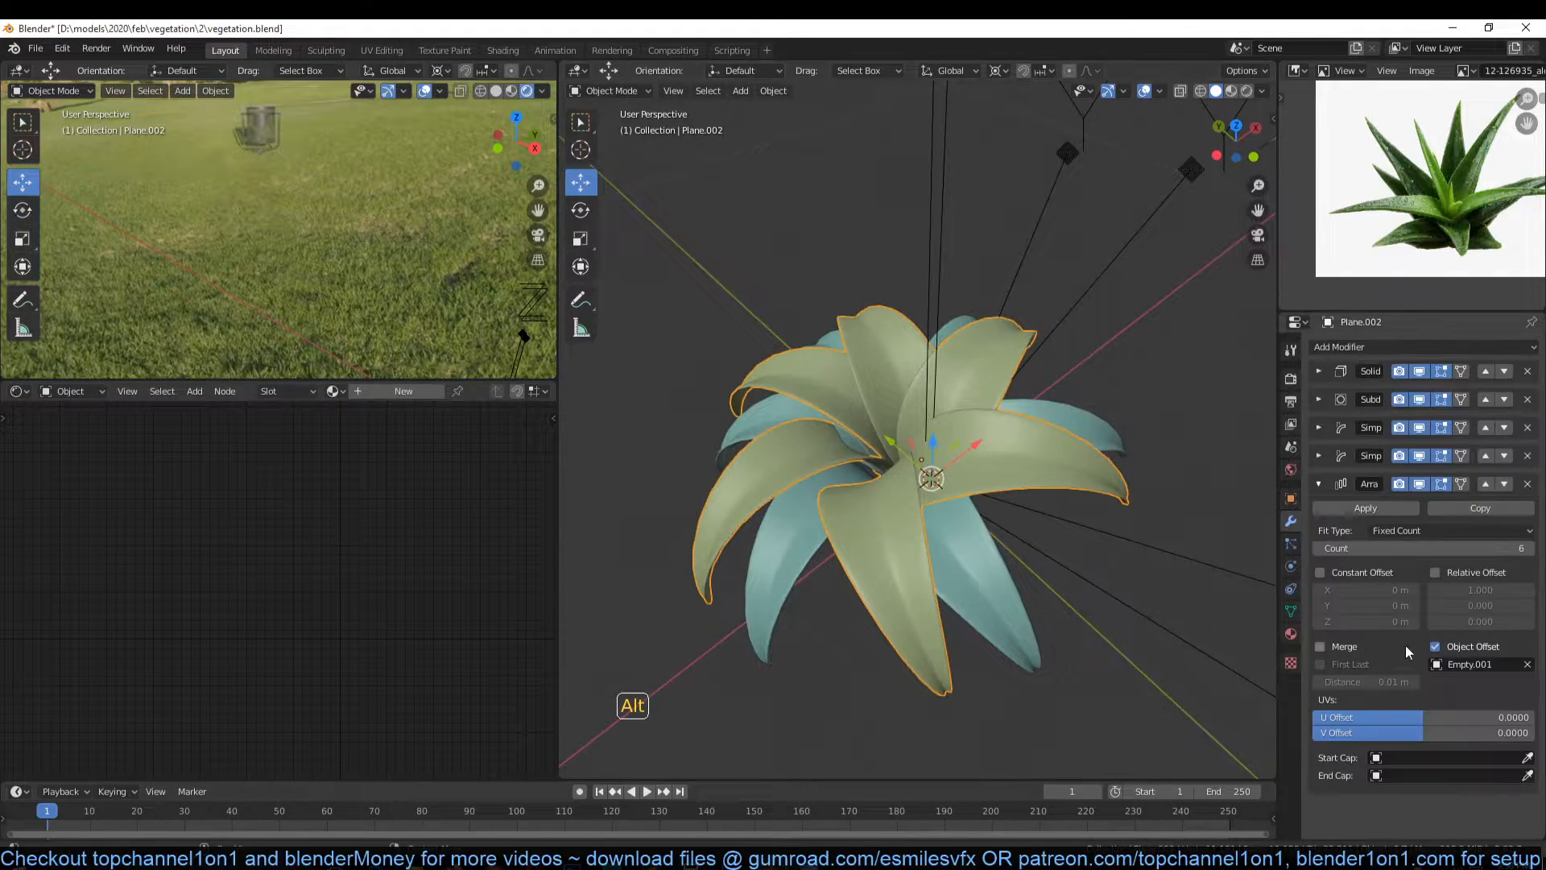
pyautogui.click(1320, 457)
pyautogui.moveTo(1472, 575); pyautogui.dragTo(1421, 574)
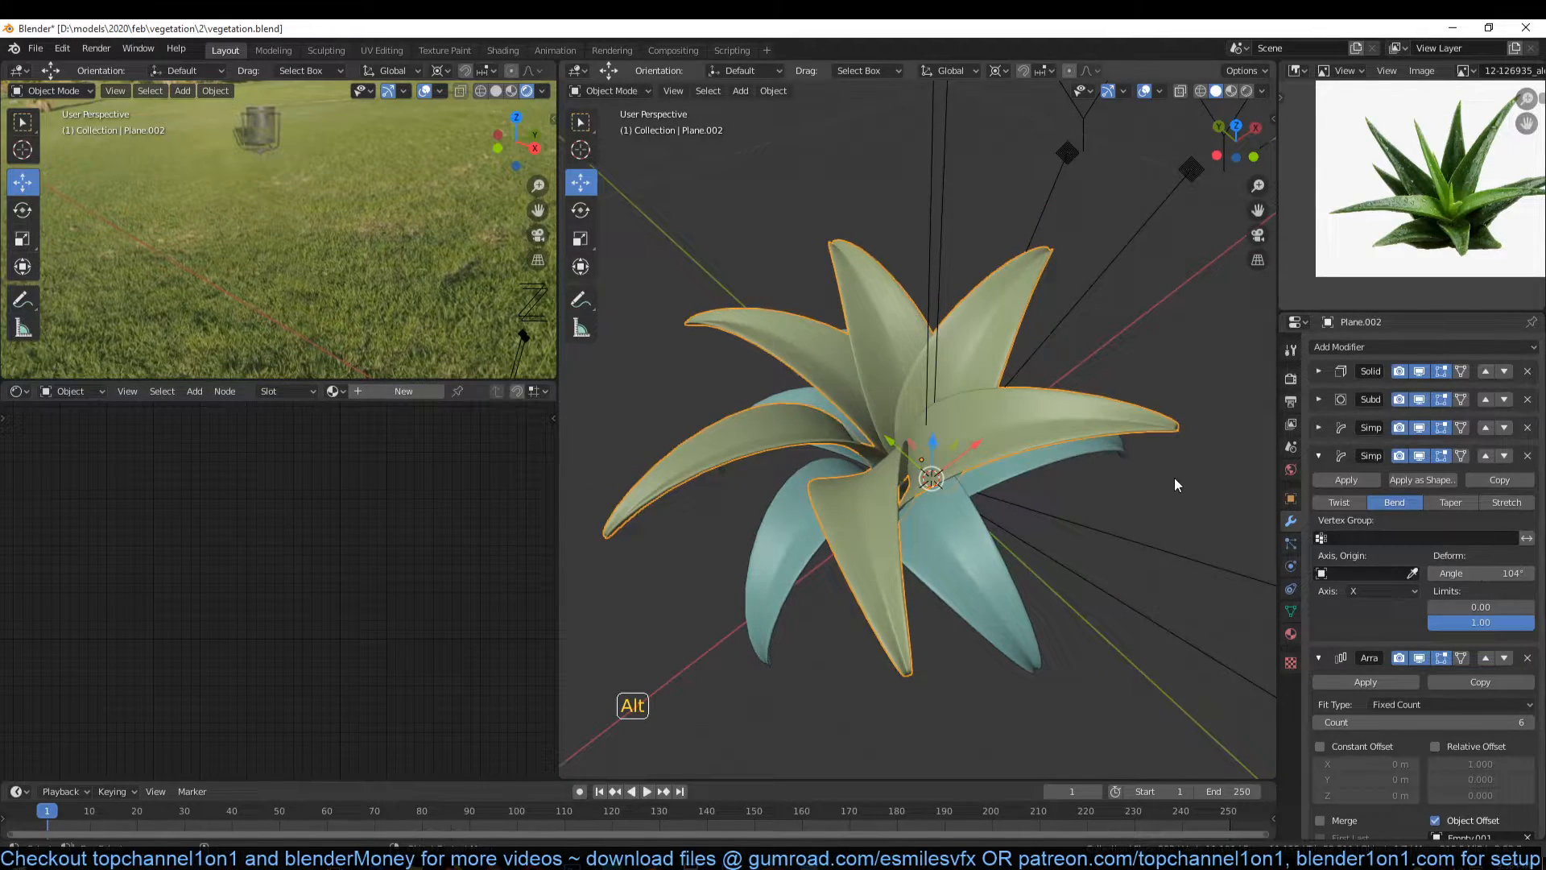
# Step: Rotate the raised leaf in top view in two passes, the second about 22°, to fan its array over the lower ring
pyautogui.keyDown('alt'); pyautogui.moveTo(1174, 477); pyautogui.dragTo(1114, 494, button='middle'); pyautogui.keyUp('alt')
pyautogui.press('r')
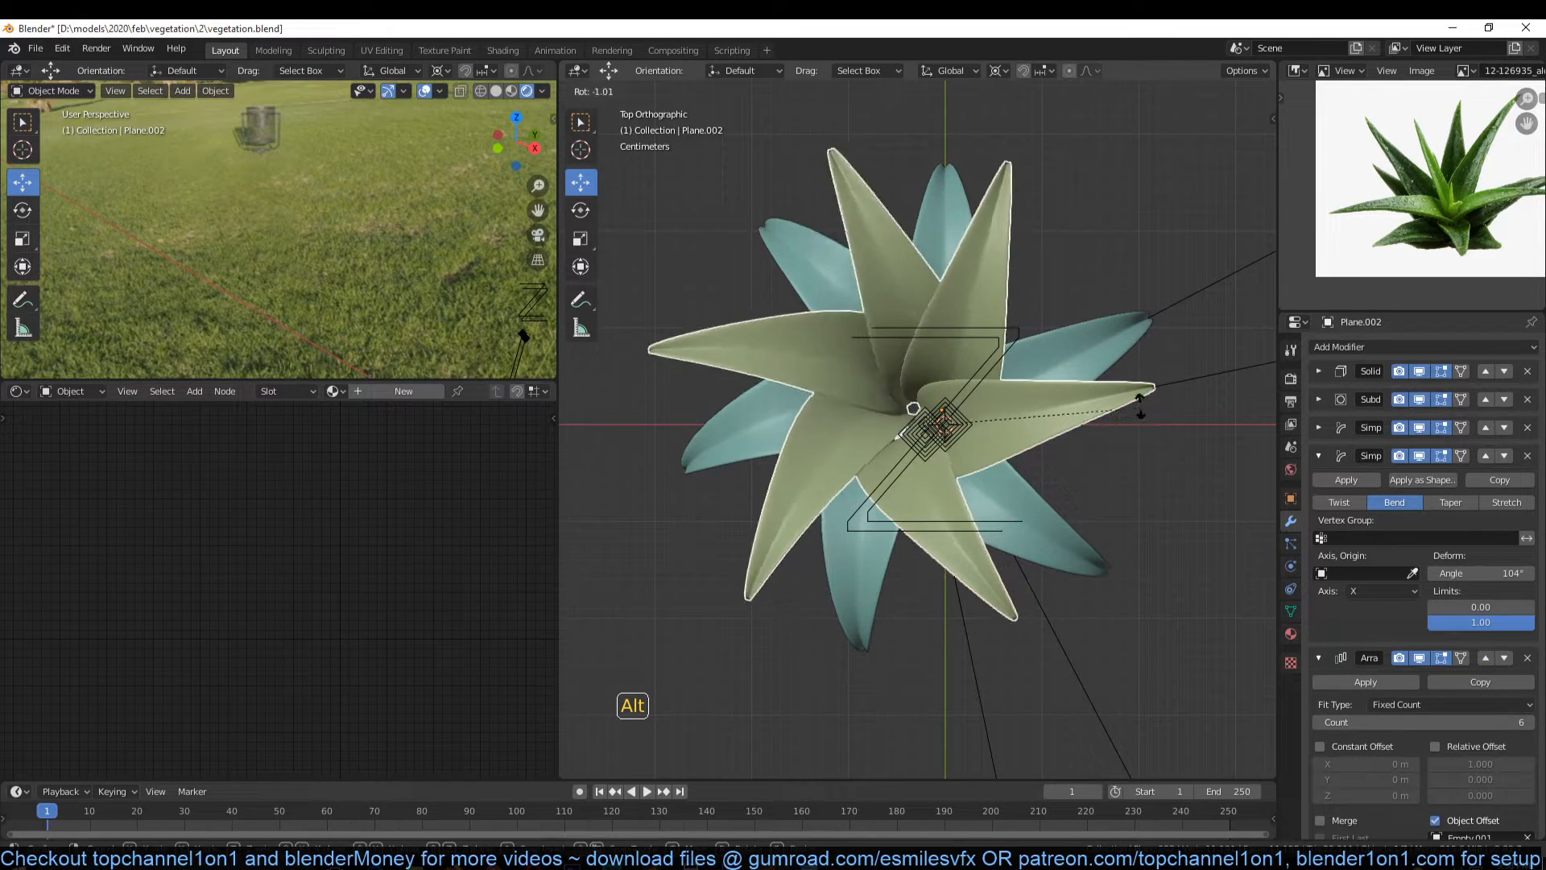
pyautogui.click(1042, 332)
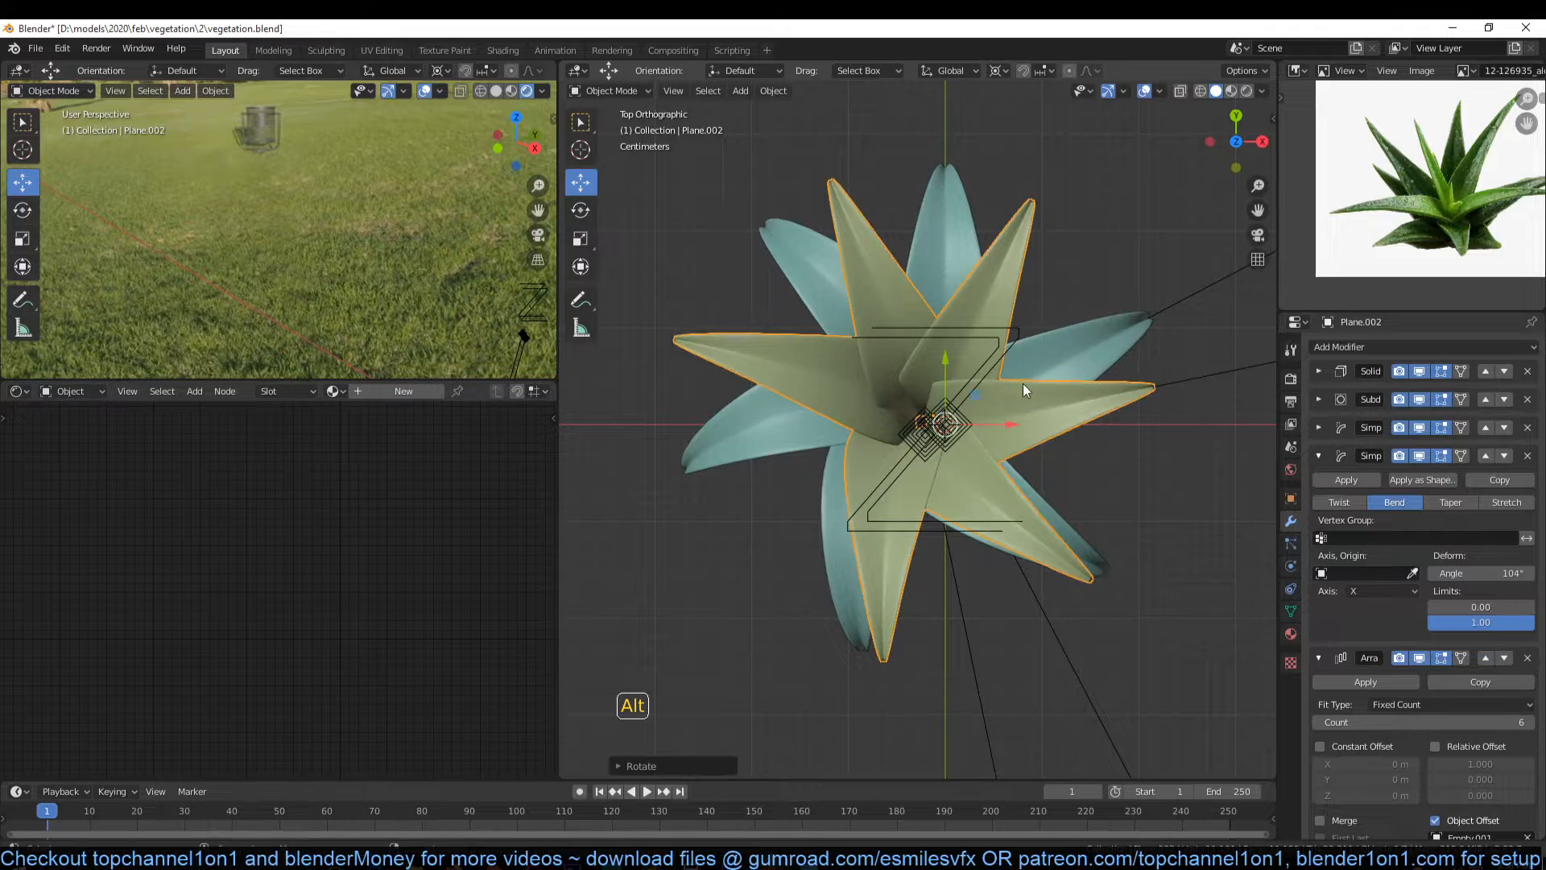
pyautogui.hotkey('shift', 'space')
pyautogui.press('r')
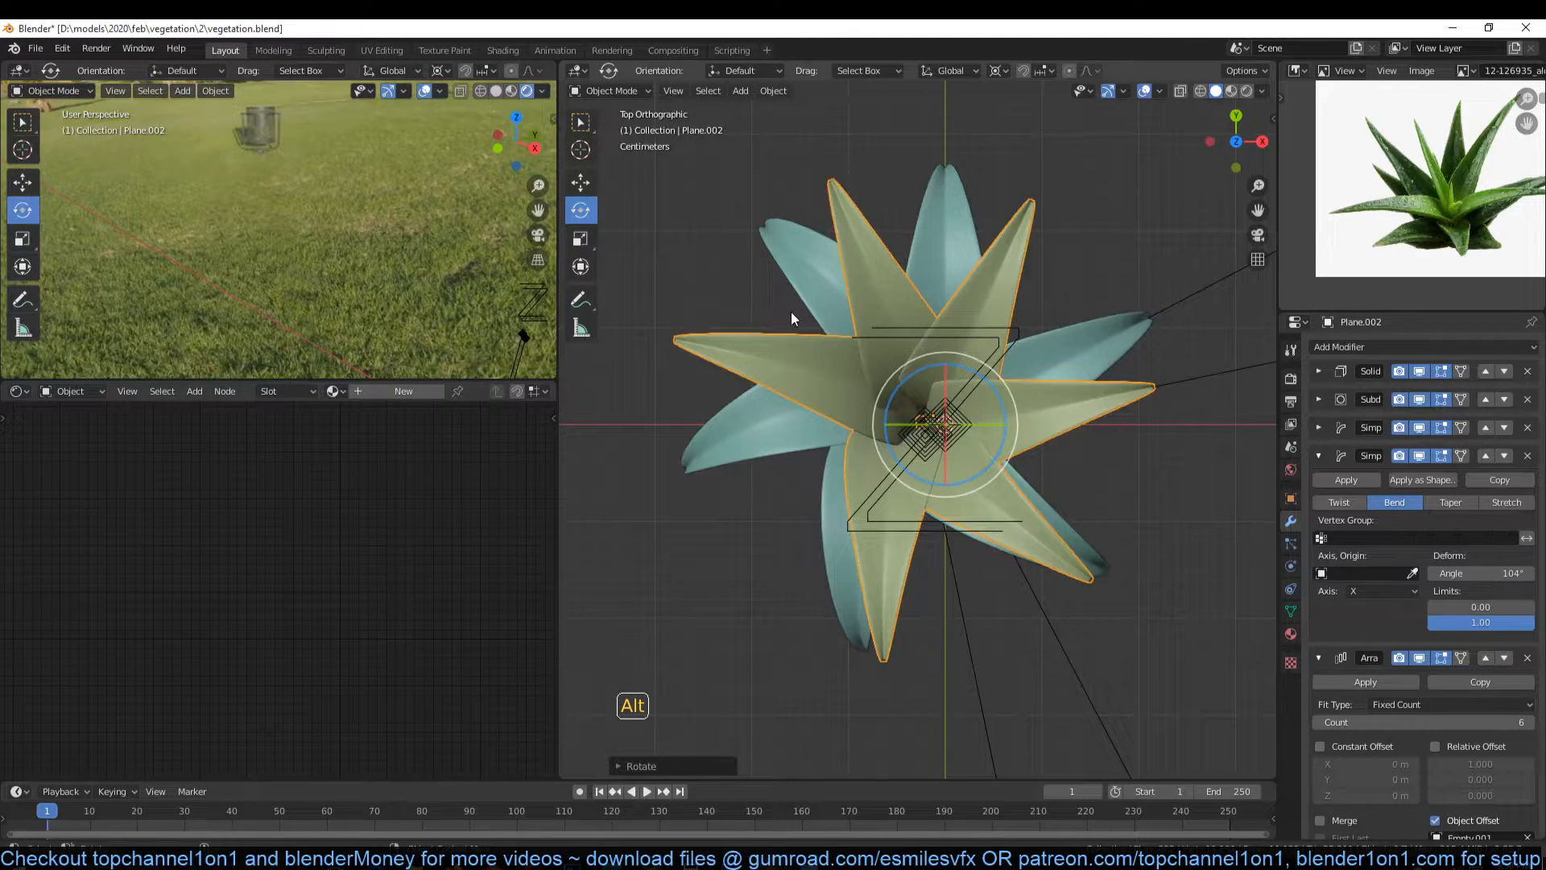
pyautogui.click(573, 184)
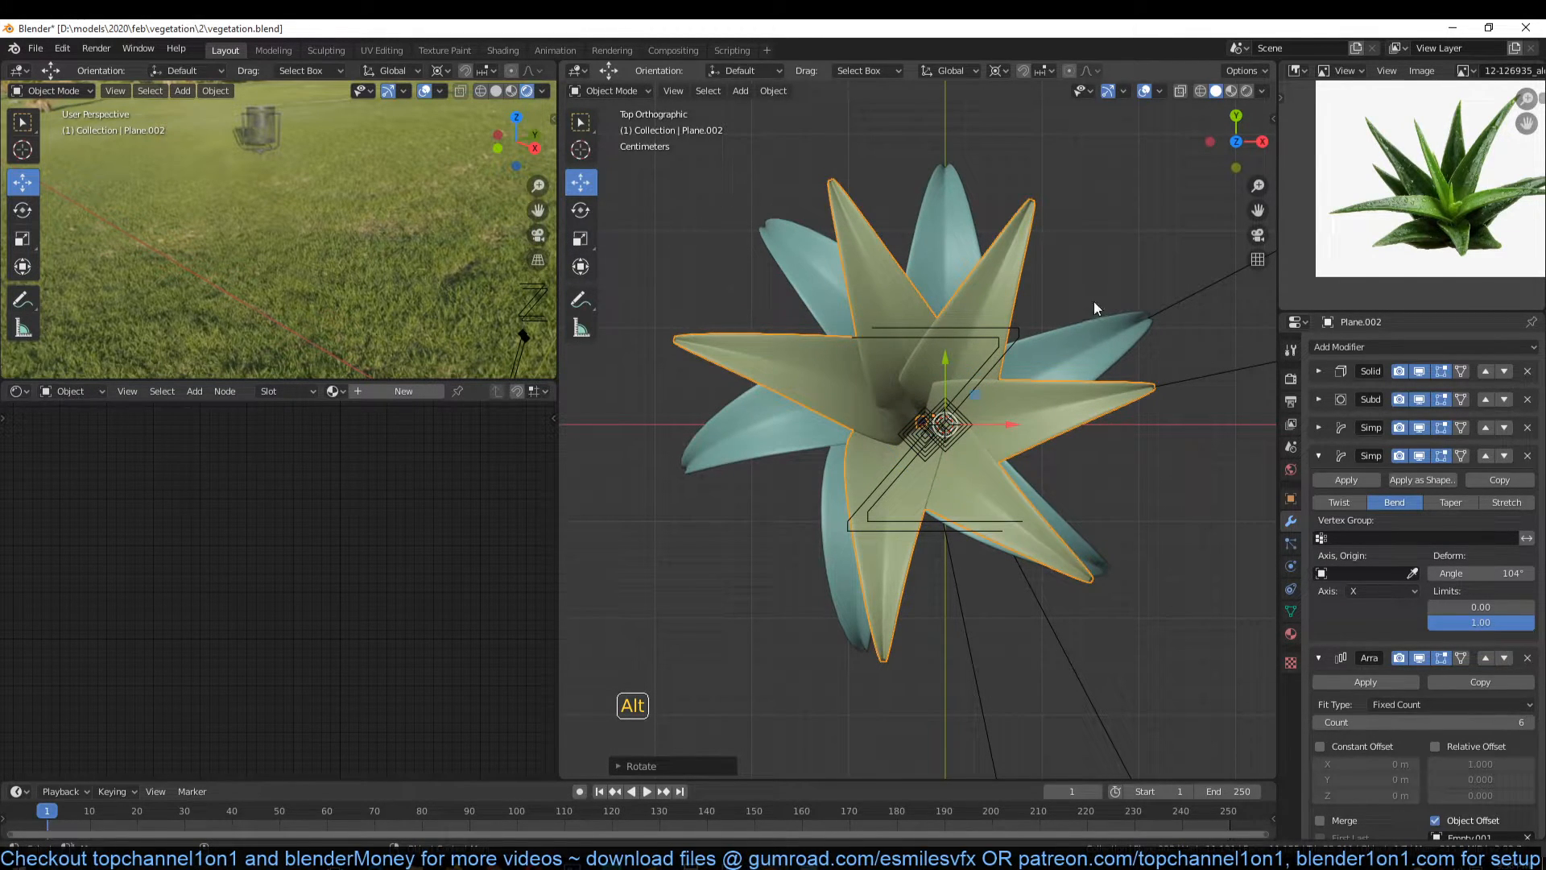
pyautogui.press('r')
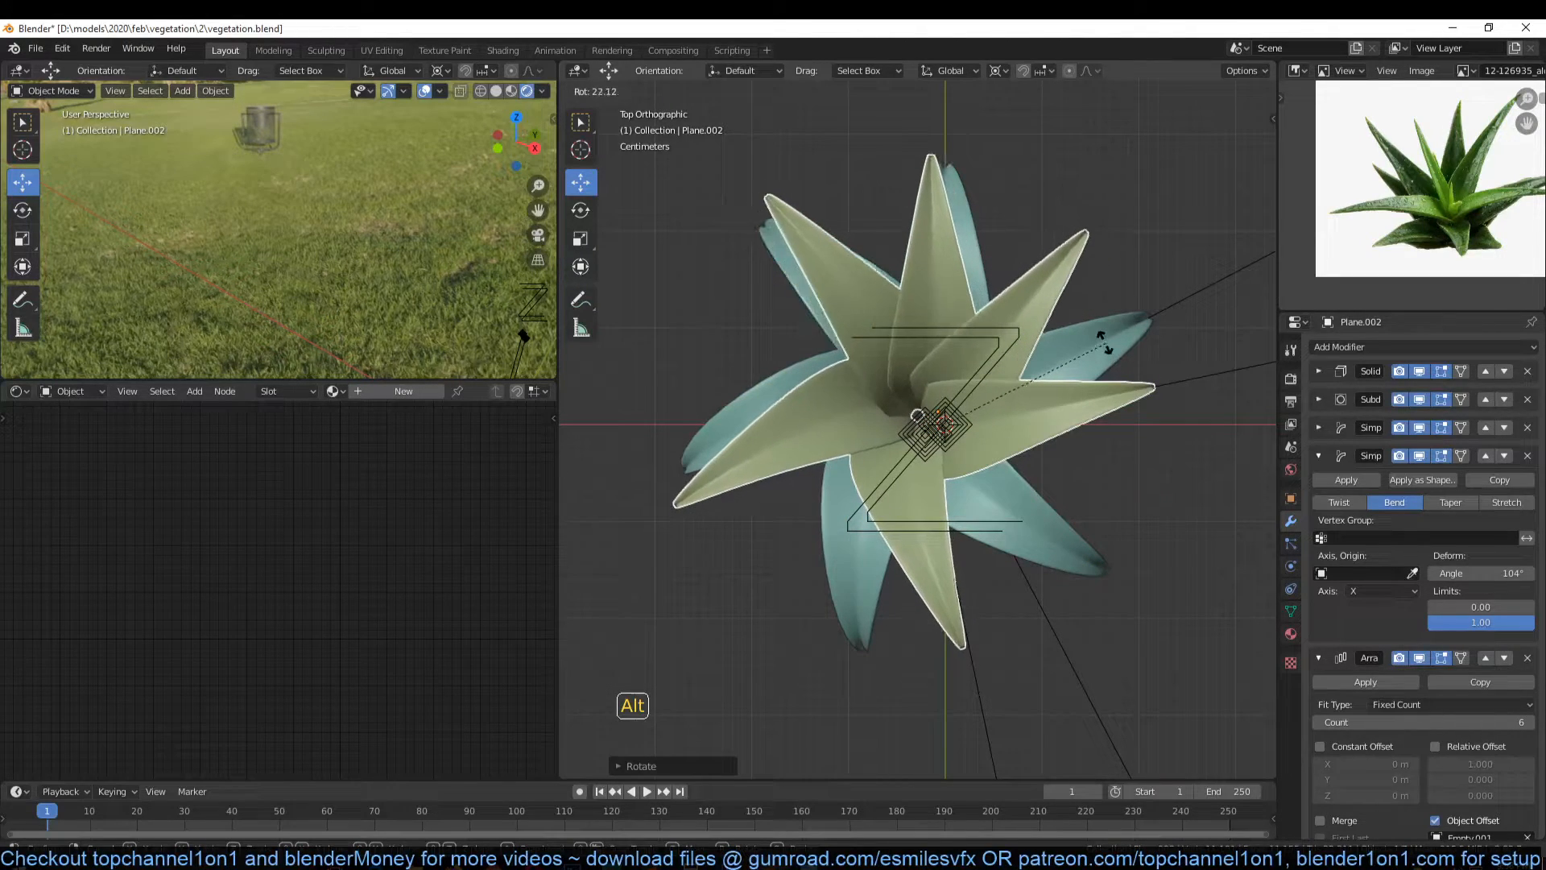
pyautogui.click(1089, 355)
pyautogui.keyDown('alt'); pyautogui.moveTo(1056, 388); pyautogui.dragTo(964, 266); pyautogui.keyUp('alt')
pyautogui.keyDown('alt'); pyautogui.moveTo(964, 318); pyautogui.dragTo(1069, 417); pyautogui.keyUp('alt')
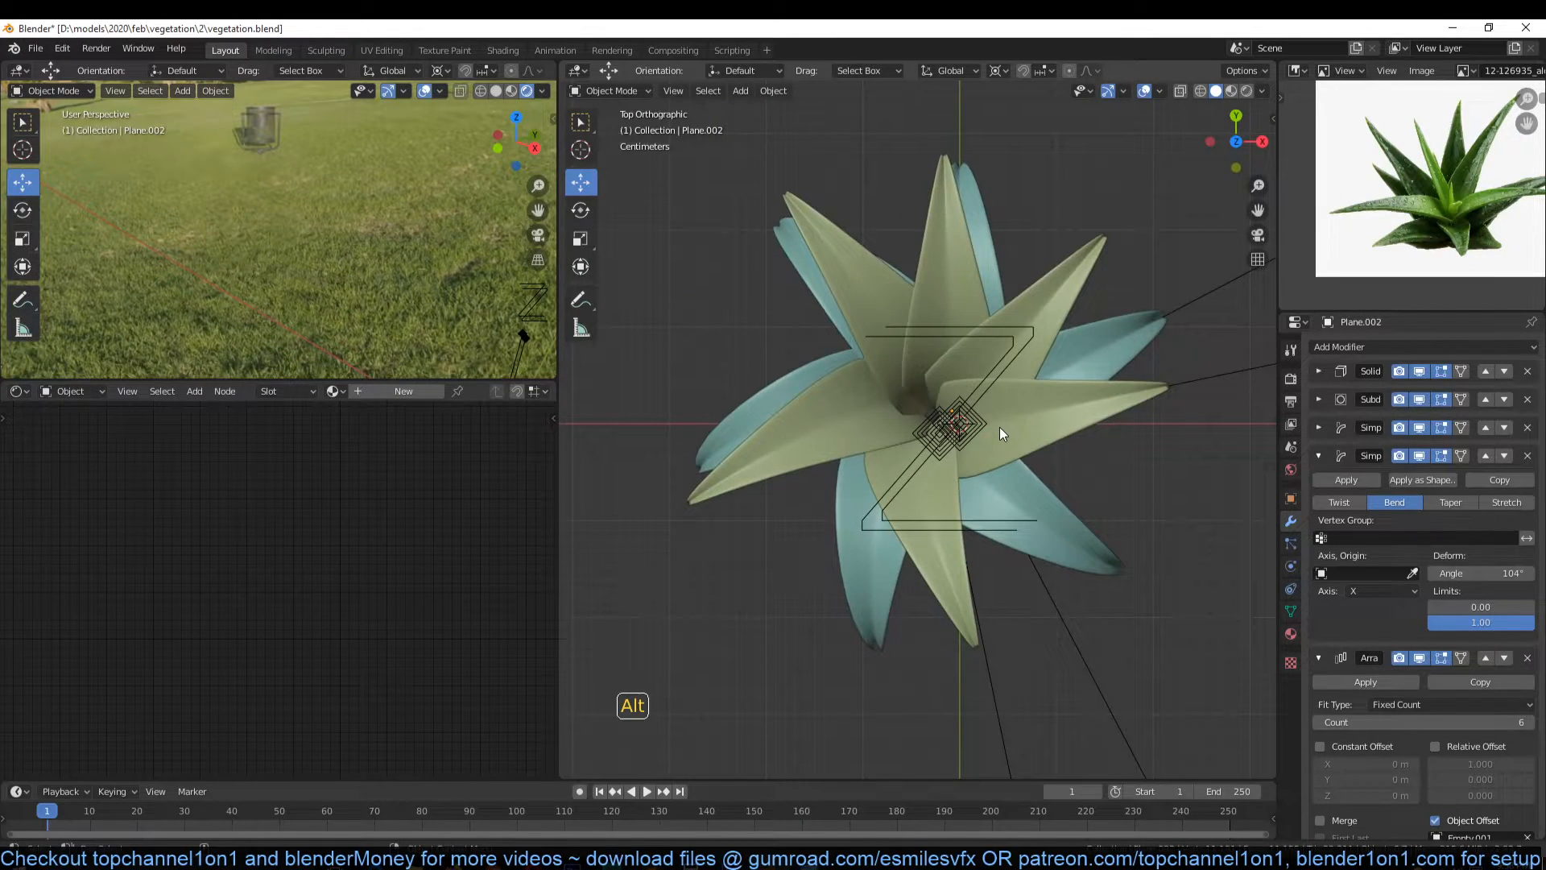
pyautogui.click(1029, 414)
pyautogui.press('r')
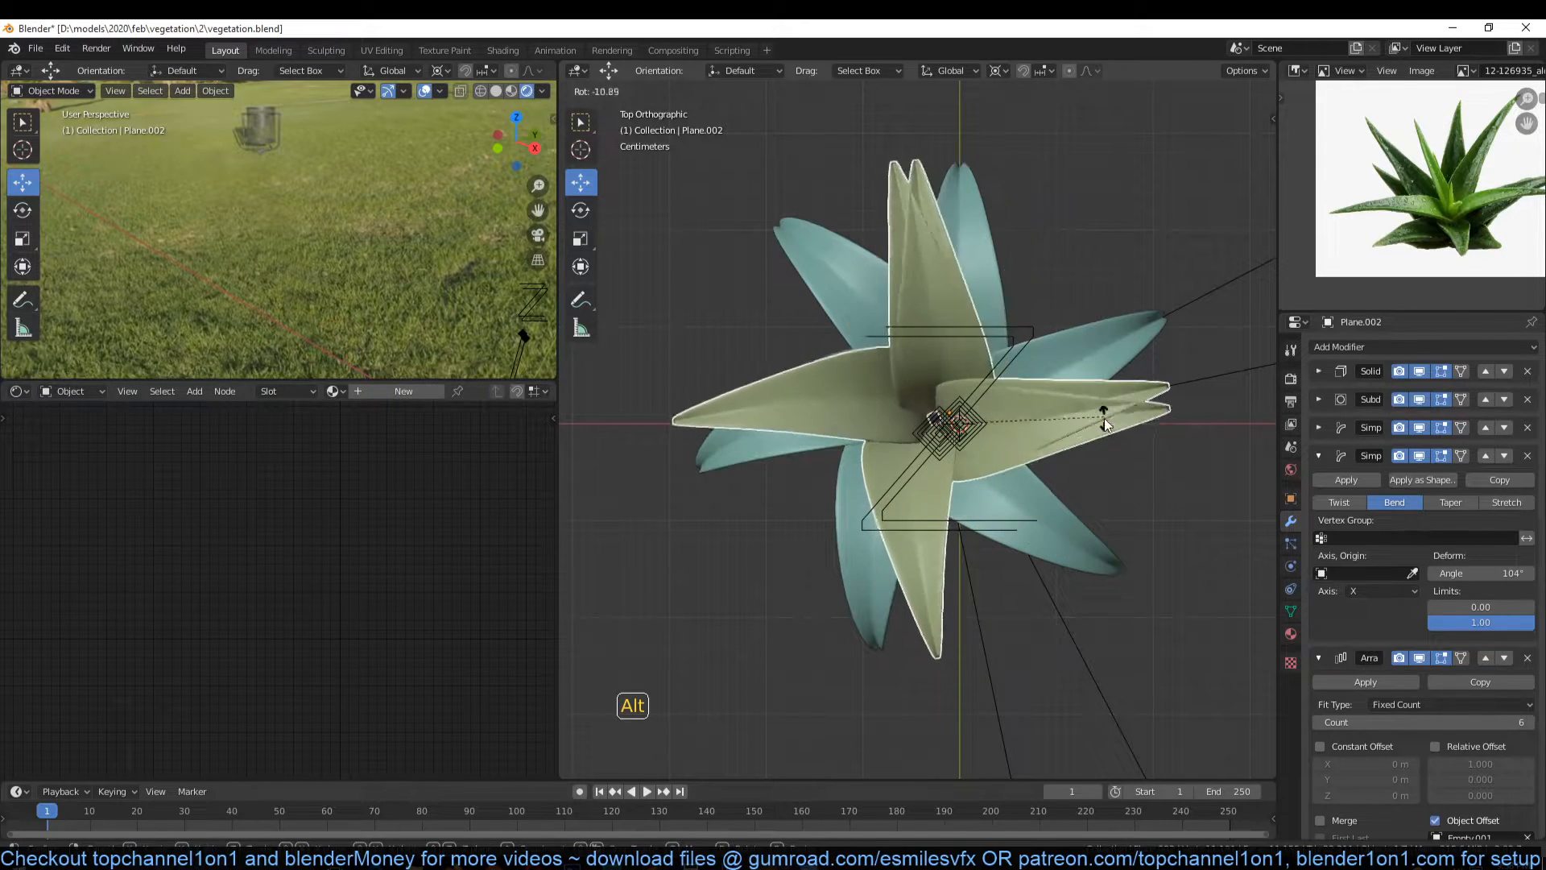
pyautogui.click(1105, 420)
pyautogui.click(1051, 467)
pyautogui.keyDown('alt'); pyautogui.moveTo(1065, 496); pyautogui.dragTo(1154, 475); pyautogui.keyUp('alt')
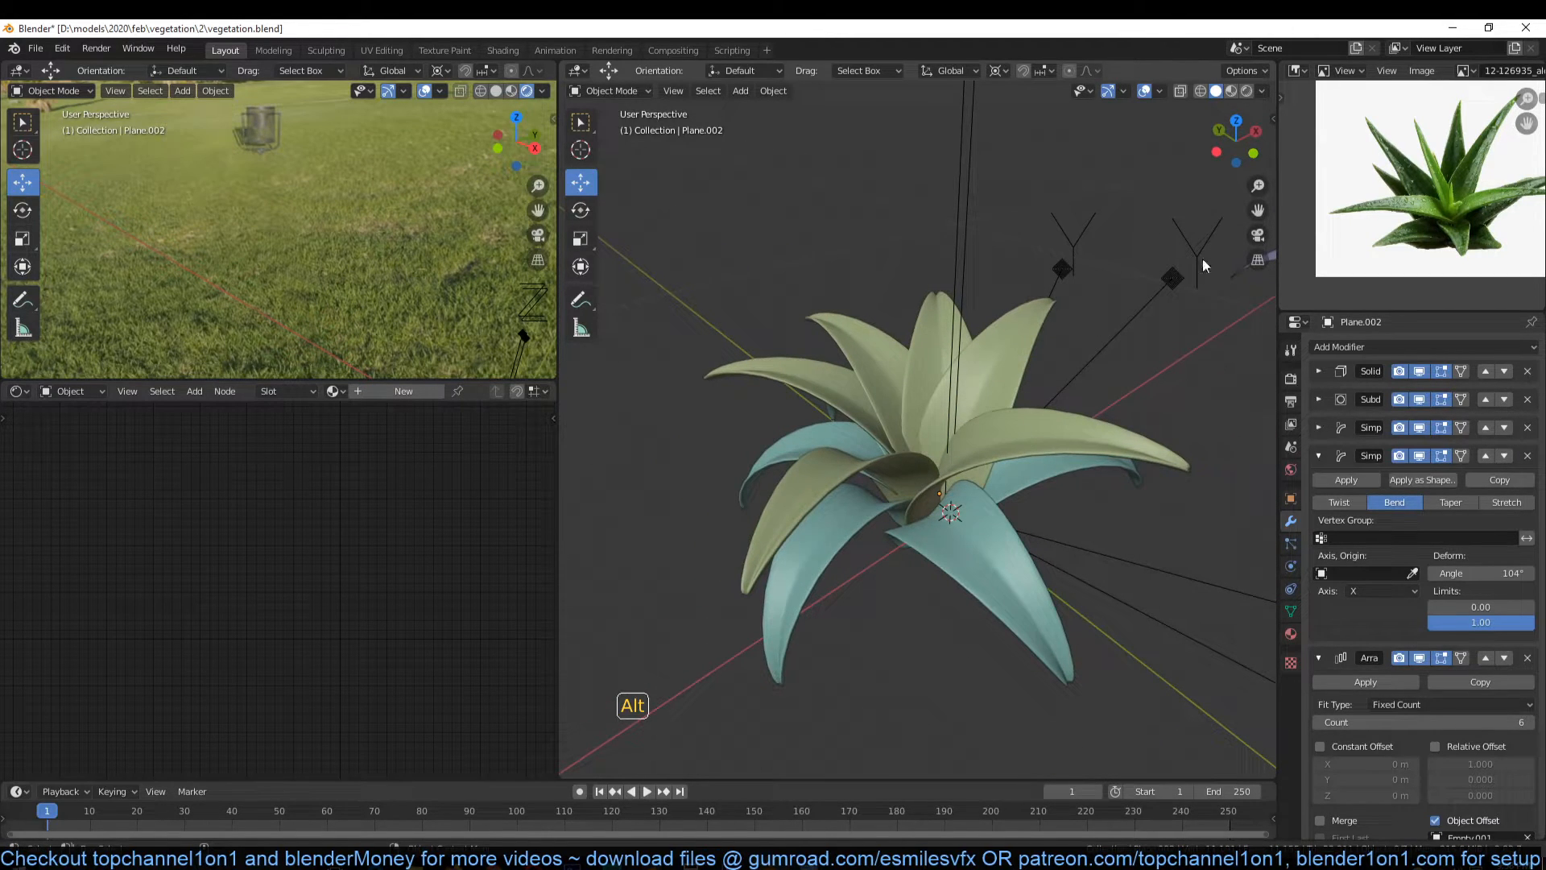
# Step: Narrow the raised leaf's mesh by scaling it along X to about 0.63 in Edit Mode
pyautogui.click(1016, 432)
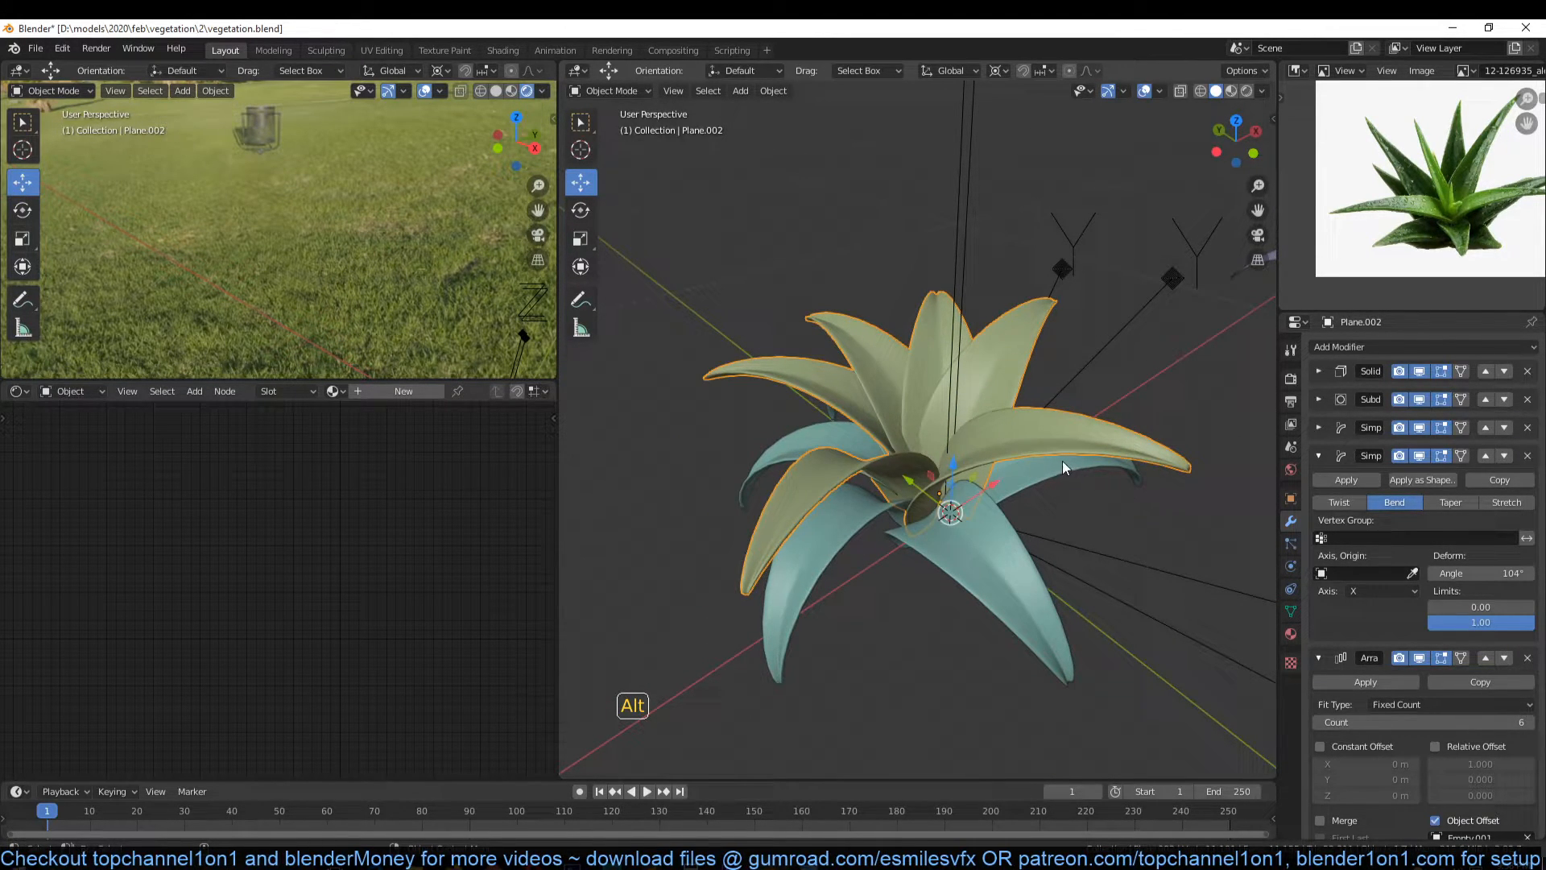
pyautogui.press('KP_7')
pyautogui.press('Tab')
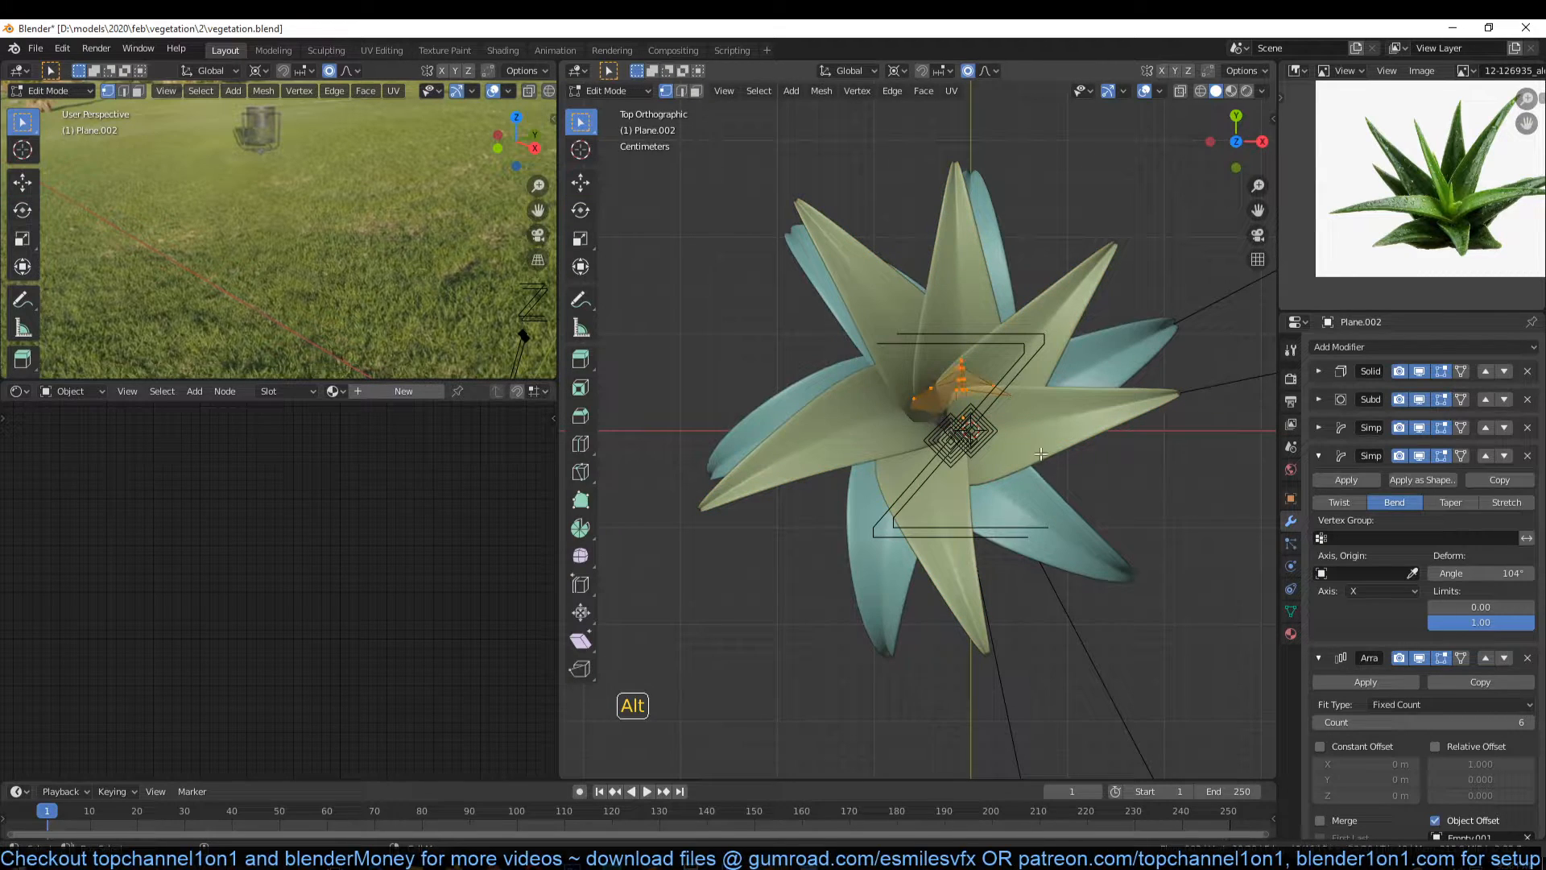
pyautogui.press('x')
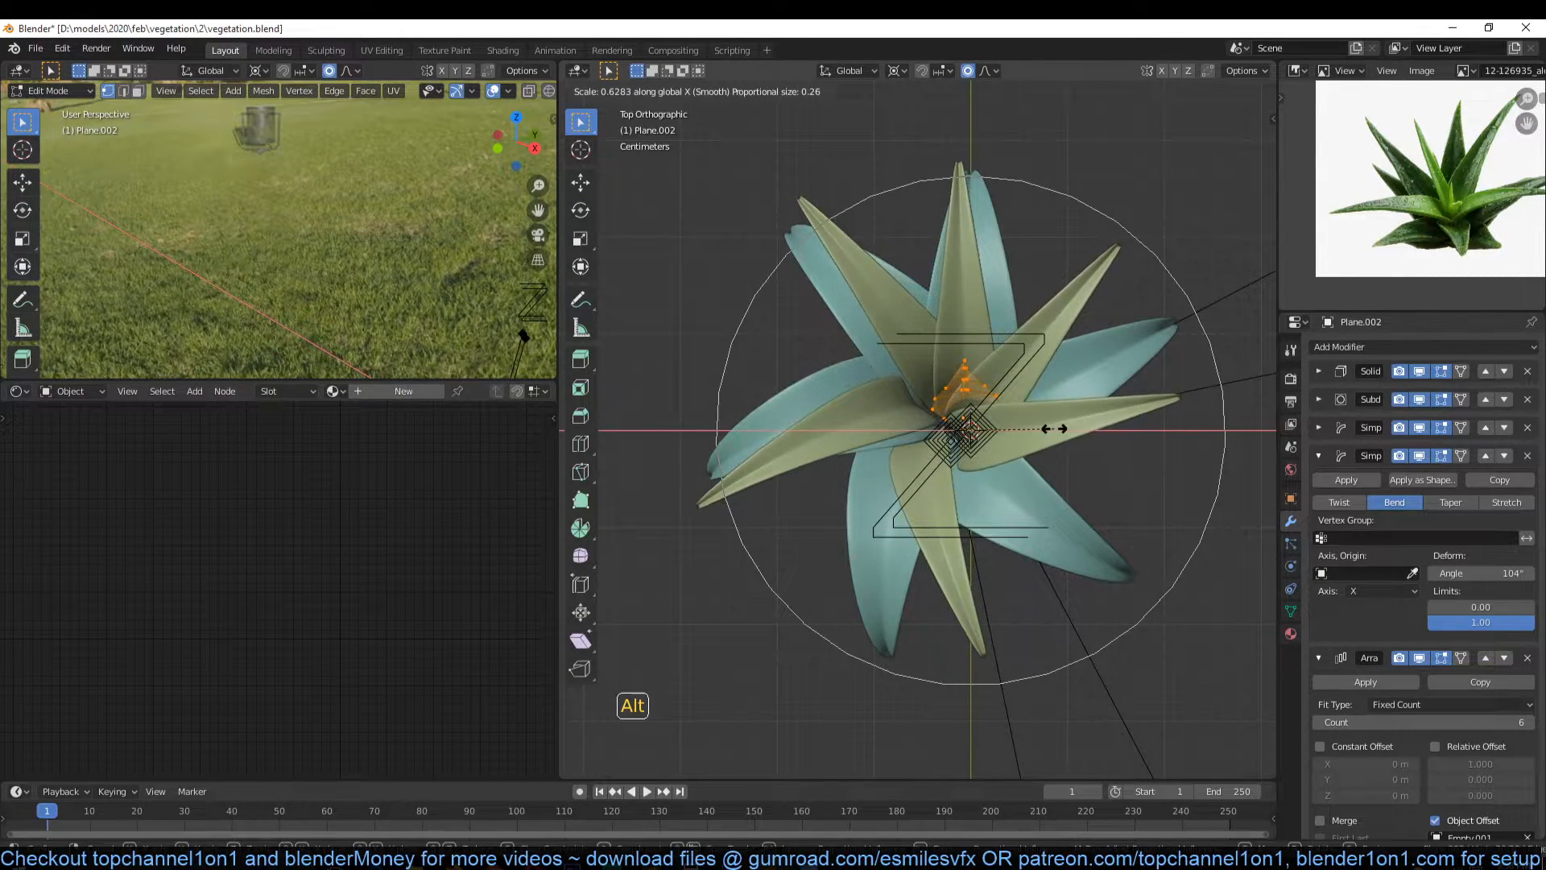
pyautogui.click(1039, 428)
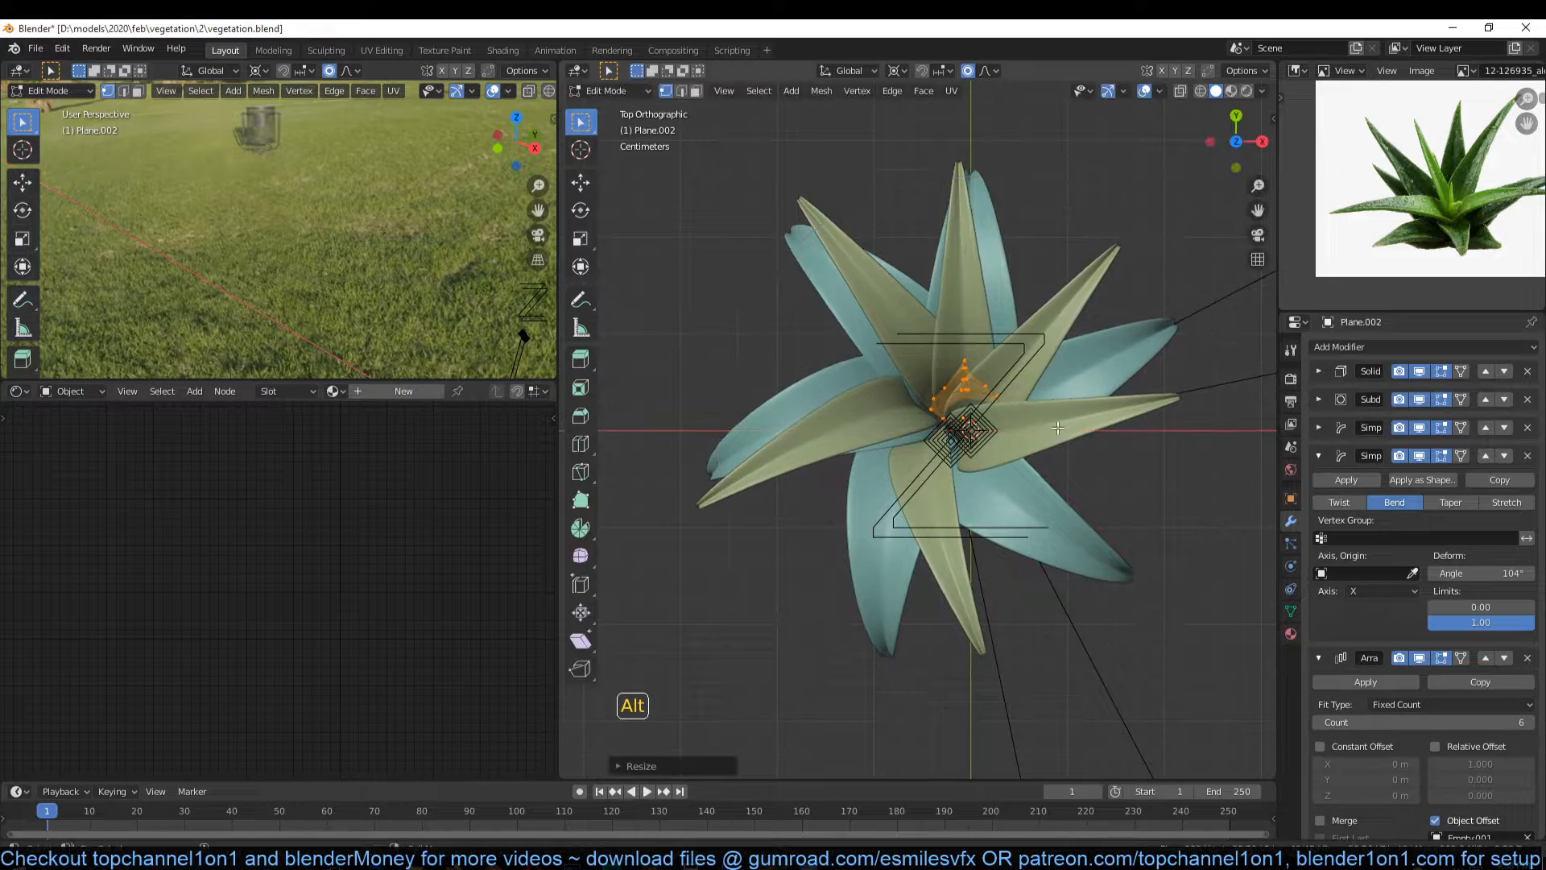
pyautogui.press('Tab')
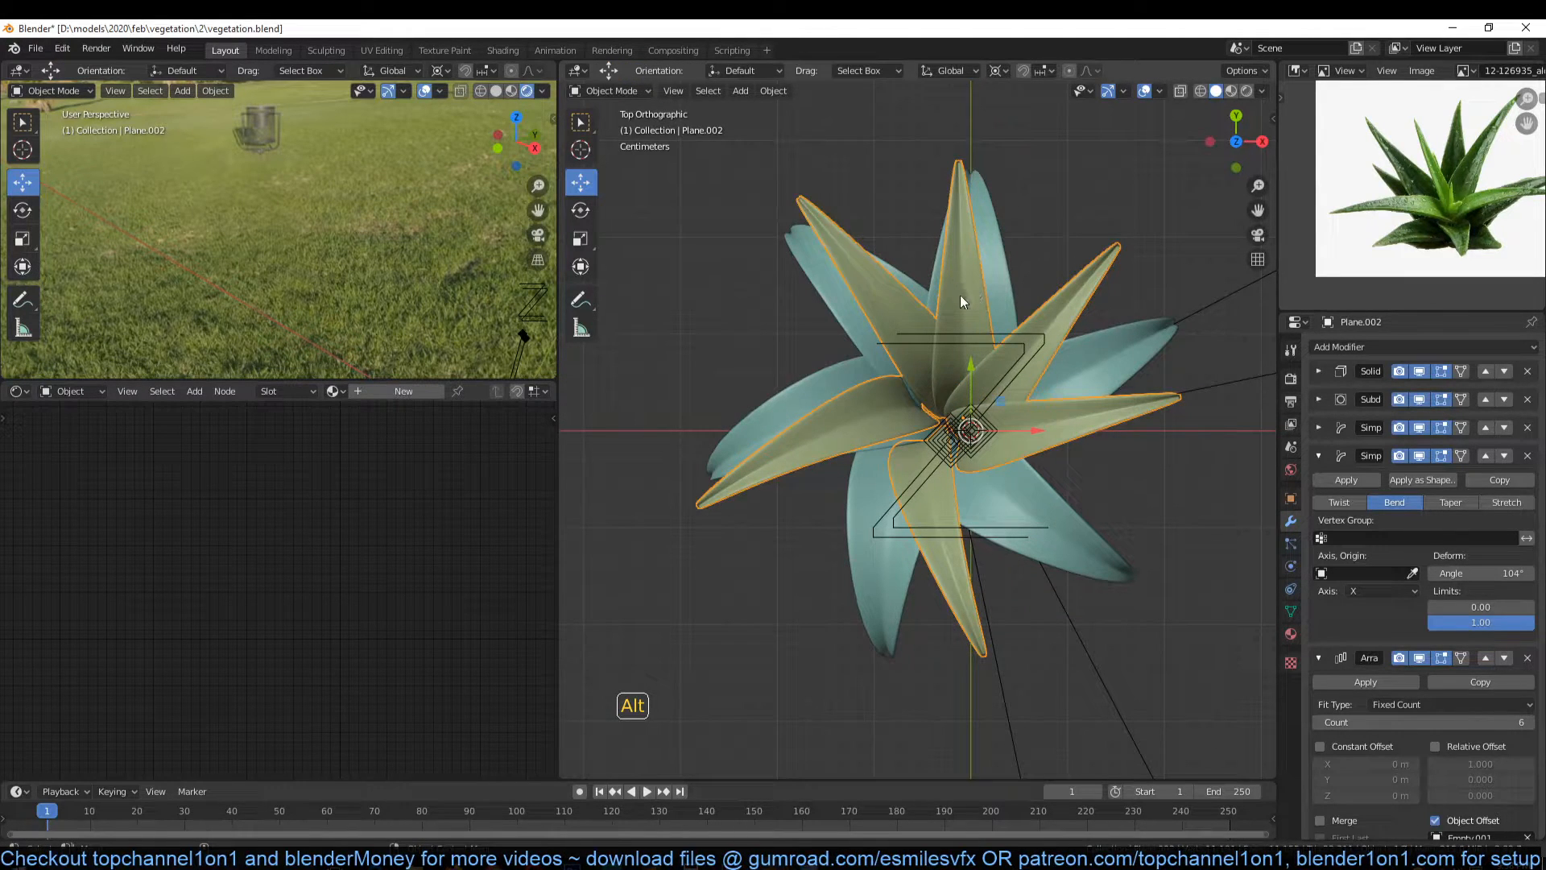
# Step: Compare the shape and spread of the two leaf rings with the aloe reference photo
pyautogui.scroll(3, 1423, 212)
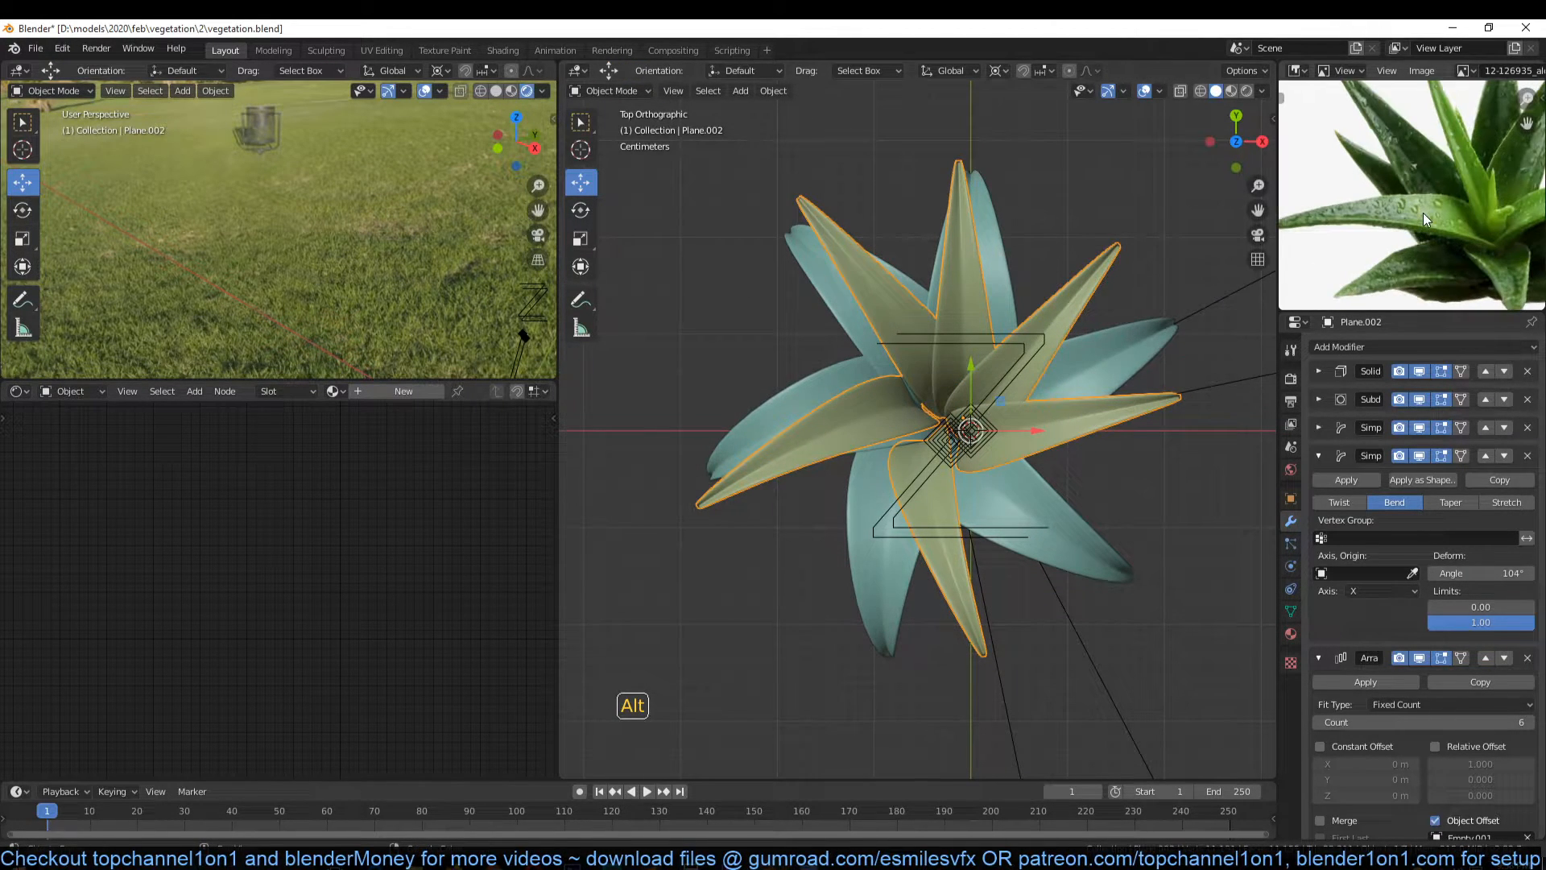
pyautogui.scroll(-2, 1425, 205)
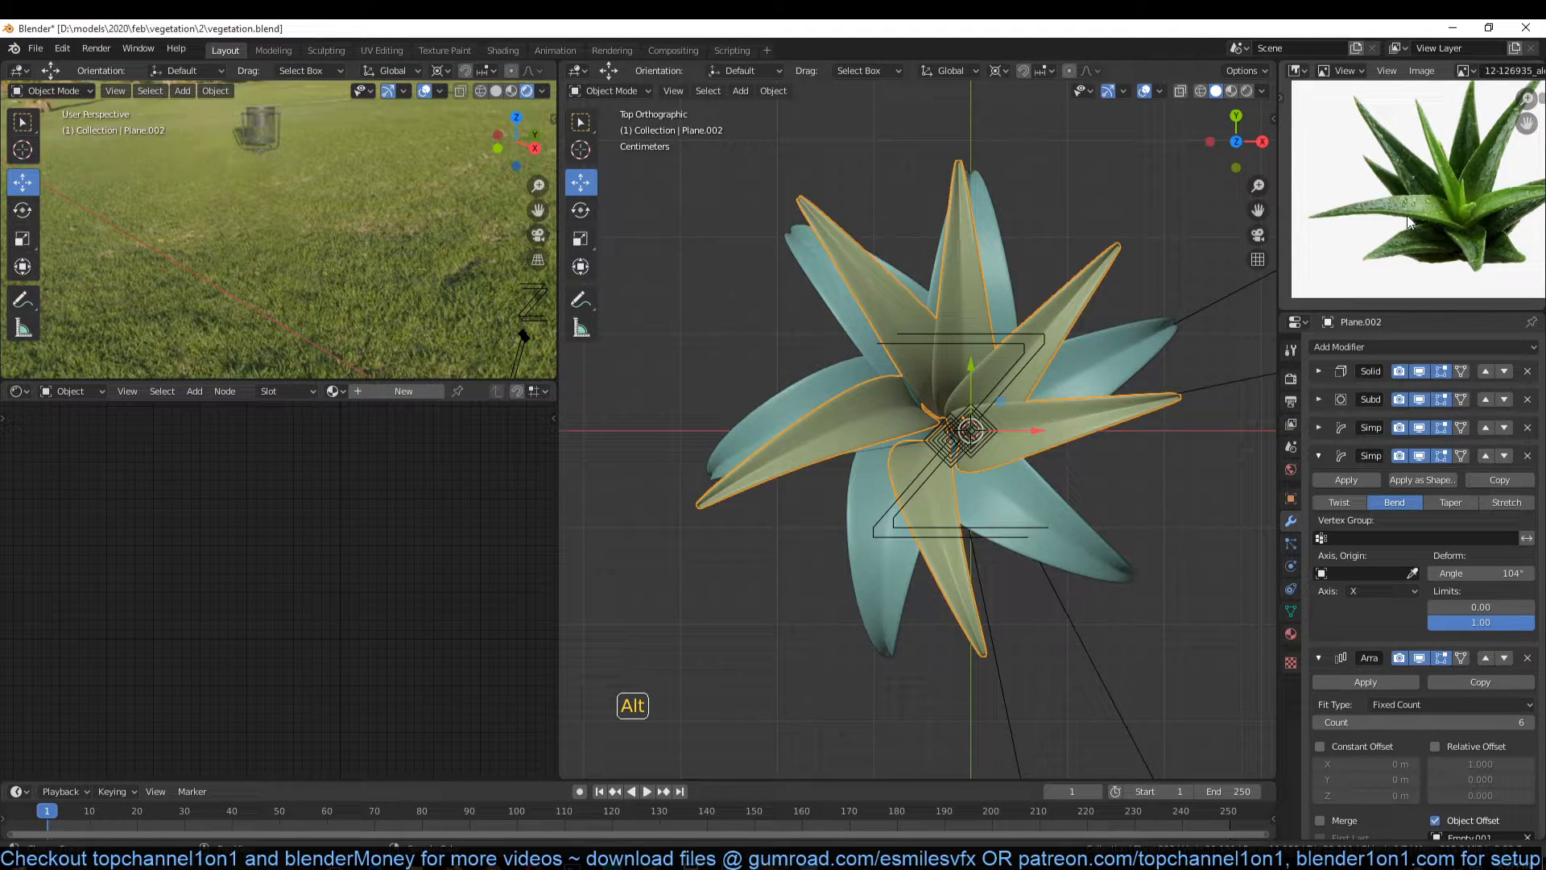
pyautogui.moveTo(1027, 402); pyautogui.dragTo(959, 214, button='middle')
pyautogui.scroll(-4, 948, 338)
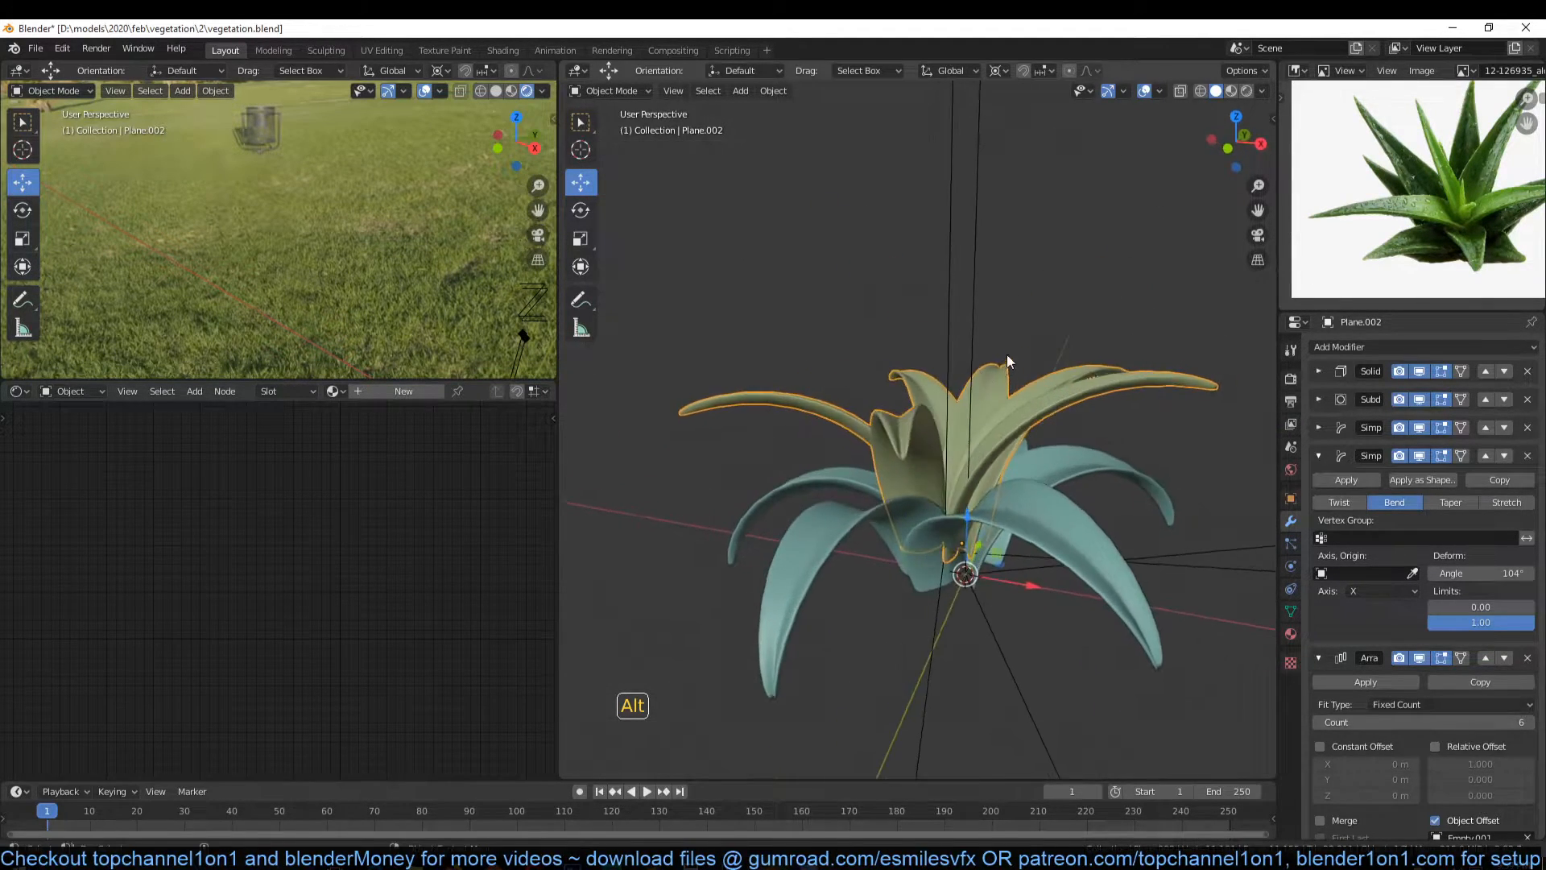
pyautogui.scroll(-2, 992, 385)
pyautogui.scroll(3, 992, 385)
pyautogui.press('KP_7')
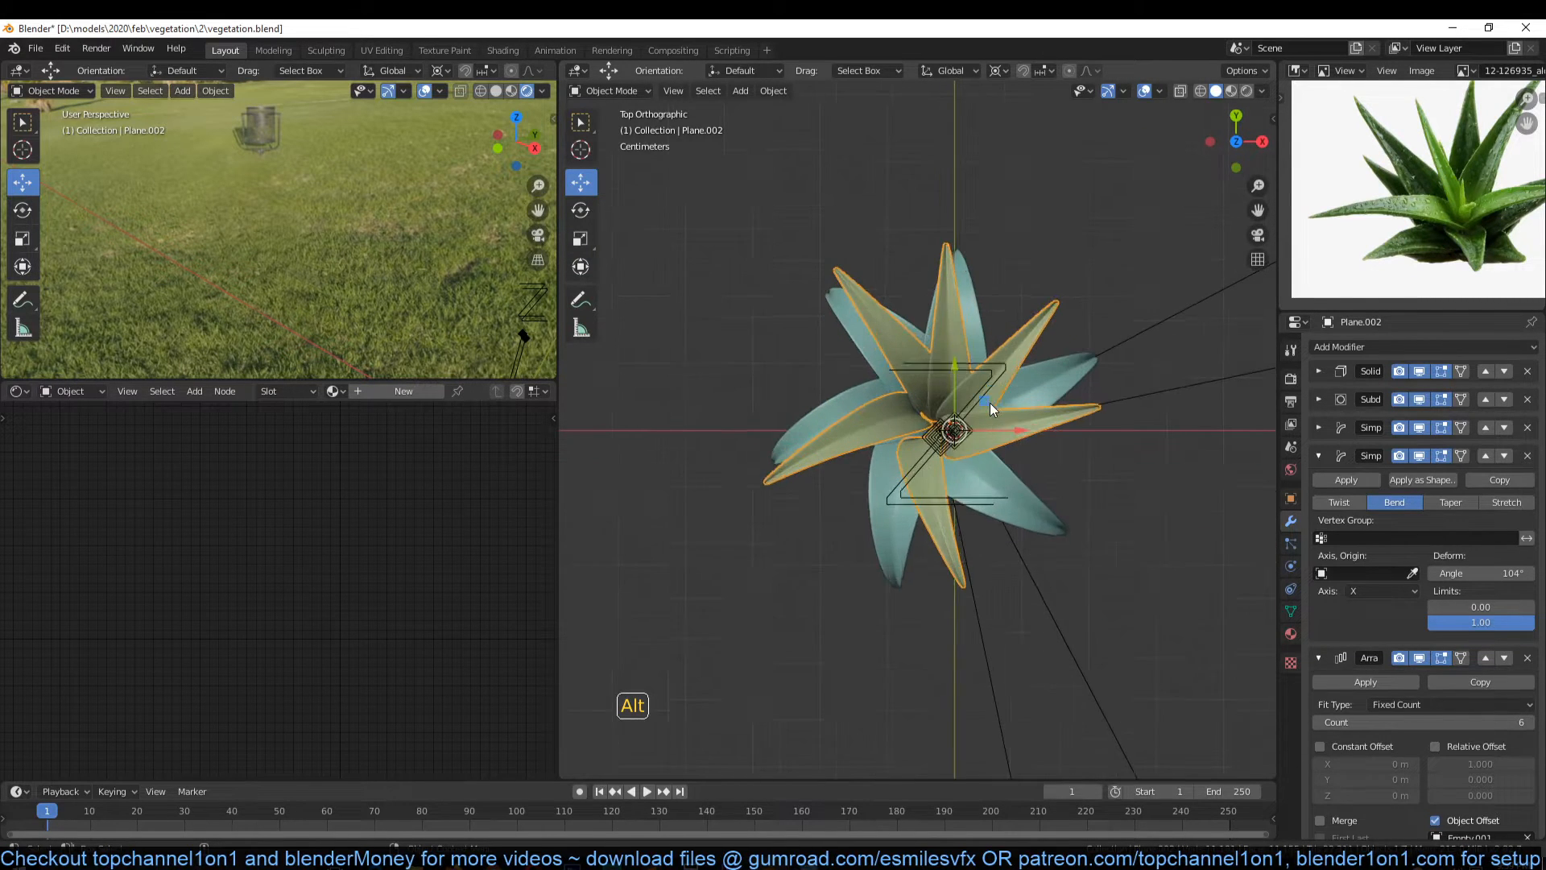
pyautogui.scroll(2, 1080, 402)
pyautogui.press('Tab')
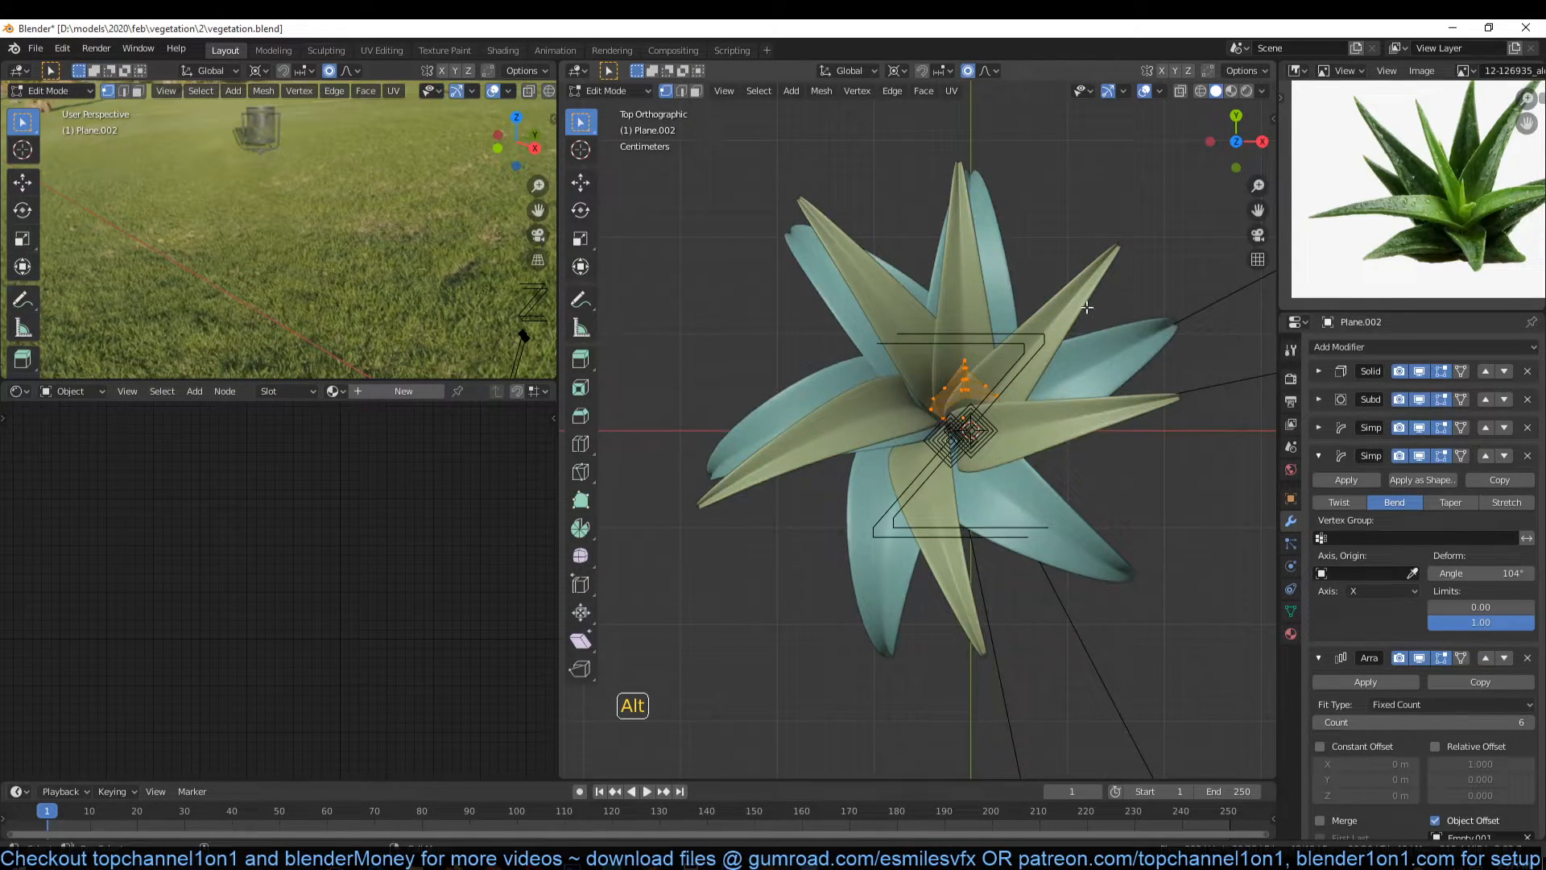
pyautogui.moveTo(1089, 309); pyautogui.dragTo(978, 174, button='middle')
pyautogui.press('s')
pyautogui.press('z')
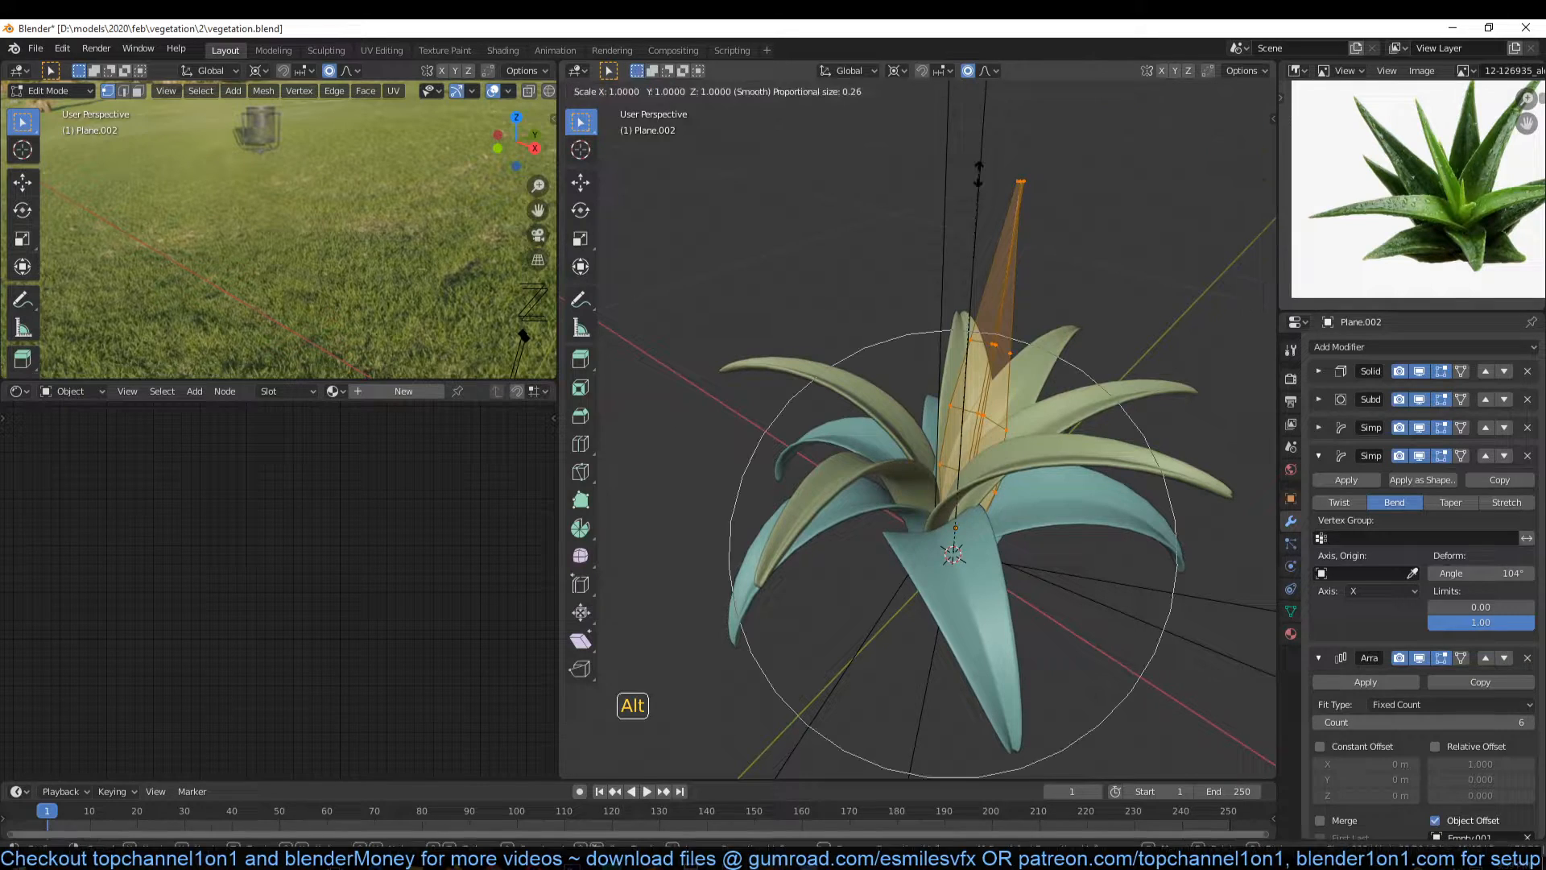
pyautogui.rightClick(969, 279)
# Step: Display the plant in wireframe from the front and return the raised leaf to Object Mode
pyautogui.press('z')
pyautogui.click(676, 363)
pyautogui.keyDown('alt'); pyautogui.moveTo(966, 417); pyautogui.dragTo(980, 518, button='middle'); pyautogui.keyUp('alt')
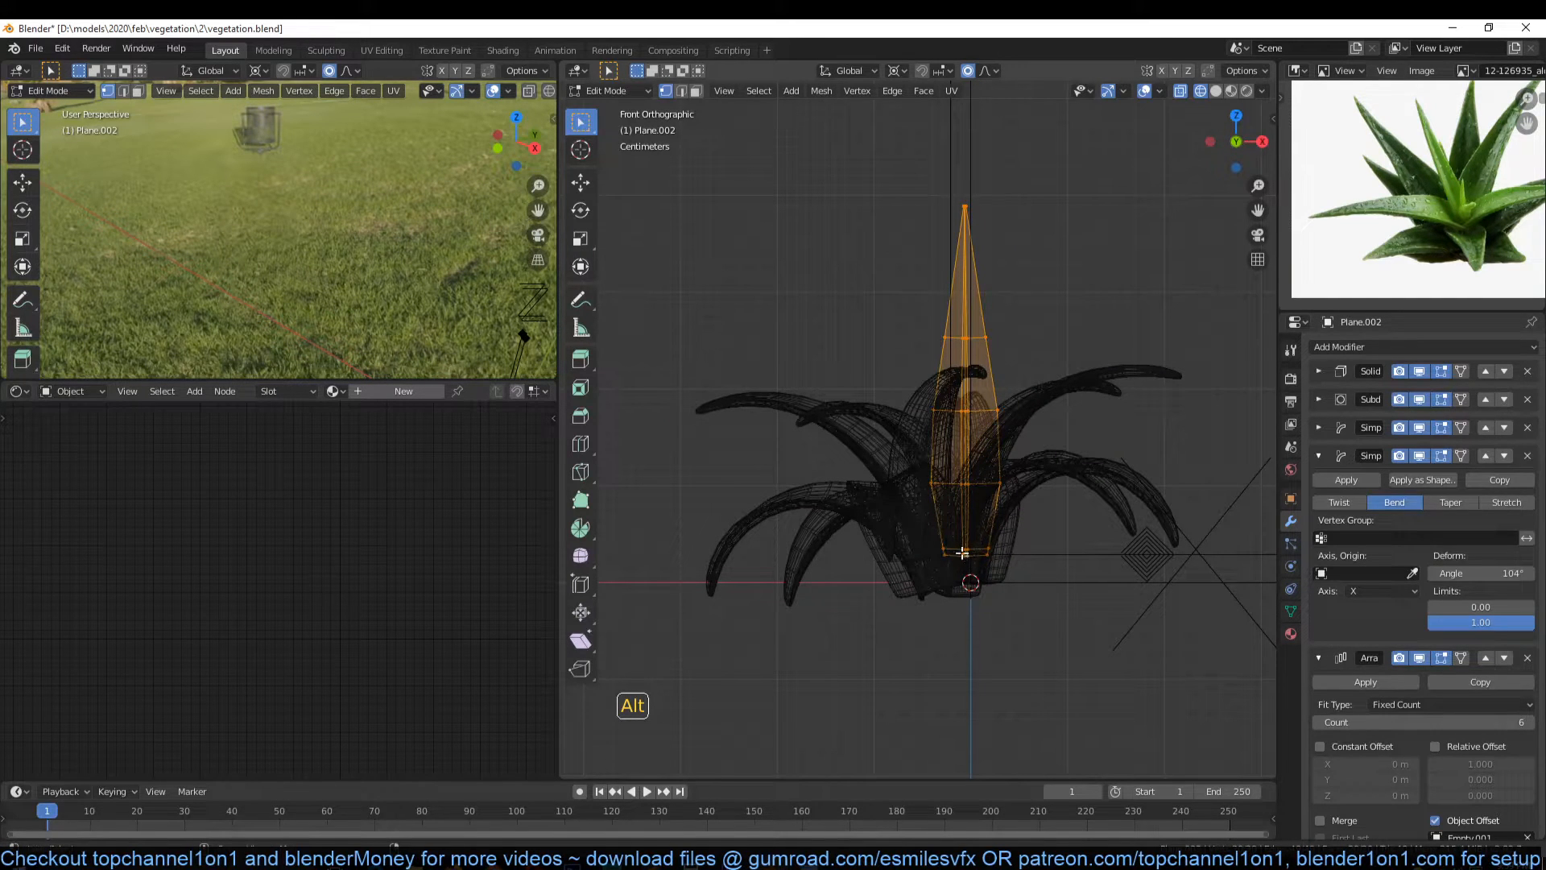
pyautogui.press('Tab')
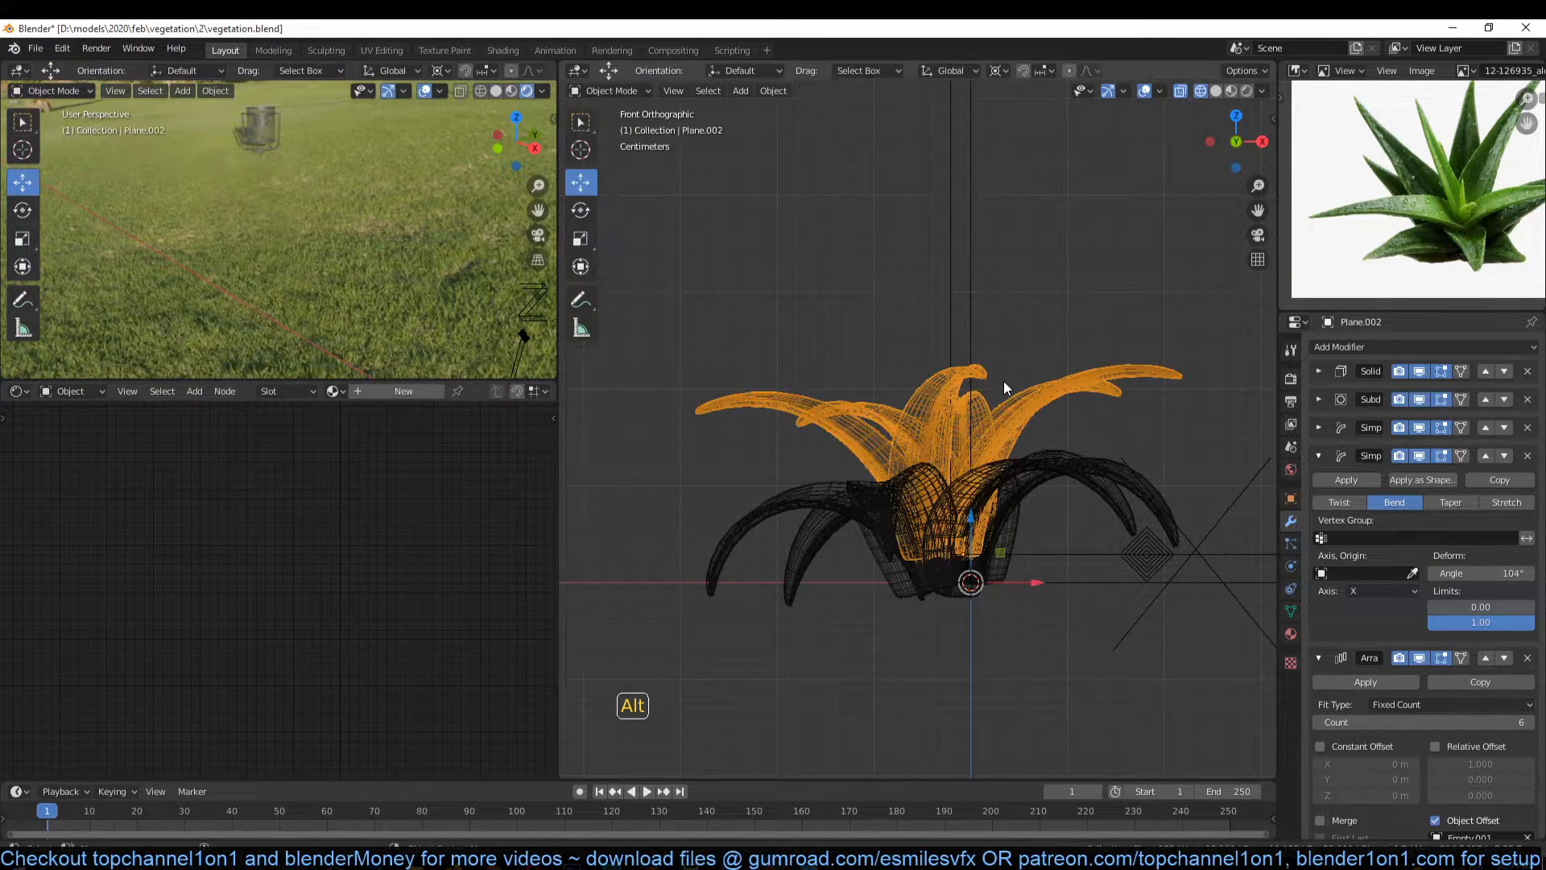
# Step: Scale the raised leaf's mesh to about 0.75 along Z and about 0.78 along X, then restore solid shading
pyautogui.press('Tab')
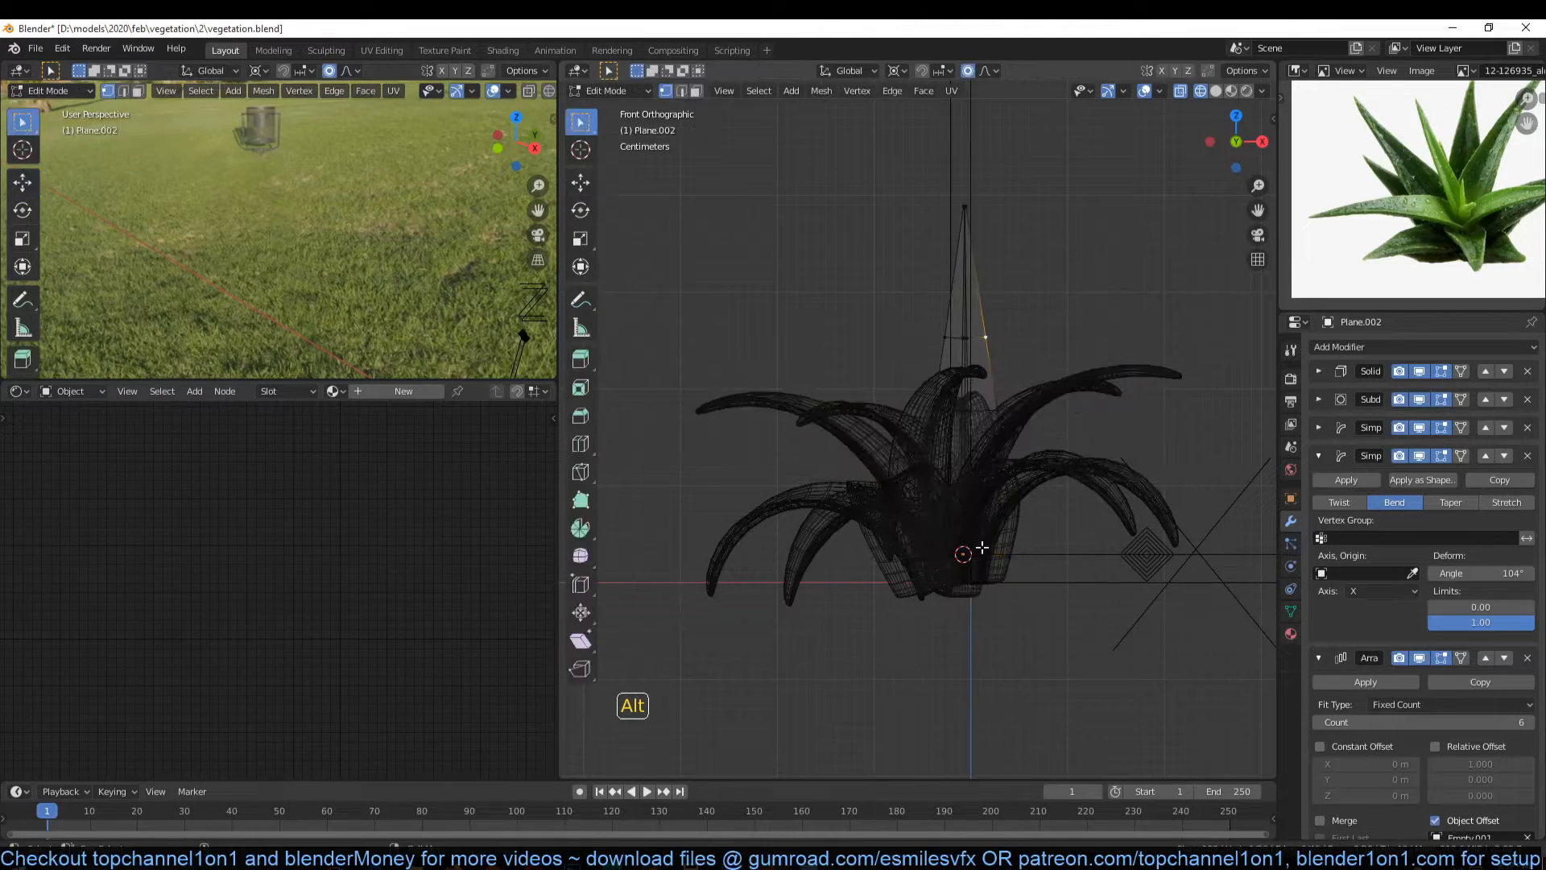
pyautogui.press('Tab')
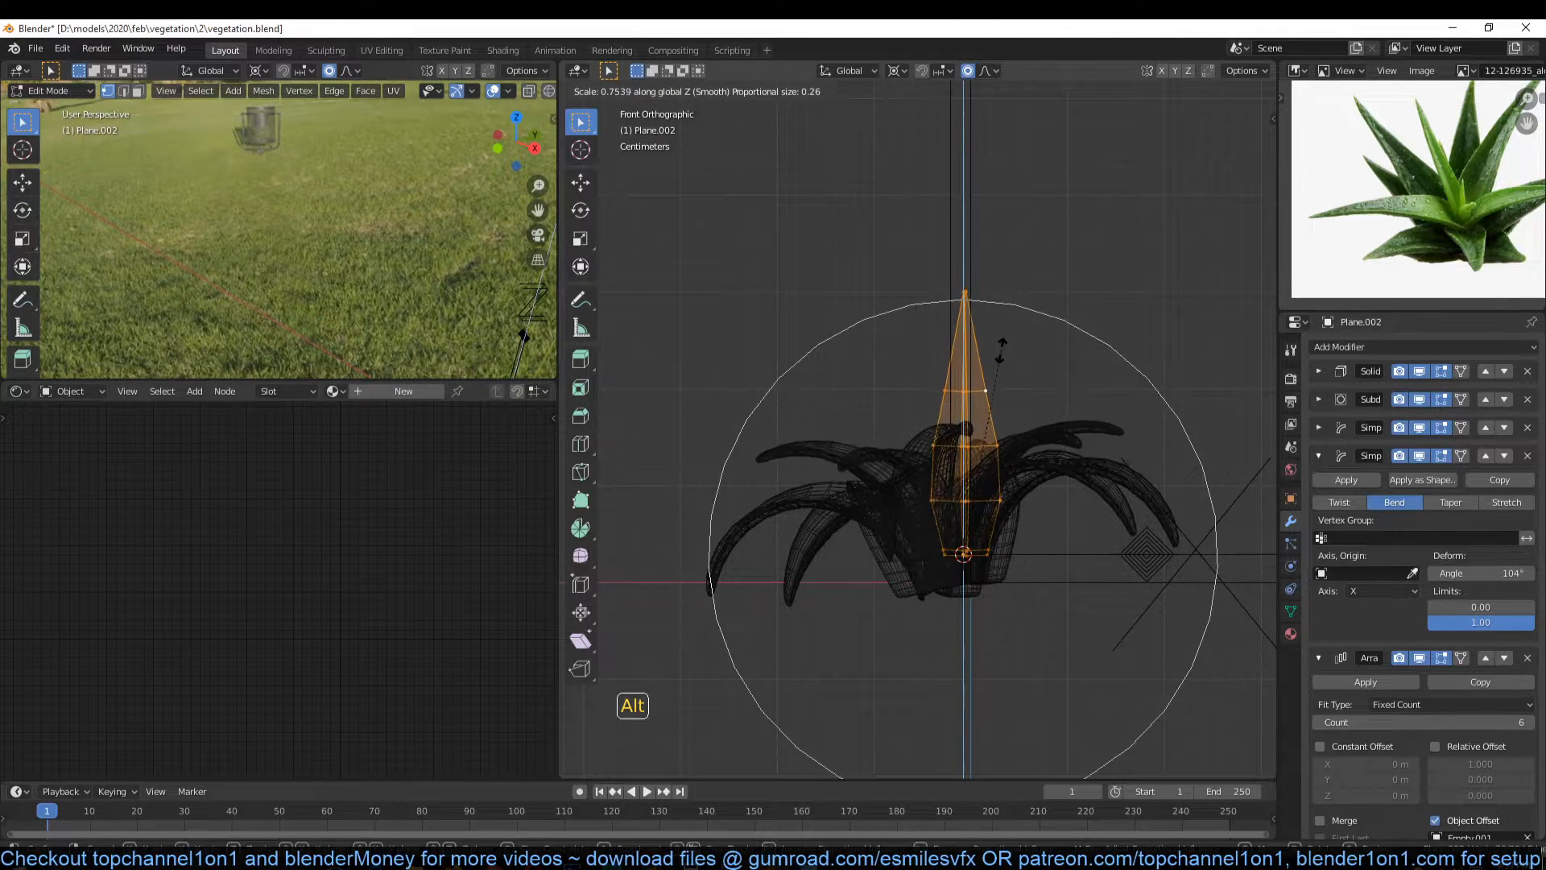
pyautogui.press('Tab')
pyautogui.press('s')
pyautogui.press('x')
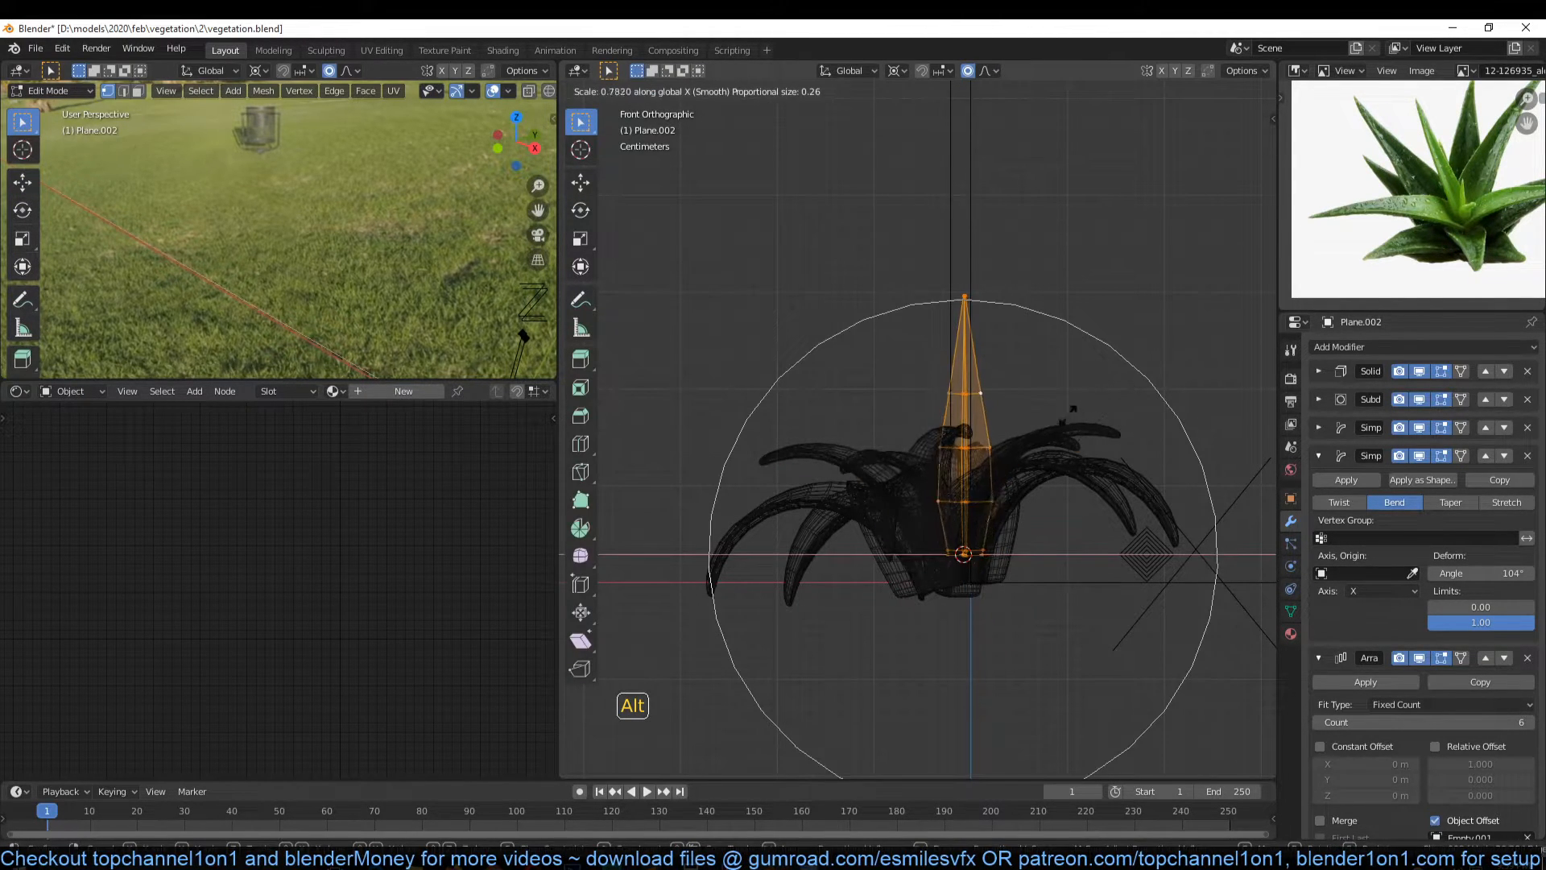
pyautogui.click(1037, 425)
pyautogui.press('Tab')
pyautogui.hotkey('shift', 'z')
# Step: Reduce the upper leaf ring's Array count to 5
pyautogui.moveTo(1119, 398)
pyautogui.mouseDown(button='middle')
pyautogui.moveTo(1010, 485)
pyautogui.moveTo(772, 503)
pyautogui.moveTo(756, 518)
pyautogui.moveTo(960, 543)
pyautogui.moveTo(1011, 504)
pyautogui.moveTo(1047, 515)
pyautogui.moveTo(1031, 486)
pyautogui.mouseUp(button='middle')
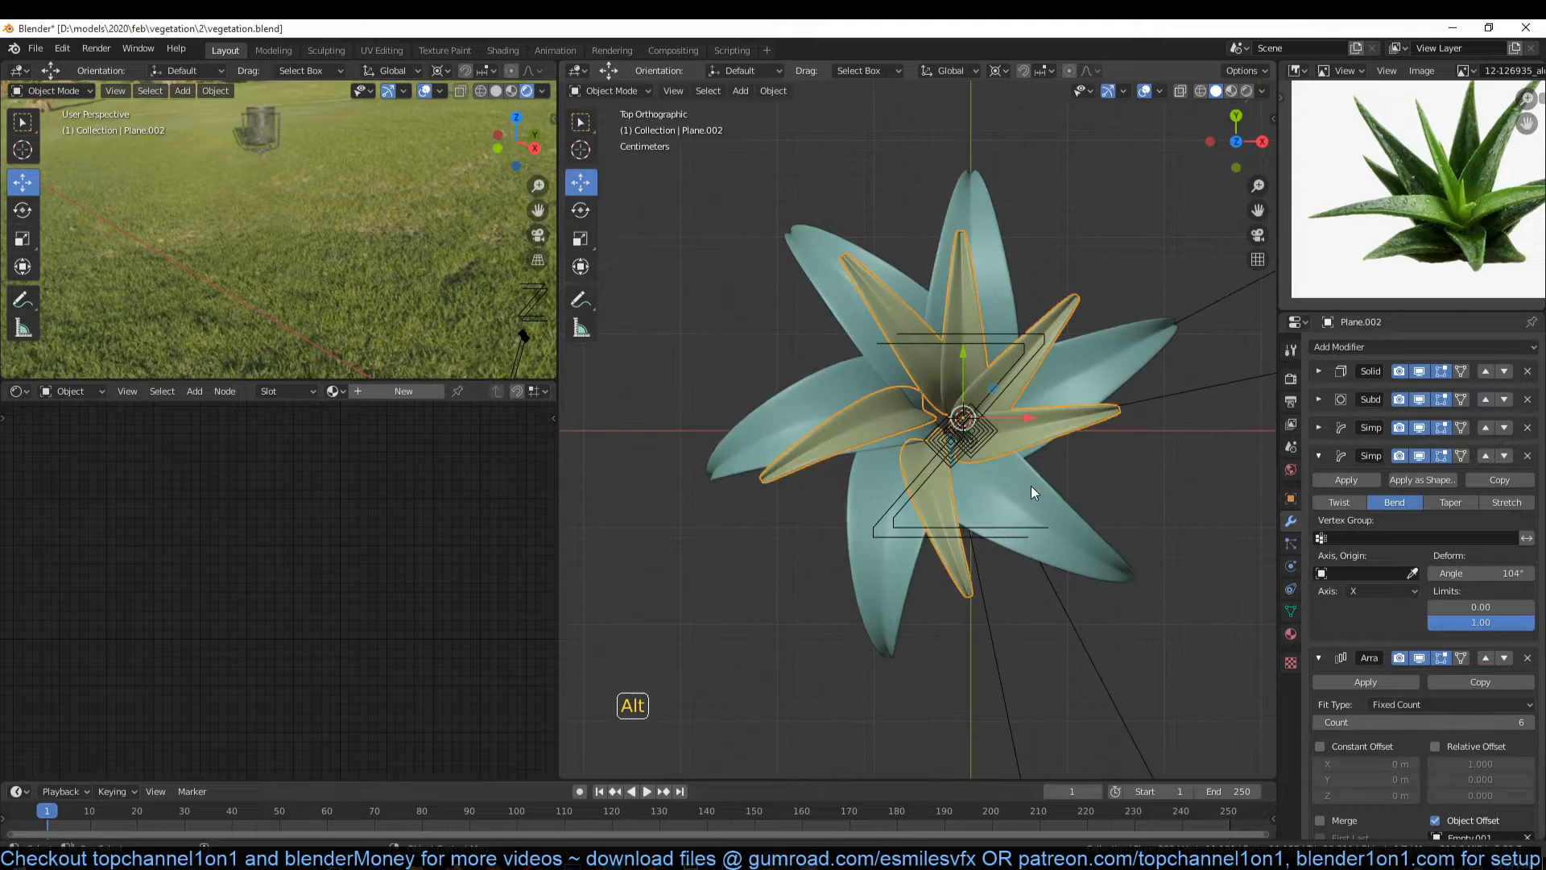
pyautogui.click(1318, 456)
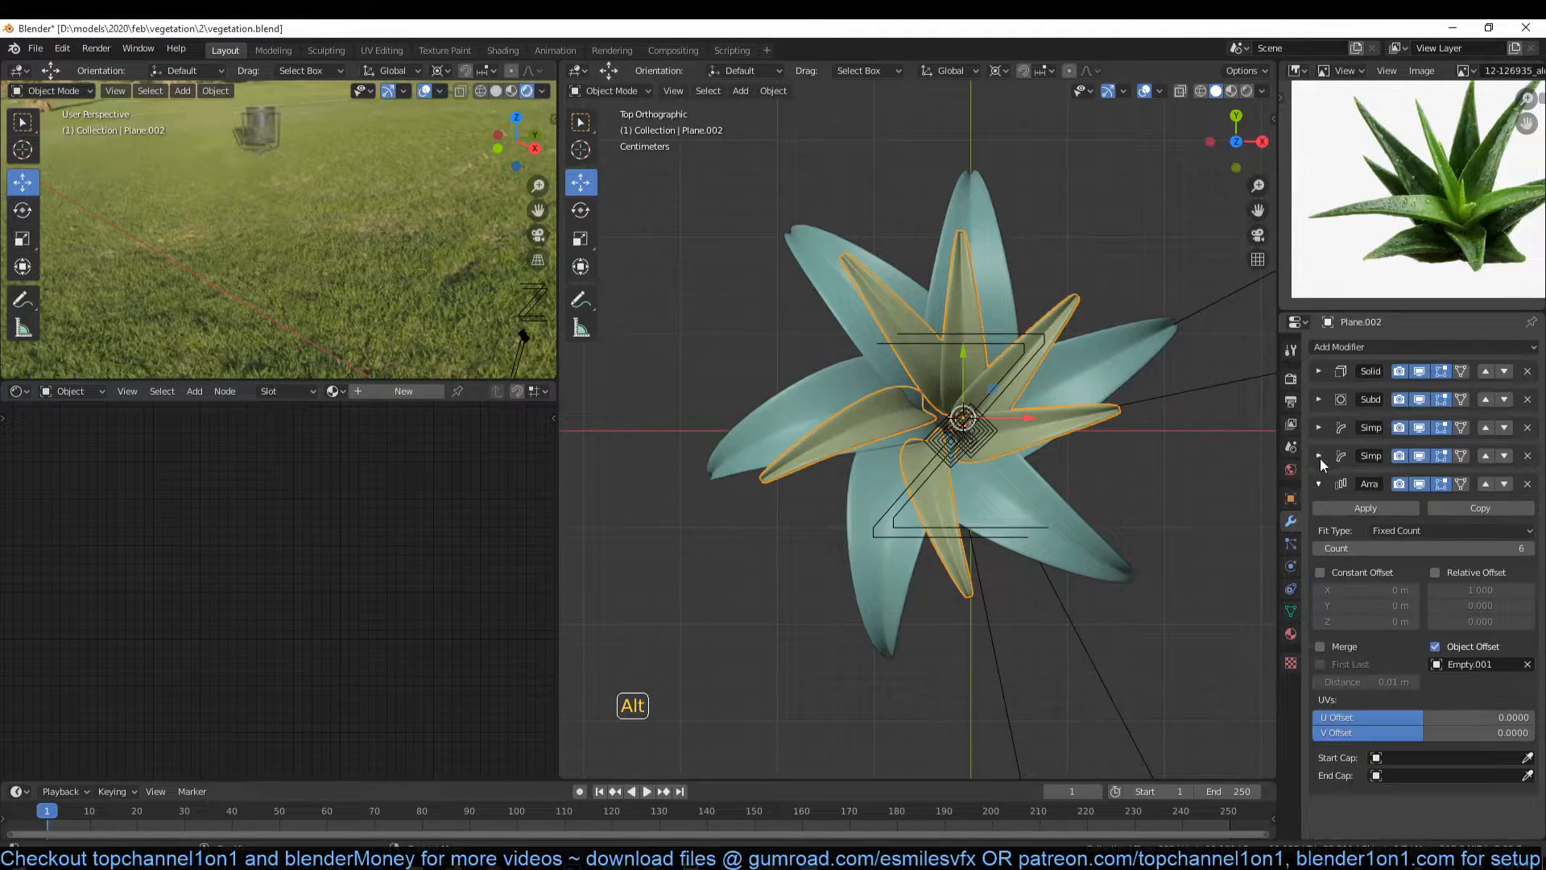
pyautogui.click(1318, 548)
# Step: Rotate the upper ring's leaf about 5° in top view and nudge its position to recentre the ring
pyautogui.press('r')
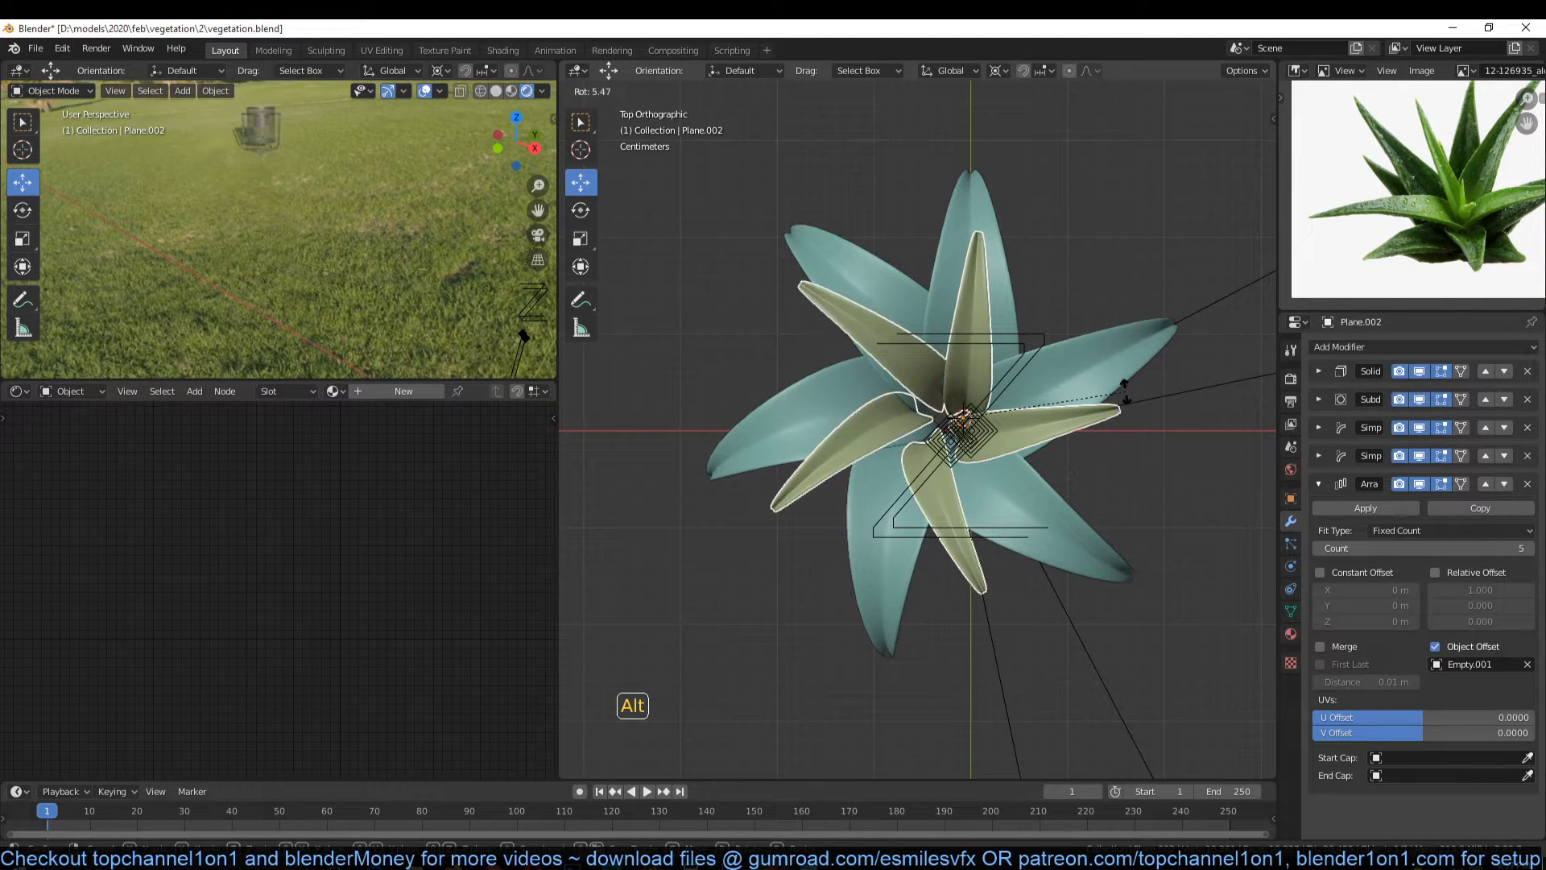
pyautogui.click(1126, 395)
pyautogui.moveTo(1027, 412)
pyautogui.mouseDown()
pyautogui.moveTo(1012, 418)
pyautogui.moveTo(1027, 419)
pyautogui.mouseUp()
pyautogui.moveTo(959, 376); pyautogui.dragTo(962, 390)
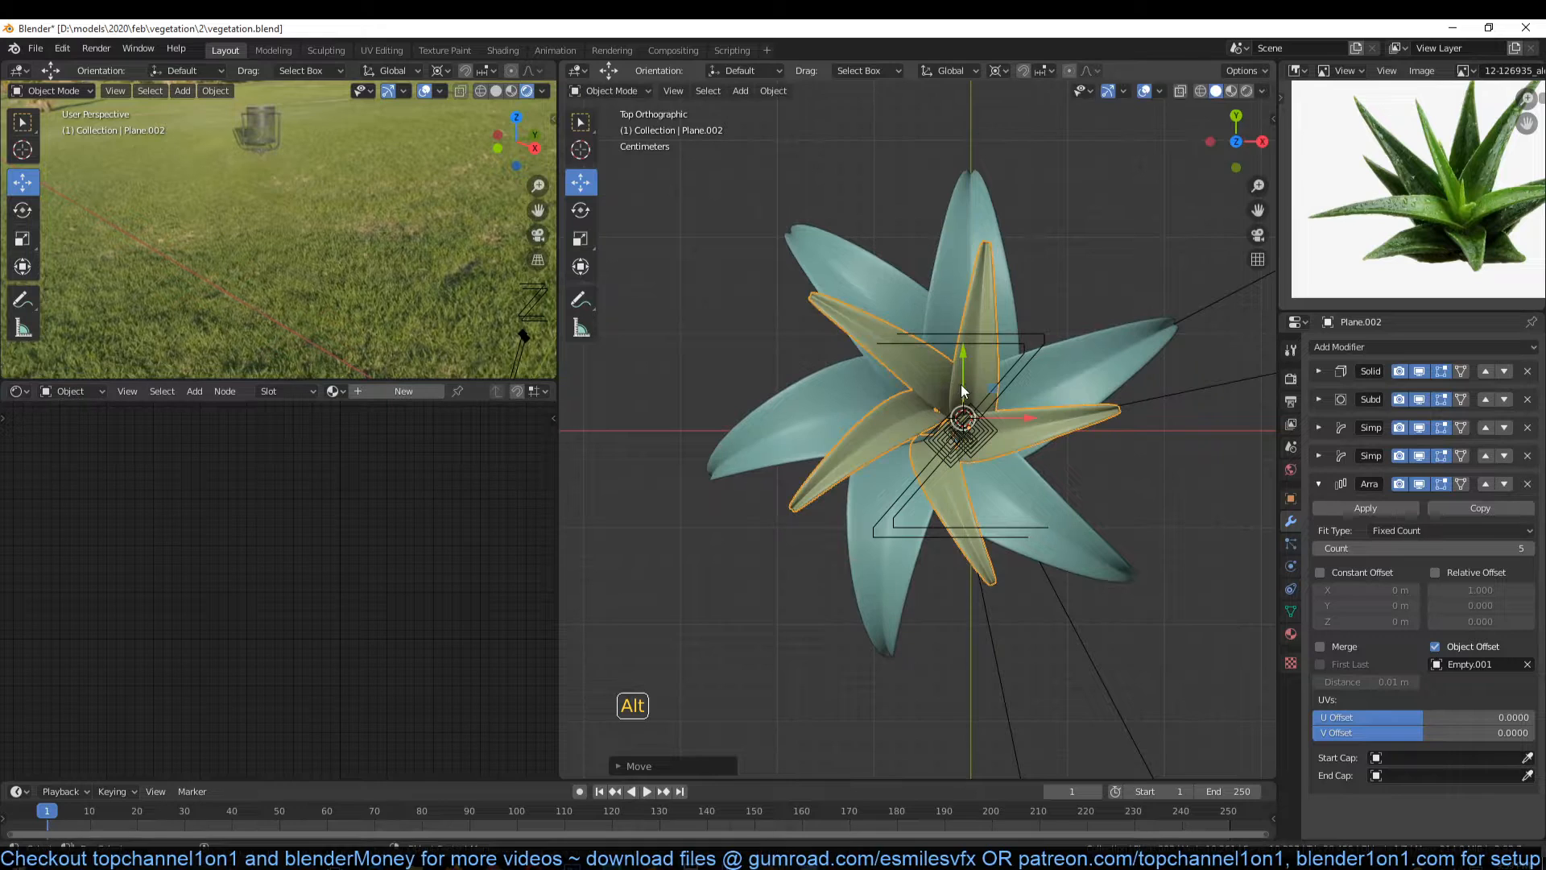
pyautogui.moveTo(1008, 415); pyautogui.dragTo(918, 324, button='middle')
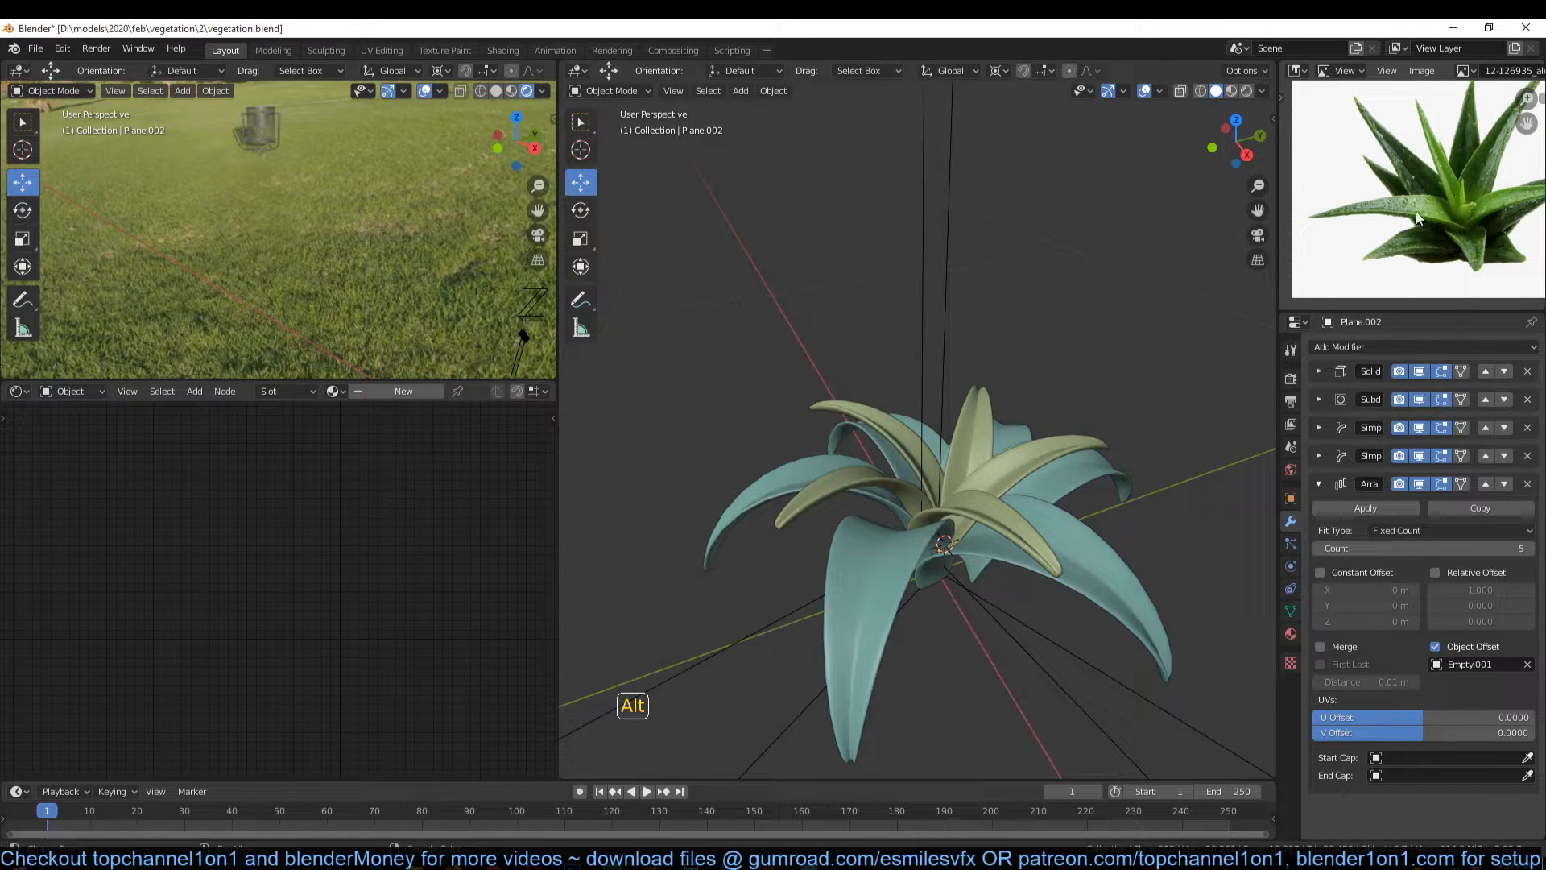
pyautogui.keyDown('alt'); pyautogui.moveTo(896, 424); pyautogui.dragTo(878, 452, button='middle'); pyautogui.keyUp('alt')
# Step: Duplicate the upper leaf ring together with its empty and raise the copies about 0.04 m along Z
pyautogui.click(920, 421)
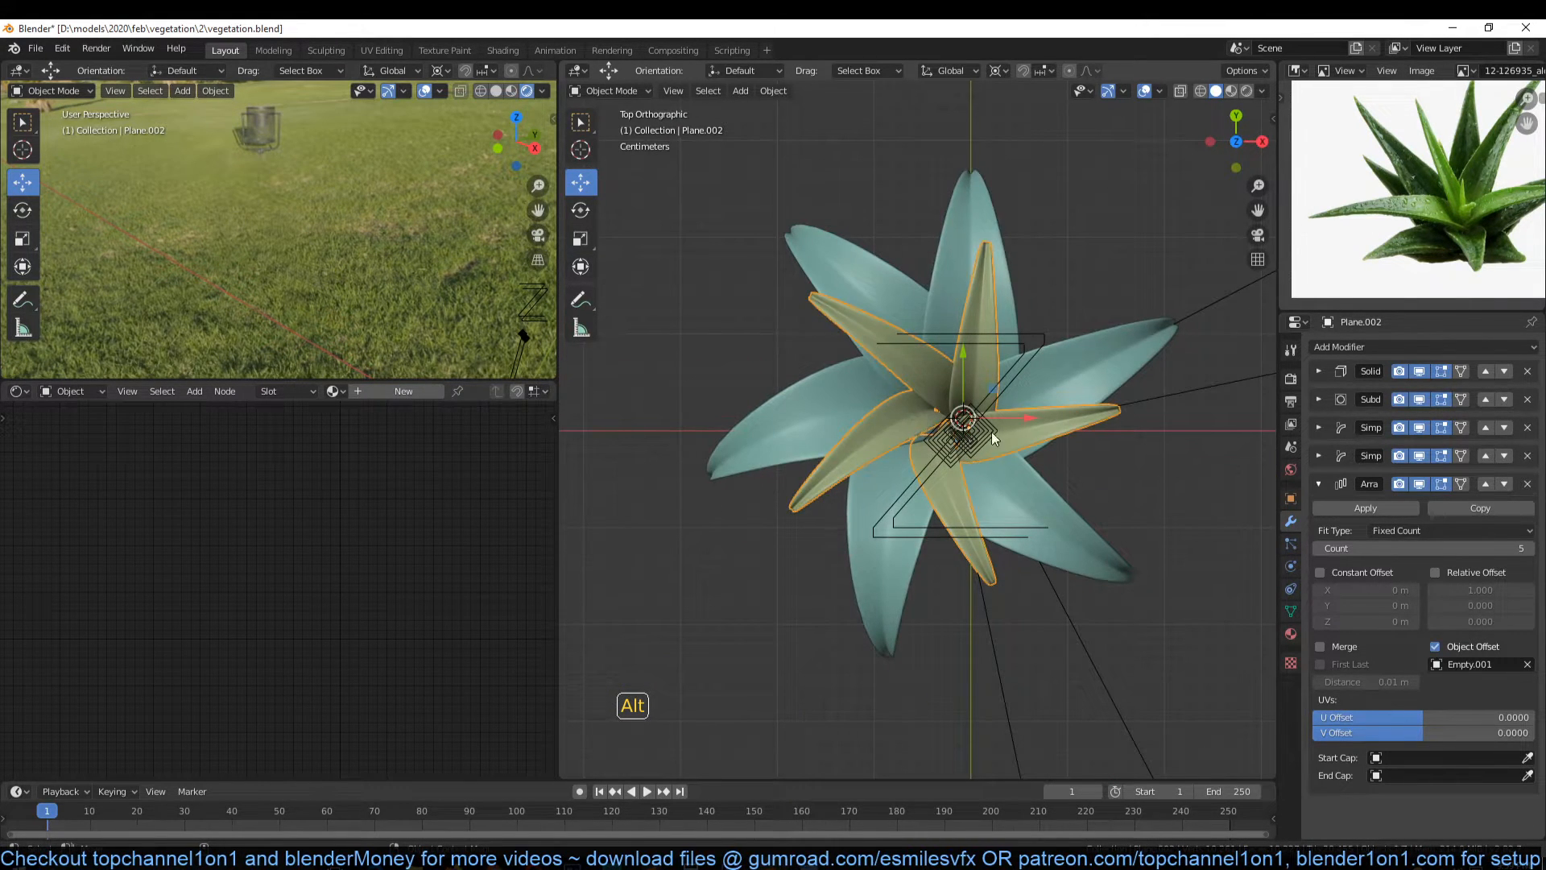
pyautogui.moveTo(981, 369)
pyautogui.mouseDown(button='middle')
pyautogui.moveTo(918, 207)
pyautogui.moveTo(971, 393)
pyautogui.mouseUp(button='middle')
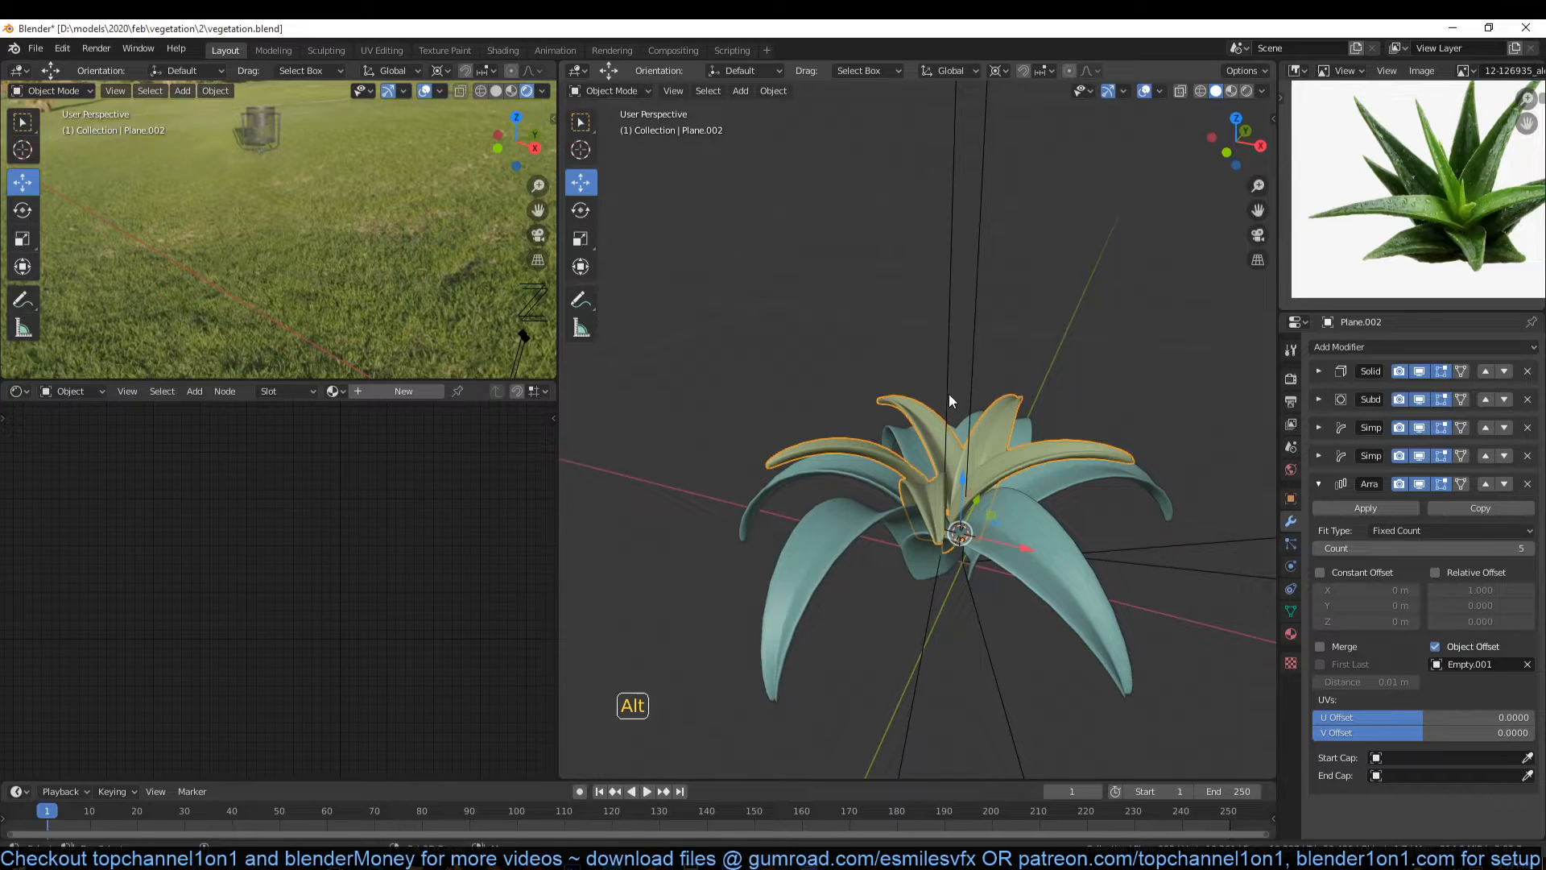
pyautogui.keyDown('shift'); pyautogui.click(950, 396); pyautogui.keyUp('shift')
pyautogui.hotkey('shift', 'd')
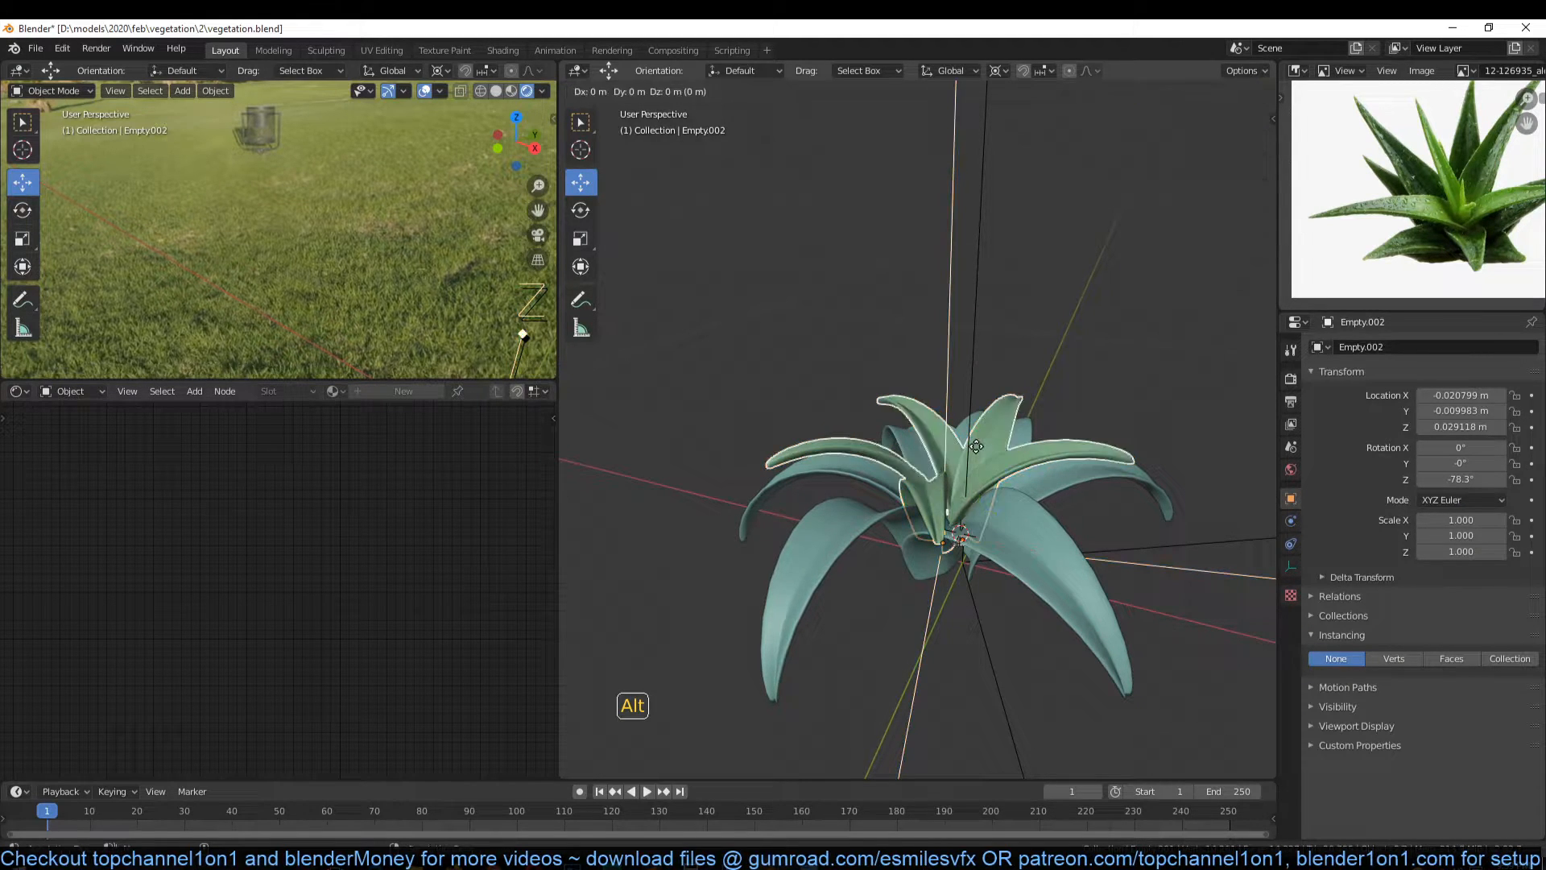
pyautogui.press('z')
pyautogui.click(969, 415)
# Step: Rotate the duplicated ring and its empty about 38° clockwise in top view to offset it from the ring below
pyautogui.press('KP_7')
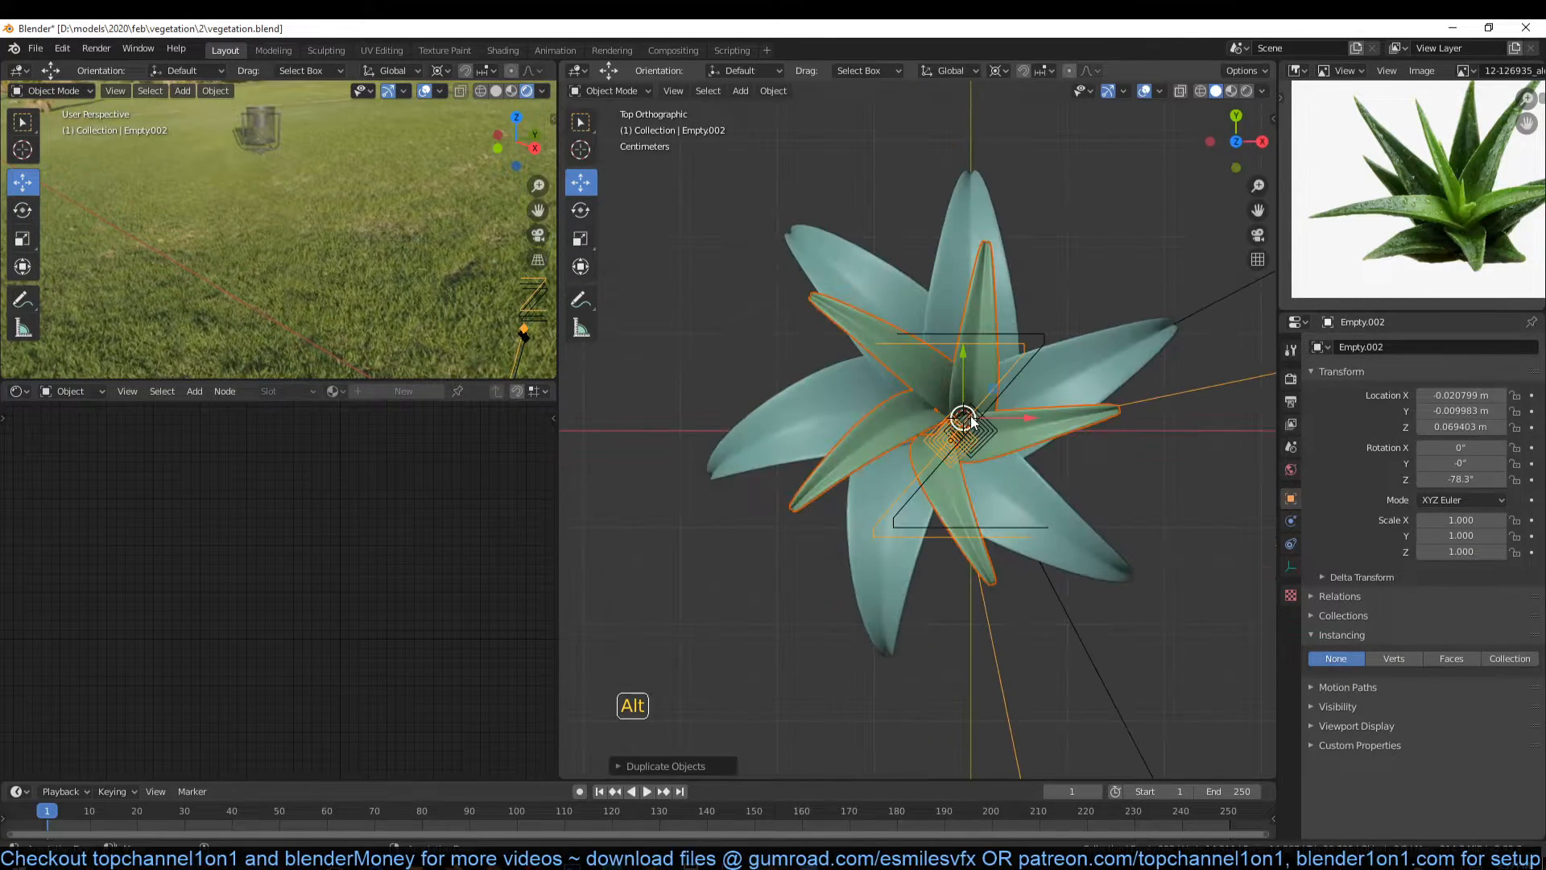
pyautogui.press('r')
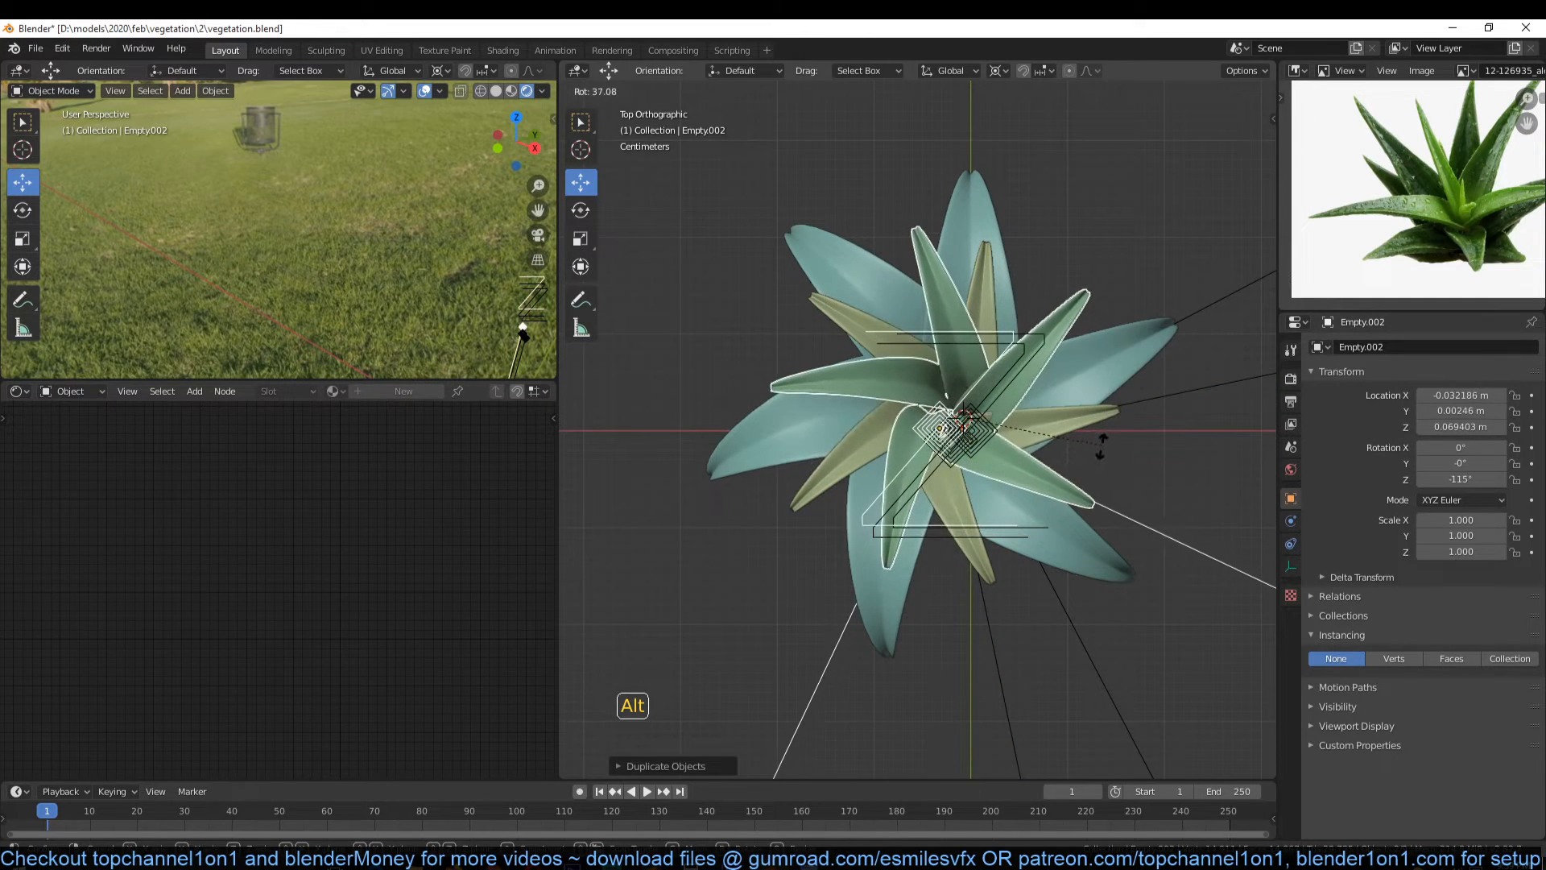
pyautogui.click(1102, 447)
pyautogui.moveTo(1102, 447); pyautogui.dragTo(957, 289, button='middle')
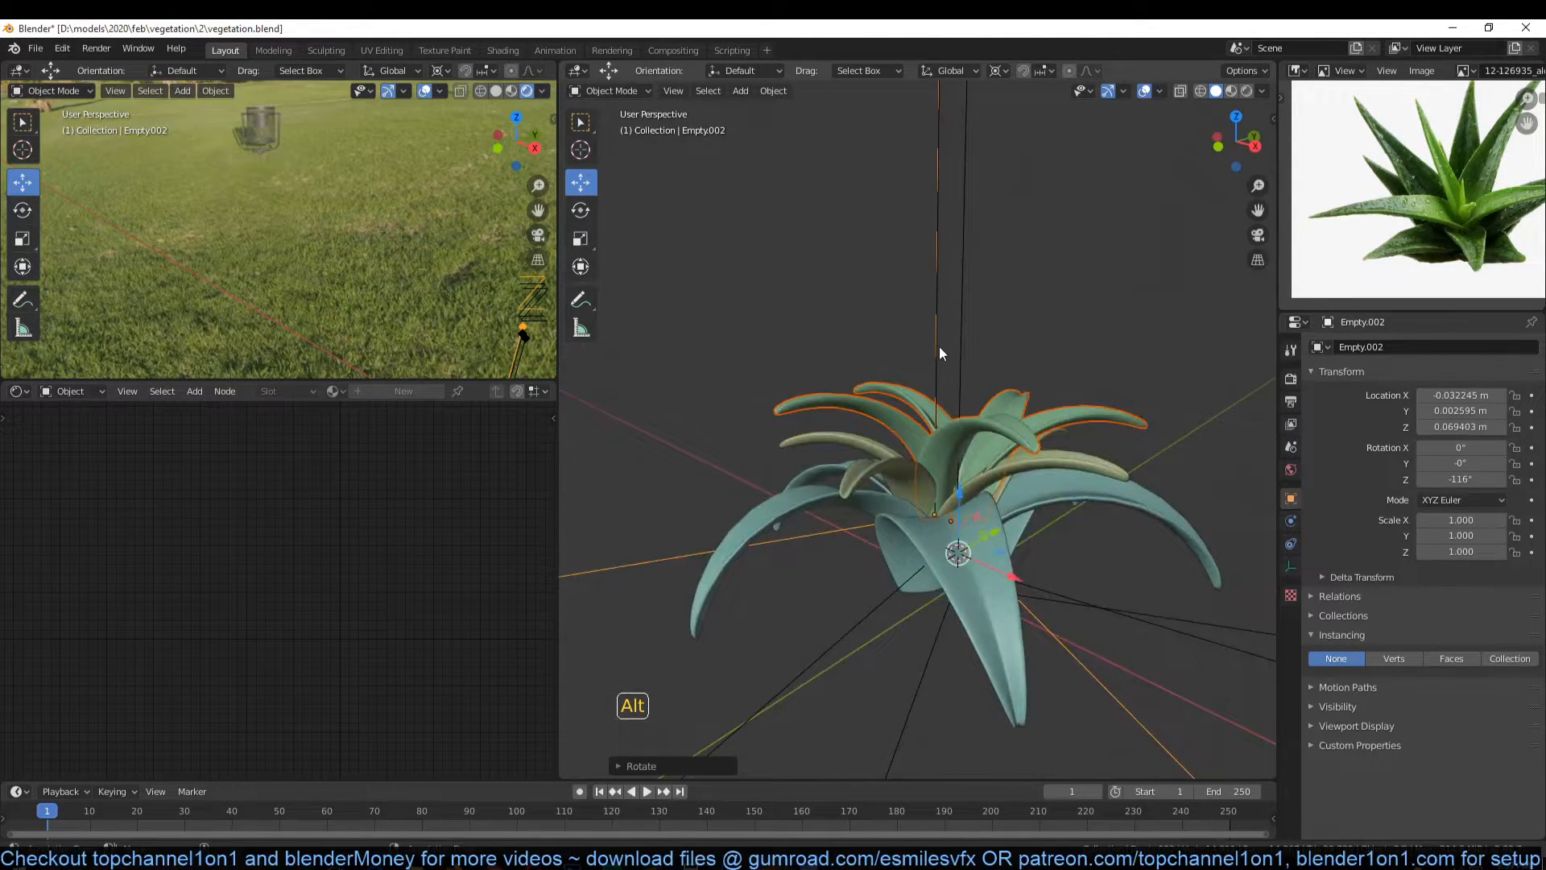
# Step: Shrink the topmost ring's leaf mesh uniformly in Edit Mode
pyautogui.moveTo(973, 400)
pyautogui.mouseDown(button='middle')
pyautogui.moveTo(999, 443)
pyautogui.moveTo(989, 415)
pyautogui.mouseUp(button='middle')
pyautogui.click(1032, 437)
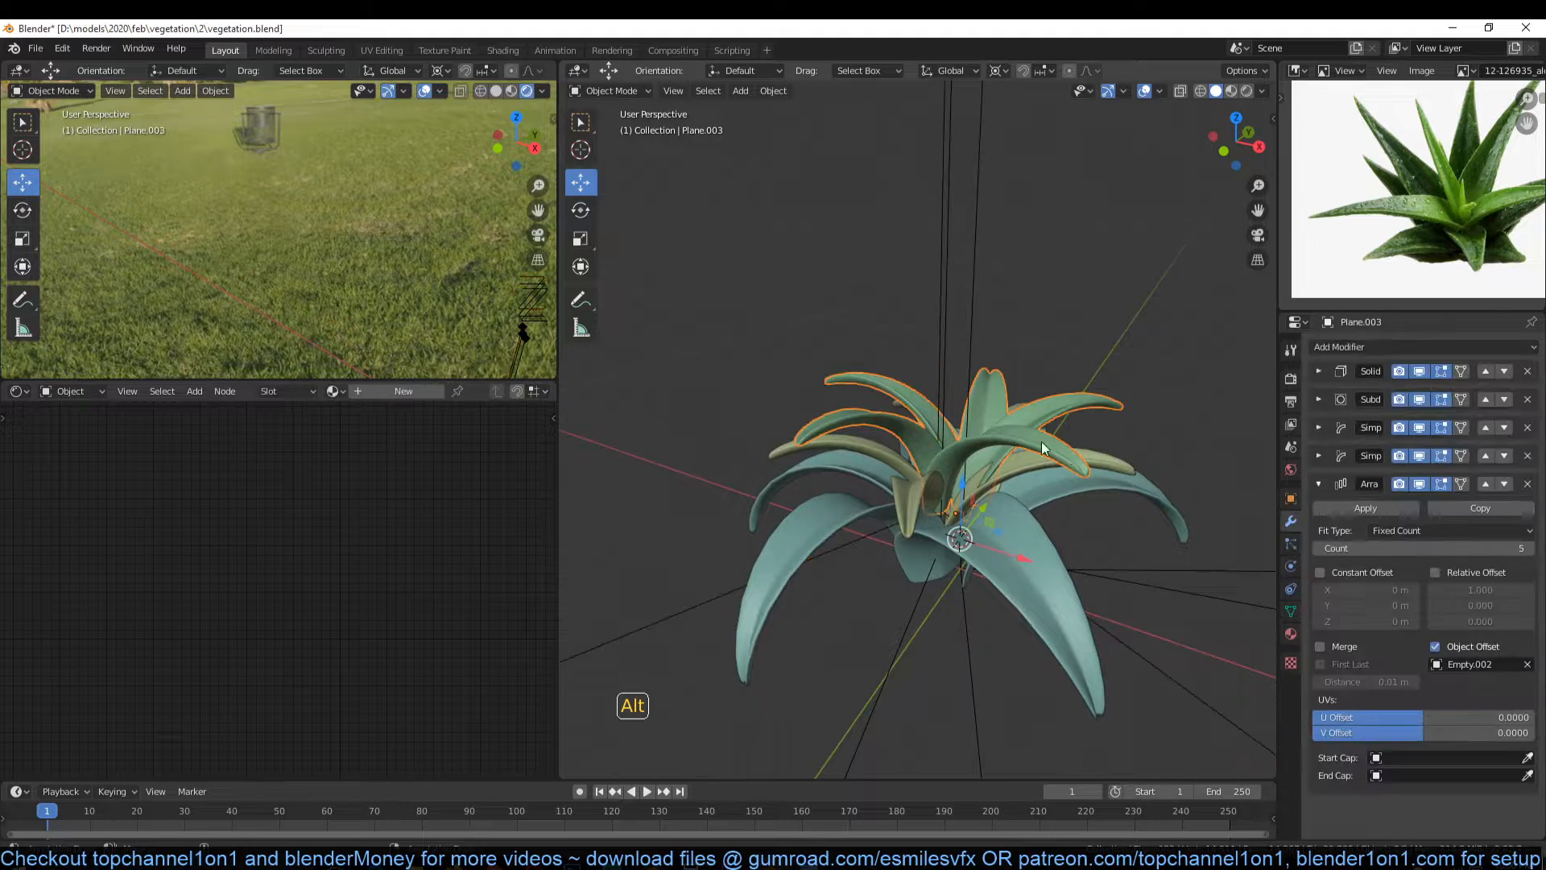
pyautogui.press('s')
pyautogui.rightClick(1099, 428)
pyautogui.press('Tab')
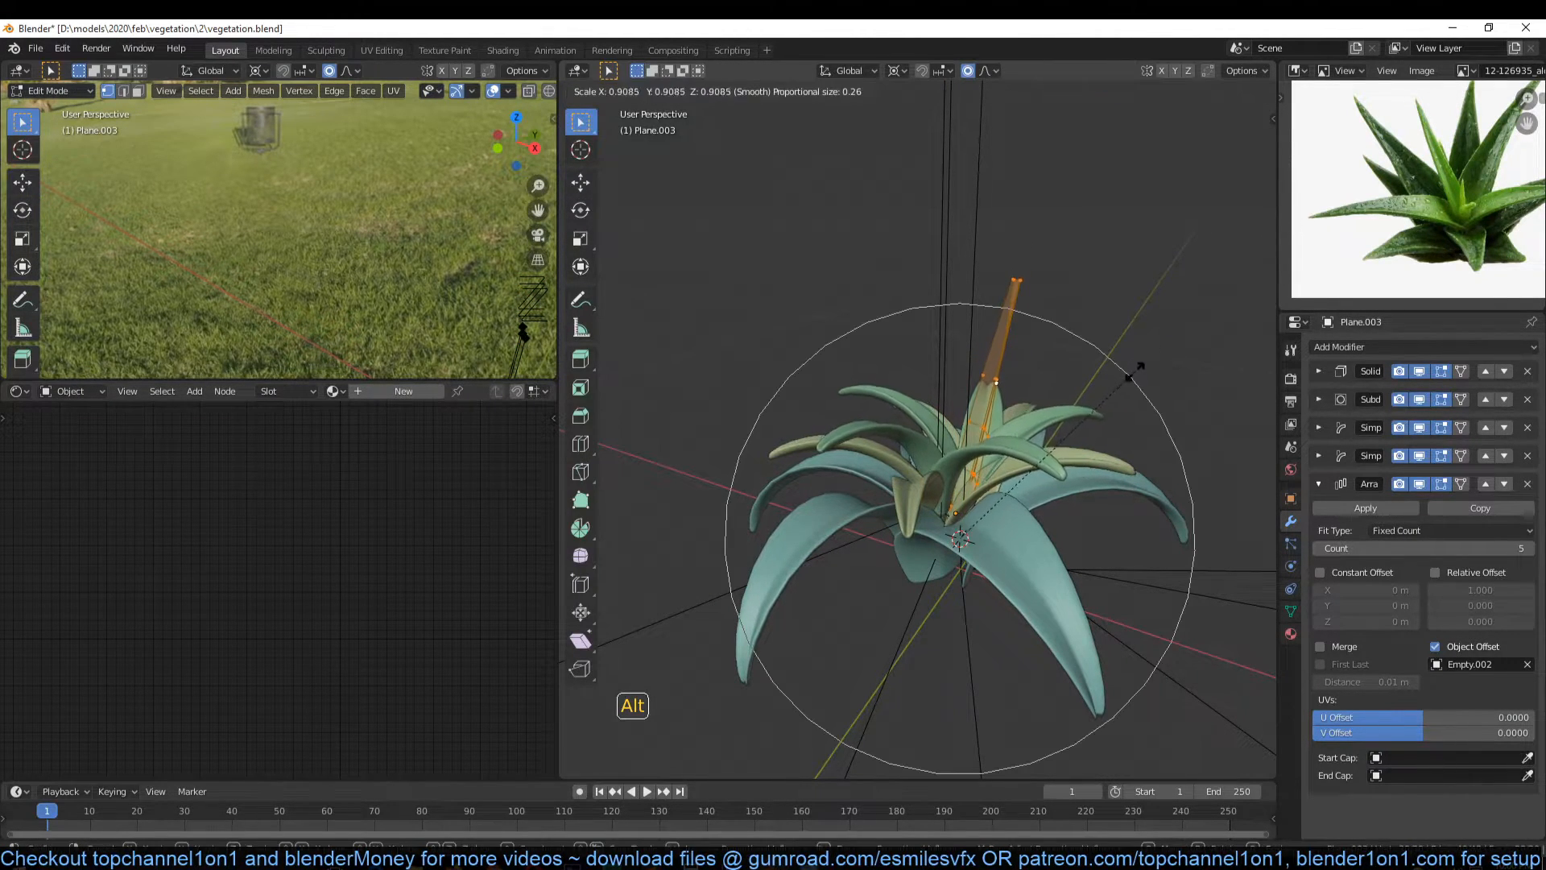
pyautogui.click(1090, 417)
pyautogui.press('Tab')
pyautogui.moveTo(1092, 418); pyautogui.dragTo(1092, 459, button='middle')
pyautogui.scroll(2, 1092, 459)
pyautogui.press('Tab')
pyautogui.press('s')
pyautogui.press('Escape')
pyautogui.press('Tab')
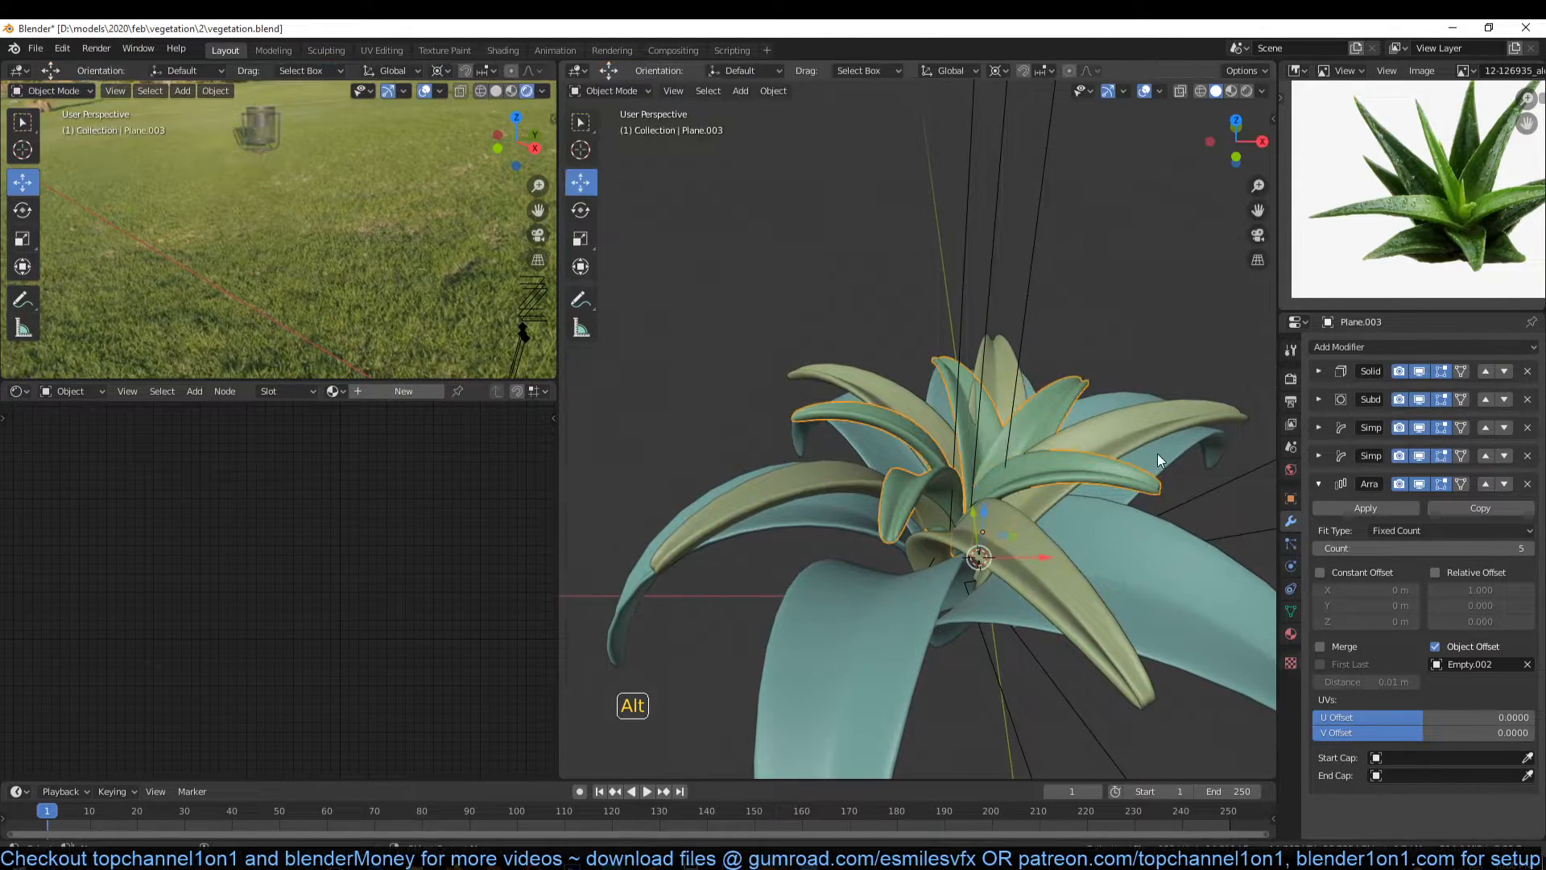
# Step: Rescale the topmost leaf object in Object Mode in two passes, about 0.95 and about 1.07
pyautogui.press('s')
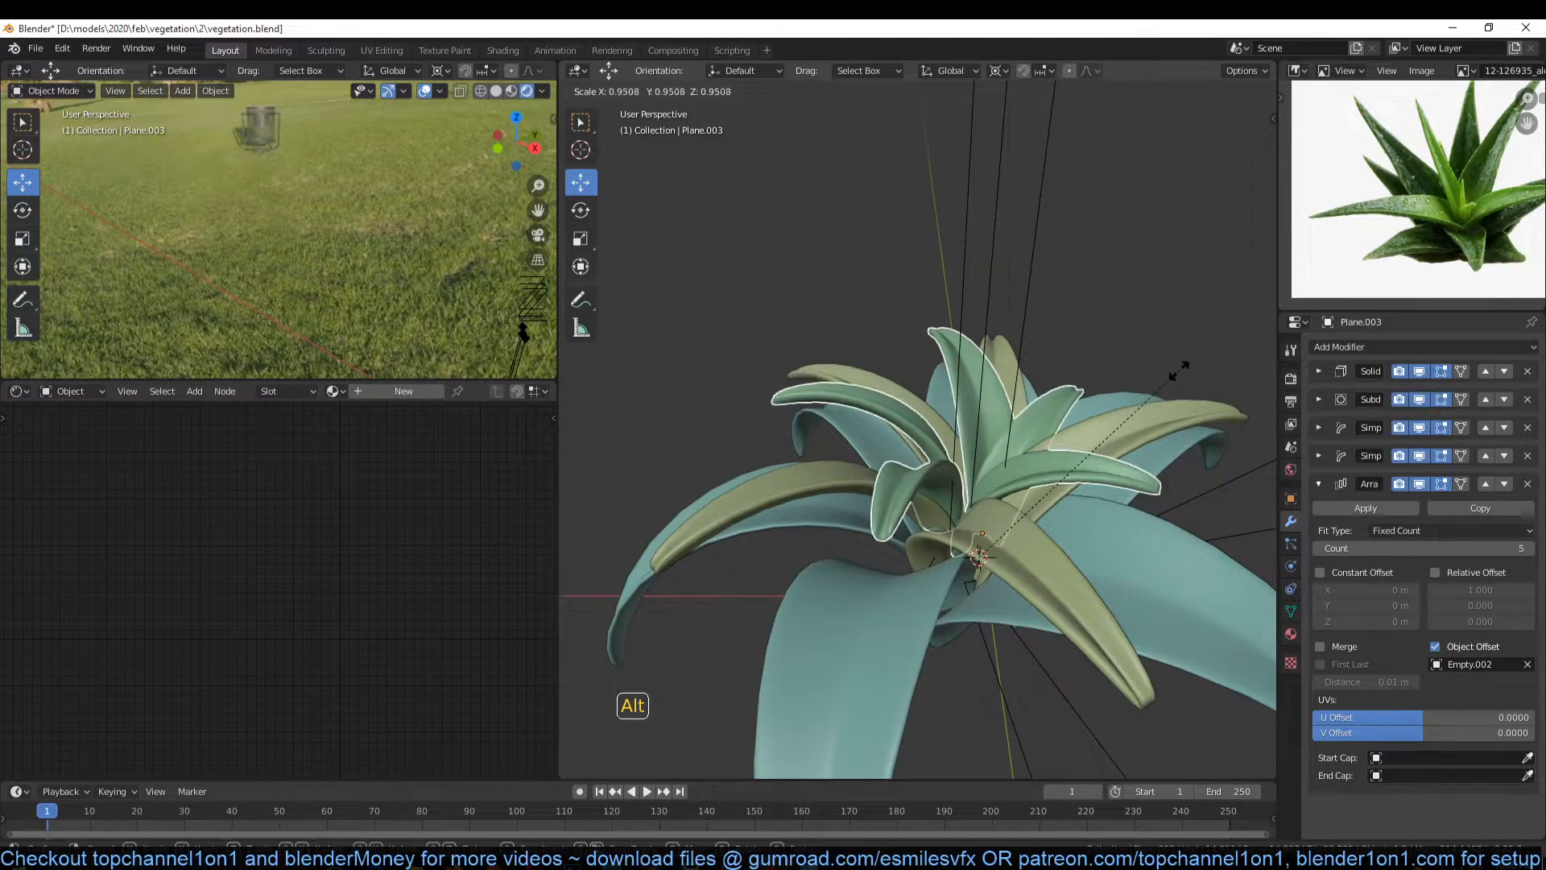
pyautogui.click(1180, 367)
pyautogui.moveTo(1181, 367); pyautogui.dragTo(965, 361, button='middle')
pyautogui.press('s')
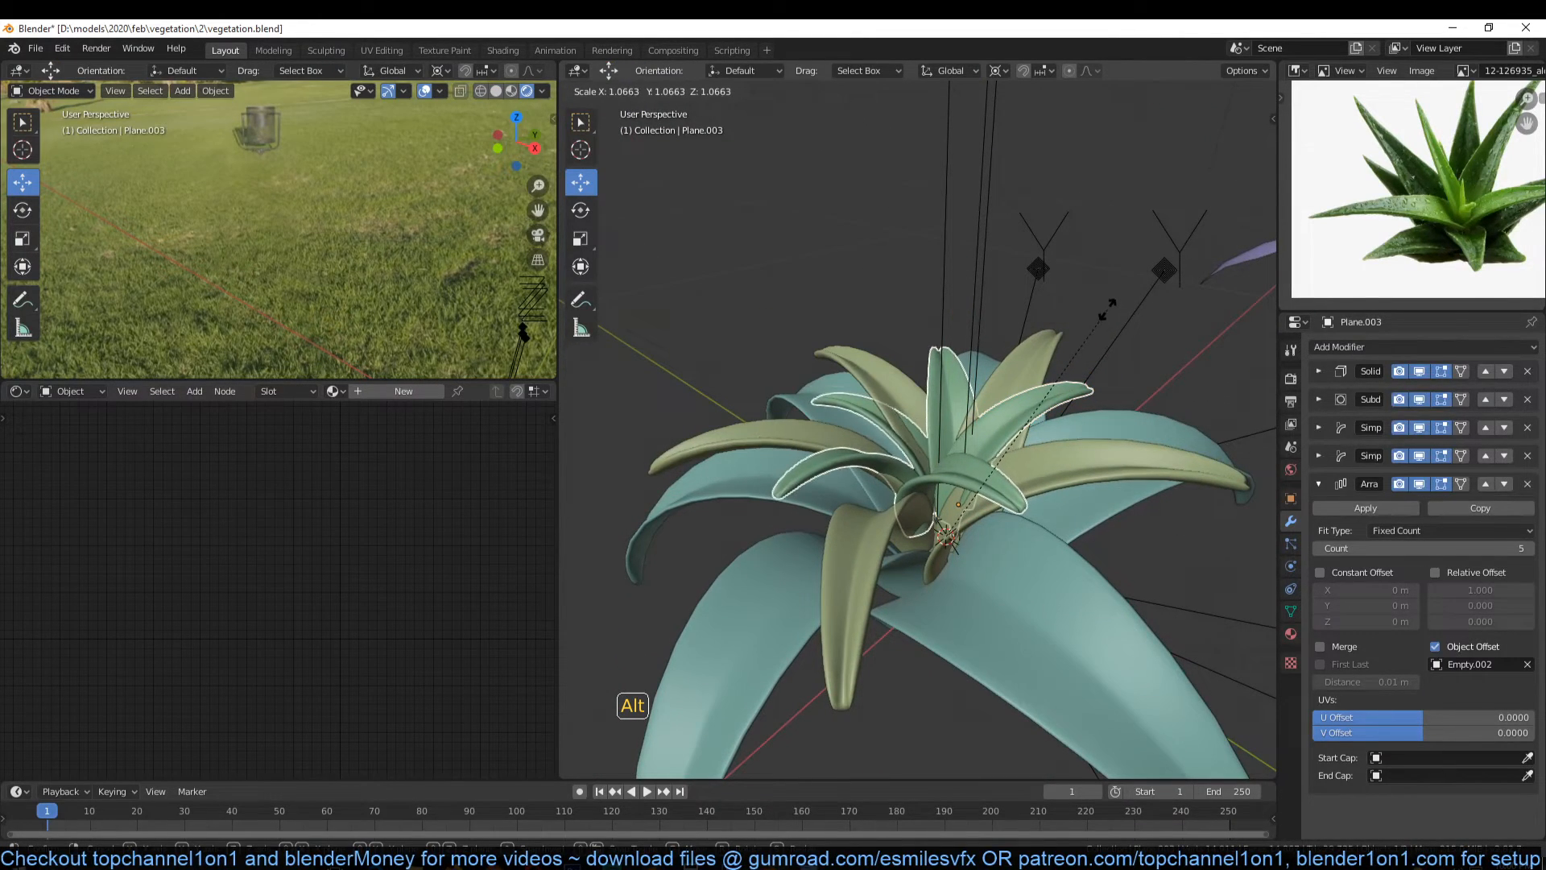
pyautogui.moveTo(1097, 329); pyautogui.dragTo(759, 335, button='middle')
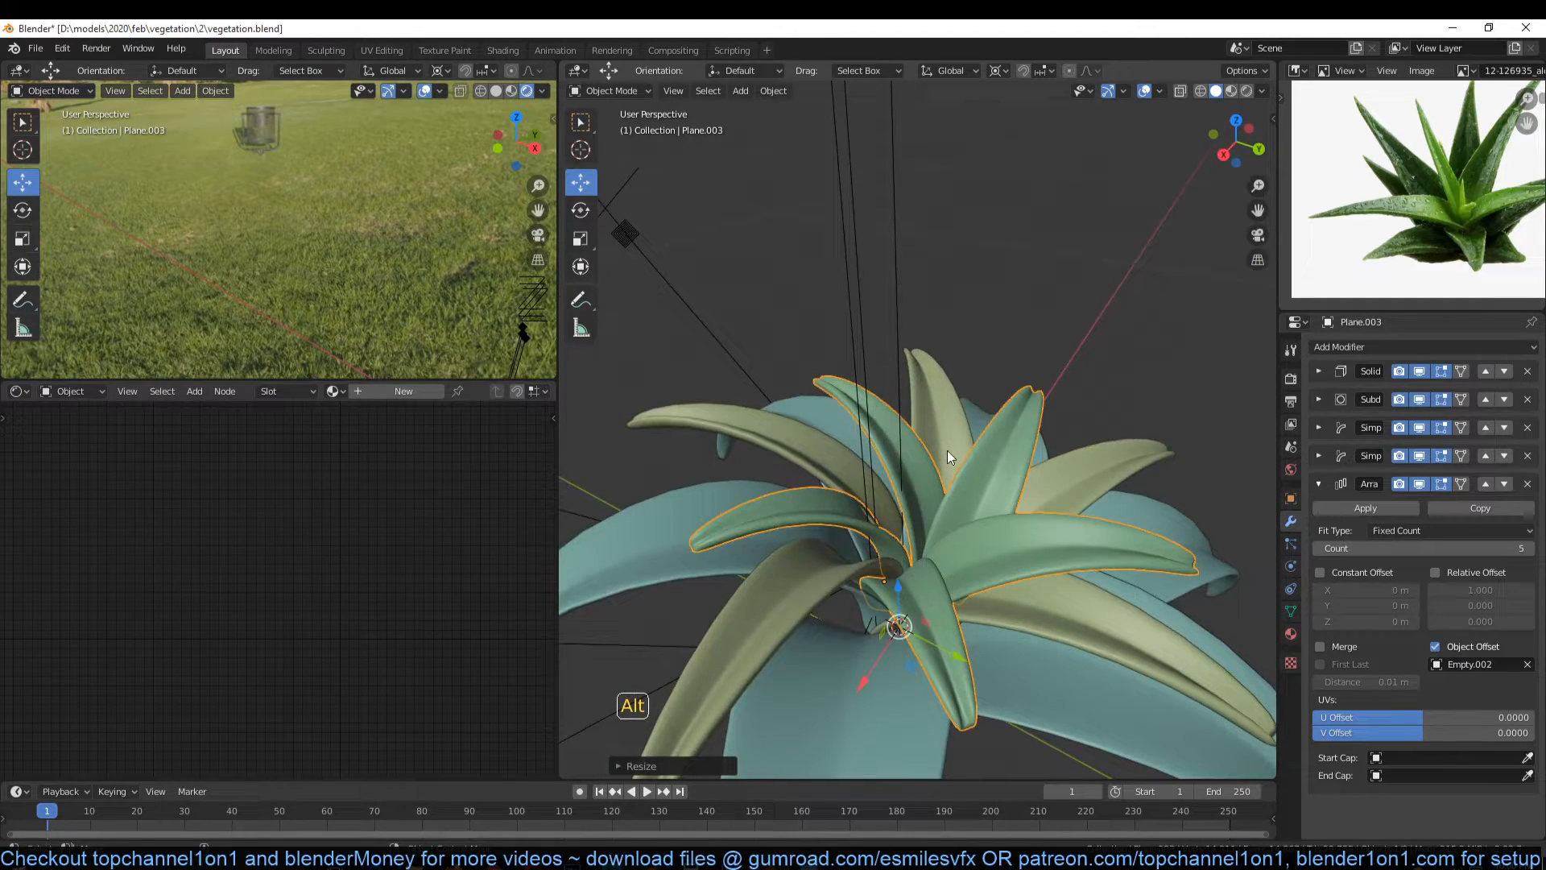
# Step: Clear the topmost leaf's rotation and reduce its Array count to 3
pyautogui.hotkey('alt', 'r')
pyautogui.moveTo(947, 447); pyautogui.dragTo(1134, 514, button='middle')
pyautogui.press('KP_7')
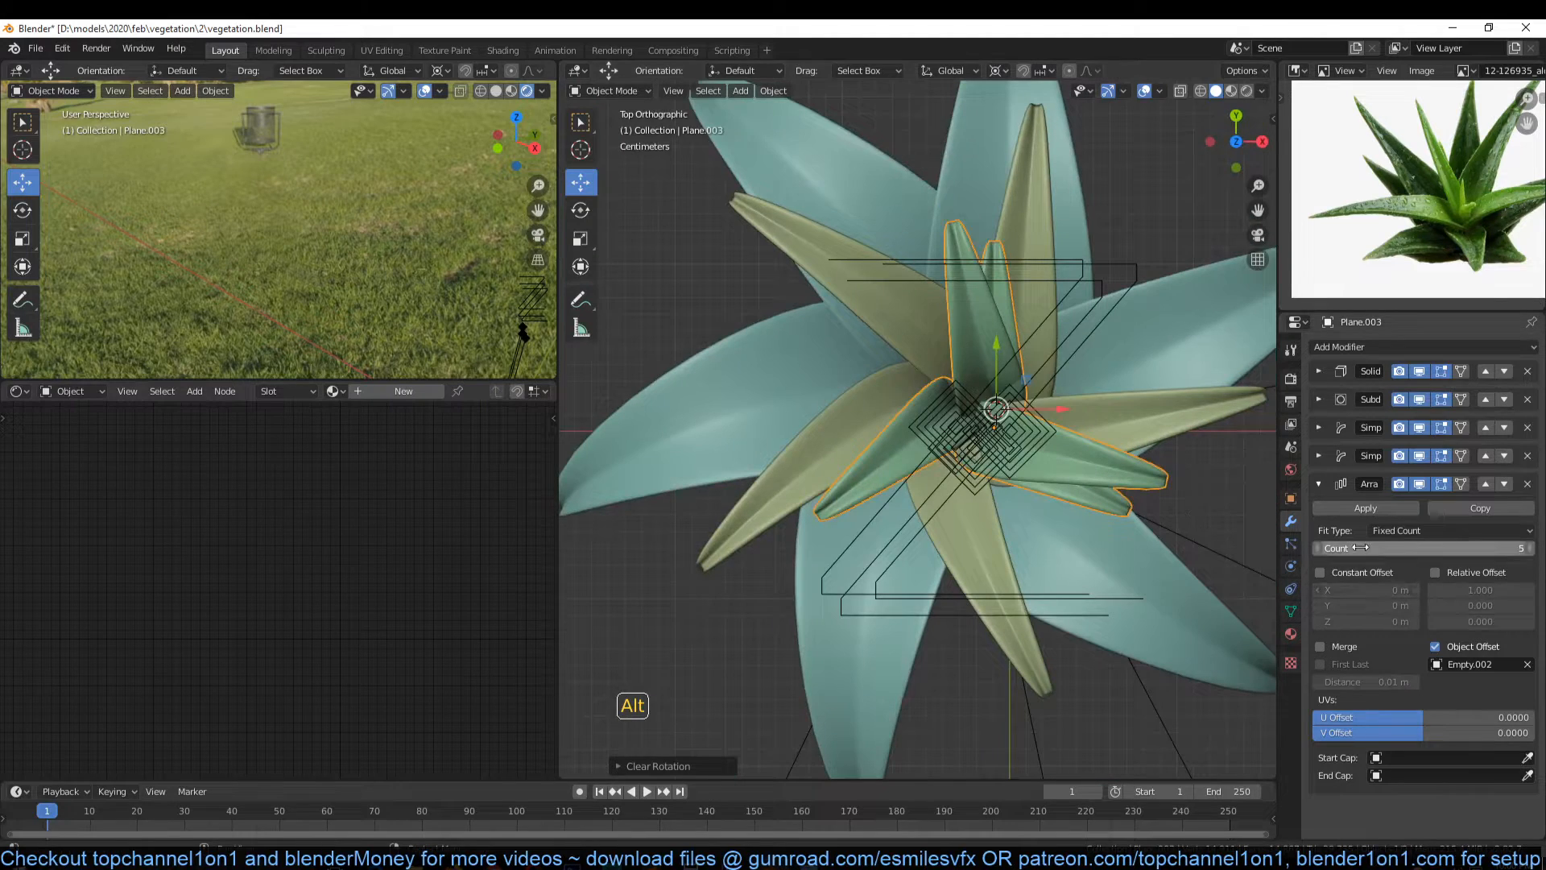
pyautogui.click(1318, 548)
pyautogui.click(1317, 547)
pyautogui.moveTo(1109, 476); pyautogui.dragTo(932, 266, button='middle')
pyautogui.moveTo(1008, 352); pyautogui.dragTo(816, 367, button='middle')
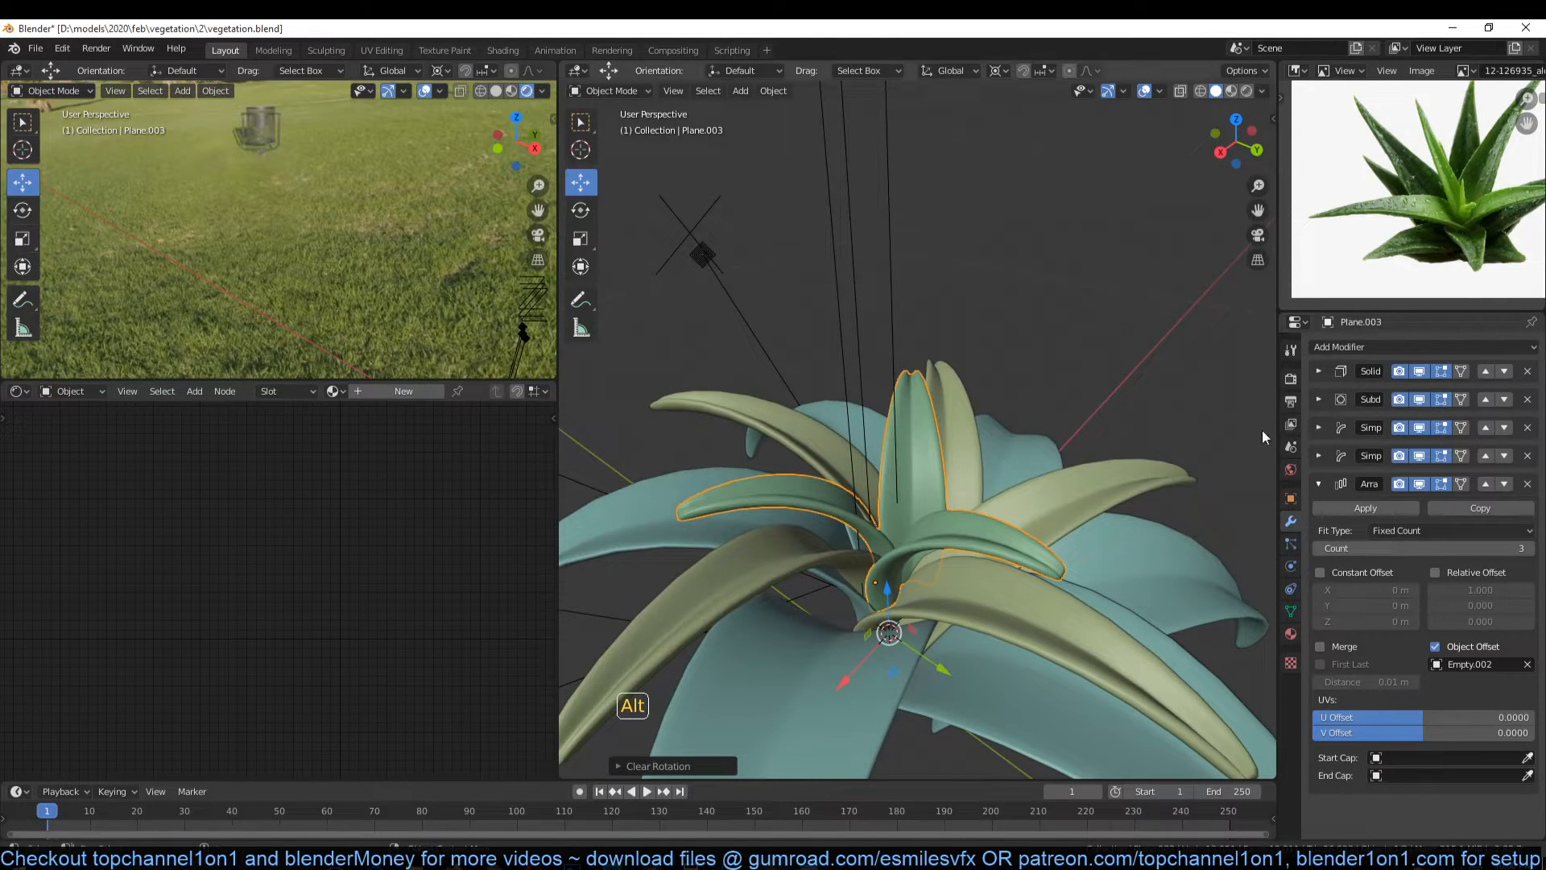
# Step: Set the Solidify thickness to 0.002 m on the topmost ring and 0.001 m on the middle ring
pyautogui.click(1319, 372)
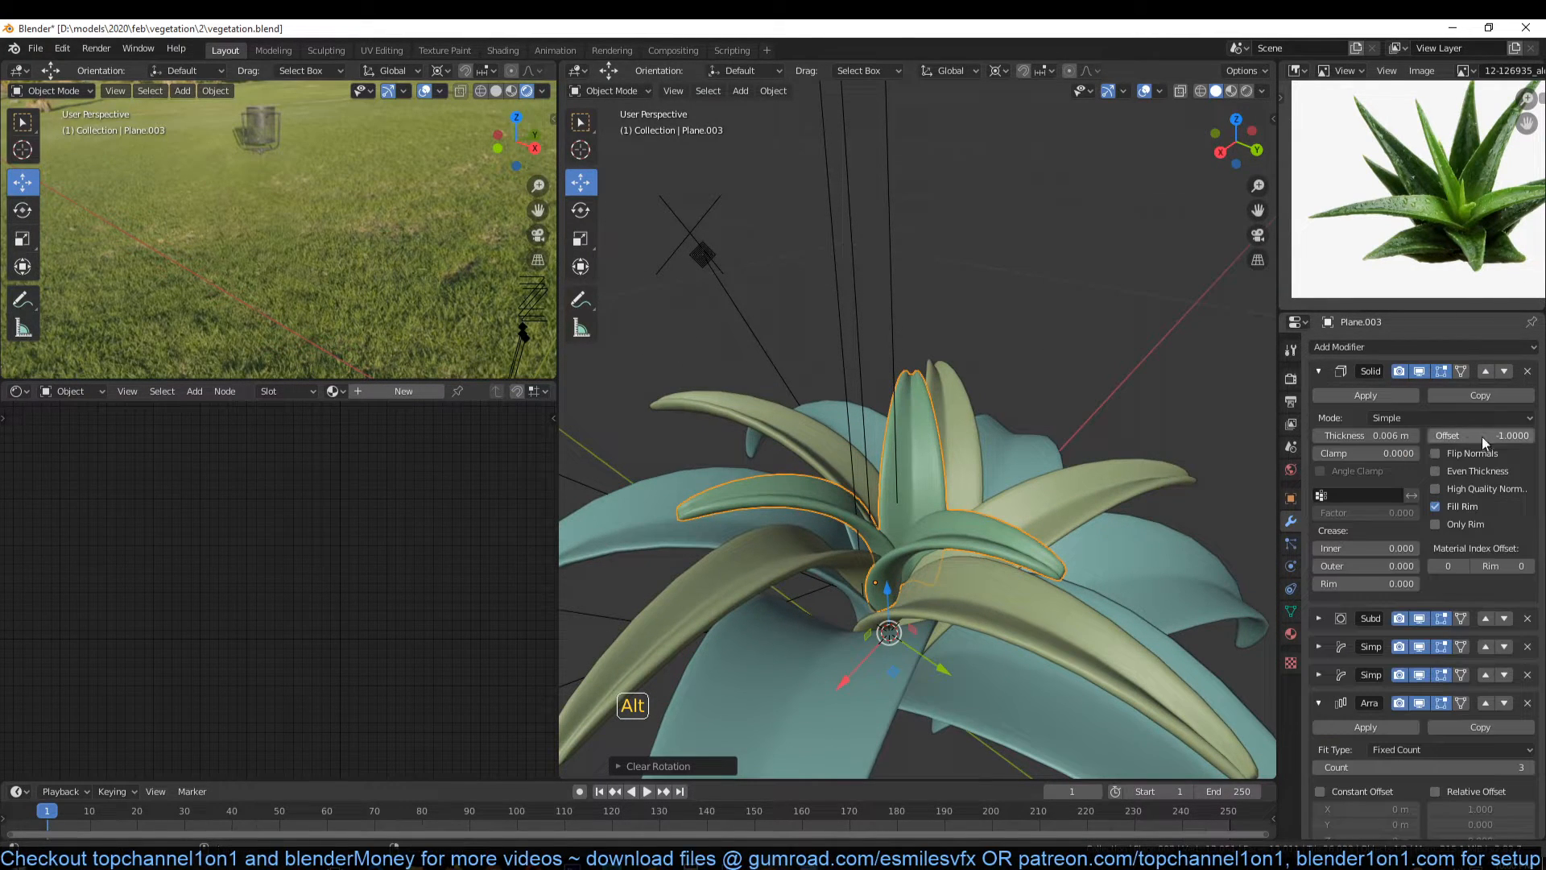
pyautogui.moveTo(1369, 435); pyautogui.dragTo(1341, 435)
pyautogui.click(1033, 598)
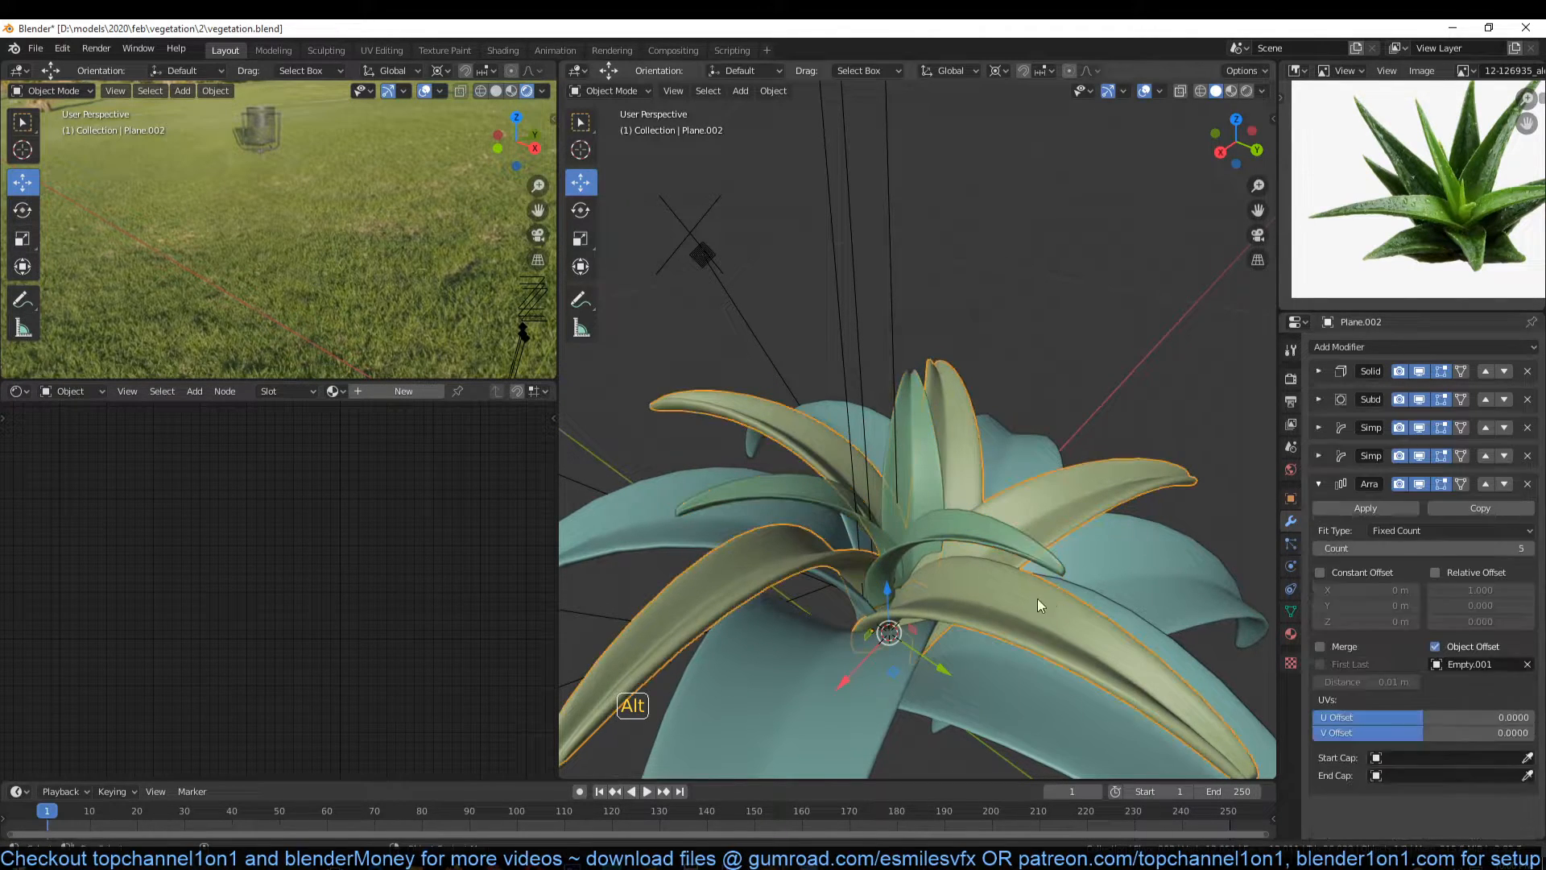
pyautogui.click(1319, 372)
pyautogui.moveTo(1369, 434); pyautogui.dragTo(1349, 435)
pyautogui.click(1162, 148)
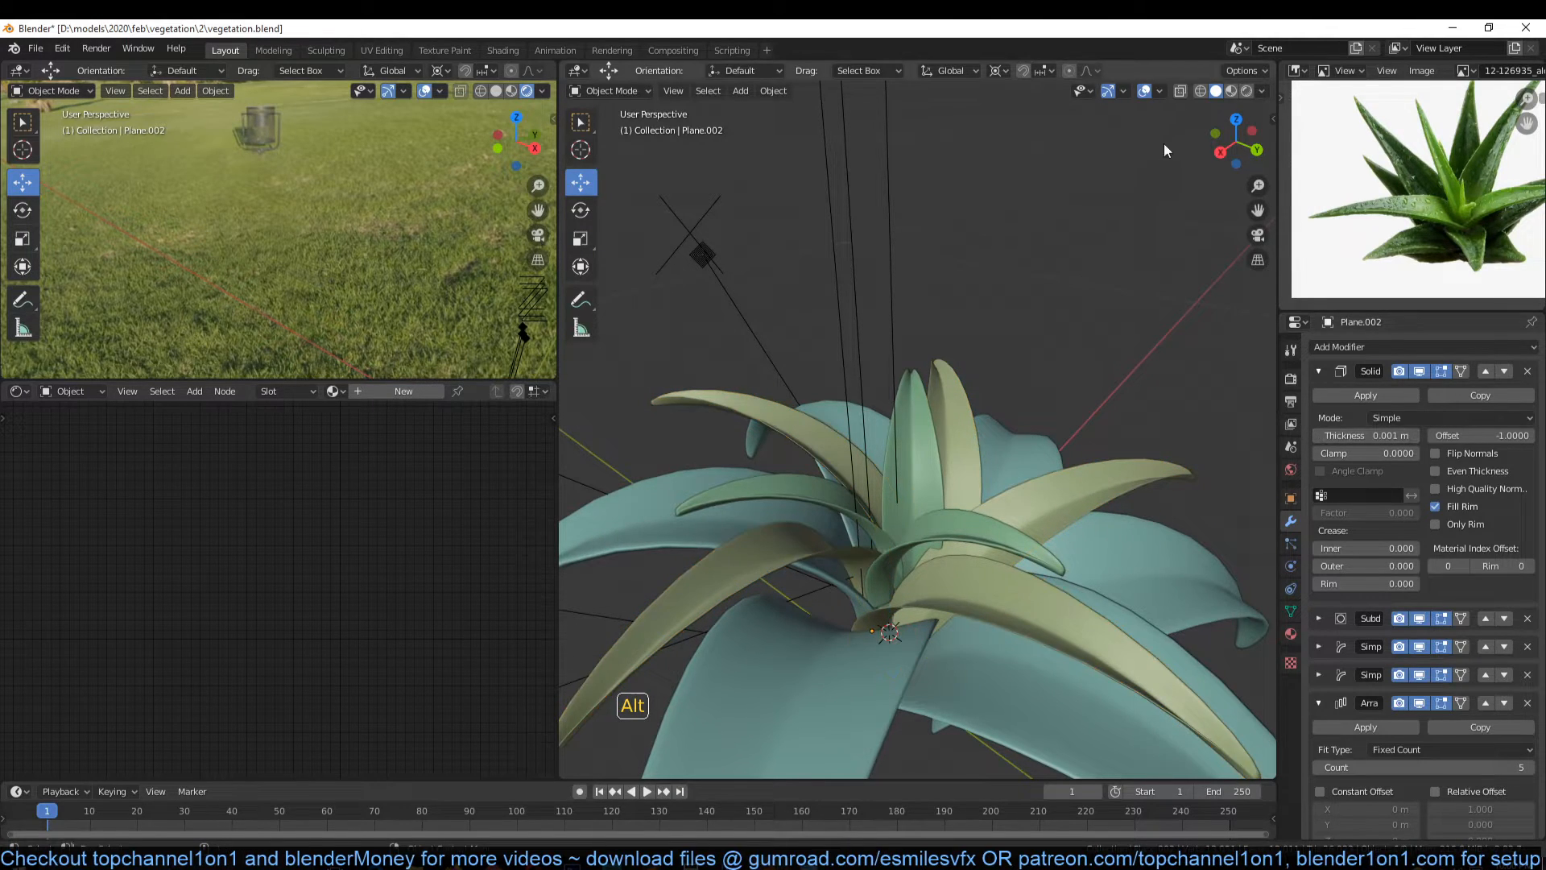
# Step: Display the plant in Material Preview shading with overlays hidden and save the file
pyautogui.click(1231, 91)
pyautogui.moveTo(1035, 329)
pyautogui.mouseDown(button='middle')
pyautogui.moveTo(1128, 443)
pyautogui.moveTo(1012, 360)
pyautogui.moveTo(964, 303)
pyautogui.moveTo(1137, 117)
pyautogui.mouseUp(button='middle')
pyautogui.click(1144, 91)
pyautogui.moveTo(1111, 209); pyautogui.dragTo(968, 422, button='middle')
pyautogui.scroll(2, 968, 422)
pyautogui.hotkey('ctrl', 's')
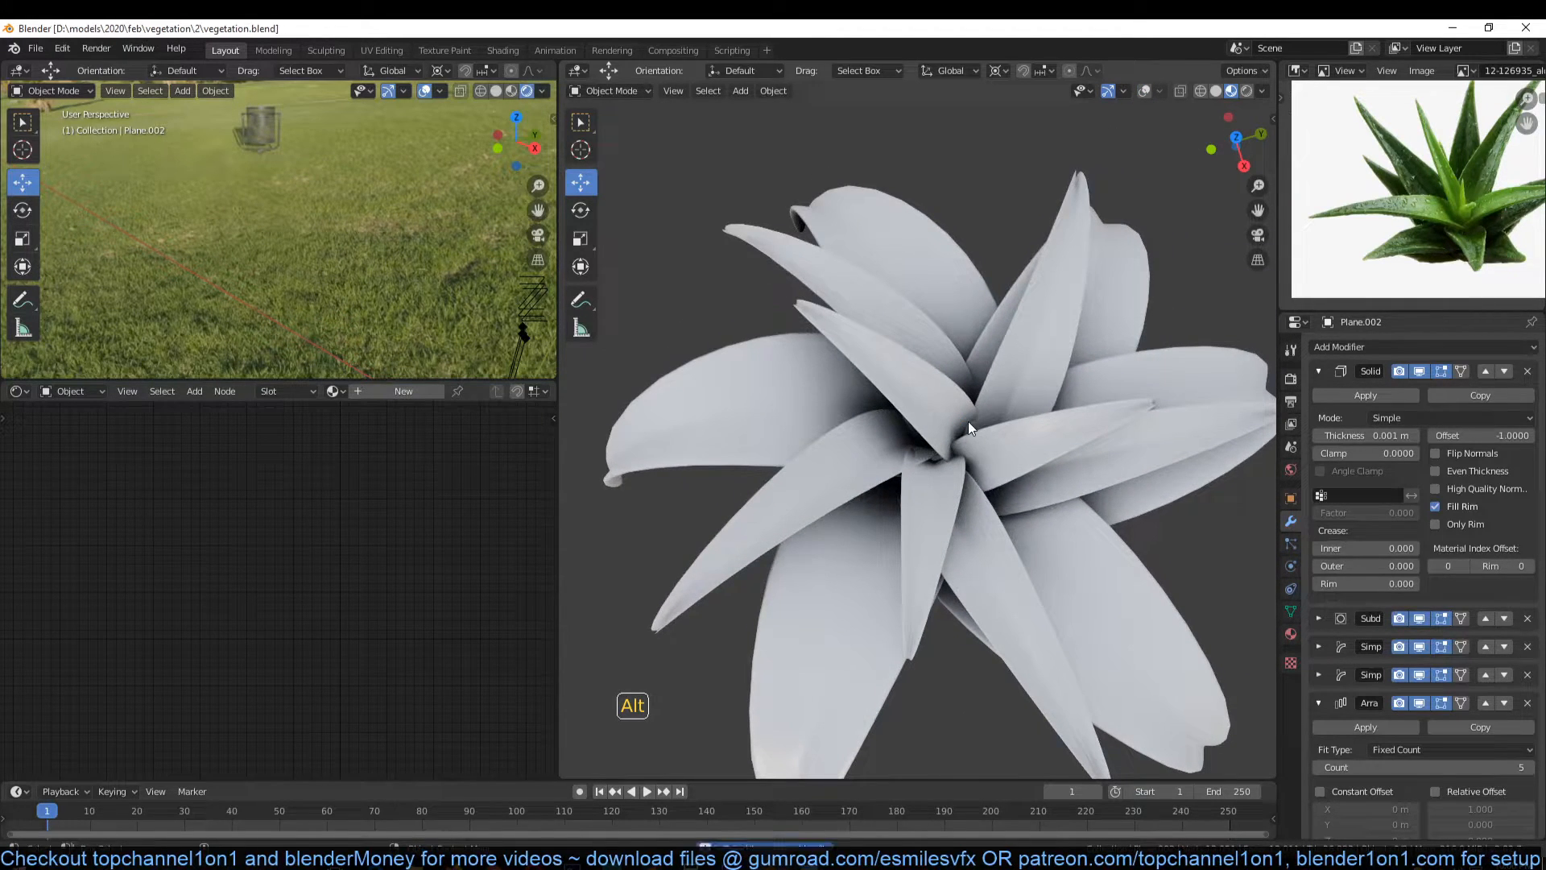
# Step: Assign the existing Material.001 to the lowest leaf ring
pyautogui.moveTo(994, 354); pyautogui.dragTo(1012, 404, button='middle')
pyautogui.scroll(-2, 1012, 403)
pyautogui.keyDown('alt'); pyautogui.moveTo(1012, 404); pyautogui.dragTo(1022, 524); pyautogui.keyUp('alt')
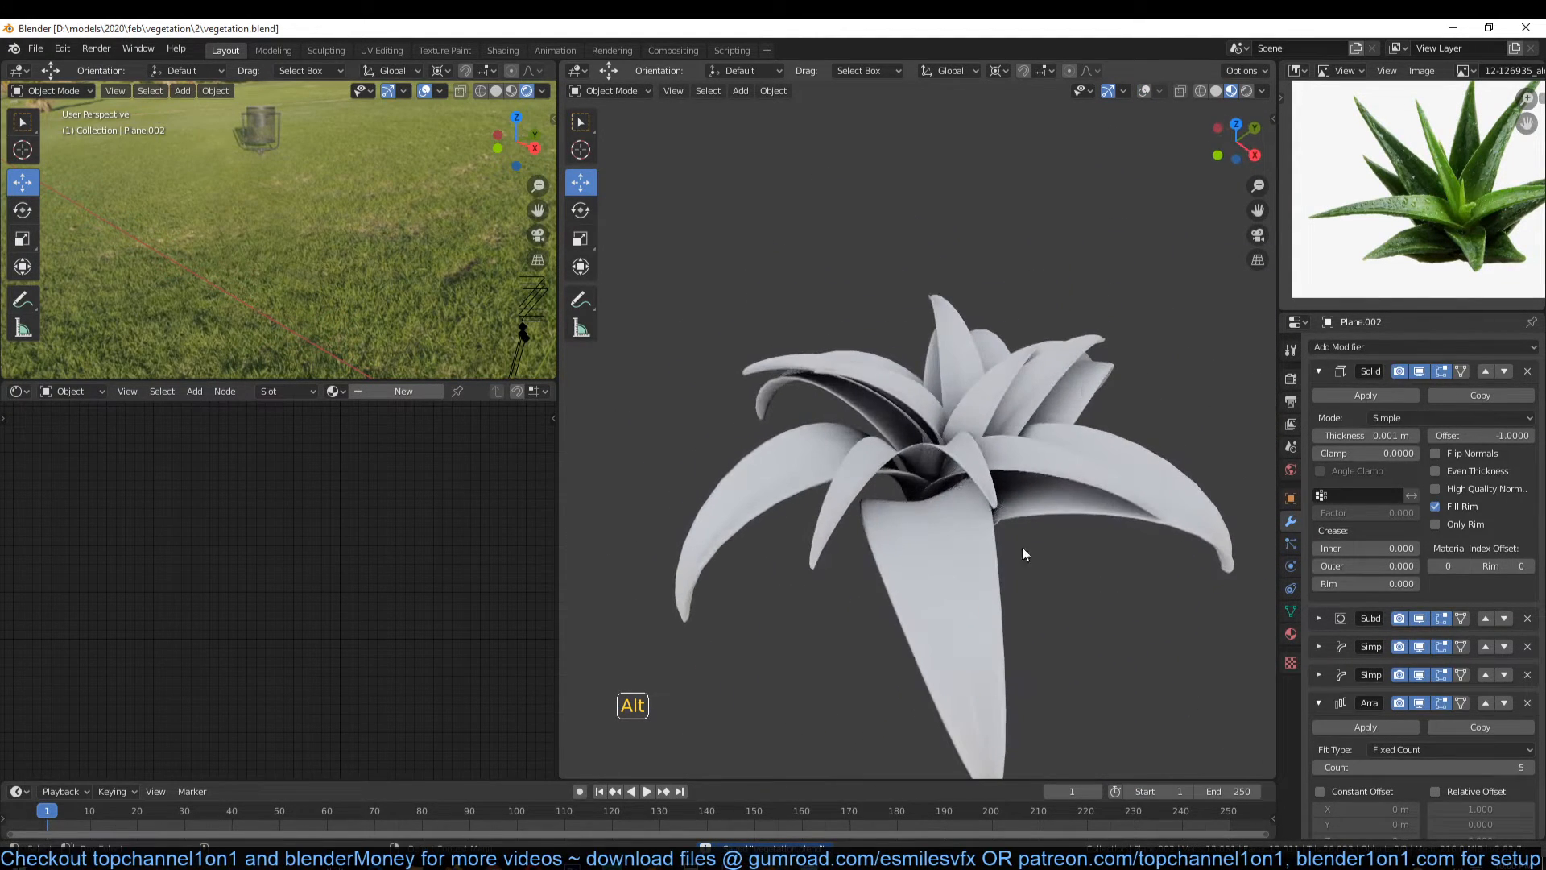
pyautogui.scroll(2, 1031, 569)
pyautogui.click(1008, 615)
pyautogui.click(1217, 90)
pyautogui.click(1230, 90)
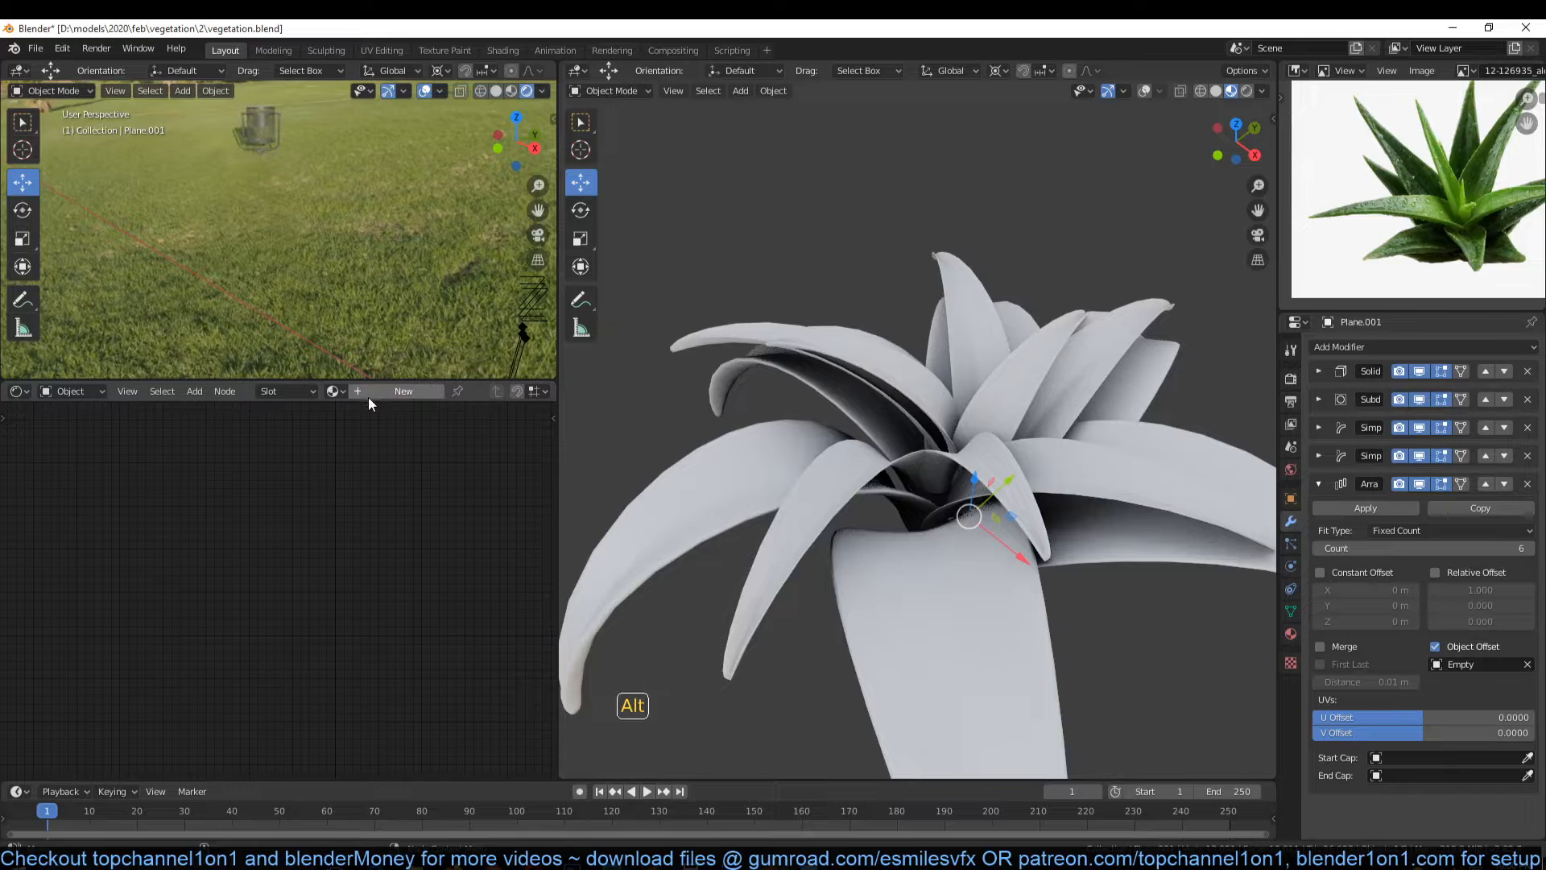
pyautogui.click(333, 391)
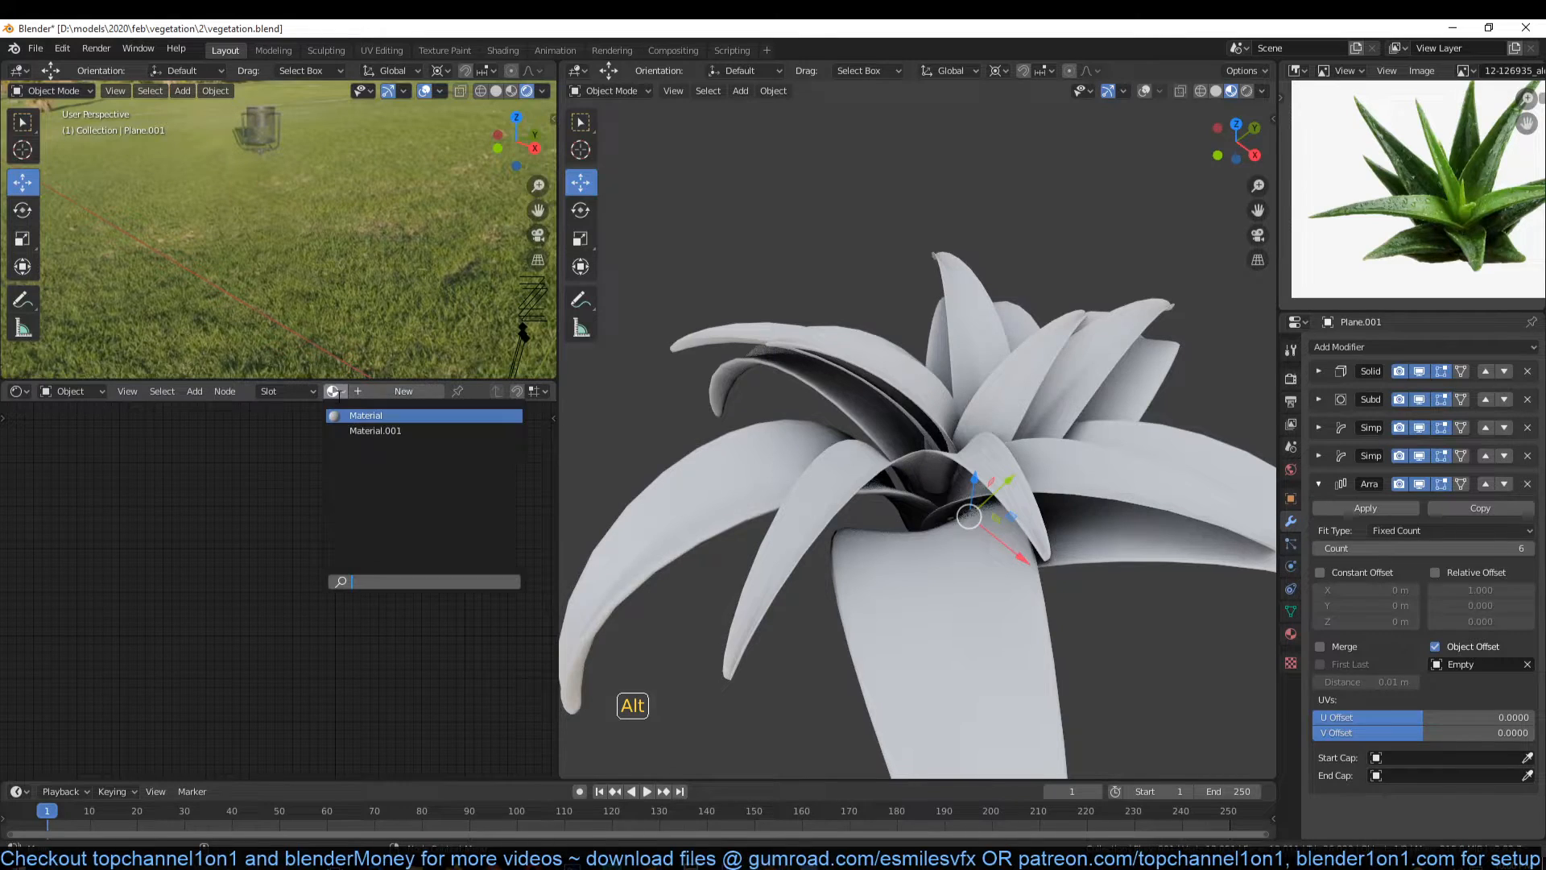
pyautogui.click(355, 434)
pyautogui.scroll(-4, 837, 568)
pyautogui.moveTo(850, 573); pyautogui.dragTo(876, 534, button='middle')
pyautogui.scroll(2, 877, 535)
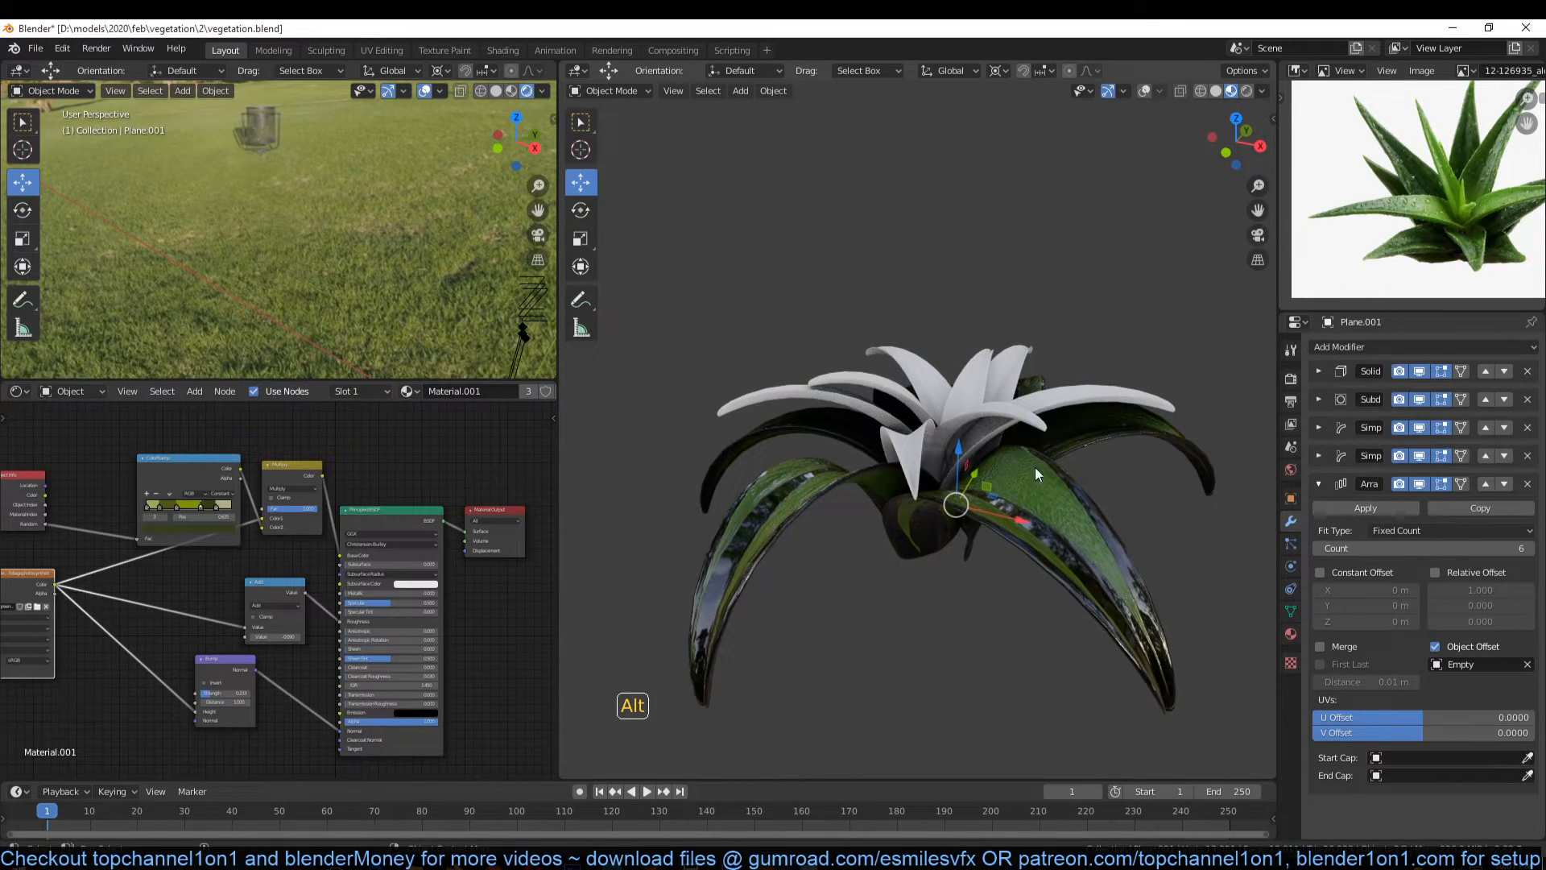
# Step: Show overlays again, link the lowest ring's material to the other leaf rings, and save the file
pyautogui.click(1143, 91)
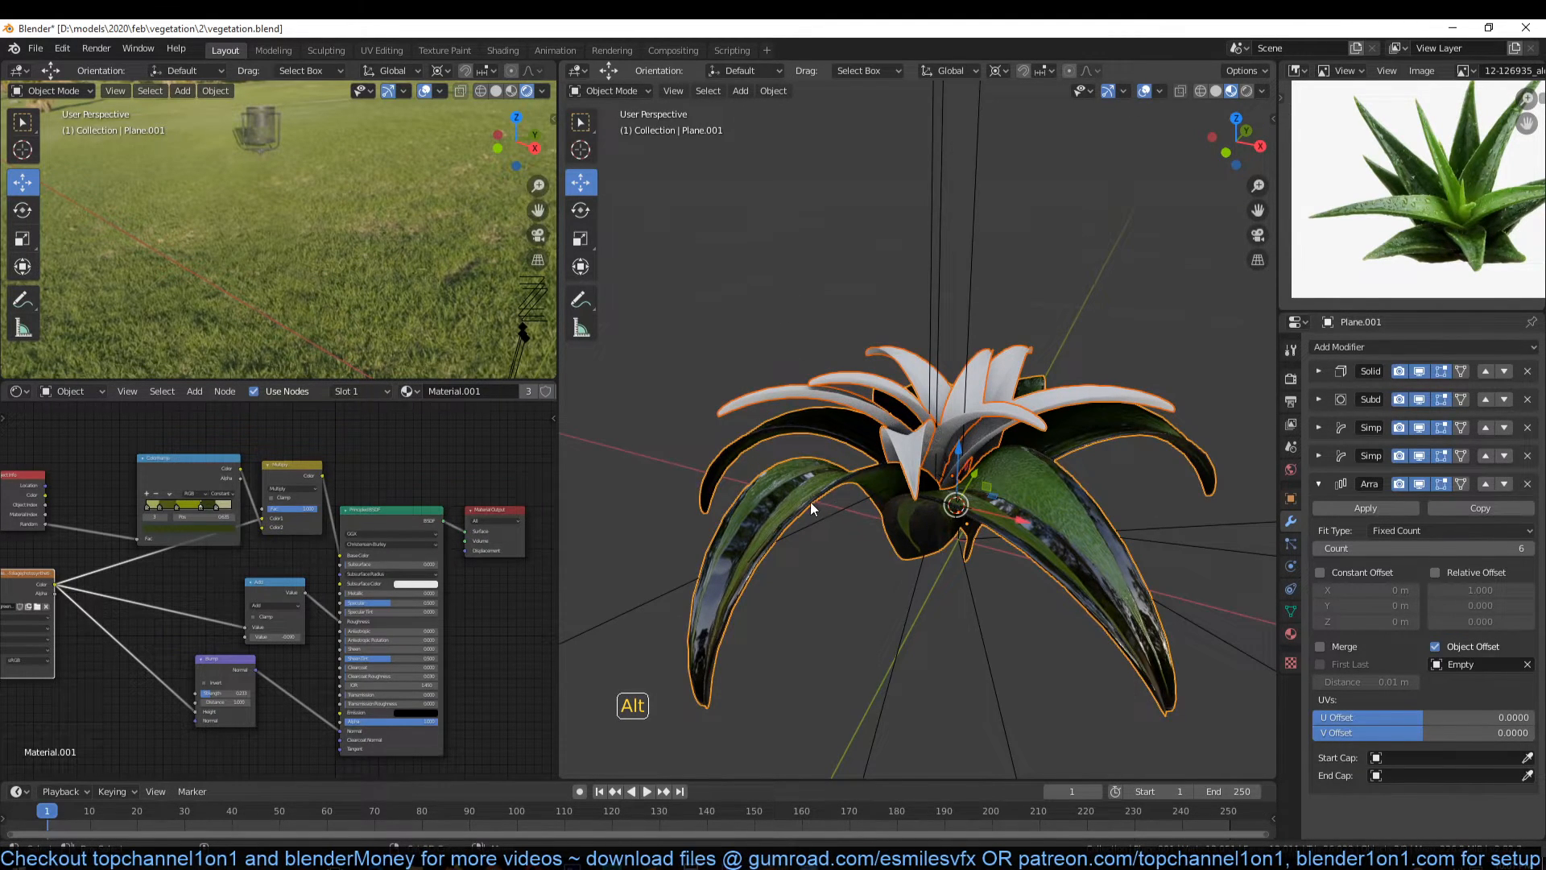
pyautogui.hotkey('ctrl', 'l')
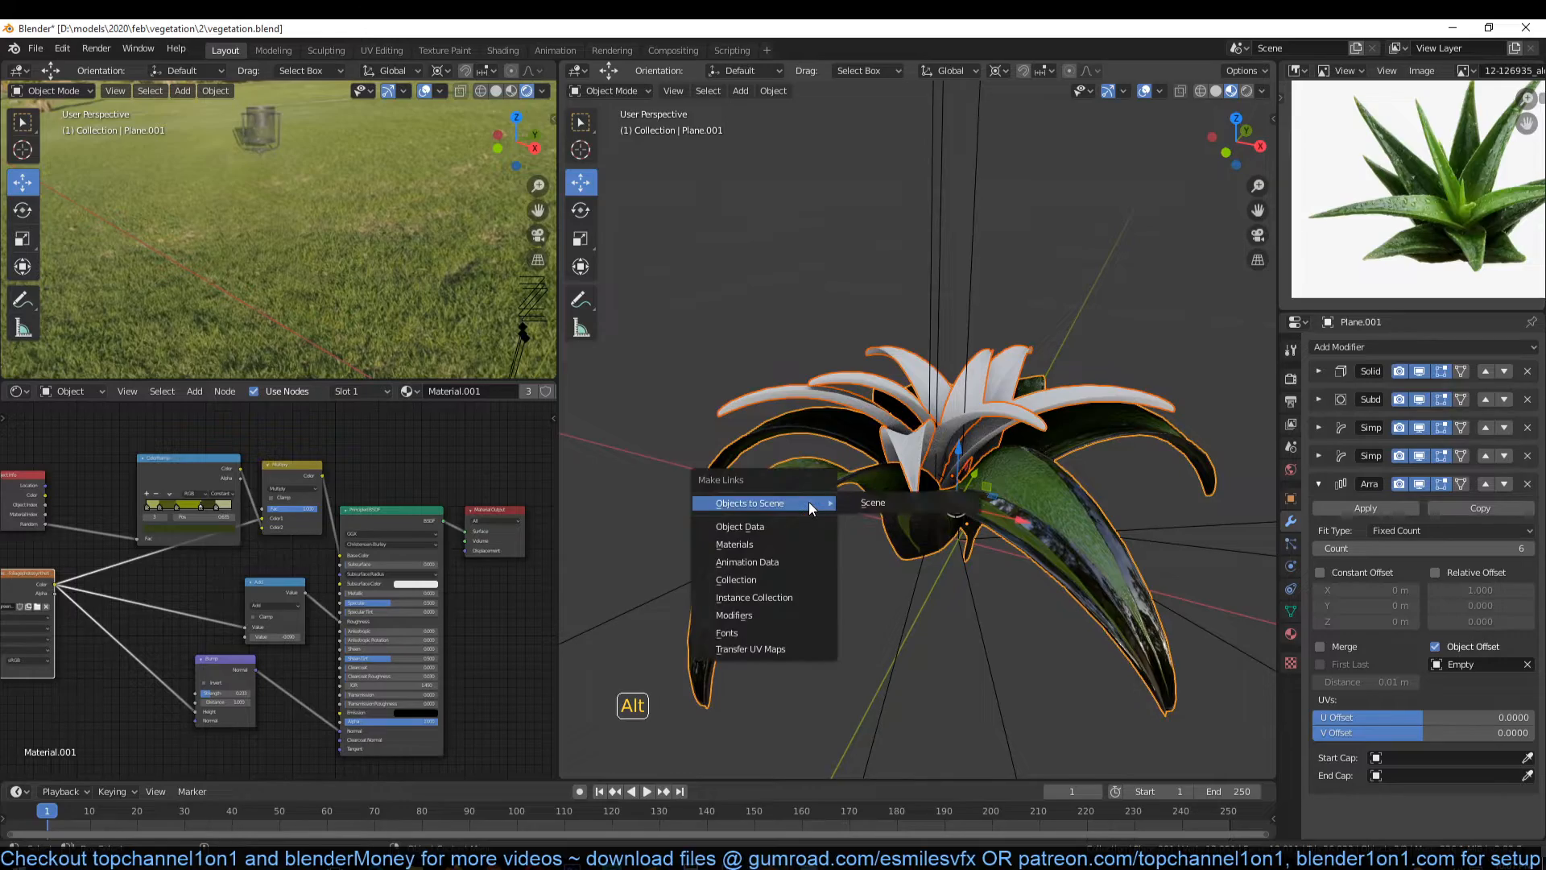
pyautogui.click(791, 543)
pyautogui.hotkey('alt', 'a')
pyautogui.moveTo(853, 491); pyautogui.dragTo(1033, 451, button='middle')
pyautogui.scroll(3, 983, 480)
pyautogui.hotkey('ctrl', 's')
# Step: Unwrap the meshes of all three leaf rings together in Edit Mode and save the file
pyautogui.moveTo(1007, 535); pyautogui.dragTo(811, 482, button='middle')
pyautogui.click(920, 582)
pyautogui.click(922, 481)
pyautogui.click(831, 441)
pyautogui.press('Tab')
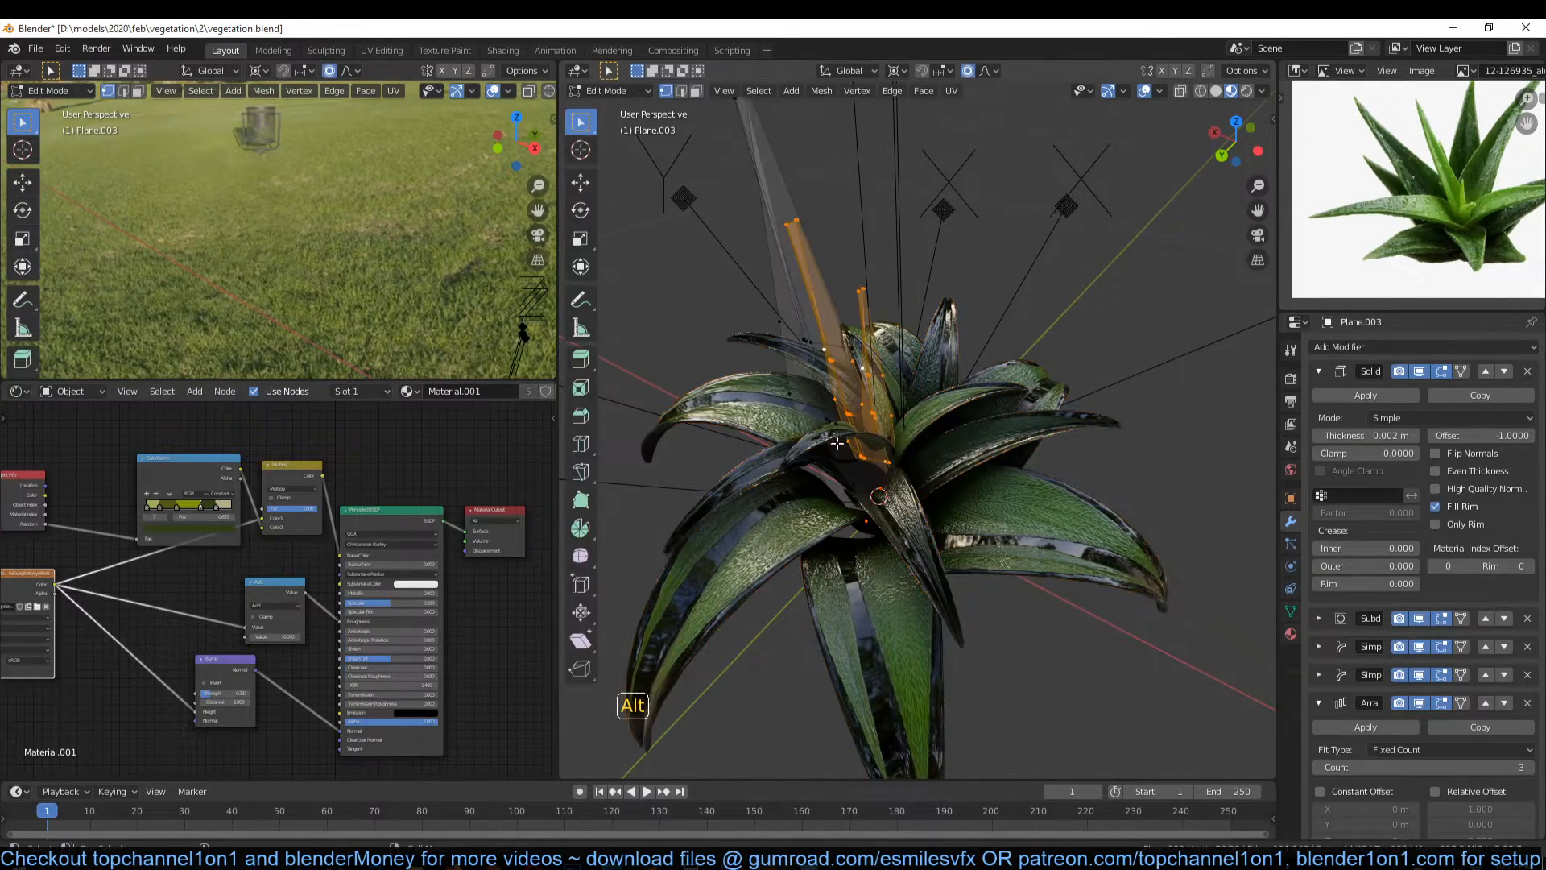
pyautogui.press('u')
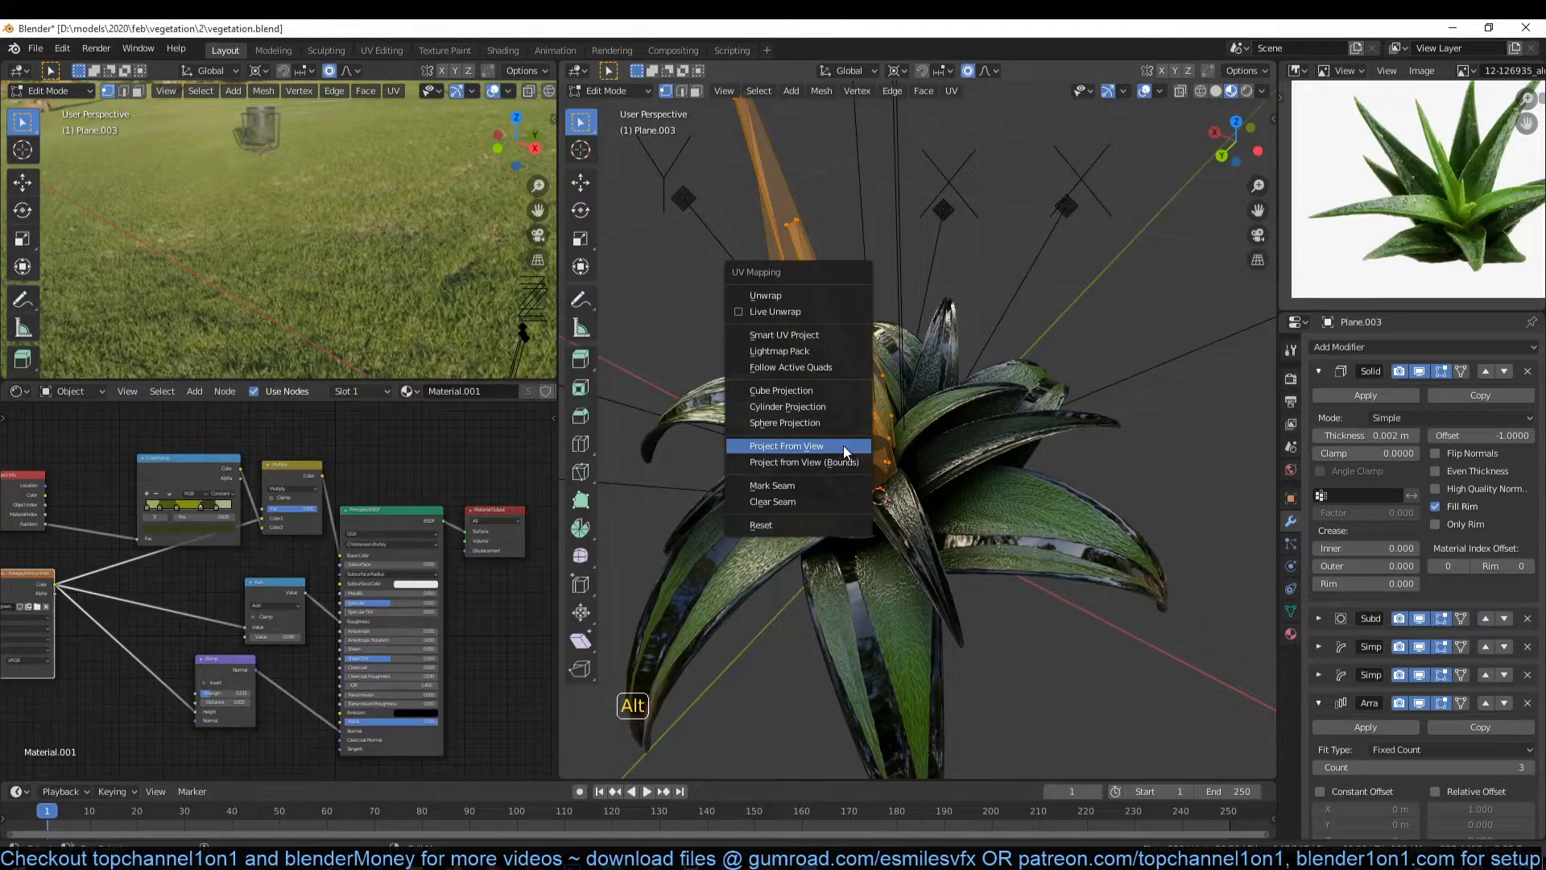
pyautogui.click(799, 297)
pyautogui.press('Tab')
pyautogui.moveTo(926, 441); pyautogui.dragTo(1036, 438, button='middle')
pyautogui.hotkey('ctrl', 's')
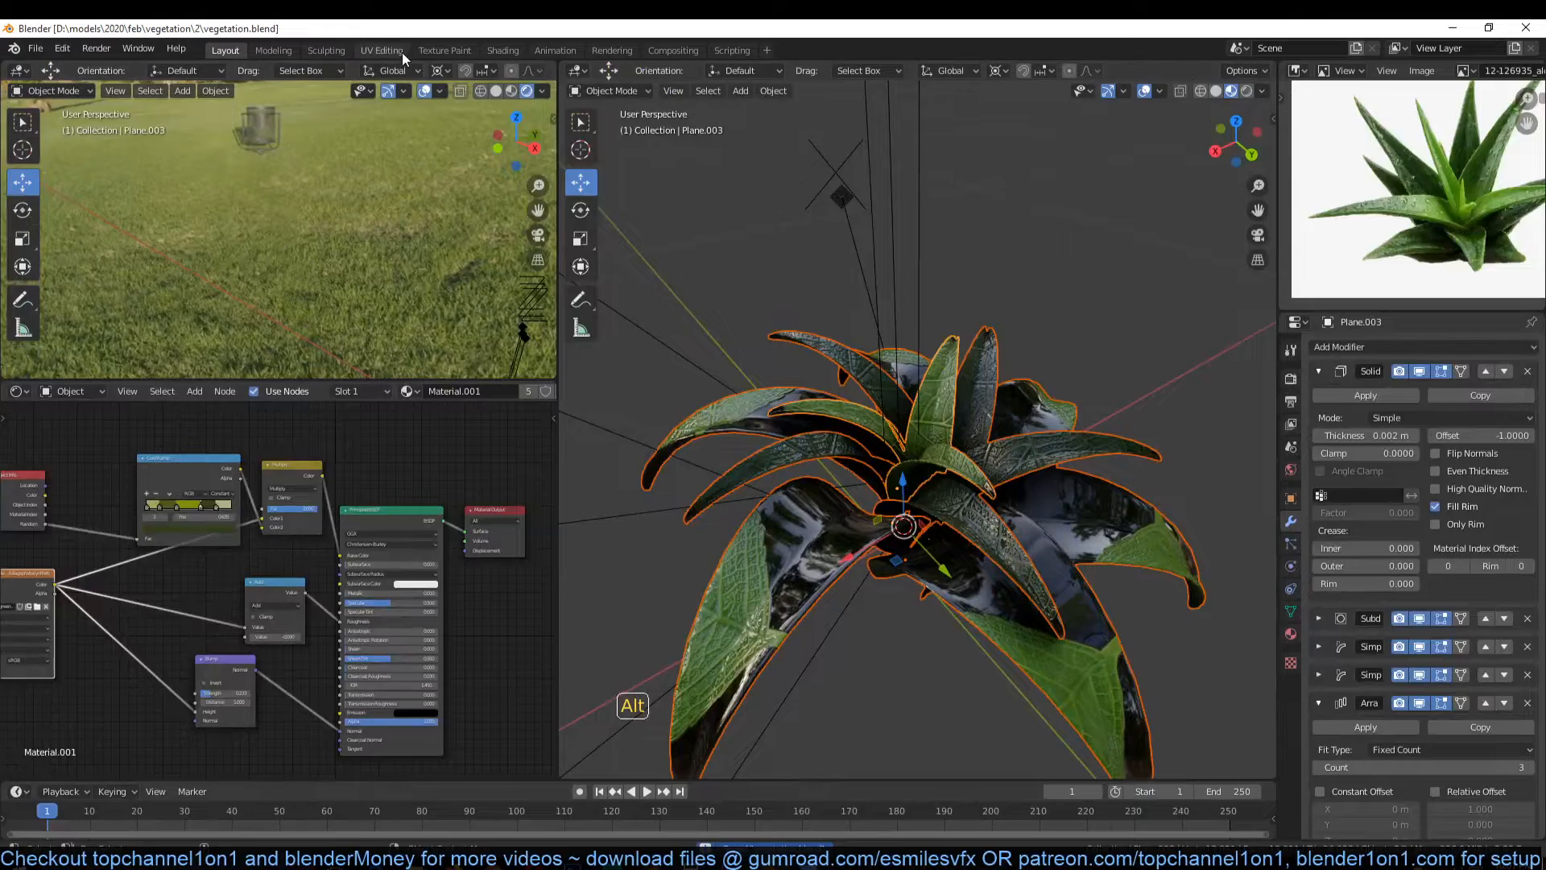
# Step: In the UV Editing workspace, select the leaf rings' UV islands and rotate them 90 degrees
pyautogui.click(385, 51)
pyautogui.press('a')
pyautogui.press('r')
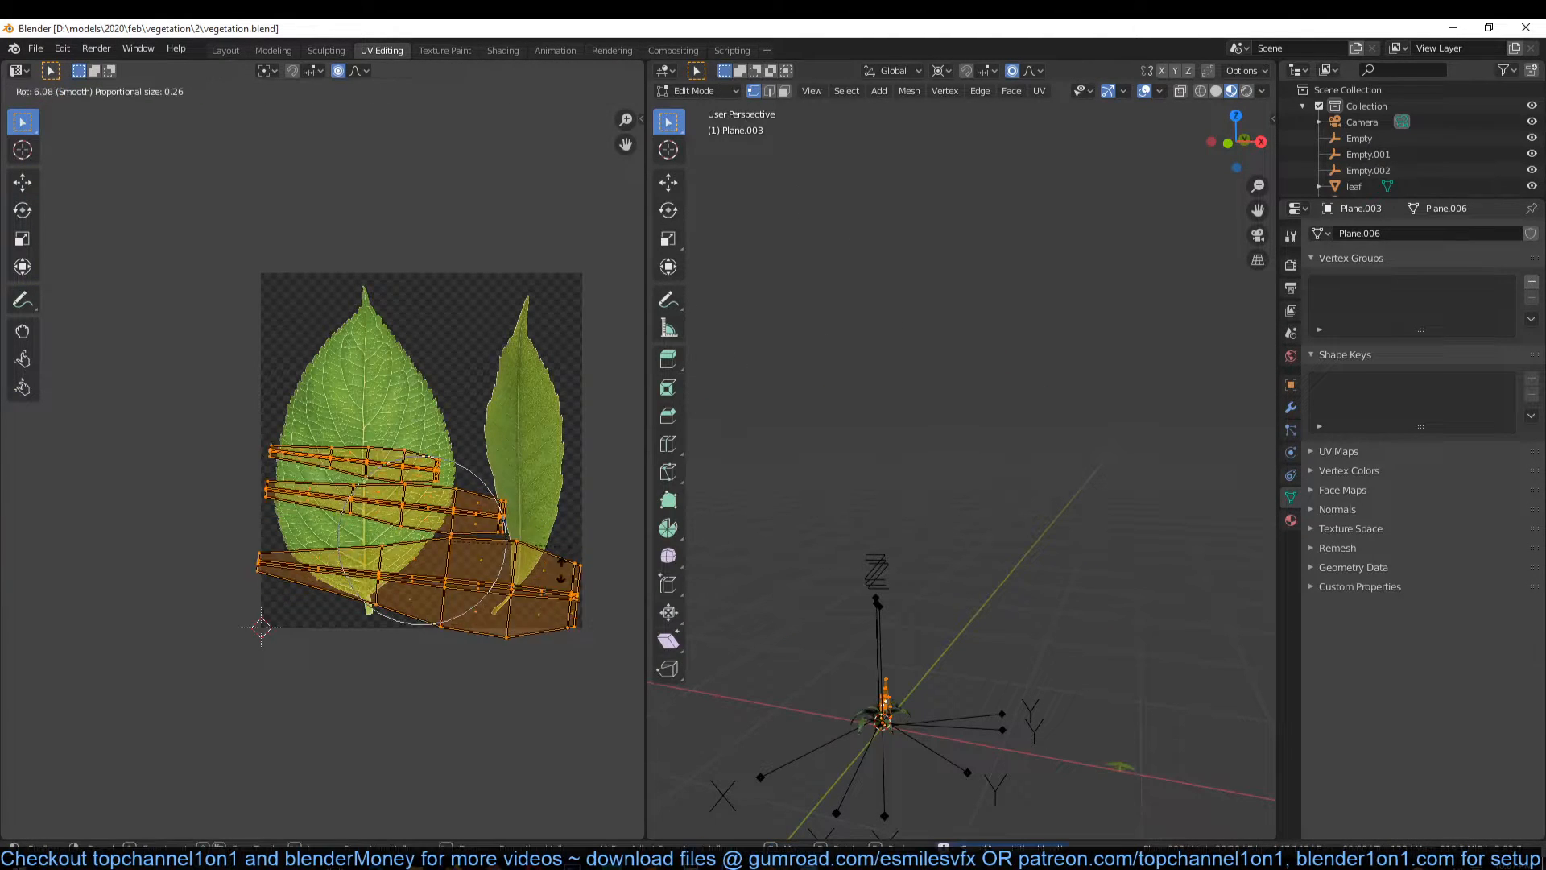
pyautogui.rightClick(474, 650)
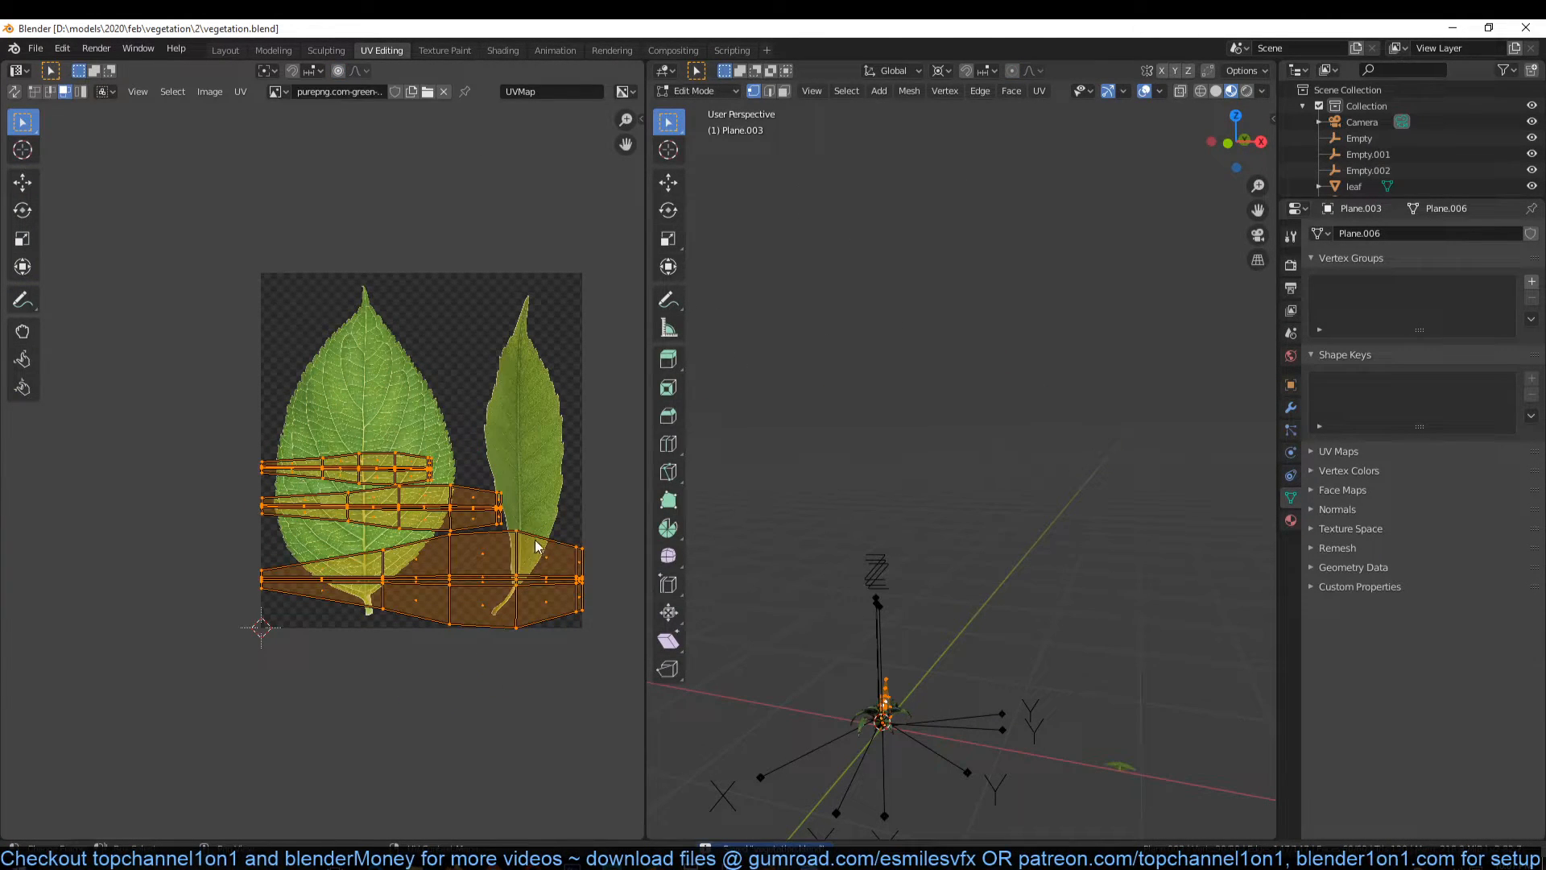
pyautogui.write('r90')
pyautogui.press('Return')
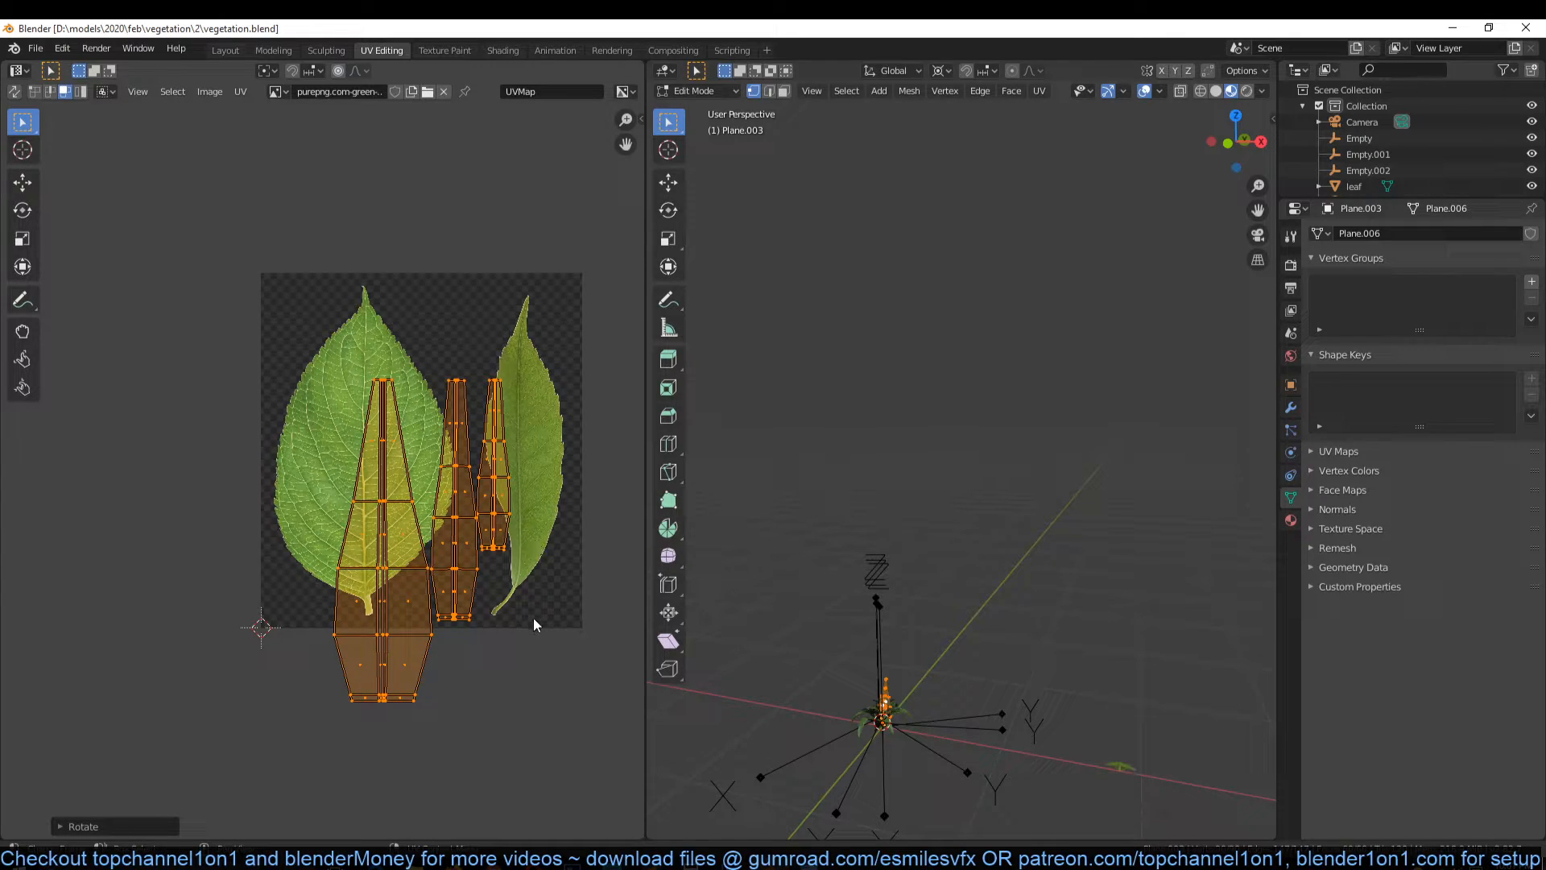
# Step: Scale the UV islands down to about 0.58 and move them onto the large leaf of the texture image
pyautogui.press('s')
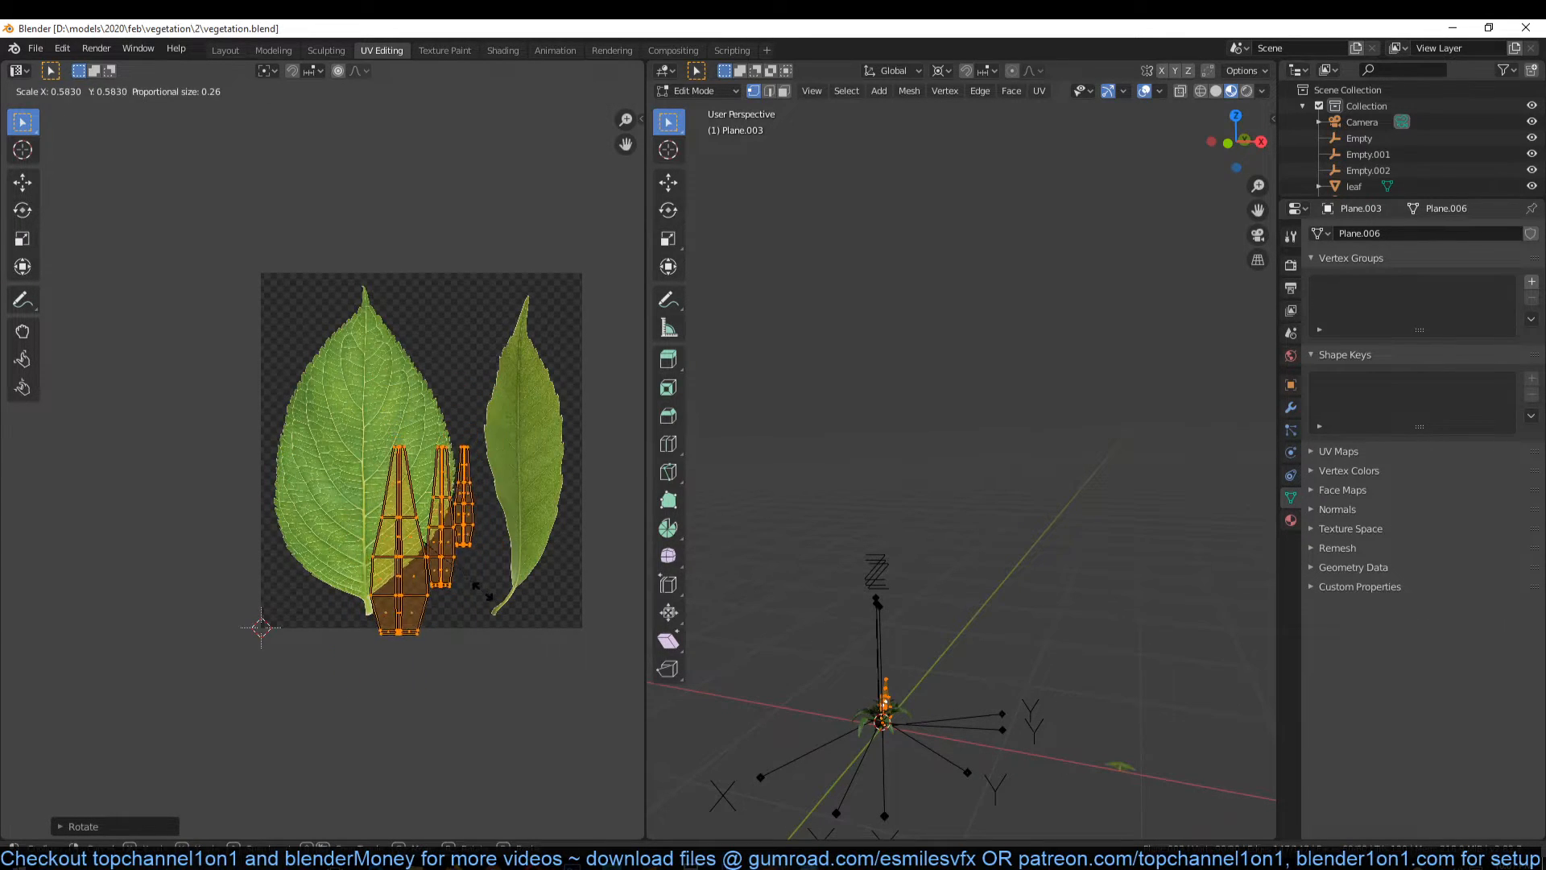
pyautogui.click(482, 592)
pyautogui.press('g')
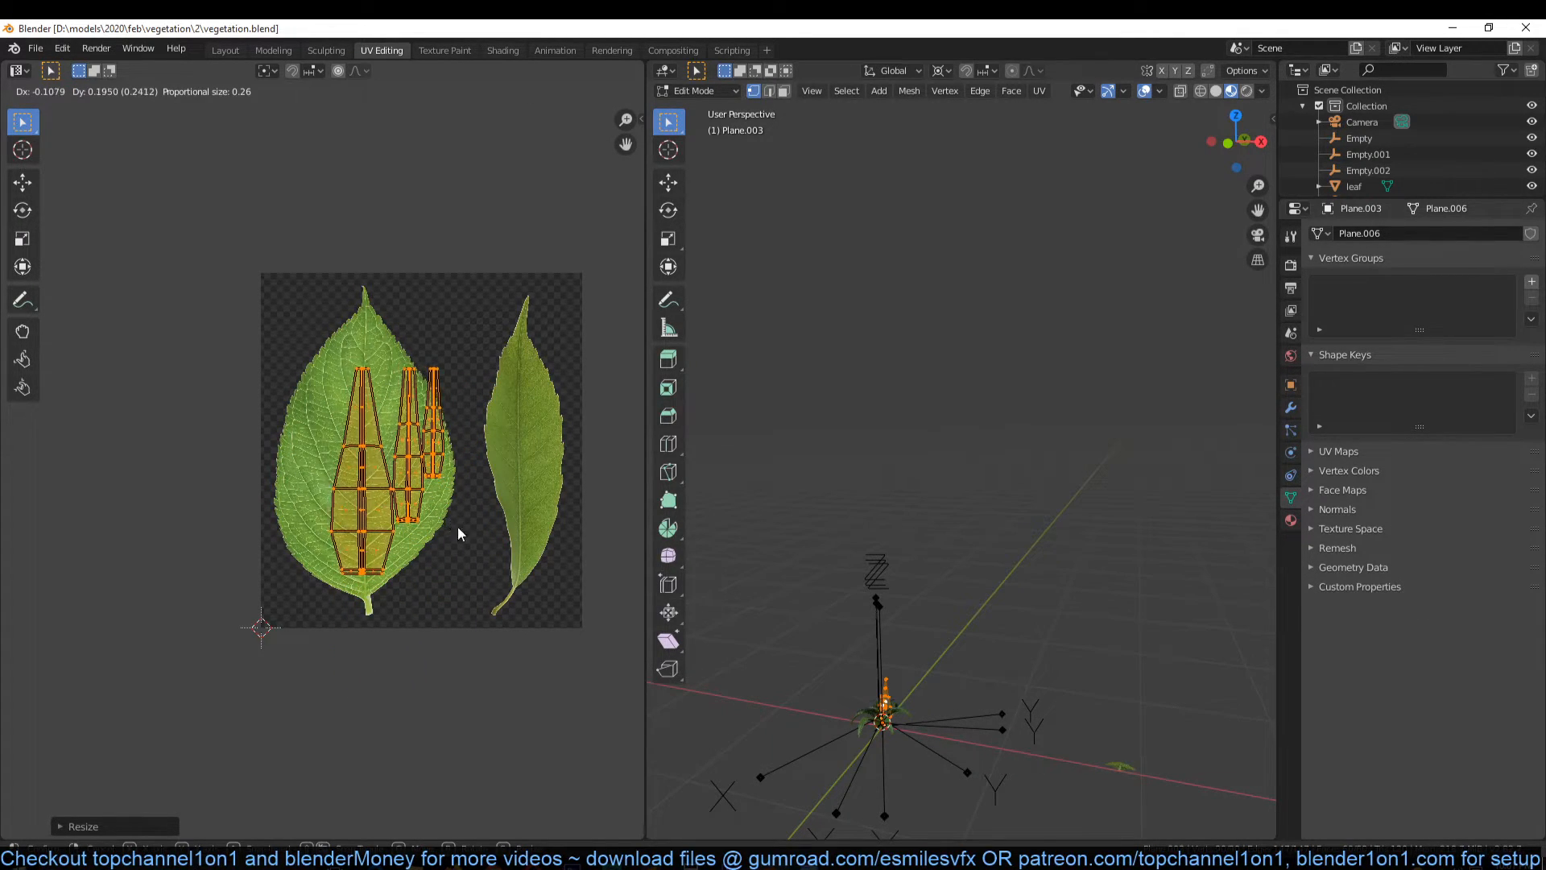
pyautogui.click(446, 508)
# Step: Move the medium and small UV islands to the large leaf's midrib, overlapping the biggest island
pyautogui.click(419, 473)
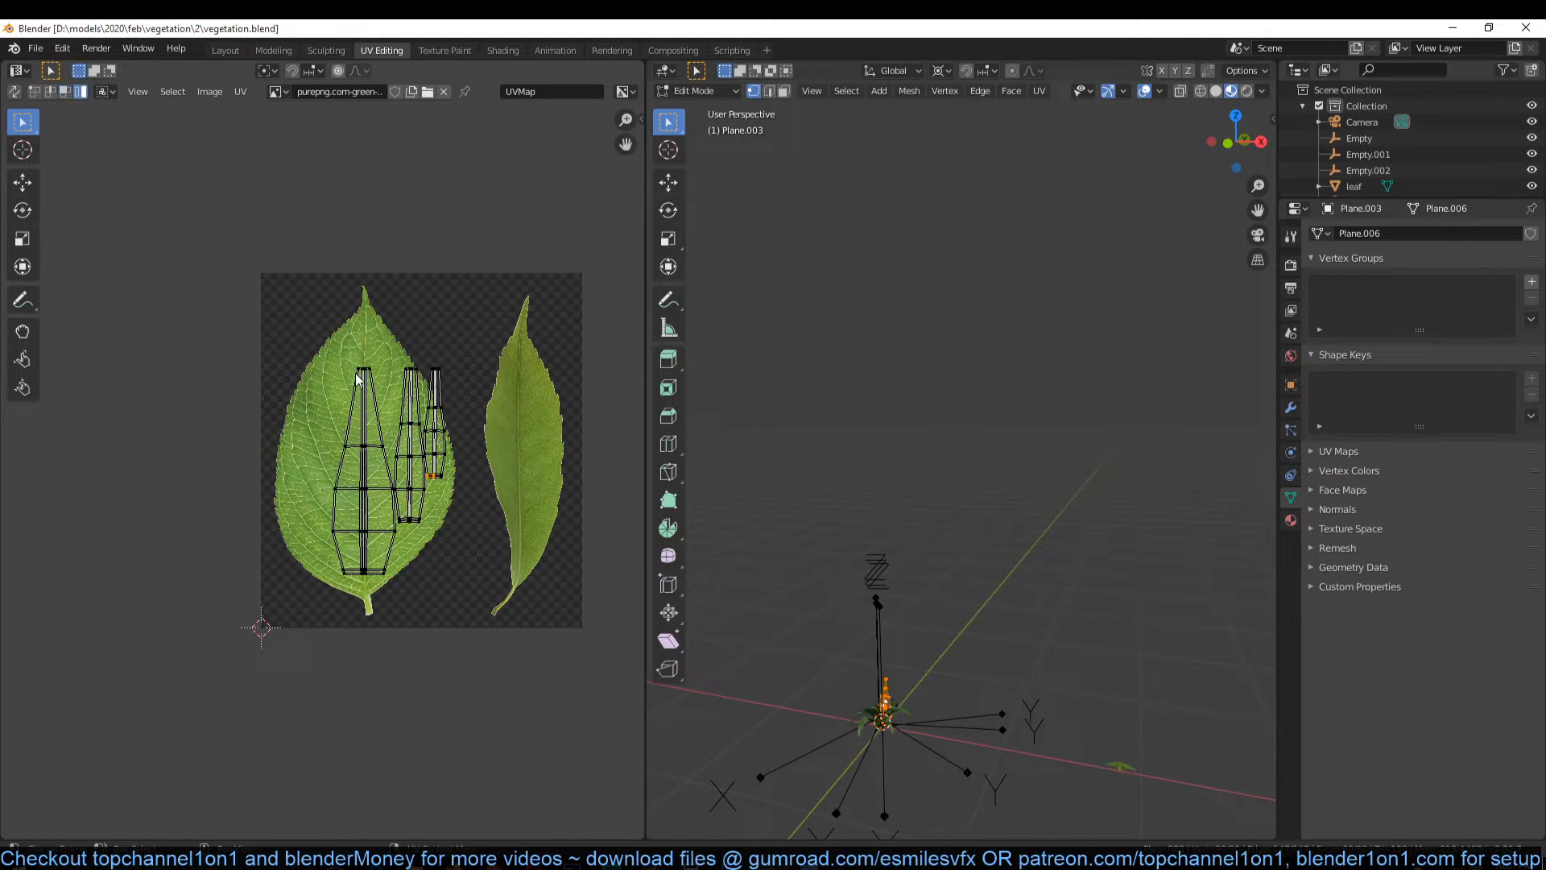
pyautogui.press('g')
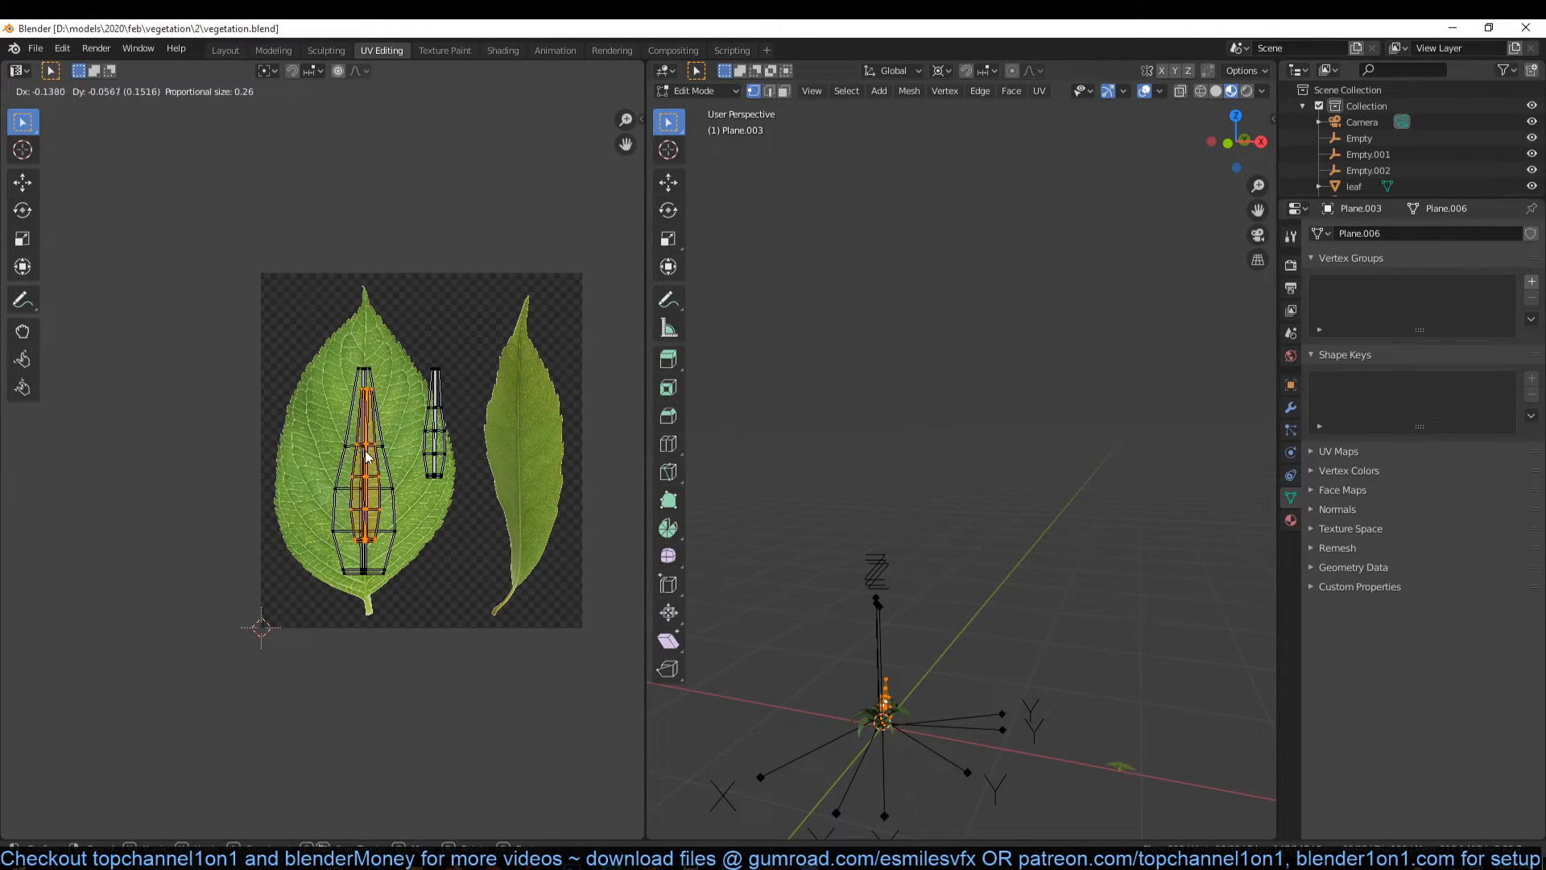
pyautogui.click(365, 432)
pyautogui.click(435, 441)
pyautogui.press('g')
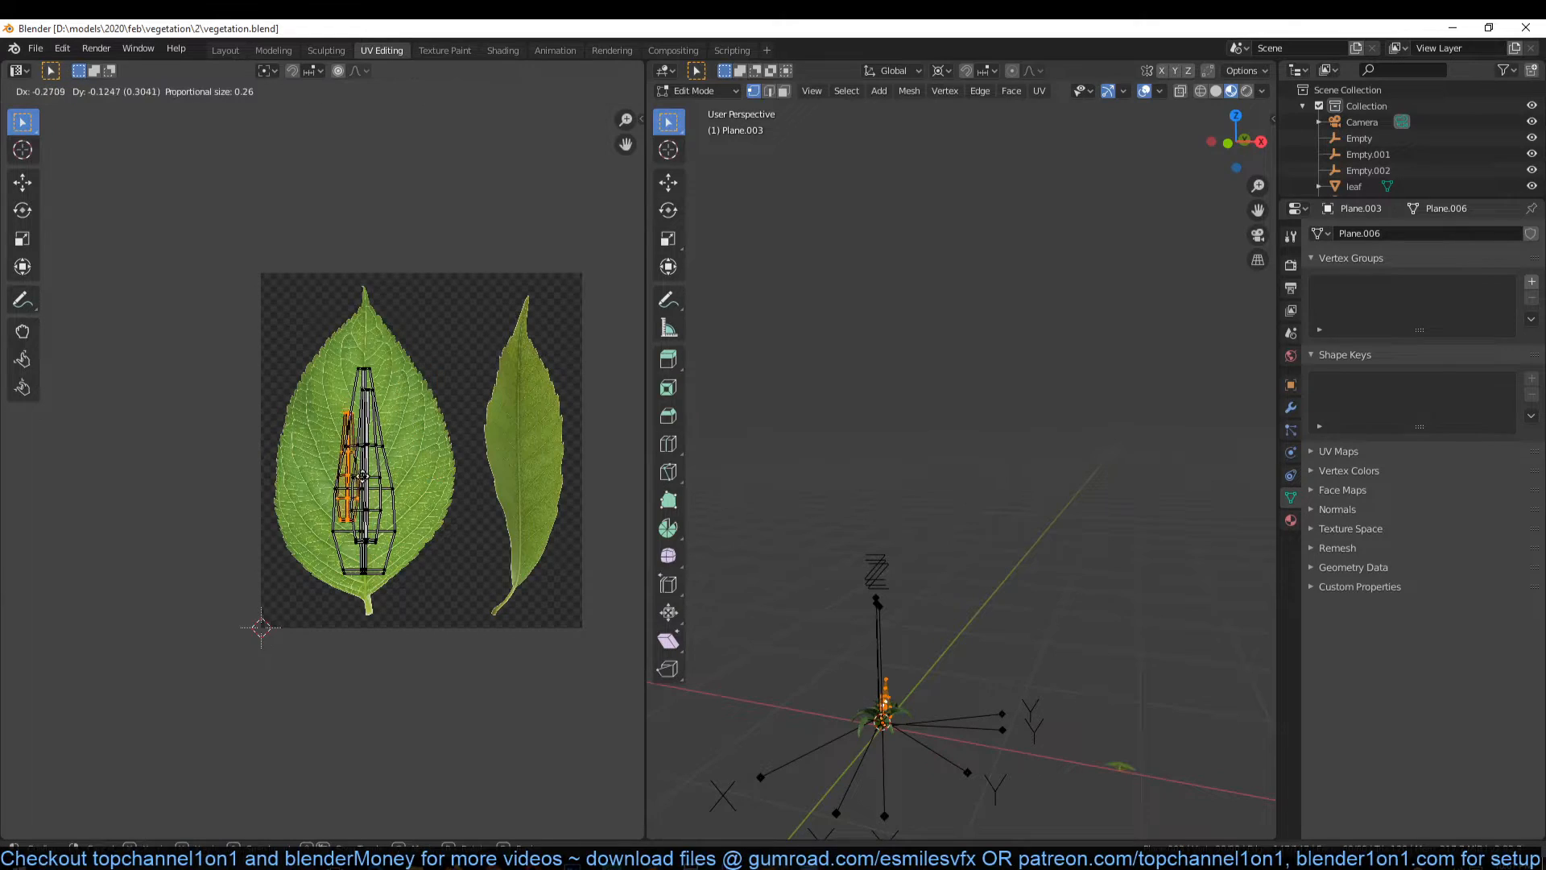
pyautogui.click(365, 483)
# Step: Return to Object Mode in the Layout workspace and inspect the textured plant from several angles
pyautogui.press('Tab')
pyautogui.click(226, 50)
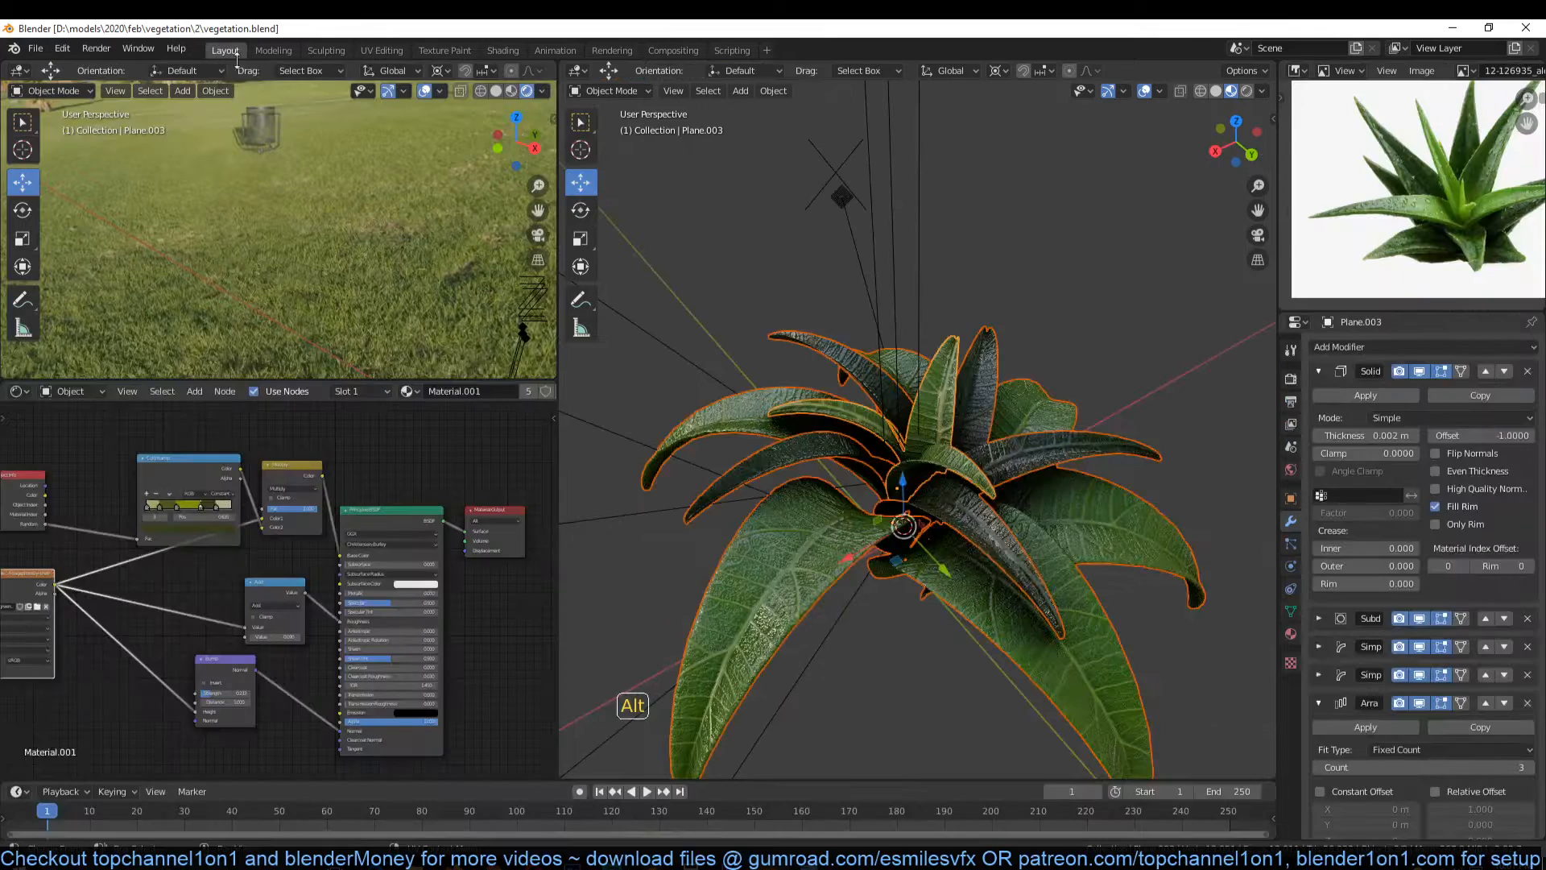
pyautogui.hotkey('alt', 'a')
pyautogui.keyDown('alt'); pyautogui.moveTo(915, 583); pyautogui.dragTo(723, 588); pyautogui.keyUp('alt')
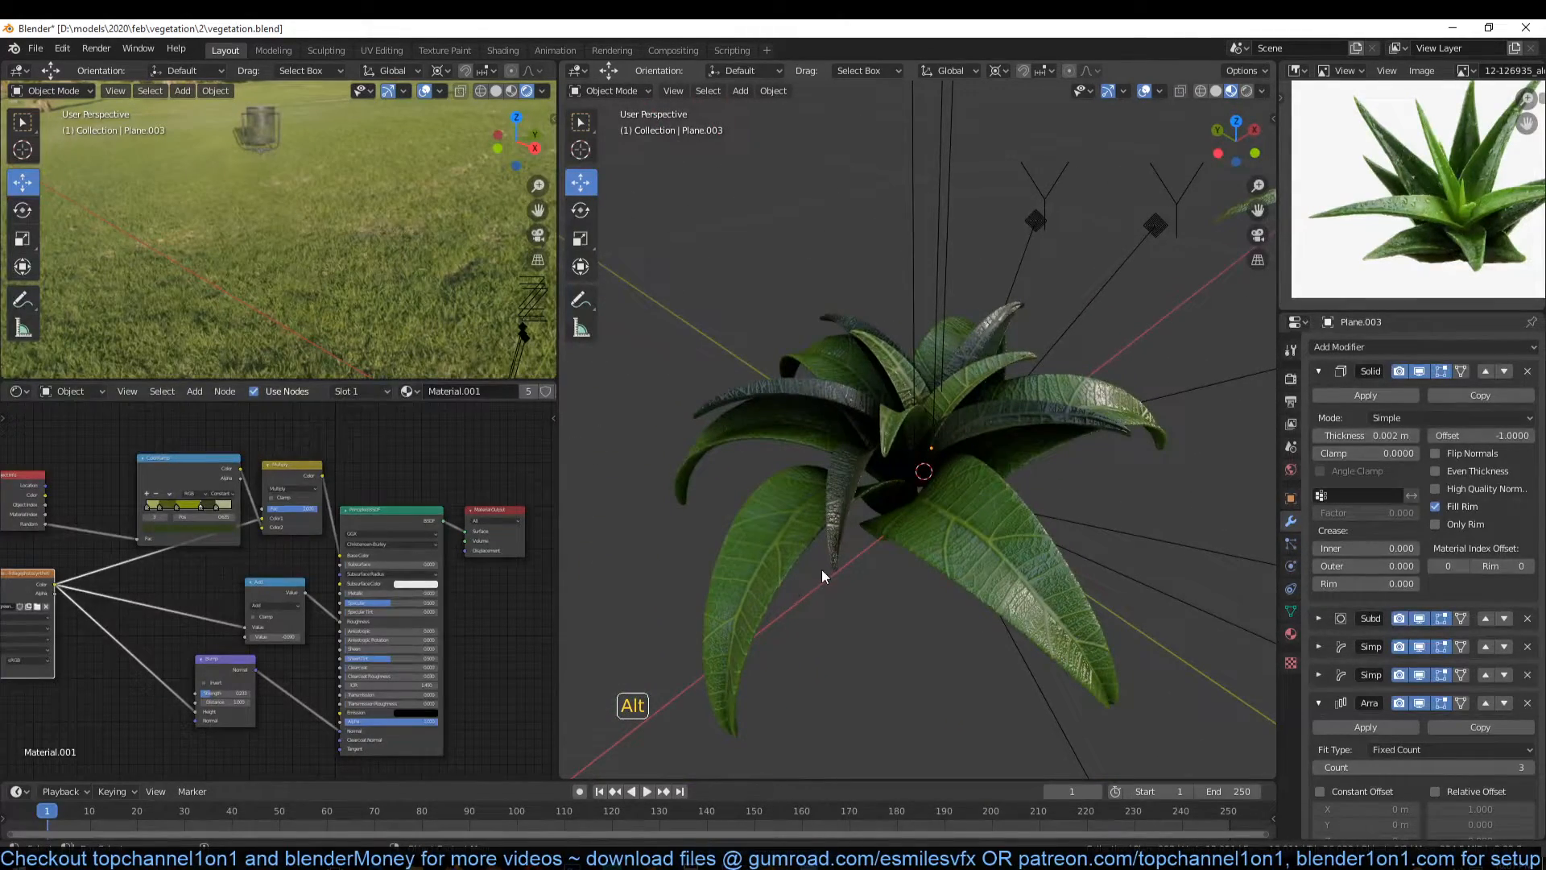
pyautogui.keyDown('alt'); pyautogui.moveTo(819, 576); pyautogui.dragTo(865, 607); pyautogui.keyUp('alt')
pyautogui.scroll(-2, 745, 587)
pyautogui.keyDown('alt'); pyautogui.moveTo(893, 452); pyautogui.dragTo(451, 176); pyautogui.keyUp('alt')
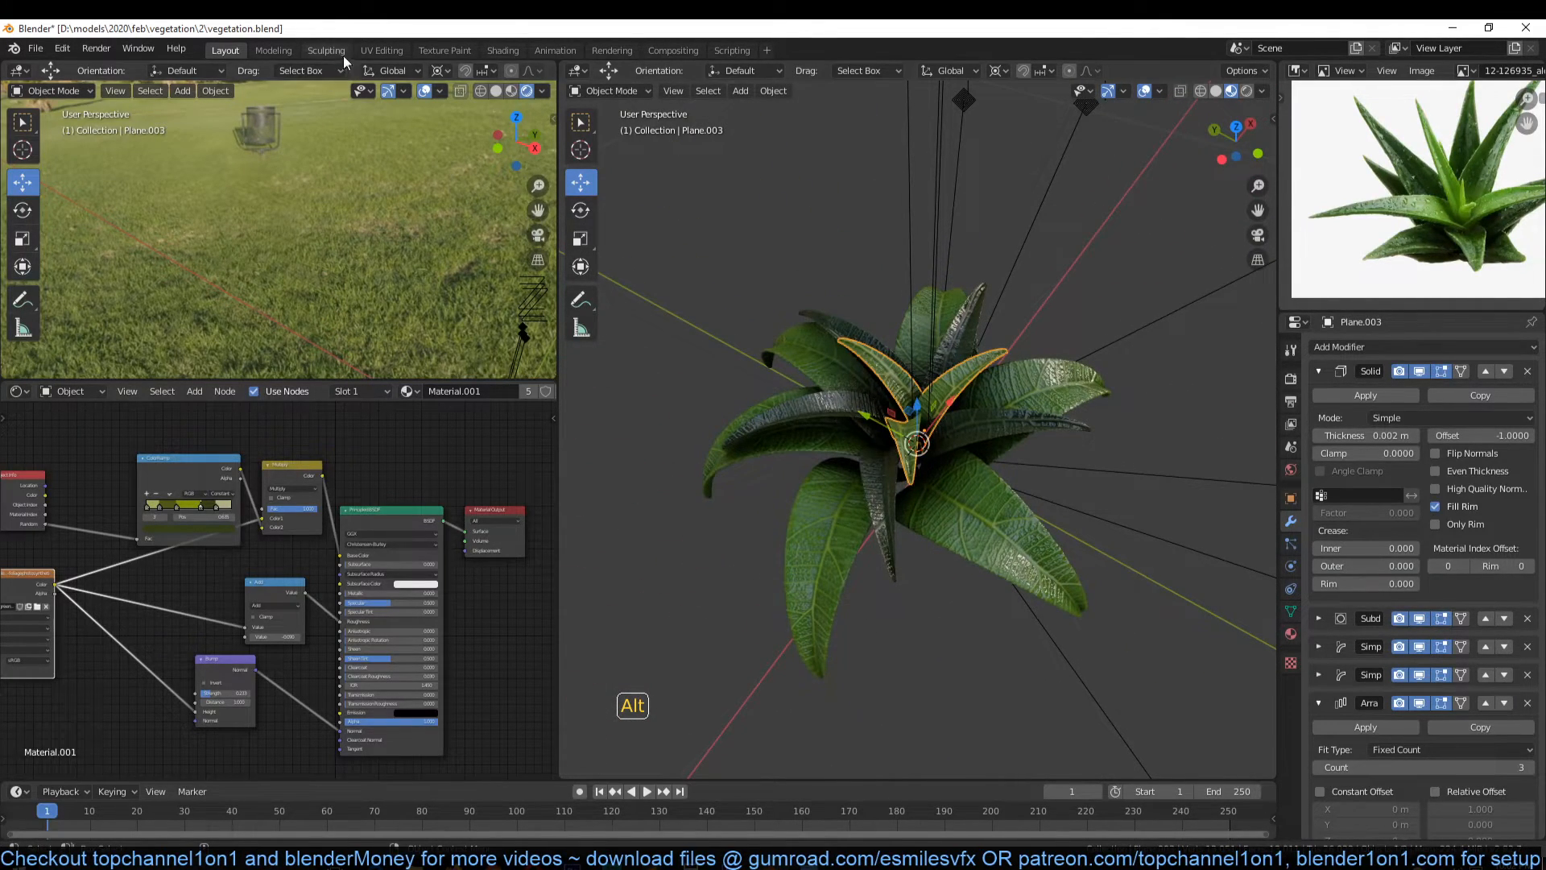
# Step: Reposition the top leaf ring's UV island on the large leaf in the UV Editing workspace
pyautogui.click(381, 50)
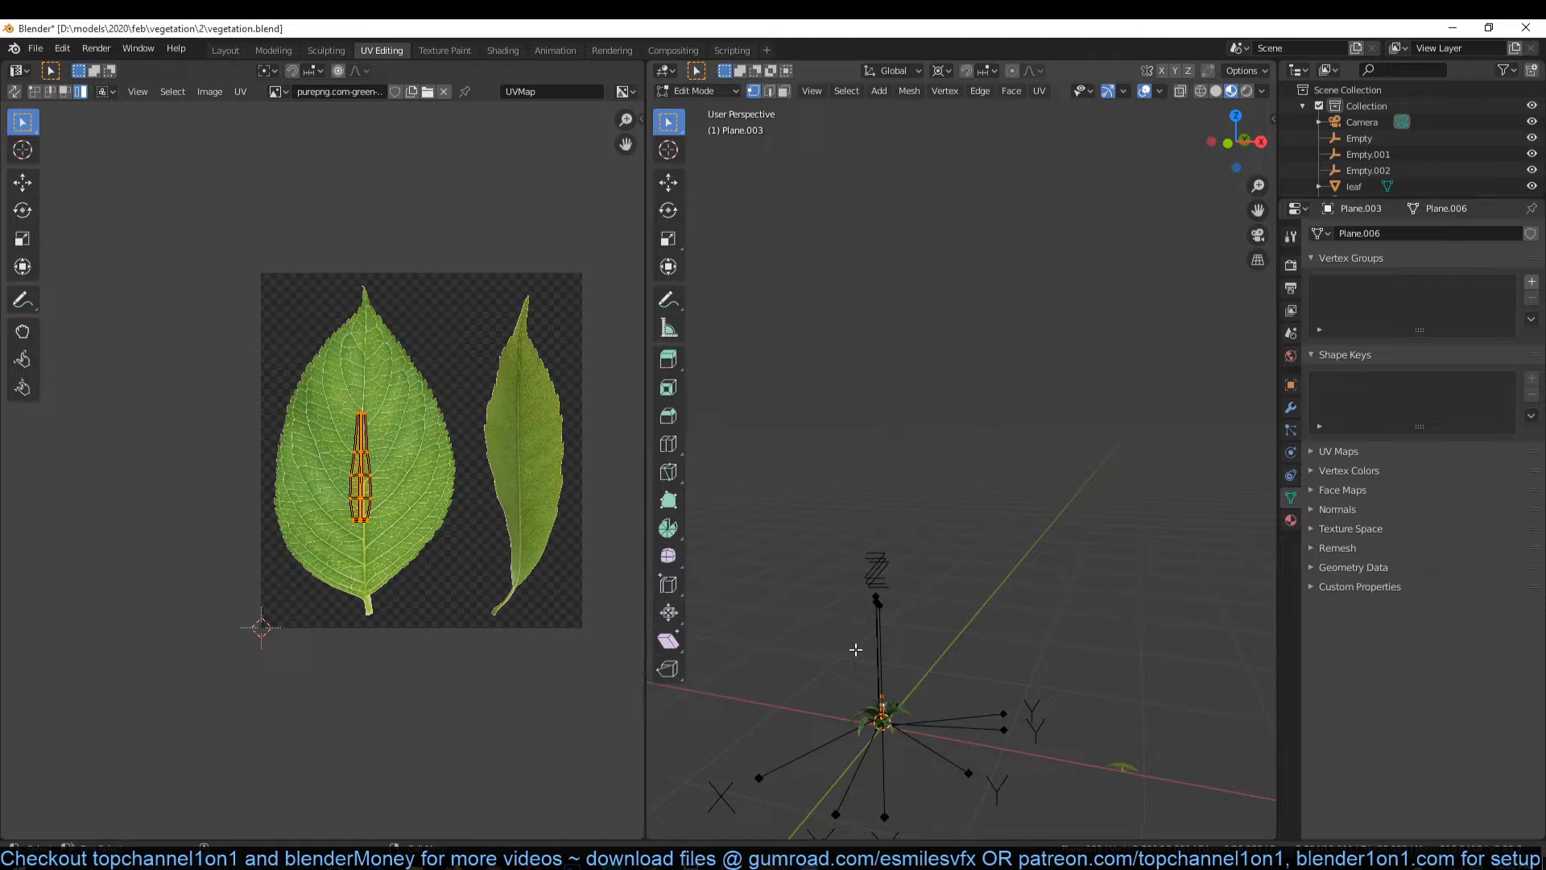
pyautogui.press('KP_Decimal')
pyautogui.keyDown('alt'); pyautogui.moveTo(855, 649); pyautogui.dragTo(1017, 723); pyautogui.keyUp('alt')
pyautogui.scroll(-3, 1017, 723)
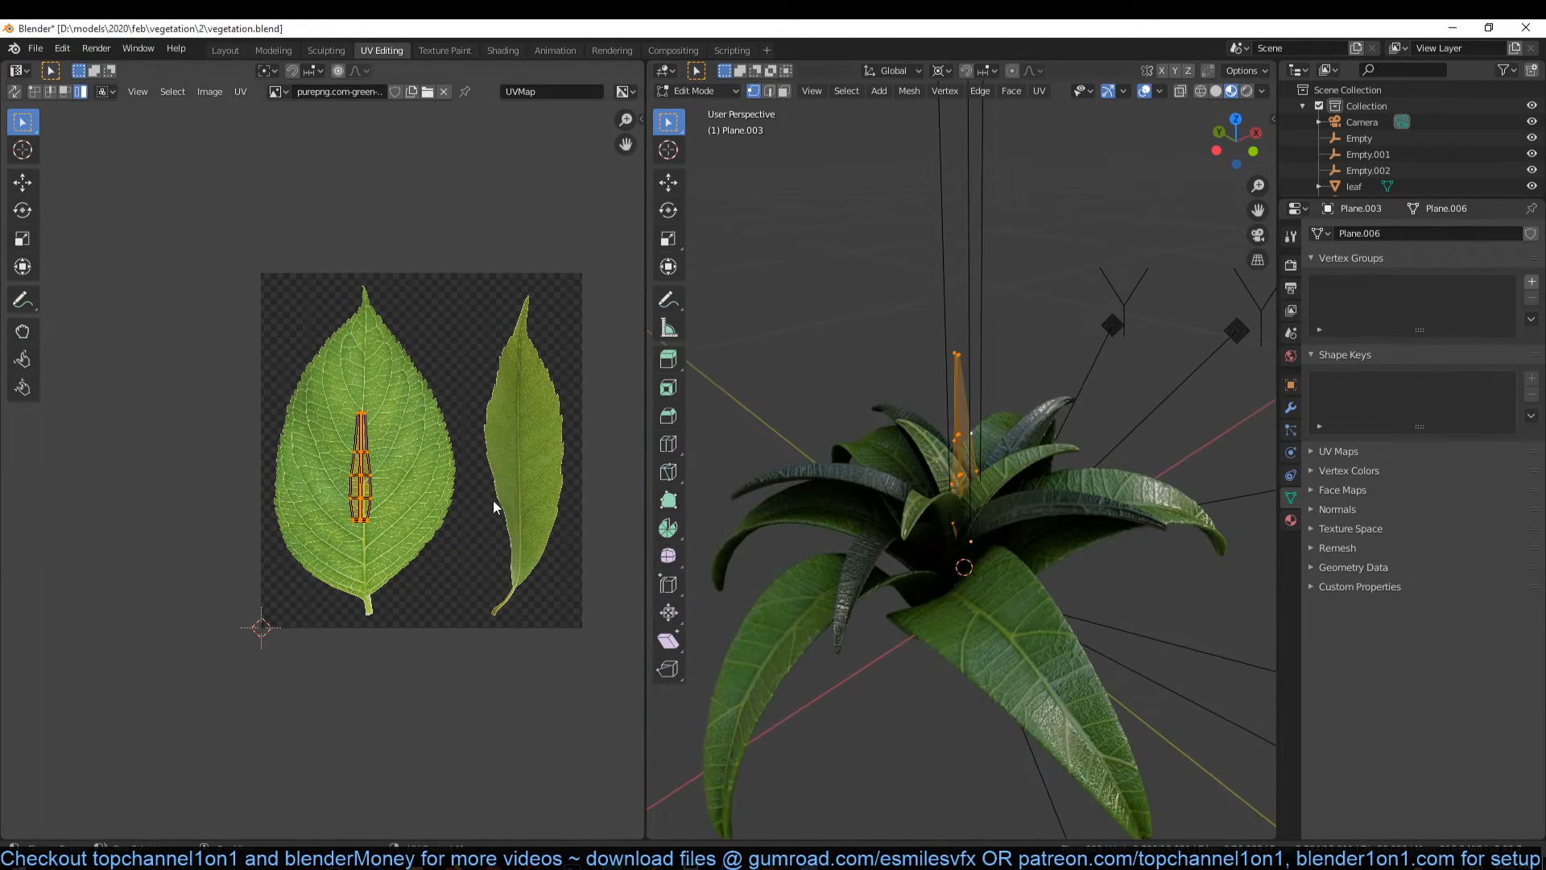
pyautogui.click(493, 573)
pyautogui.press('g')
pyautogui.click(493, 554)
pyautogui.press('Tab')
# Step: Enlarge the middle leaf ring's UV island and reposition it along the large leaf's midrib
pyautogui.moveTo(886, 519); pyautogui.dragTo(1071, 584, button='middle')
pyautogui.click(926, 559)
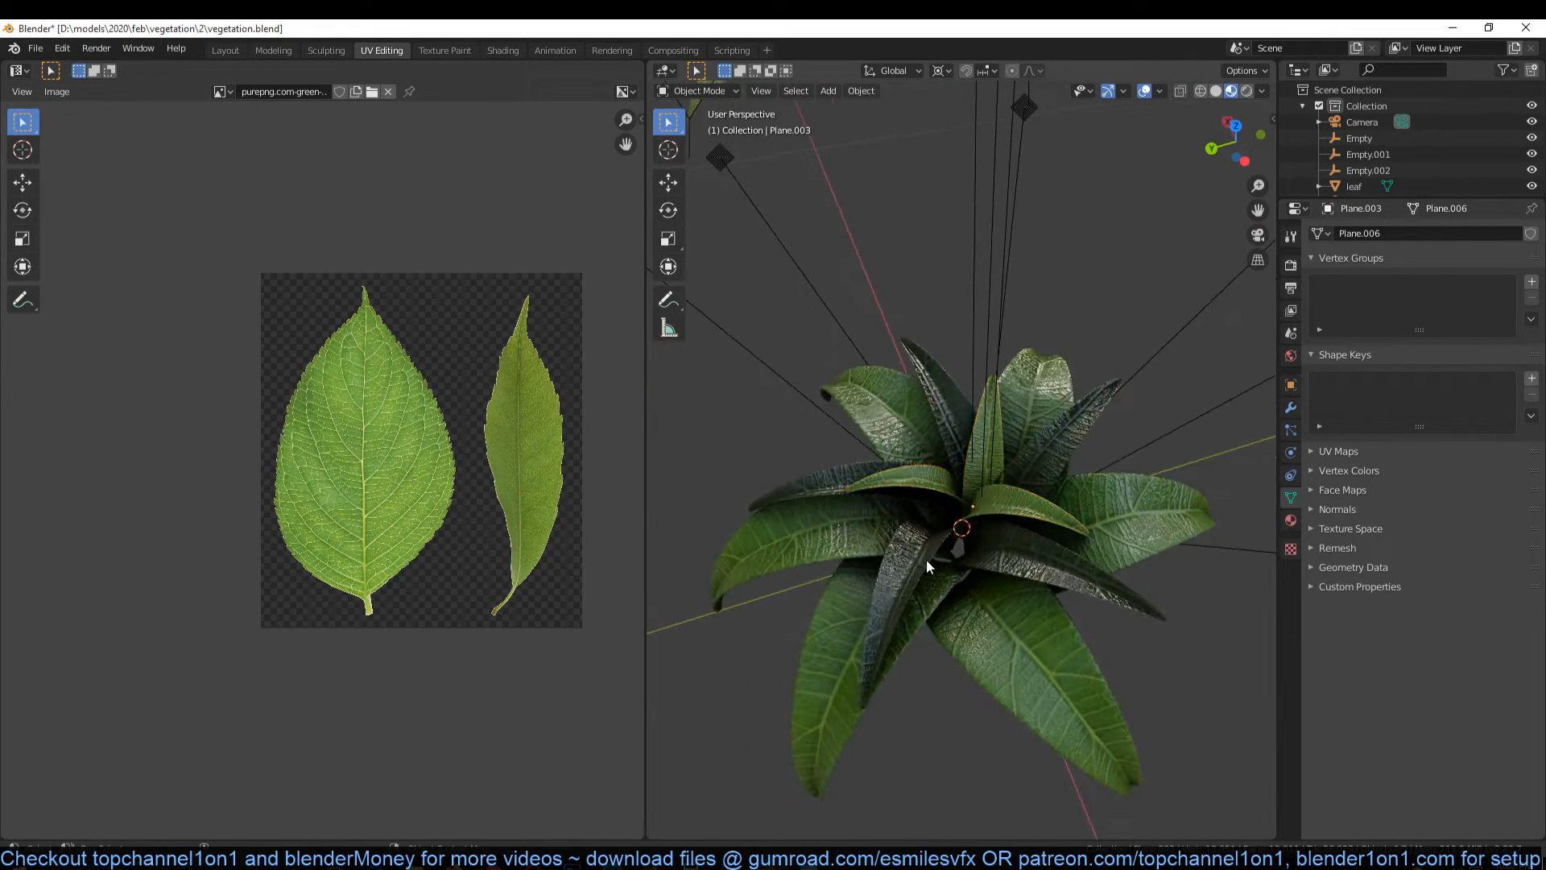
pyautogui.click(925, 559)
pyautogui.press('Tab')
pyautogui.press('a')
pyautogui.press('s')
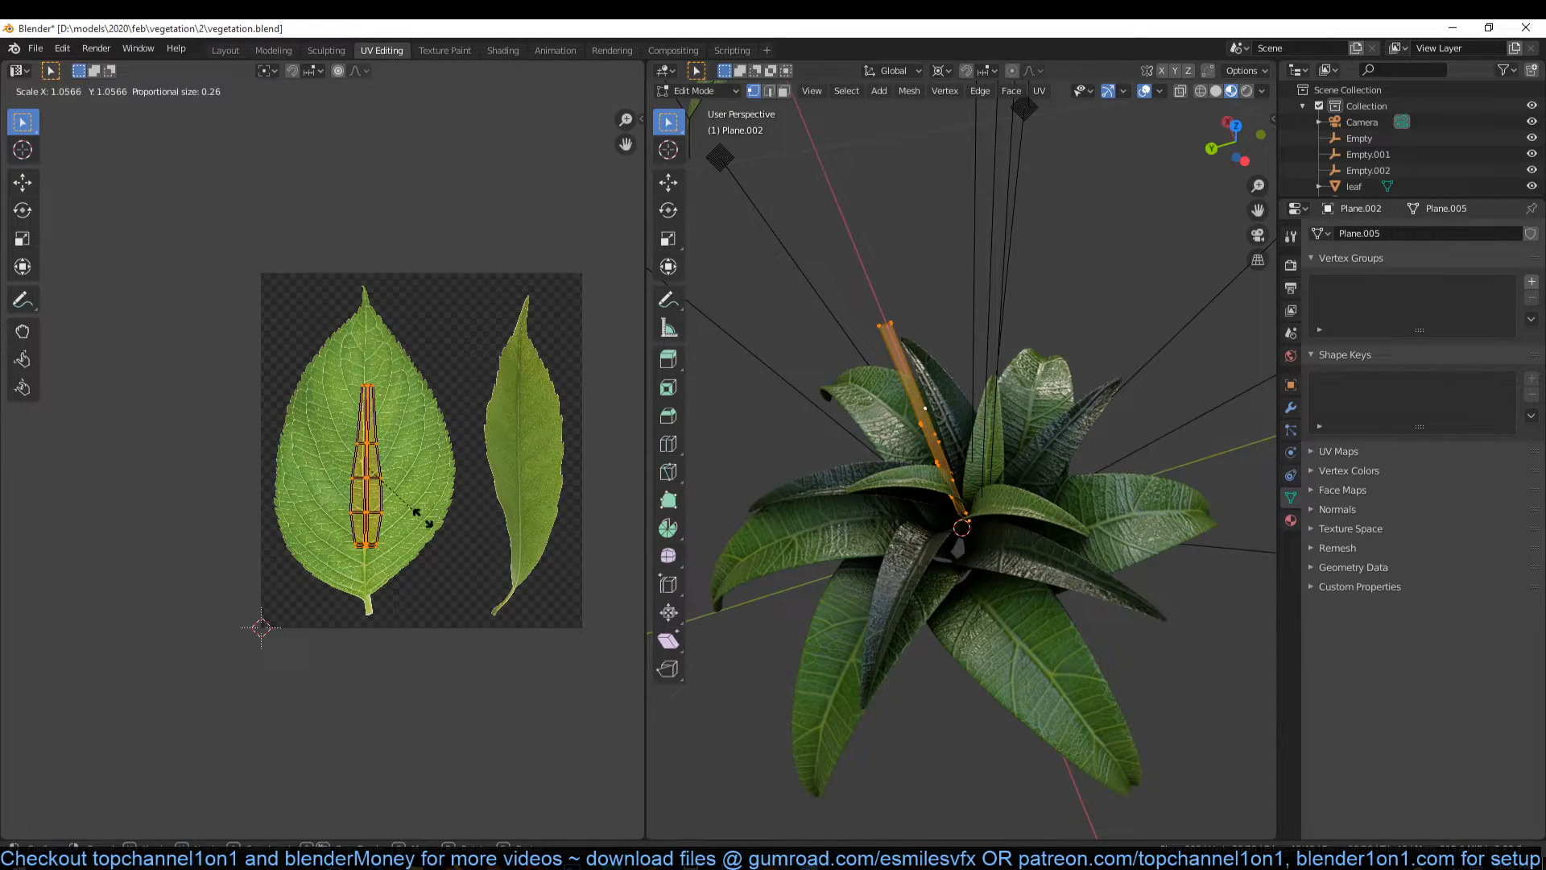
pyautogui.click(454, 536)
pyautogui.press('g')
pyautogui.click(449, 520)
pyautogui.press('Tab')
# Step: Scale the lowest leaf ring's UV island up by about 1.1, recentre it on the large leaf, and save the file
pyautogui.click(821, 547)
pyautogui.press('Tab')
pyautogui.press('s')
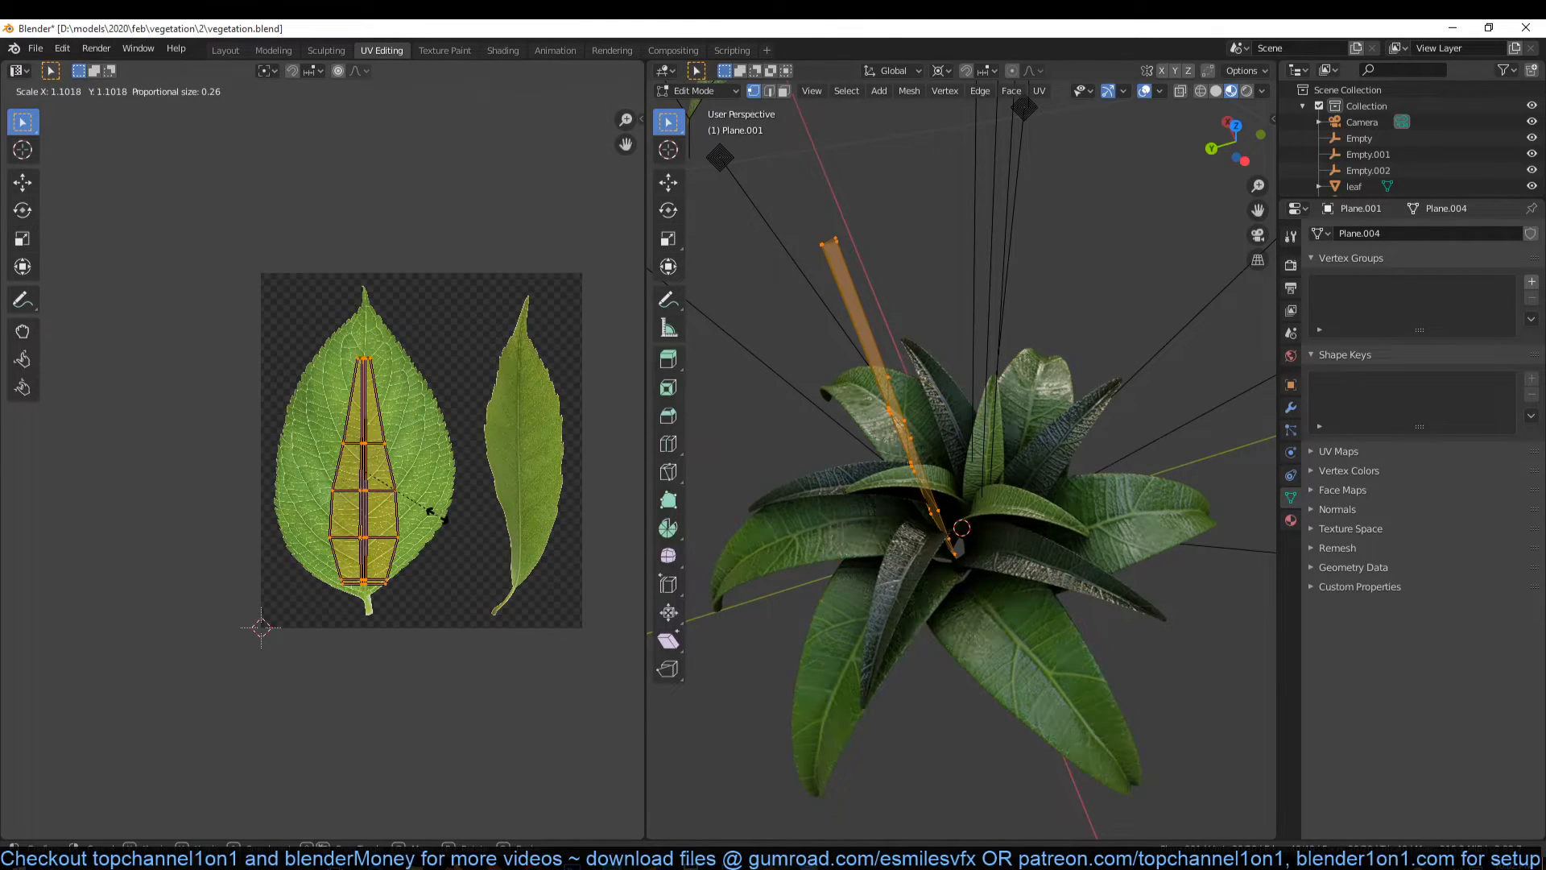
pyautogui.click(438, 515)
pyautogui.press('g')
pyautogui.click(441, 509)
pyautogui.press('Tab')
pyautogui.hotkey('ctrl', 's')
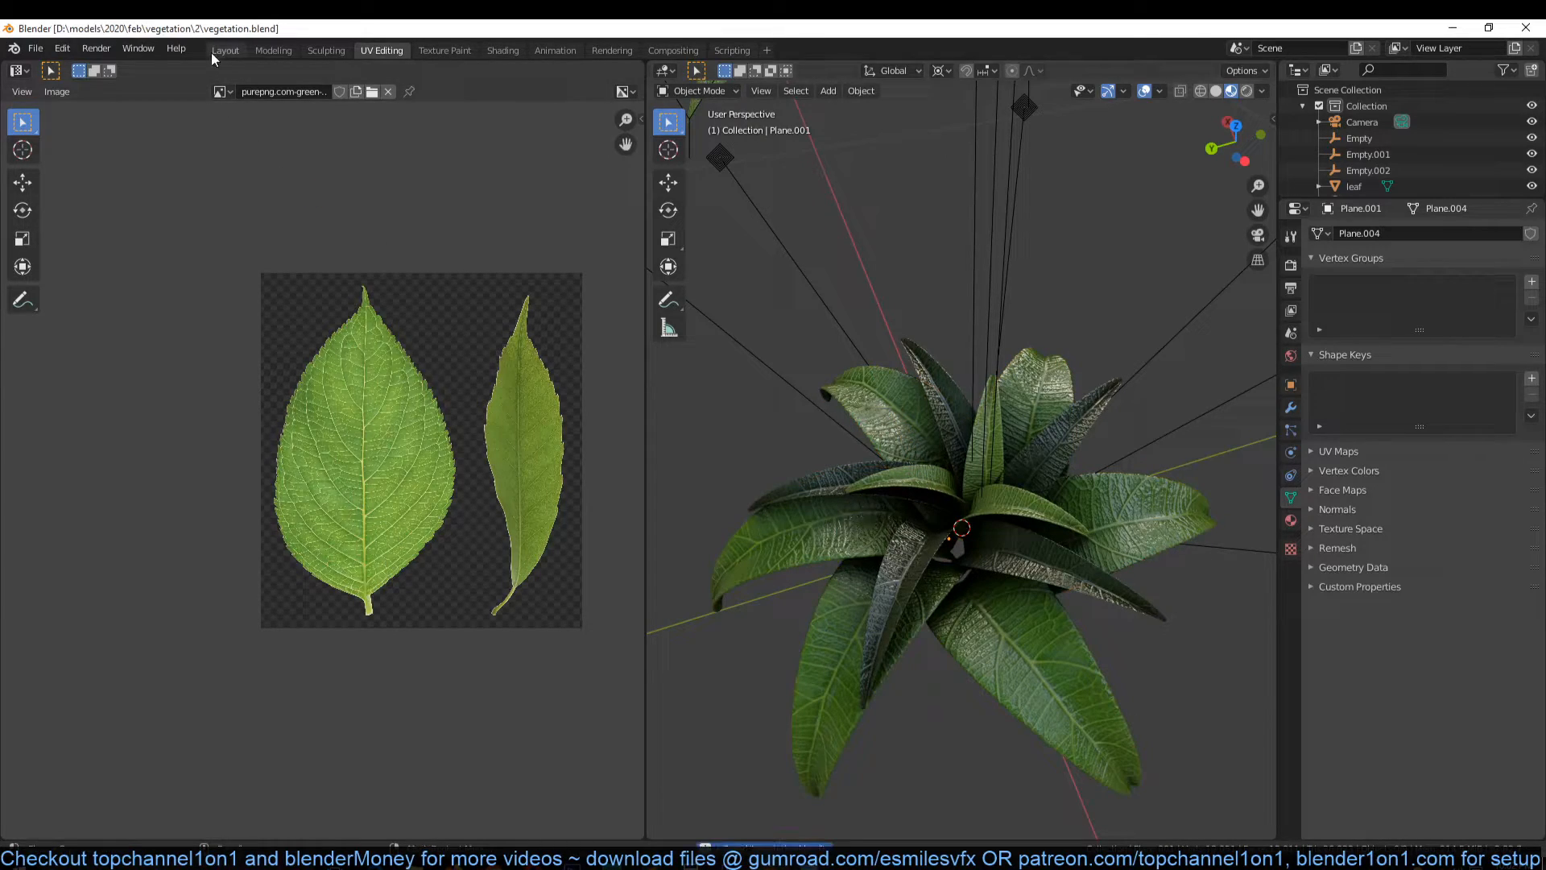
# Step: In the Layout workspace, duplicate the whole plant with its empties and place the copy about 1.8 m away along Y
pyautogui.click(212, 52)
pyautogui.moveTo(765, 302); pyautogui.dragTo(866, 331, button='middle')
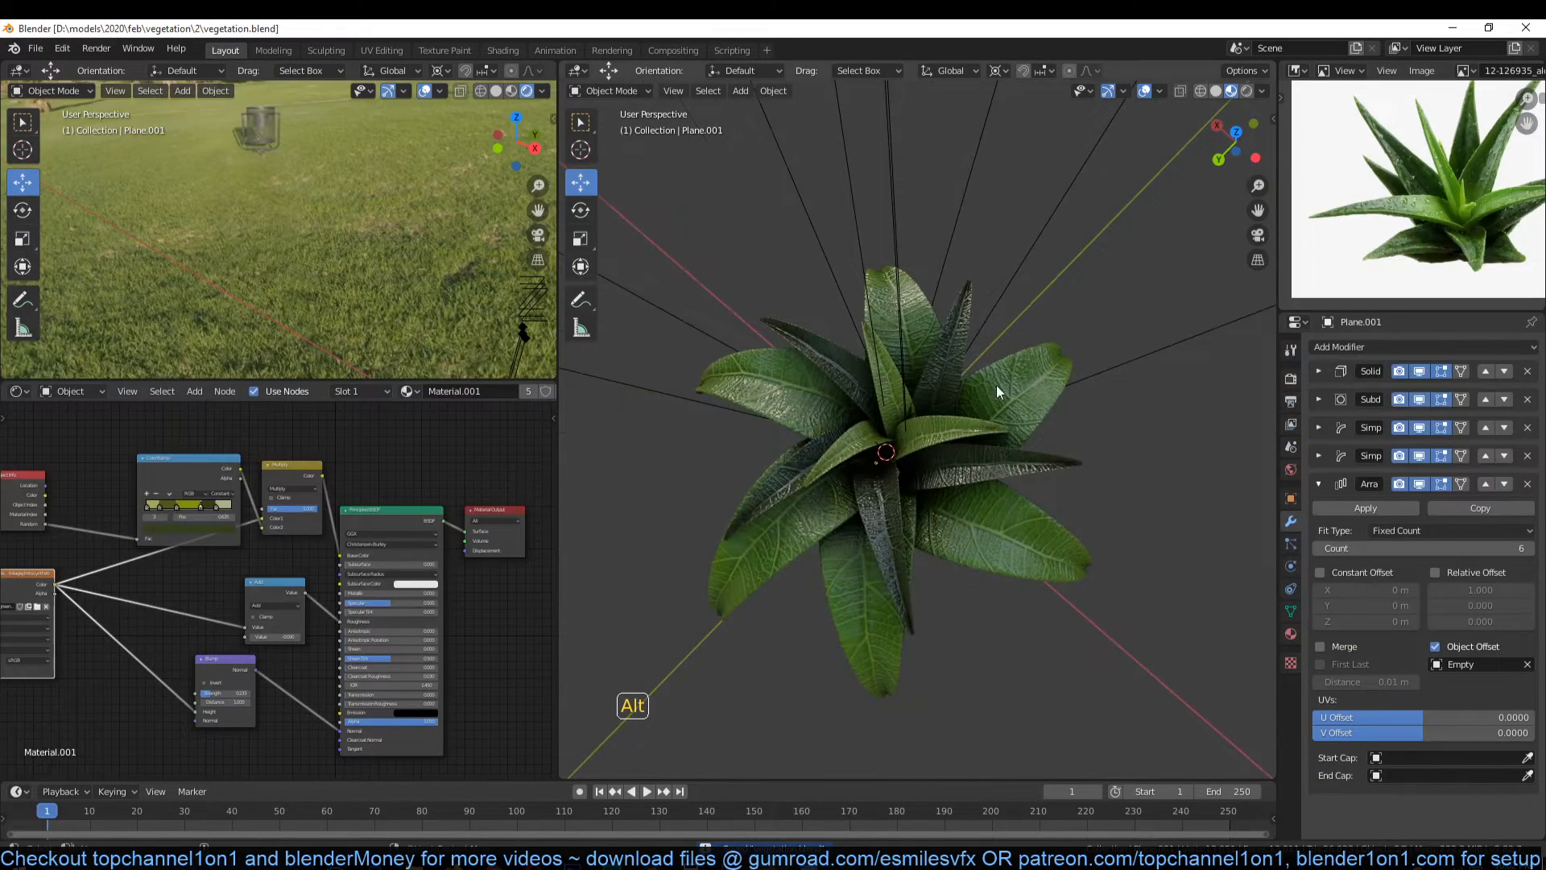
pyautogui.keyDown('alt'); pyautogui.moveTo(959, 455); pyautogui.dragTo(983, 379); pyautogui.keyUp('alt')
pyautogui.scroll(3, 964, 458)
pyautogui.keyDown('alt'); pyautogui.moveTo(872, 528); pyautogui.dragTo(862, 481); pyautogui.keyUp('alt')
pyautogui.click(1126, 536)
pyautogui.scroll(-5, 1071, 525)
pyautogui.moveTo(796, 330); pyautogui.dragTo(996, 541)
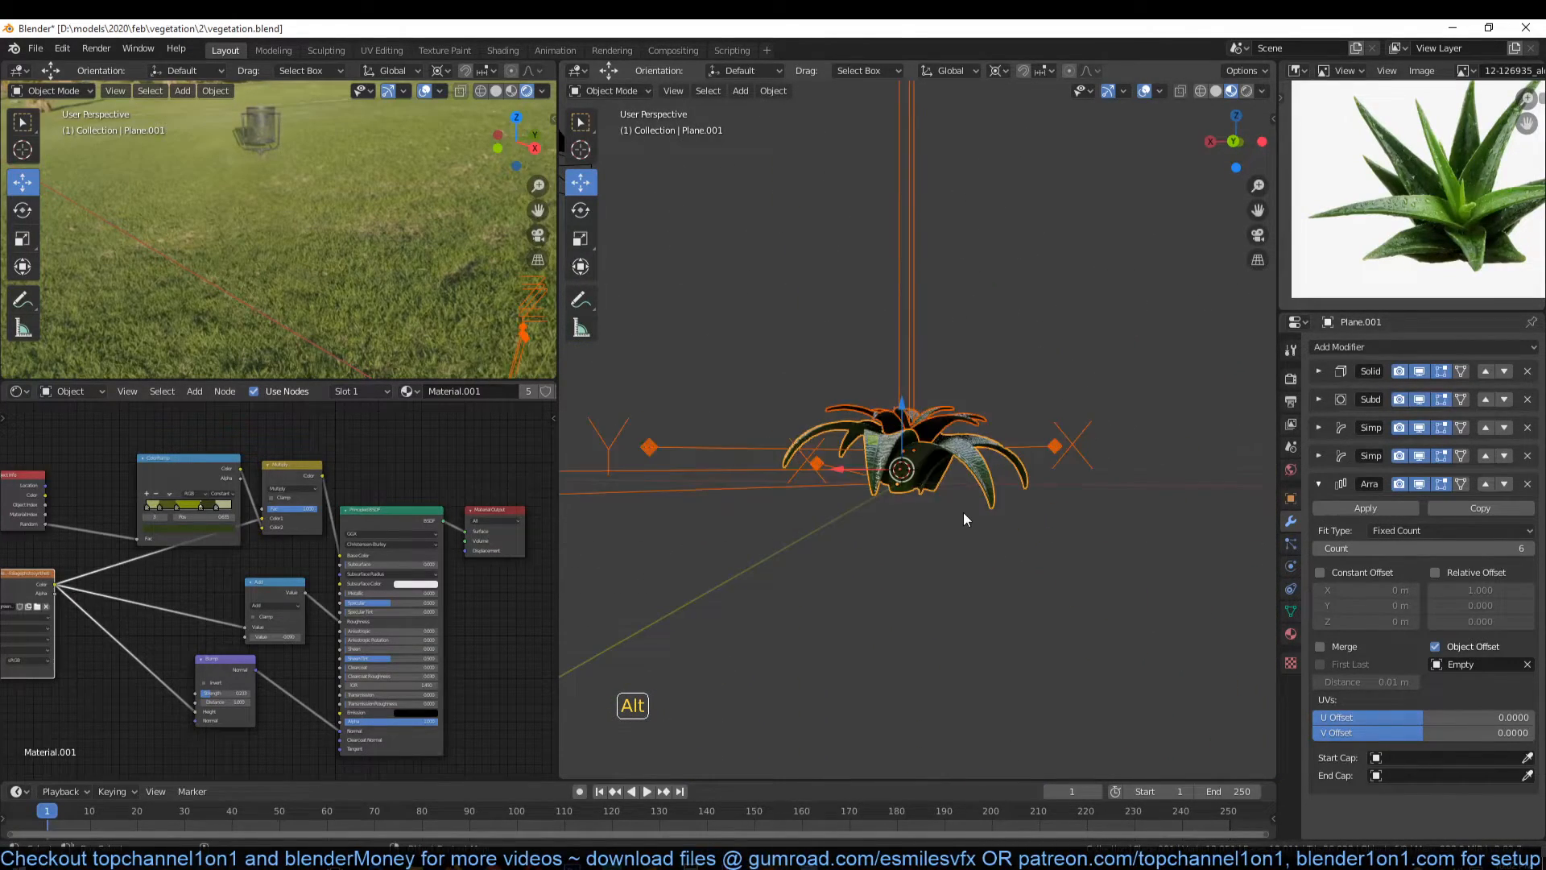
pyautogui.press('KP_7')
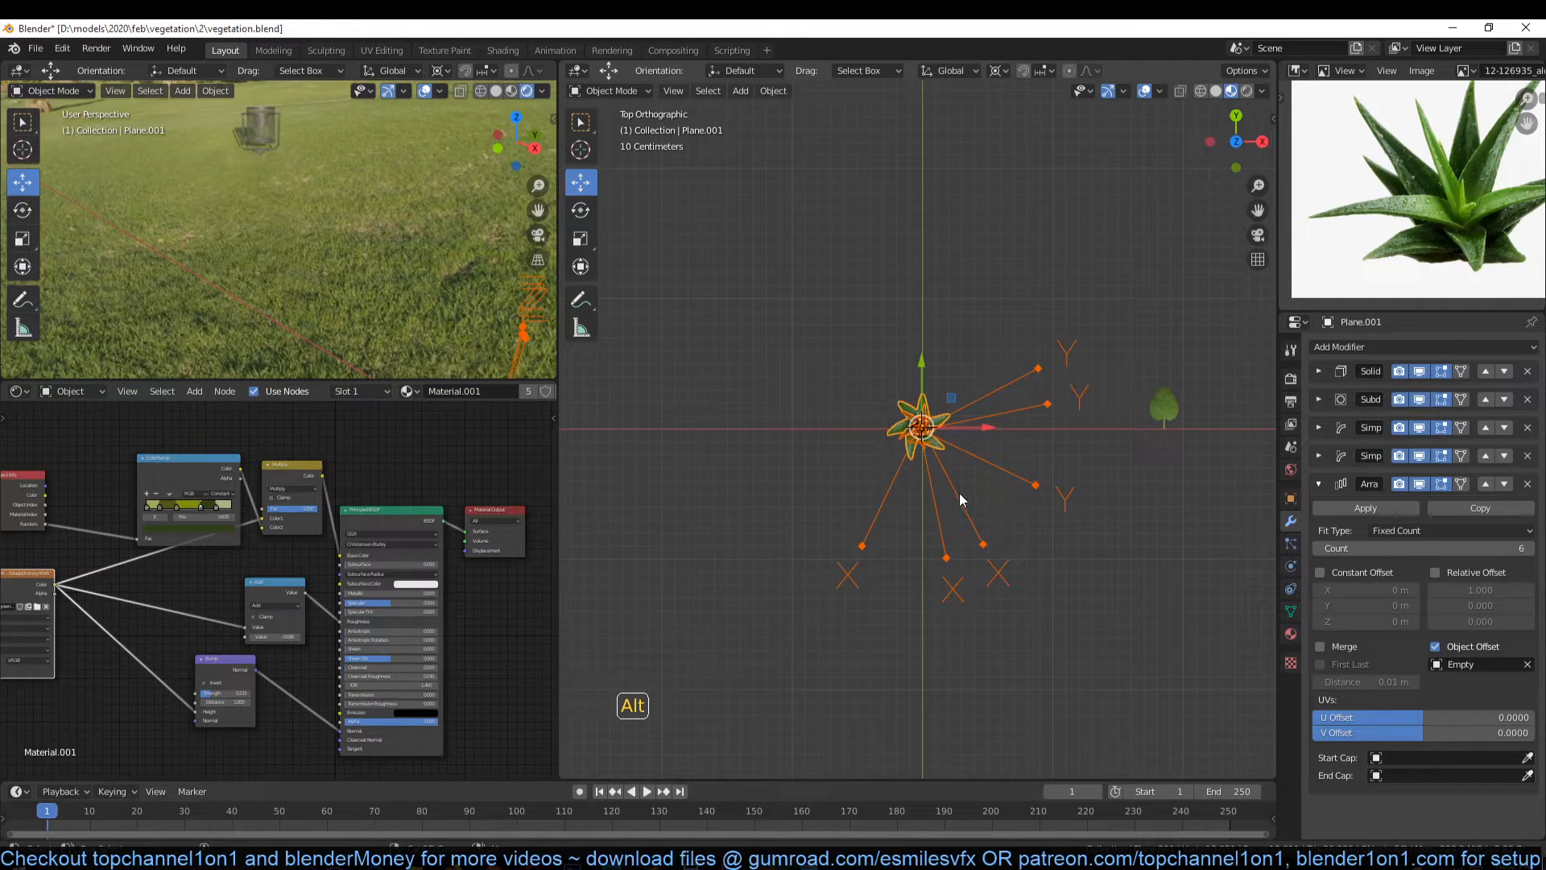
pyautogui.hotkey('shift', 'd')
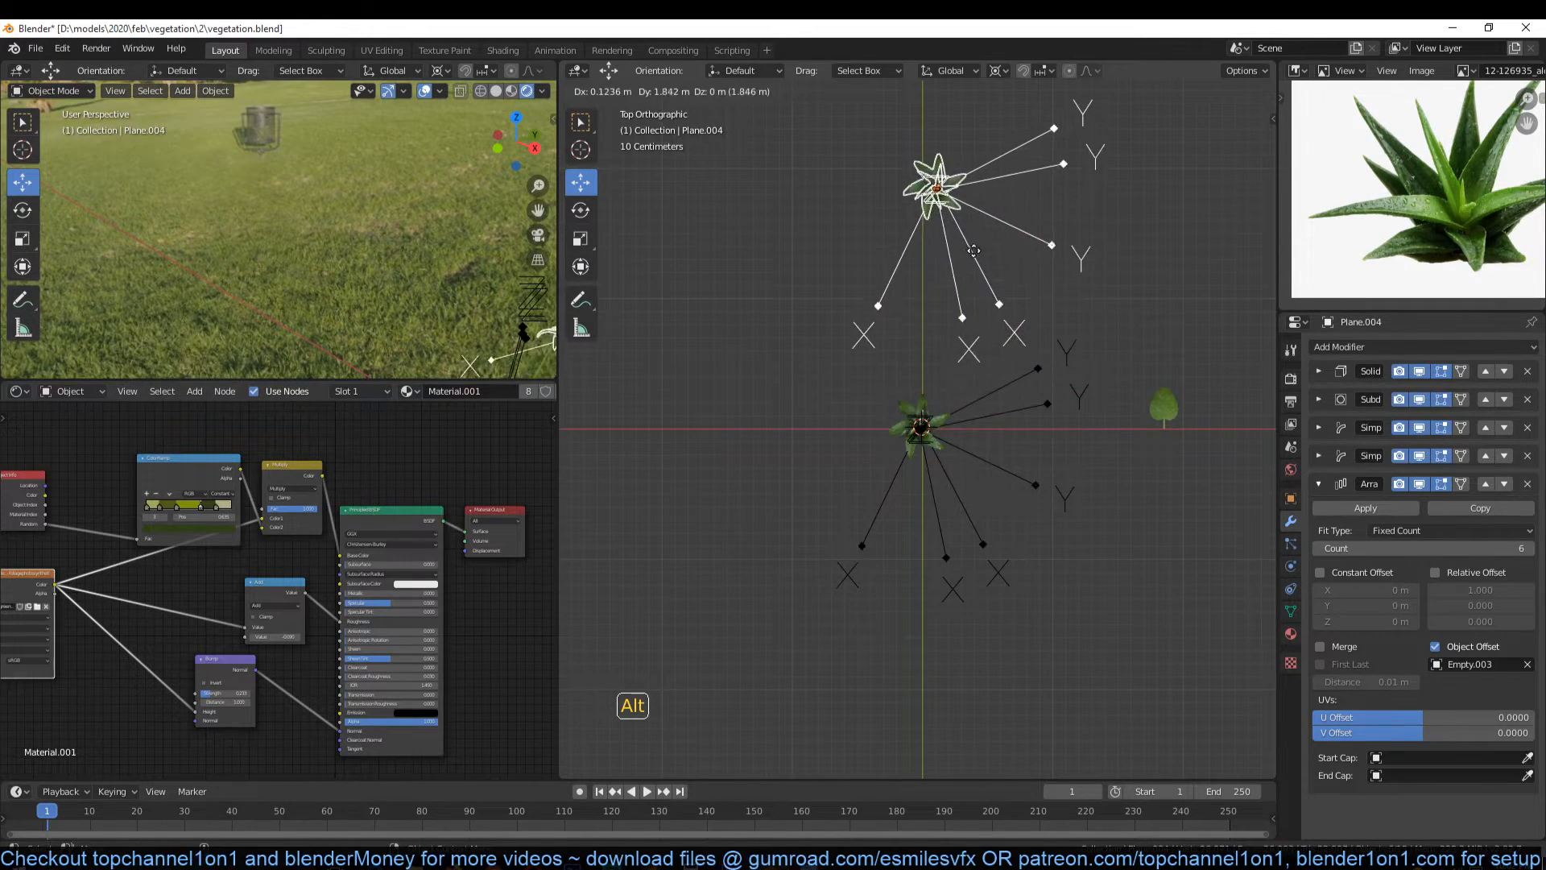
pyautogui.click(974, 256)
# Step: Examine the copied plant's leaves up close and beside the original plant, and save the file
pyautogui.press('KP_Decimal')
pyautogui.moveTo(989, 557); pyautogui.dragTo(988, 495, button='middle')
pyautogui.scroll(2, 815, 418)
pyautogui.hotkey('alt', 'a')
pyautogui.click(926, 441)
pyautogui.moveTo(915, 461); pyautogui.dragTo(940, 486, button='middle')
pyautogui.scroll(-3, 834, 468)
pyautogui.scroll(-3, 837, 506)
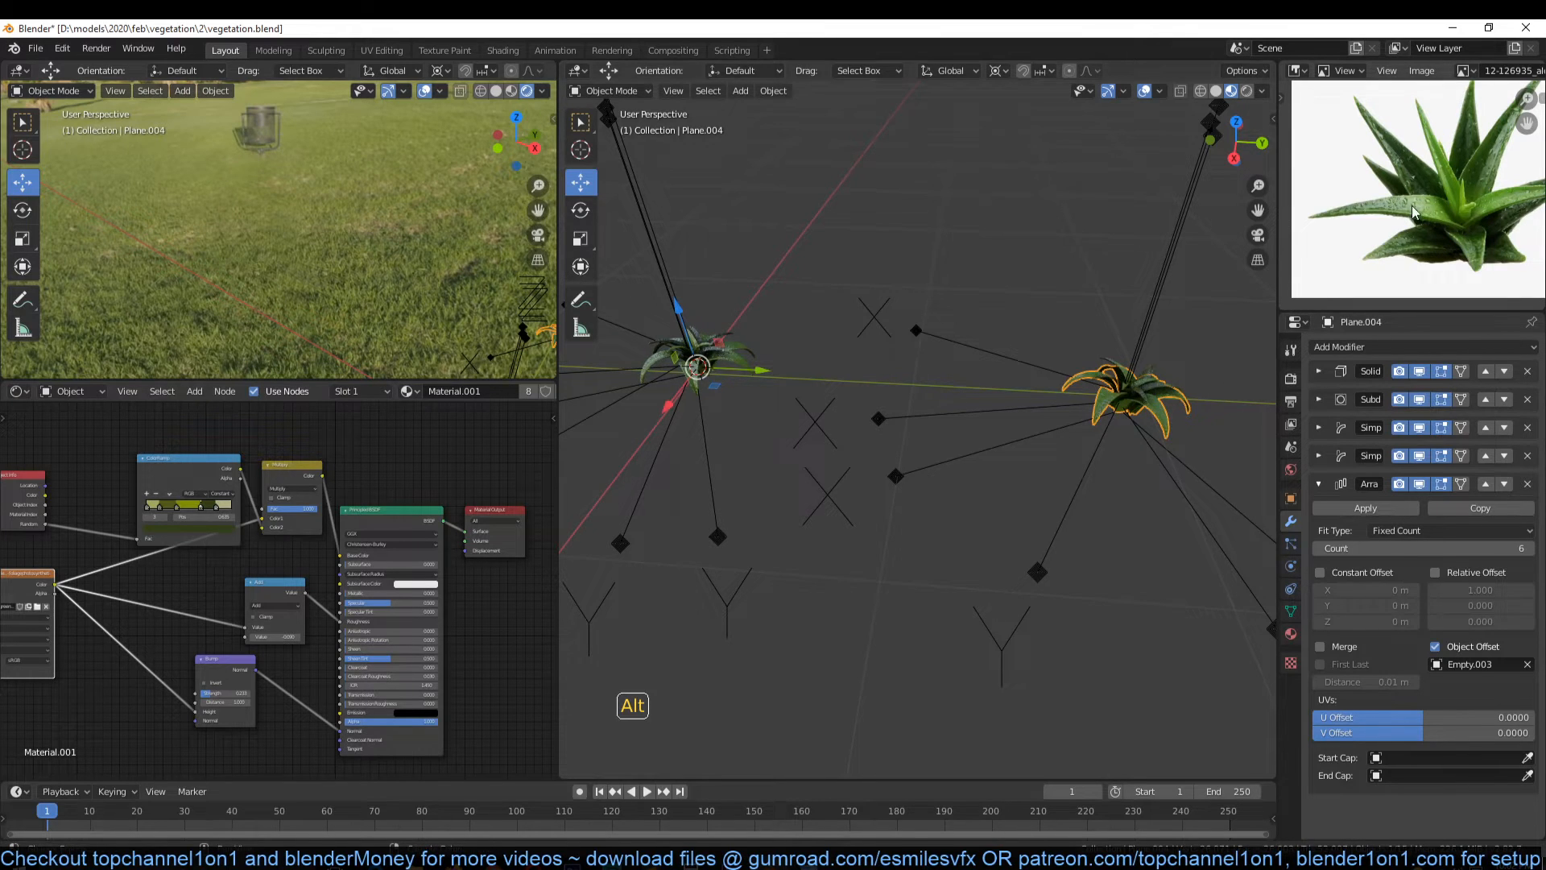
pyautogui.keyDown('alt'); pyautogui.moveTo(1097, 364); pyautogui.dragTo(974, 423, button='middle'); pyautogui.keyUp('alt')
pyautogui.keyDown('alt'); pyautogui.moveTo(974, 423); pyautogui.dragTo(1056, 528, button='right'); pyautogui.keyUp('alt')
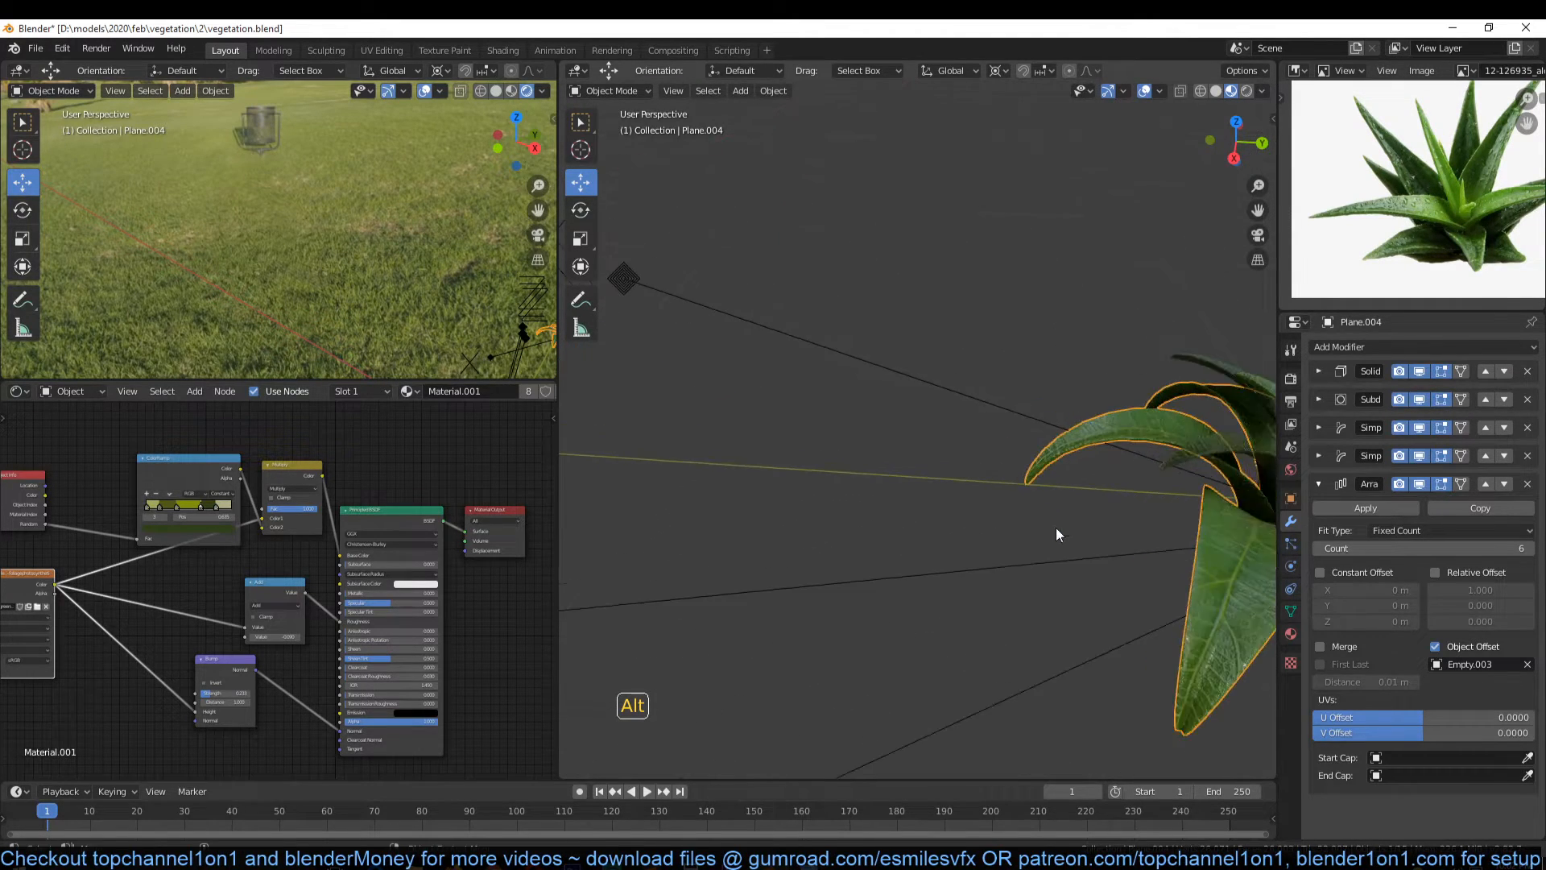
pyautogui.keyDown('alt'); pyautogui.moveTo(1056, 529); pyautogui.dragTo(871, 467, button='middle'); pyautogui.keyUp('alt')
pyautogui.hotkey('ctrl', 's')
# Step: Remove the Solidify modifier from all three leaf rings of the copied plant and save the file
pyautogui.moveTo(1023, 520)
pyautogui.keyDown('alt'); pyautogui.mouseDown(button='middle')
pyautogui.moveTo(1053, 594)
pyautogui.moveTo(887, 601)
pyautogui.moveTo(1001, 525)
pyautogui.mouseUp(button='middle'); pyautogui.keyUp('alt')
pyautogui.keyDown('alt'); pyautogui.moveTo(1156, 389); pyautogui.dragTo(852, 422, button='middle'); pyautogui.keyUp('alt')
pyautogui.click(1530, 370)
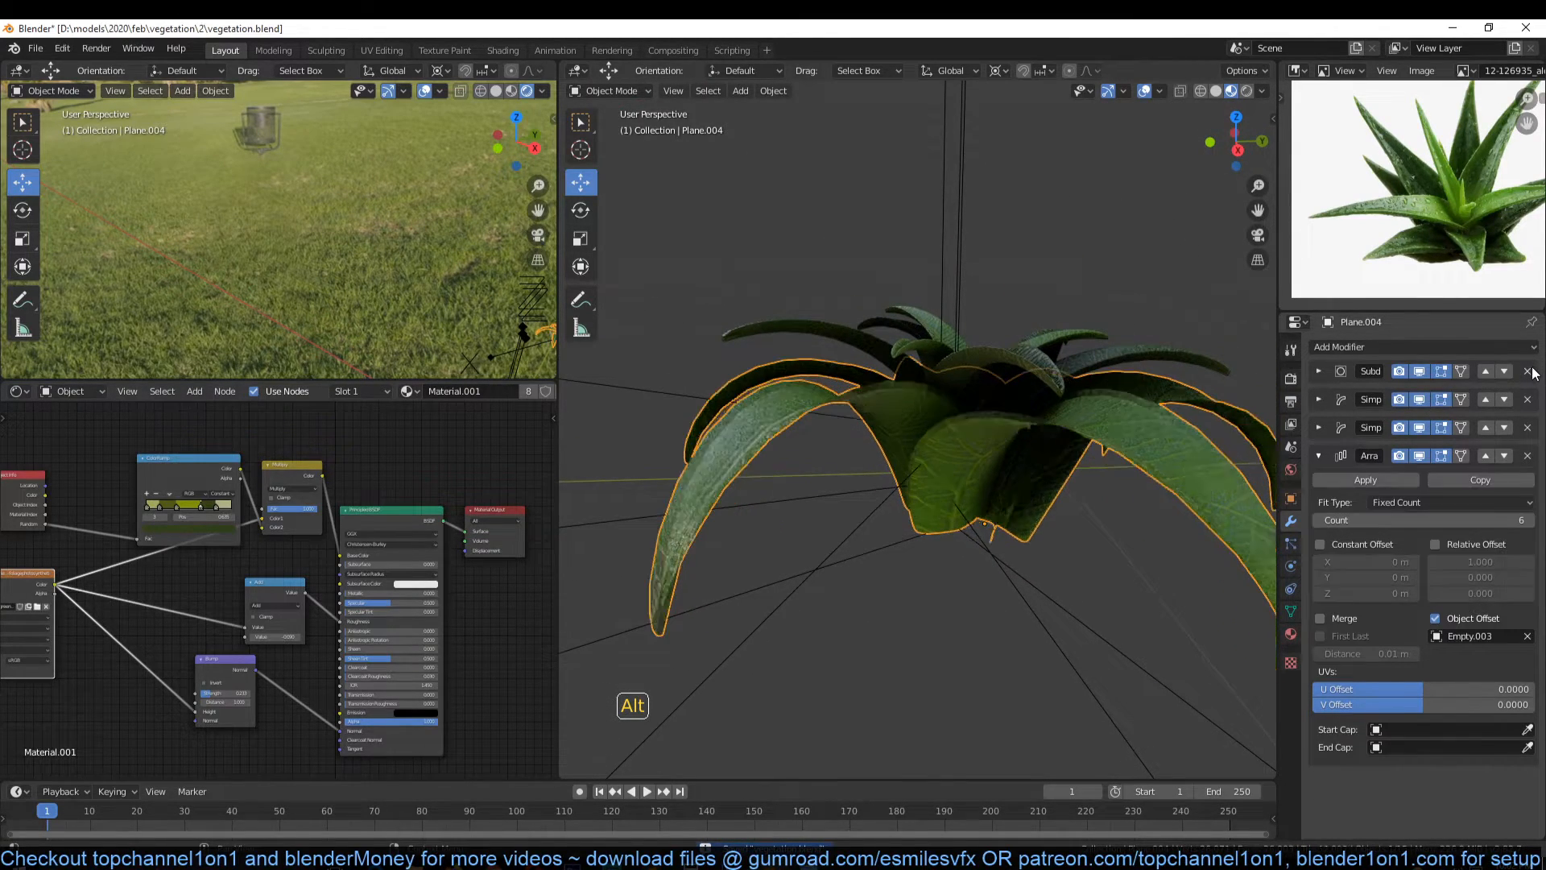
pyautogui.keyDown('alt'); pyautogui.moveTo(1051, 383); pyautogui.dragTo(1013, 455, button='middle'); pyautogui.keyUp('alt')
pyautogui.click(1012, 458)
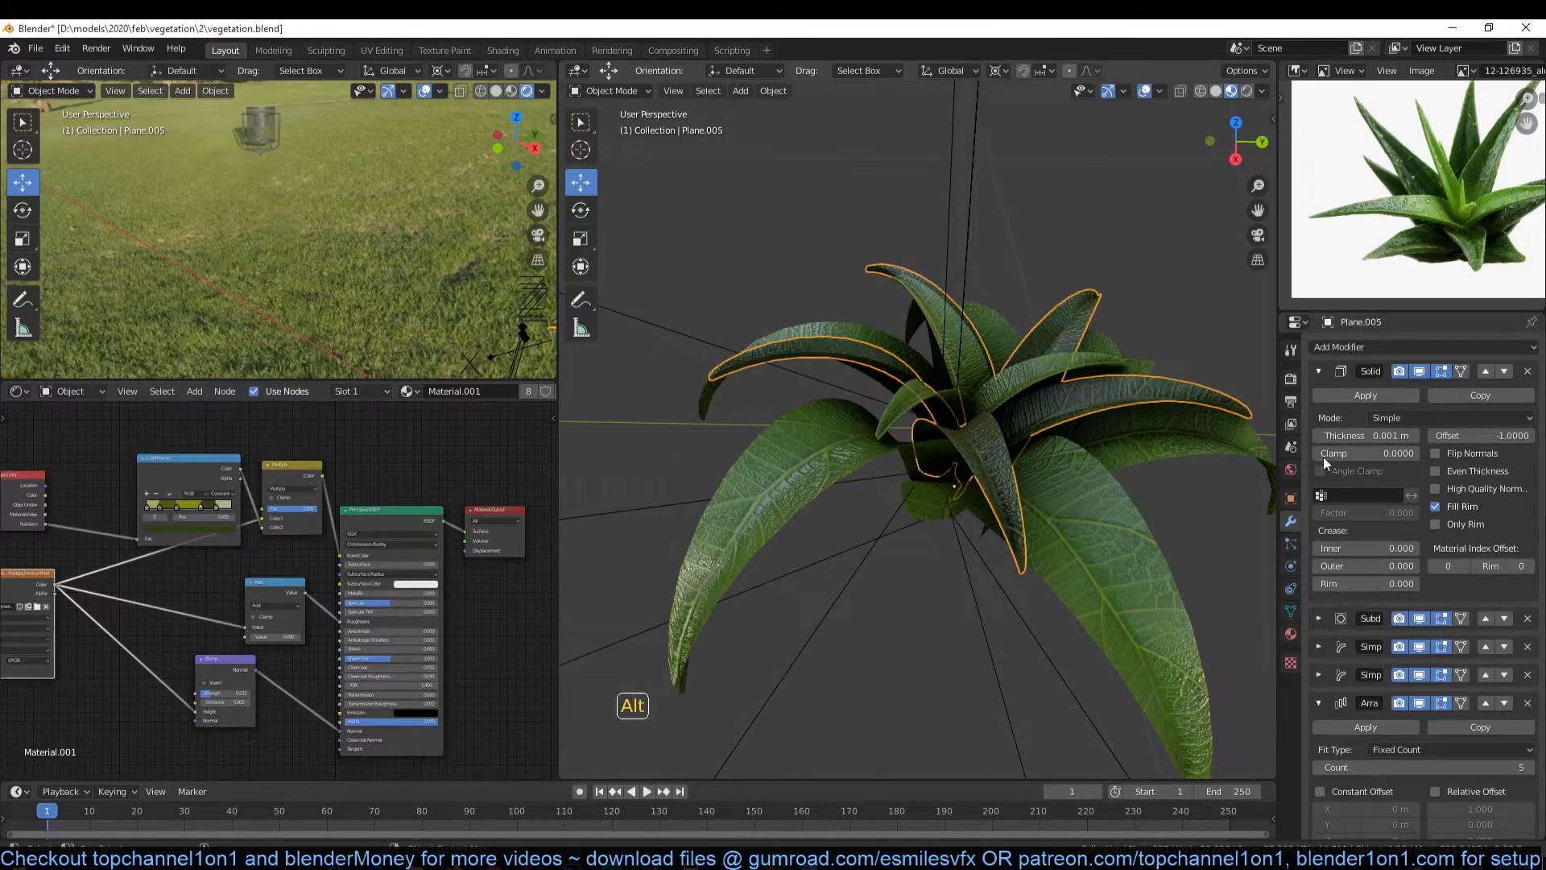
pyautogui.click(1528, 370)
pyautogui.click(1071, 365)
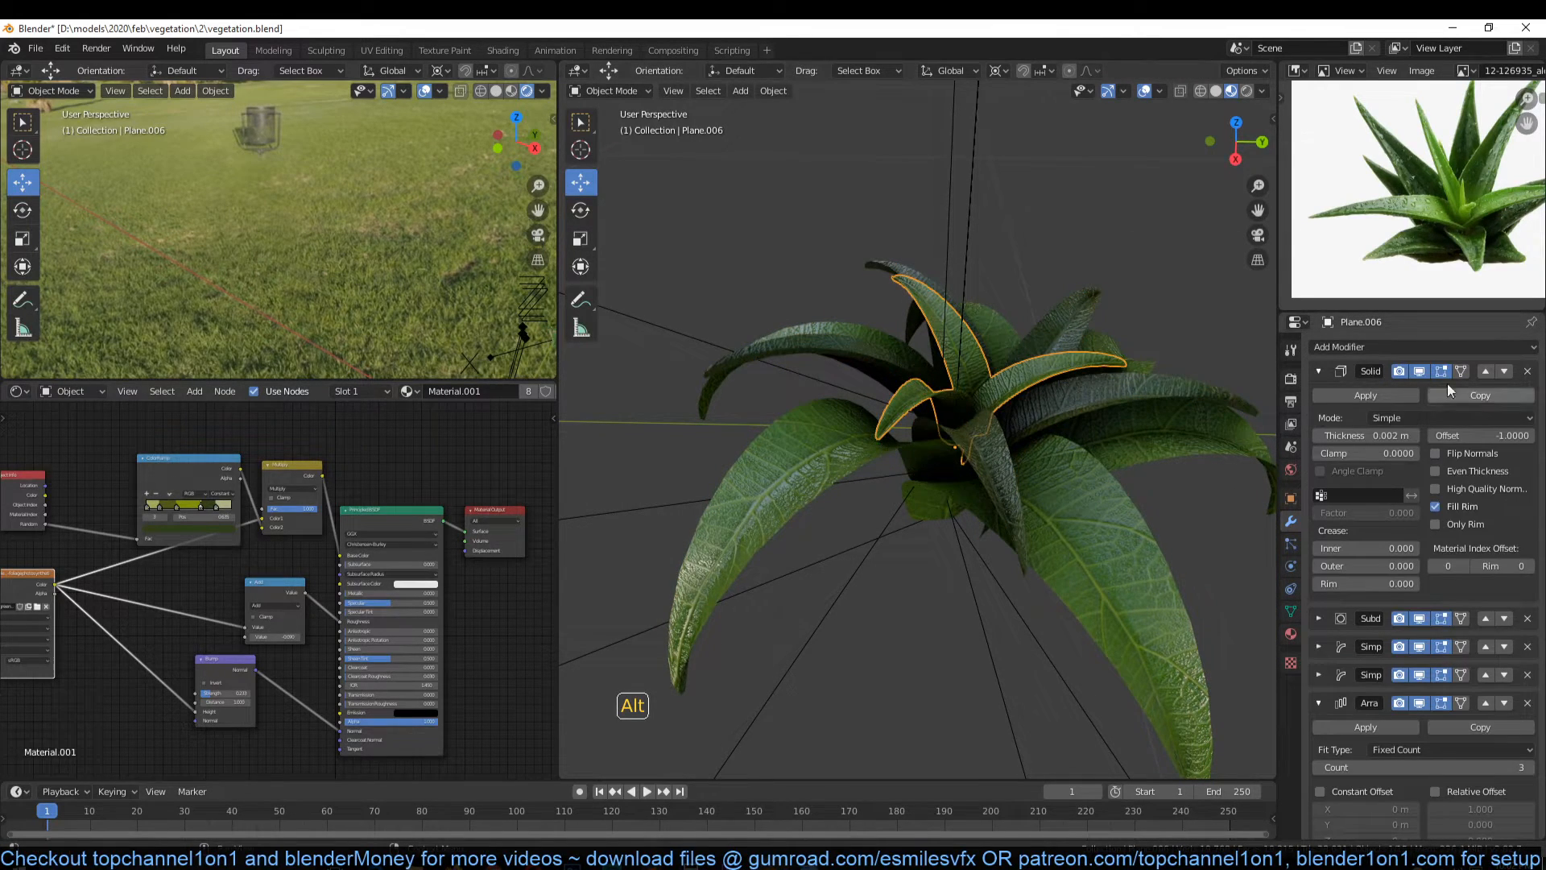
pyautogui.click(1528, 371)
pyautogui.hotkey('ctrl', 's')
pyautogui.keyDown('alt'); pyautogui.moveTo(1118, 452); pyautogui.dragTo(1042, 455, button='middle'); pyautogui.keyUp('alt')
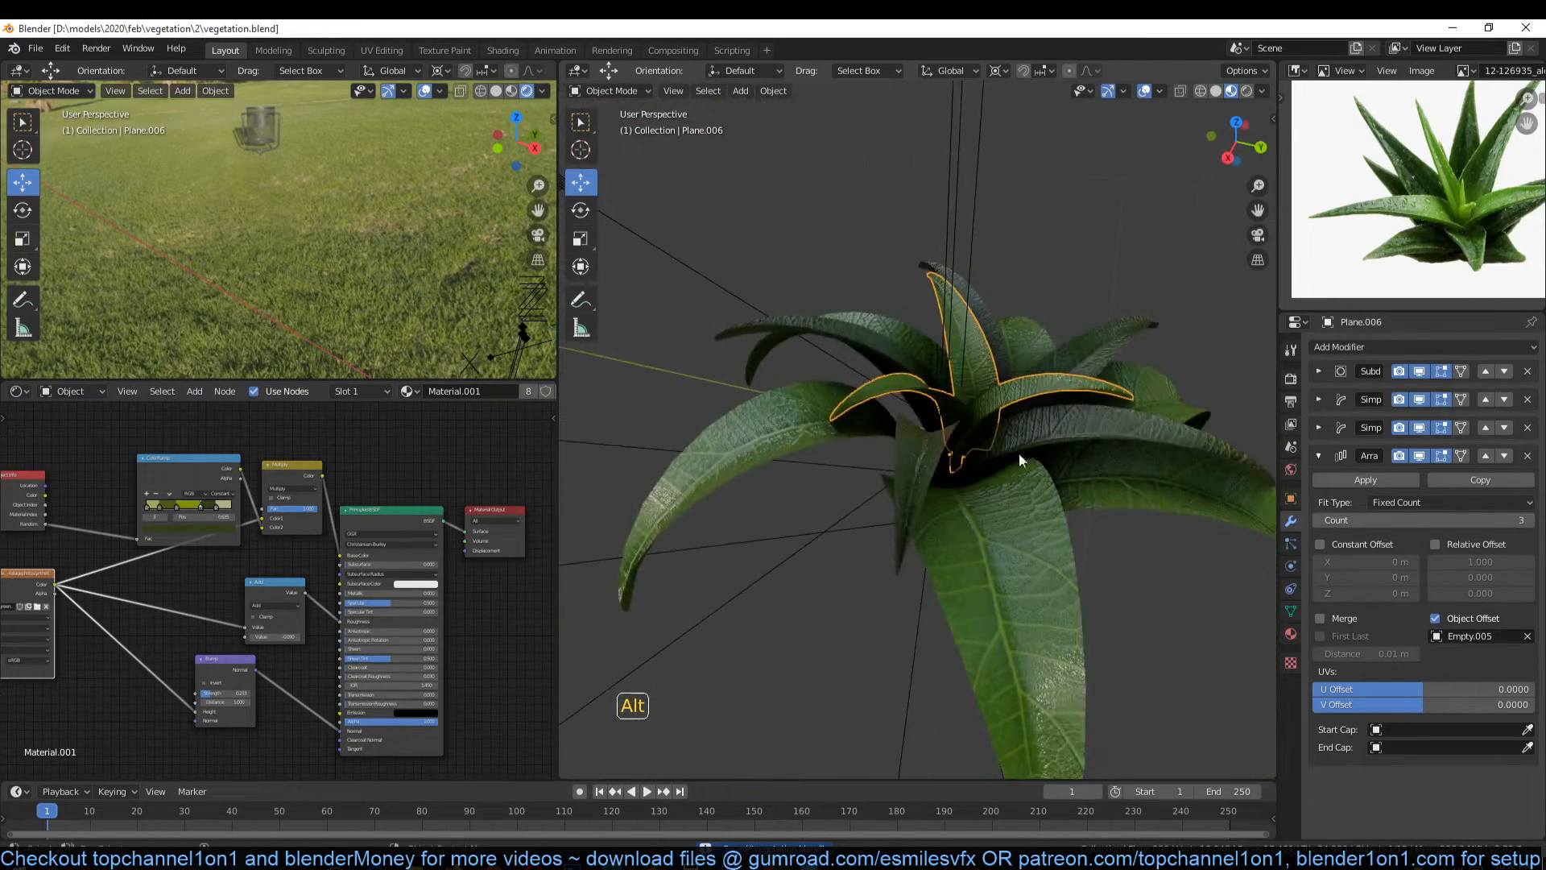
pyautogui.click(1011, 509)
pyautogui.scroll(-4, 1014, 511)
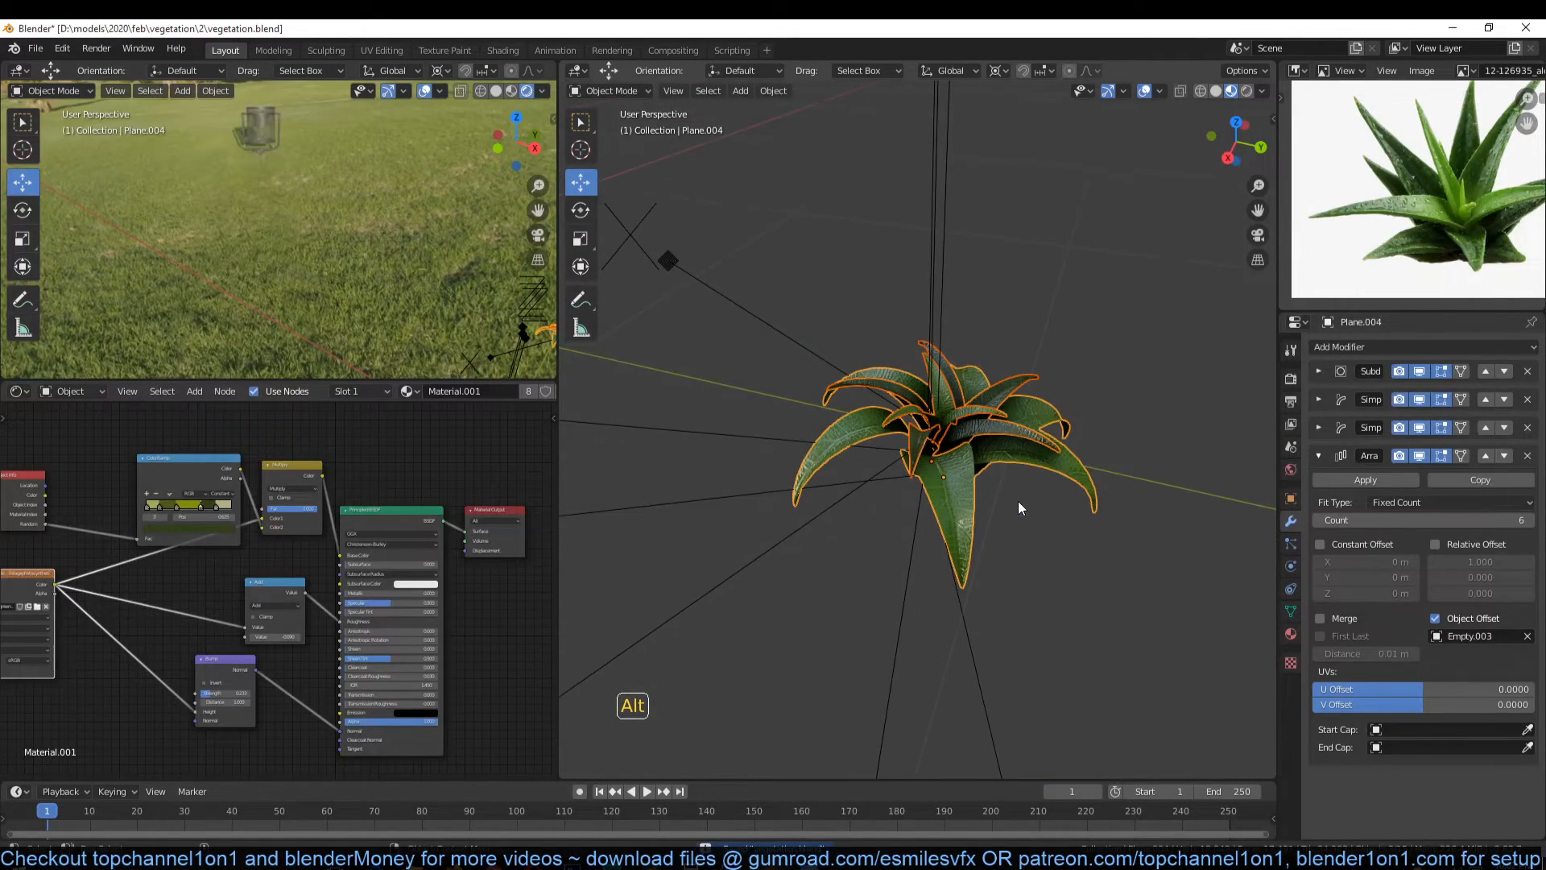
pyautogui.keyDown('alt'); pyautogui.moveTo(1044, 411); pyautogui.dragTo(1042, 368, button='middle'); pyautogui.keyUp('alt')
pyautogui.press('g')
pyautogui.rightClick(905, 438)
pyautogui.press('g')
pyautogui.rightClick(925, 420)
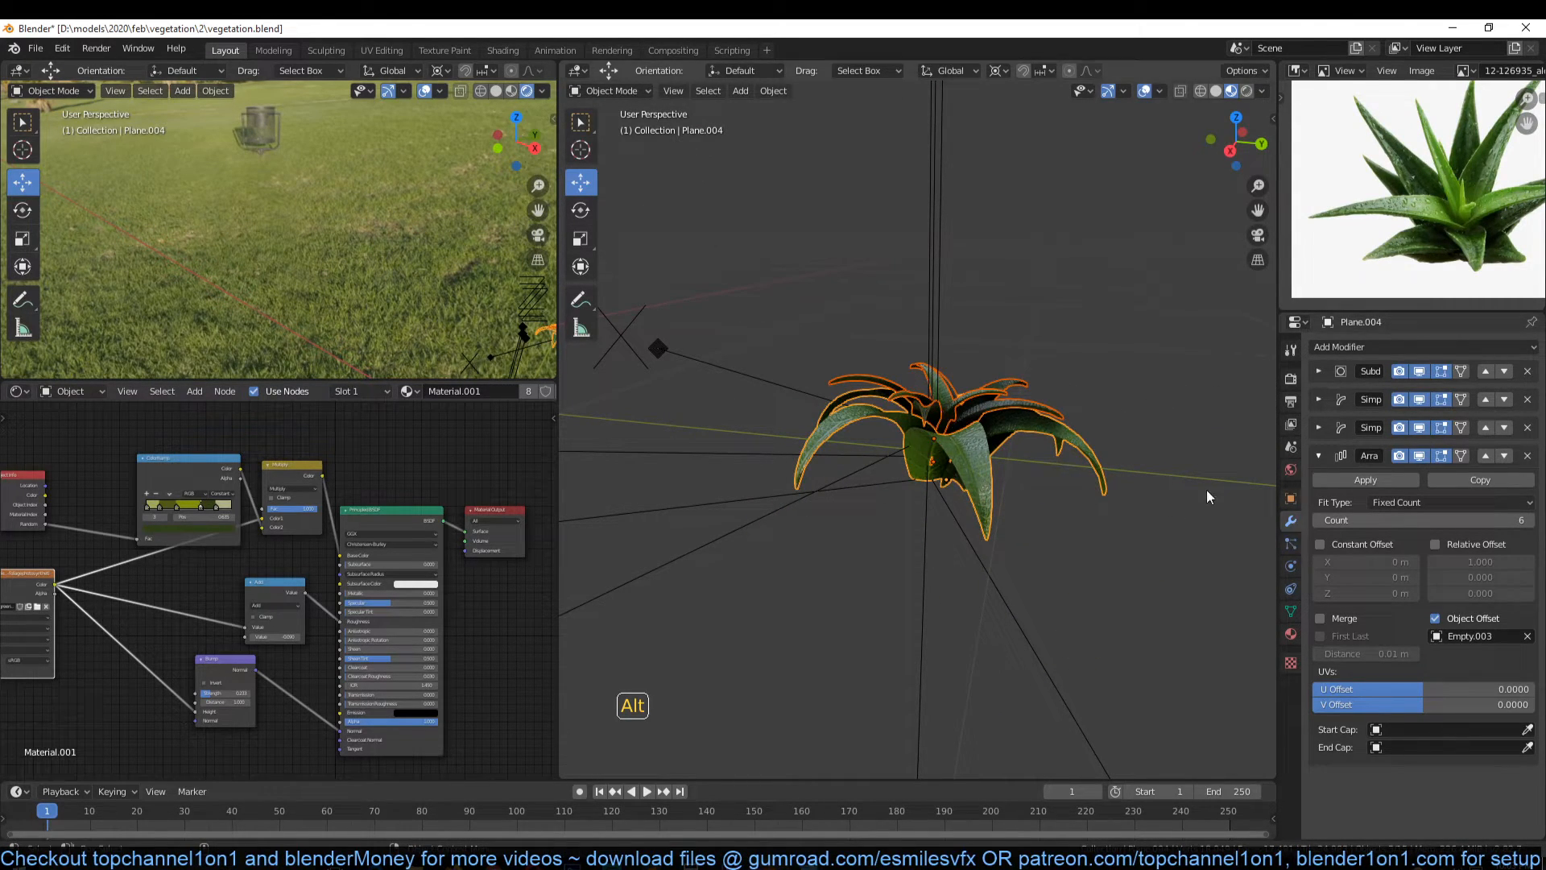
pyautogui.press('g')
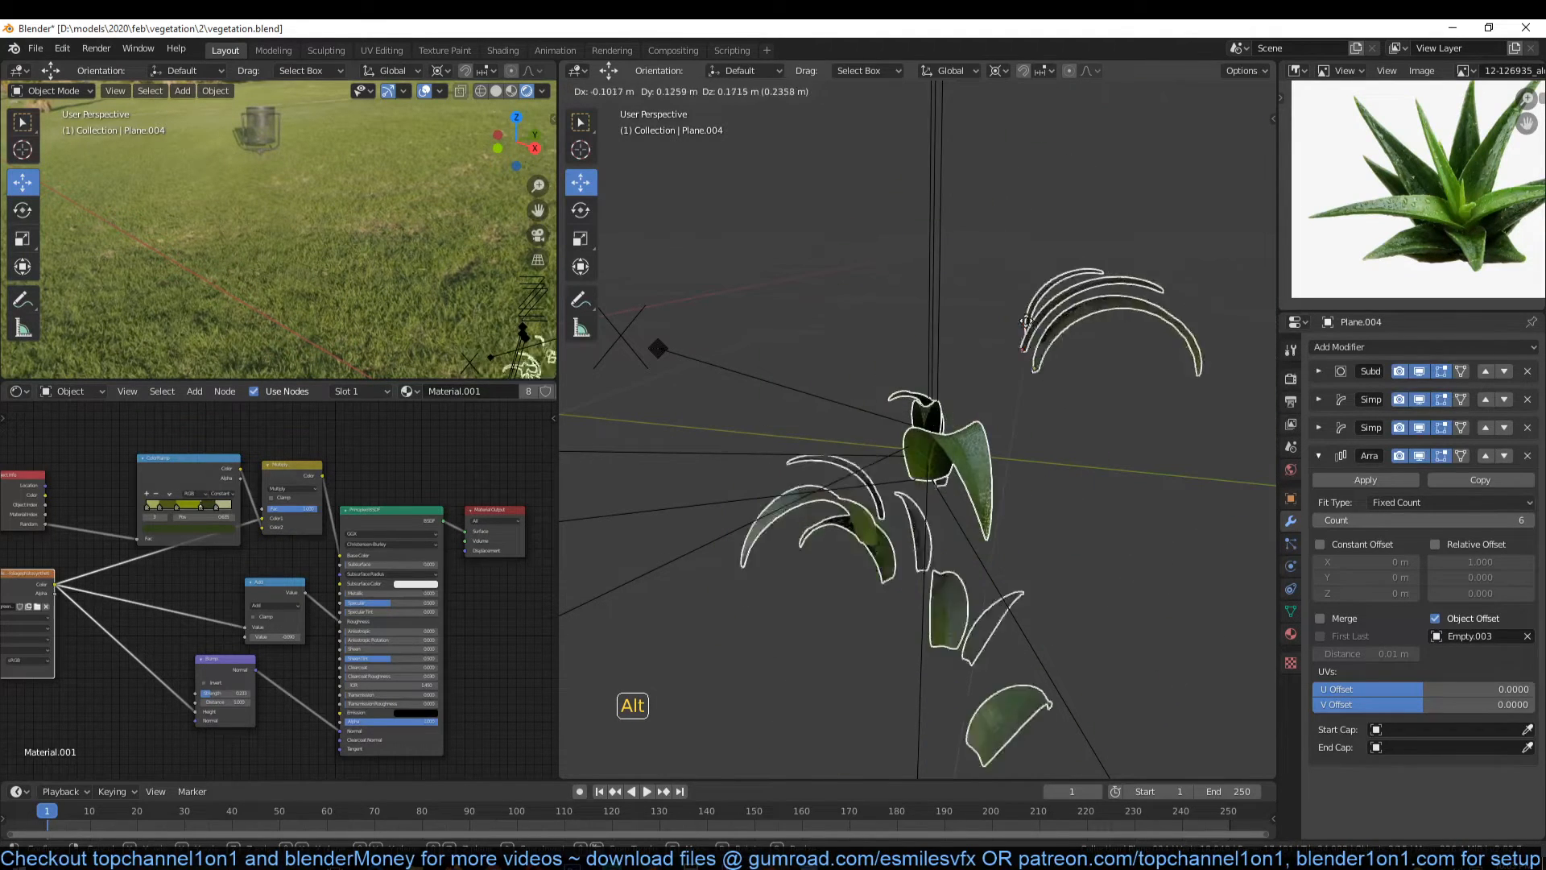
pyautogui.rightClick(881, 387)
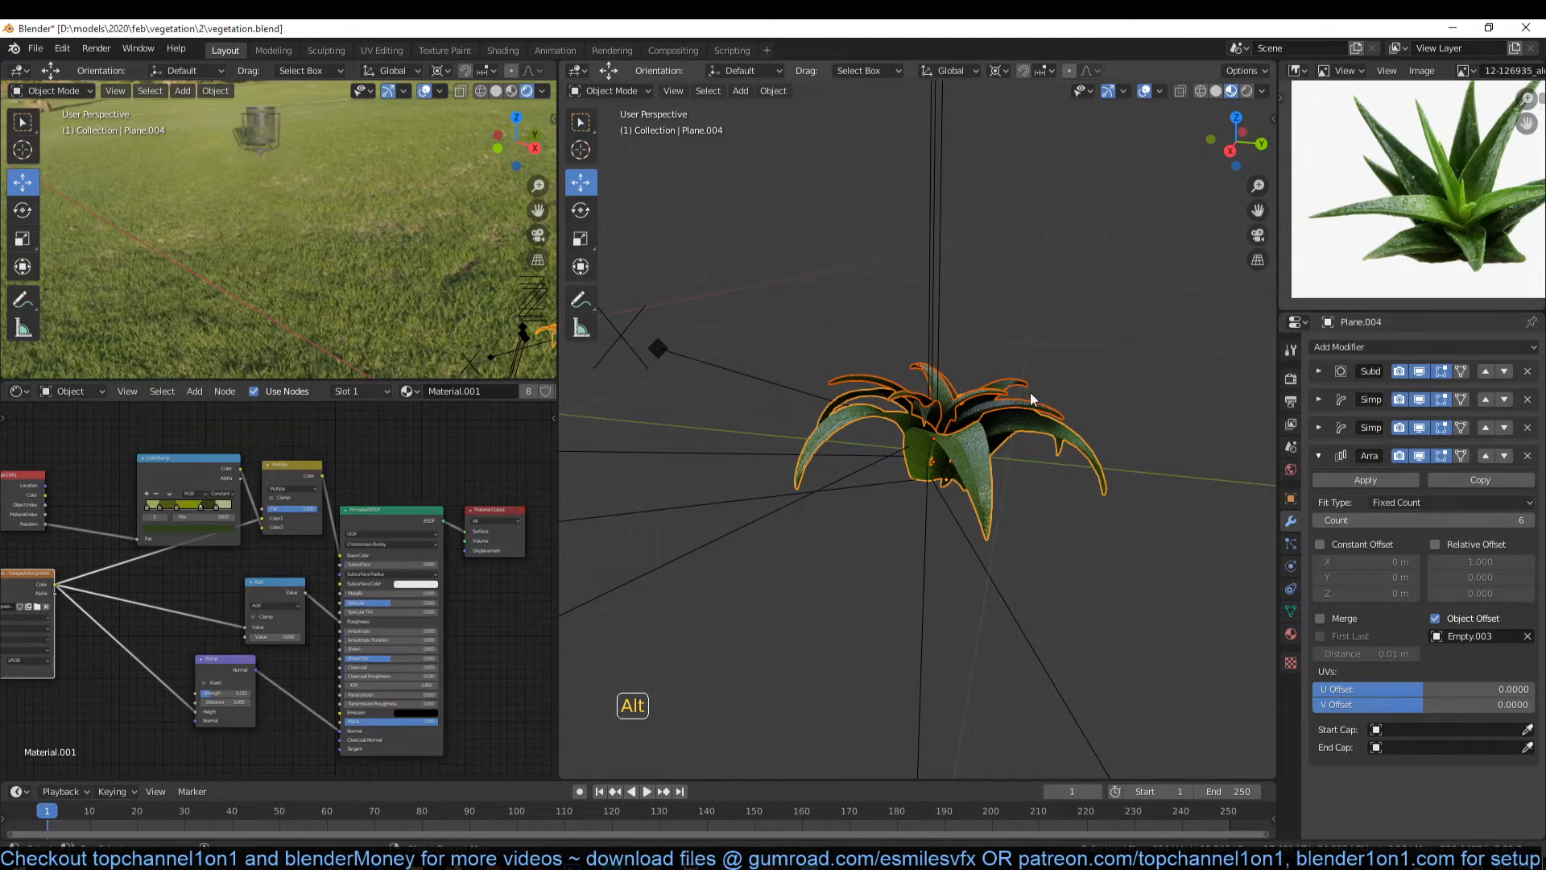
# Step: Remove the Subdivision modifier from each of the copied plant's three leaf rings and select all three rings
pyautogui.moveTo(1034, 388); pyautogui.dragTo(1031, 417, button='middle')
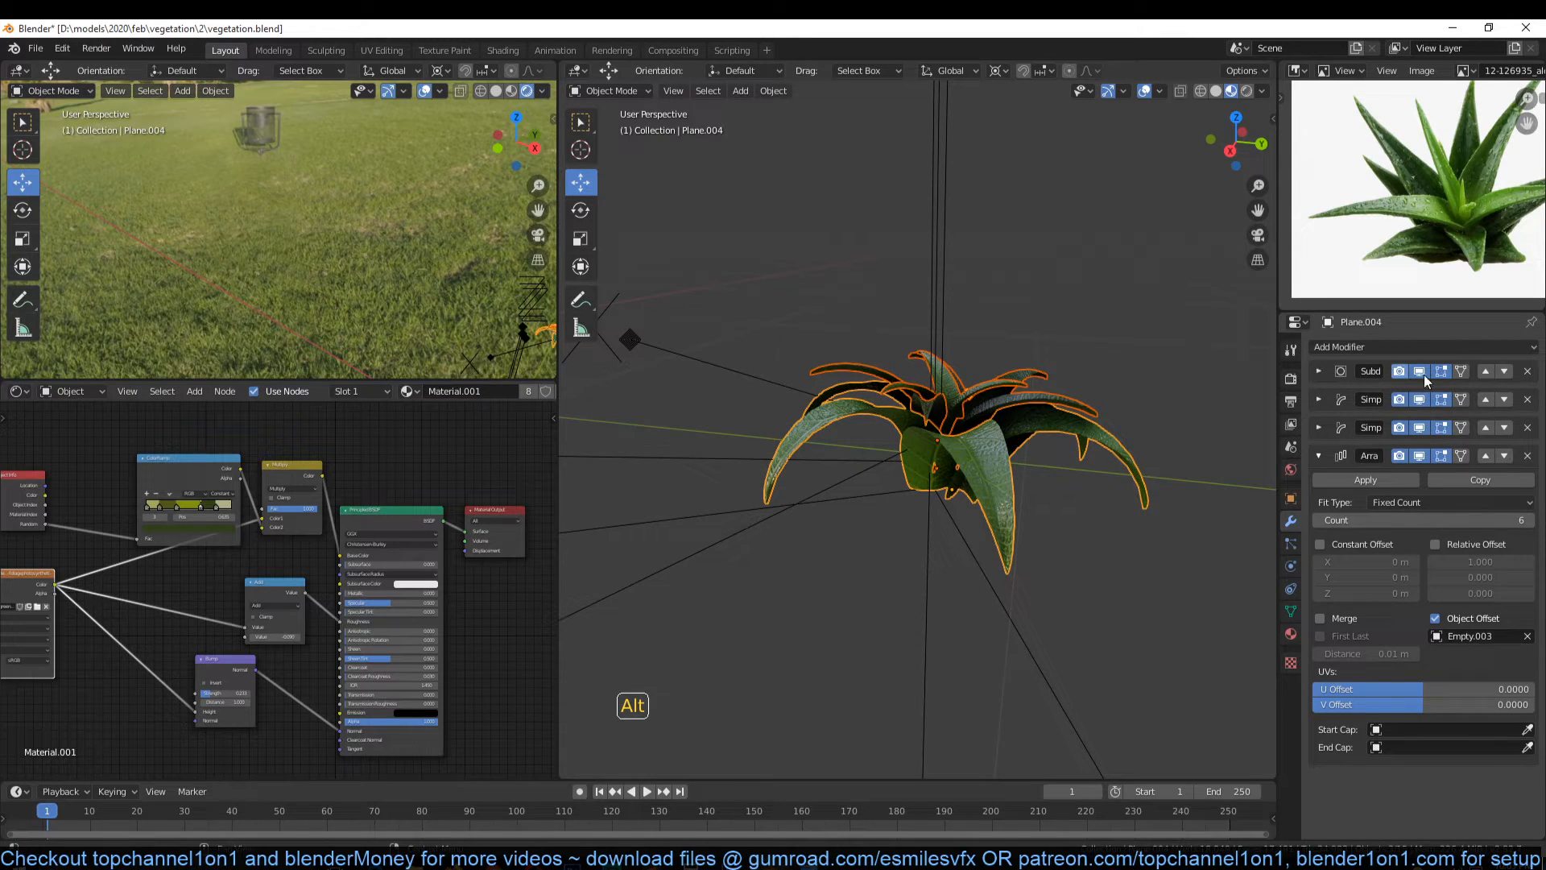
pyautogui.click(1110, 469)
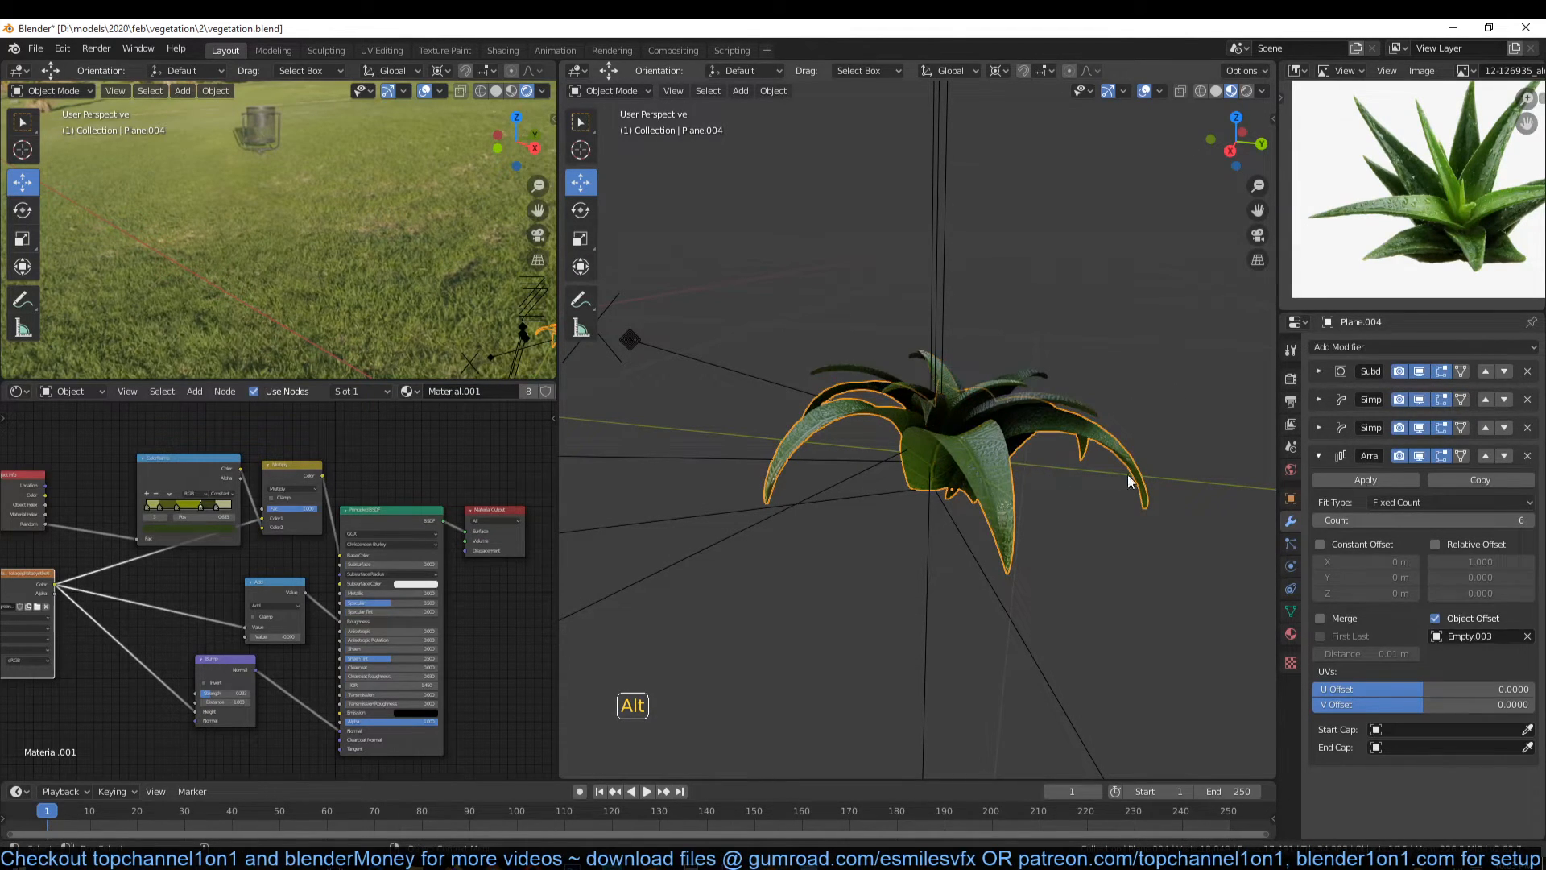
pyautogui.click(1529, 372)
pyautogui.moveTo(1116, 433); pyautogui.dragTo(1130, 485, button='middle')
pyautogui.click(1004, 430)
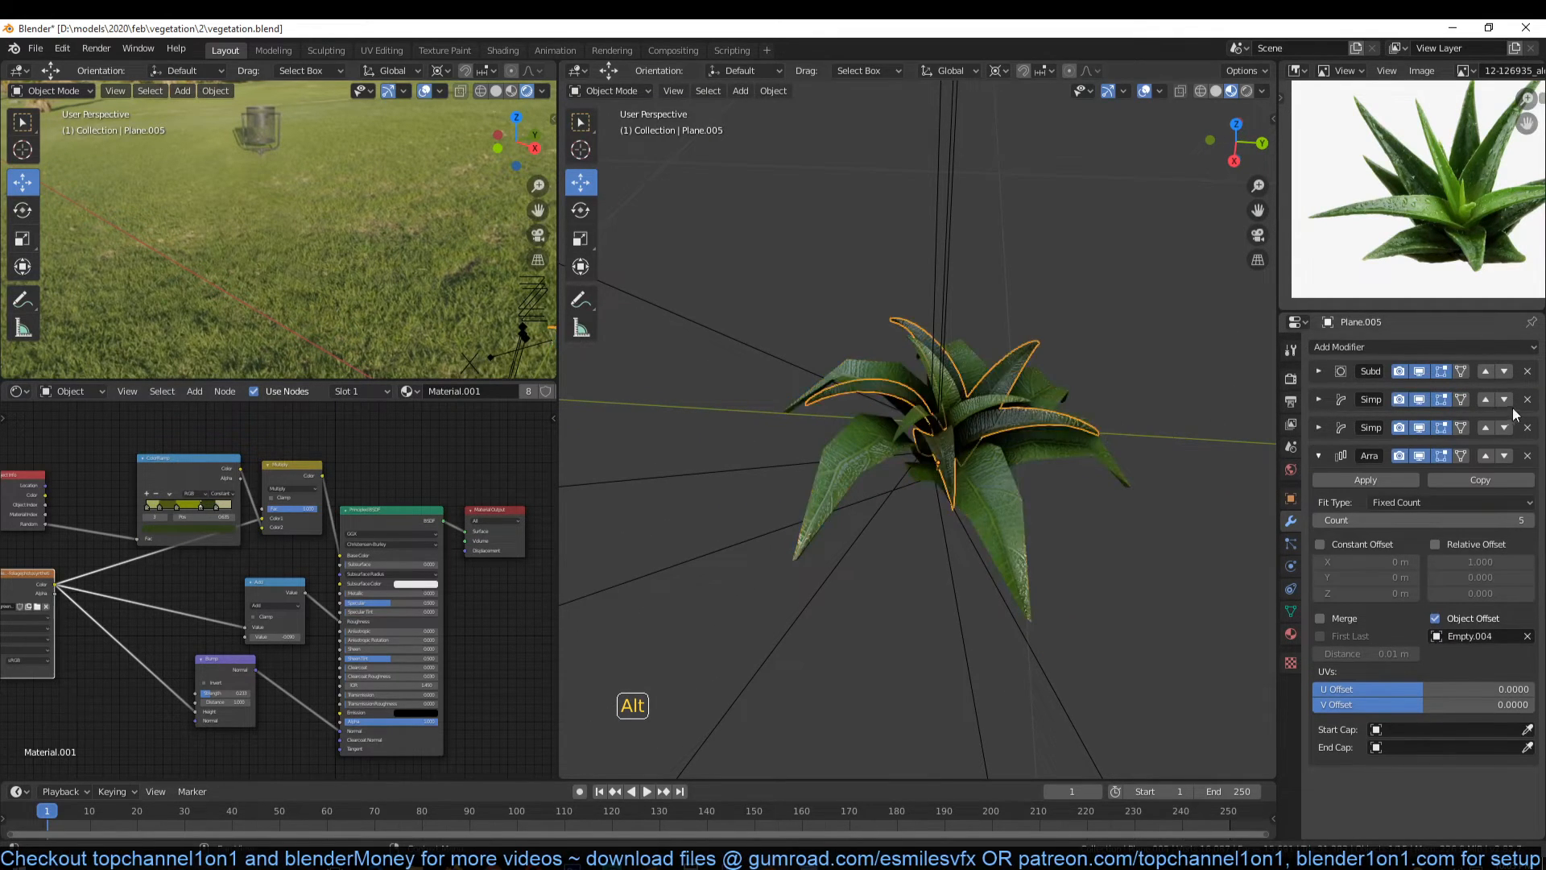
pyautogui.click(1529, 372)
pyautogui.click(1007, 406)
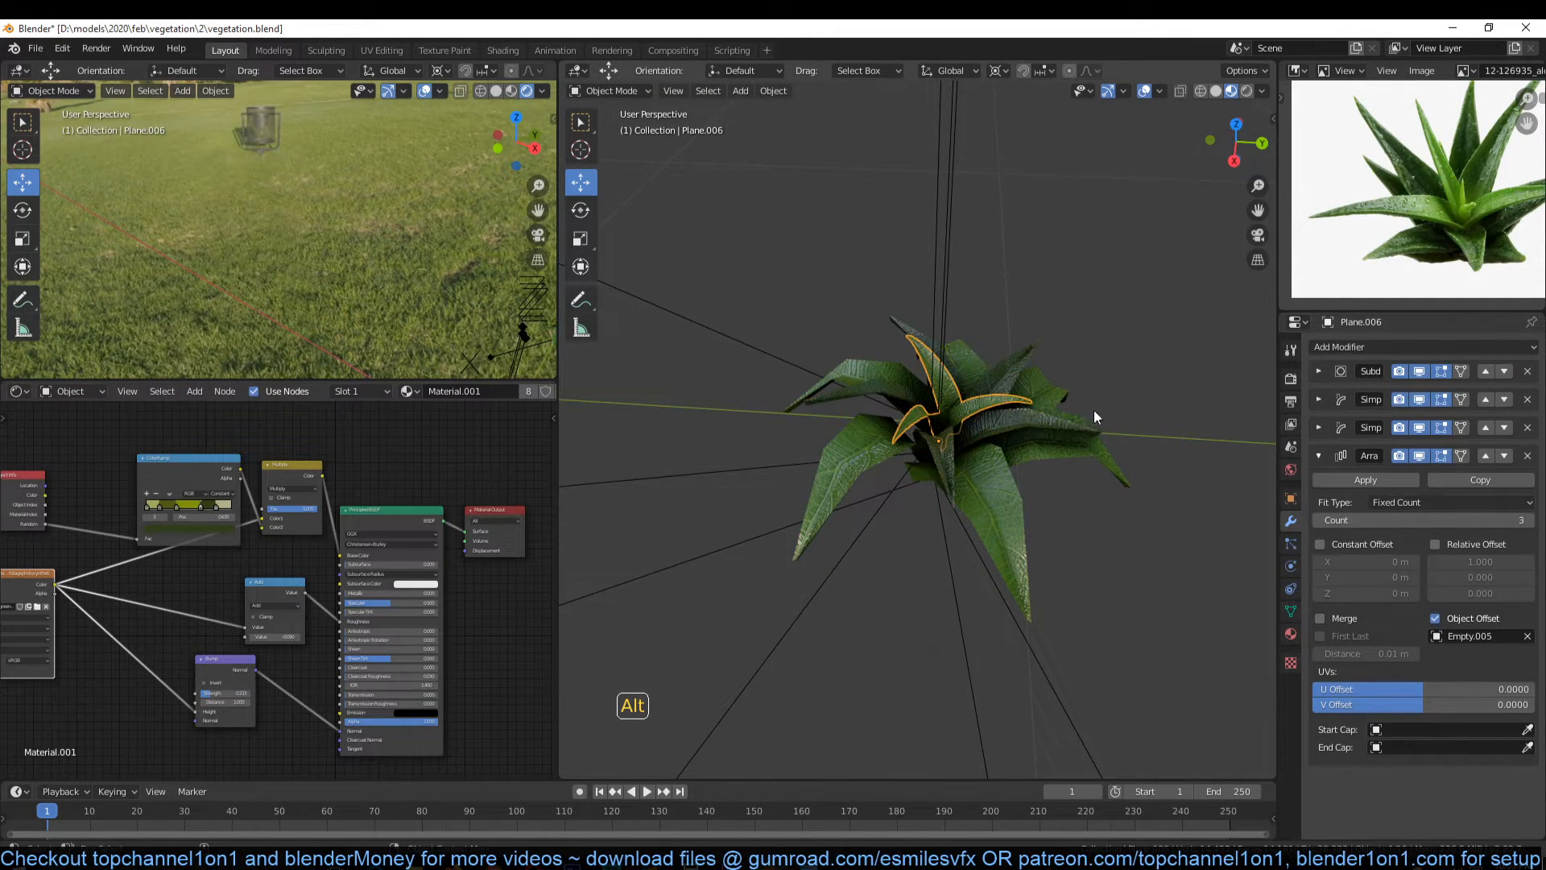
pyautogui.click(1528, 372)
pyautogui.moveTo(1074, 432); pyautogui.dragTo(1018, 409, button='middle')
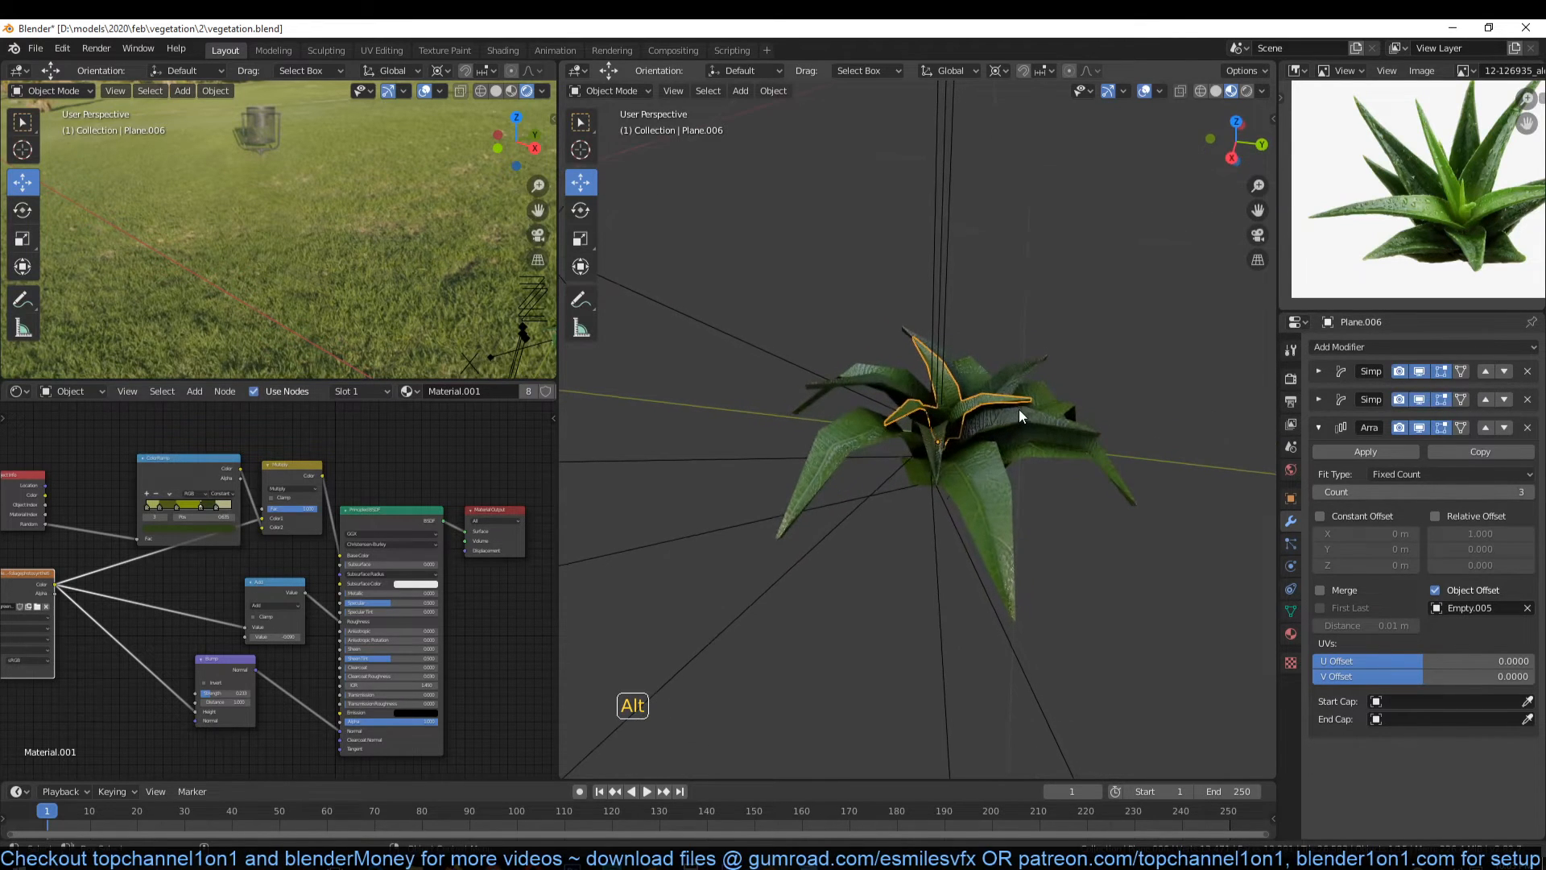
pyautogui.click(1021, 422)
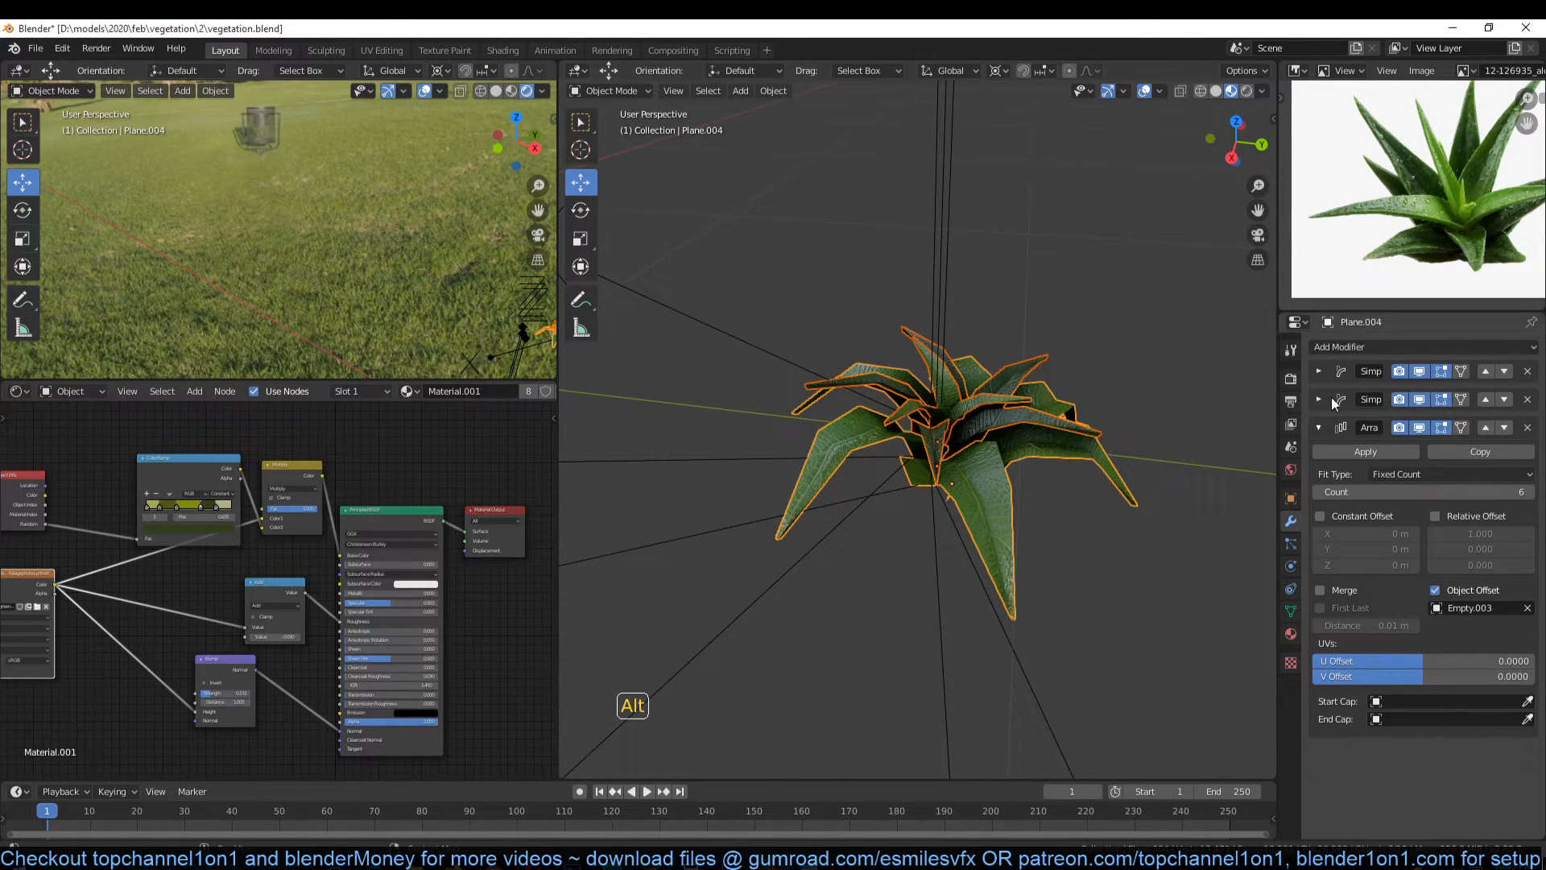
# Step: Try a level 2 subdivision on the three selected leaf rings and undo it
pyautogui.scroll(5, 969, 434)
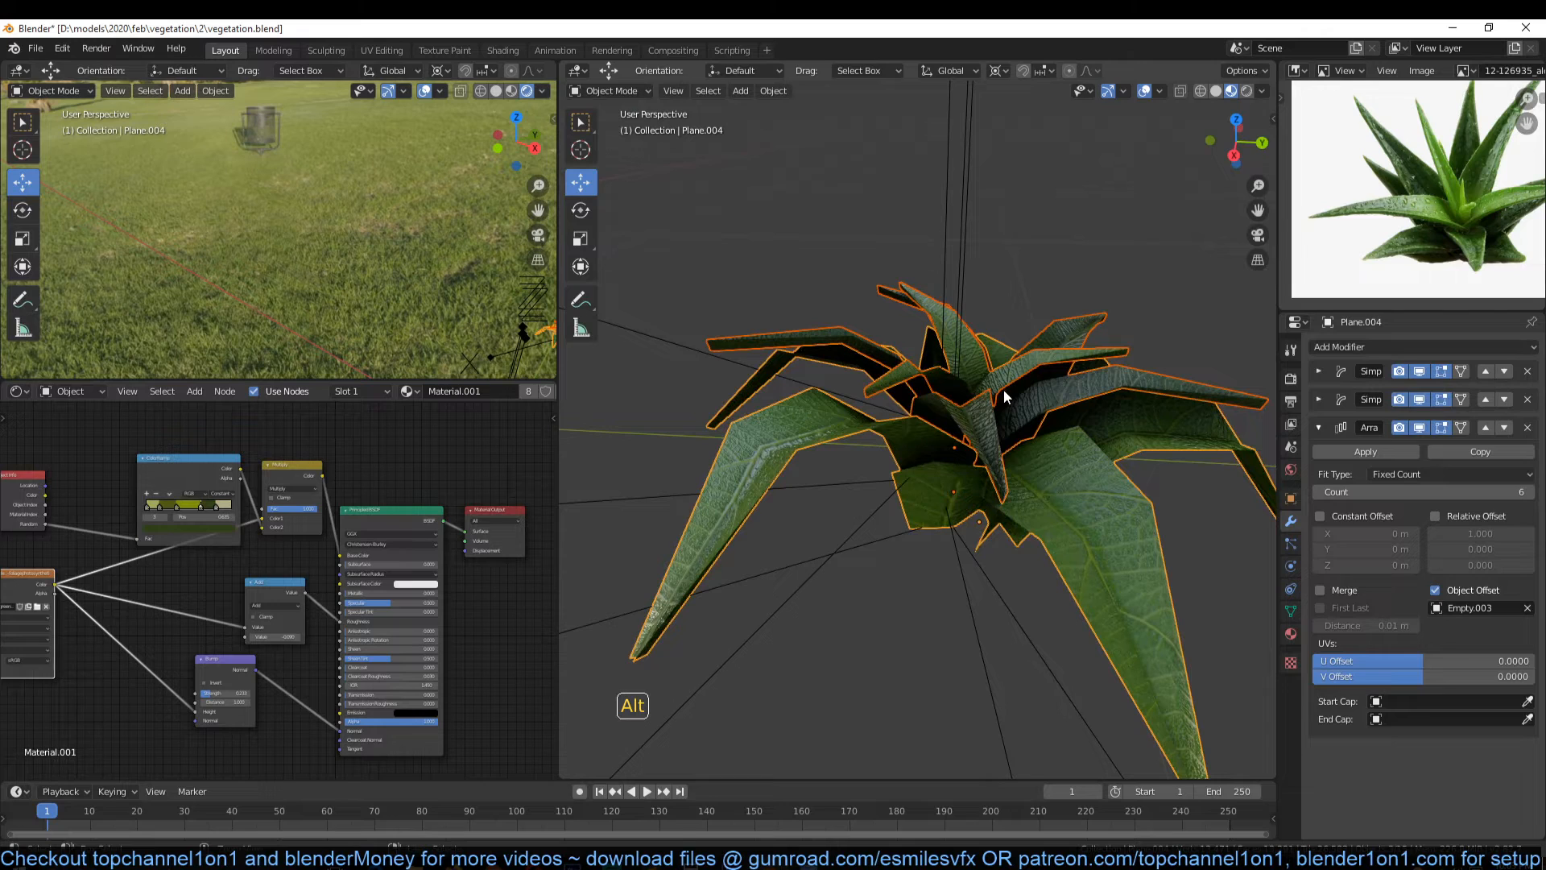
pyautogui.hotkey('ctrl', '2')
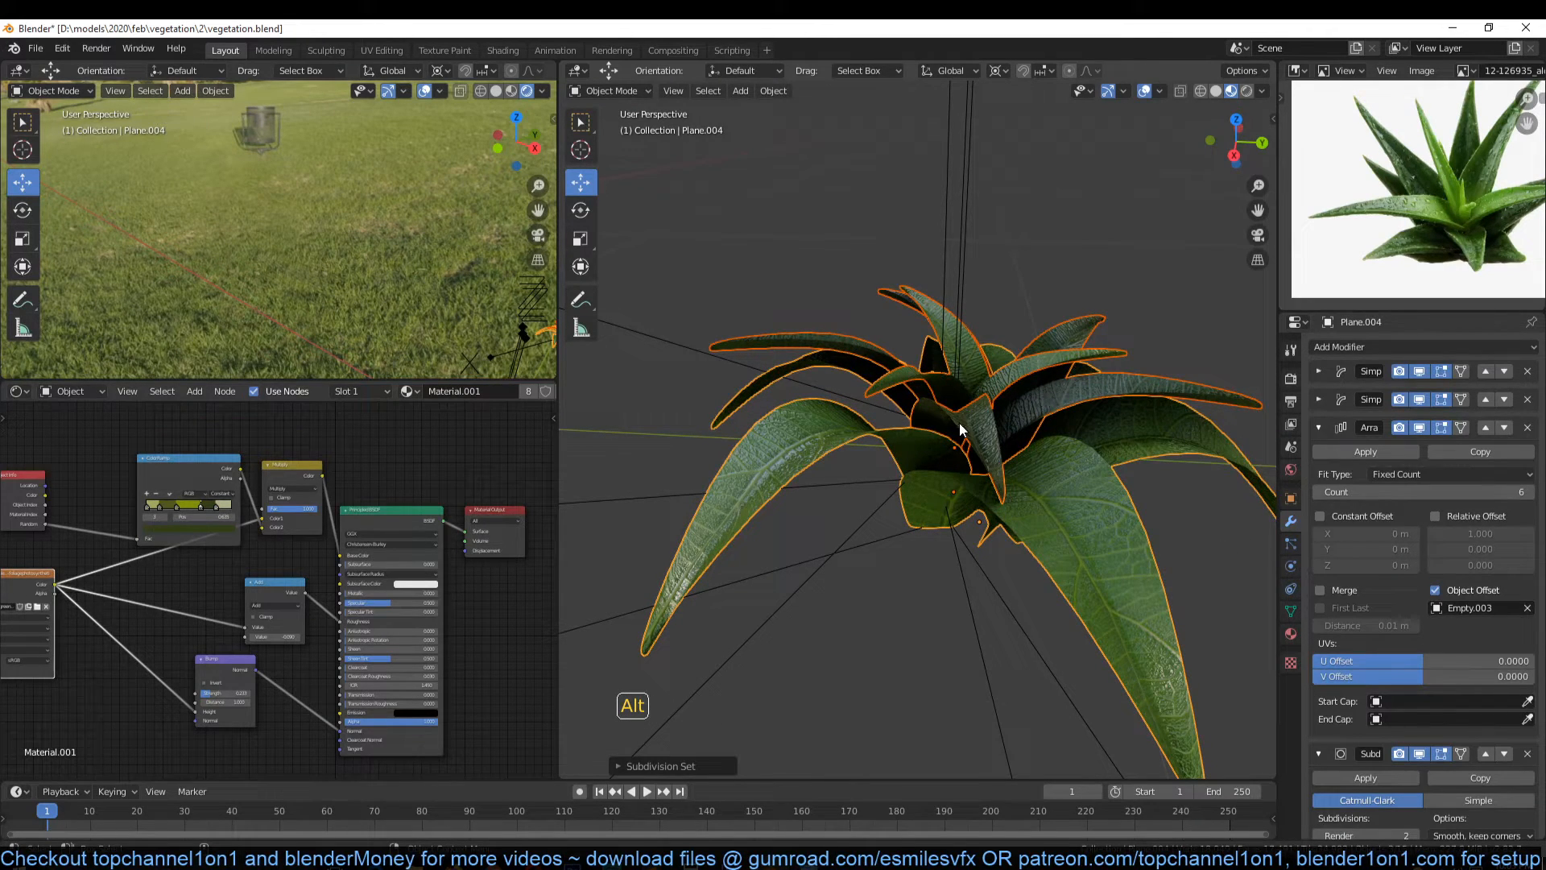
pyautogui.hotkey('ctrl', 'z')
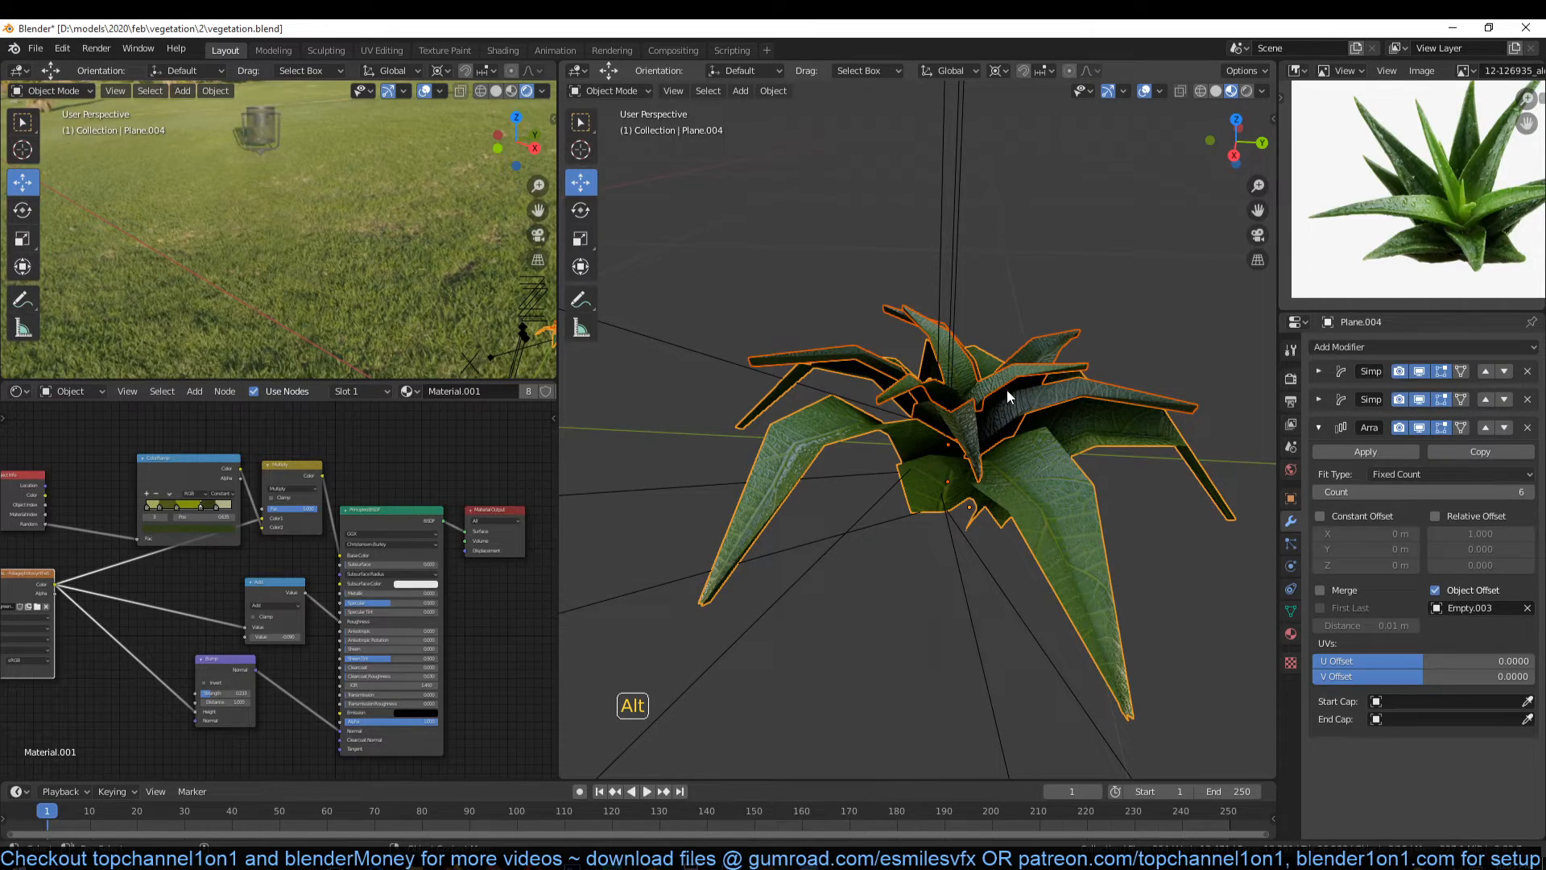
# Step: Apply the three leaf rings' modifiers with Visual Geometry to Mesh and join the rings into one object
pyautogui.hotkey('ctrl', 'a')
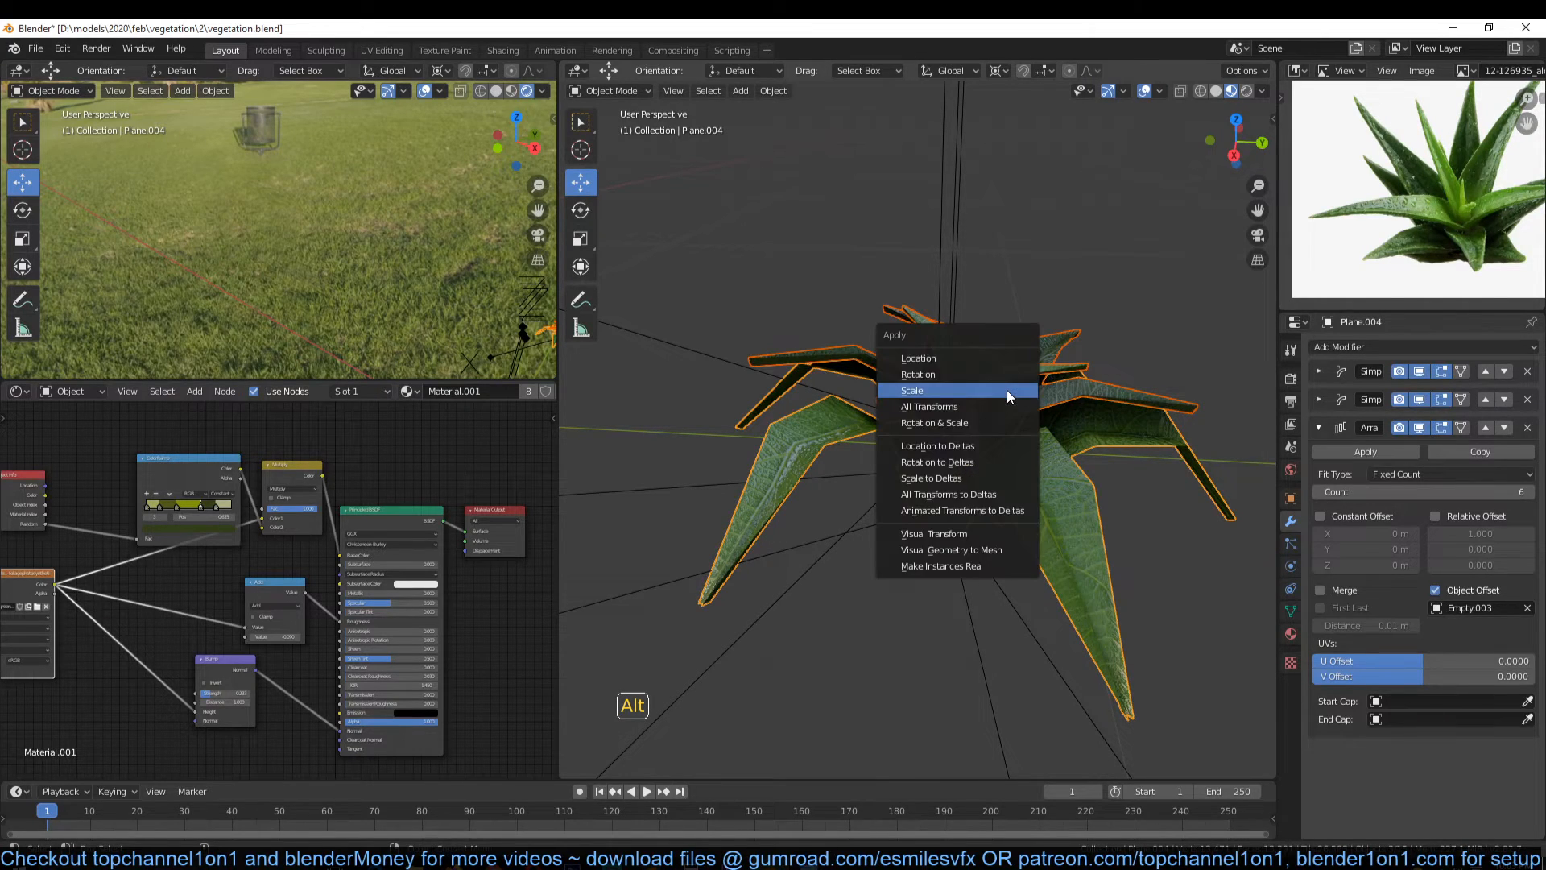
pyautogui.click(986, 551)
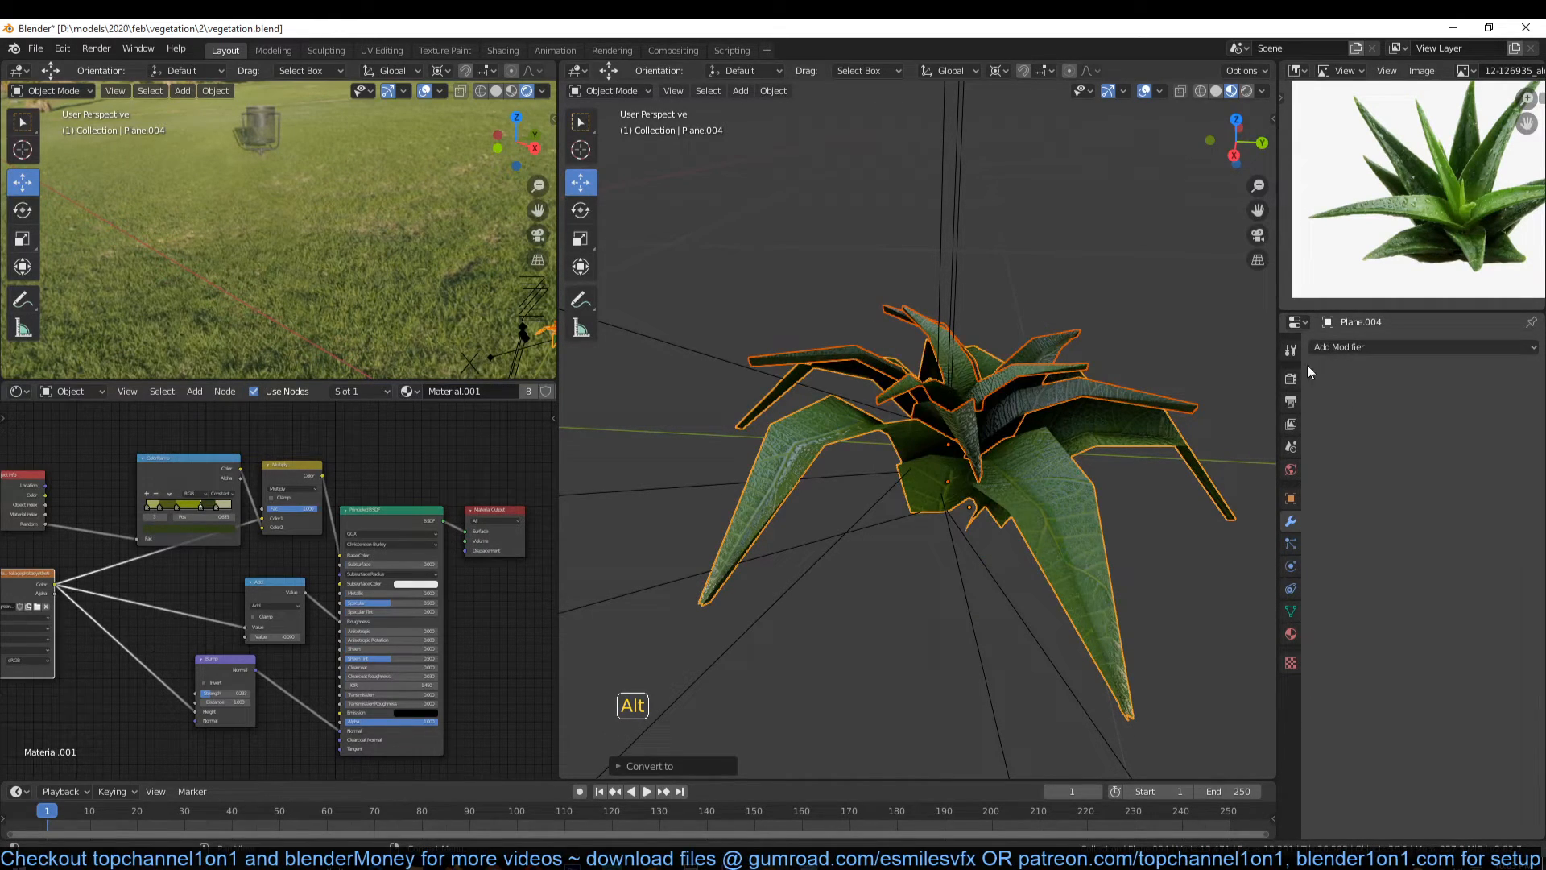
pyautogui.moveTo(1109, 422); pyautogui.dragTo(1075, 395, button='middle')
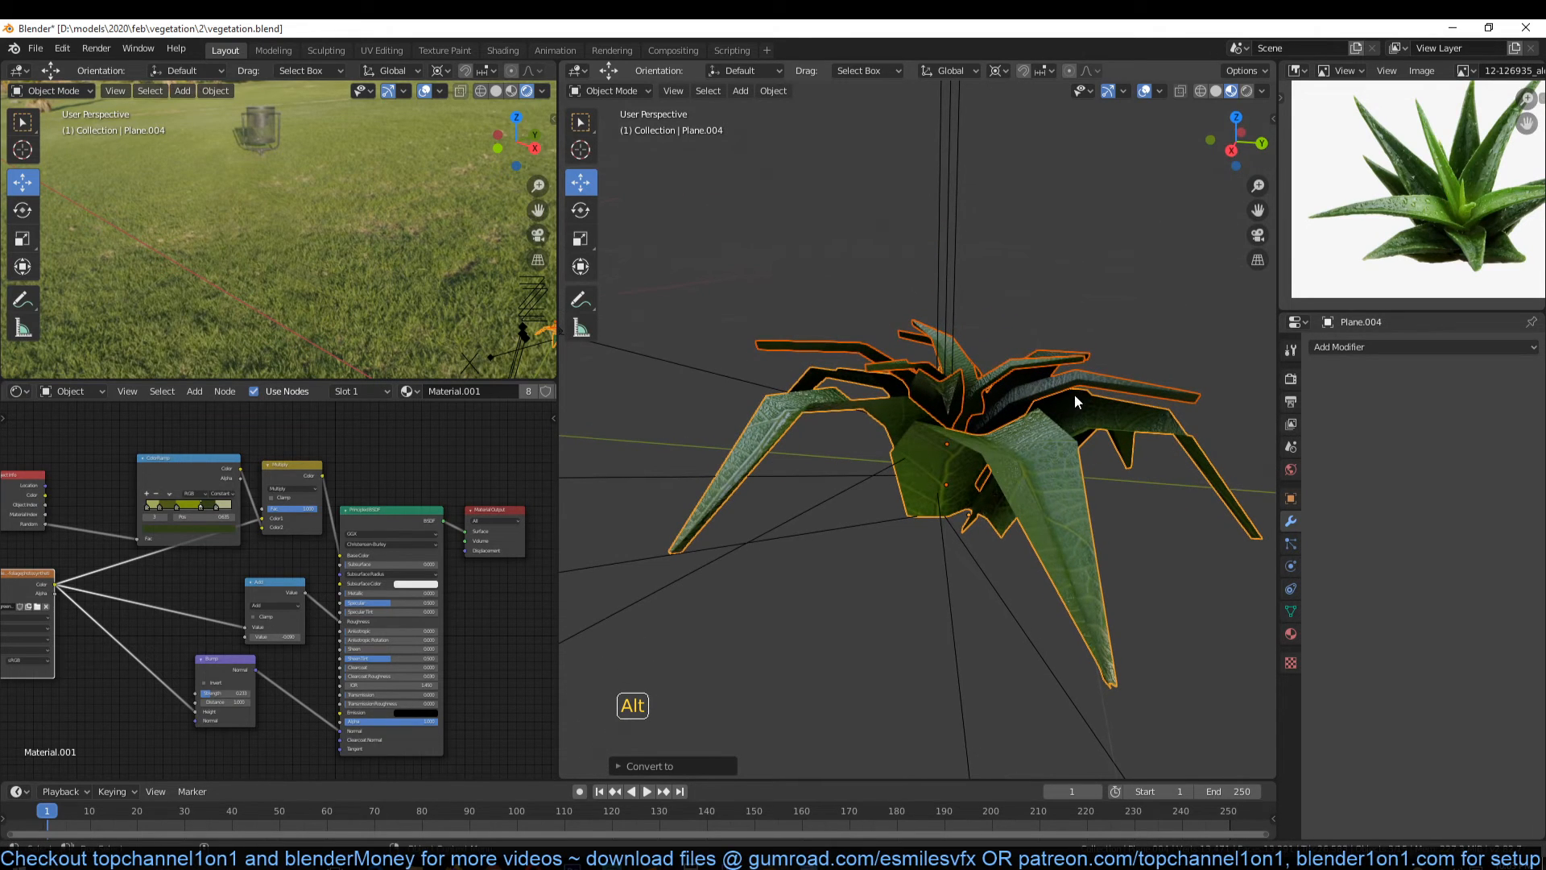
pyautogui.hotkey('ctrl', 'a')
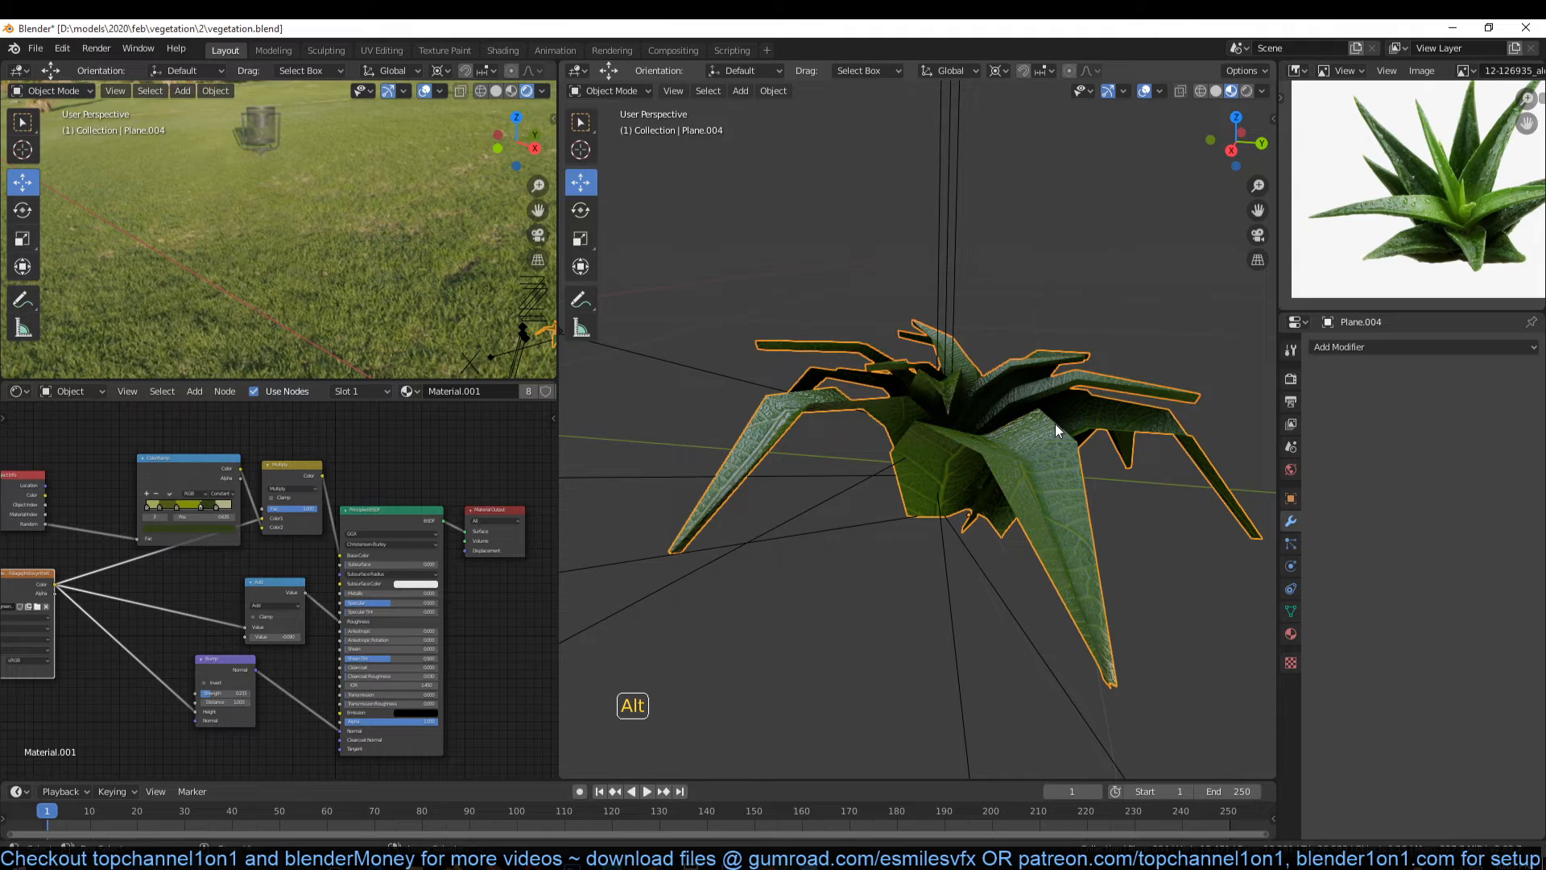
# Step: Add a level 2 Subdivision modifier to the joined plant and move it clear of its empties in top view
pyautogui.moveTo(1055, 424); pyautogui.dragTo(904, 493, button='middle')
pyautogui.hotkey('ctrl', '2')
pyautogui.click(904, 495)
pyautogui.press('KP_7')
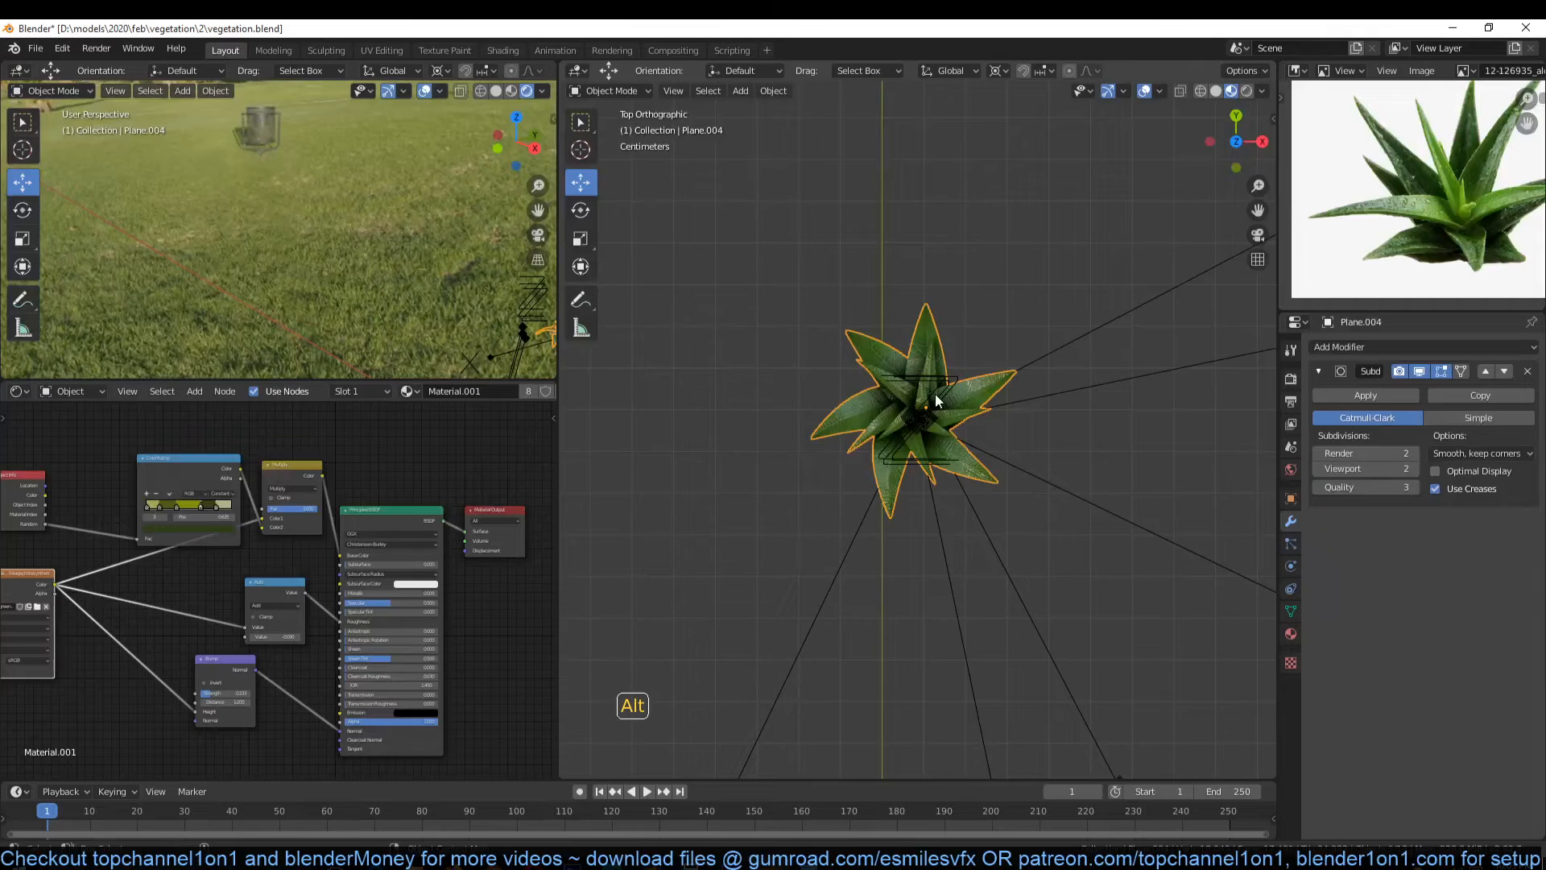
pyautogui.press('g')
pyautogui.click(908, 199)
pyautogui.moveTo(935, 245); pyautogui.dragTo(843, 277, button='middle')
# Step: Box-select the leftover empties at the joined plant's former position and delete them
pyautogui.moveTo(887, 342); pyautogui.dragTo(934, 478)
pyautogui.press('x')
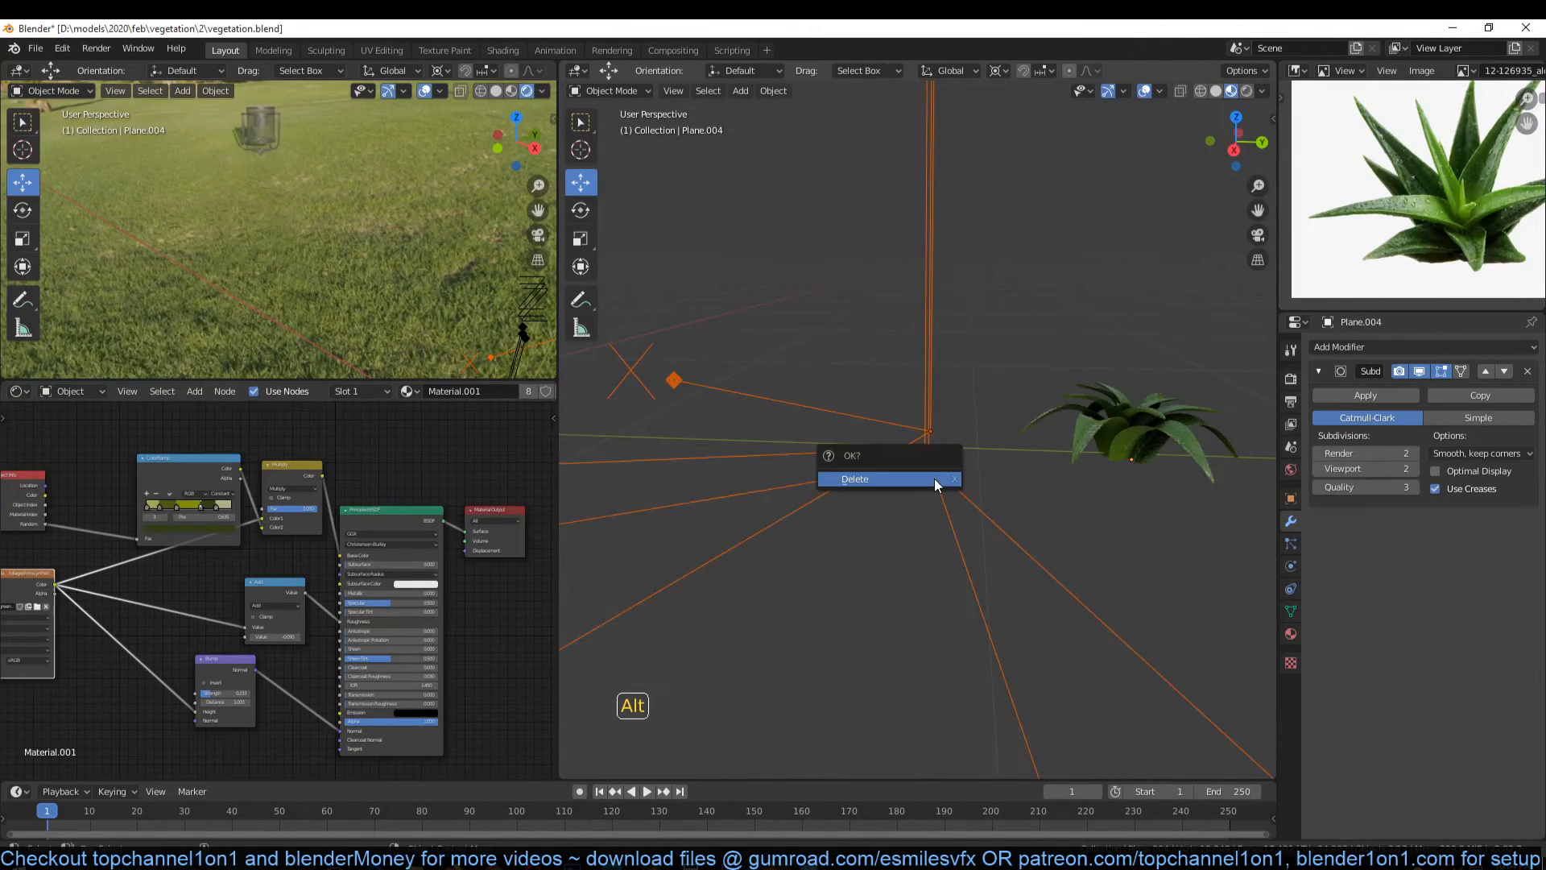
pyautogui.click(934, 478)
# Step: Select the original plant's lowest leaf ring and compare the plant's leaves up close with the reference photo
pyautogui.press('KP_7')
pyautogui.scroll(-2, 748, 572)
pyautogui.keyDown('shift'); pyautogui.moveTo(748, 572); pyautogui.dragTo(805, 343, button='middle'); pyautogui.keyUp('shift')
pyautogui.scroll(6, 957, 476)
pyautogui.scroll(4, 956, 491)
pyautogui.keyDown('shift'); pyautogui.moveTo(1072, 506); pyautogui.dragTo(982, 338, button='middle'); pyautogui.keyUp('shift')
pyautogui.click(959, 441)
pyautogui.scroll(2, 909, 481)
pyautogui.scroll(2, 910, 477)
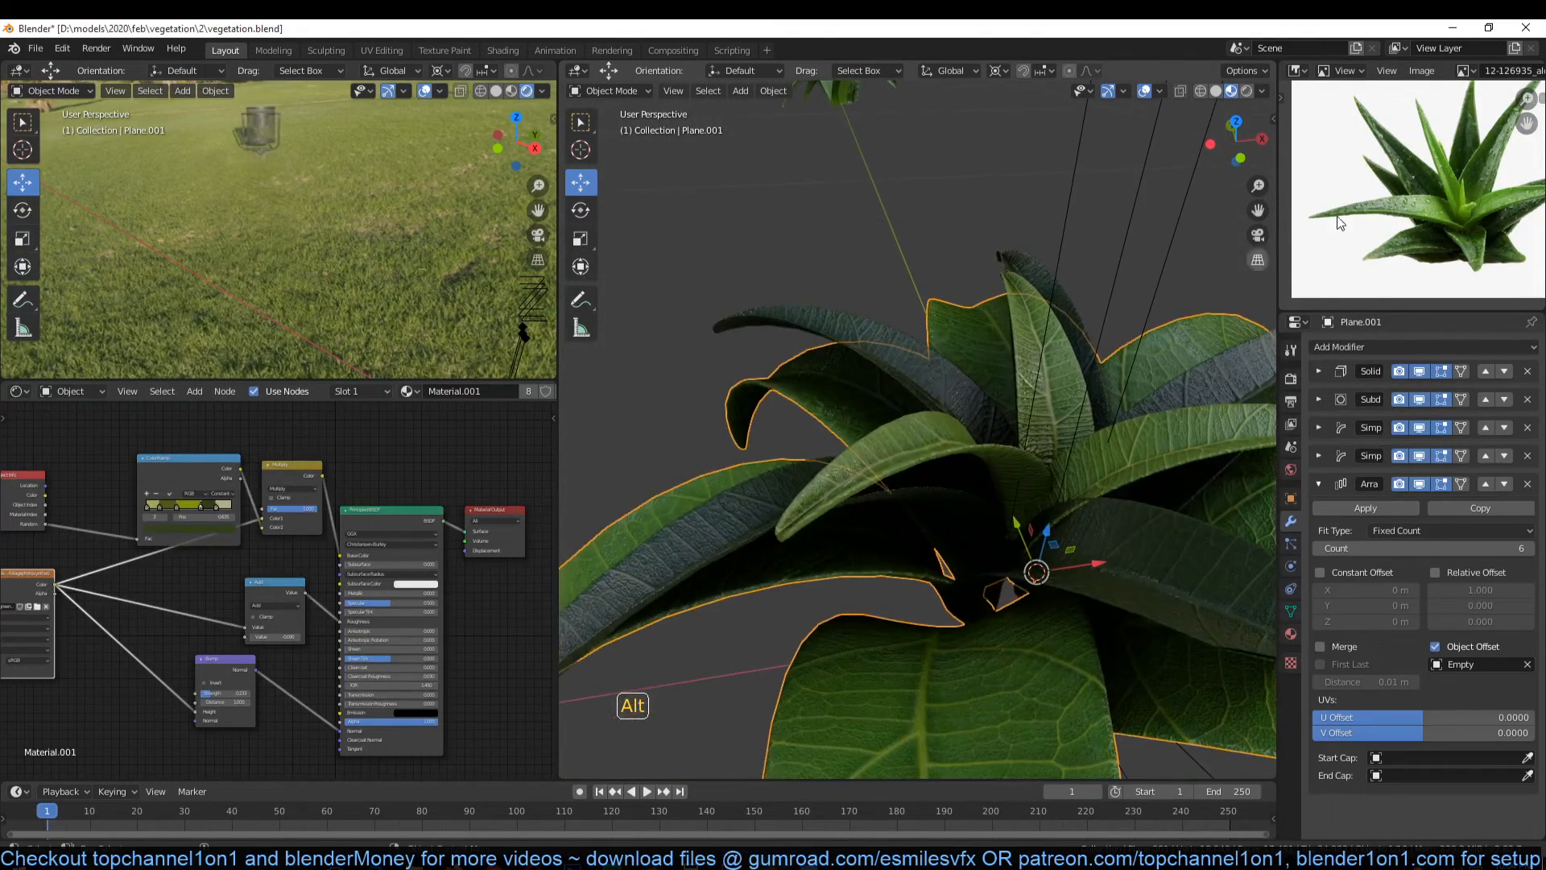
pyautogui.scroll(2, 1412, 203)
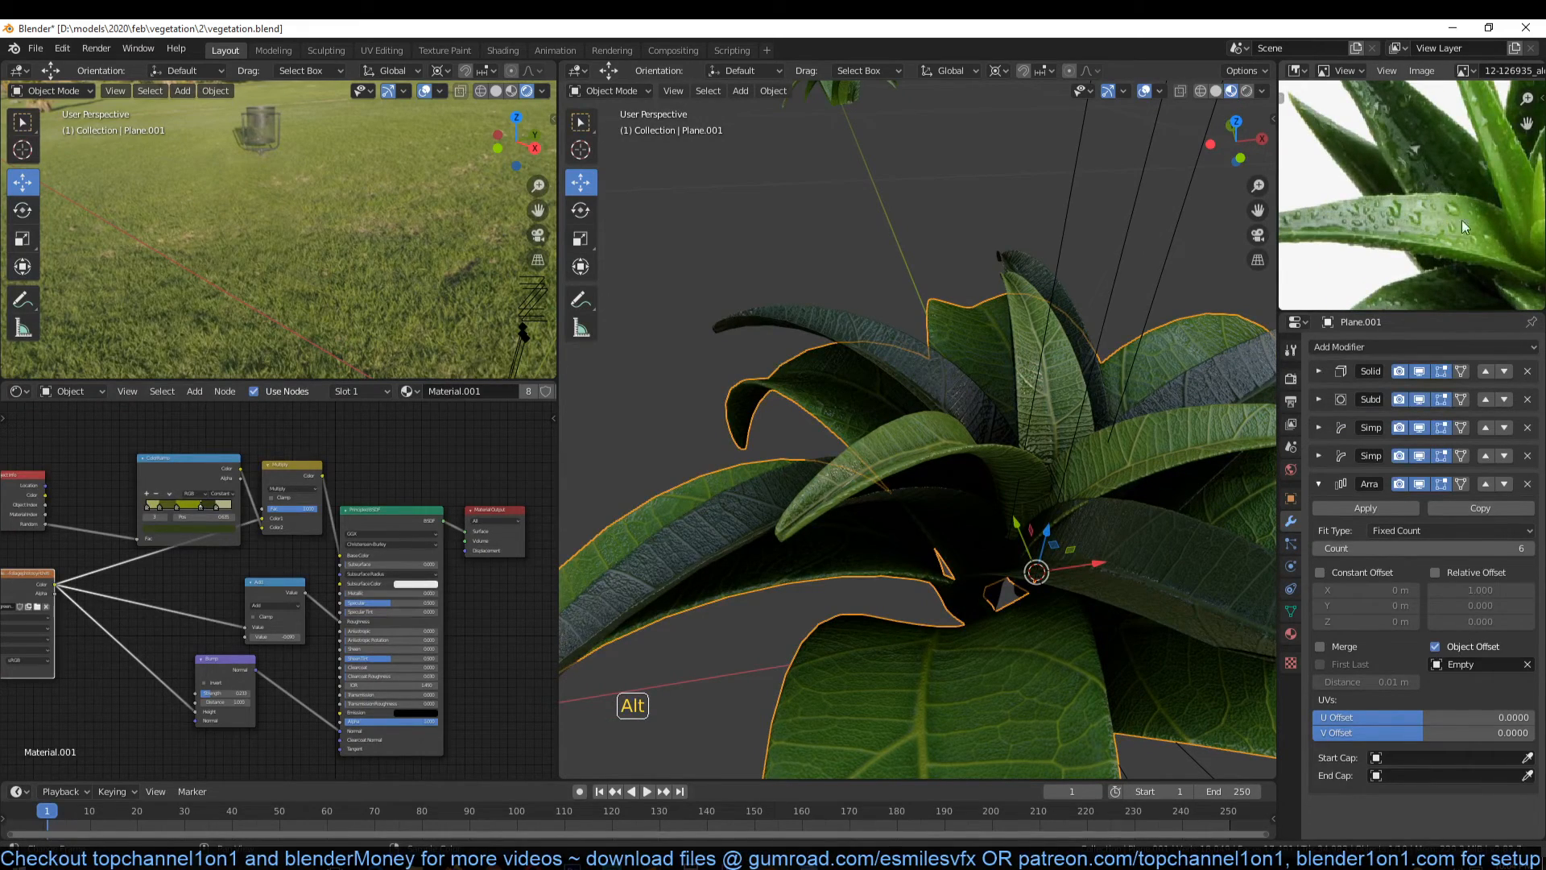
pyautogui.moveTo(956, 534); pyautogui.dragTo(1122, 557, button='middle')
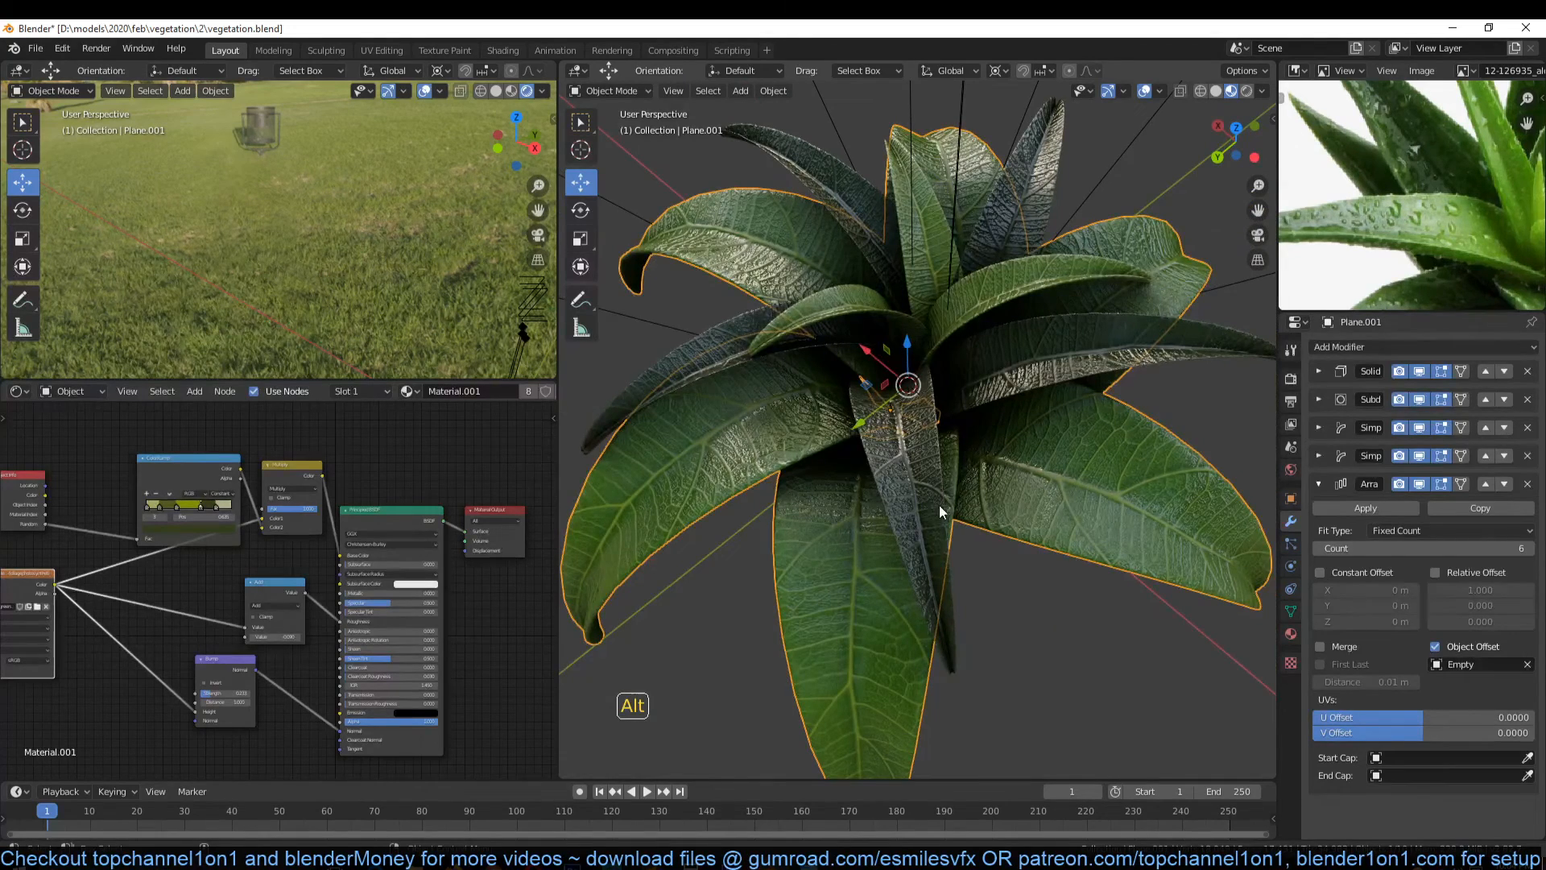
pyautogui.moveTo(939, 510); pyautogui.dragTo(1005, 436, button='middle')
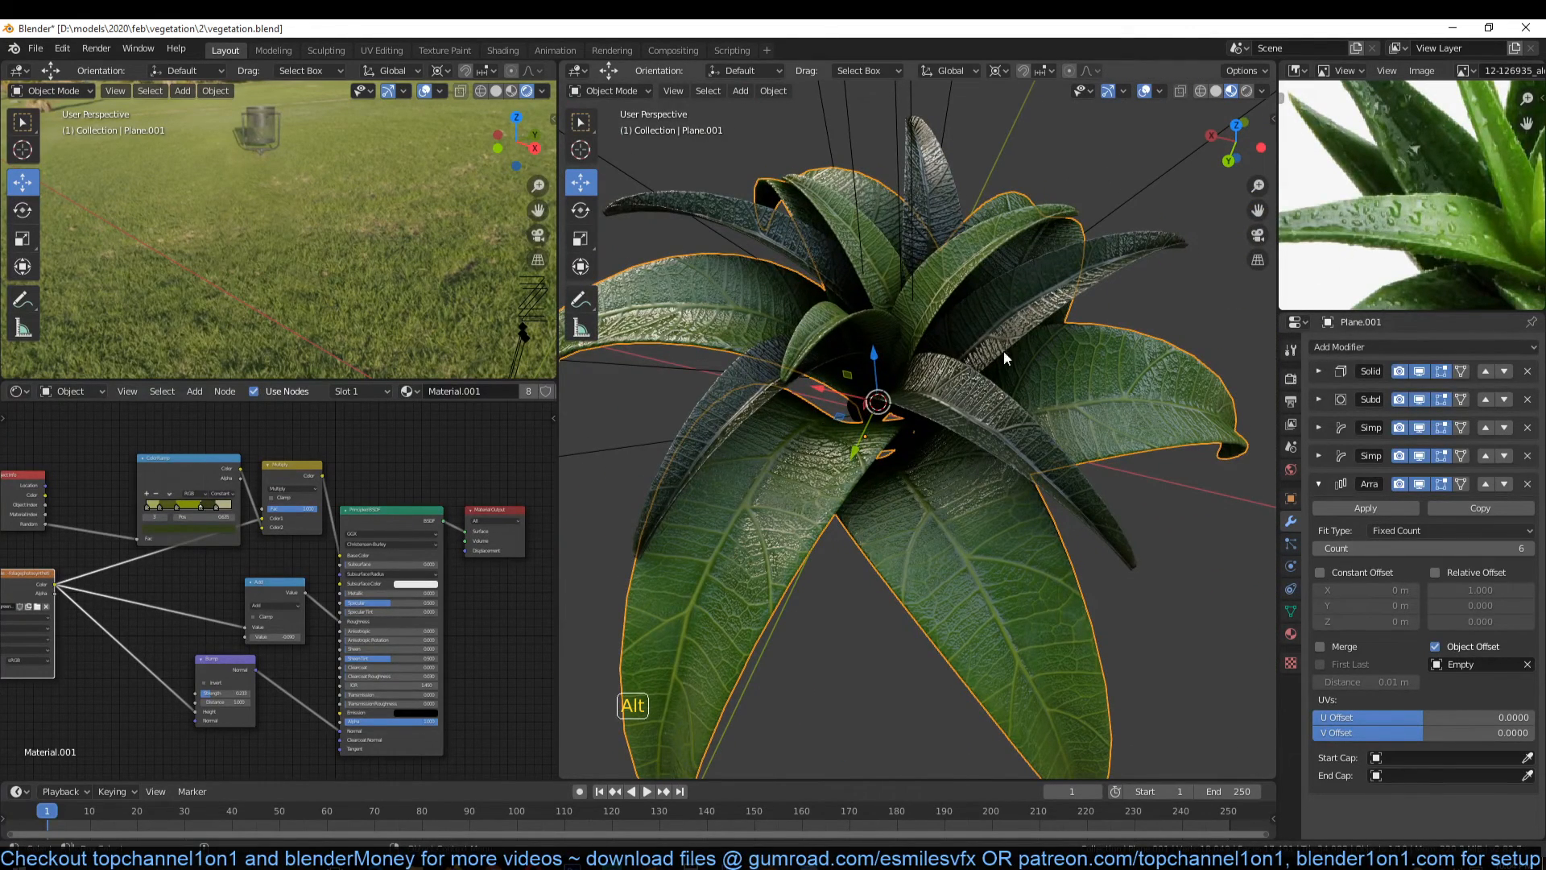
# Step: Make the lowest leaf ring's material a single-user copy, name it "aloe vera", and save the file
pyautogui.click(528, 392)
pyautogui.click(501, 392)
pyautogui.write('aloe')
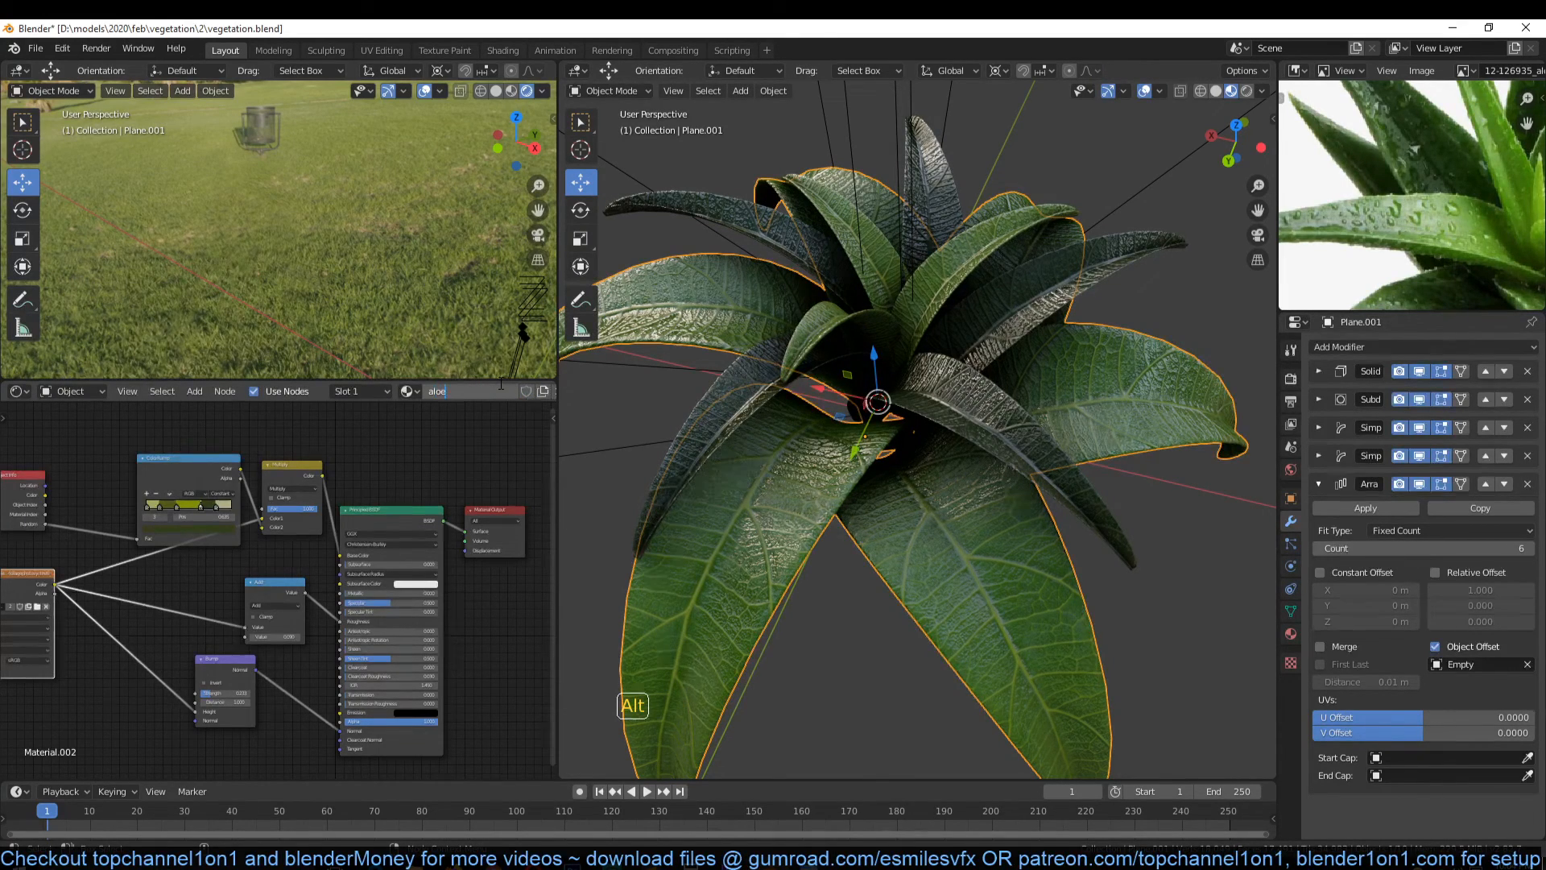
pyautogui.write(' vera')
pyautogui.press('Return')
pyautogui.hotkey('ctrl', 's')
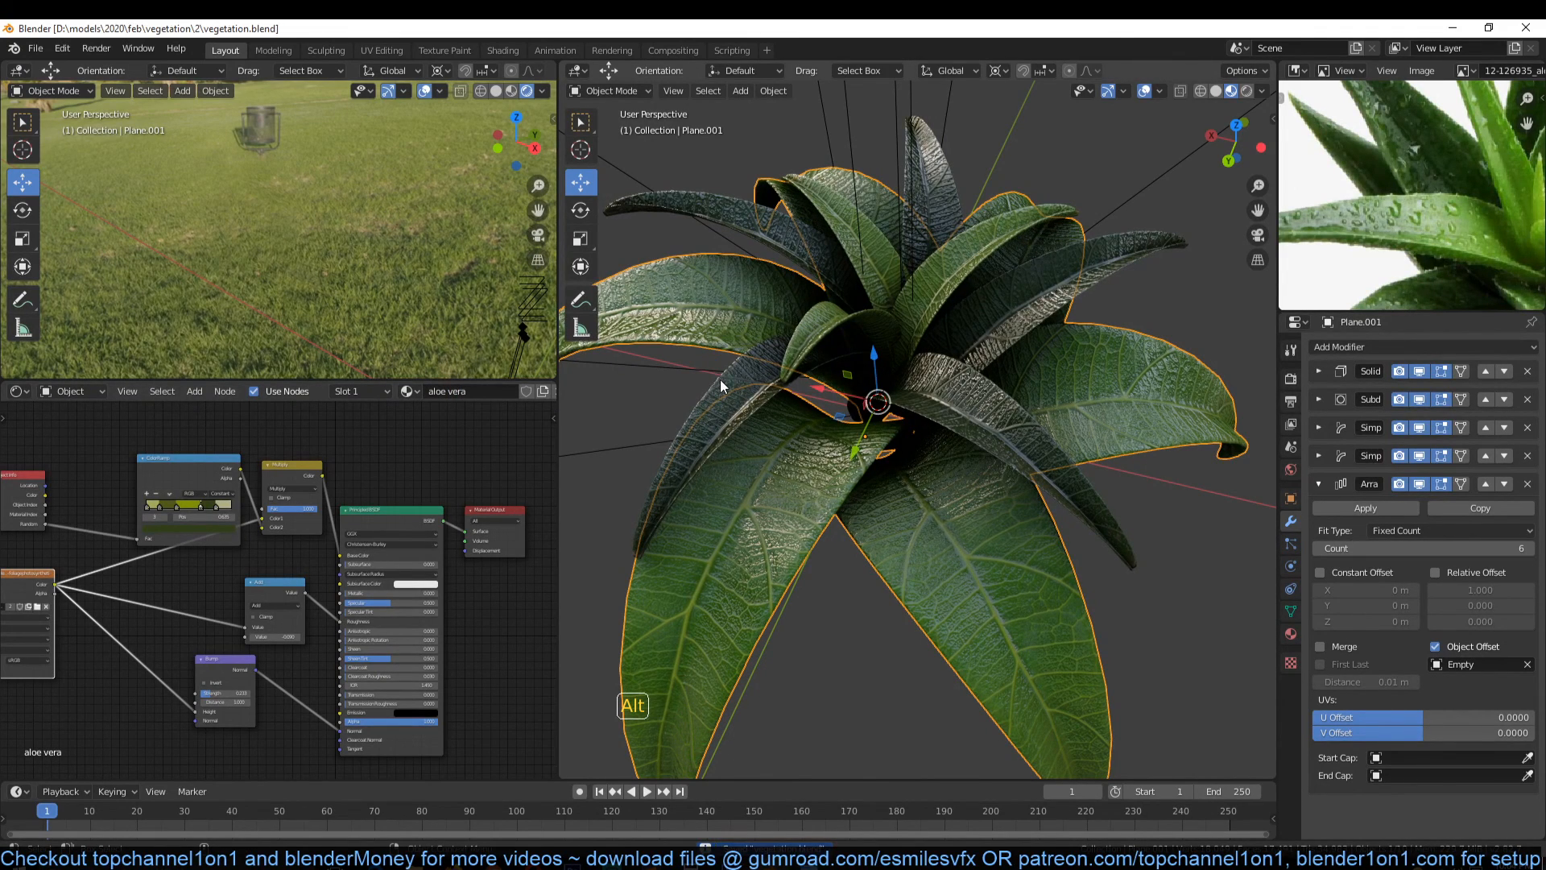